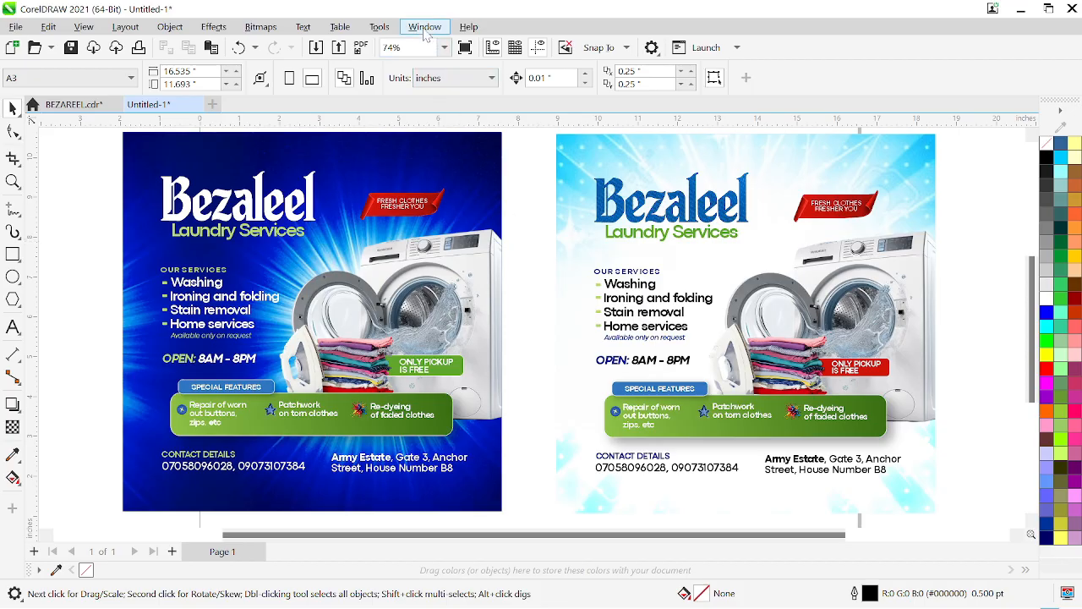
# - Open the customization options and set the interface theme to Dark
pyautogui.click(379, 26)
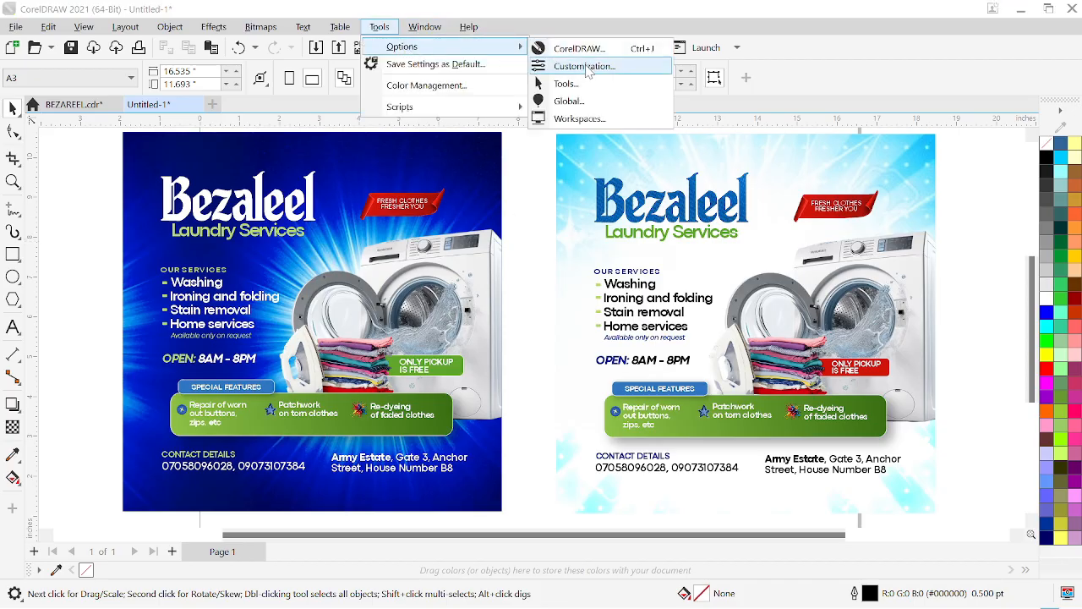
pyautogui.click(589, 76)
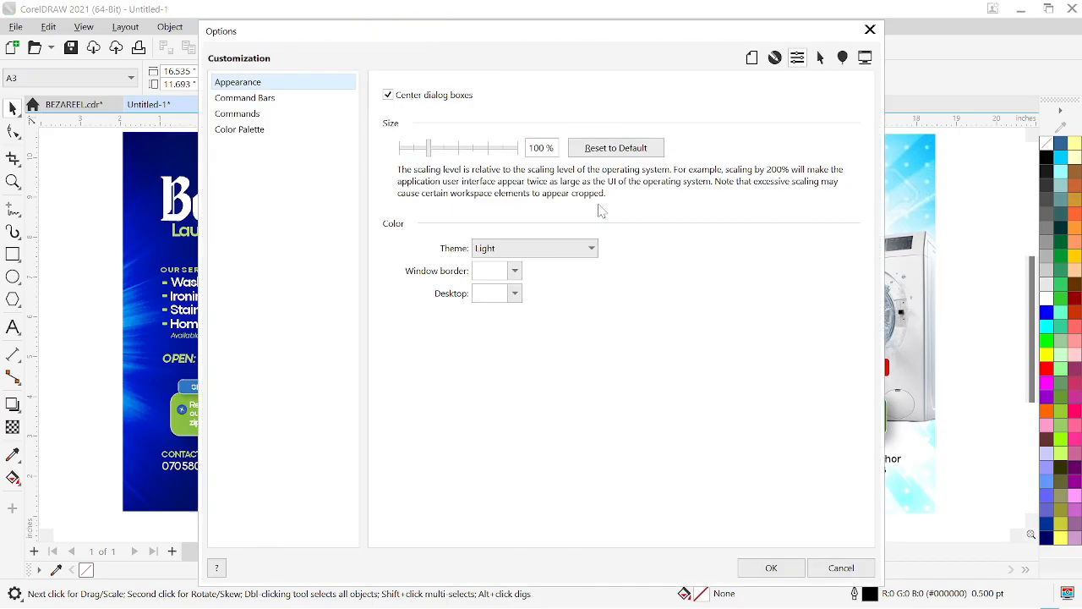
pyautogui.moveTo(499, 32); pyautogui.dragTo(498, 24)
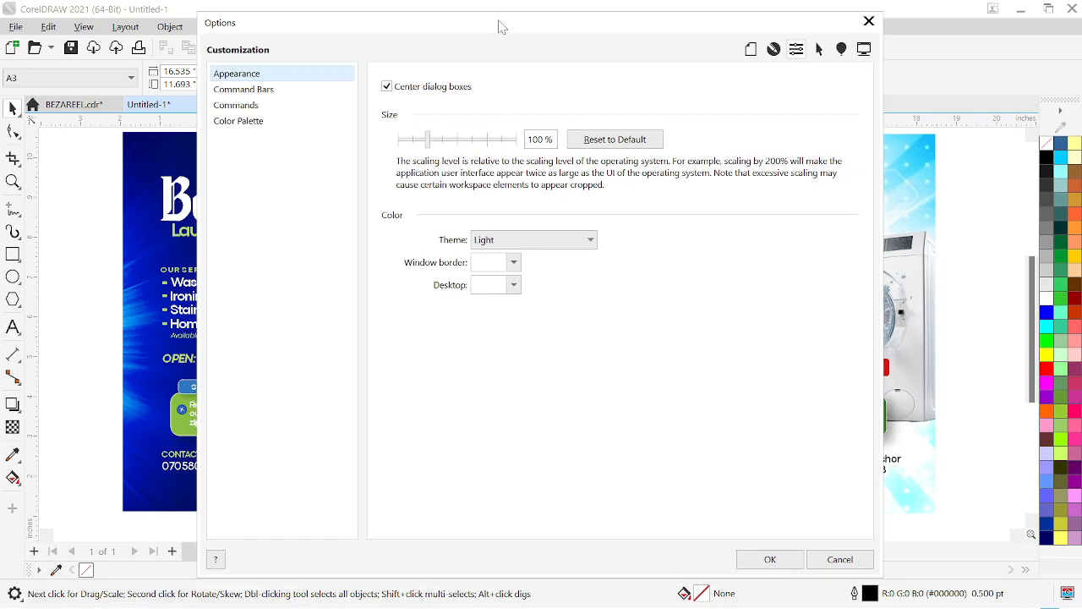
pyautogui.click(533, 241)
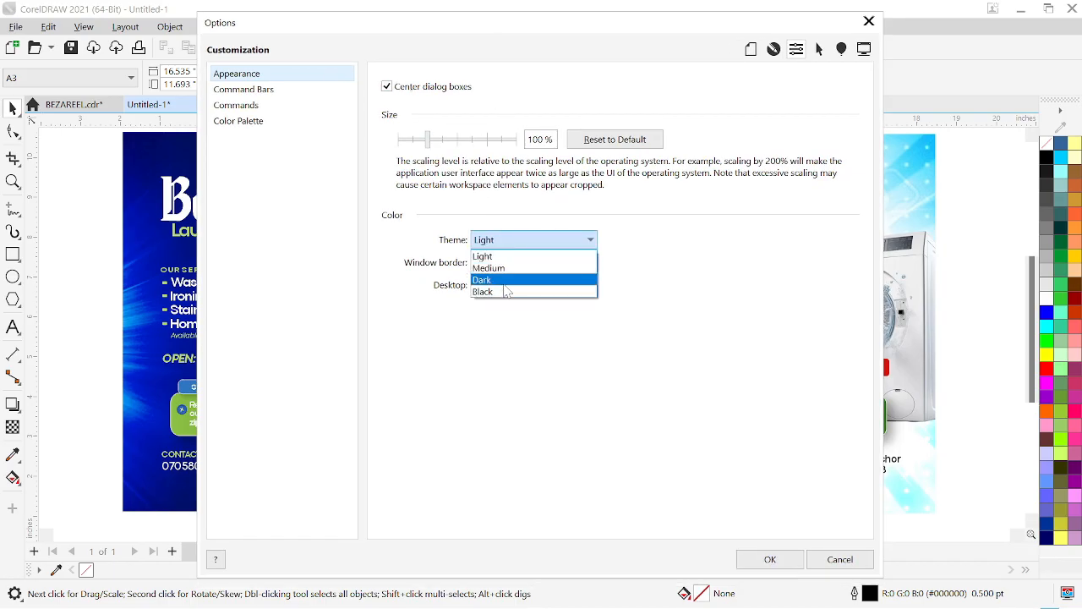
pyautogui.click(505, 284)
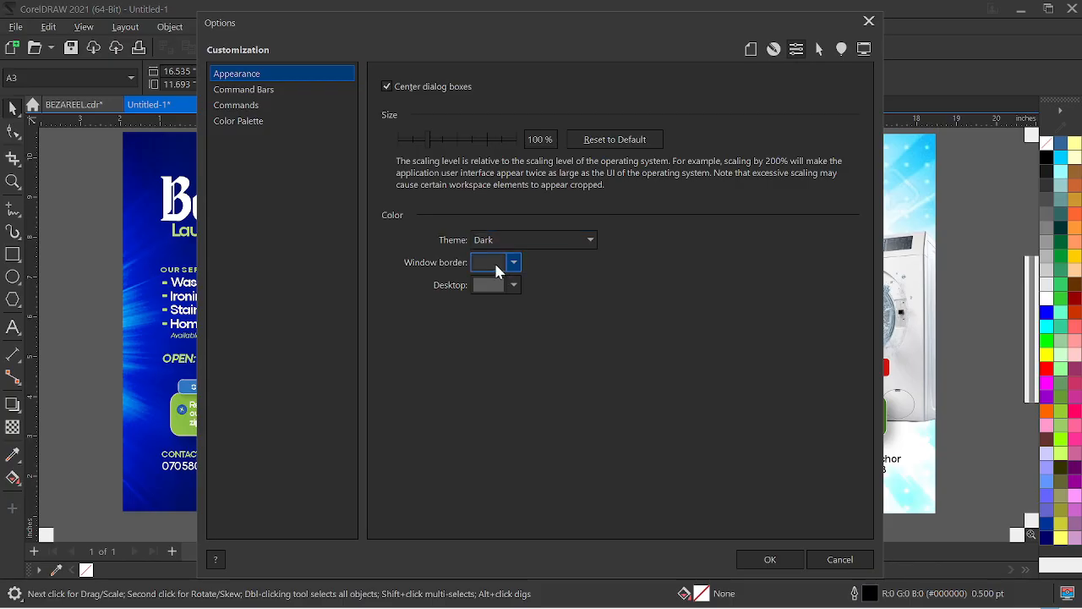
# - Set the window border colour to dark green, #2F8A05
pyautogui.click(493, 262)
pyautogui.click(578, 343)
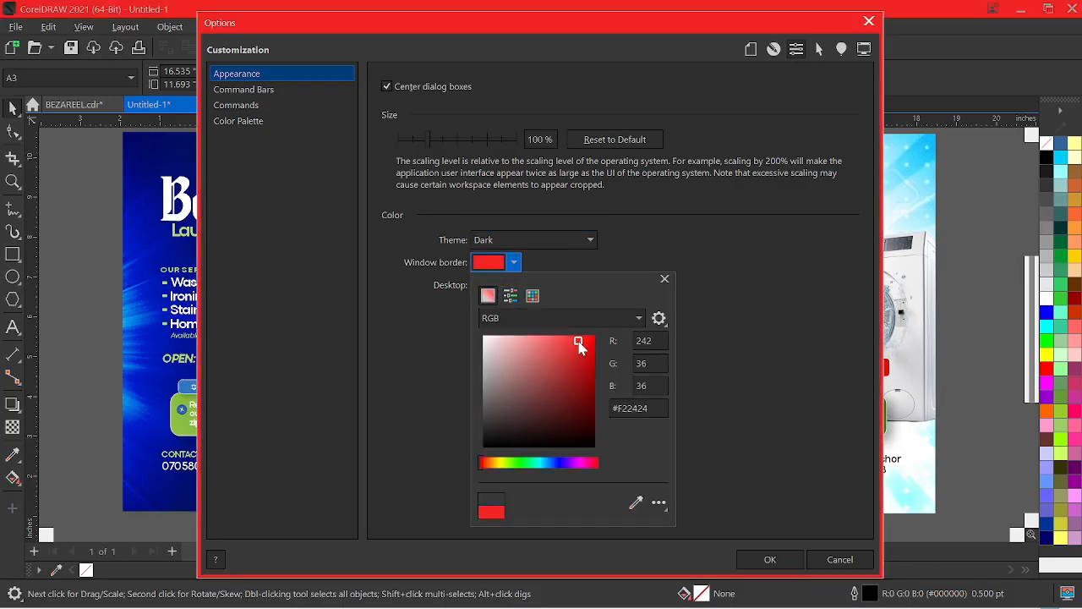
pyautogui.click(589, 338)
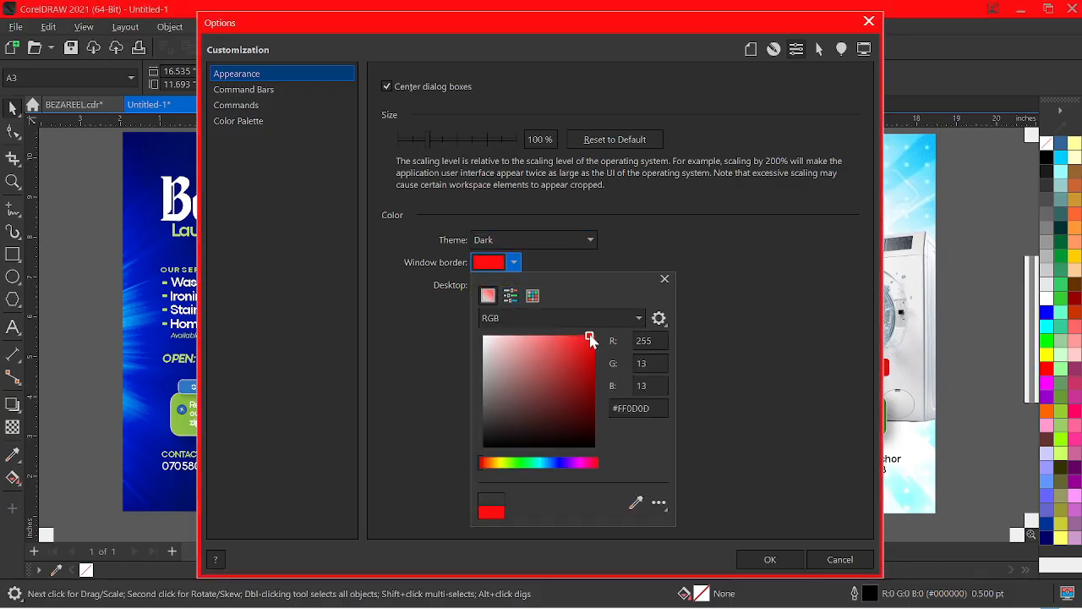
pyautogui.moveTo(503, 465); pyautogui.dragTo(515, 463)
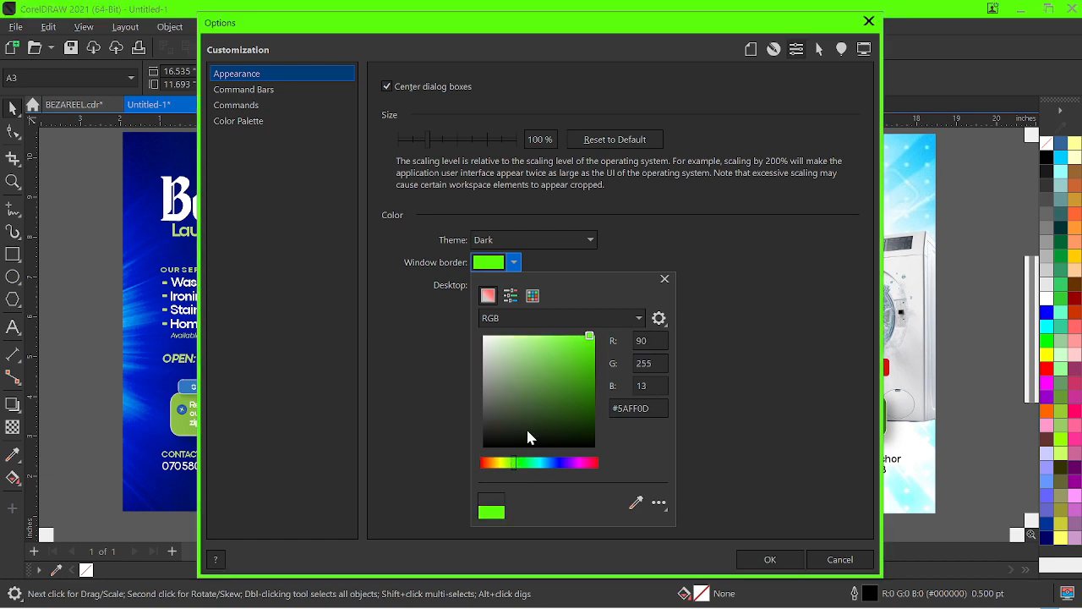
pyautogui.moveTo(572, 362)
pyautogui.mouseDown()
pyautogui.moveTo(563, 353)
pyautogui.moveTo(571, 382)
pyautogui.mouseUp()
pyautogui.moveTo(486, 339); pyautogui.dragTo(471, 328)
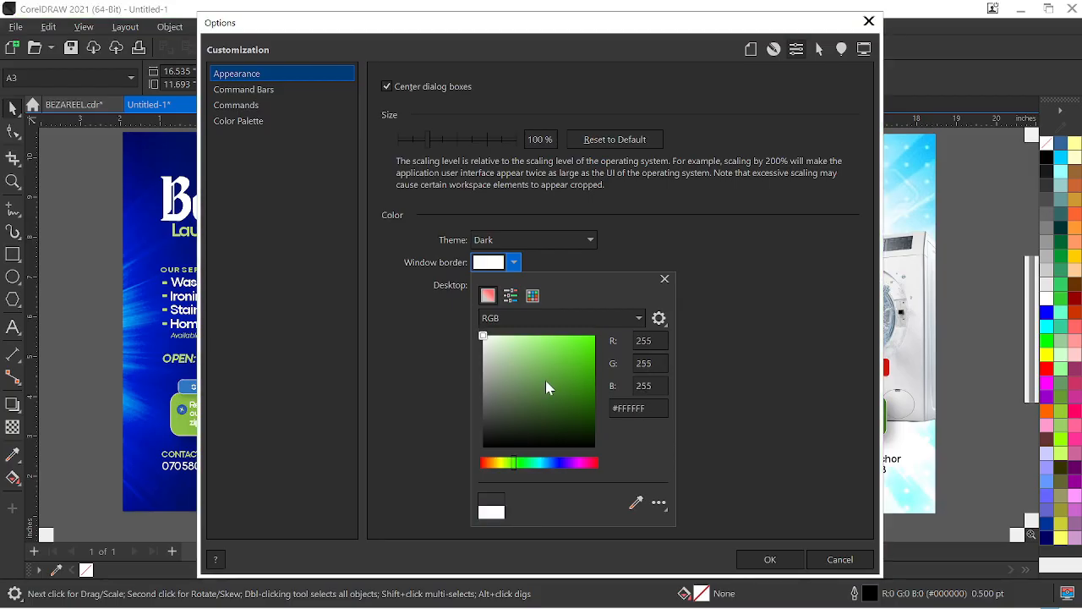
pyautogui.moveTo(547, 387); pyautogui.dragTo(592, 393)
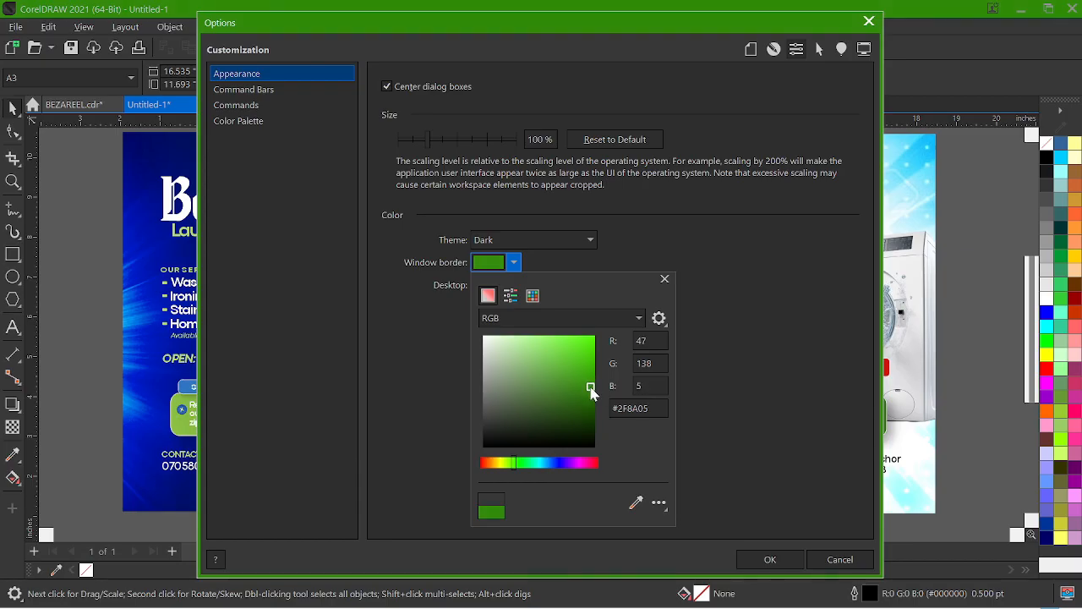
pyautogui.click(664, 280)
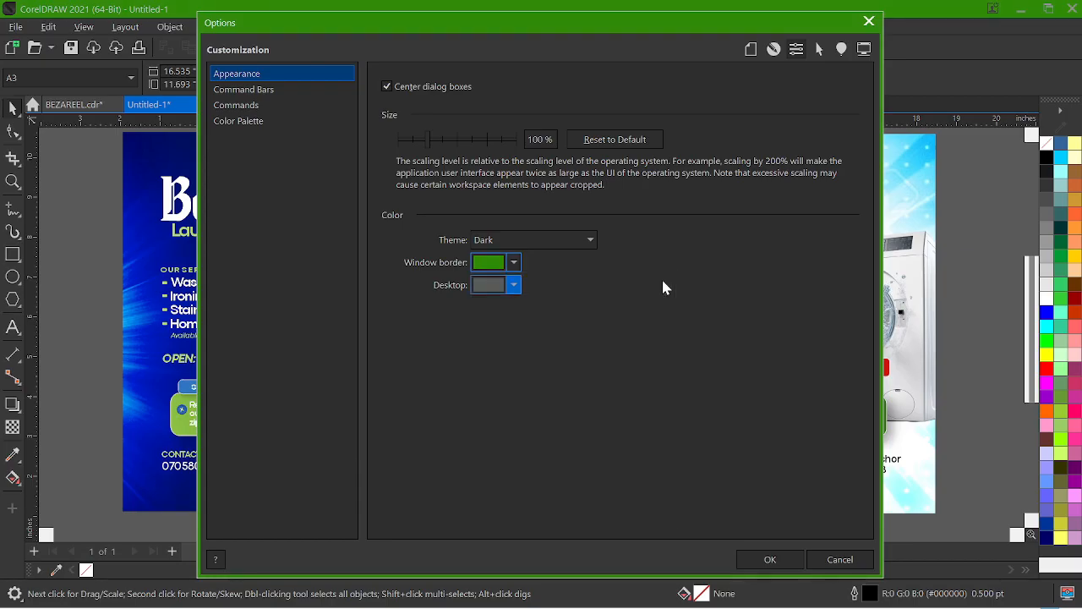
# - Set the desktop colour to a dark grey, keep the Dark theme, and apply the appearance options
pyautogui.click(493, 285)
pyautogui.moveTo(518, 394); pyautogui.dragTo(409, 342)
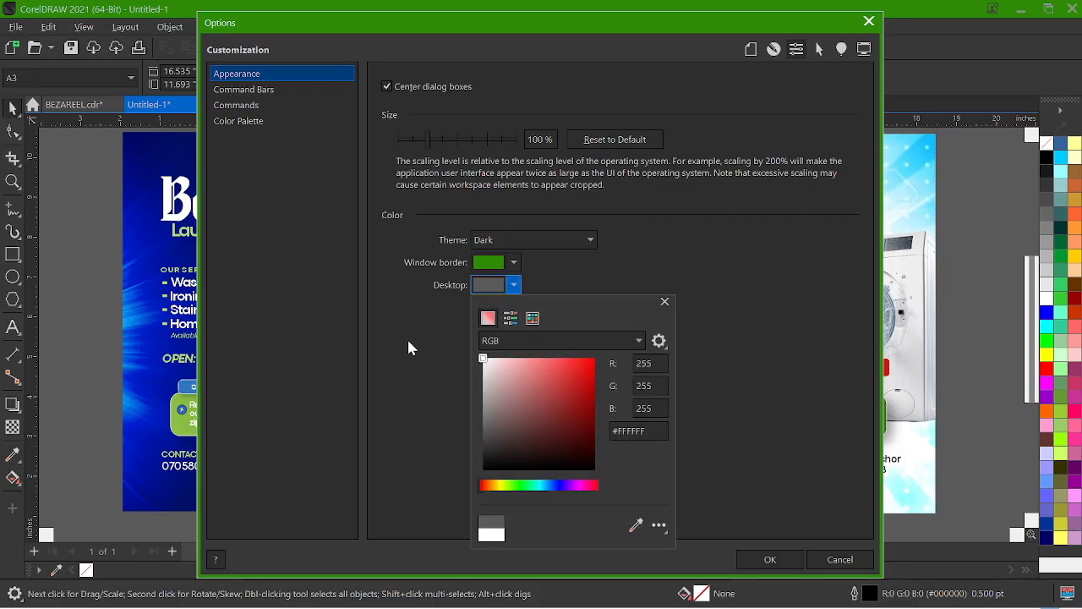
pyautogui.moveTo(503, 381); pyautogui.dragTo(465, 486)
pyautogui.moveTo(512, 429)
pyautogui.mouseDown()
pyautogui.moveTo(473, 428)
pyautogui.moveTo(466, 447)
pyautogui.mouseUp()
pyautogui.click(464, 439)
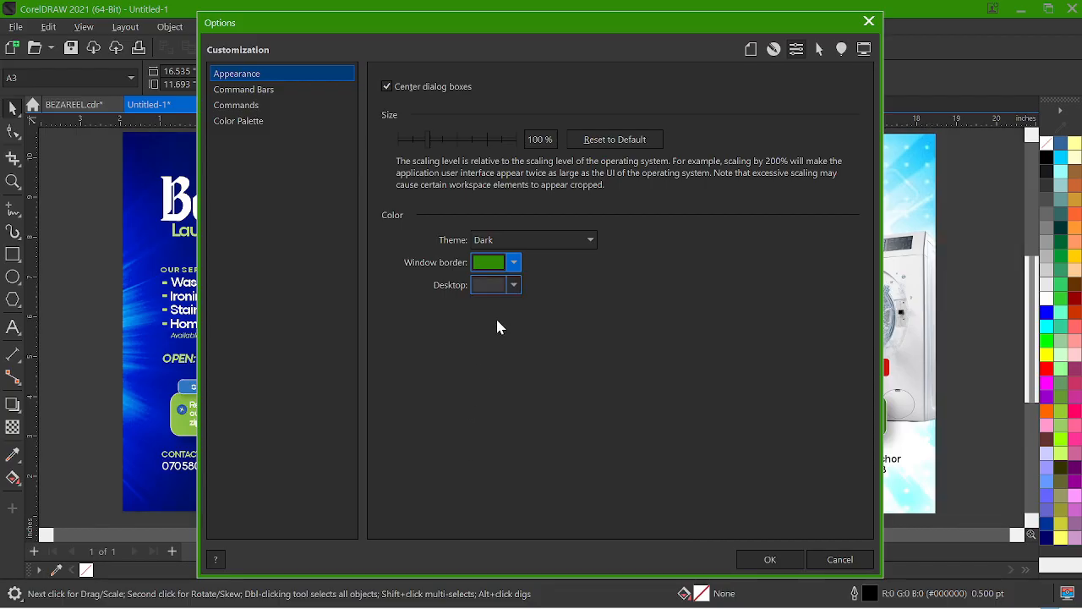
pyautogui.click(550, 241)
pyautogui.click(552, 250)
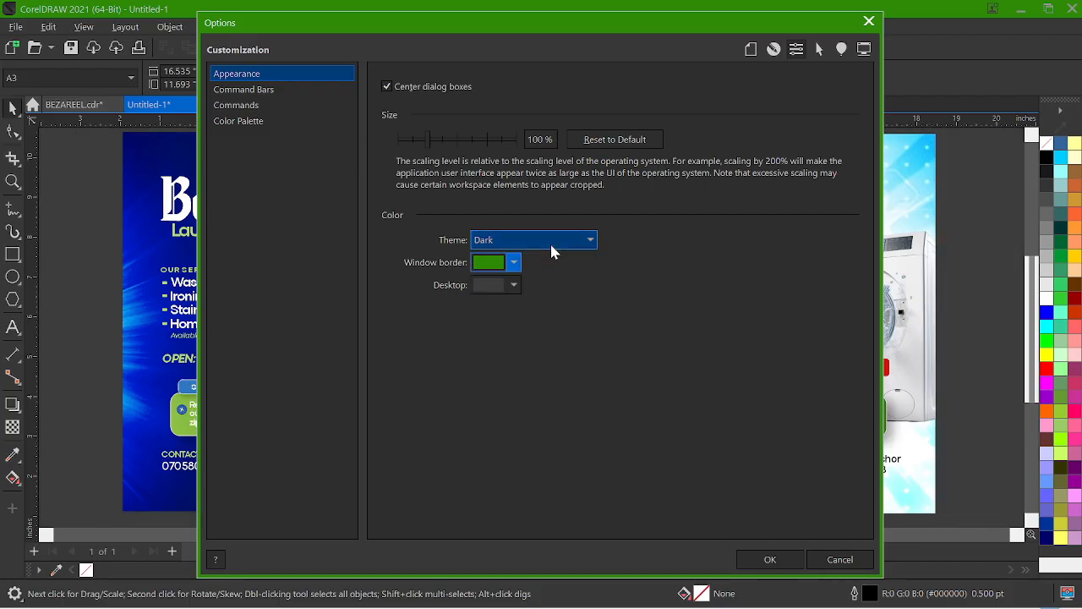
pyautogui.click(770, 559)
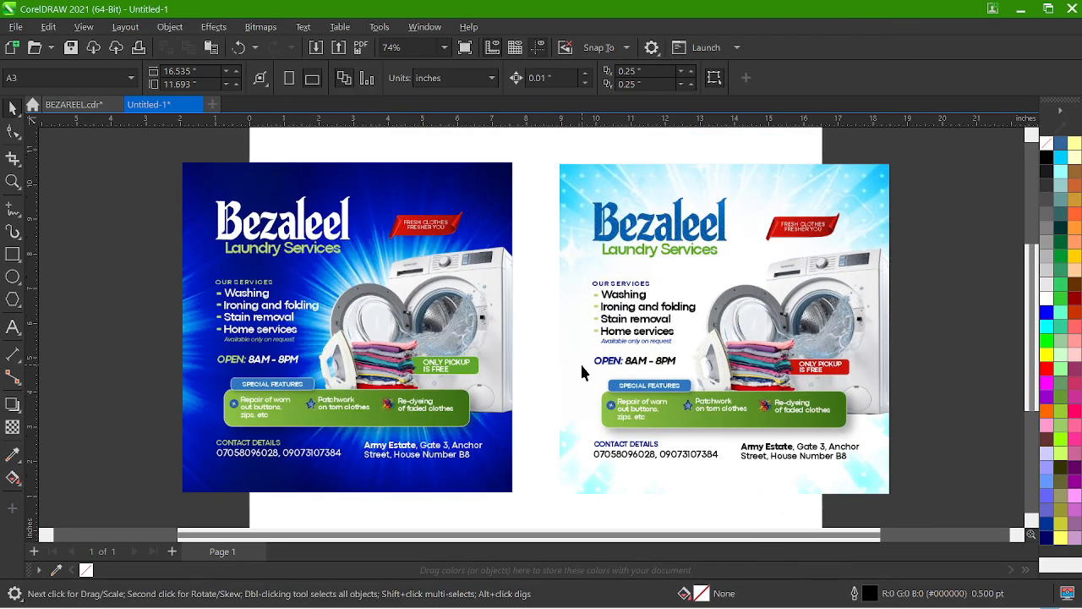
pyautogui.scroll(-1, 554, 342)
pyautogui.scroll(-2, 522, 326)
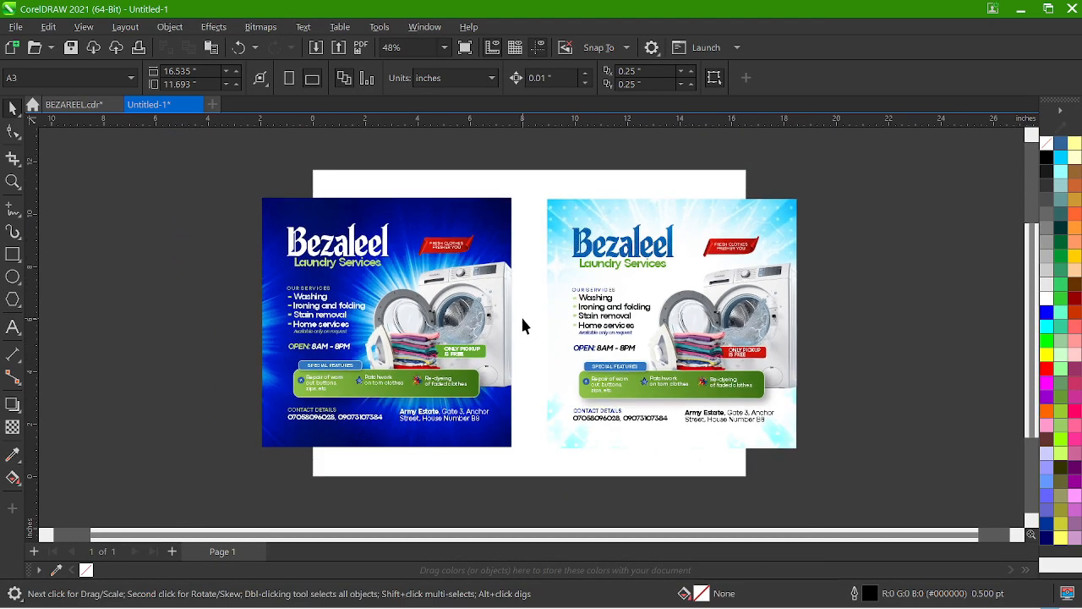
pyautogui.scroll(1, 864, 334)
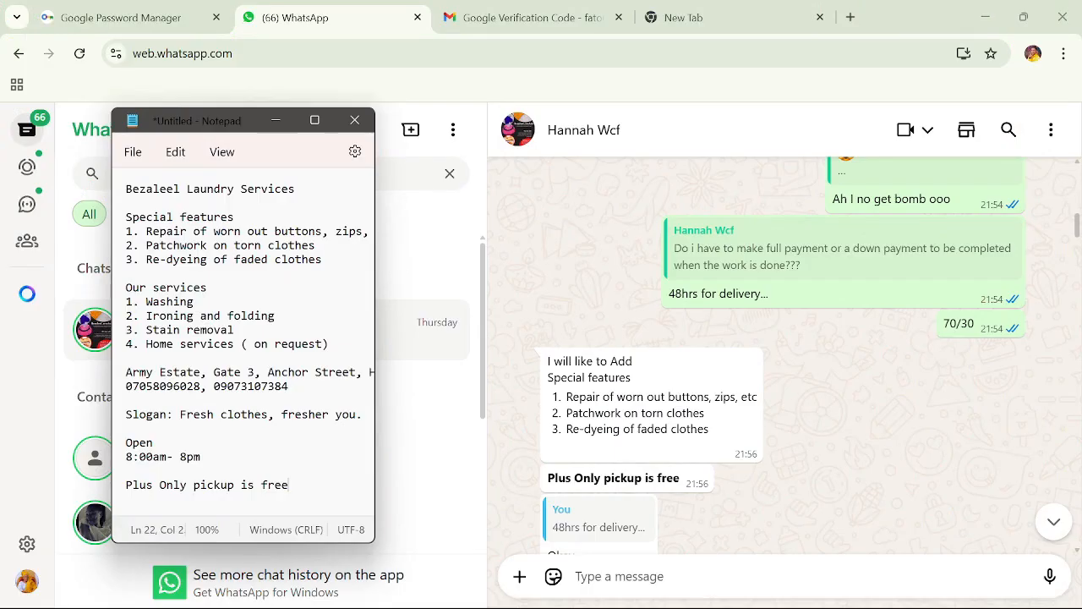
# - Switch to Notepad, widen its window to show the full lines, and copy the entire Bezaleel Laundry Services brief
pyautogui.moveTo(374, 324); pyautogui.dragTo(510, 315)
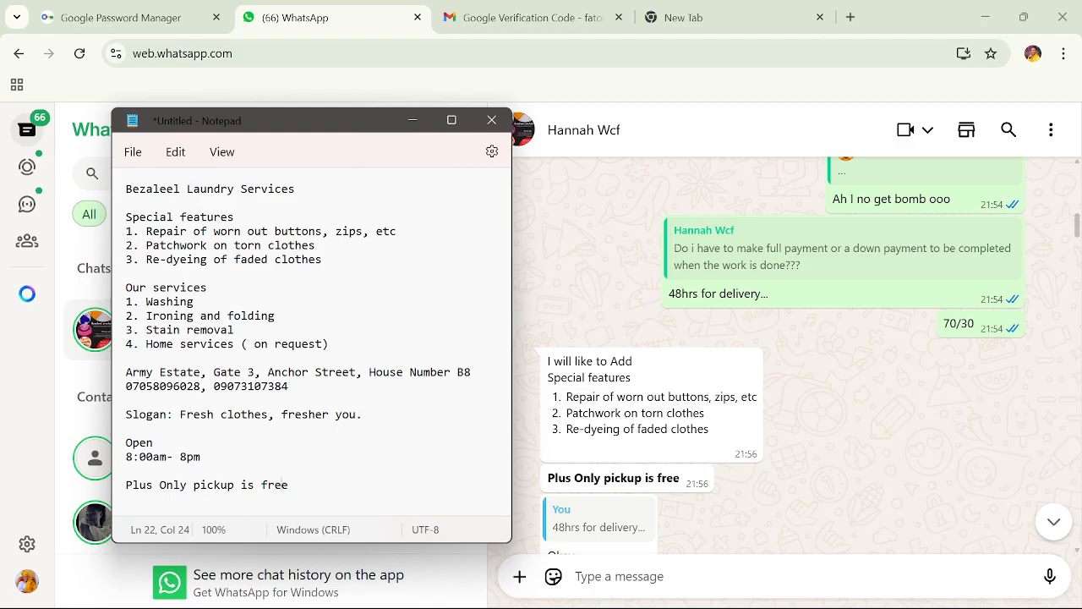
pyautogui.moveTo(289, 485); pyautogui.dragTo(126, 189)
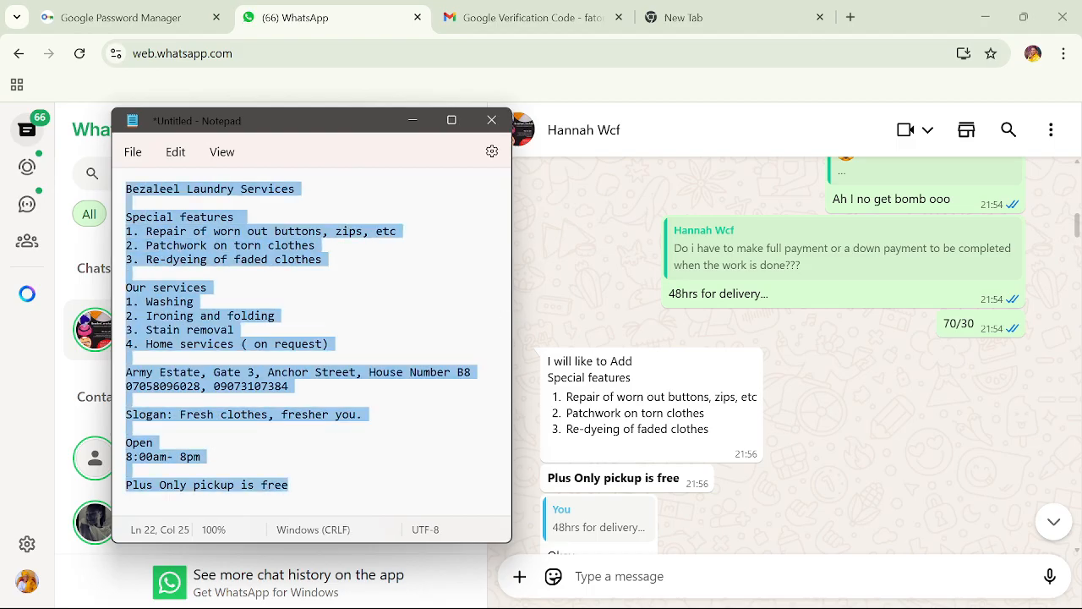
pyautogui.click(127, 184)
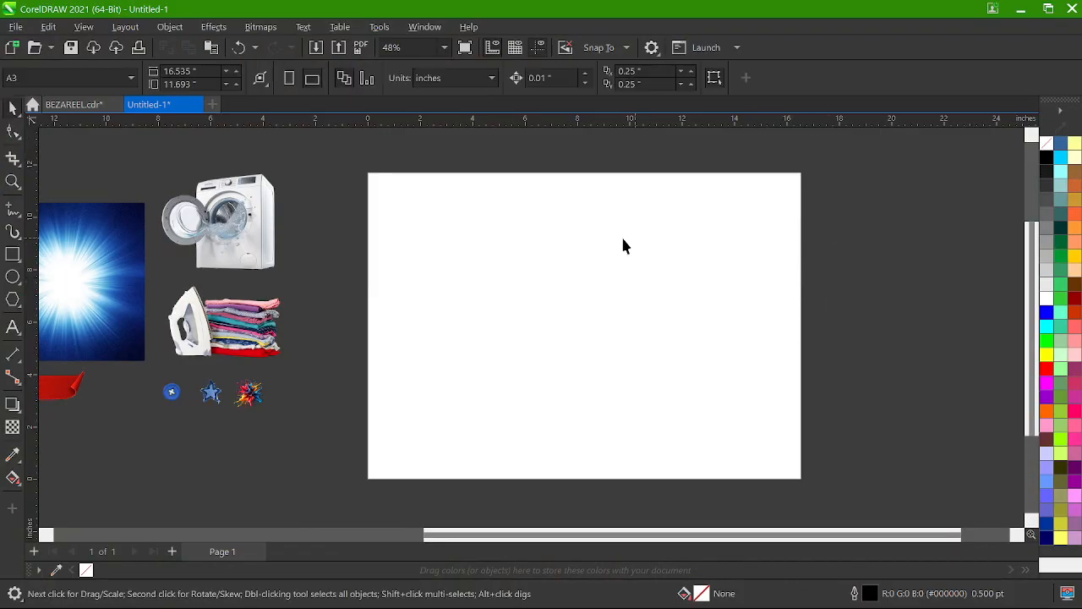
# - Paste the copied brief as artistic text beside the blank page and fill it white
pyautogui.click(17, 329)
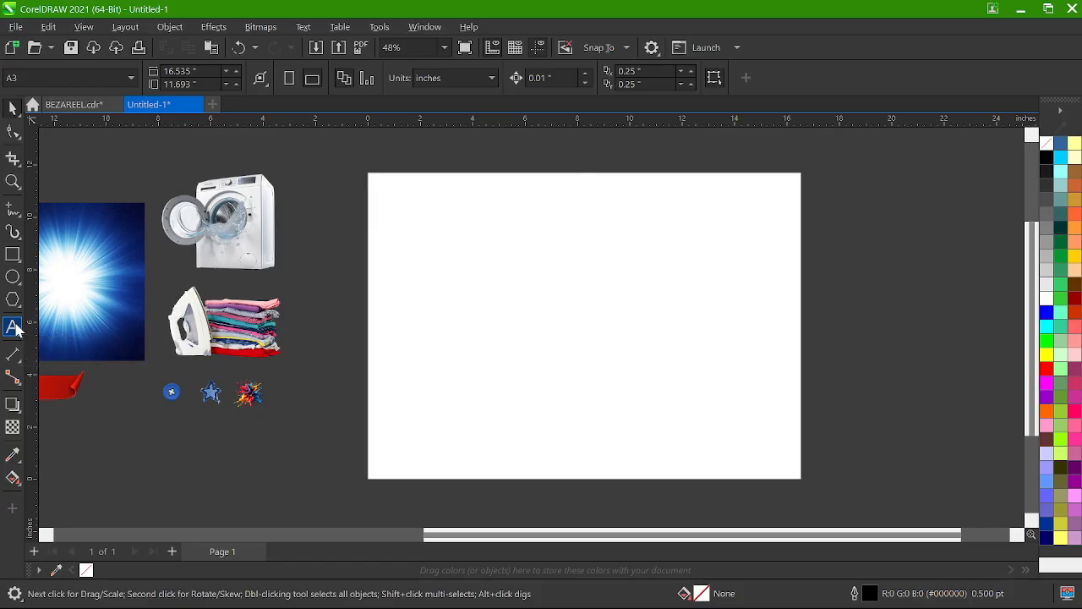
pyautogui.click(837, 196)
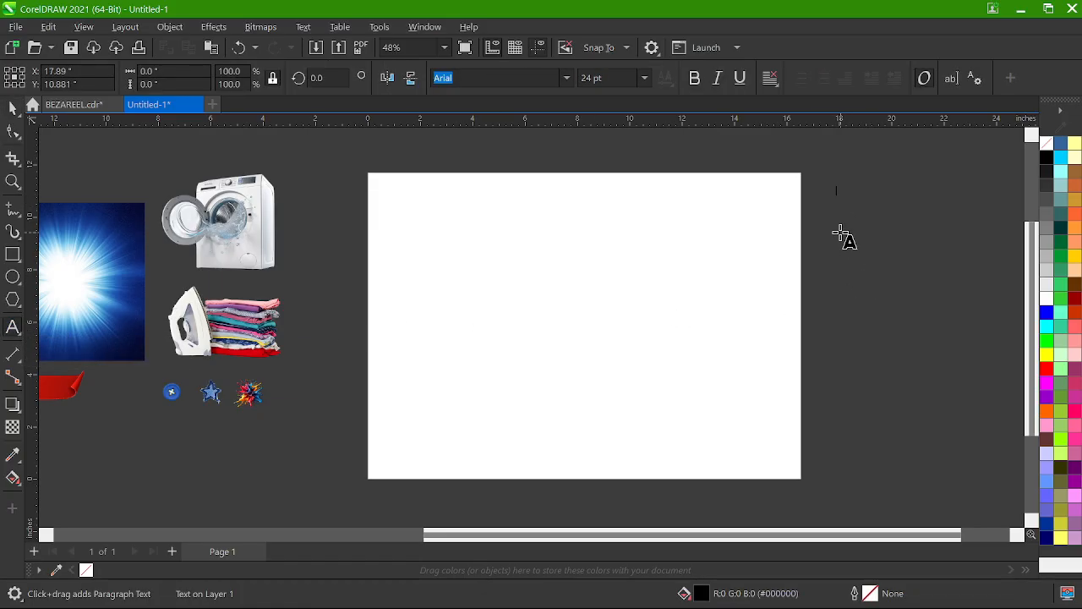
pyautogui.hotkey('ctrl', 'v')
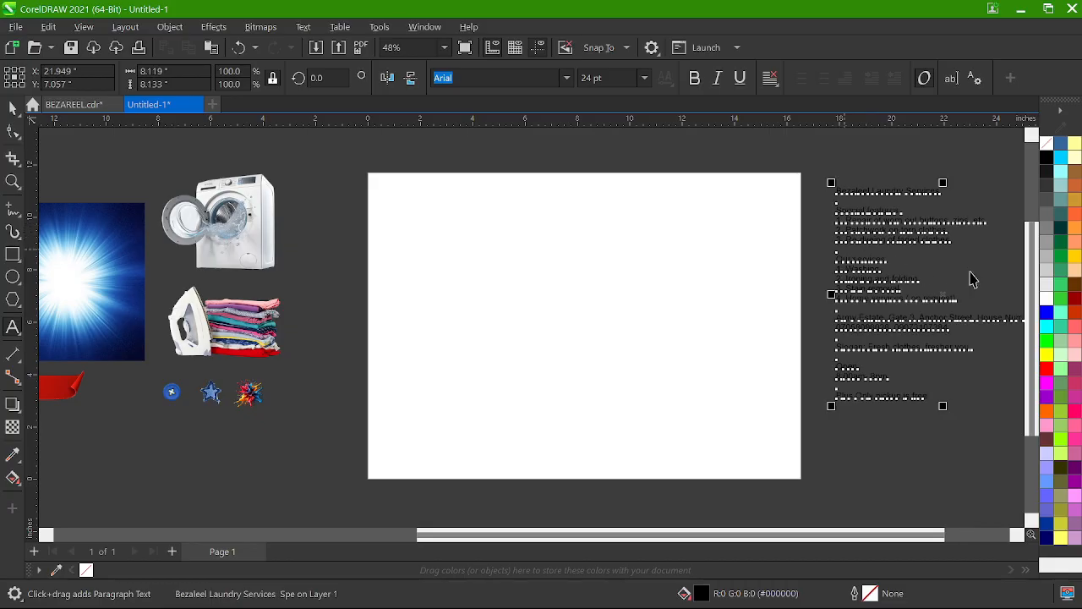
pyautogui.hotkey('ctrl', 'space')
pyautogui.click(1047, 299)
pyautogui.click(744, 255)
# - Draw a square of about 10.08 inches, centred on the blank A3 page, and fill it white
pyautogui.scroll(-1, 833, 283)
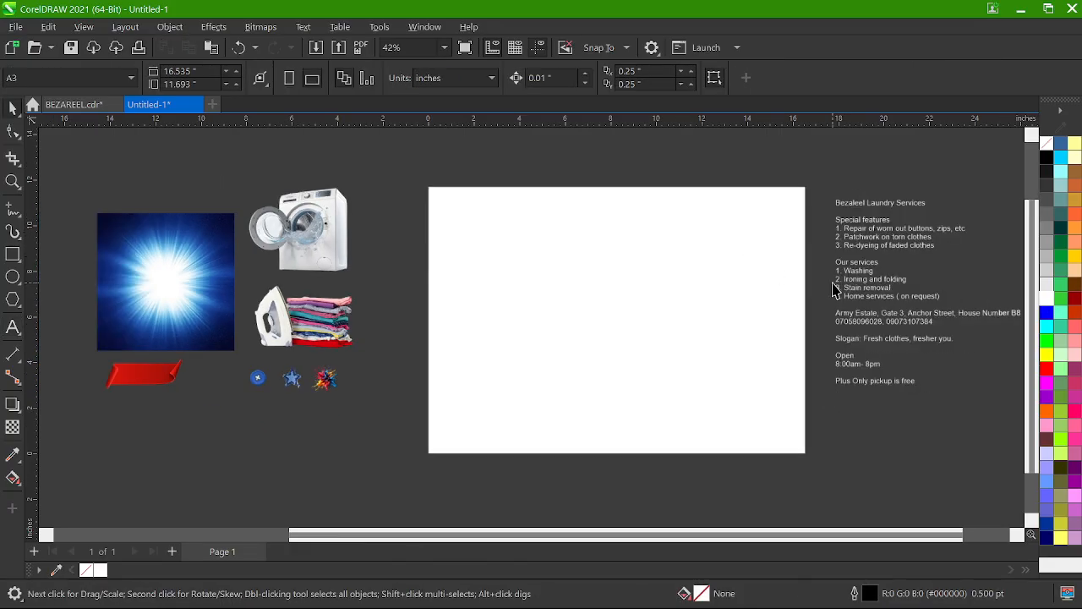
pyautogui.scroll(-2, 993, 311)
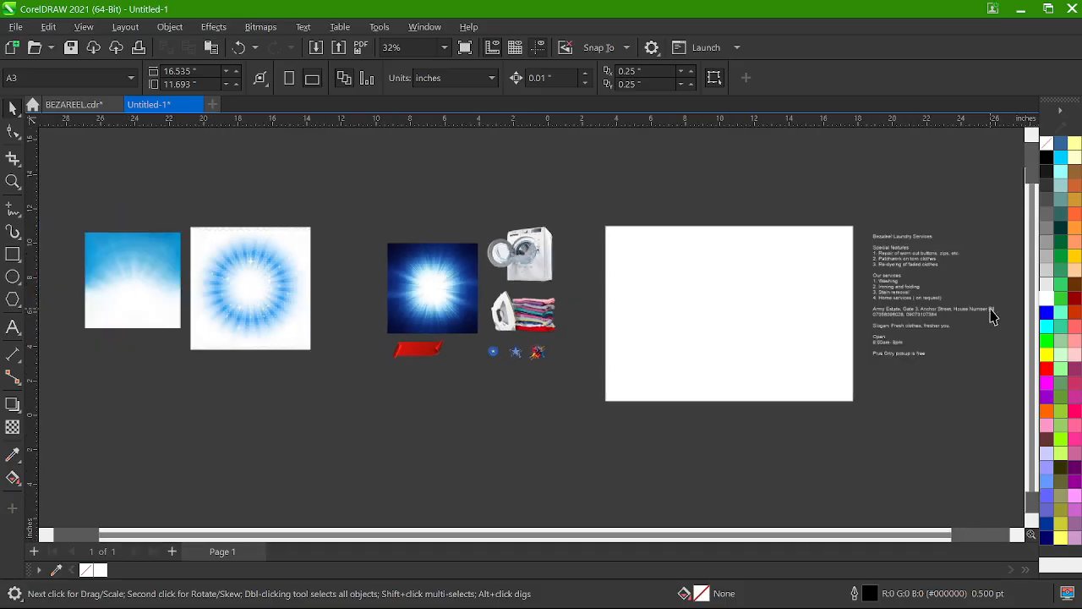
pyautogui.scroll(1, 850, 314)
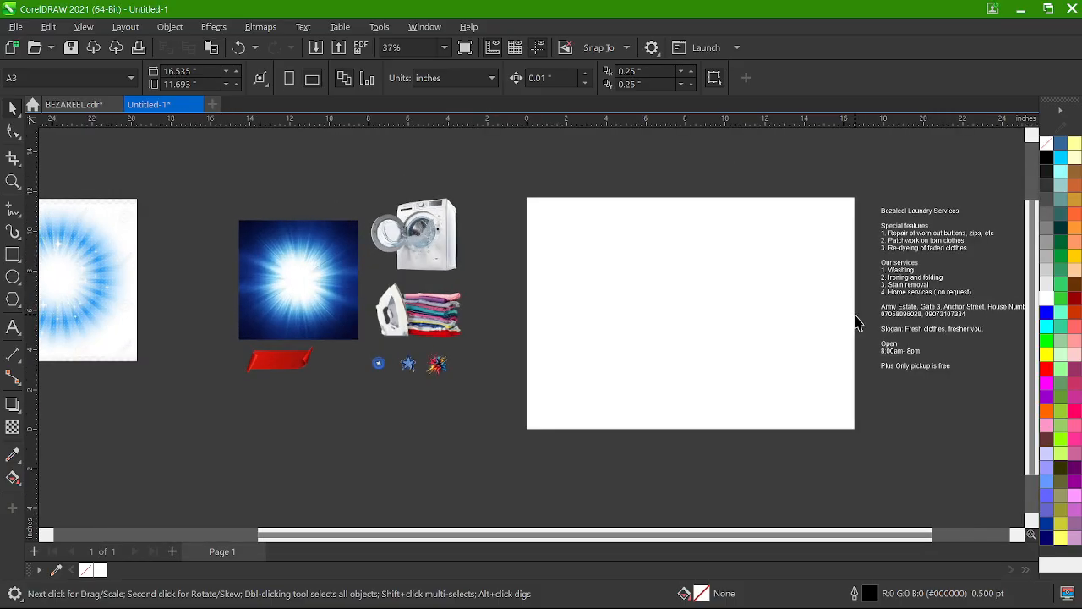
pyautogui.press('F6')
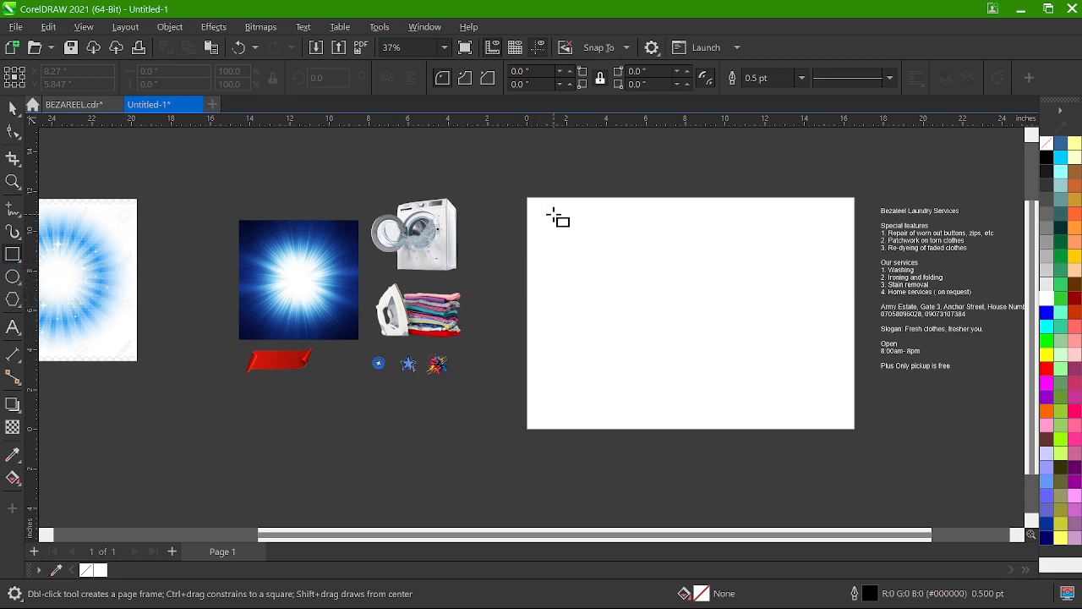
pyautogui.moveTo(563, 213); pyautogui.dragTo(763, 412)
pyautogui.scroll(3, 792, 364)
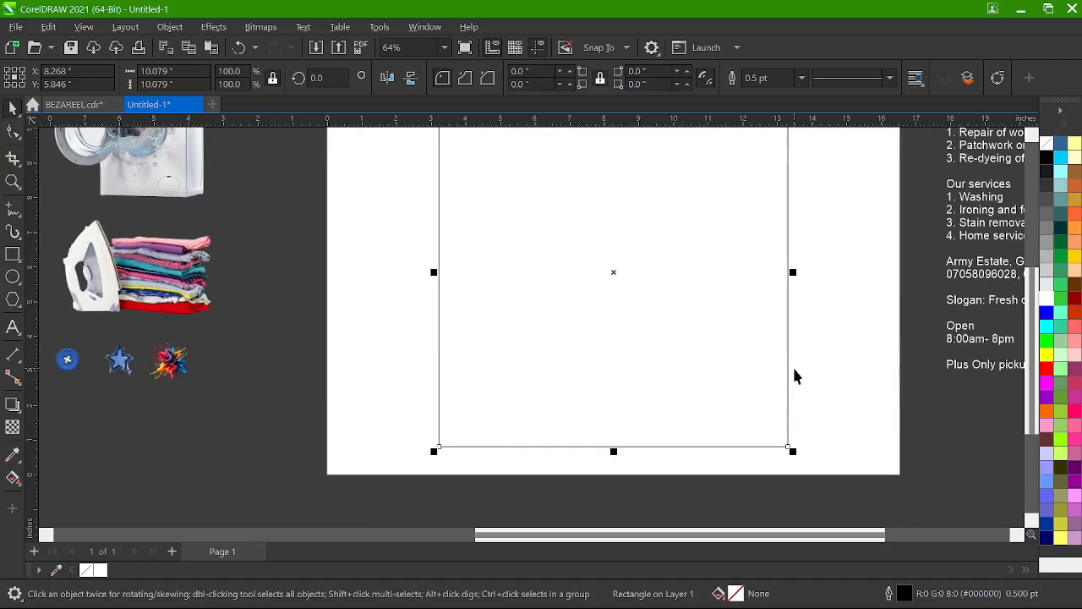
pyautogui.scroll(-4, 541, 398)
pyautogui.scroll(2, 717, 363)
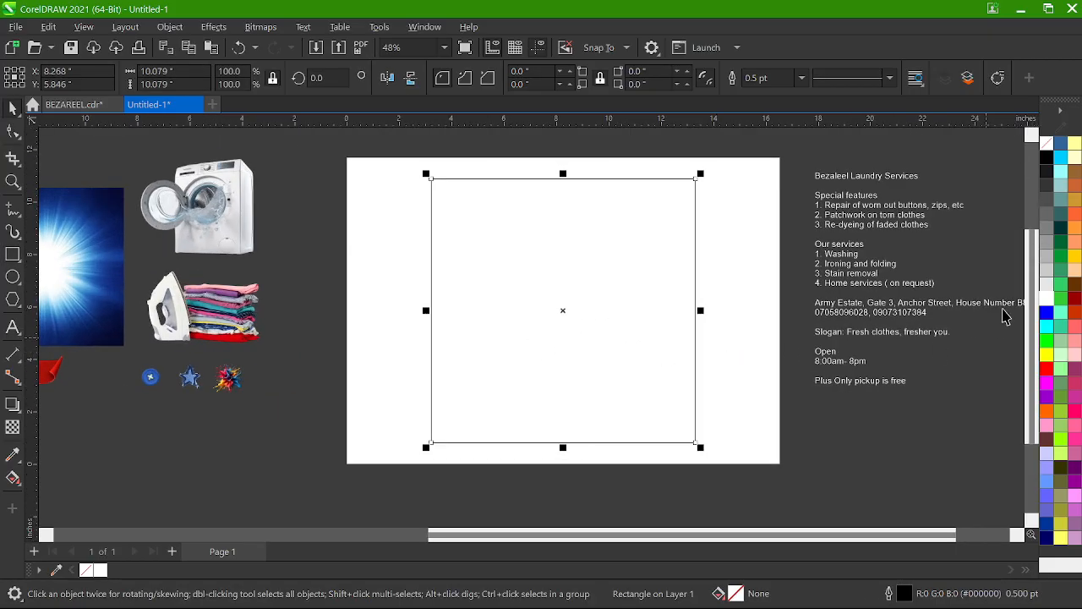
pyautogui.click(1046, 297)
pyautogui.scroll(-2, 761, 309)
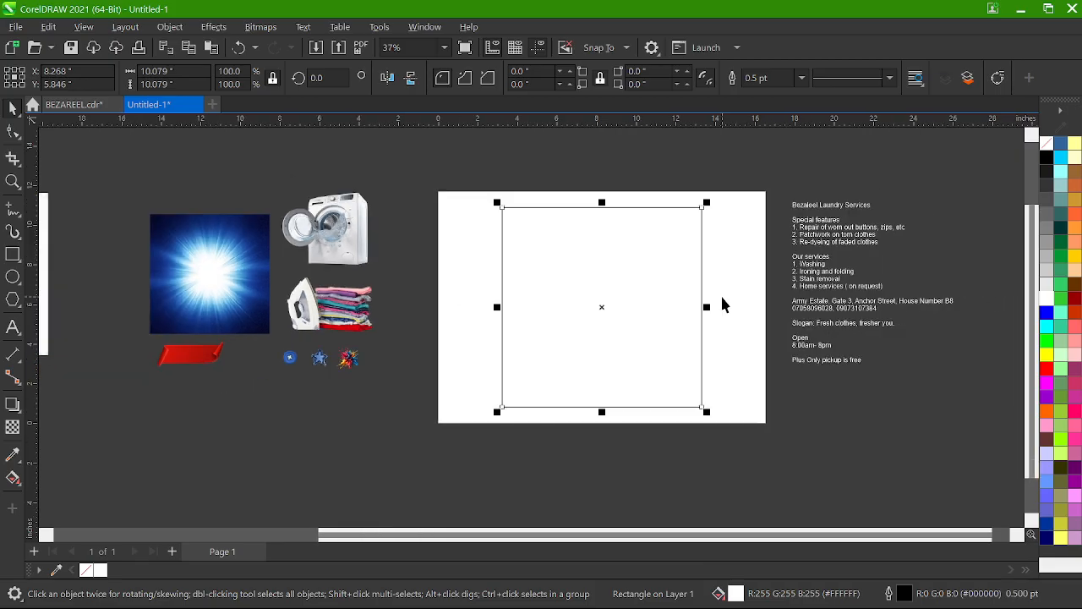
# - Break the pasted brief apart into separate text lines and select the "Bezaleel Laundry Services" heading
pyautogui.scroll(2, 688, 303)
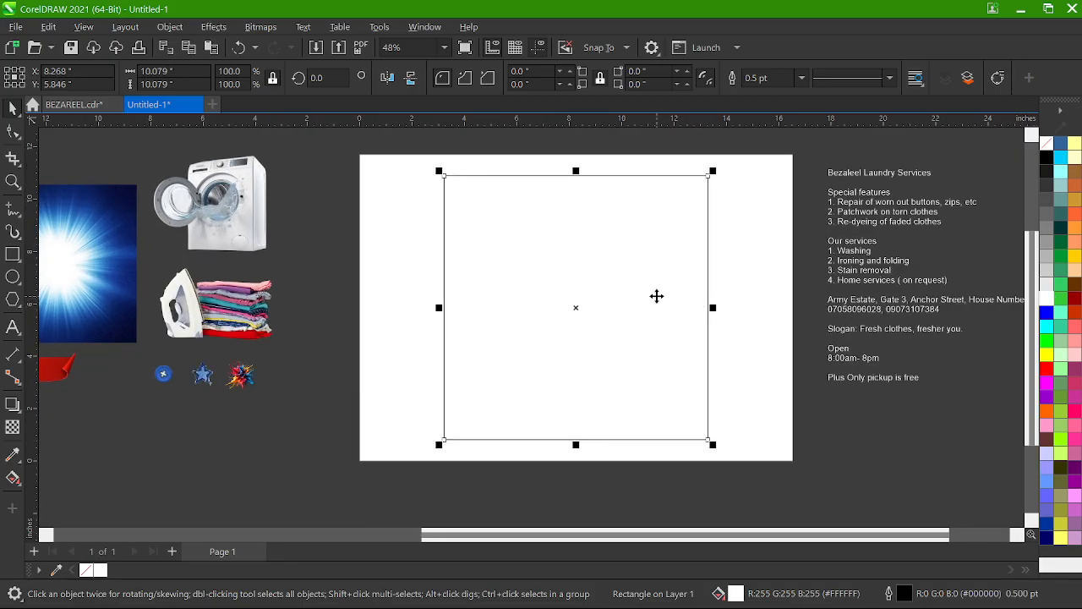
pyautogui.scroll(-3, 656, 296)
pyautogui.scroll(-1, 656, 296)
pyautogui.scroll(2, 656, 296)
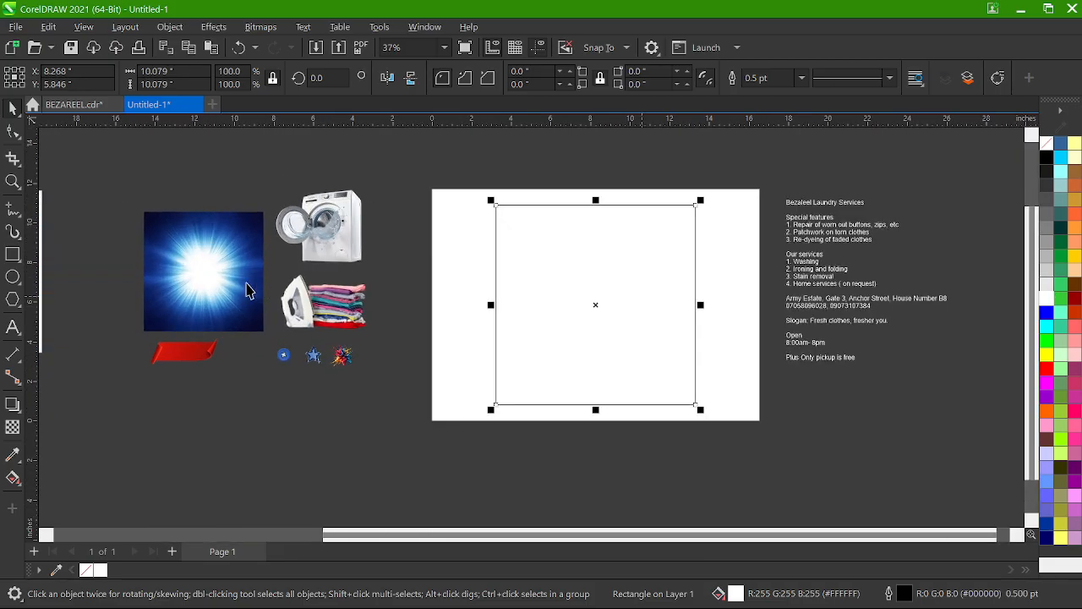
pyautogui.click(246, 290)
pyautogui.scroll(2, 854, 211)
pyautogui.click(852, 198)
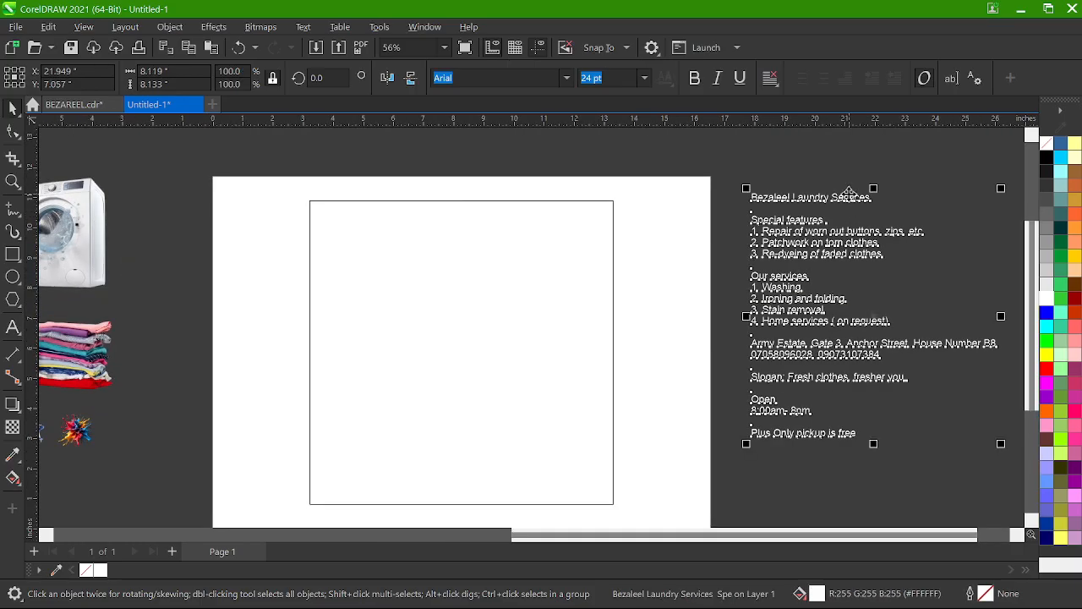
pyautogui.scroll(2, 864, 199)
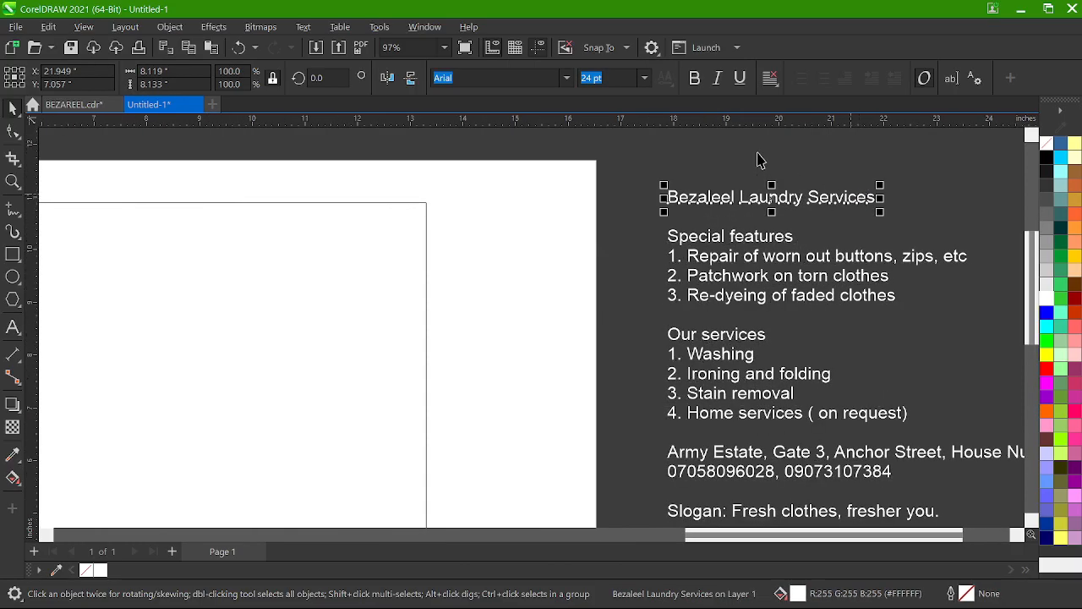
pyautogui.scroll(-3, 758, 159)
pyautogui.scroll(2, 774, 203)
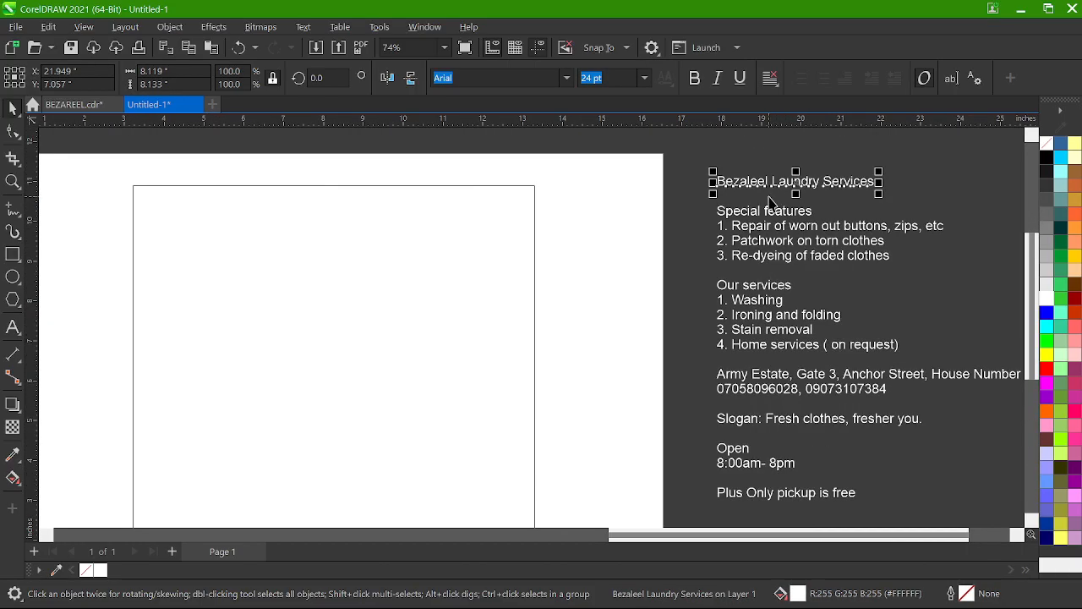
# - Fill the "Bezaleel Laundry Services" heading black and move it into the upper-left area of the square
pyautogui.scroll(-2, 797, 177)
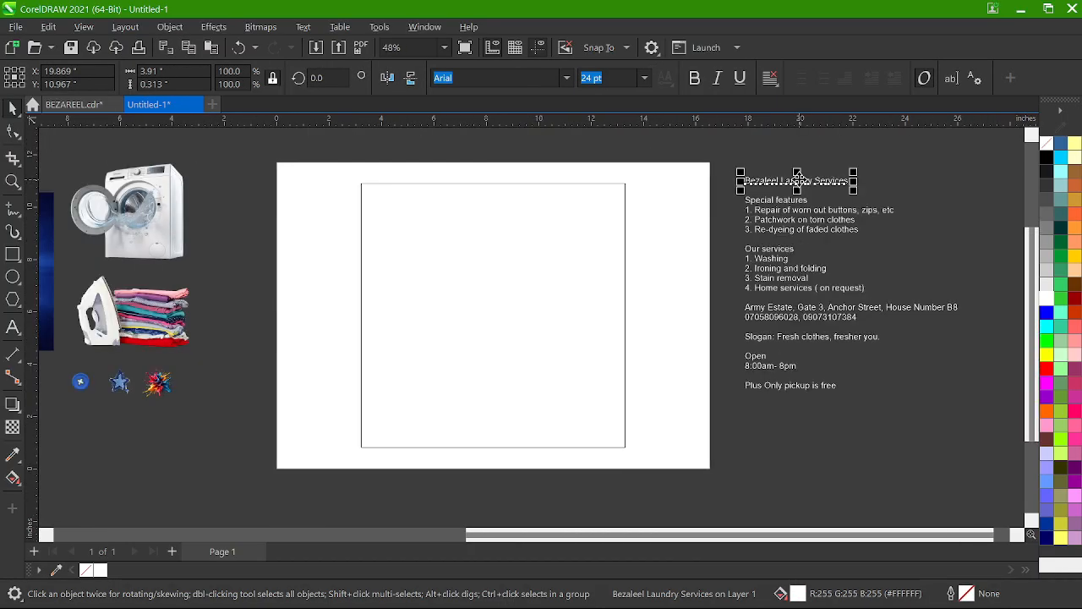
pyautogui.click(1047, 158)
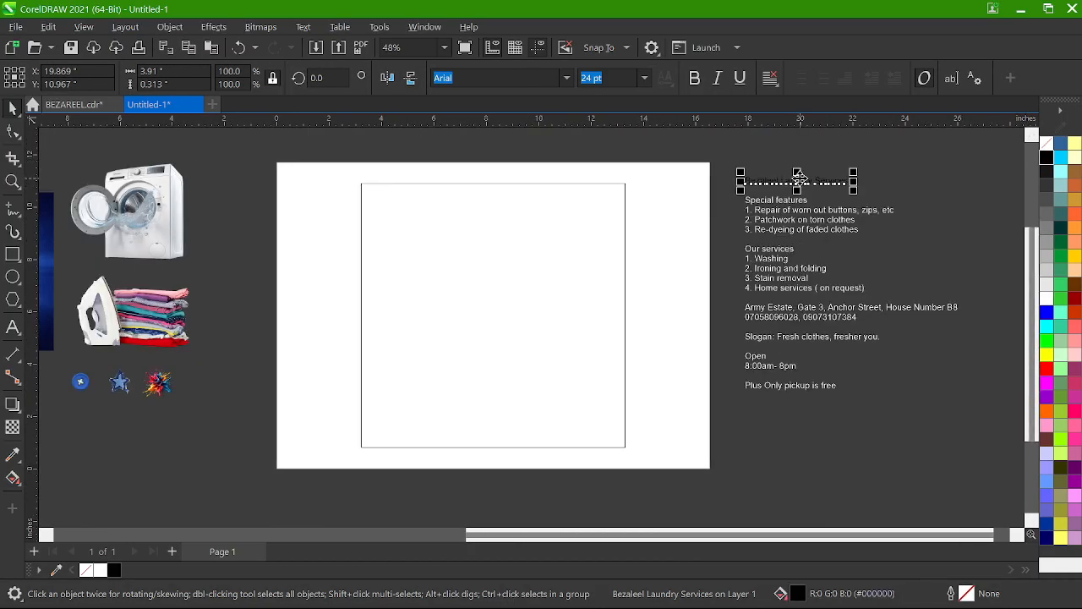
pyautogui.moveTo(799, 180); pyautogui.dragTo(439, 228)
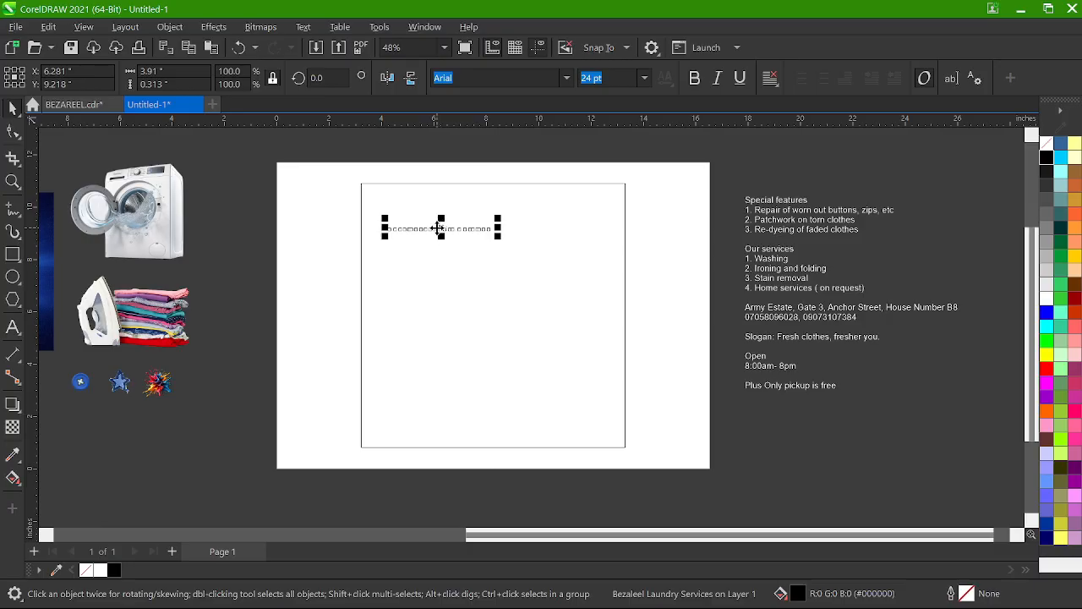
pyautogui.scroll(2, 438, 229)
pyautogui.click(445, 292)
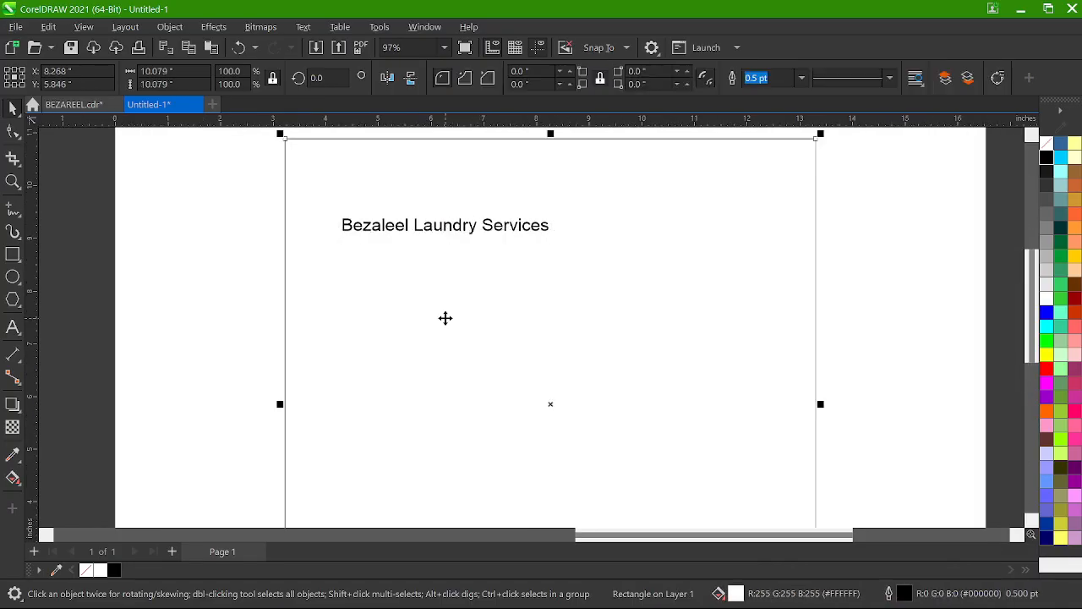
pyautogui.scroll(-2, 527, 189)
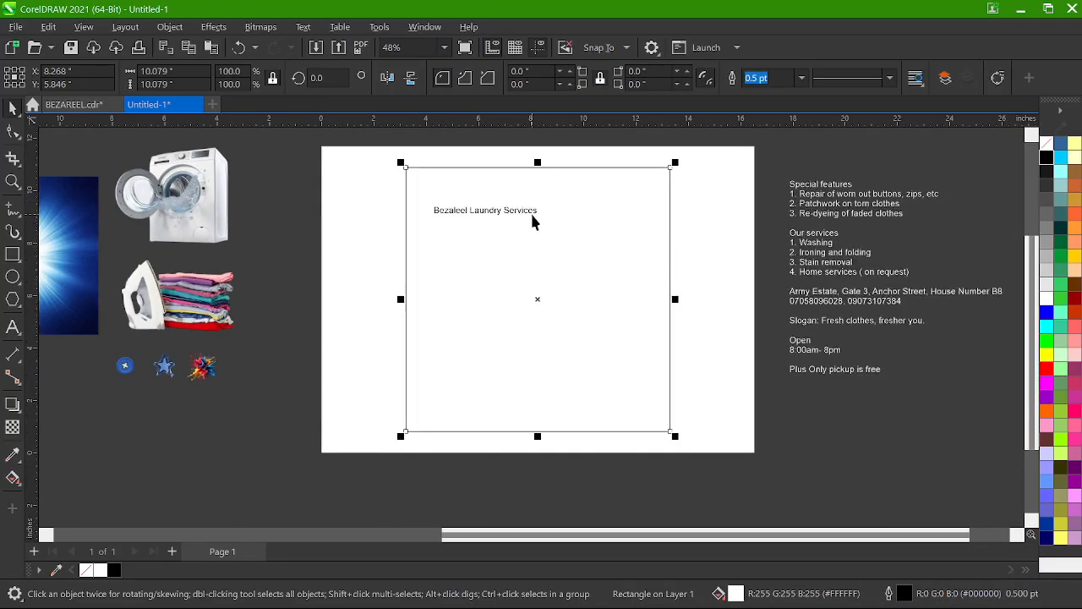
# - Split the heading onto two lines after "Bezaleel", leaving "Laundry Services" on the second line
pyautogui.scroll(2, 534, 220)
pyautogui.click(190, 223)
pyautogui.click(366, 214)
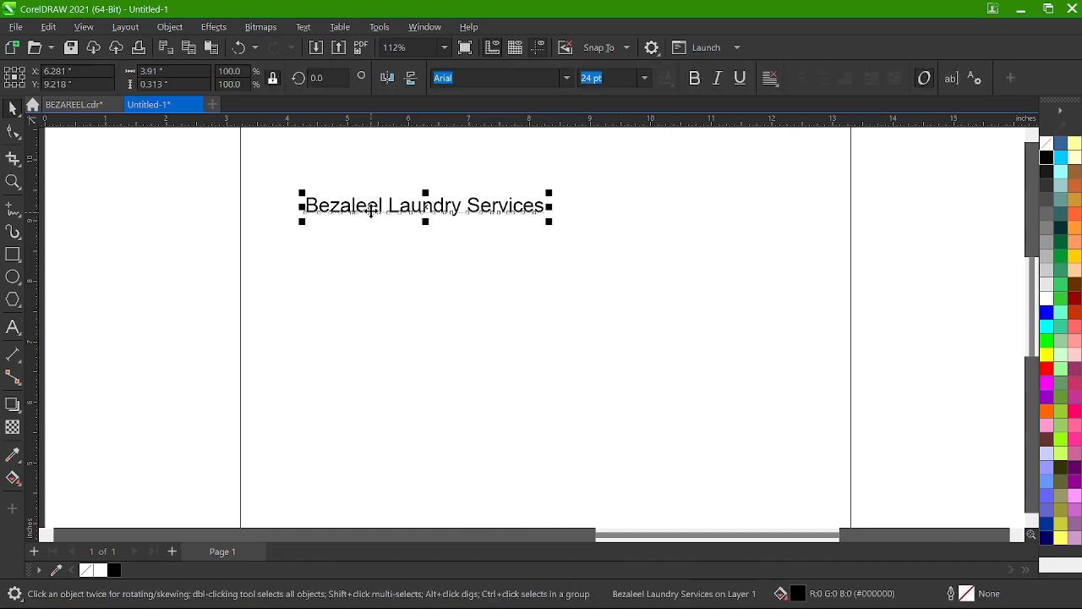
pyautogui.scroll(2, 370, 211)
pyautogui.press('F8')
pyautogui.click(401, 208)
pyautogui.press('Return')
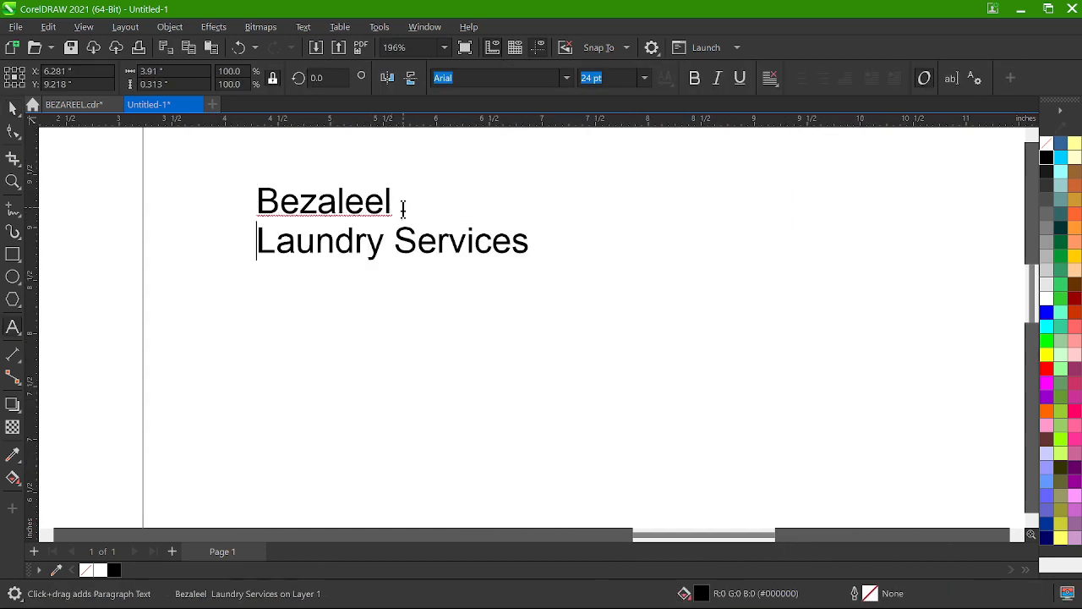
pyautogui.press('Escape')
pyautogui.scroll(-3, 403, 213)
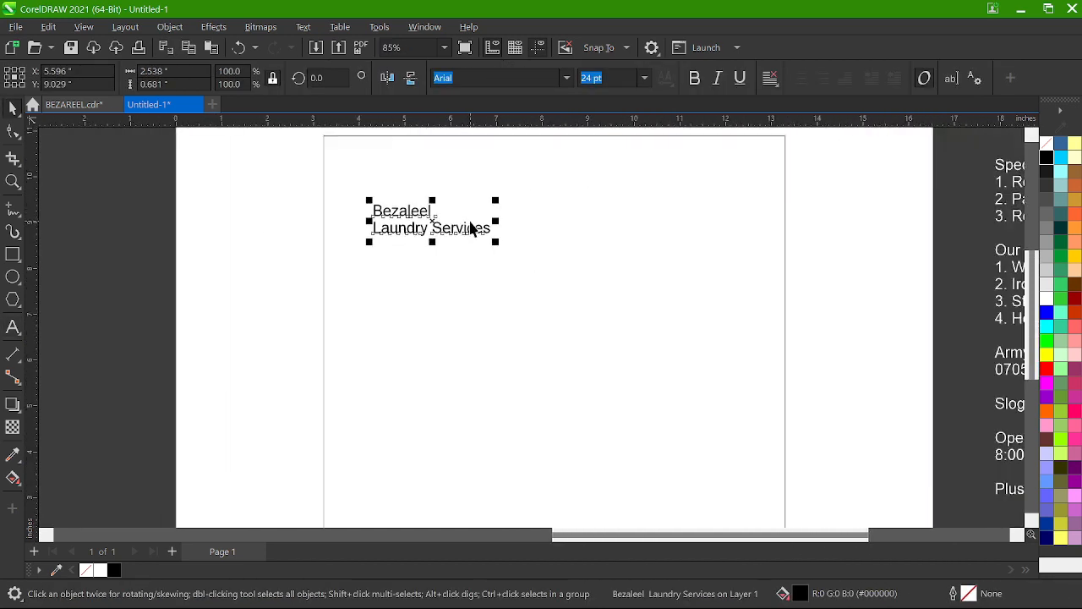
# - Break the two-line heading apart into separate "Bezaleel" and "Laundry Services" text objects and clear the selection
pyautogui.hotkey('ctrl', 'k')
pyautogui.scroll(1, 471, 228)
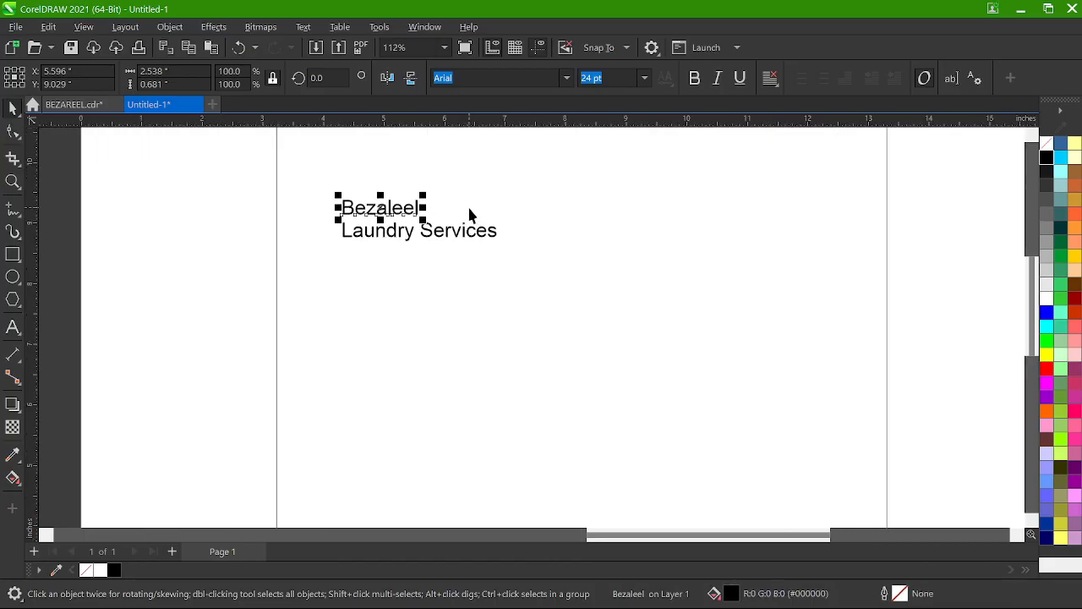
pyautogui.scroll(1, 438, 271)
pyautogui.scroll(-3, 437, 271)
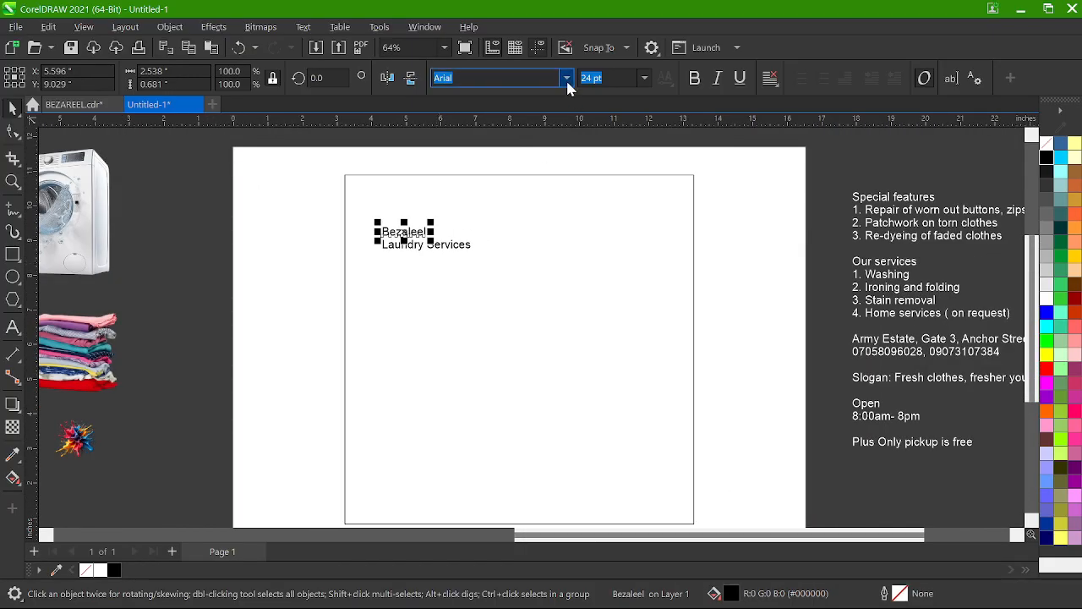
pyautogui.click(321, 213)
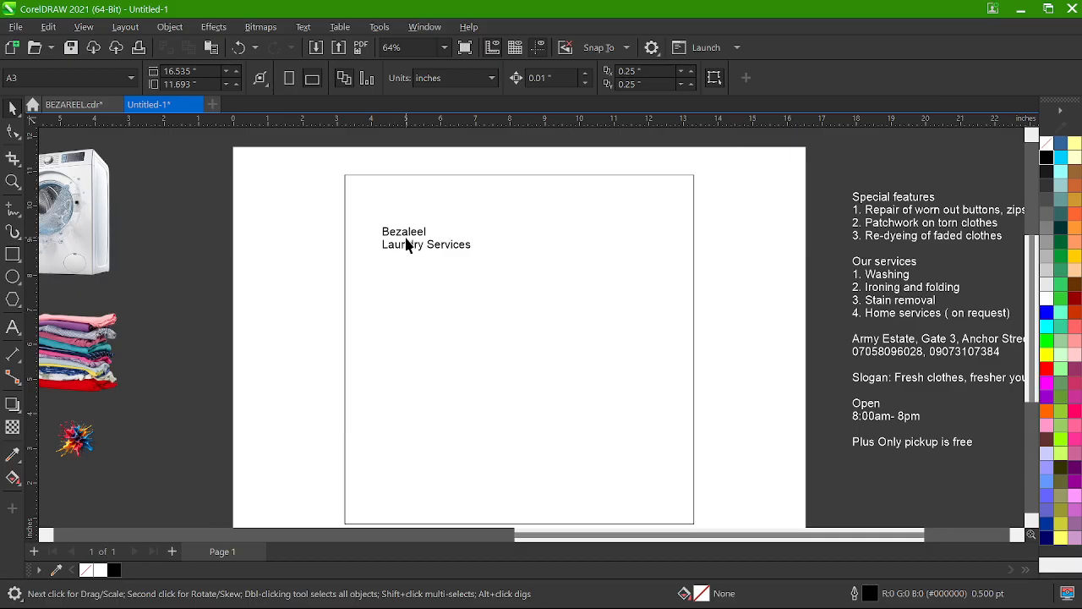
pyautogui.scroll(-1, 405, 238)
pyautogui.scroll(1, 480, 361)
# - Add the colours of the blue light-burst image to the document palette
pyautogui.moveTo(113, 280); pyautogui.dragTo(256, 548)
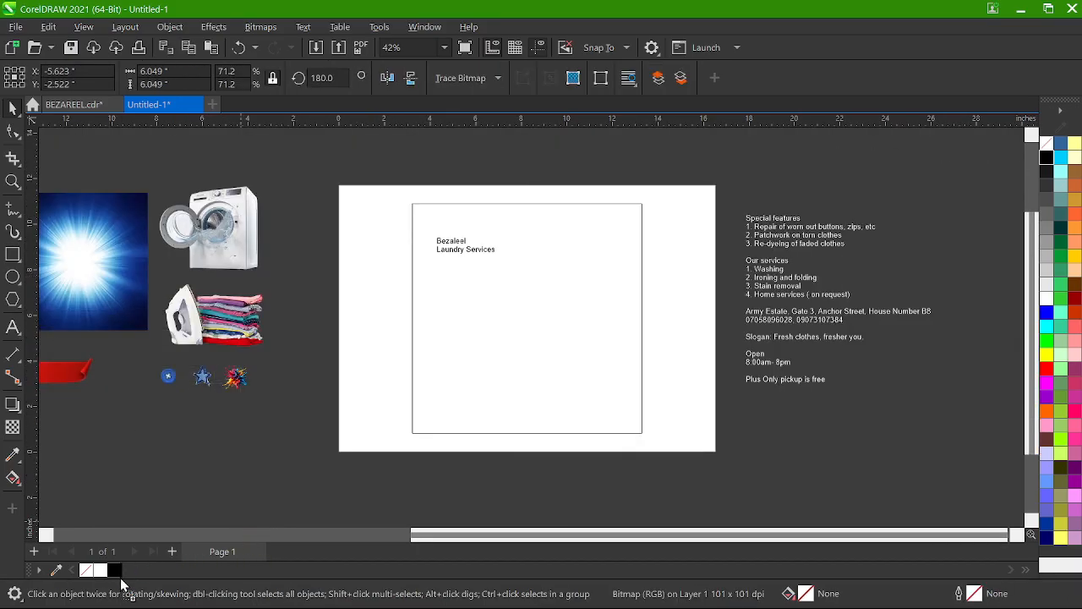
pyautogui.moveTo(121, 580); pyautogui.dragTo(118, 573)
pyautogui.click(550, 400)
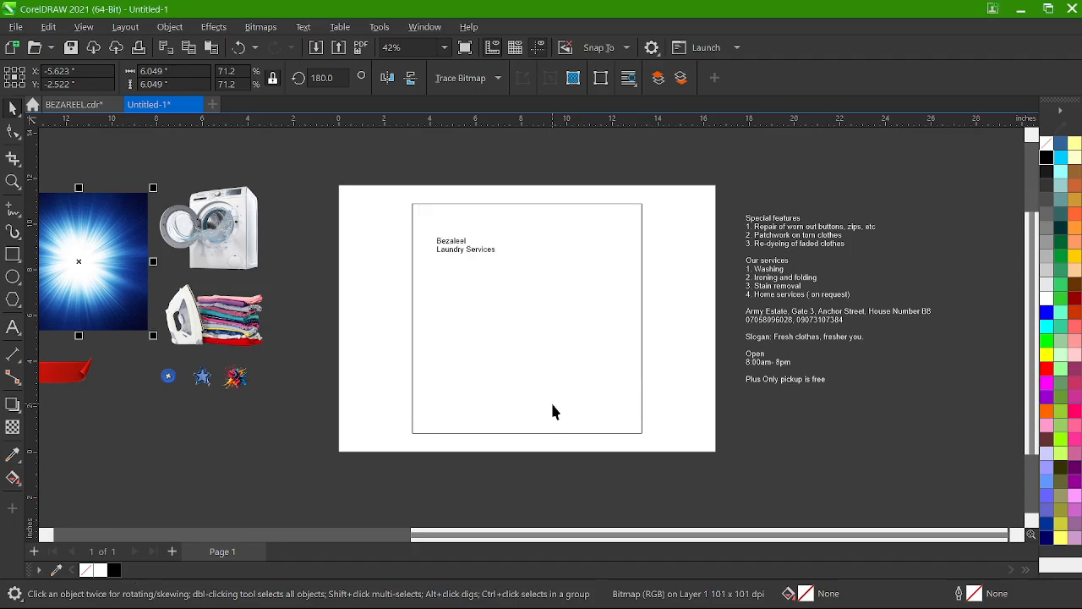
# - Fill the square with the dark navy #081850 sampled from the light-burst image
pyautogui.click(556, 308)
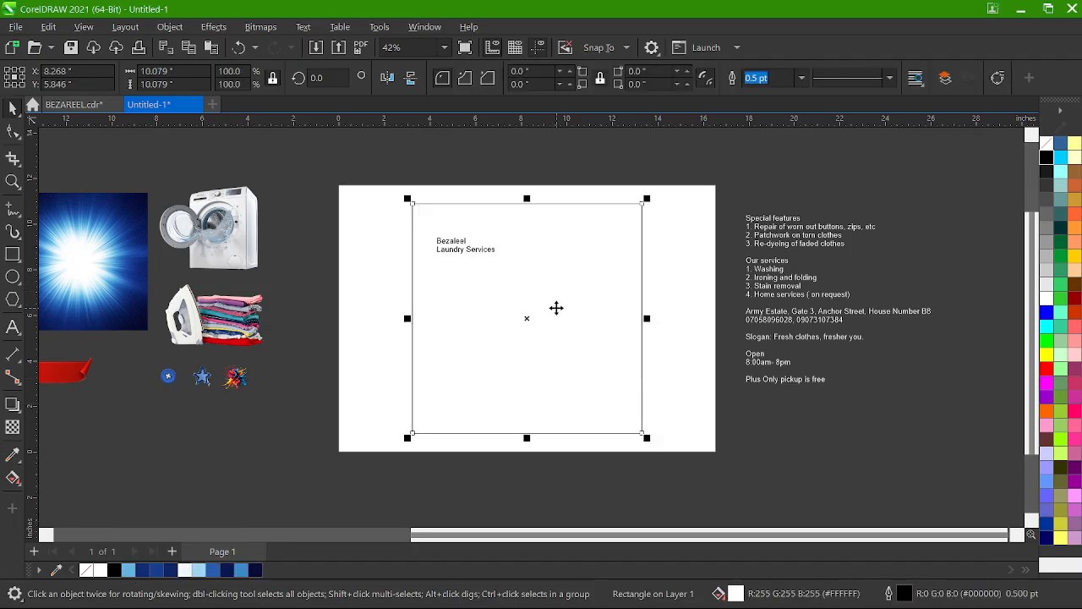
pyautogui.click(116, 265)
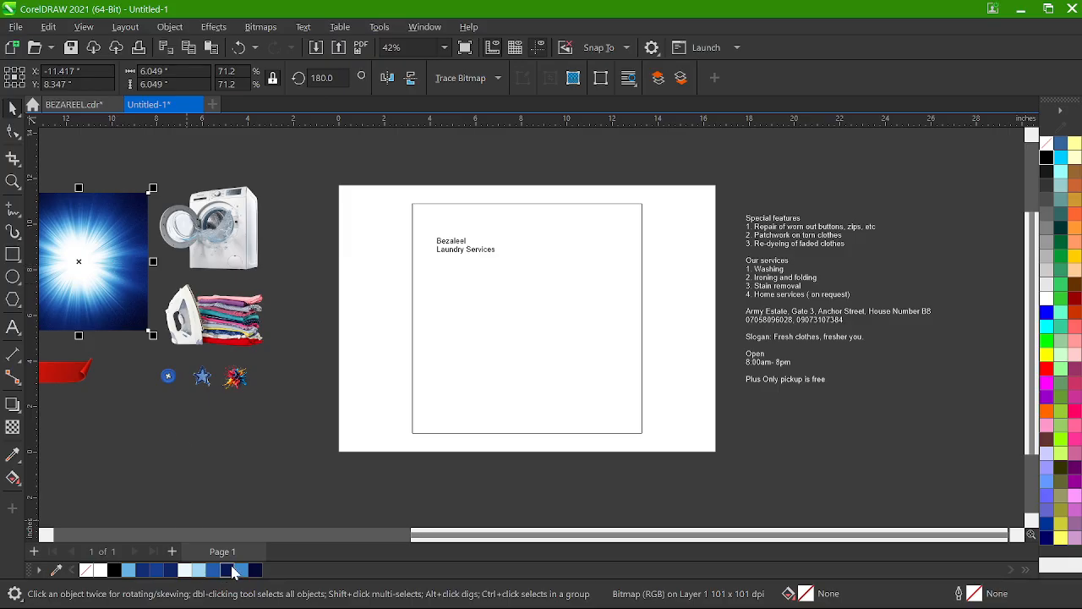
pyautogui.click(526, 362)
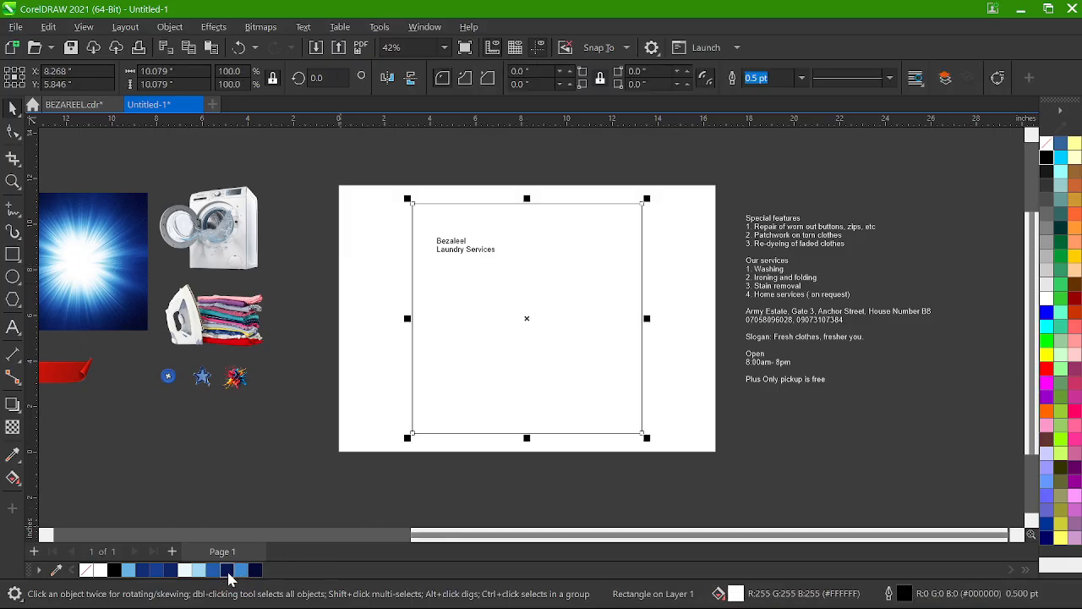
pyautogui.click(229, 573)
# - Select both heading lines on the navy square and fill them white
pyautogui.click(132, 276)
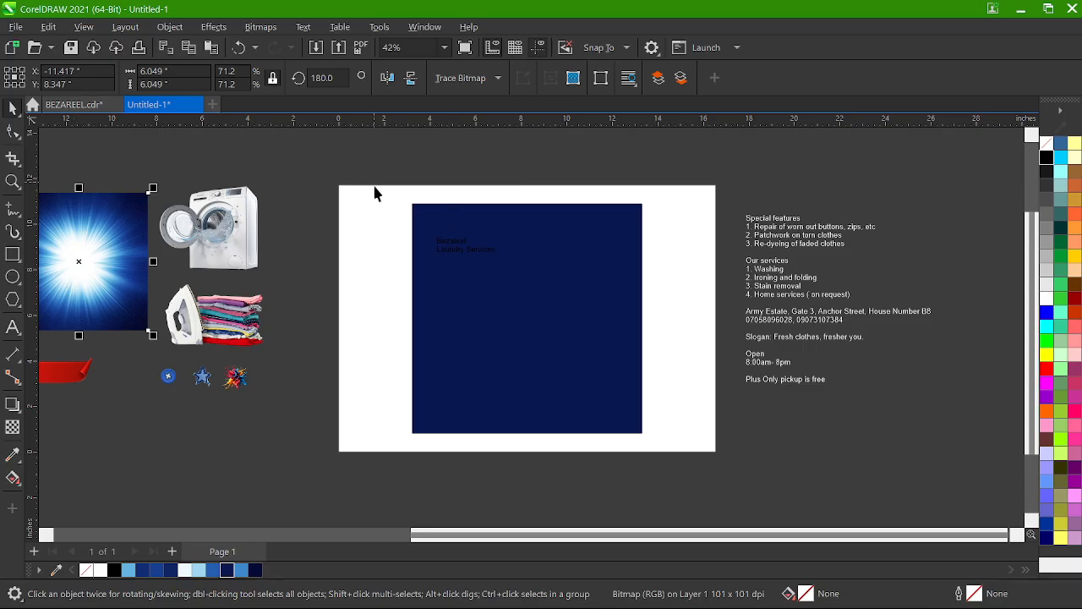
pyautogui.moveTo(374, 187); pyautogui.dragTo(559, 322)
pyautogui.click(1048, 298)
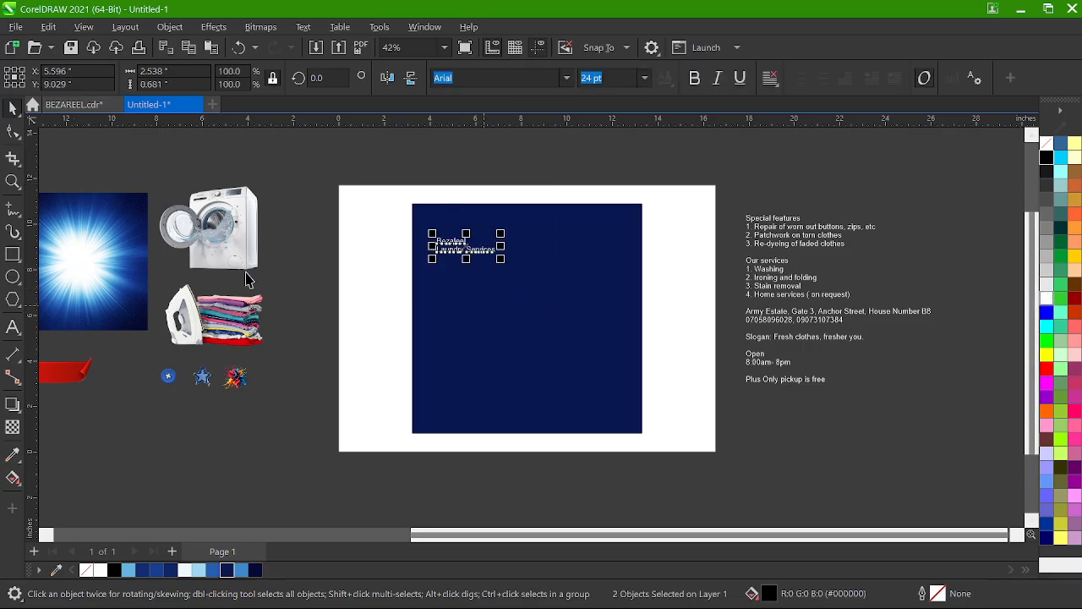
# - Move the light-burst image over the right part of the square and enlarge it to about 11.08 inches
pyautogui.moveTo(111, 263); pyautogui.dragTo(594, 322)
pyautogui.moveTo(647, 237); pyautogui.dragTo(703, 178)
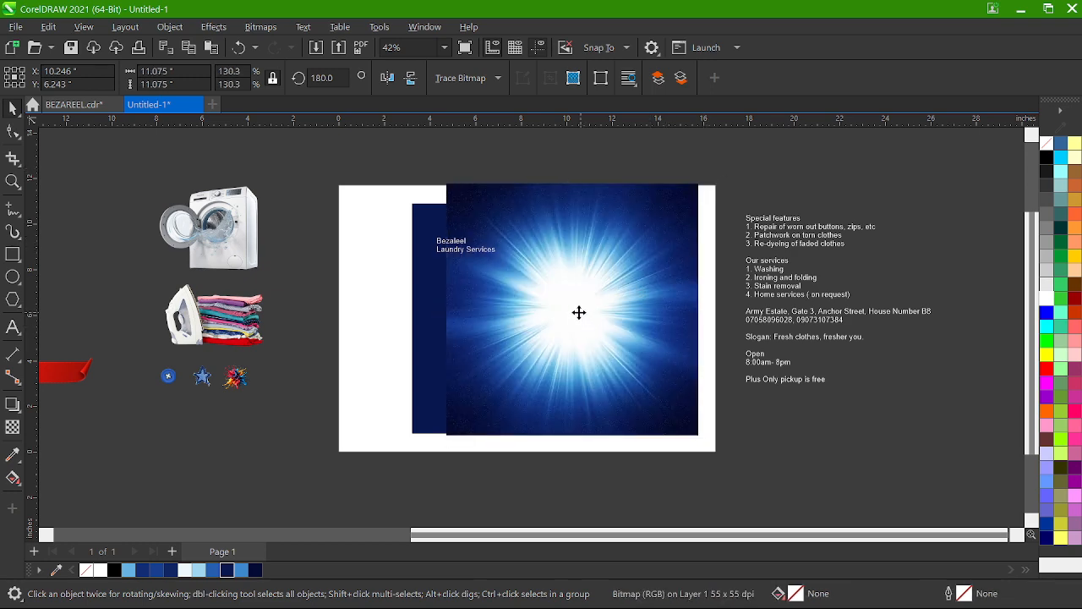
pyautogui.scroll(2, 580, 309)
pyautogui.scroll(-2, 580, 309)
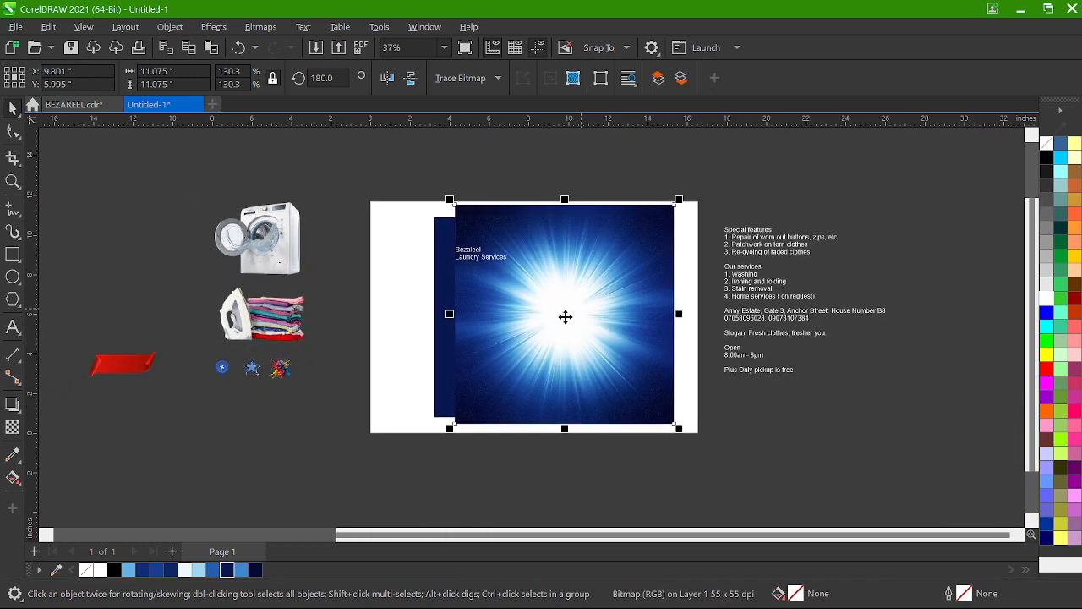
# - Place a copy of the light-burst image on the pasteboard left of the washing machine, scaled to about 7.95 inches
pyautogui.moveTo(592, 309); pyautogui.dragTo(145, 253)
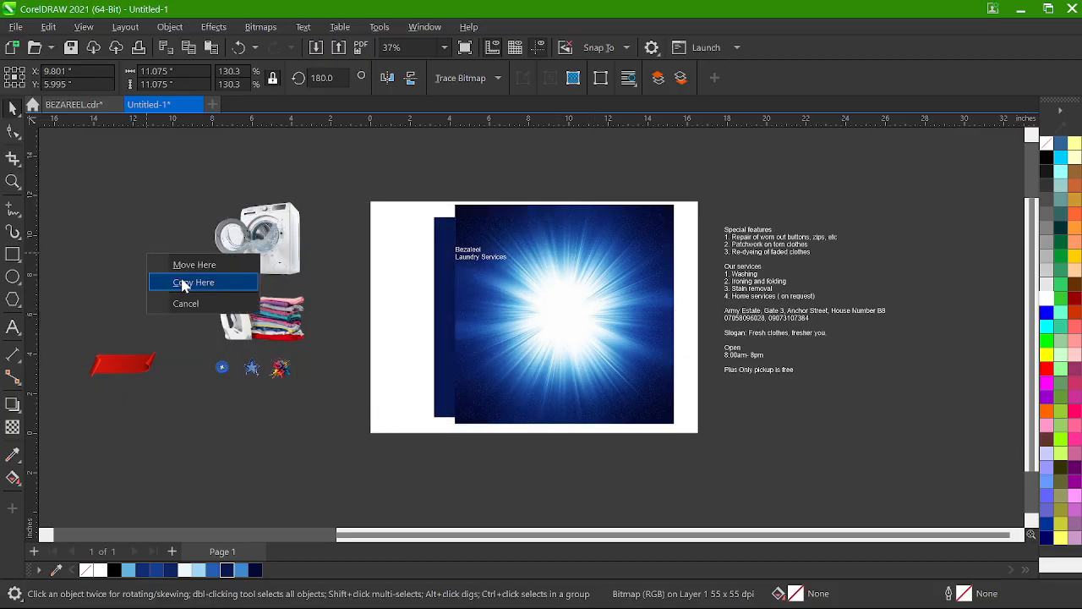
pyautogui.click(183, 282)
pyautogui.moveTo(232, 373); pyautogui.dragTo(201, 341)
# - Apply a linear fountain transparency fading out the left side of the large light-burst image, and shift the image slightly right
pyautogui.click(554, 327)
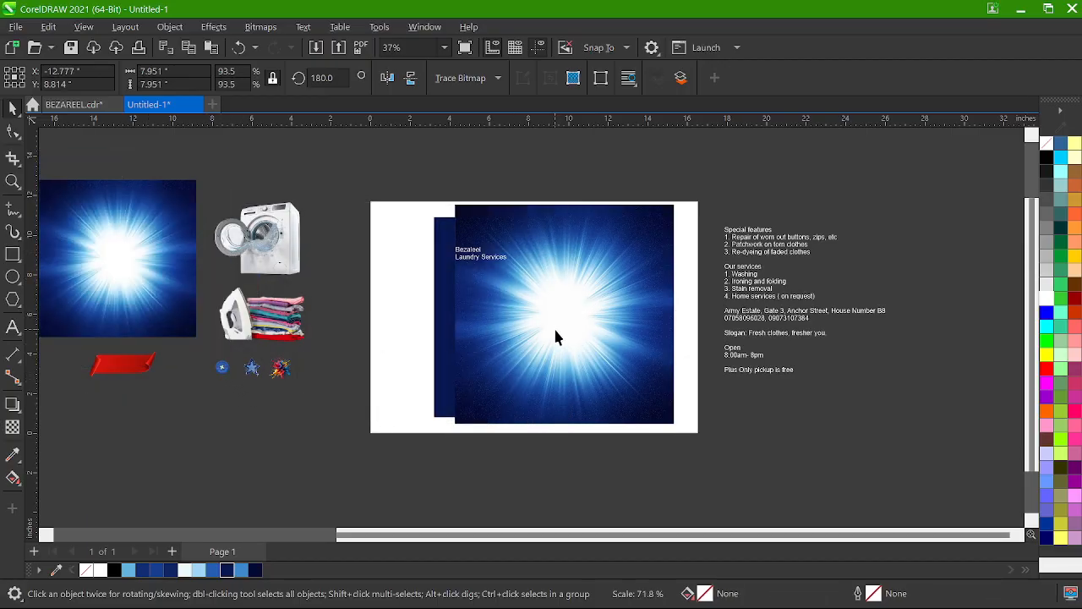
pyautogui.scroll(1, 636, 315)
pyautogui.press('F8')
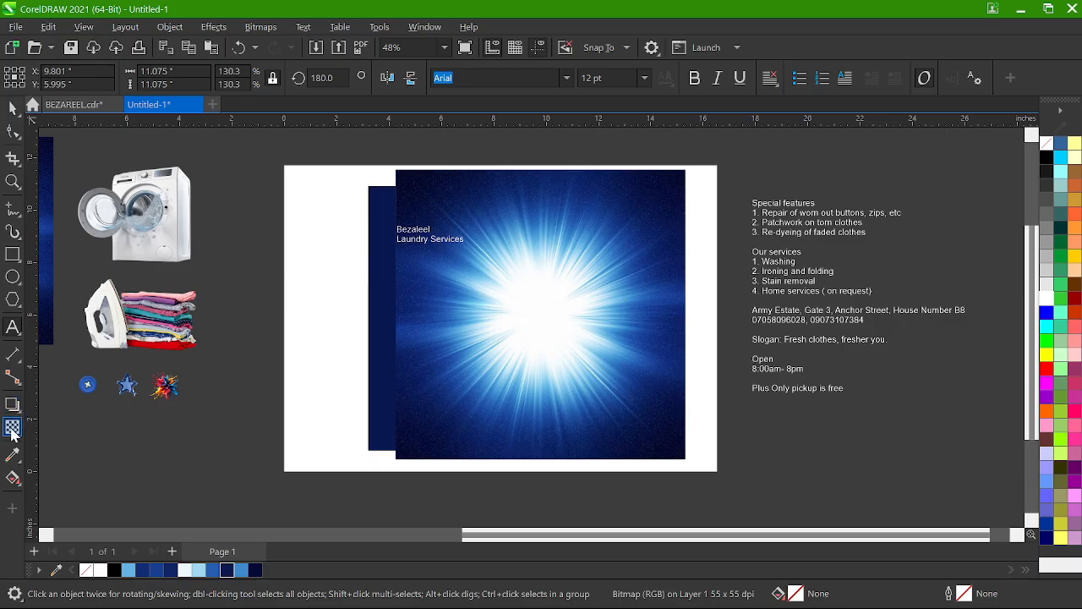
pyautogui.press('space')
pyautogui.click(497, 355)
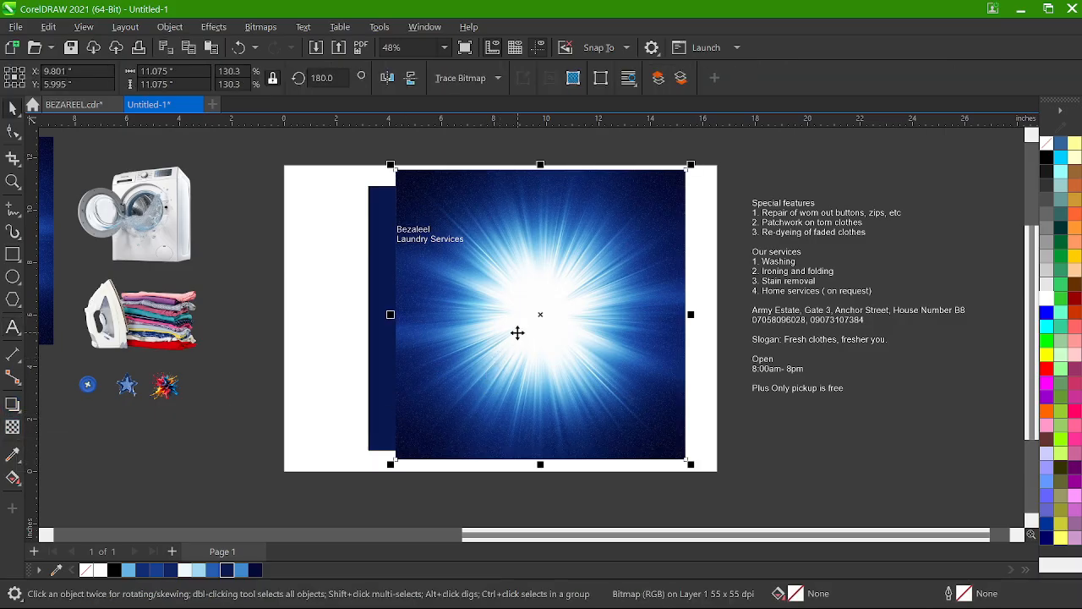
pyautogui.click(16, 428)
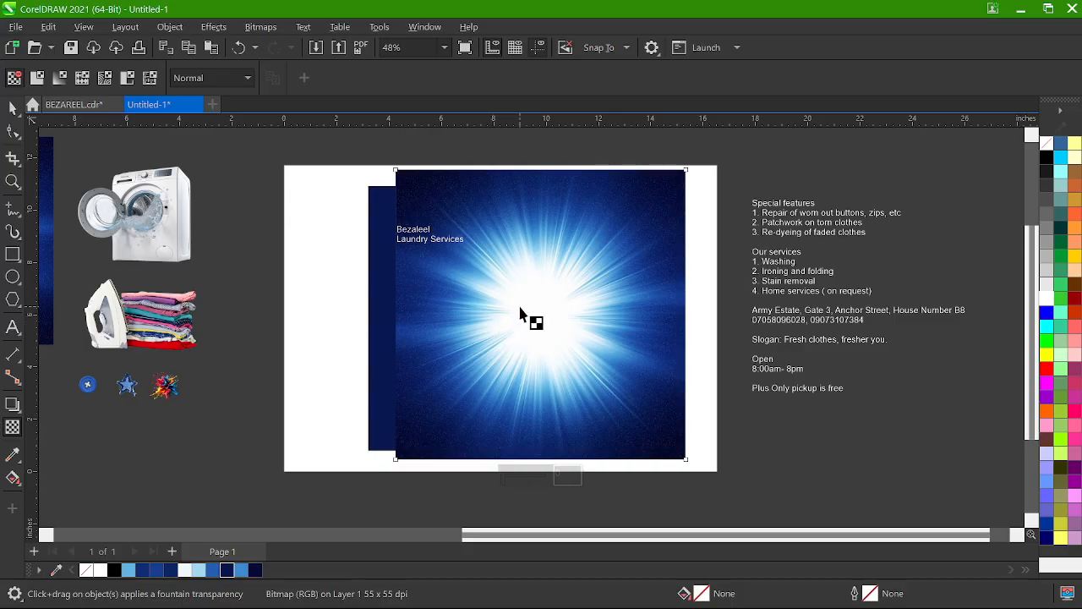
pyautogui.moveTo(490, 309); pyautogui.dragTo(400, 314)
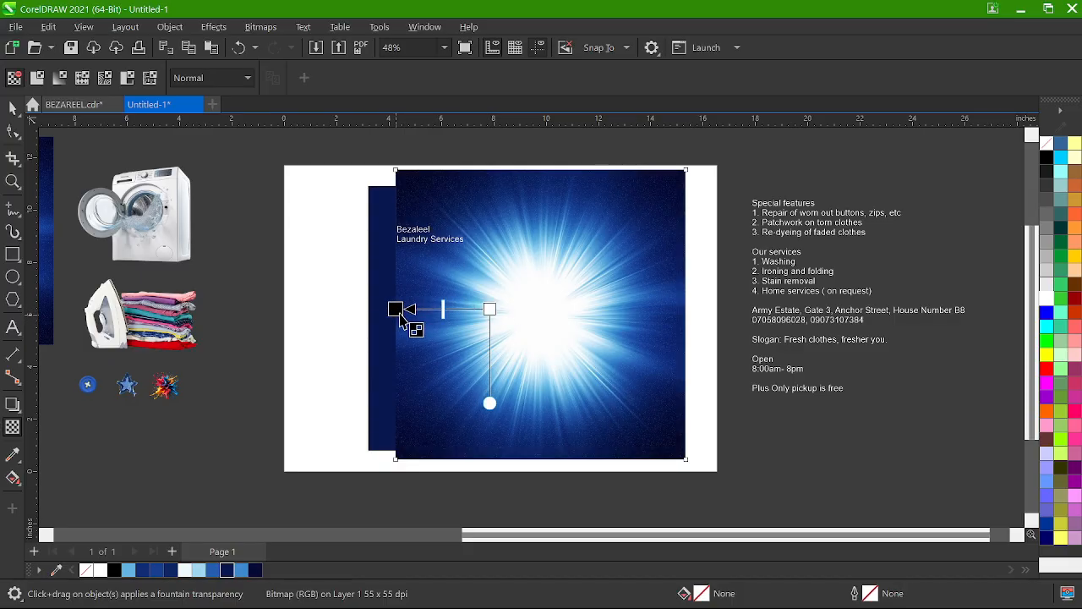
pyautogui.press('space')
pyautogui.moveTo(558, 321)
pyautogui.mouseDown()
pyautogui.moveTo(571, 320)
pyautogui.moveTo(561, 322)
pyautogui.mouseUp()
pyautogui.press('space')
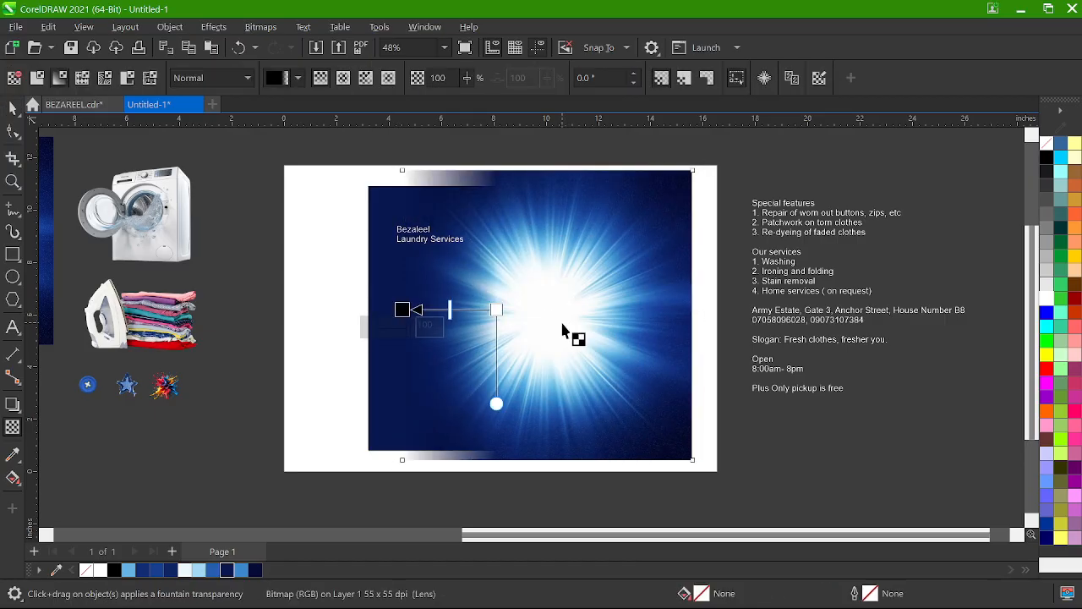
# - Set the light-burst image's transparency merge mode to Hard Light and pull the fade's opaque end slightly left
pyautogui.click(207, 78)
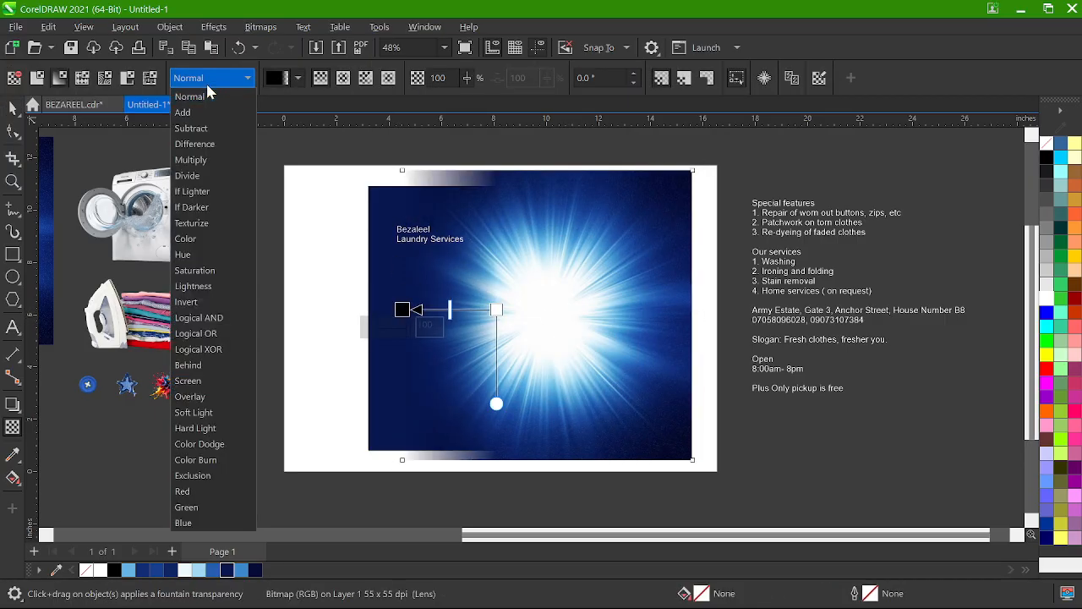
pyautogui.click(211, 428)
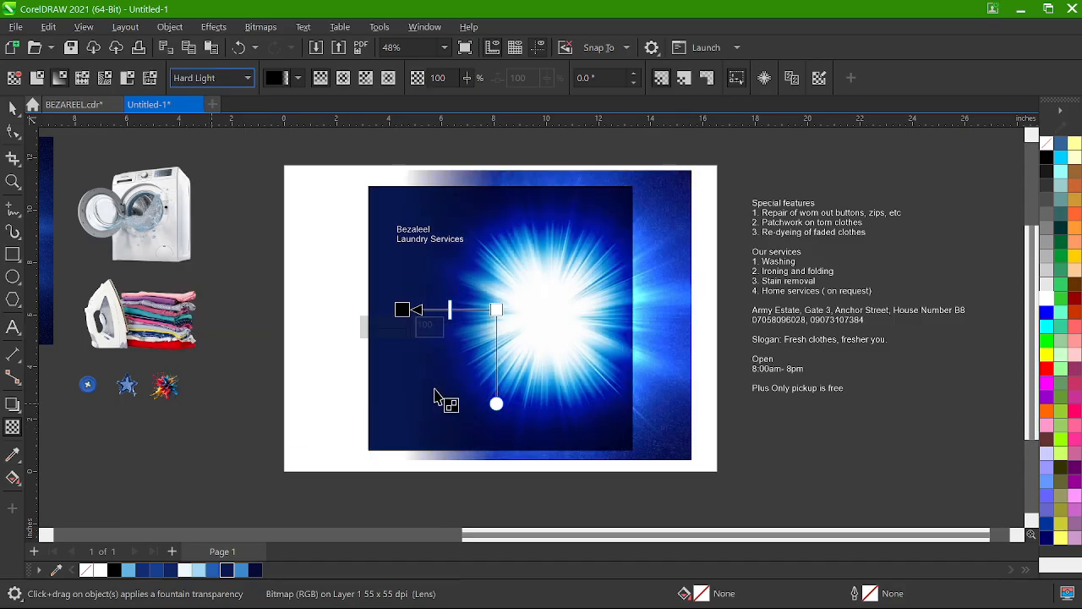
pyautogui.moveTo(497, 309); pyautogui.dragTo(485, 309)
pyautogui.press('space')
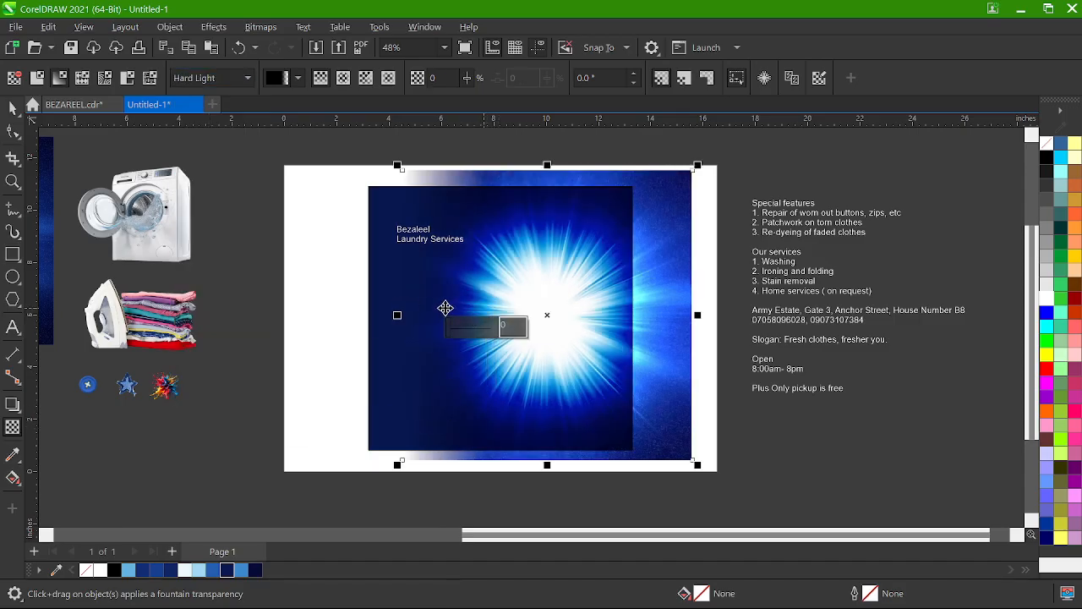
# - Try several sampled blues on the square and settle on the #122D74 fill
pyautogui.click(379, 279)
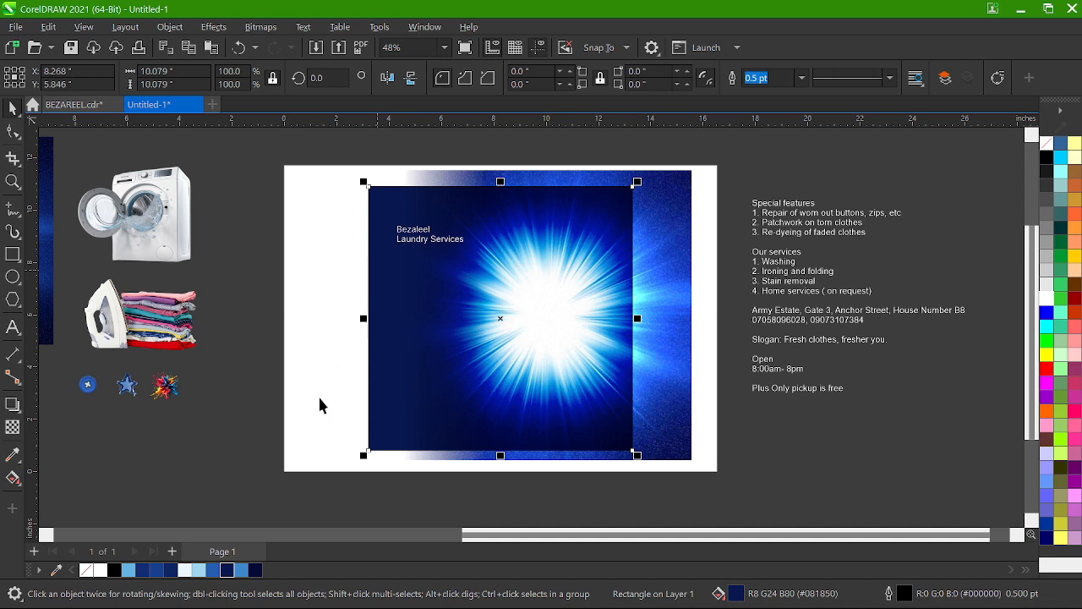
pyautogui.click(213, 571)
pyautogui.click(160, 573)
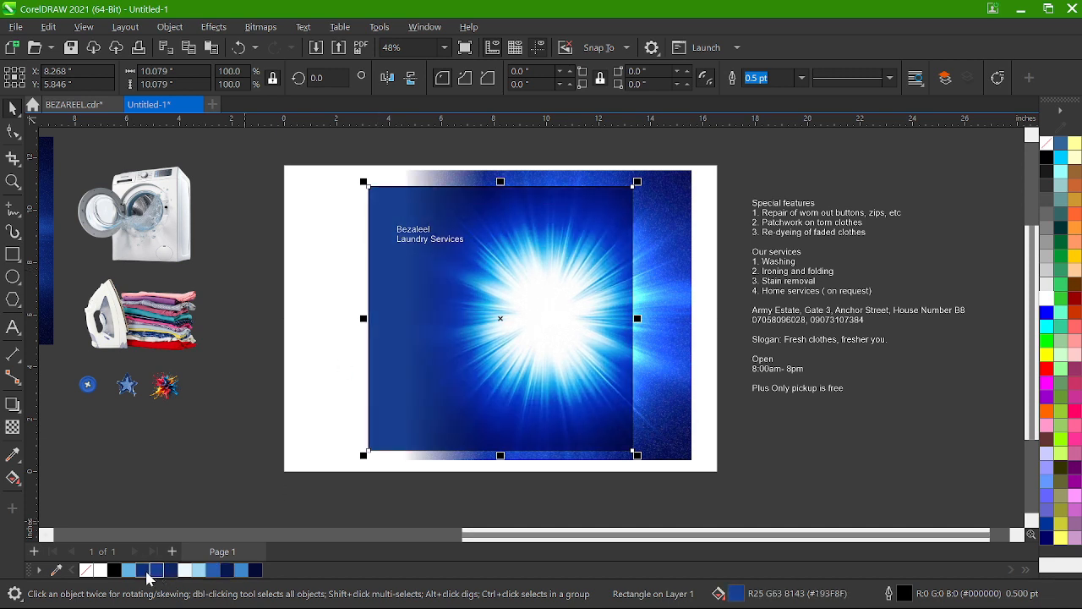
pyautogui.click(142, 572)
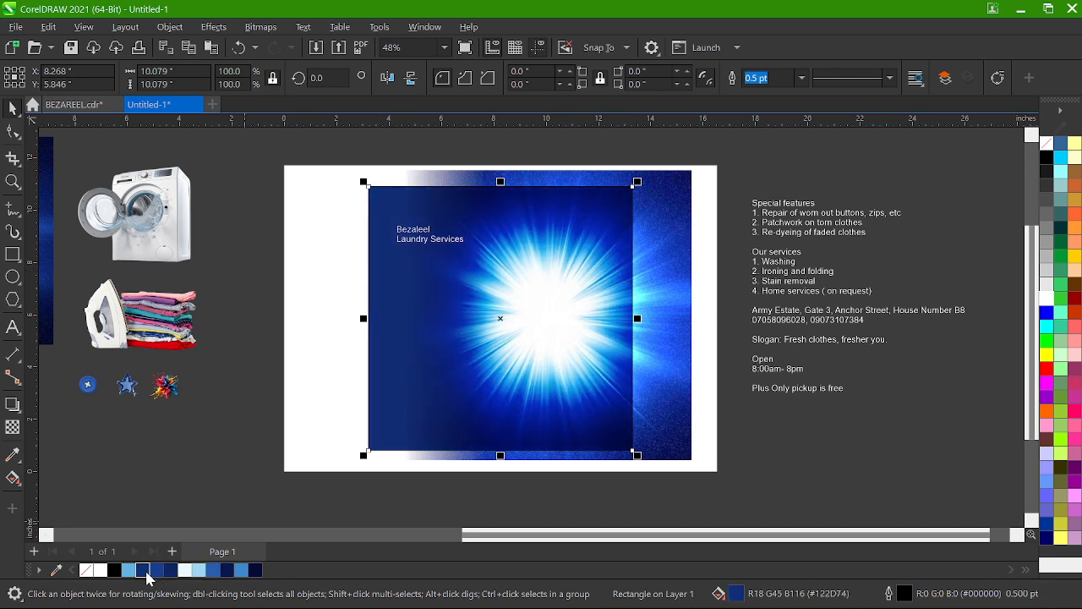
# - Reposition the faded light-burst image slightly lower and further left over the square
pyautogui.click(555, 351)
pyautogui.press('space')
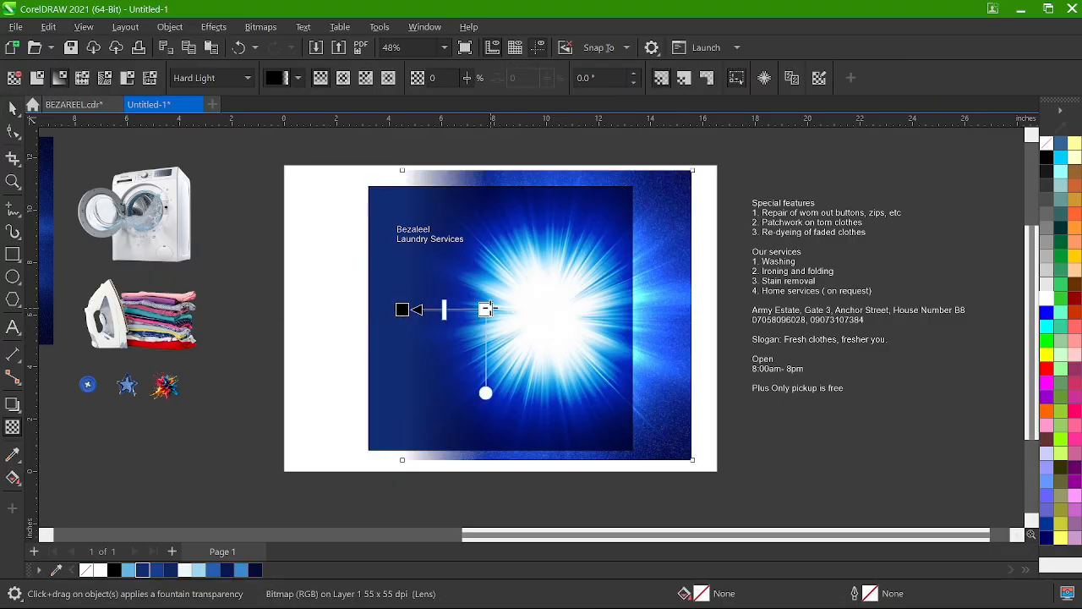
pyautogui.press('space')
pyautogui.moveTo(555, 313); pyautogui.dragTo(550, 322)
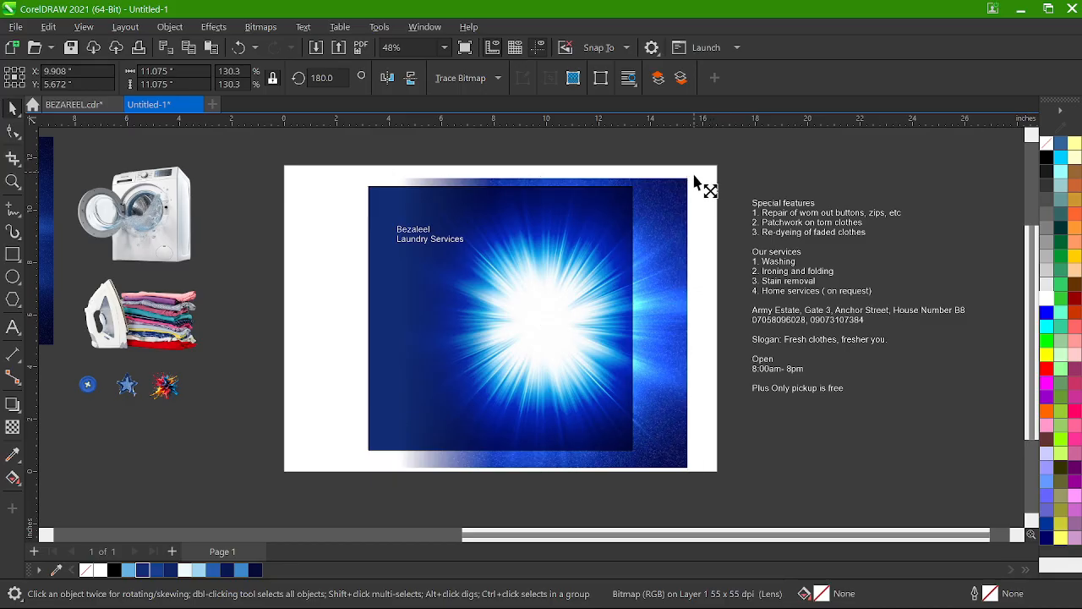
# - Shrink the faded light-burst image to about 10.63 in square and PowerClip it inside the blue square
pyautogui.moveTo(698, 178); pyautogui.dragTo(692, 179)
pyautogui.rightClick(558, 277)
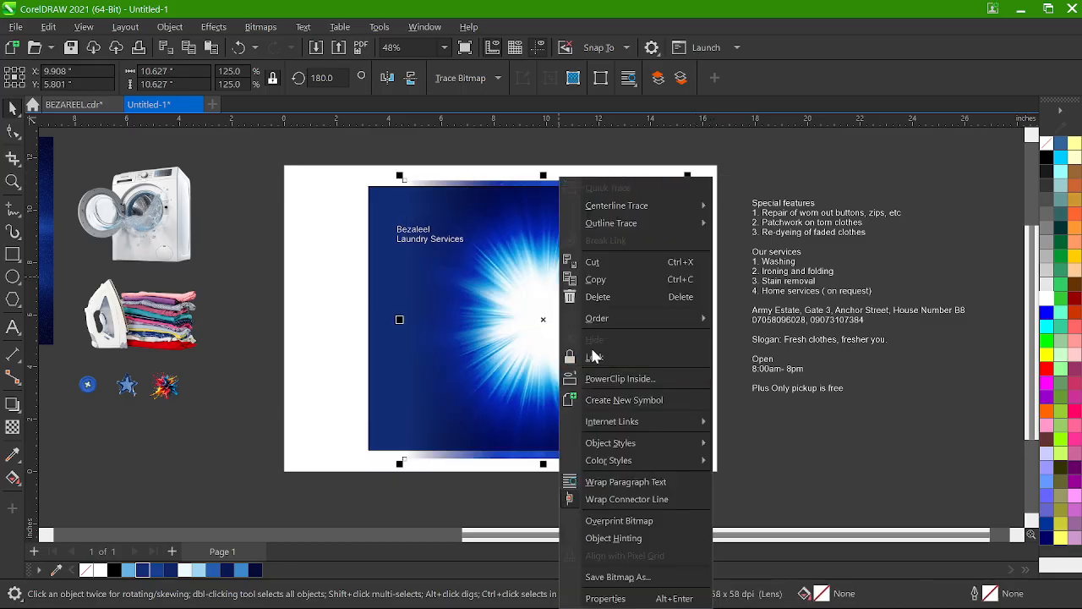
pyautogui.click(610, 377)
pyautogui.click(385, 373)
# - Duplicate the clipped light-burst image toward the square's left edge, mirror the copy horizontally and adjust its position
pyautogui.keyDown('ctrl'); pyautogui.click(563, 315); pyautogui.keyUp('ctrl')
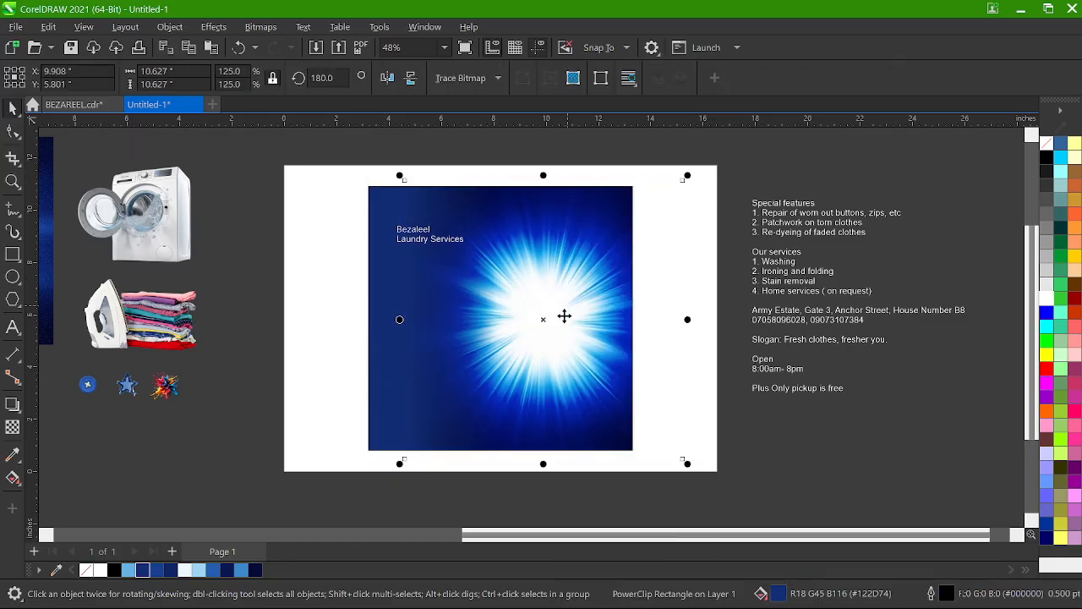
pyautogui.moveTo(564, 315); pyautogui.dragTo(378, 322)
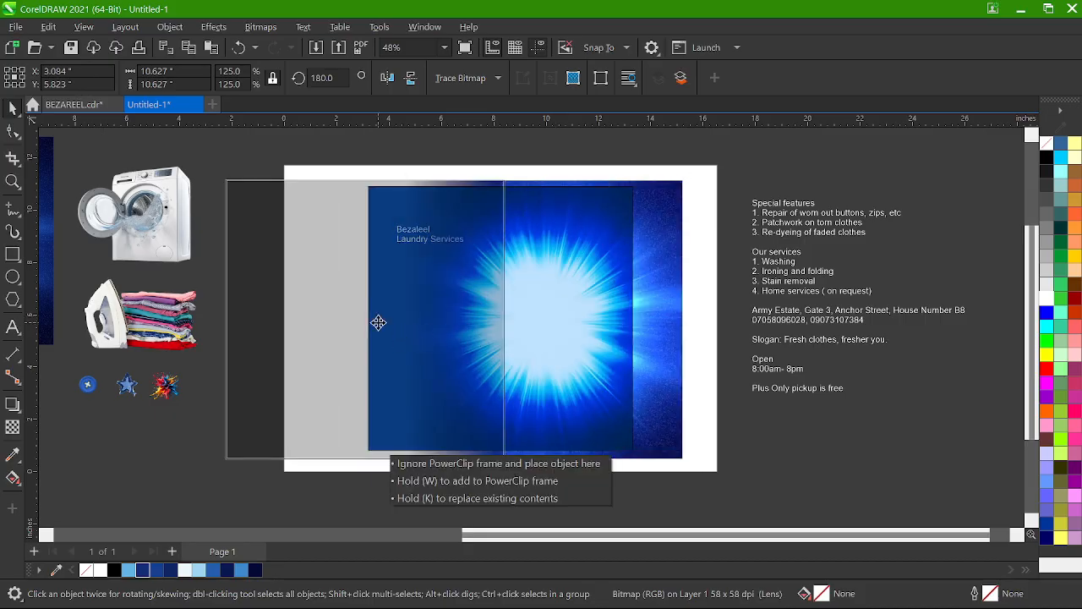
pyautogui.click(387, 78)
pyautogui.moveTo(385, 345); pyautogui.dragTo(408, 347)
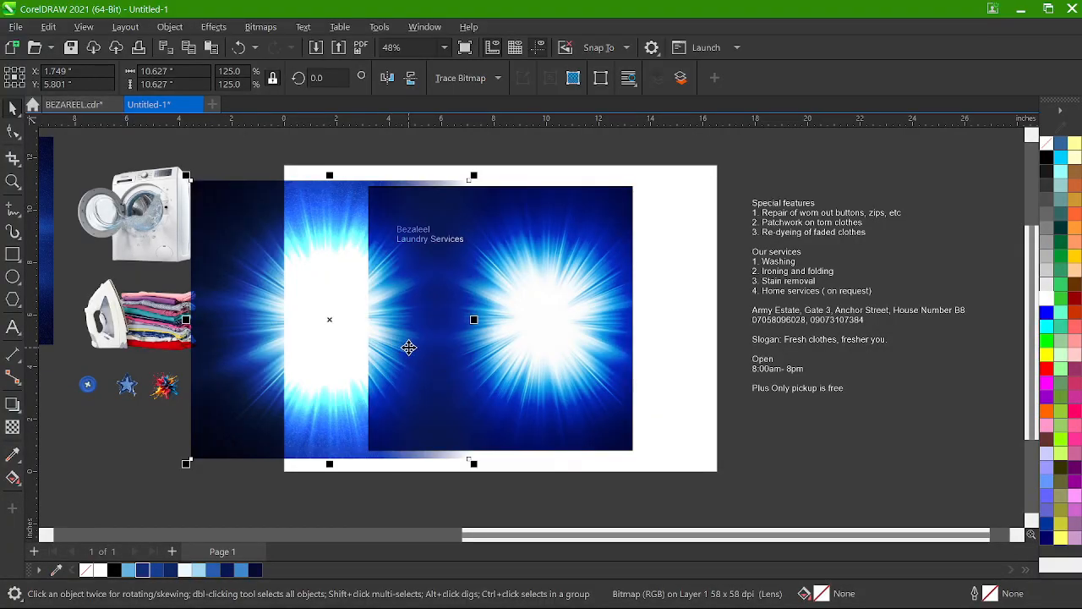
# - Enlarge the mirrored light-burst copy slightly, nudge it left and PowerClip it inside the blue square
pyautogui.moveTo(473, 463); pyautogui.dragTo(477, 468)
pyautogui.moveTo(403, 344); pyautogui.dragTo(396, 345)
pyautogui.rightClick(396, 345)
pyautogui.click(454, 379)
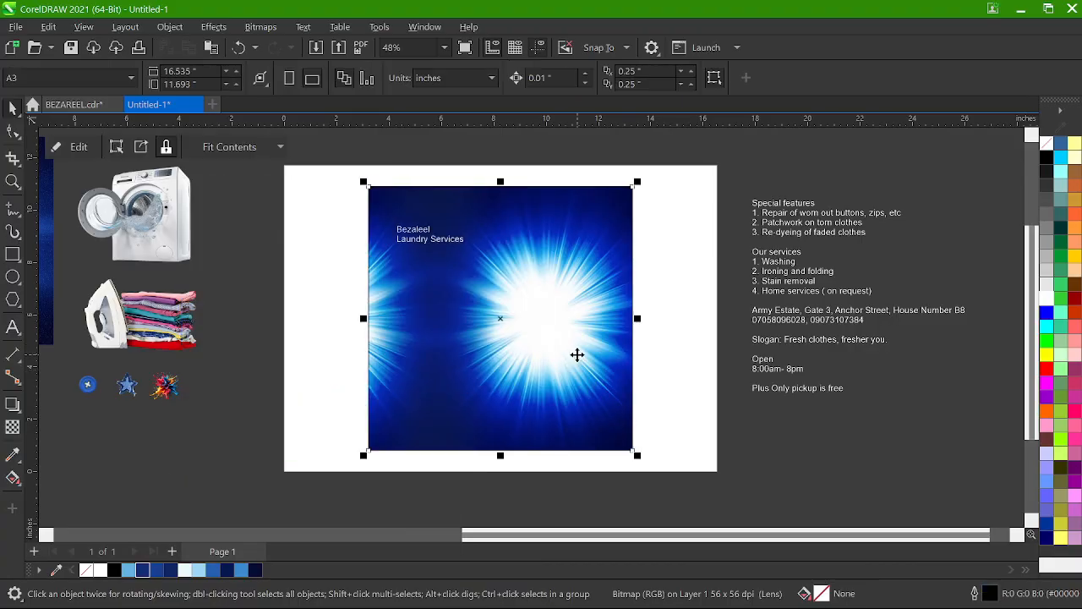
# - Shorten the transparency fade of the original light-burst image inside the square by pulling its opaque end left
pyautogui.keyDown('ctrl'); pyautogui.click(573, 329); pyautogui.keyUp('ctrl')
pyautogui.press('t')
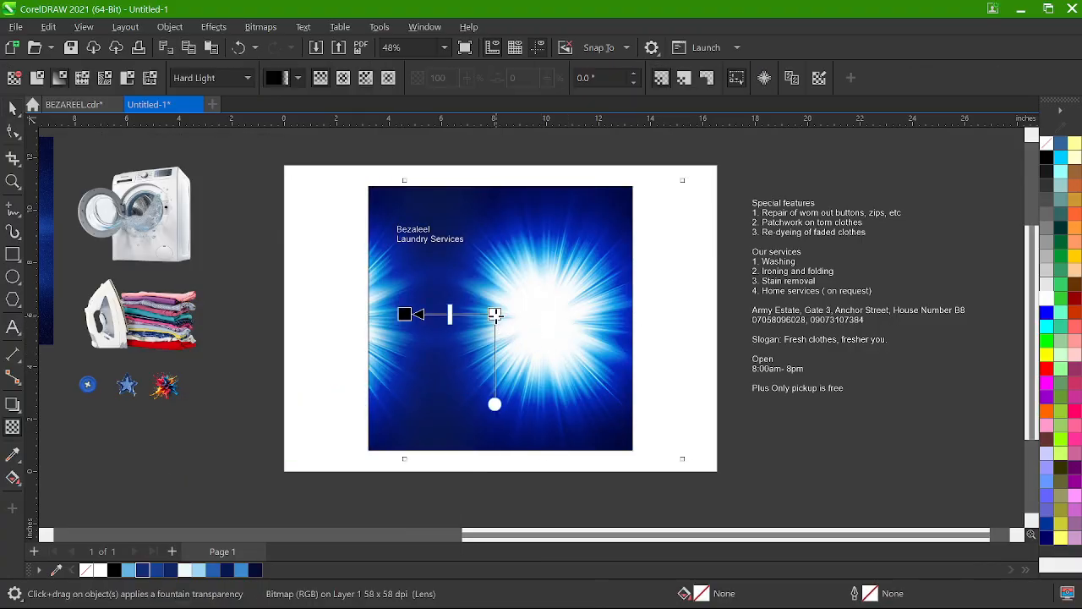
pyautogui.moveTo(495, 314); pyautogui.dragTo(455, 315)
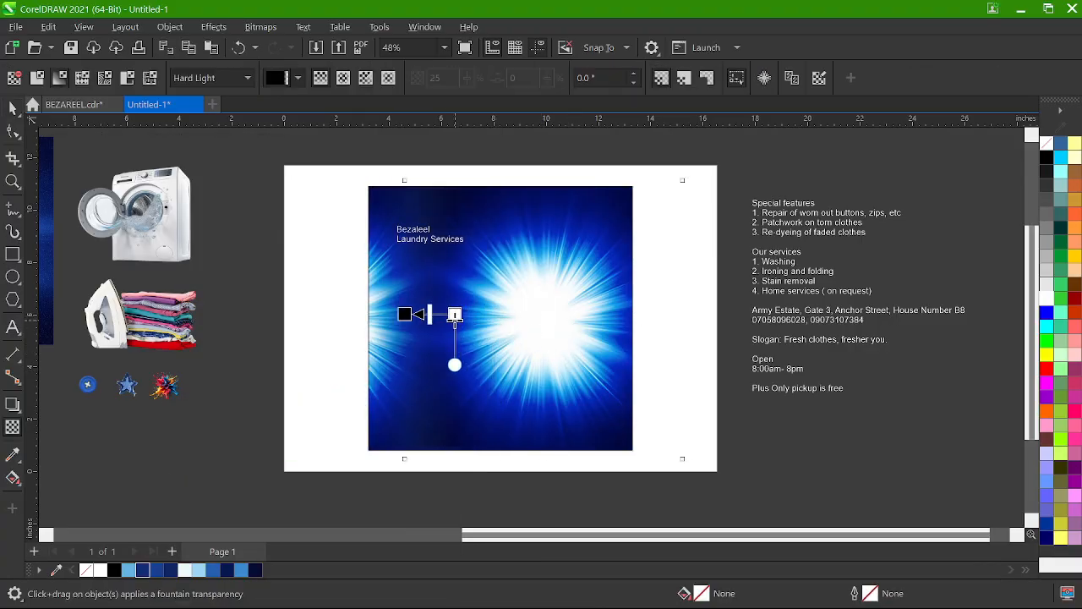
pyautogui.press('space')
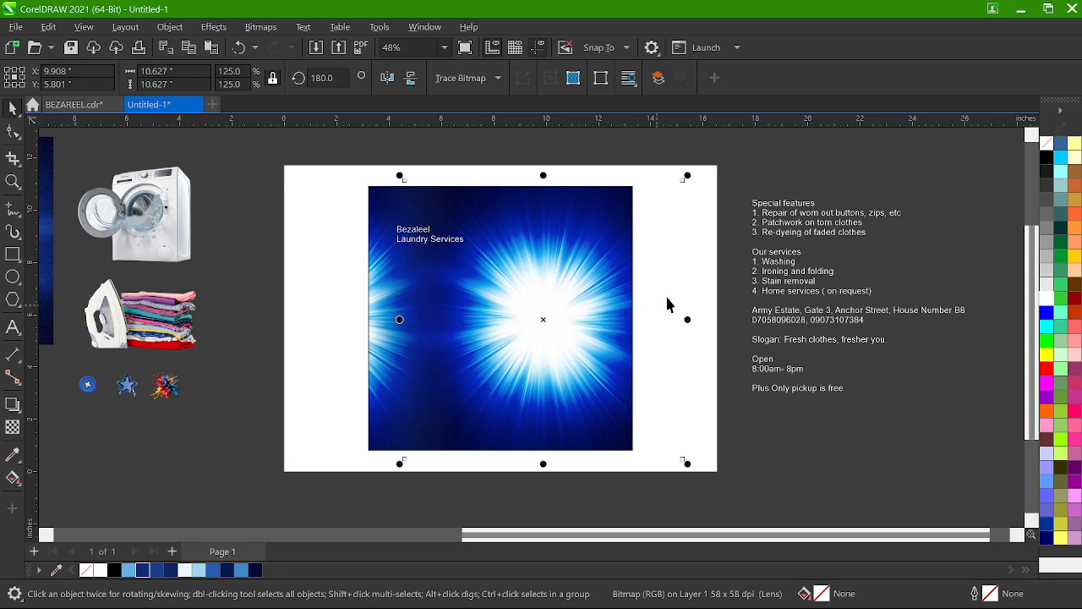
# - Remove the background square's outline and set its uniform fill to #001F94
pyautogui.click(577, 311)
pyautogui.click(778, 94)
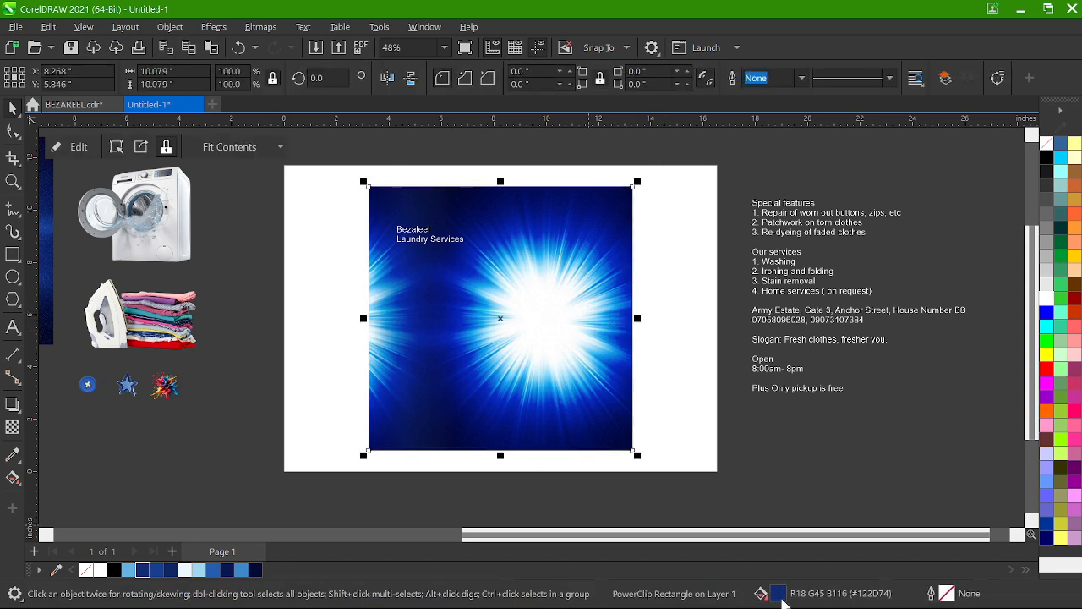
pyautogui.hotkey('shift', 'F11')
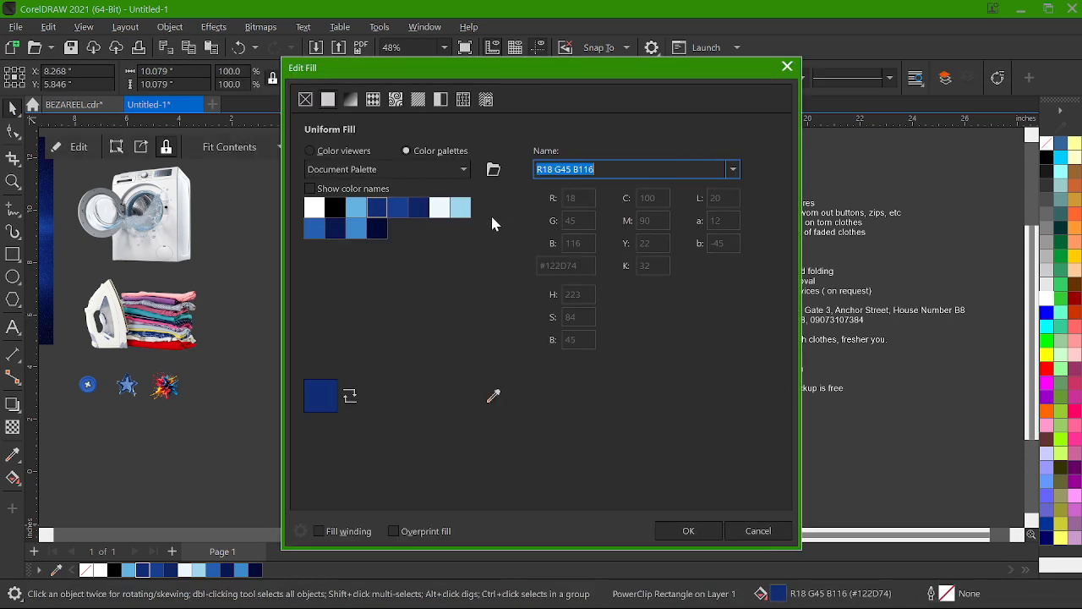
pyautogui.click(342, 152)
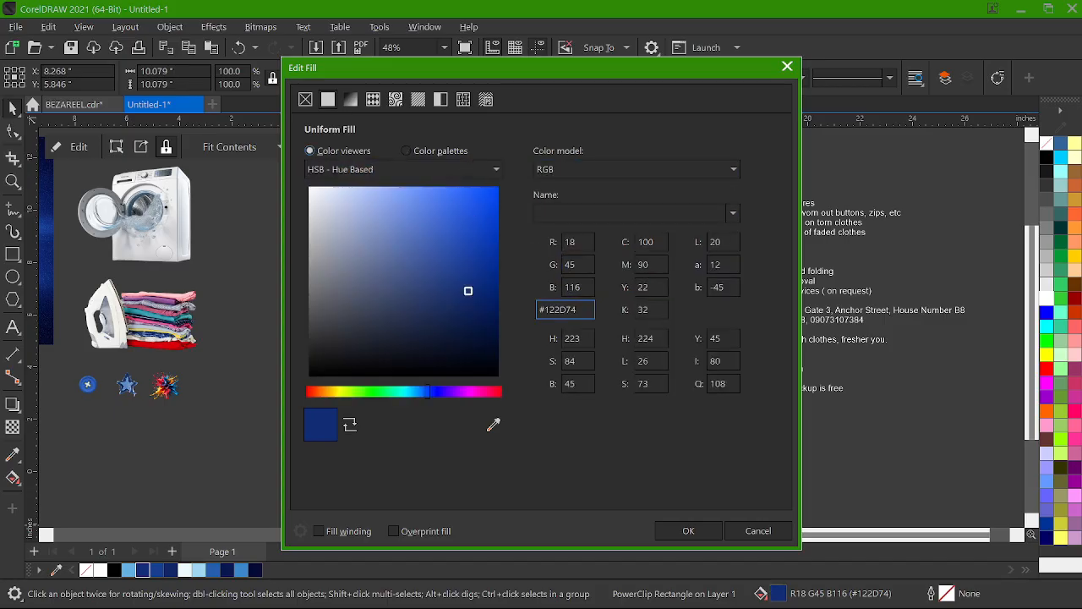
pyautogui.write('001f94')
pyautogui.press('Return')
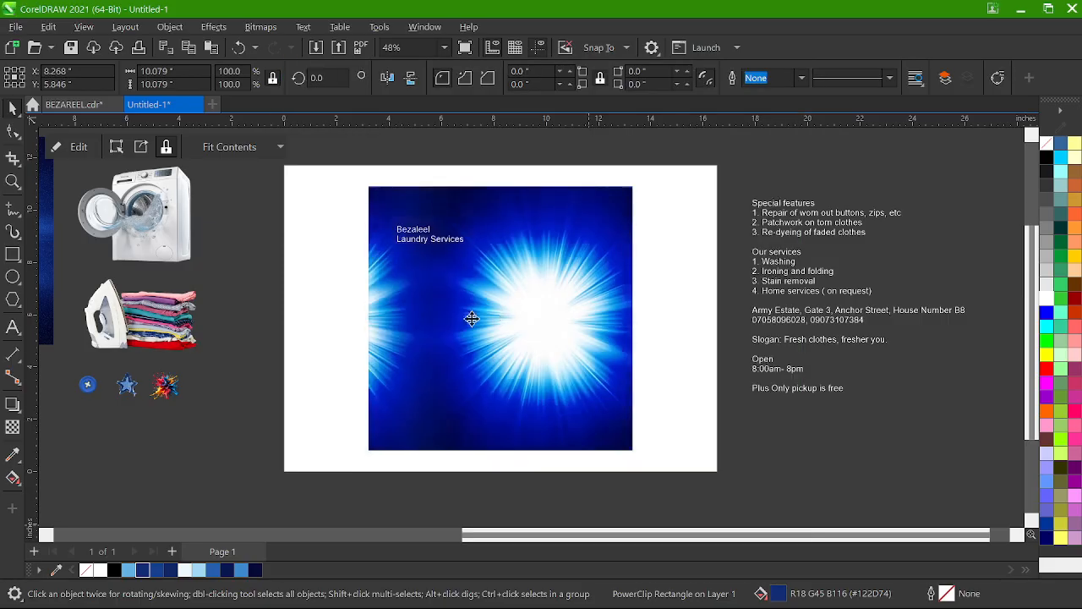
pyautogui.click(472, 319)
pyautogui.click(321, 171)
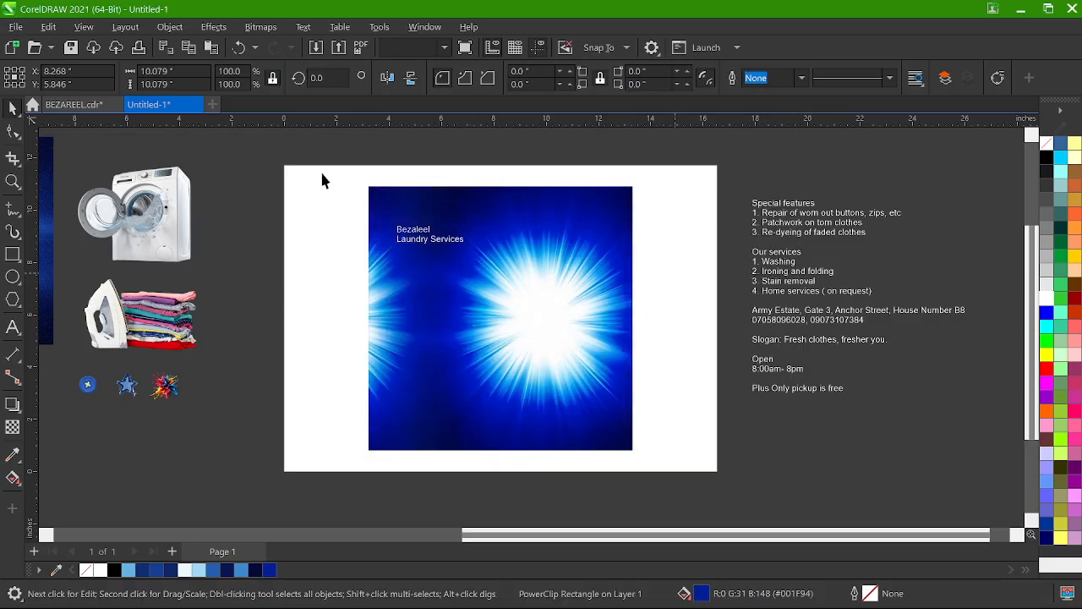
# - Combine the four numbered lines of the services list, Washing to Home services, into one text object
pyautogui.click(83, 107)
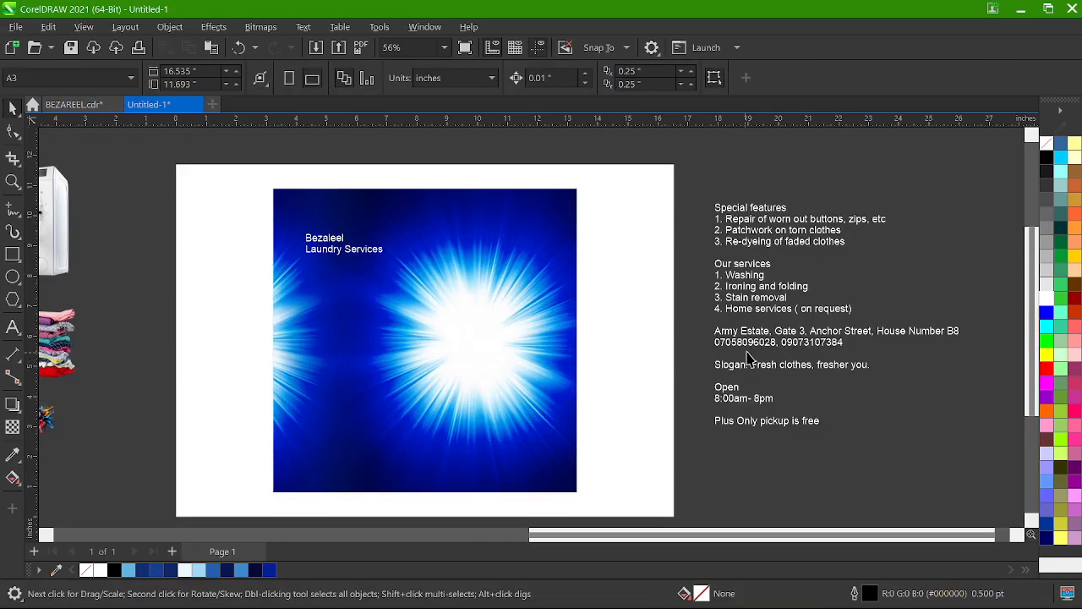
pyautogui.click(742, 276)
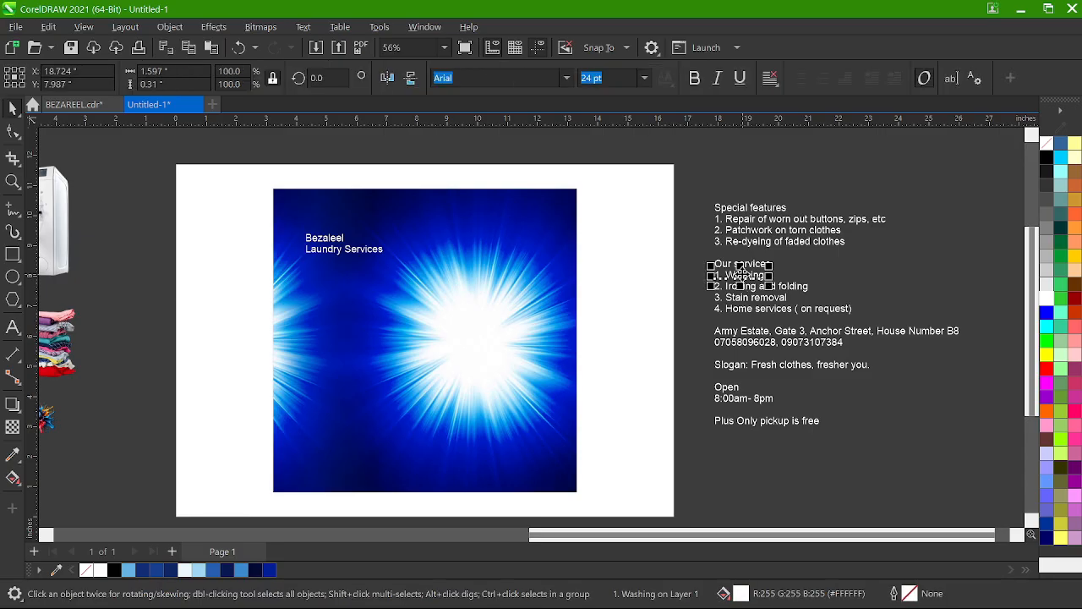
pyautogui.scroll(2, 804, 282)
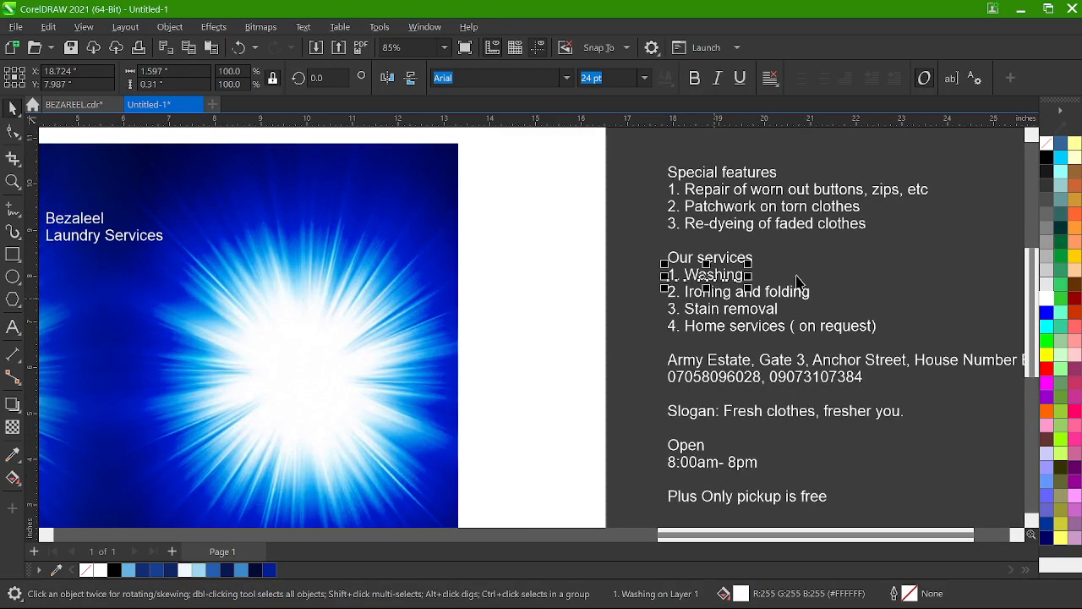
pyautogui.scroll(3, 799, 282)
pyautogui.press('Escape')
pyautogui.click(693, 282)
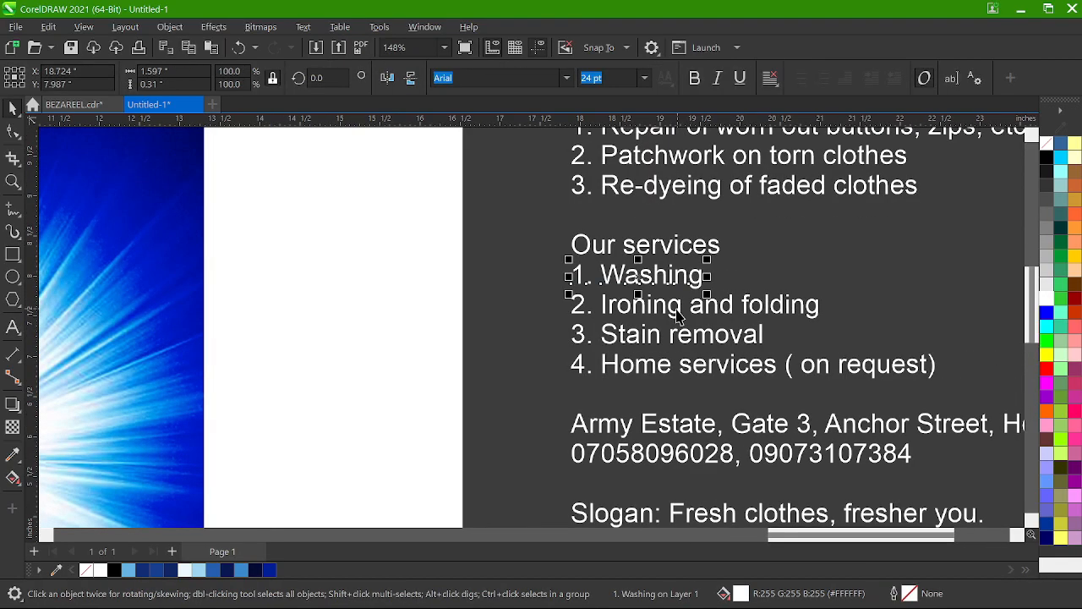
pyautogui.keyDown('shift'); pyautogui.click(679, 311); pyautogui.keyUp('shift')
pyautogui.keyDown('shift'); pyautogui.click(676, 342); pyautogui.keyUp('shift')
pyautogui.keyDown('shift'); pyautogui.click(667, 367); pyautogui.keyUp('shift')
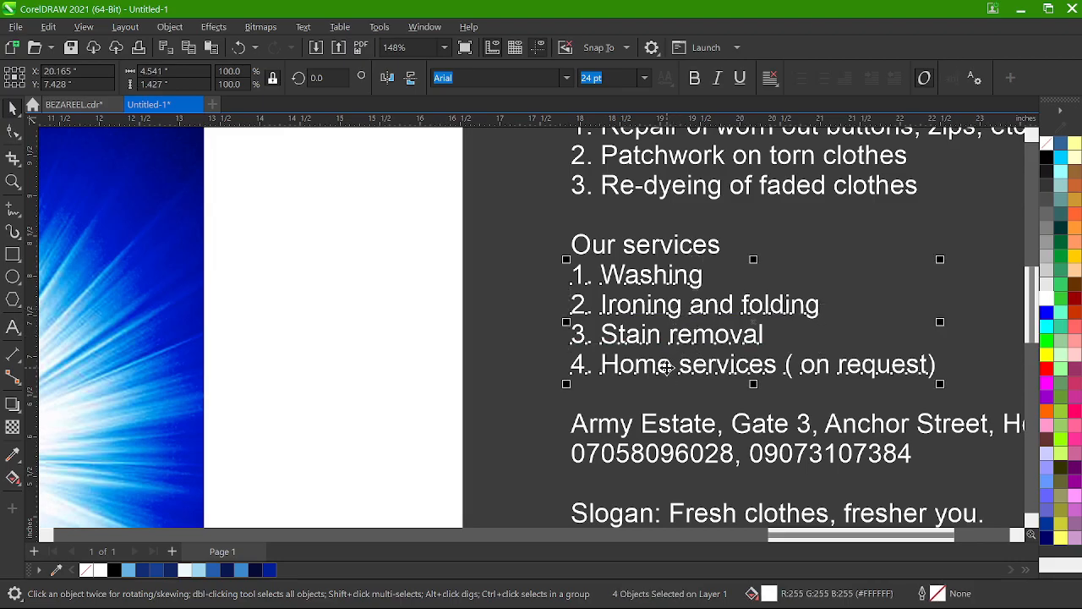
pyautogui.hotkey('ctrl', 'l')
# - Combine the "Our services" heading with the numbered services list into one text object
pyautogui.scroll(-7, 768, 311)
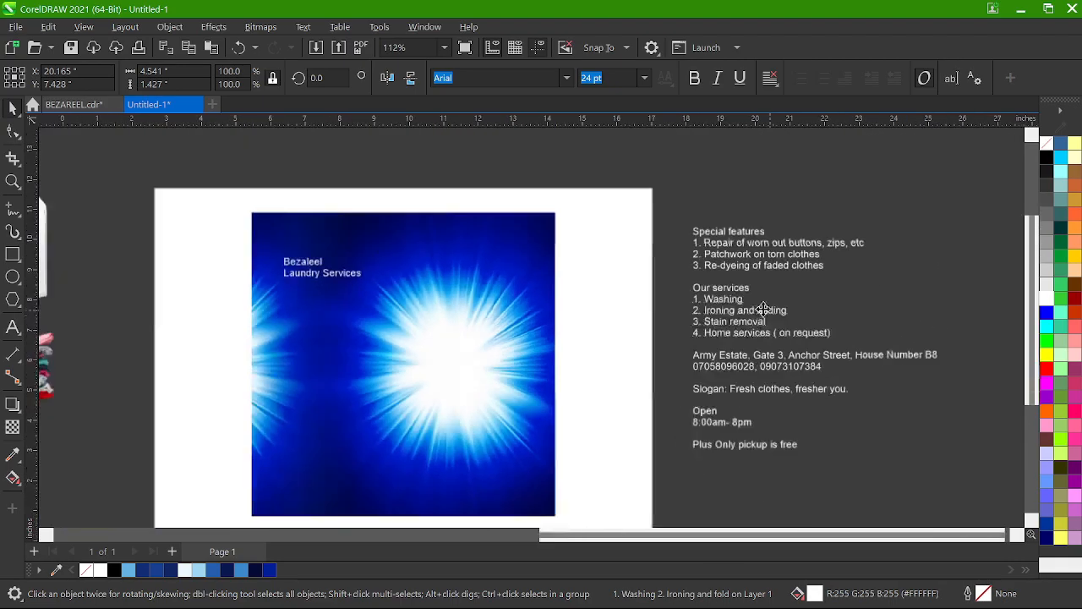
pyautogui.scroll(5, 756, 303)
pyautogui.scroll(-1, 748, 303)
pyautogui.click(734, 282)
pyautogui.keyDown('shift'); pyautogui.click(725, 311); pyautogui.keyUp('shift')
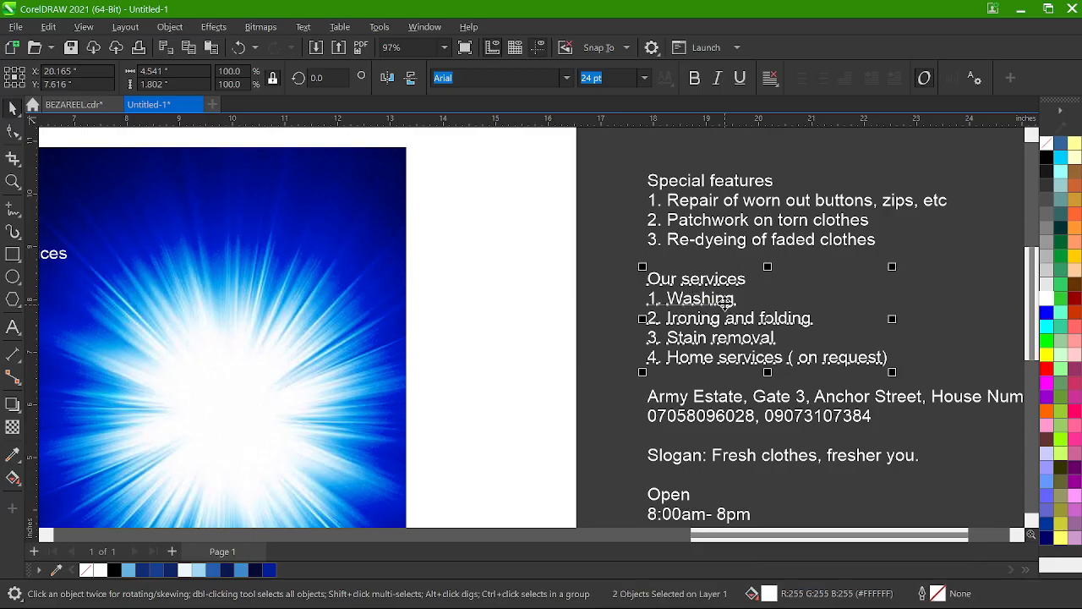
pyautogui.hotkey('ctrl', 'l')
# - Move the "Our services" text block onto the blue square, below the Bezaleel Laundry Services heading
pyautogui.scroll(-2, 726, 305)
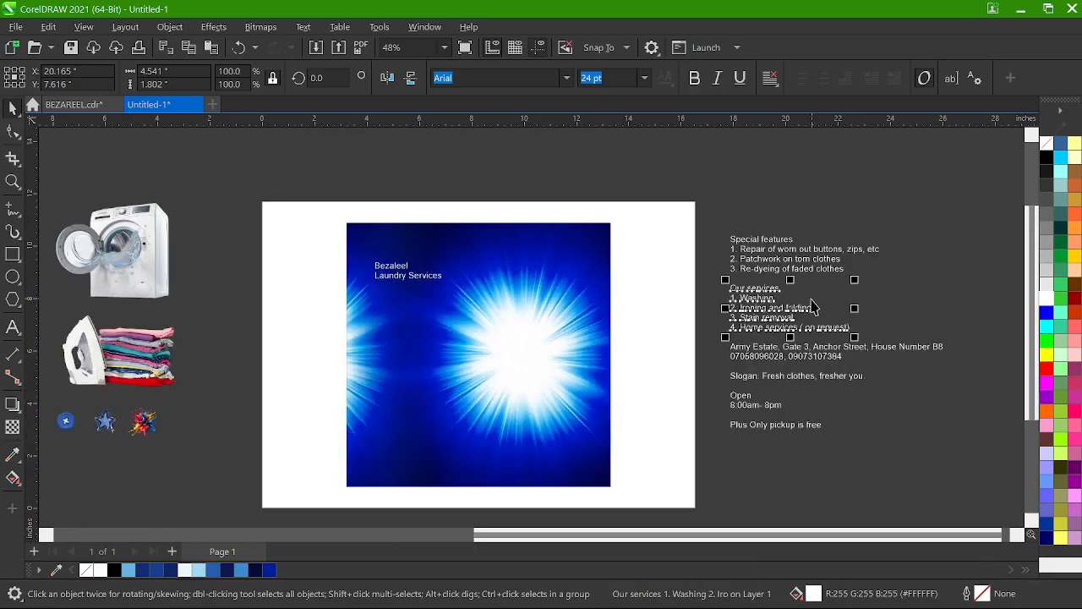
pyautogui.moveTo(782, 321); pyautogui.dragTo(439, 340)
pyautogui.scroll(2, 438, 341)
pyautogui.scroll(-2, 602, 316)
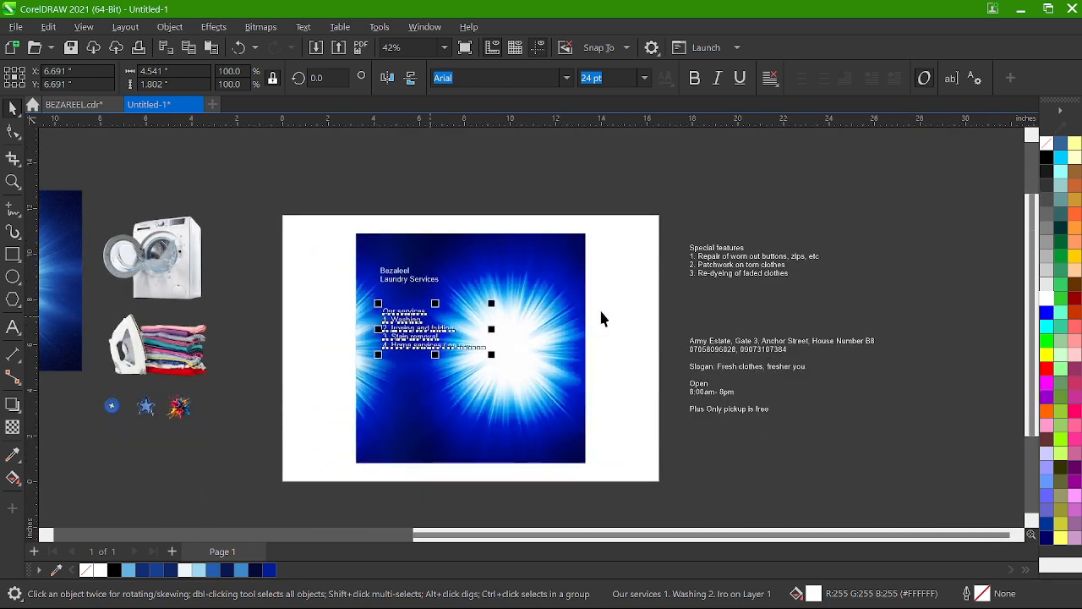
pyautogui.scroll(1, 708, 291)
pyautogui.moveTo(670, 215); pyautogui.dragTo(947, 314)
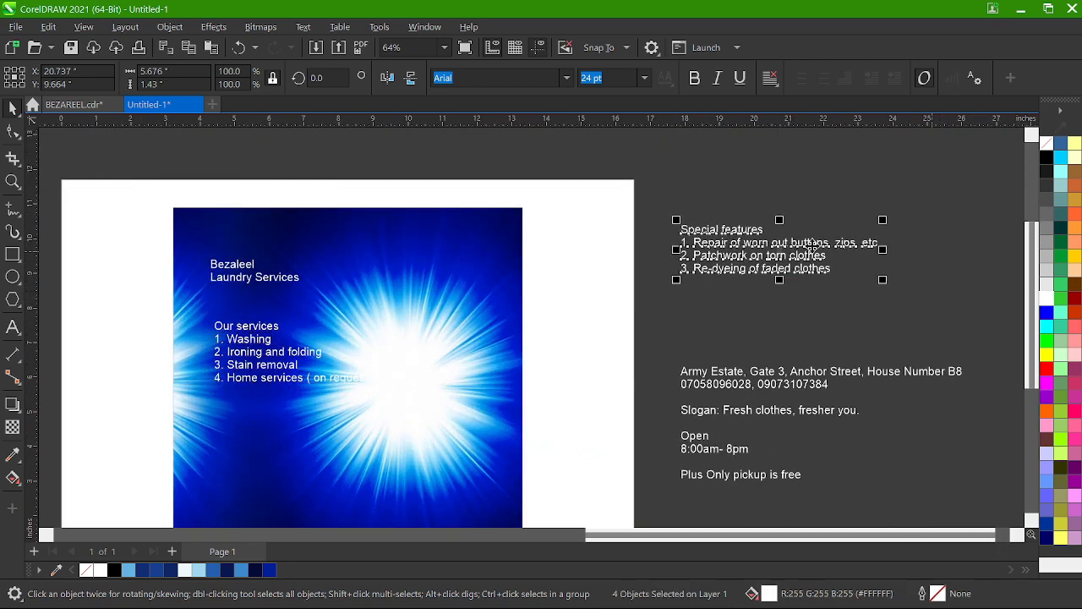
pyautogui.scroll(-1, 809, 221)
pyautogui.scroll(2, 566, 297)
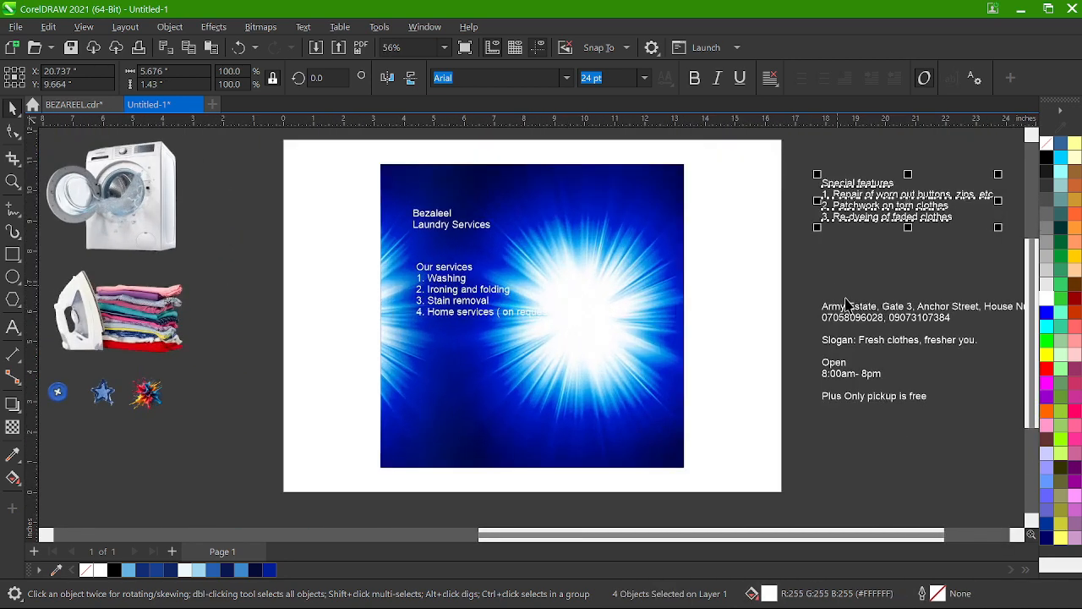
# - Move the address line onto the lower part of the blue square and break it into two lines
pyautogui.click(854, 309)
pyautogui.moveTo(862, 309); pyautogui.dragTo(455, 431)
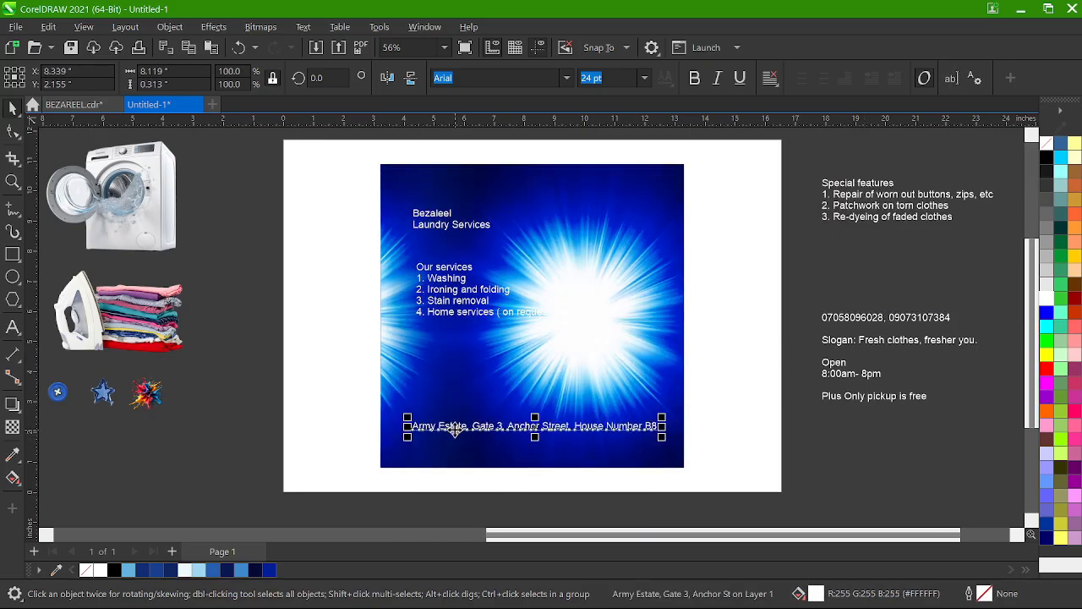
pyautogui.click(789, 312)
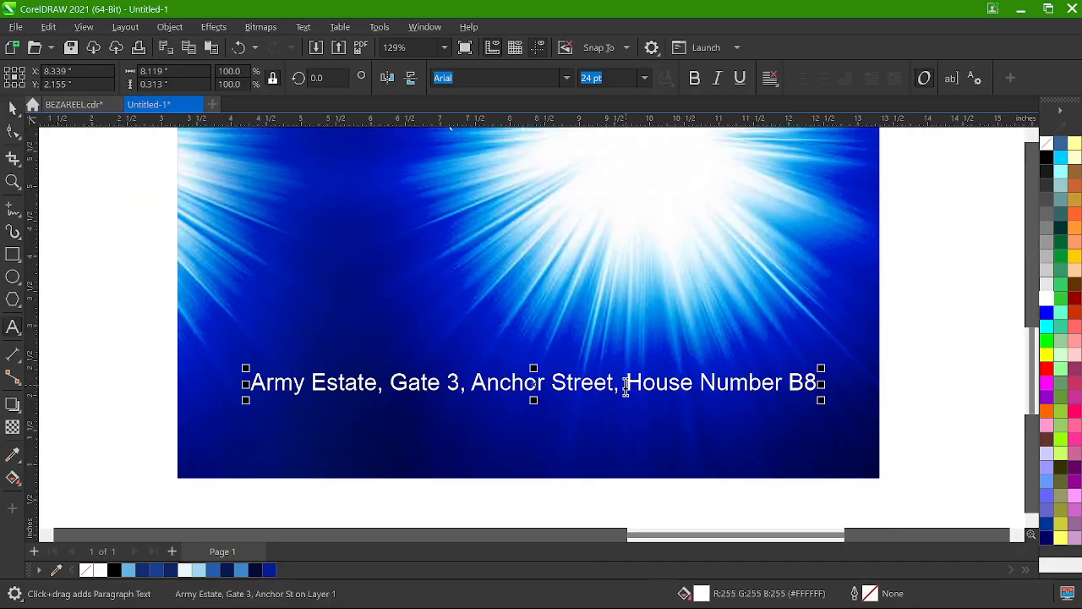
pyautogui.click(555, 387)
pyautogui.press('Return')
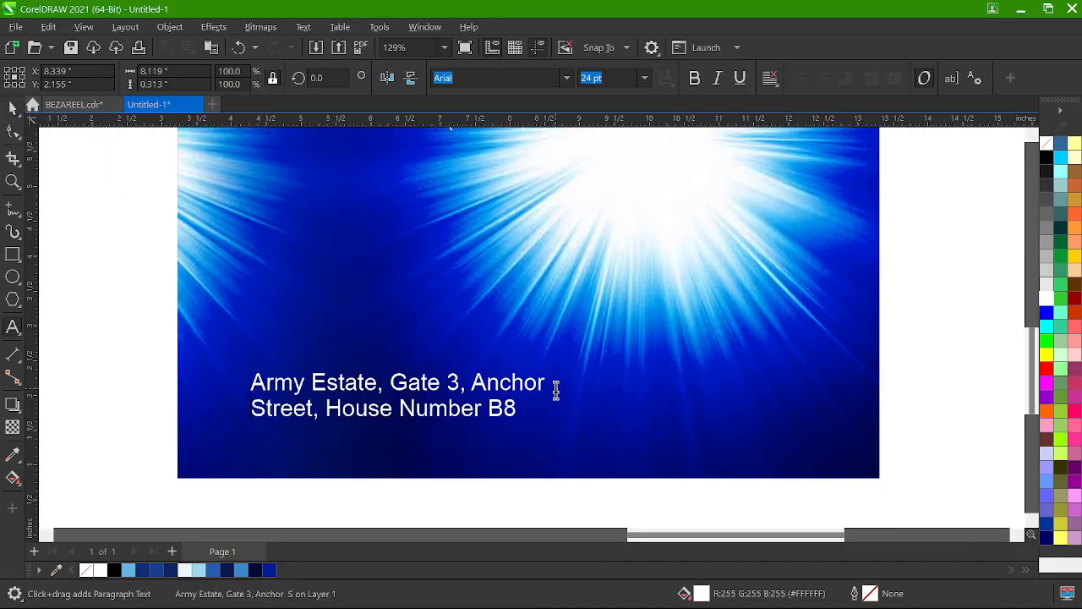
# - Shift the two-line address toward the square's lower right and place the phone number line to its left
pyautogui.hotkey('ctrl', 'space')
pyautogui.moveTo(514, 392); pyautogui.dragTo(781, 383)
pyautogui.scroll(-3, 558, 368)
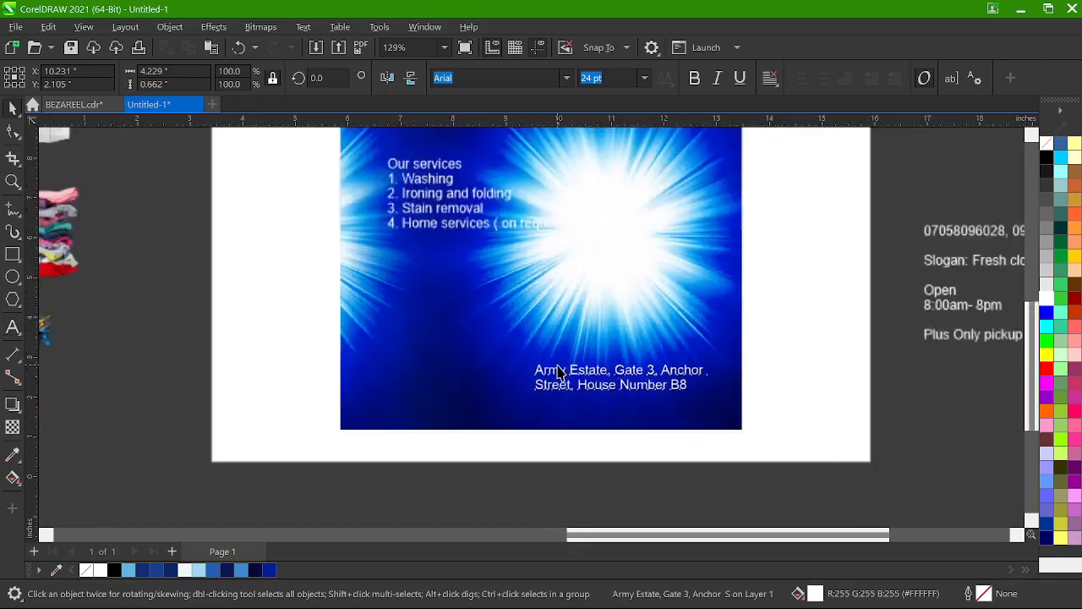
pyautogui.scroll(1, 786, 332)
pyautogui.moveTo(858, 253); pyautogui.dragTo(321, 389)
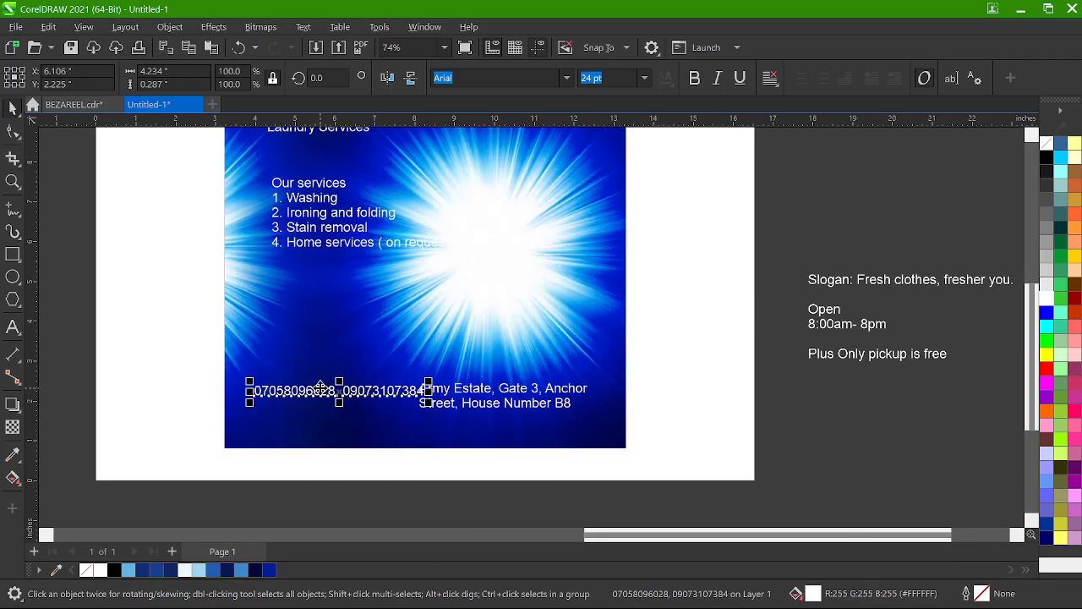
pyautogui.click(281, 240)
pyautogui.click(691, 423)
# - Place the washing machine image over the white light burst, enlarge it to about 5.68 in wide and shift it slightly up and right
pyautogui.scroll(1, 589, 425)
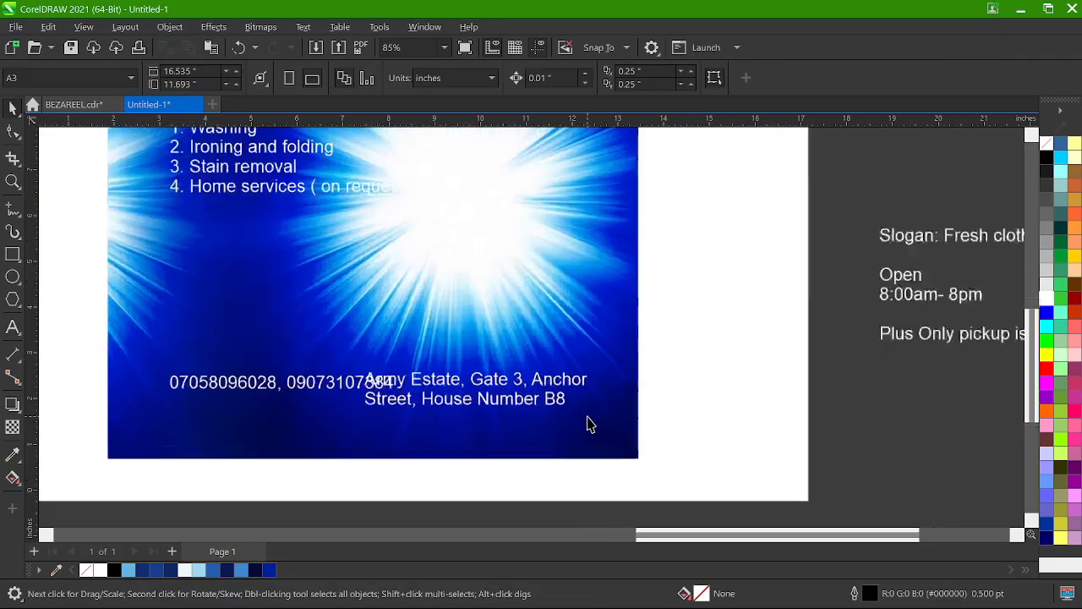
pyautogui.scroll(-3, 590, 424)
pyautogui.scroll(1, 505, 235)
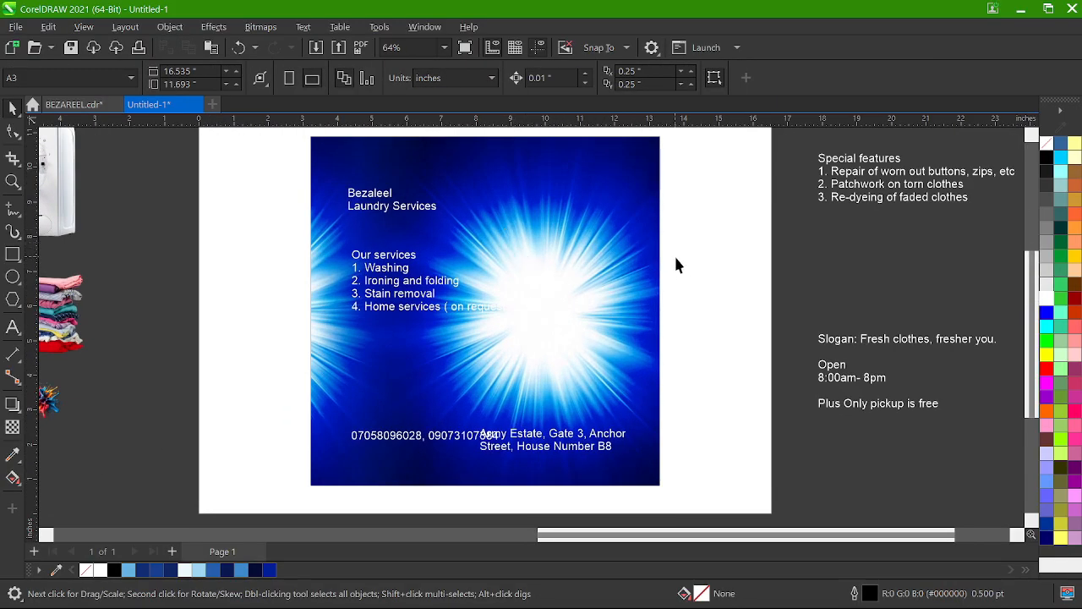
pyautogui.scroll(-2, 677, 262)
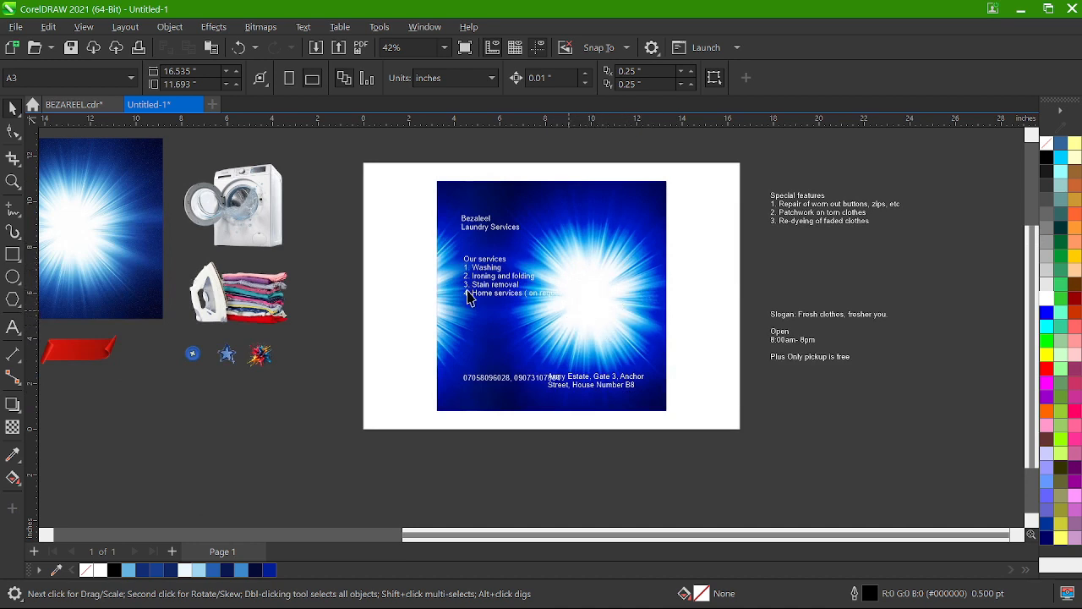
pyautogui.moveTo(245, 211); pyautogui.dragTo(594, 312)
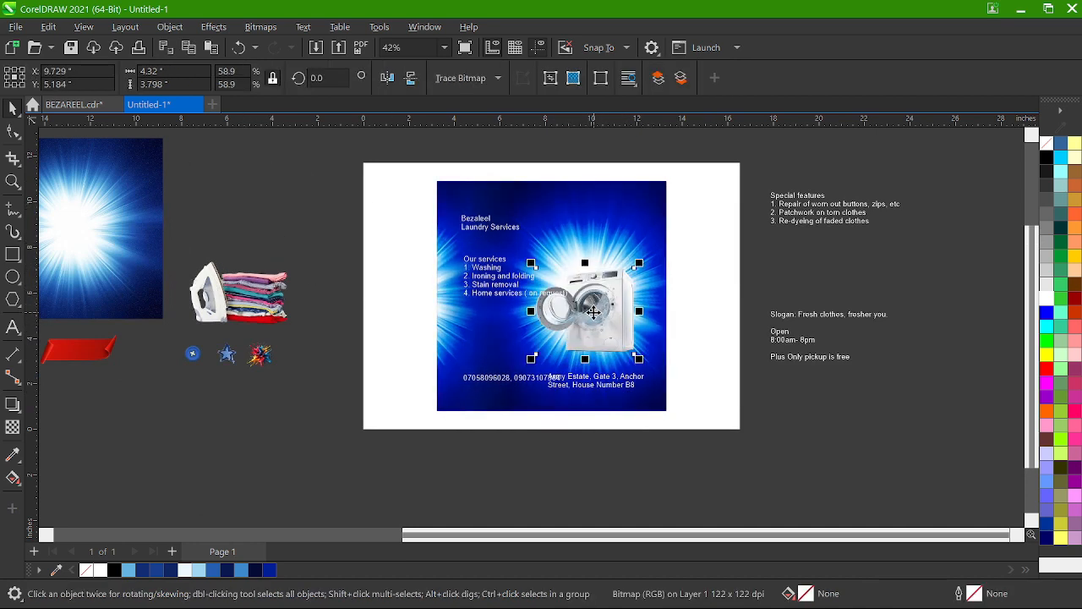
pyautogui.scroll(3, 593, 312)
pyautogui.moveTo(666, 235); pyautogui.dragTo(723, 185)
pyautogui.moveTo(614, 296); pyautogui.dragTo(623, 288)
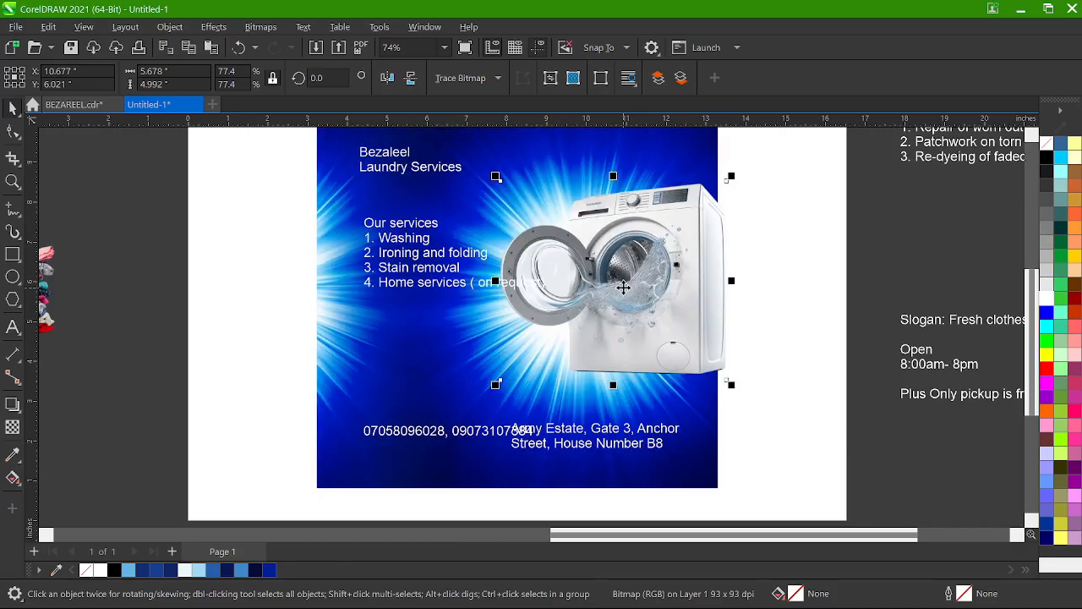
# - PowerClip the washing machine image inside the blue square and shift it up slightly within the frame
pyautogui.scroll(-3, 623, 288)
pyautogui.rightClick(625, 287)
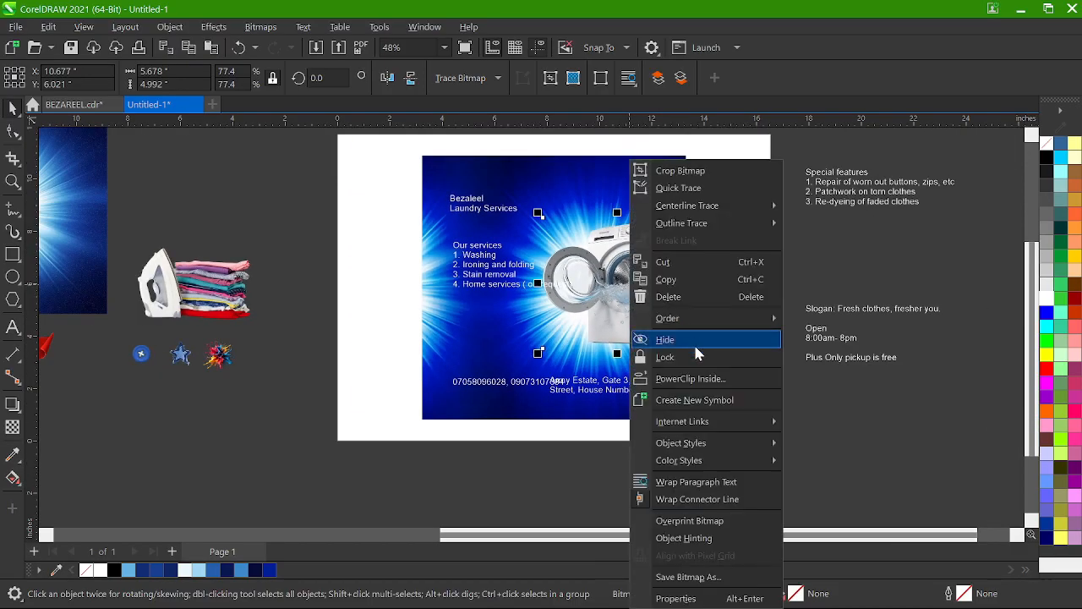
pyautogui.click(696, 379)
pyautogui.click(643, 211)
pyautogui.scroll(3, 643, 211)
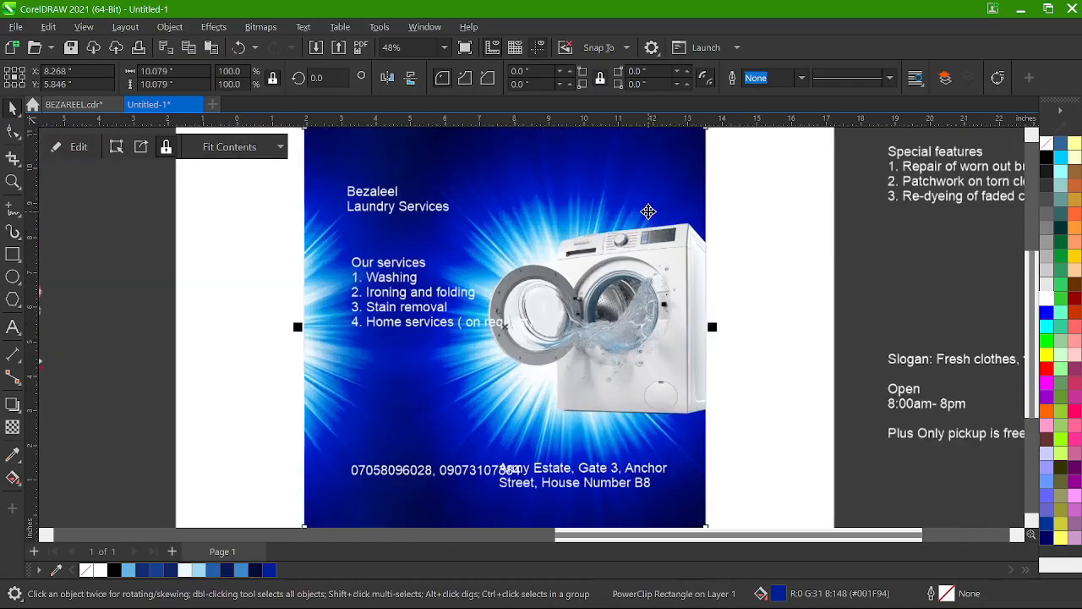
pyautogui.click(657, 264)
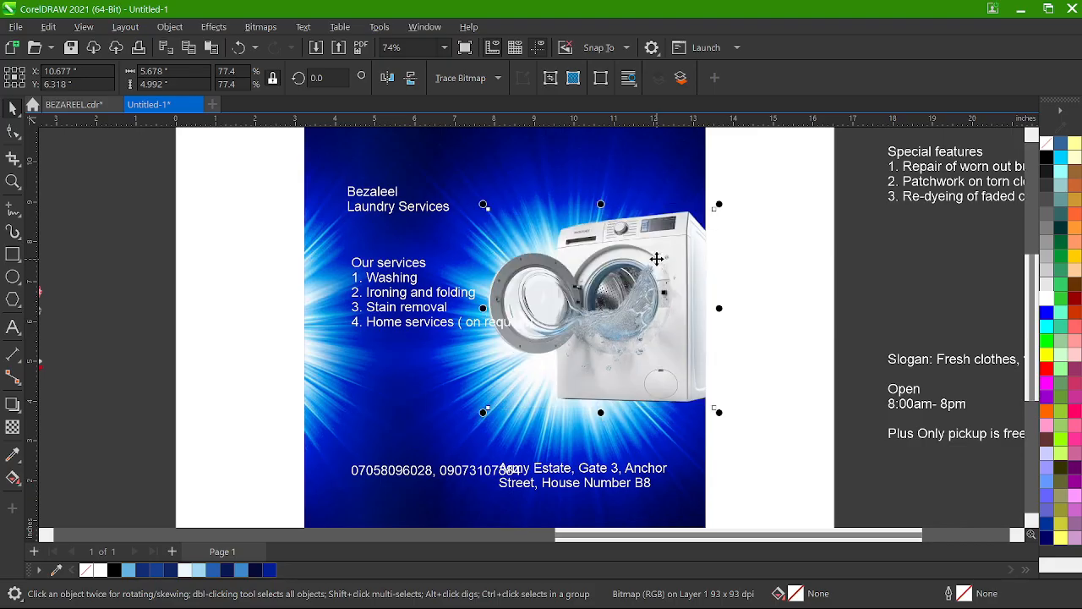
# - Move the iron and folded clothes image onto the blue square, in front of the washing machine's lower part
pyautogui.scroll(-3, 657, 259)
pyautogui.click(219, 308)
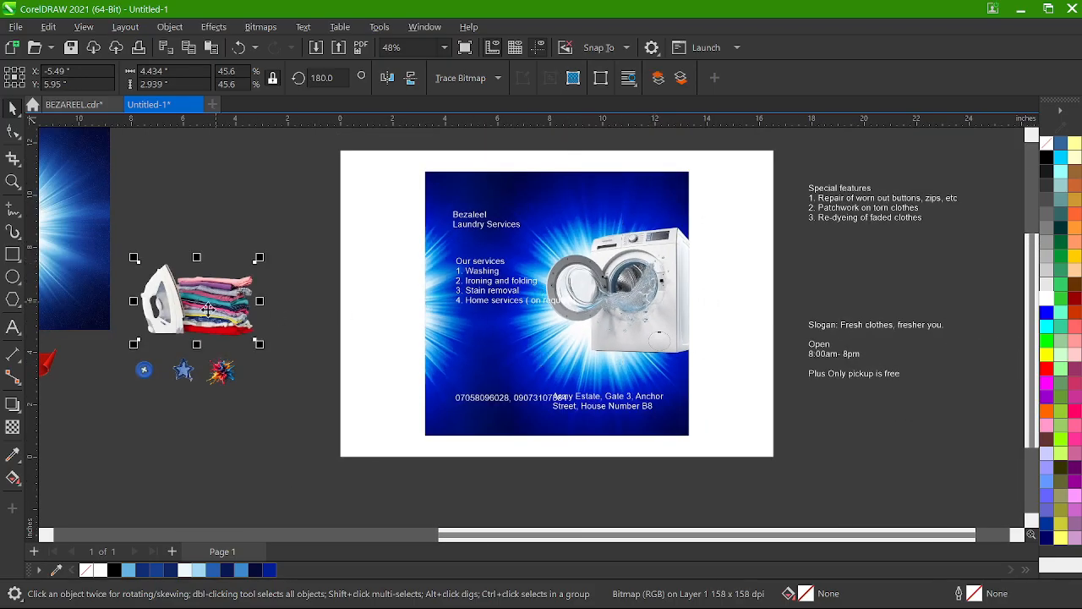
pyautogui.moveTo(203, 306); pyautogui.dragTo(615, 350)
pyautogui.scroll(4, 609, 340)
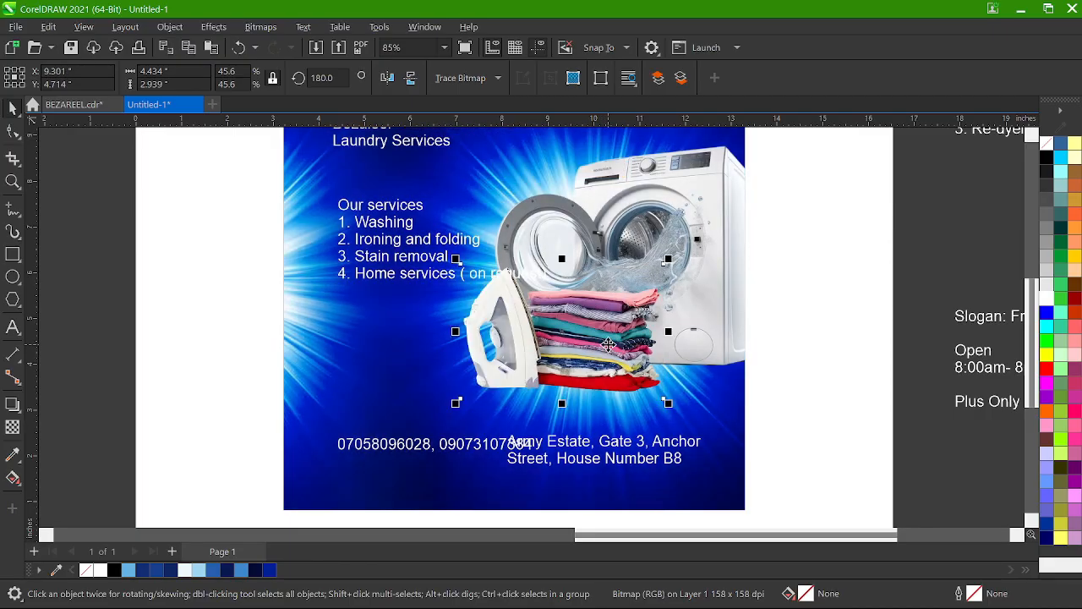
pyautogui.scroll(3, 612, 348)
pyautogui.scroll(-3, 609, 345)
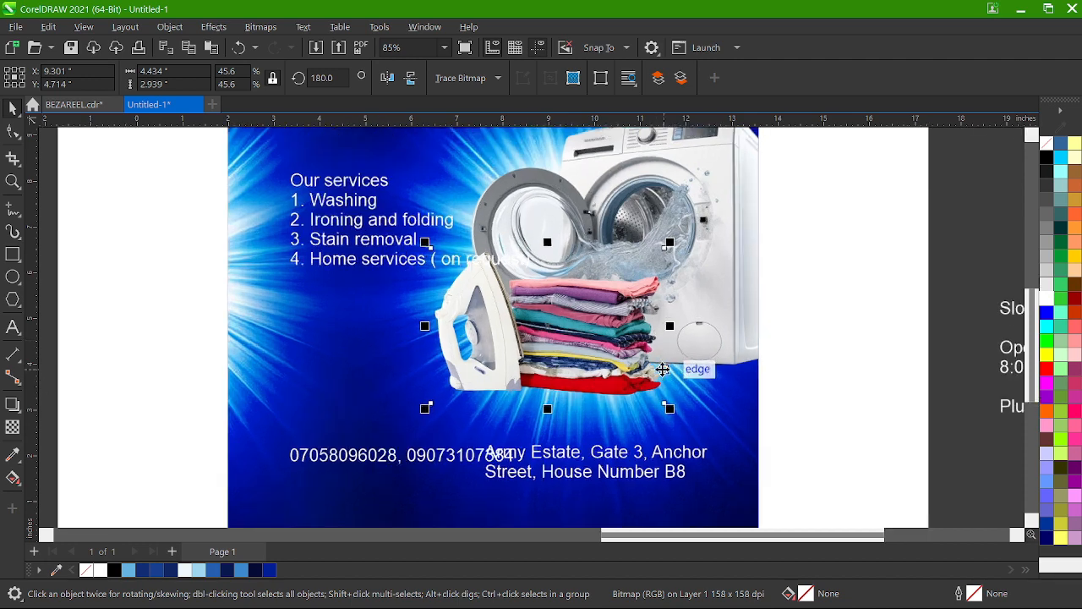
# - PowerClip the iron and folded clothes image inside the blue square
pyautogui.scroll(-3, 584, 371)
pyautogui.rightClick(577, 370)
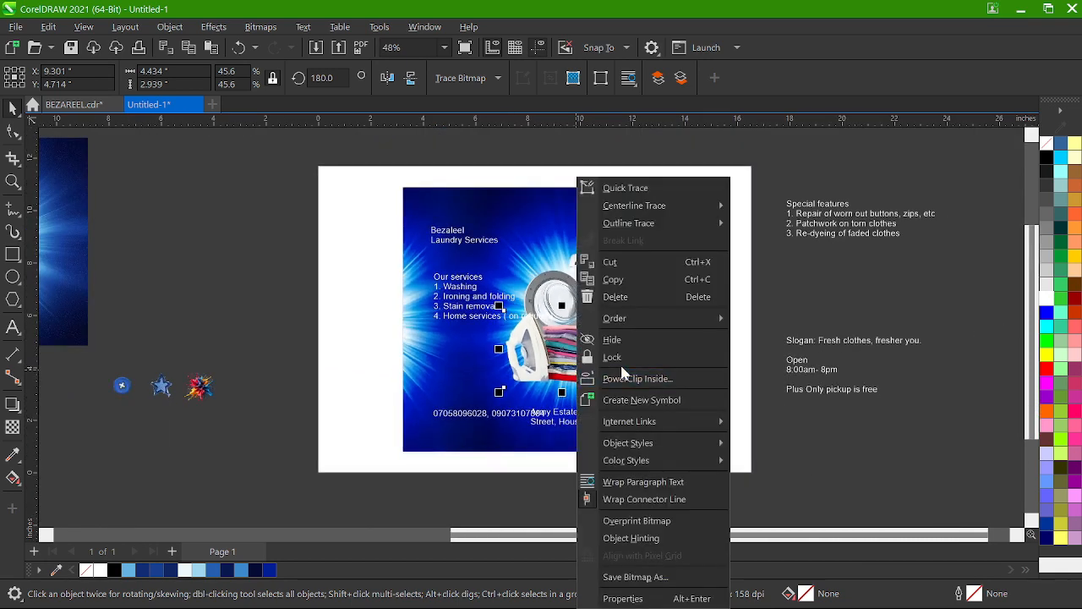
pyautogui.click(623, 377)
pyautogui.click(638, 296)
pyautogui.scroll(-2, 640, 294)
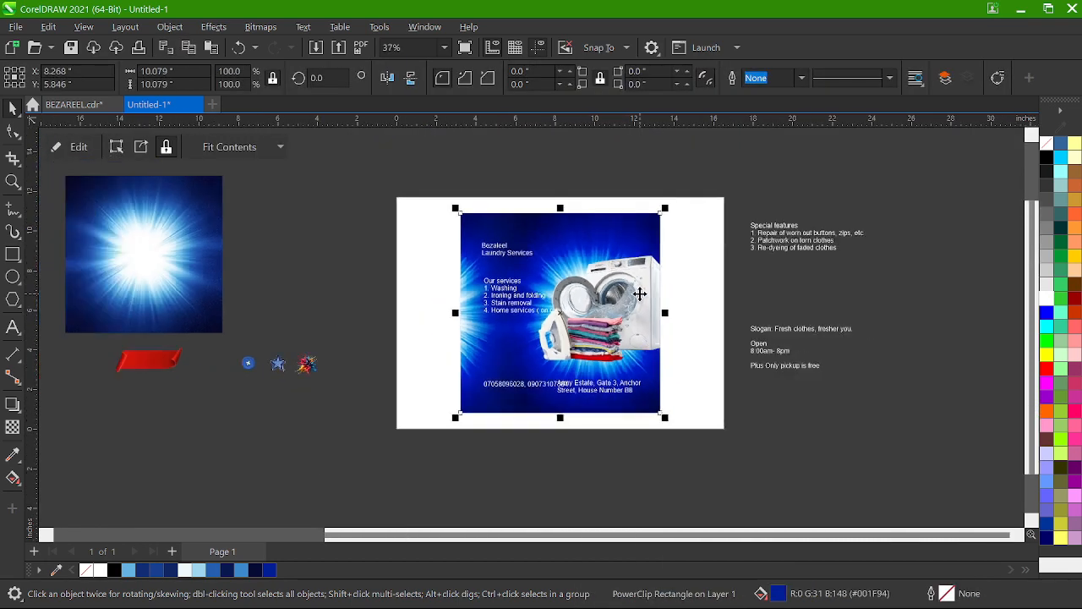
# - Place the red ribbon image above the washing machine and reduce it to about 2.55 in wide
pyautogui.click(135, 356)
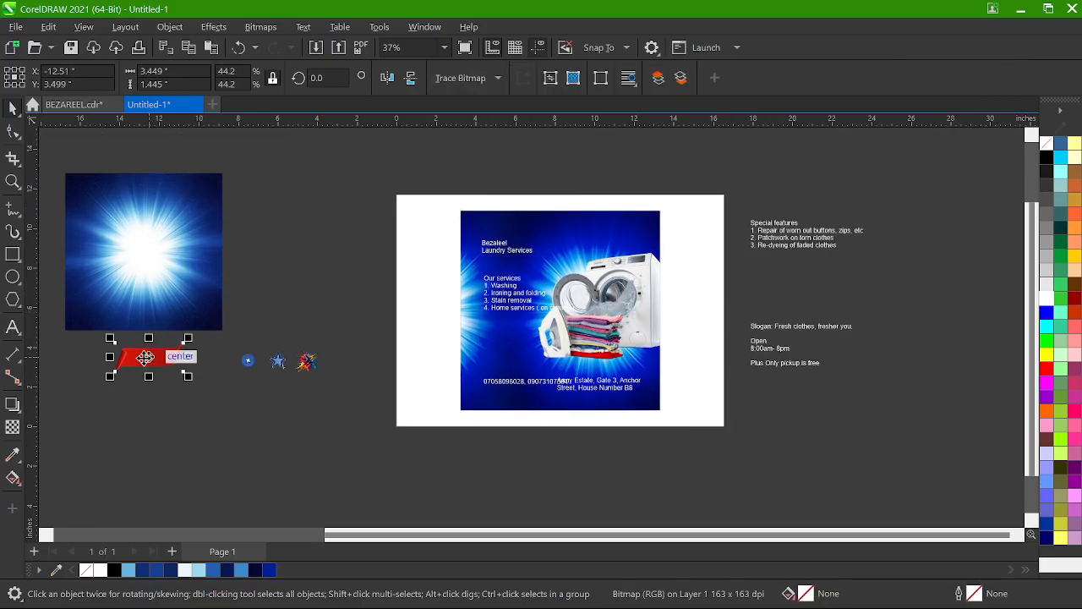
pyautogui.moveTo(150, 357); pyautogui.dragTo(613, 240)
pyautogui.scroll(5, 613, 238)
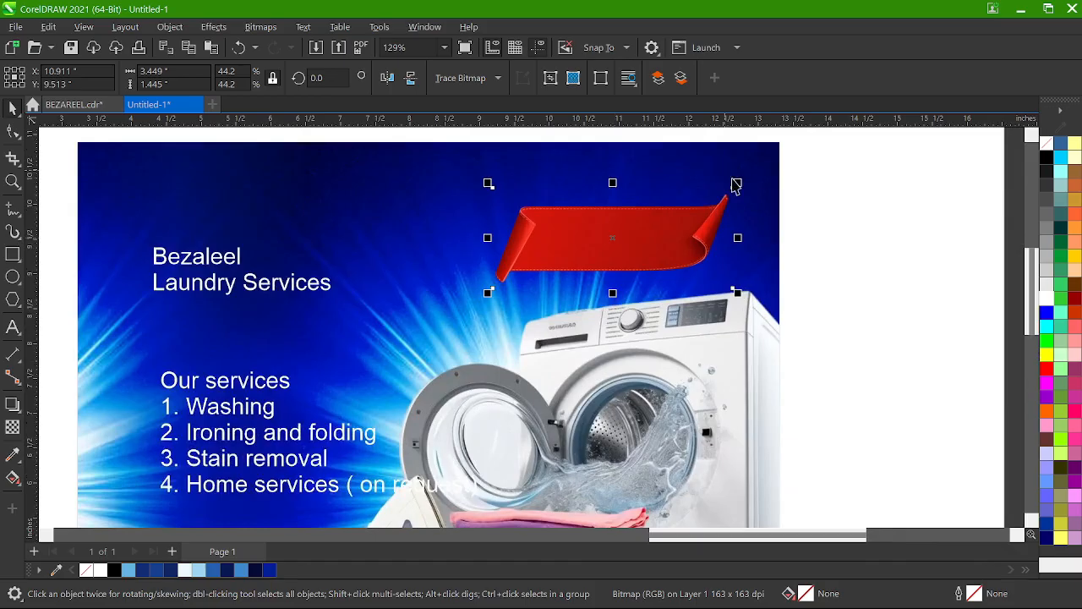
pyautogui.moveTo(737, 184); pyautogui.dragTo(741, 206)
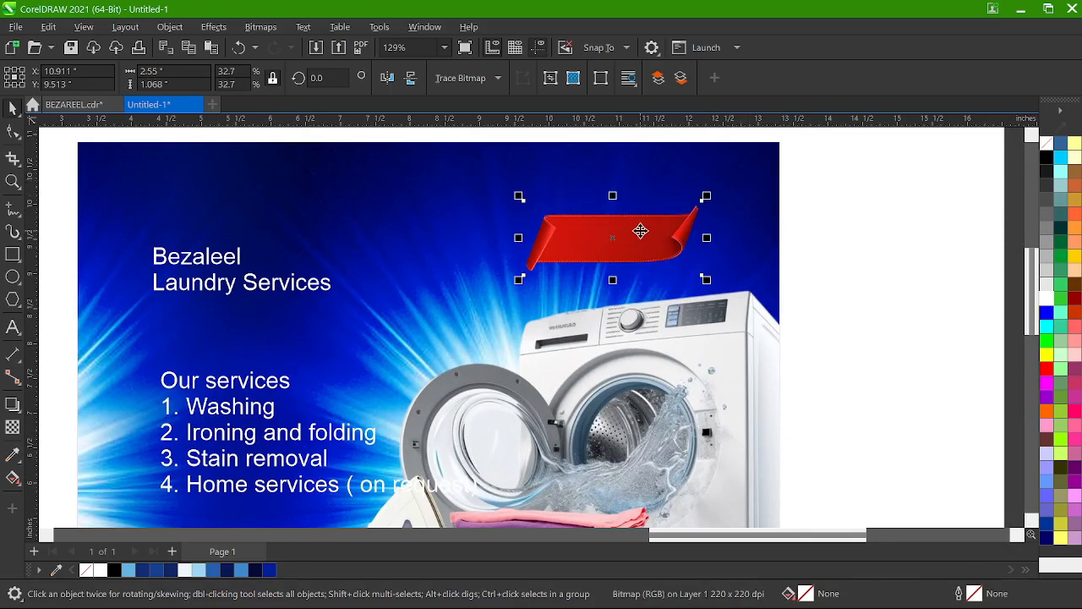
pyautogui.scroll(-4, 640, 231)
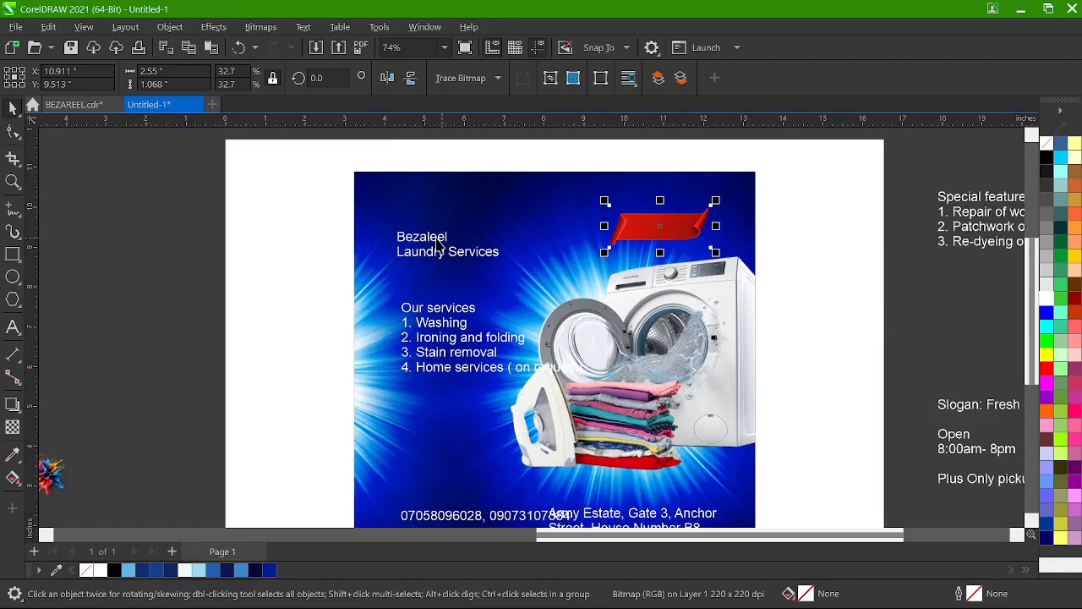
# - Set the font of the "Bezaleel" heading to Letinegra Regular
pyautogui.click(457, 238)
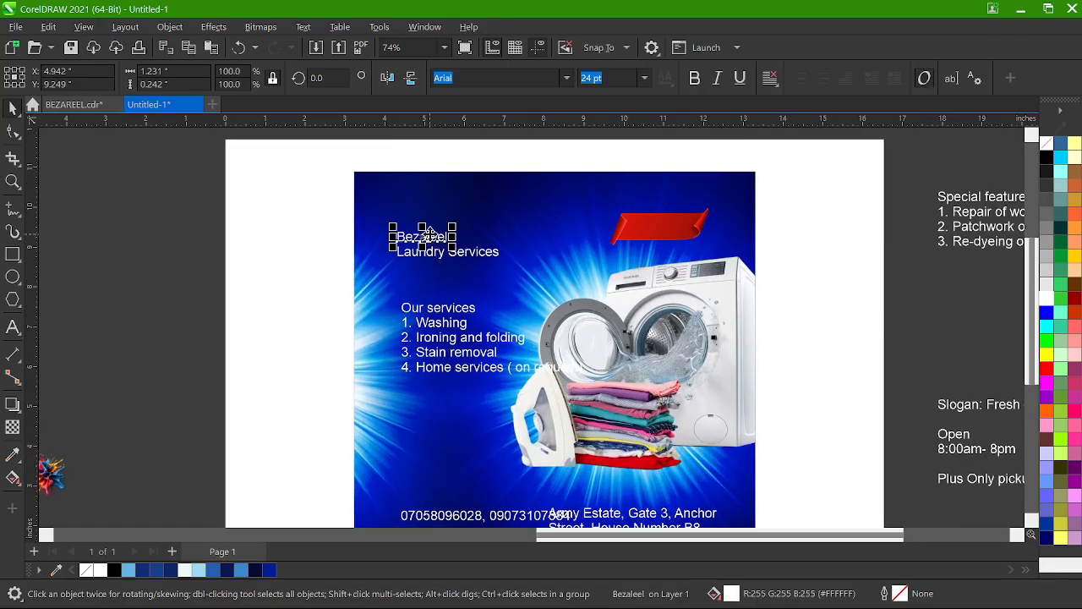
pyautogui.scroll(4, 465, 237)
pyautogui.click(566, 78)
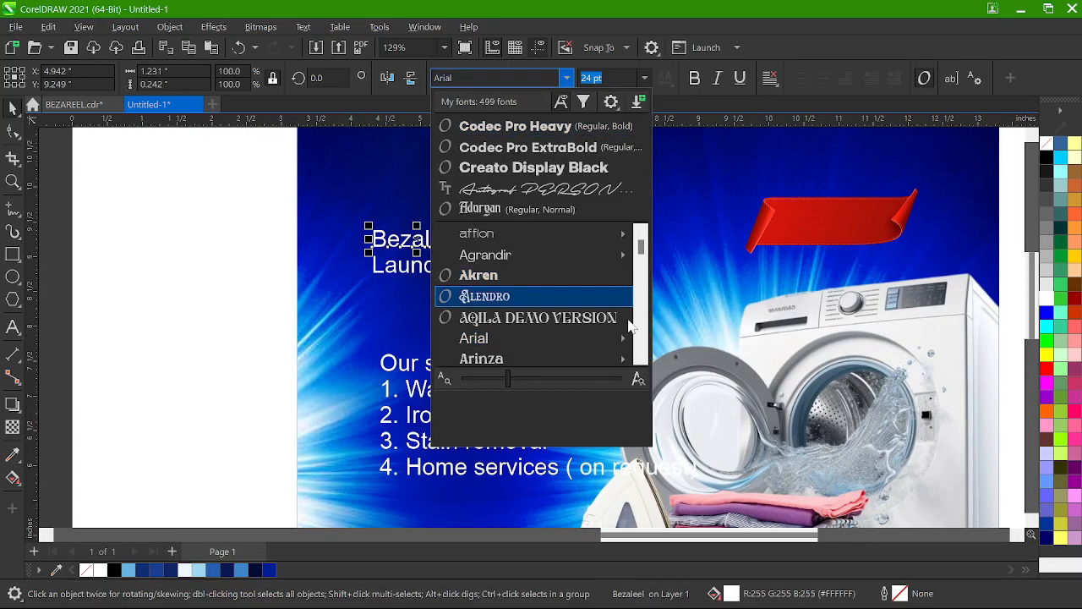
pyautogui.click(642, 359)
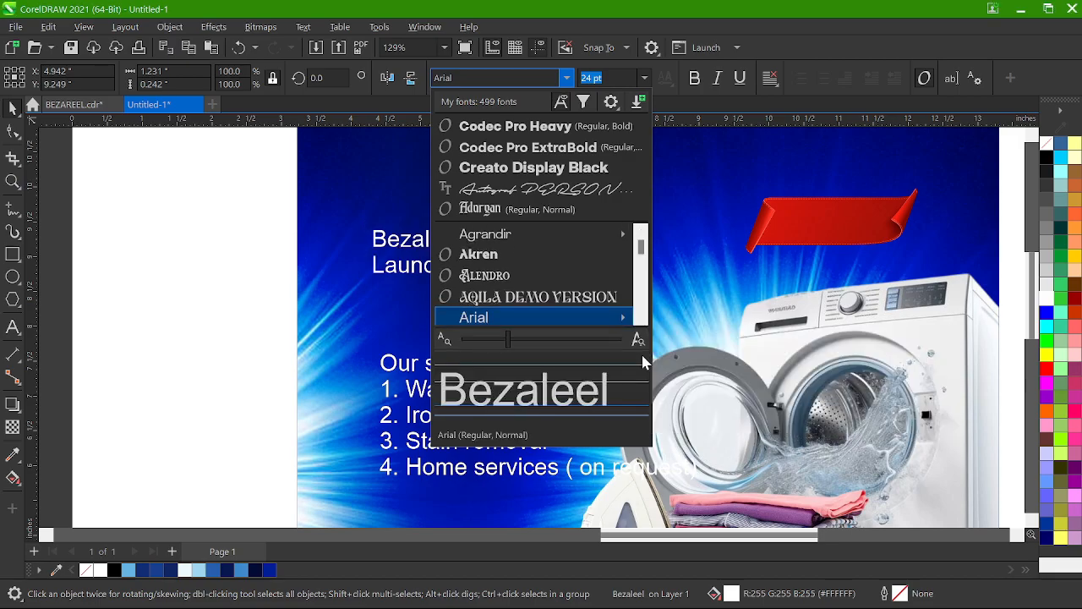
pyautogui.write('le')
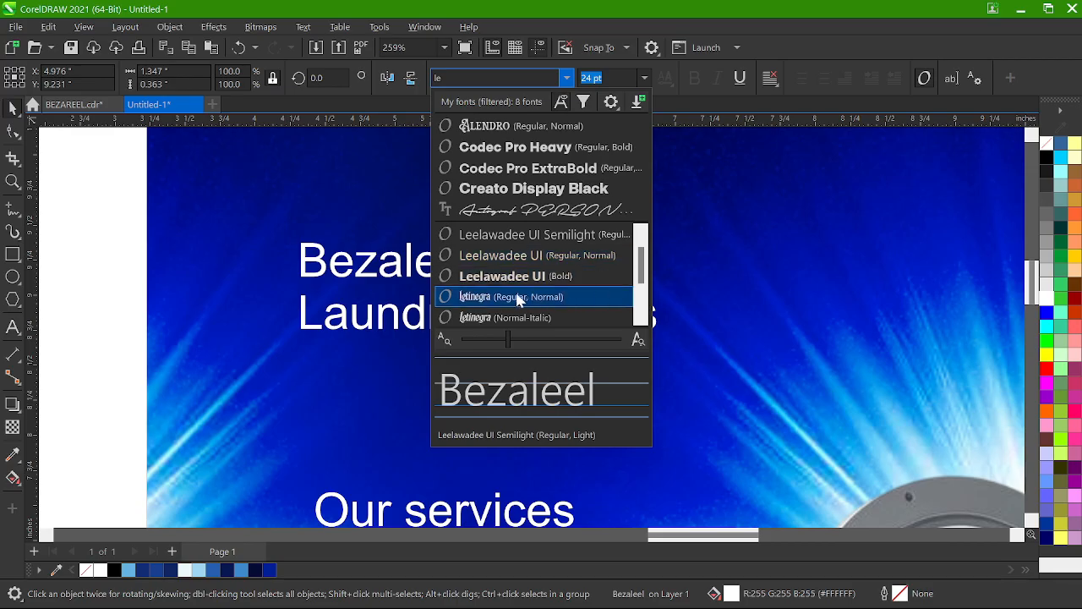
pyautogui.click(511, 298)
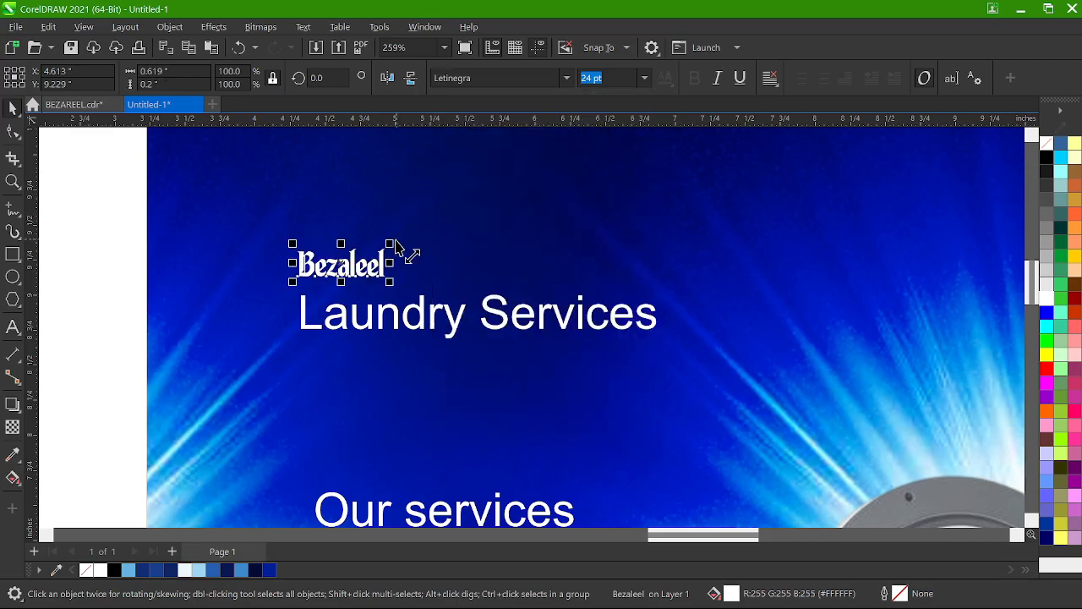
# - Enlarge the "Bezaleel" heading to about 105 pt, keeping it just above the "Laundry Services" line
pyautogui.moveTo(393, 242); pyautogui.dragTo(618, 173)
pyautogui.scroll(-5, 547, 247)
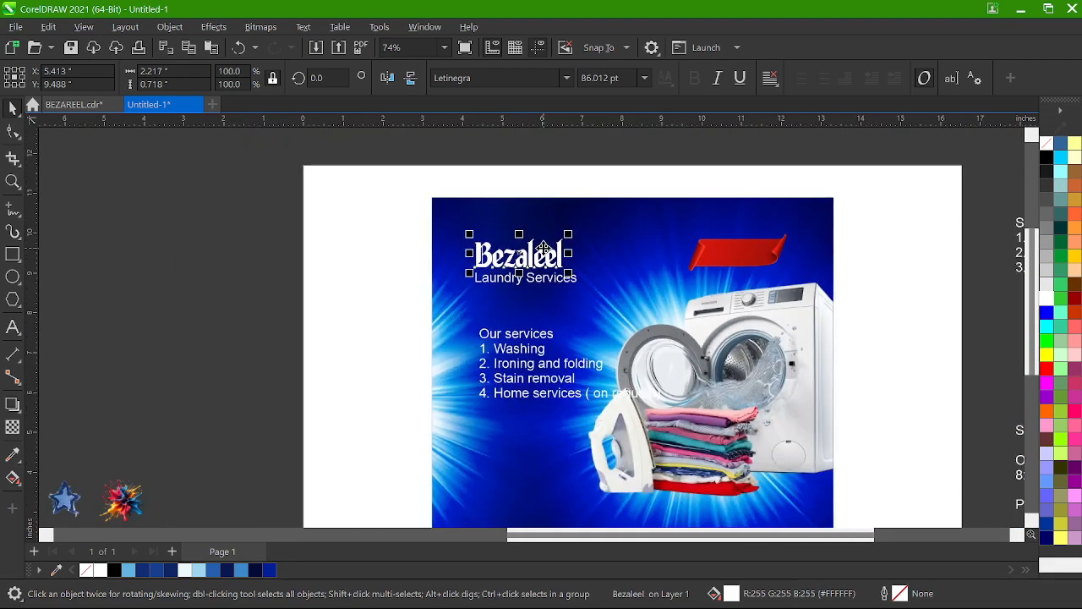
pyautogui.scroll(3, 575, 283)
pyautogui.scroll(2, 575, 283)
pyautogui.scroll(-4, 536, 201)
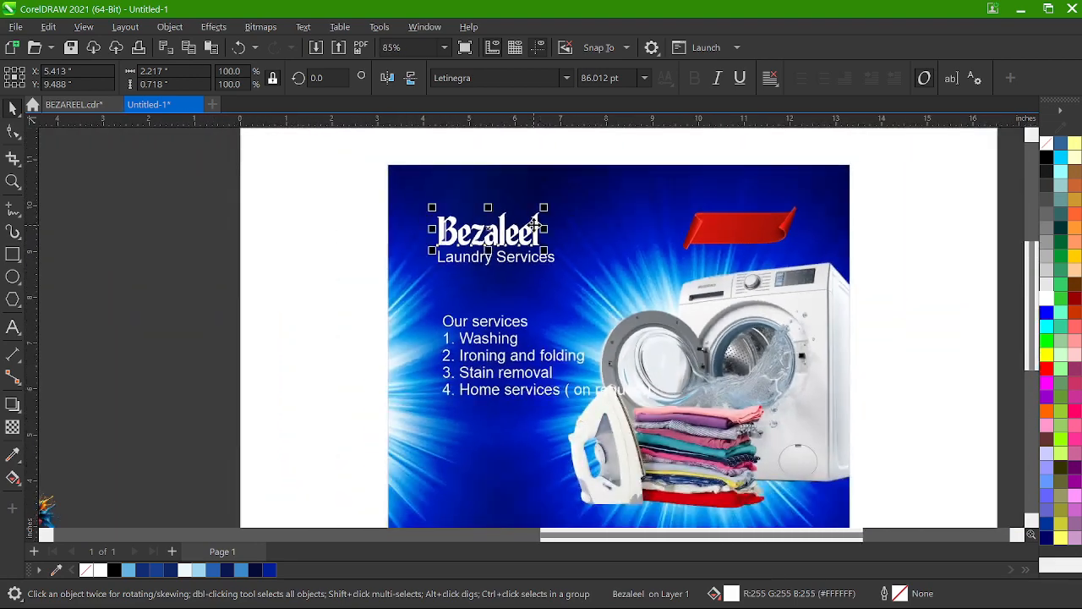
pyautogui.scroll(3, 541, 239)
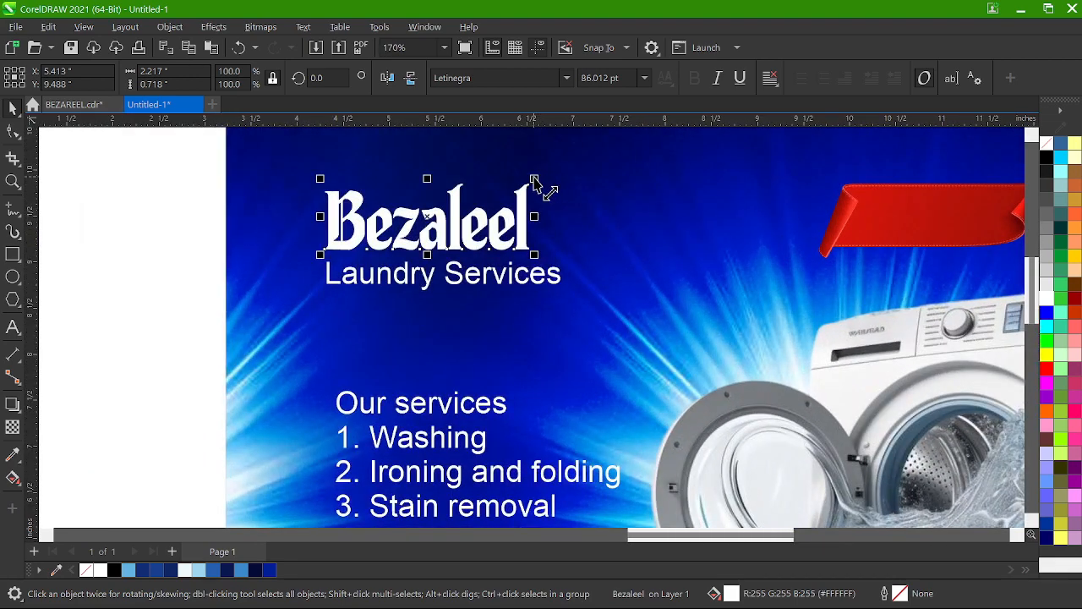
pyautogui.moveTo(534, 181); pyautogui.dragTo(579, 169)
pyautogui.scroll(-4, 507, 221)
pyautogui.scroll(2, 482, 250)
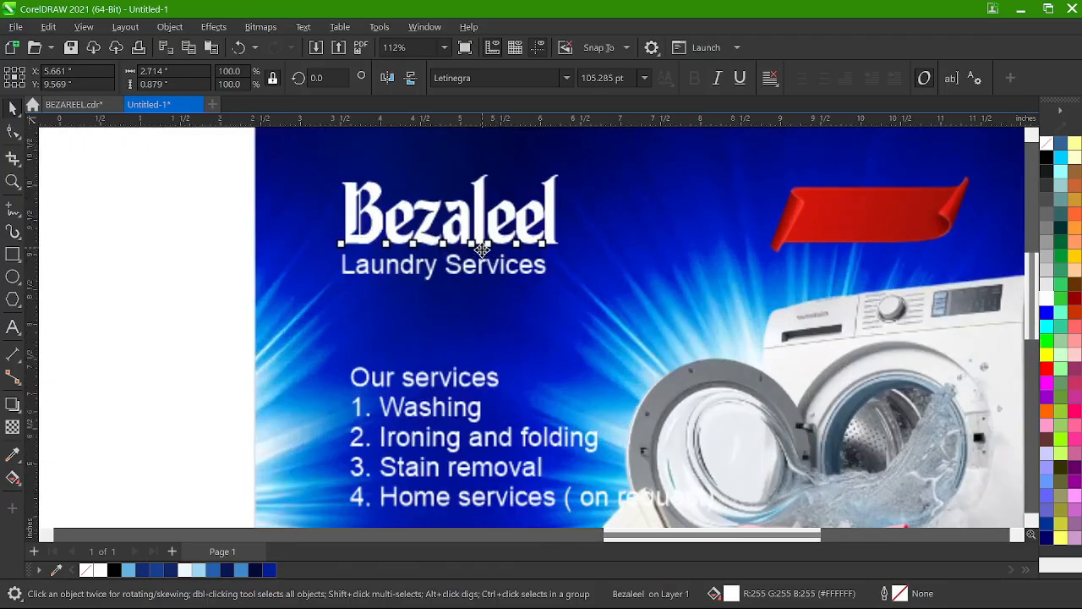
# - Set the font of the "Laundry Services" line to Campton Book
pyautogui.scroll(3, 482, 249)
pyautogui.click(481, 285)
pyautogui.scroll(-3, 482, 269)
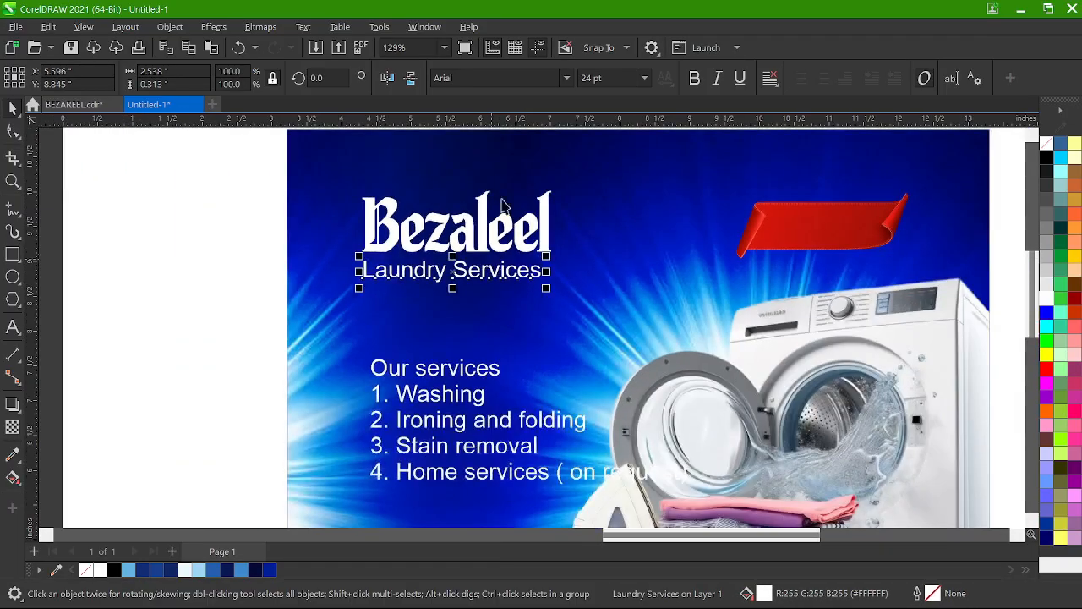
pyautogui.click(506, 77)
pyautogui.write('Ca')
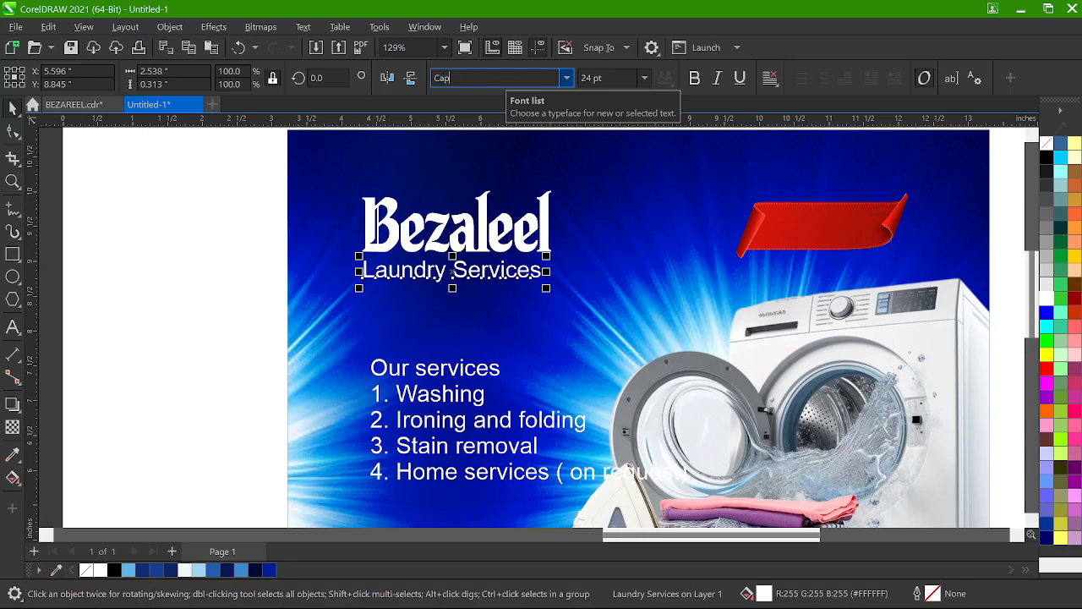
pyautogui.write('mpton Book')
pyautogui.press('Return')
# - Tighten the letter spacing of "Laundry Services", reduce it to about 22 pt and move it closer beneath "Bezaleel"
pyautogui.scroll(3, 414, 297)
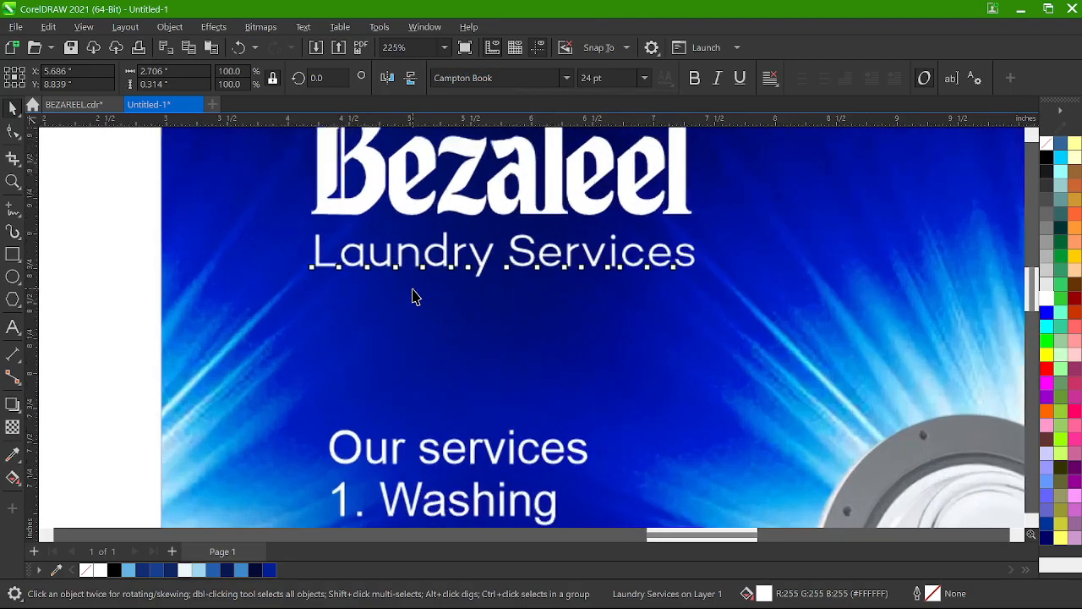
pyautogui.press('F10')
pyautogui.moveTo(744, 282); pyautogui.dragTo(676, 282)
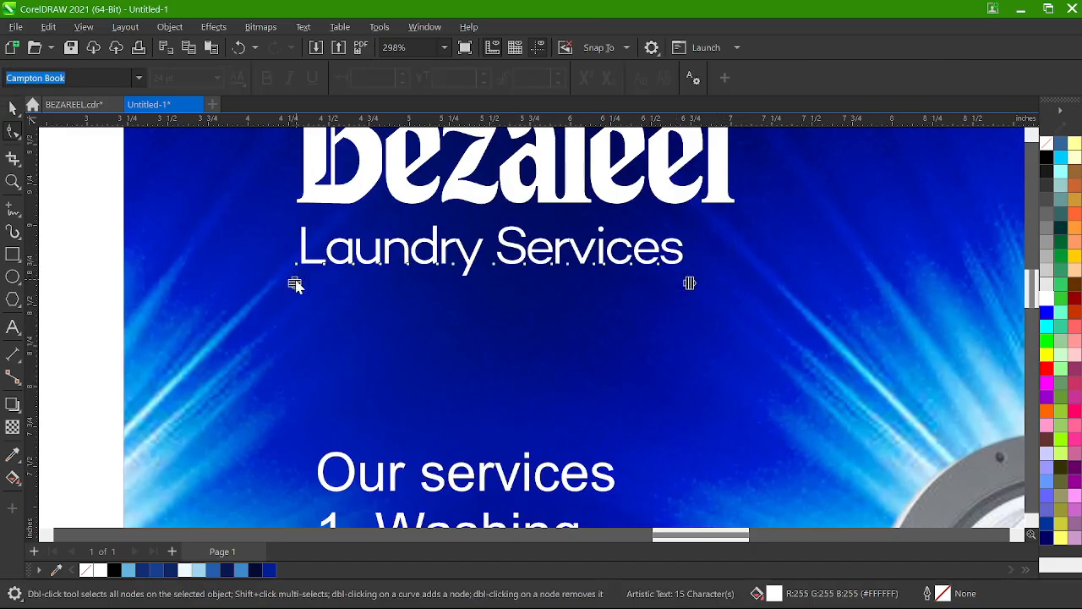
pyautogui.press('space')
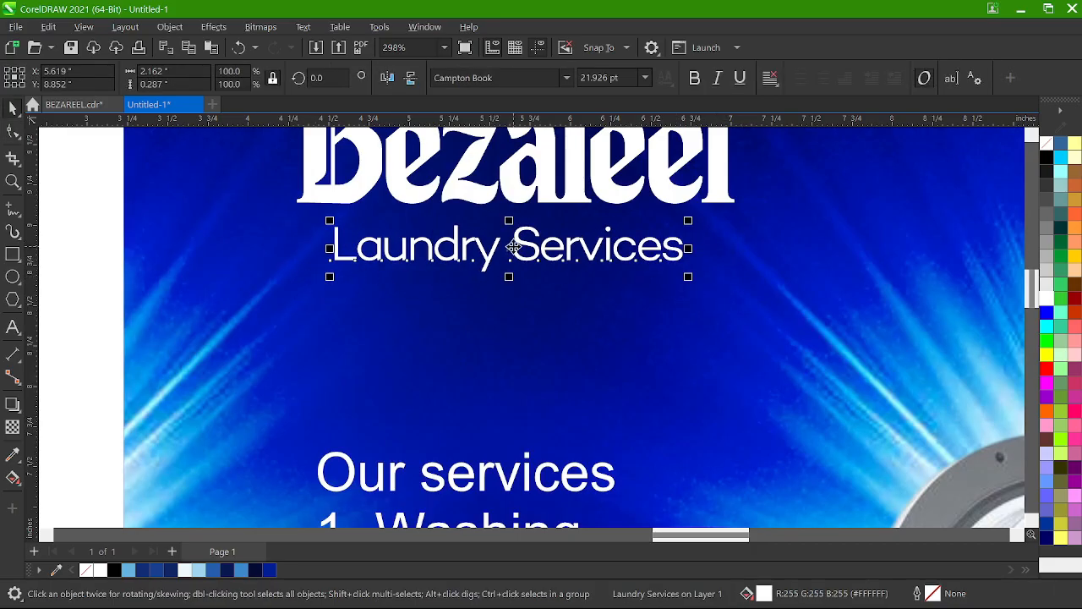
pyautogui.moveTo(513, 246); pyautogui.dragTo(518, 236)
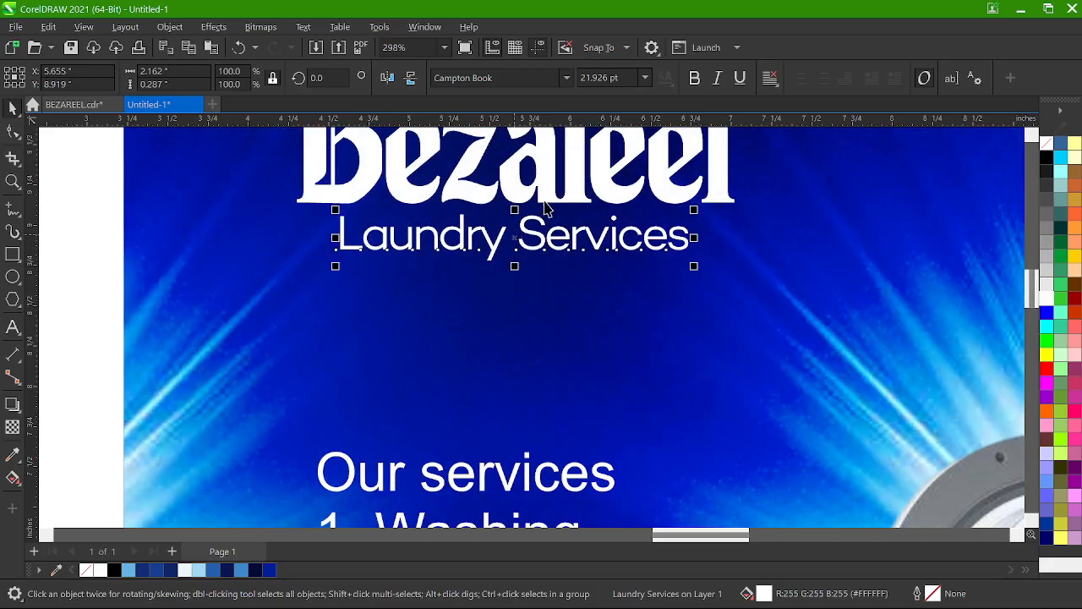
# - Move the "Bezaleel" and "Laundry Services" texts together slightly down and enlarge them to about 2.95 in wide
pyautogui.keyDown('shift'); pyautogui.click(551, 188); pyautogui.keyUp('shift')
pyautogui.scroll(2, 527, 288)
pyautogui.scroll(-4, 516, 283)
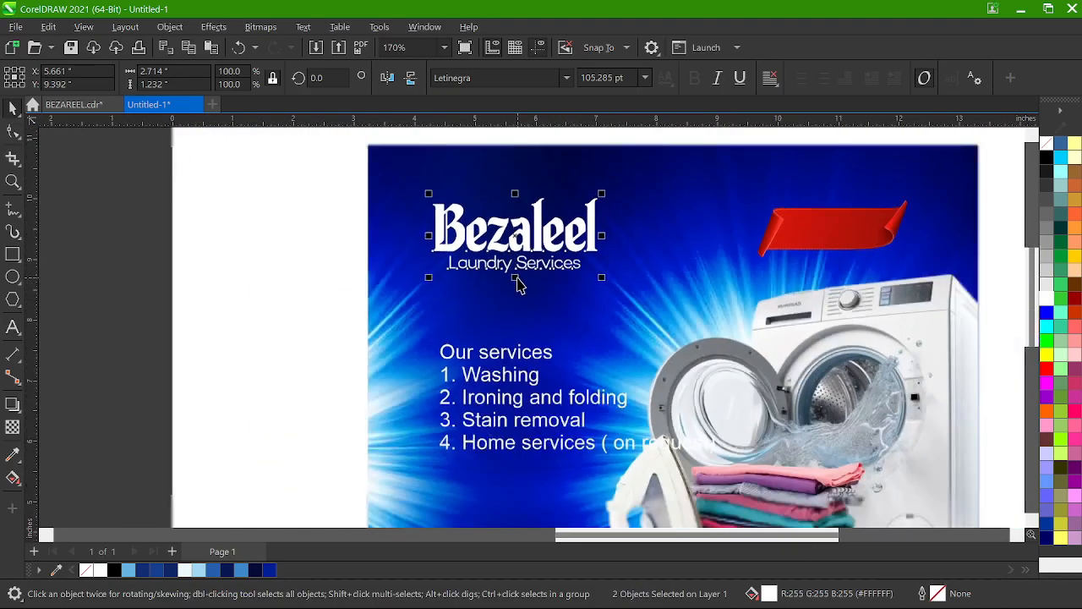
pyautogui.scroll(-1, 518, 283)
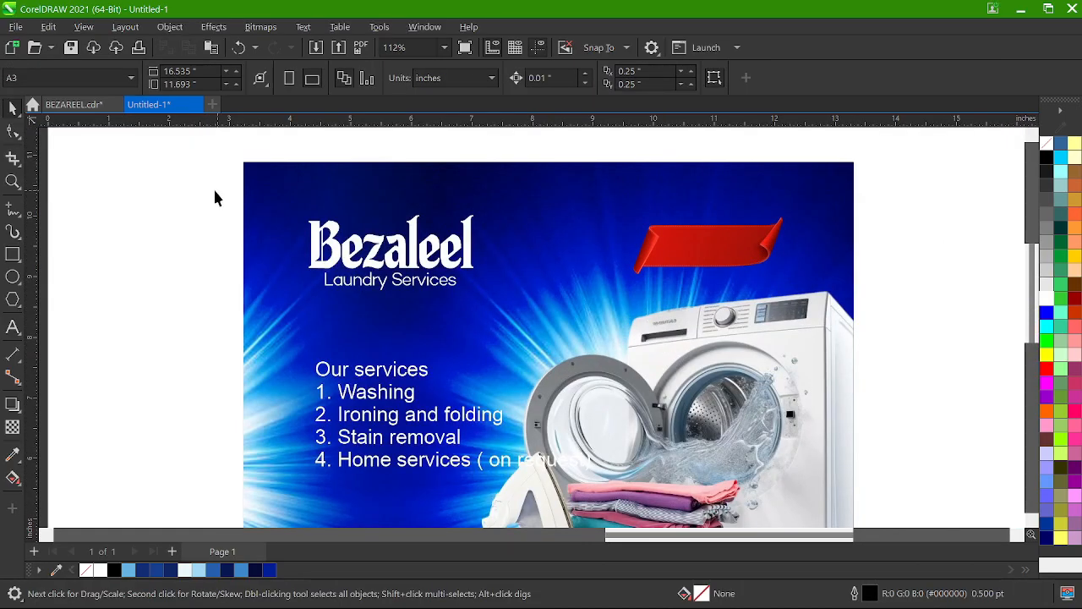
pyautogui.moveTo(207, 183); pyautogui.dragTo(572, 327)
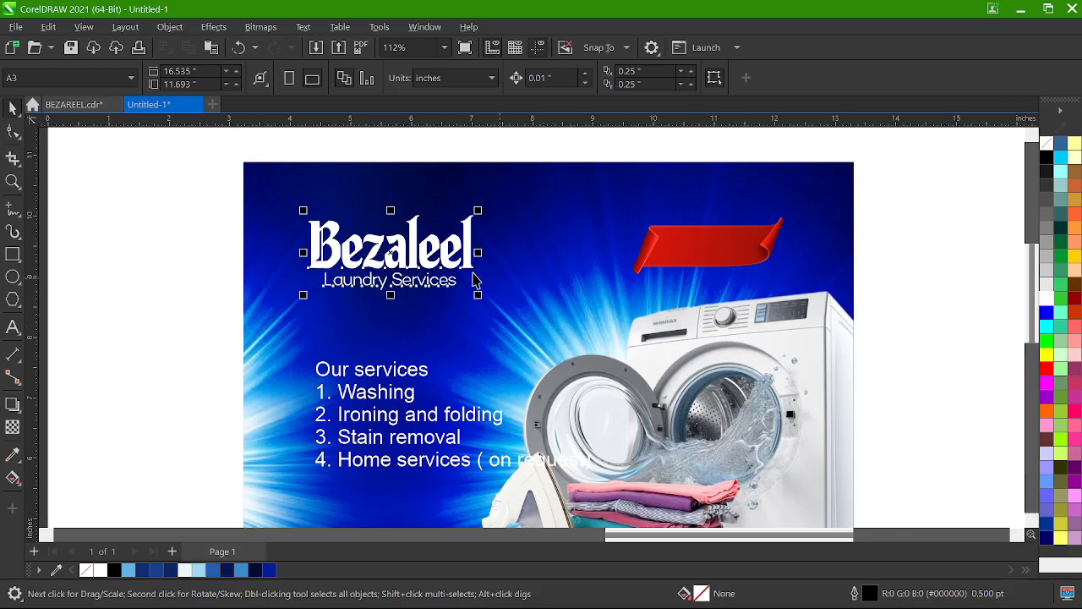
pyautogui.moveTo(470, 273); pyautogui.dragTo(469, 283)
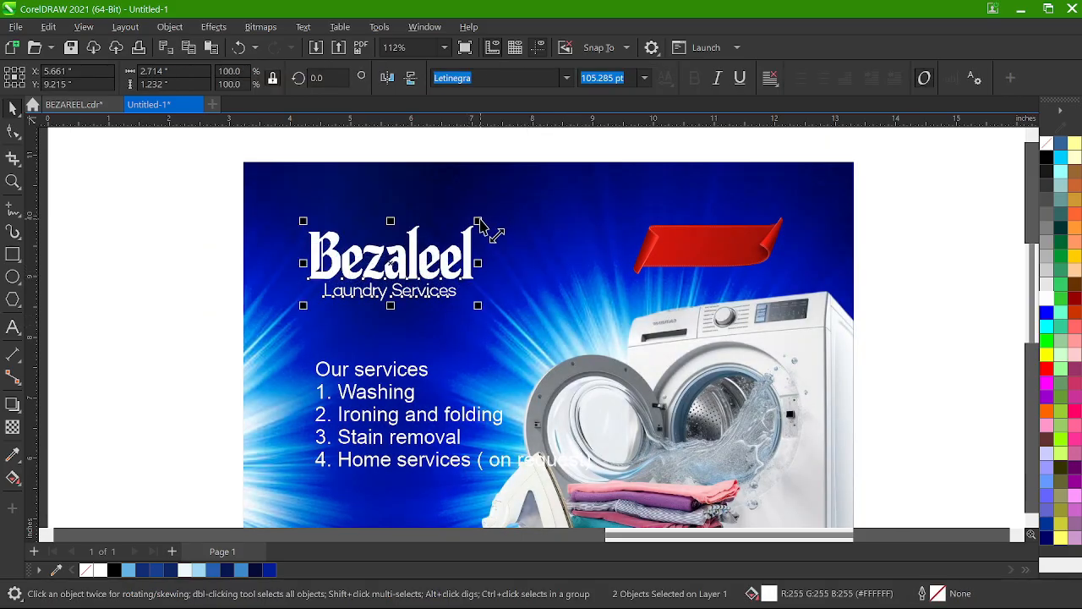
pyautogui.moveTo(479, 227); pyautogui.dragTo(495, 219)
pyautogui.scroll(-2, 412, 324)
pyautogui.scroll(1, 412, 324)
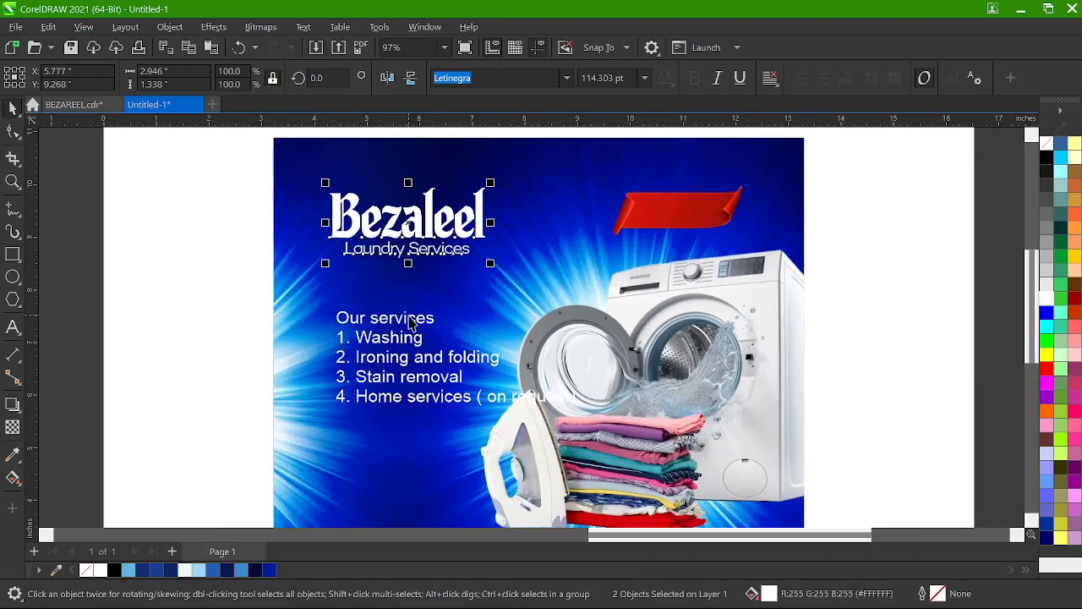
# - Set the font of the "Our services" text block to Campton Book
pyautogui.click(412, 324)
pyautogui.click(567, 77)
pyautogui.press('Escape')
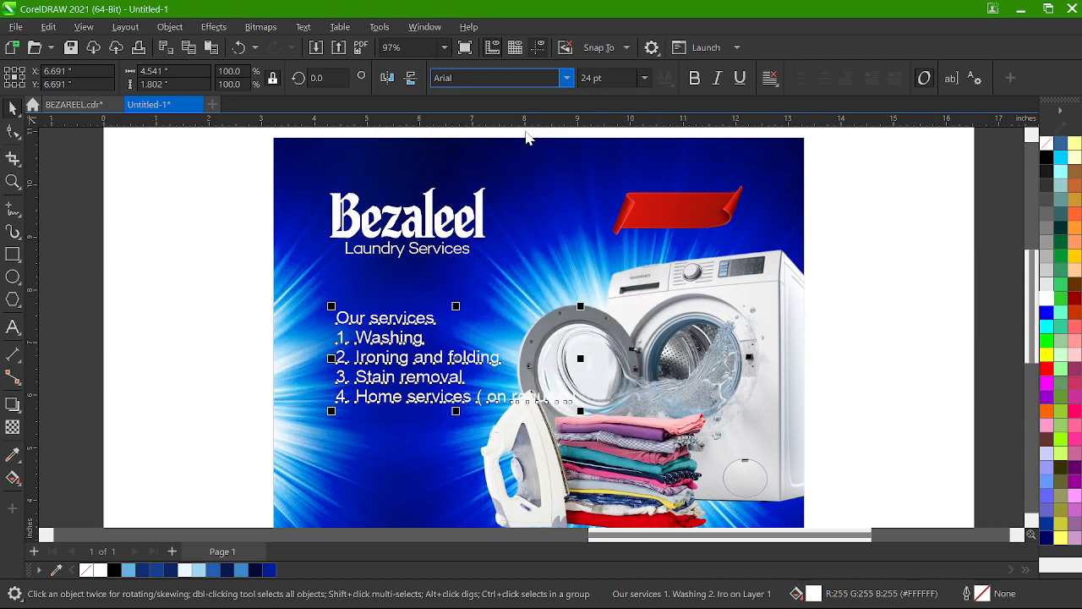
pyautogui.scroll(-1, 486, 300)
pyautogui.scroll(2, 496, 361)
# - Rework the home services entry to "4. Home Services" with "Available on request" on its own line, without parentheses
pyautogui.doubleClick(496, 361)
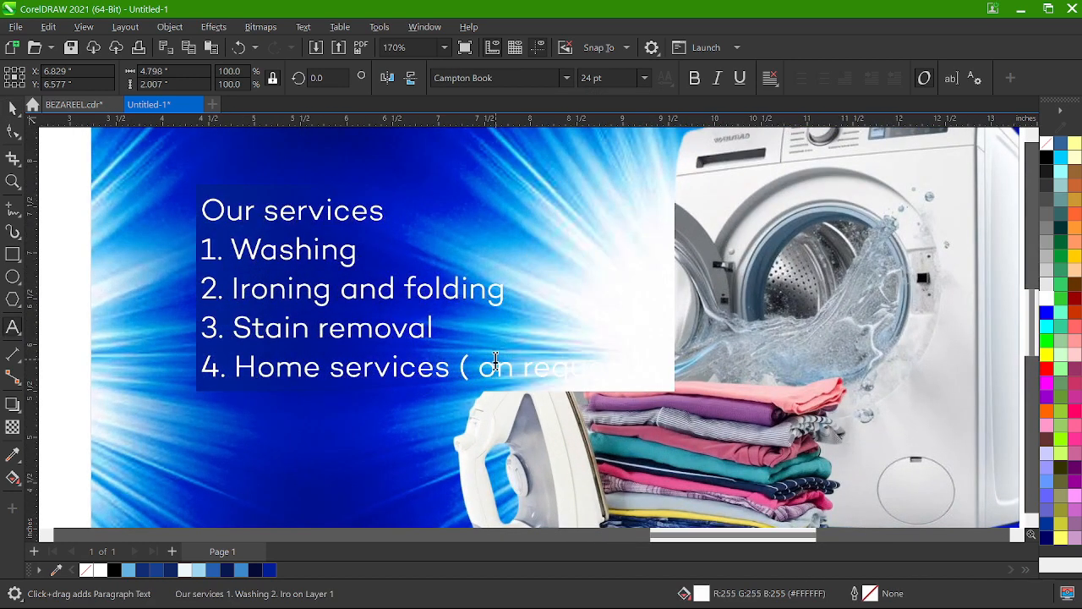
pyautogui.click(479, 374)
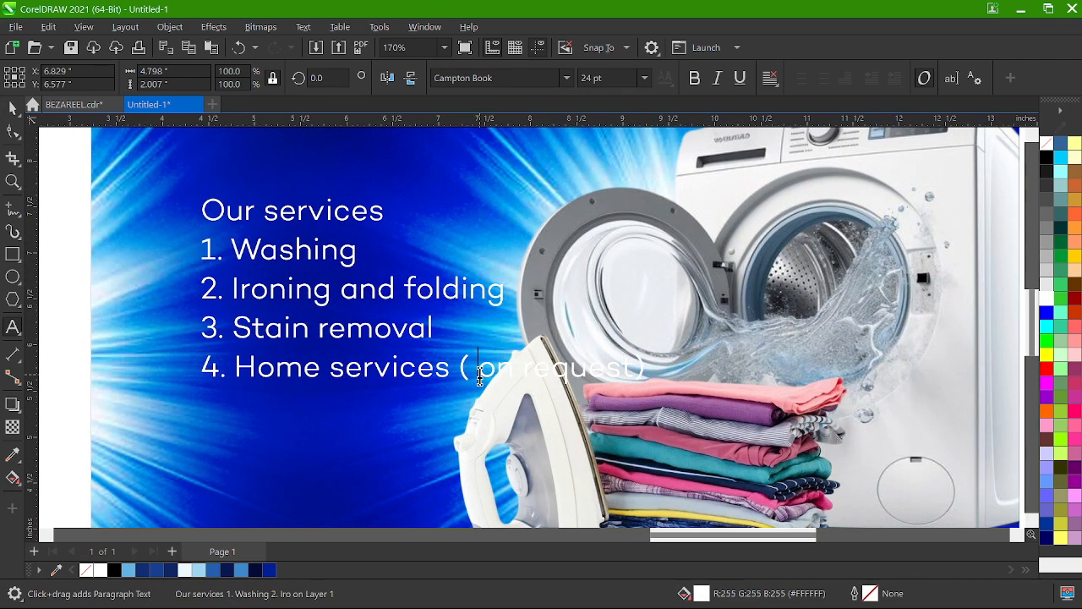
pyautogui.press('BackSpace')
pyautogui.click(462, 374)
pyautogui.press('Return')
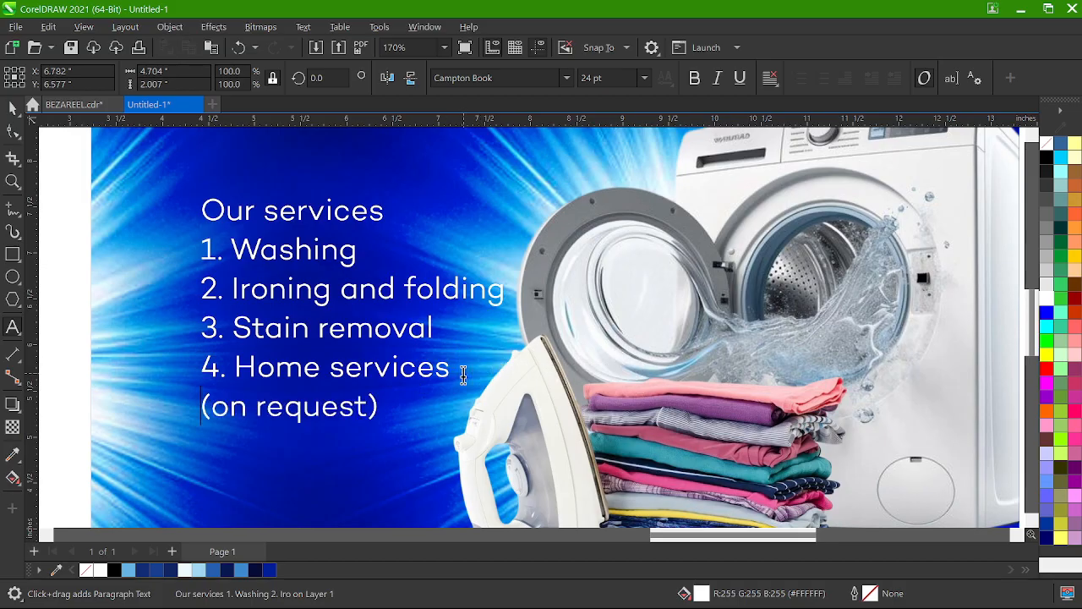
pyautogui.press('Delete')
pyautogui.write('Avail')
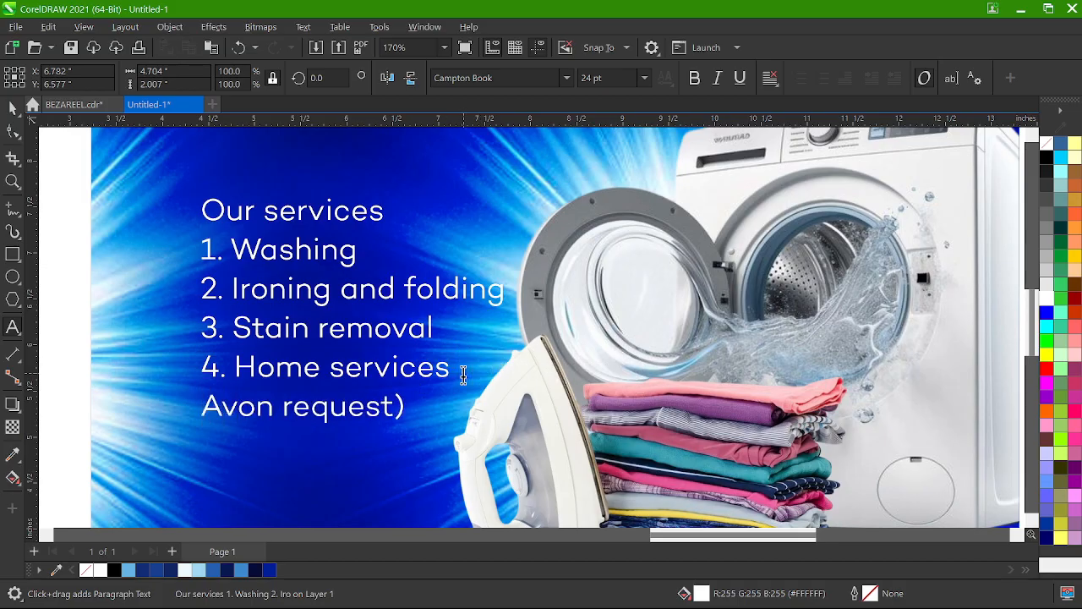
pyautogui.write('able')
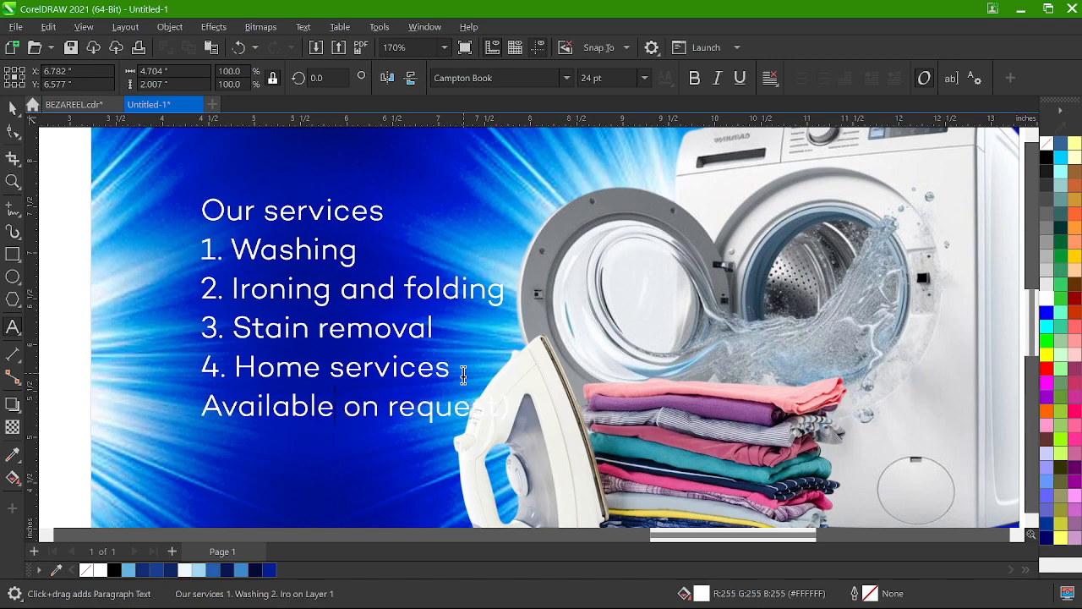
pyautogui.press('BackSpace')
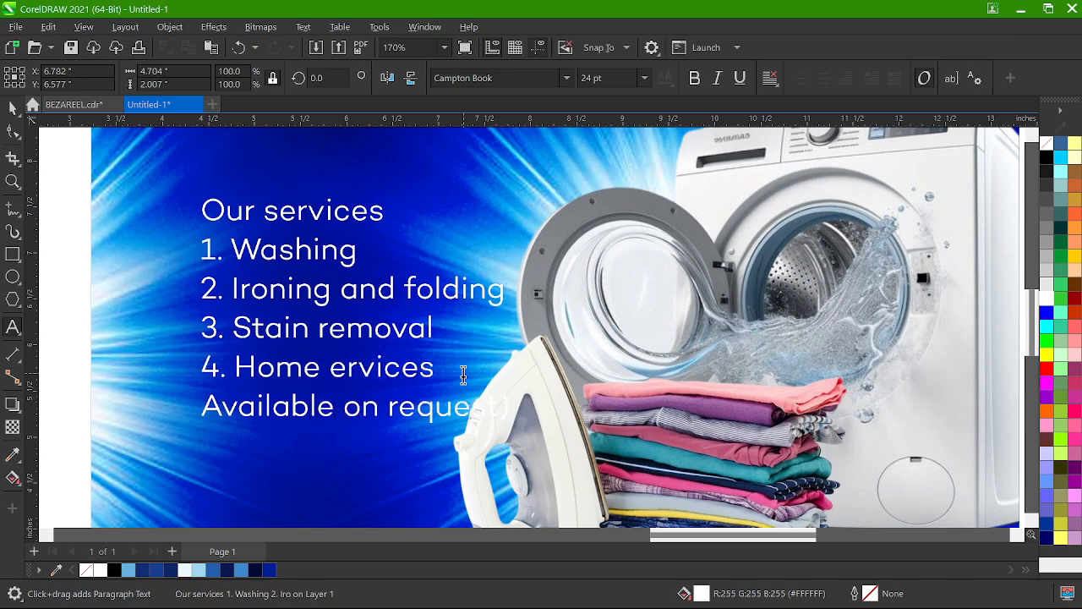
pyautogui.write('S')
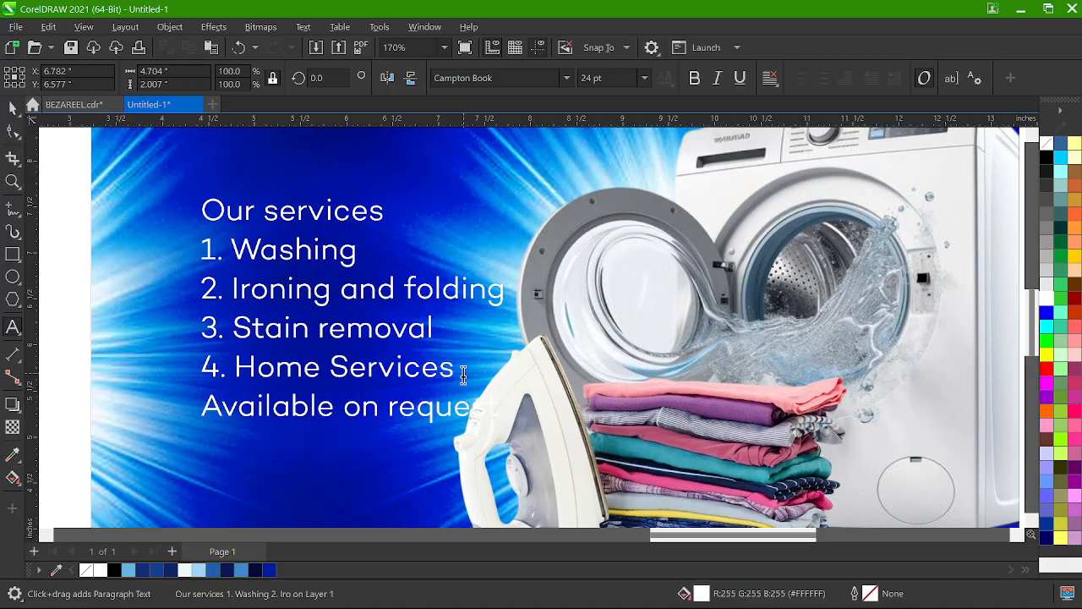
# - Change the whole services text block to Title Case and remove the stray letter after "Request"
pyautogui.hotkey('ctrl', 'space')
pyautogui.hotkey('ctrl', 'space')
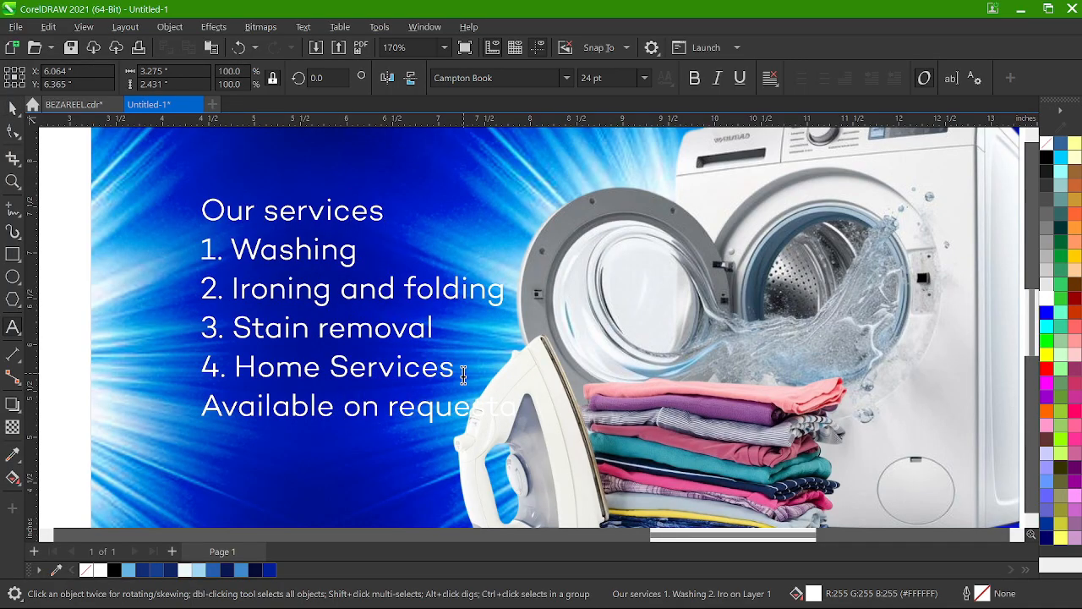
pyautogui.hotkey('ctrl', 'a')
pyautogui.hotkey('shift', 'F3')
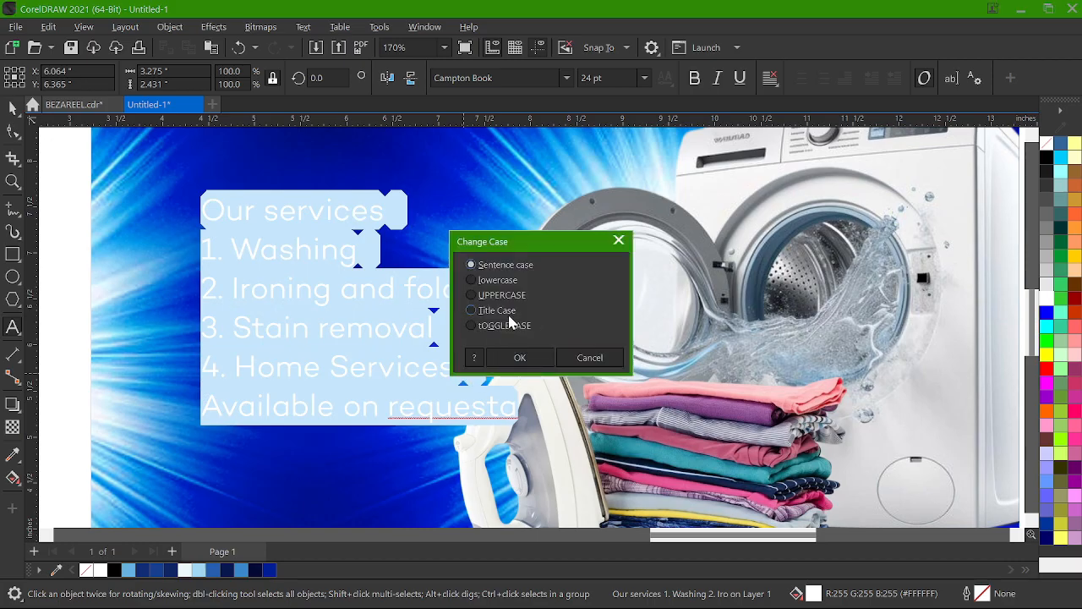
pyautogui.click(522, 358)
pyautogui.hotkey('ctrl', 'space')
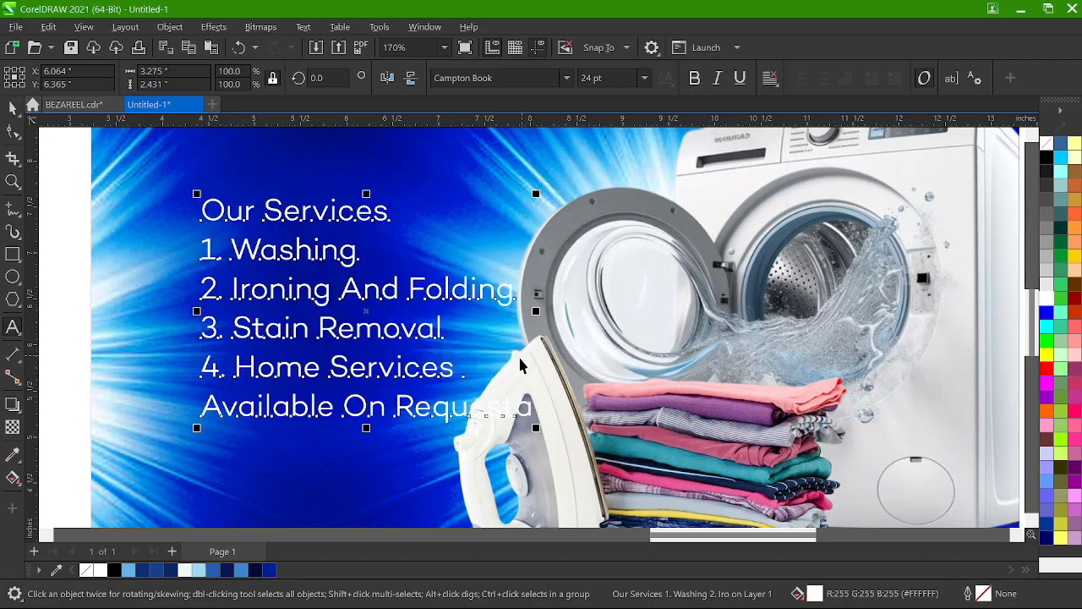
pyautogui.hotkey('ctrl', 'space')
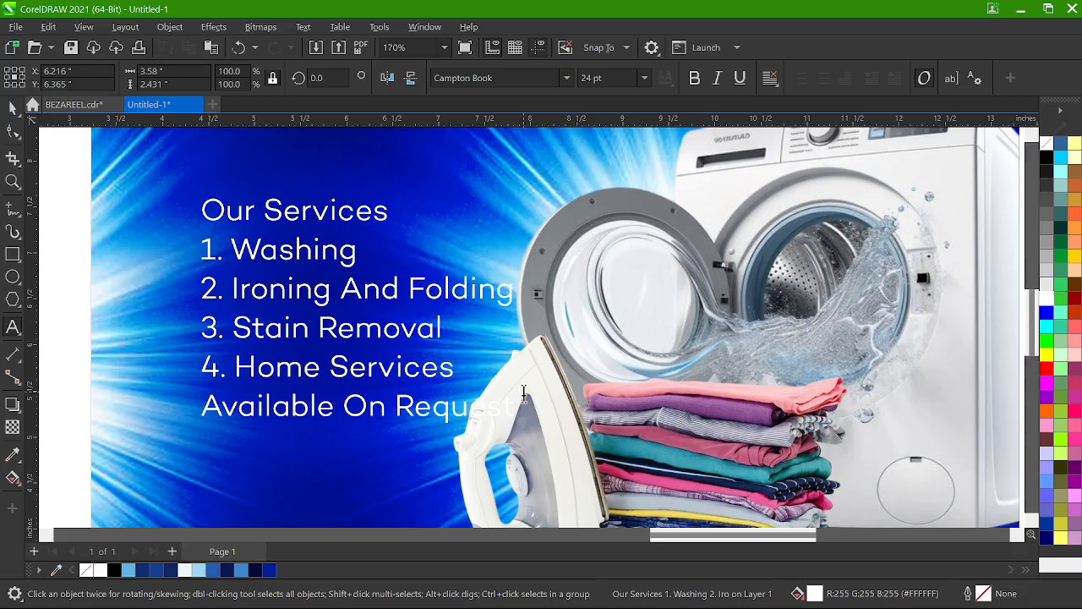
# - Tighten the letter spacing of the services text block with the Shape tool
pyautogui.hotkey('ctrl', 'space')
pyautogui.click(12, 132)
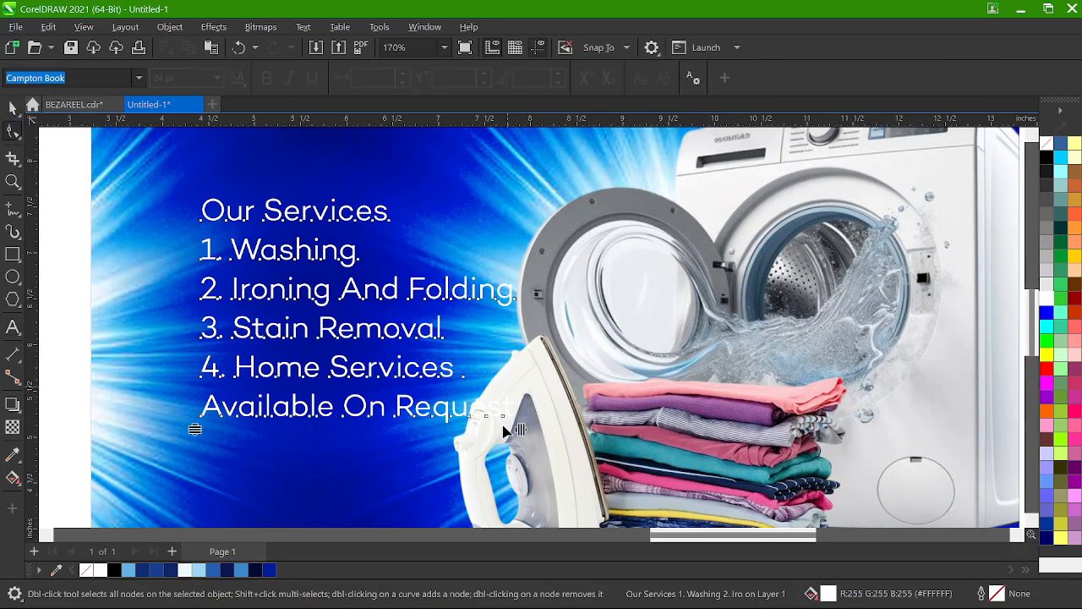
pyautogui.moveTo(522, 430); pyautogui.dragTo(470, 429)
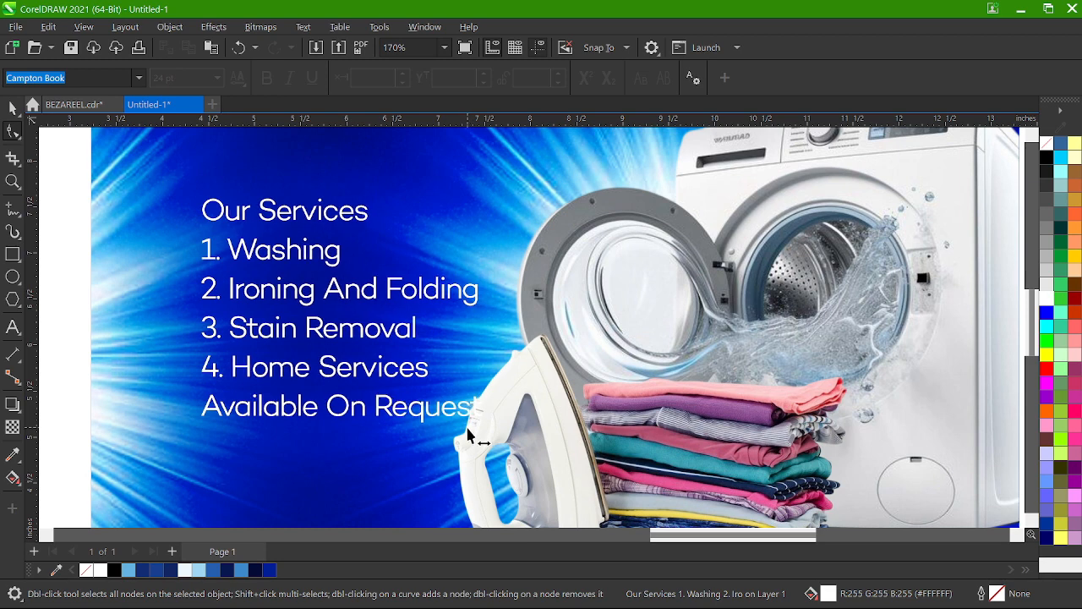
# - Change "On" to lowercase "on" in the request line and replace "And" with "&" in the ironing line
pyautogui.press('F8')
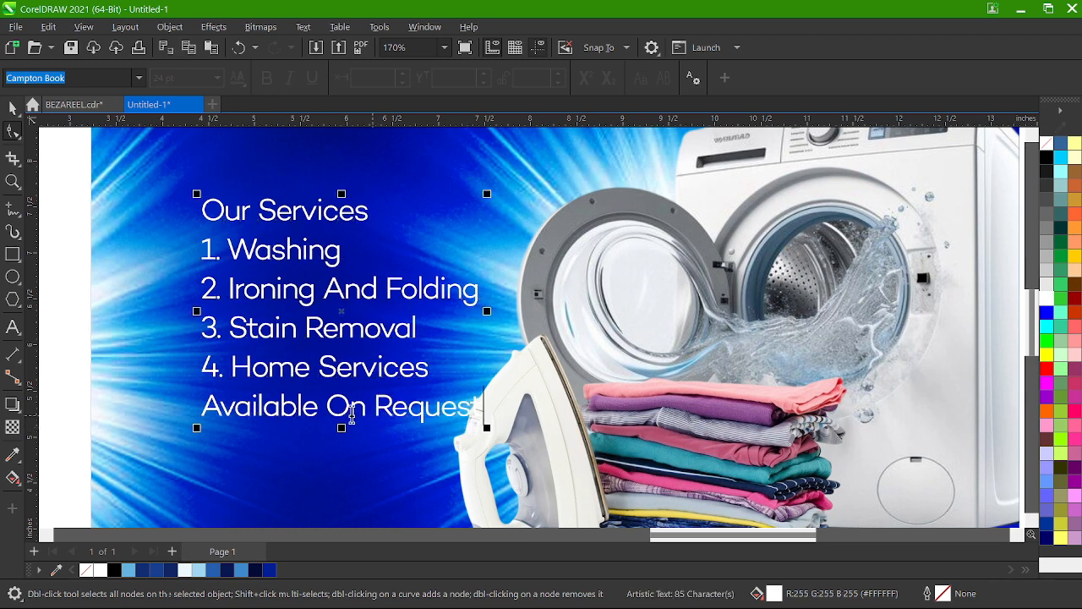
pyautogui.click(350, 412)
pyautogui.press('BackSpace')
pyautogui.write('o')
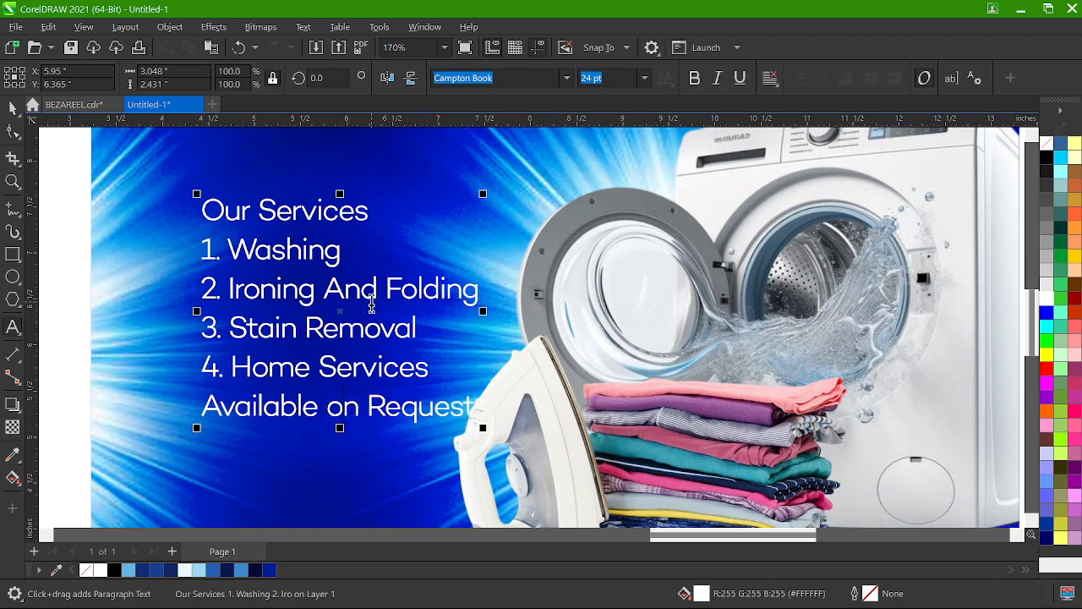
pyautogui.doubleClick(345, 292)
pyautogui.write('&')
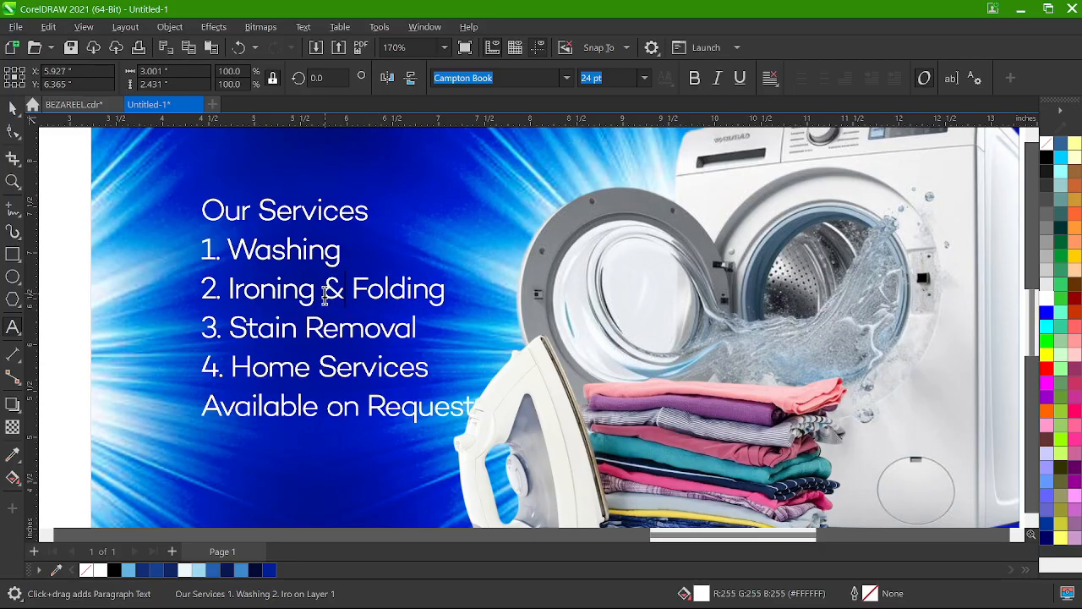
pyautogui.press('Escape')
# - Scale the services text block down to about 22.3 pt and tighten its line spacing
pyautogui.hotkey('ctrl', 'space')
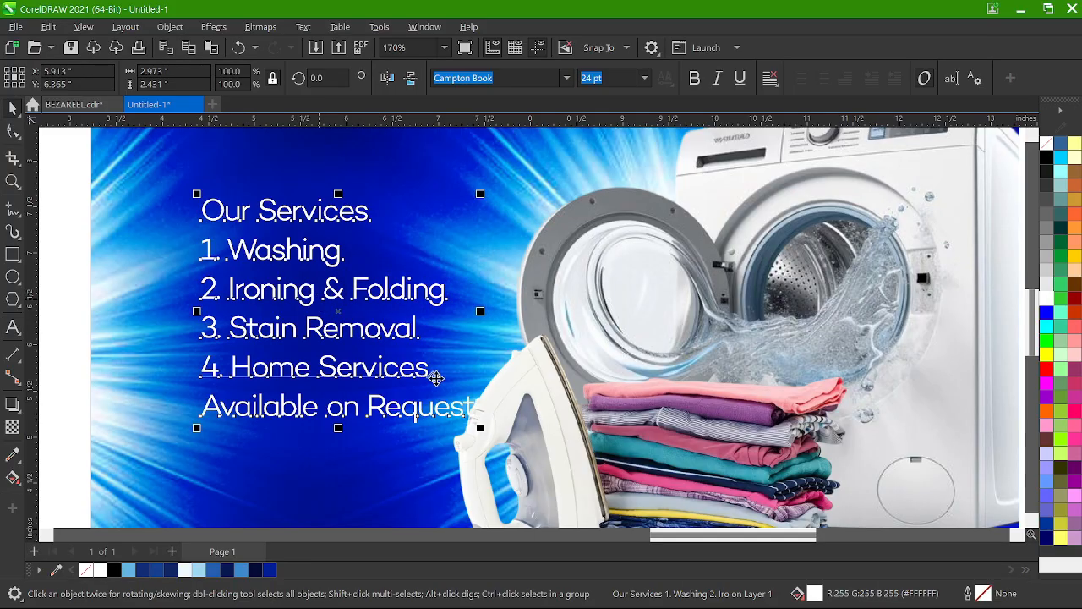
pyautogui.moveTo(480, 428); pyautogui.dragTo(462, 414)
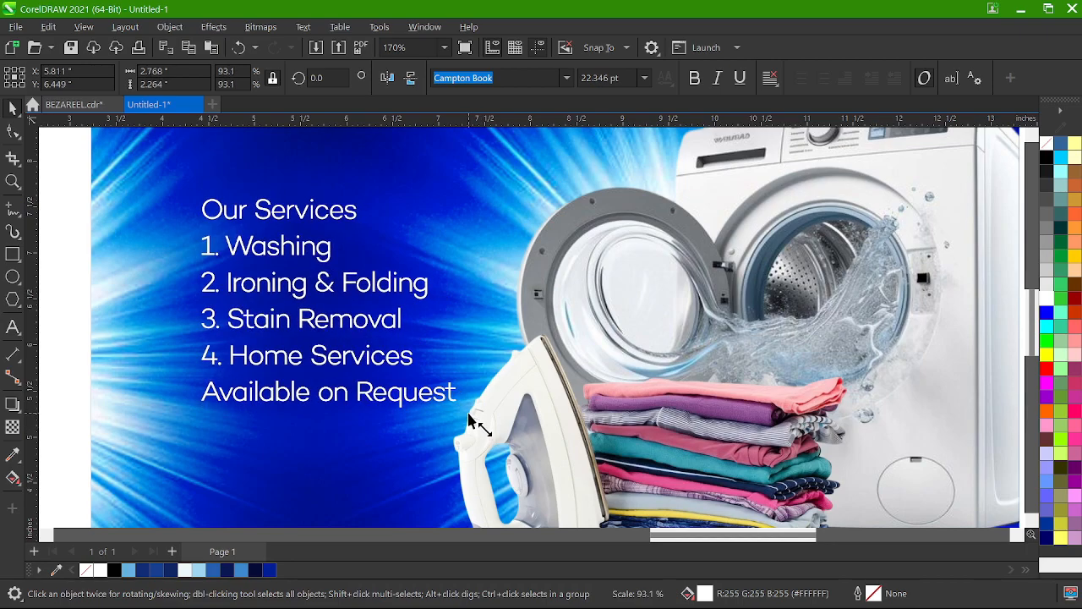
pyautogui.click(11, 132)
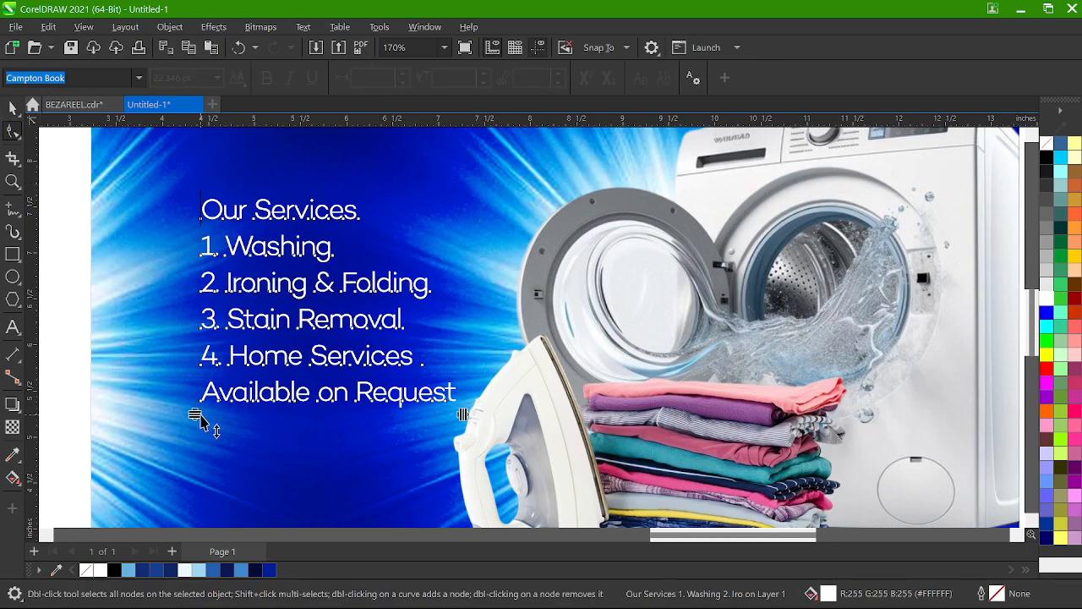
pyautogui.moveTo(200, 423); pyautogui.dragTo(200, 379)
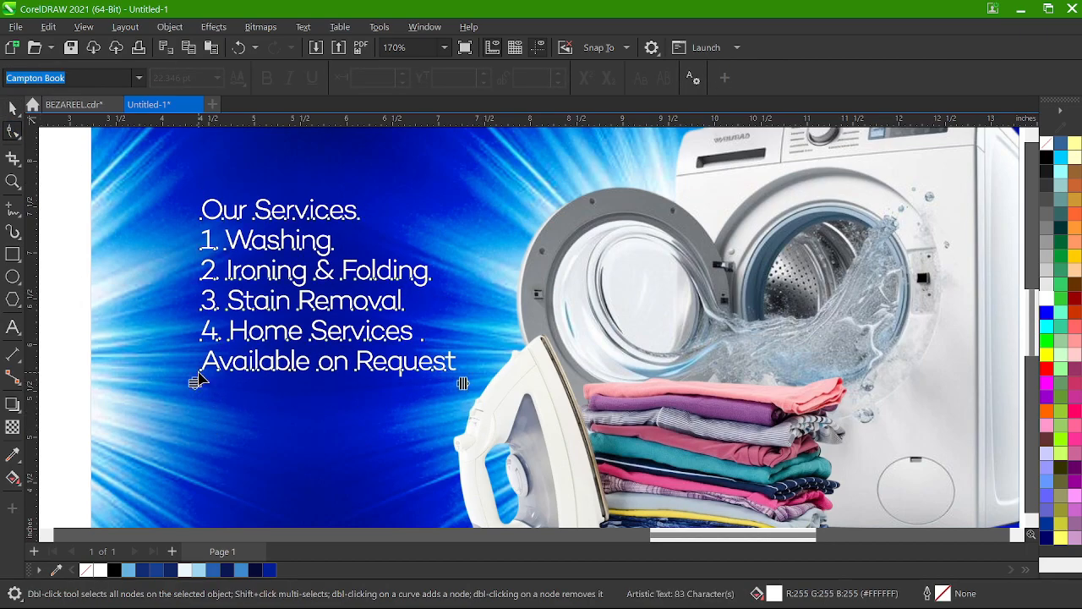
# - Delete the numbering and leading spaces from the Washing, Ironing & Folding, Stain Removal and Home Services lines
pyautogui.press('F8')
pyautogui.click(224, 246)
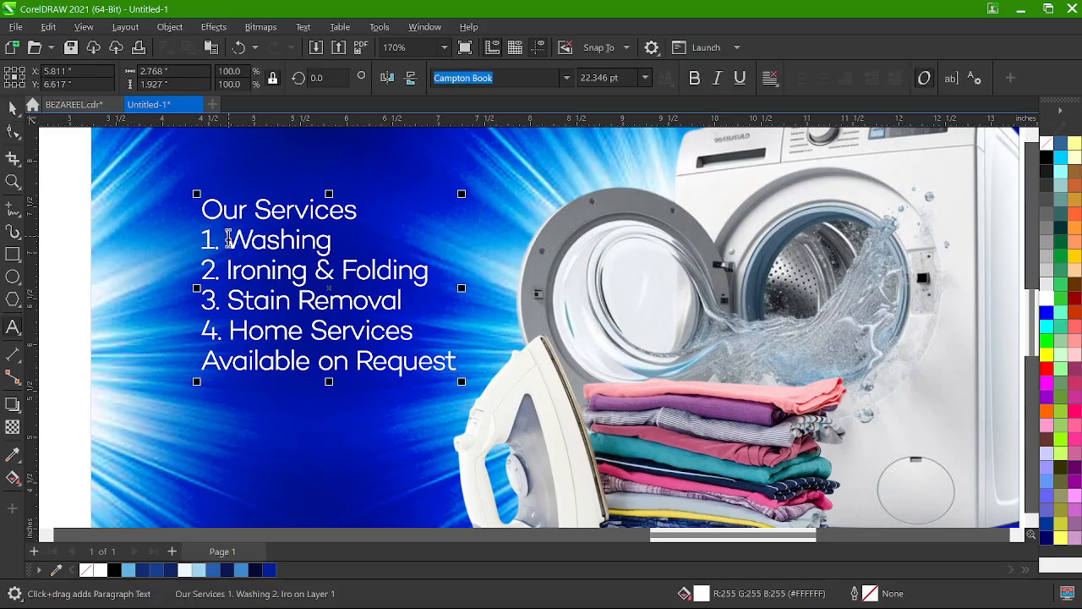
pyautogui.press('BackSpace')
pyautogui.press('BackSpace')
pyautogui.press('BackSpace')
pyautogui.click(227, 271)
pyautogui.press('BackSpace')
pyautogui.press('BackSpace')
pyautogui.press('BackSpace')
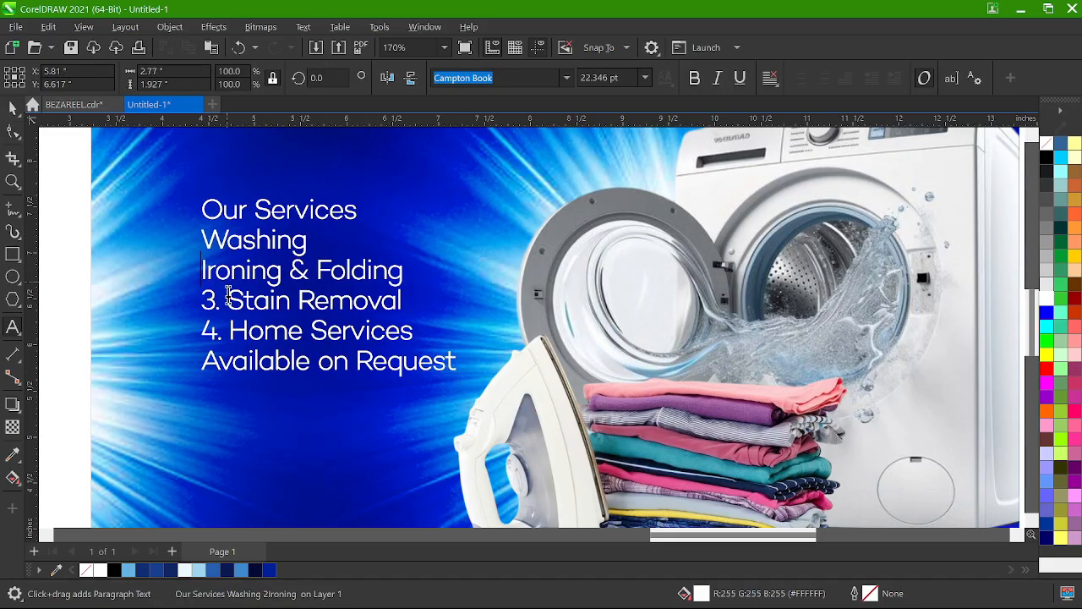
pyautogui.click(228, 301)
pyautogui.press('BackSpace')
pyautogui.press('BackSpace')
pyautogui.press('BackSpace')
pyautogui.click(225, 330)
pyautogui.press('BackSpace')
pyautogui.press('BackSpace')
pyautogui.press('BackSpace')
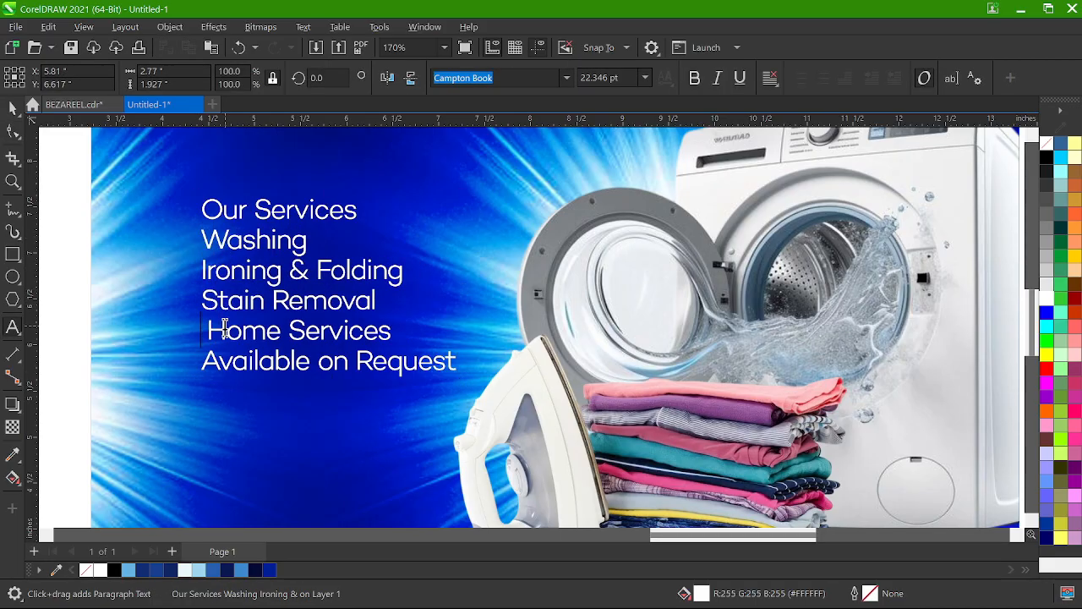
pyautogui.press('BackSpace')
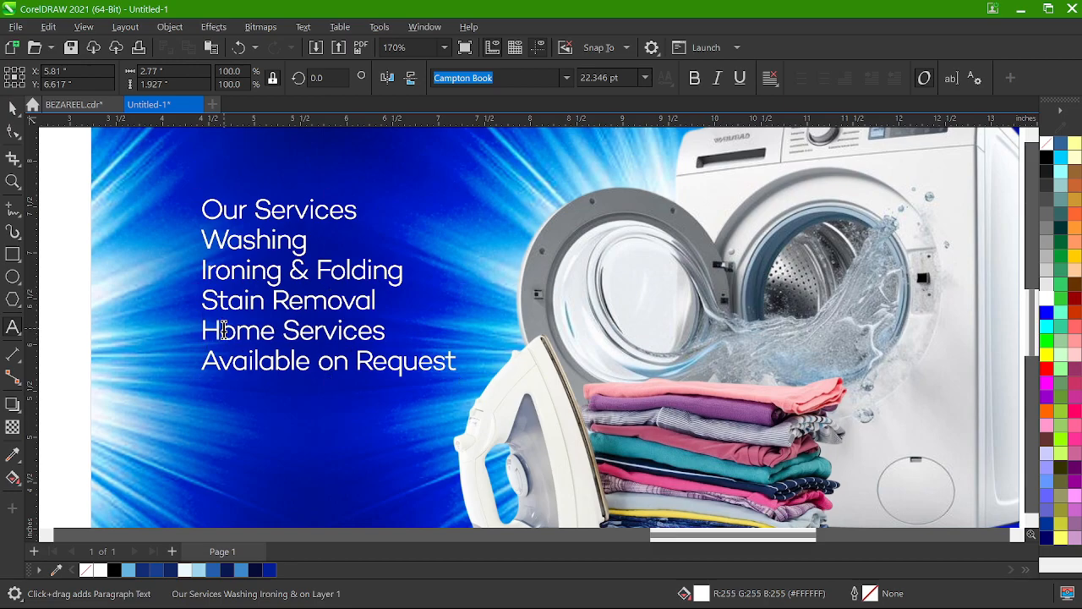
# - Break the services block into separate lines and combine the four service lines from Washing to Home Services into one text object
pyautogui.hotkey('ctrl', 'space')
pyautogui.hotkey('ctrl', 'k')
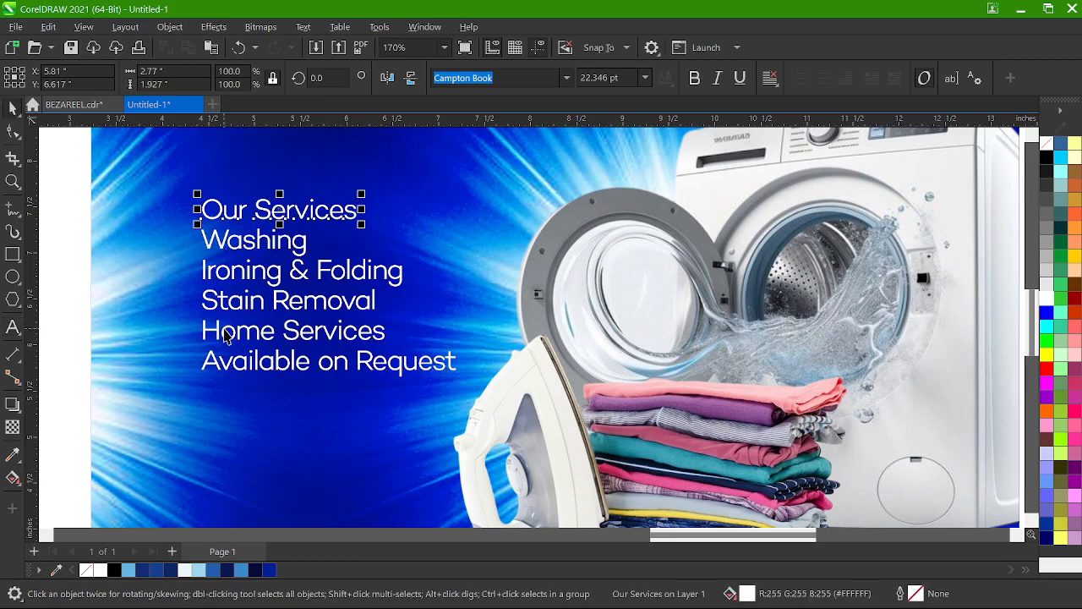
pyautogui.click(255, 238)
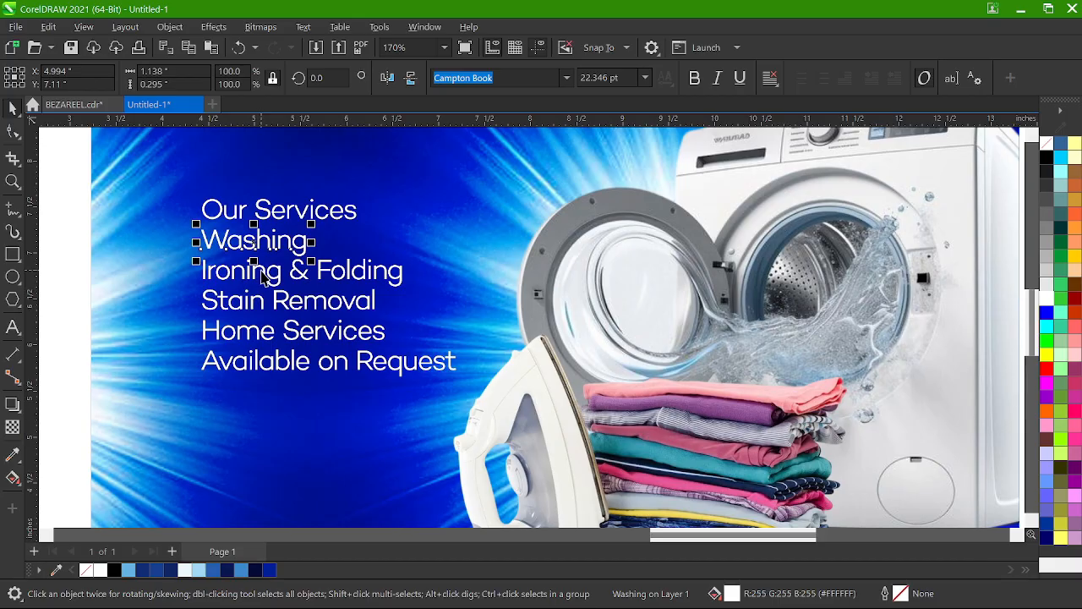
pyautogui.keyDown('shift'); pyautogui.click(264, 277); pyautogui.keyUp('shift')
pyautogui.keyDown('shift'); pyautogui.click(267, 304); pyautogui.keyUp('shift')
pyautogui.keyDown('shift'); pyautogui.click(266, 329); pyautogui.keyUp('shift')
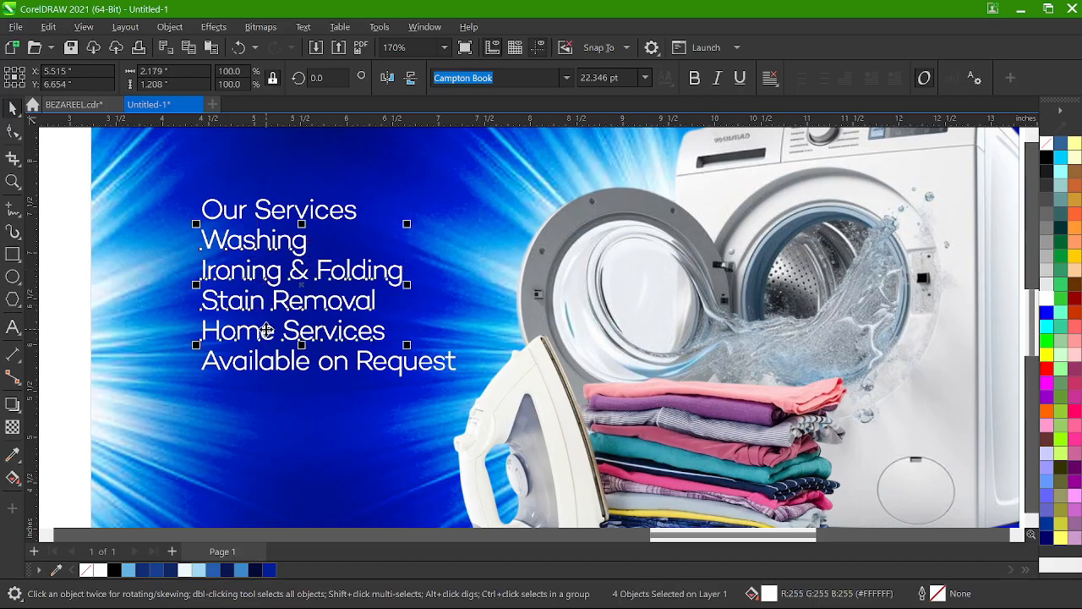
pyautogui.hotkey('ctrl', 'l')
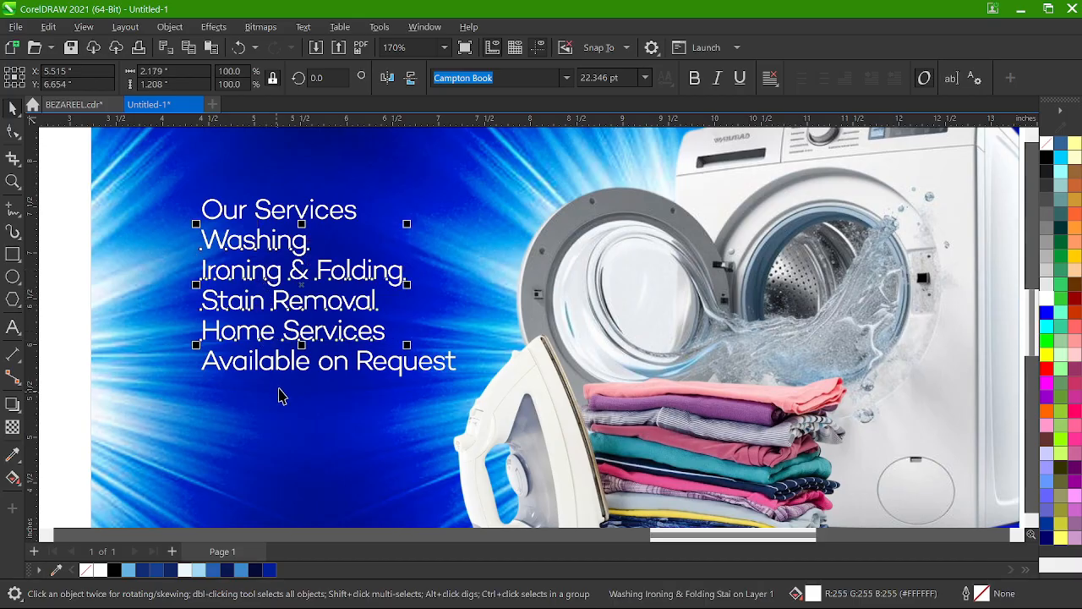
# - Scale the "Available on Request" line down to about 13.5 pt, keeping it directly beneath "Home Services"
pyautogui.click(288, 368)
pyautogui.click(297, 365)
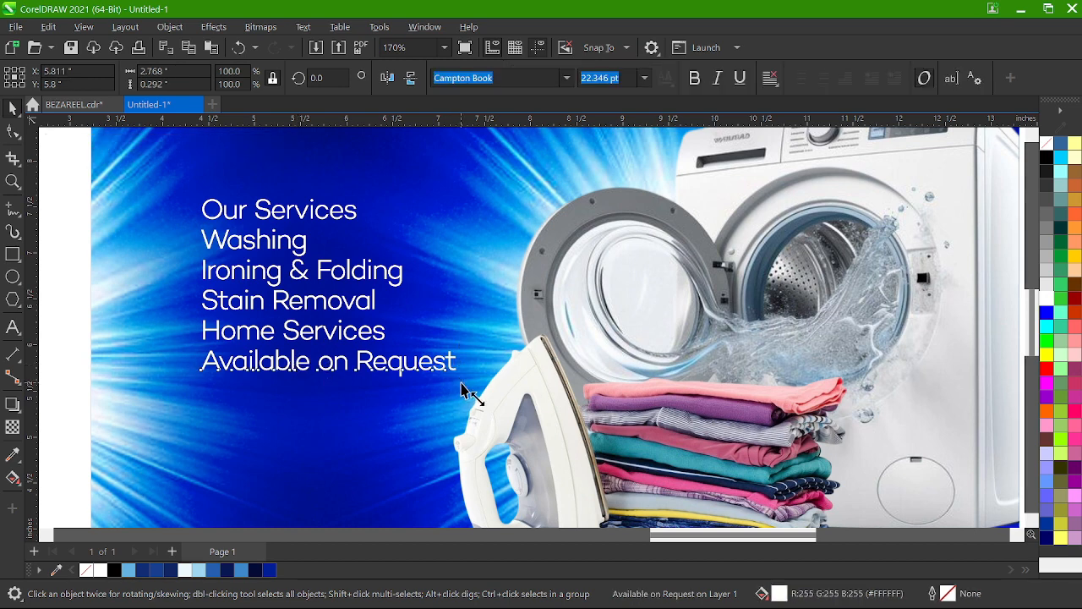
pyautogui.moveTo(461, 383); pyautogui.dragTo(420, 372)
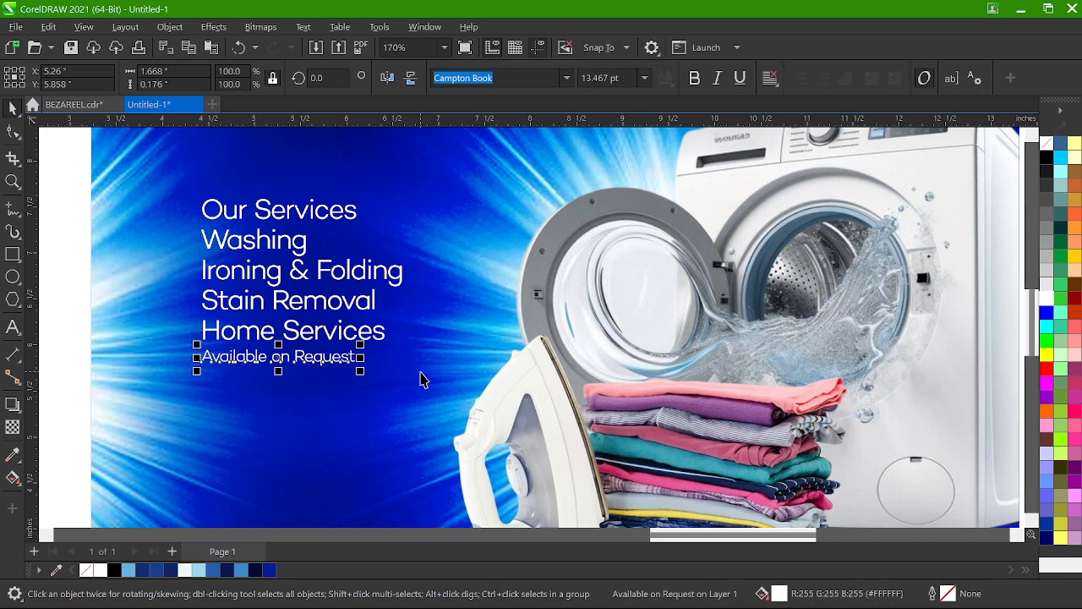
# - Set the font of the combined four-line service list to Campton SemiBold
pyautogui.click(309, 273)
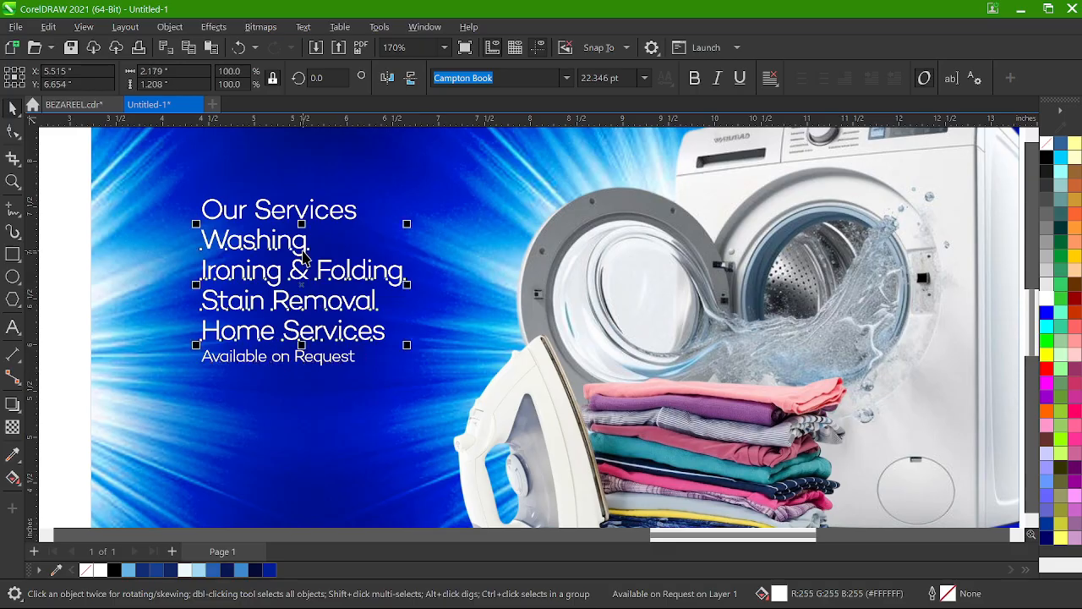
pyautogui.click(567, 77)
pyautogui.moveTo(550, 236)
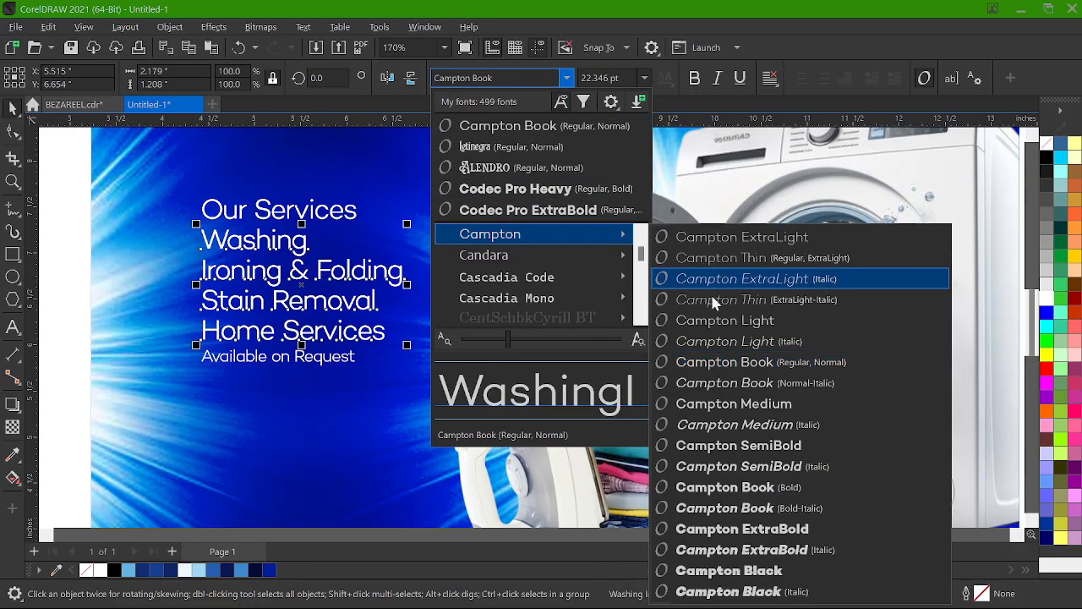
pyautogui.click(738, 446)
# - Enlarge the service list together with "Available on Request" to about 2.69 in wide and move both slightly right
pyautogui.keyDown('shift'); pyautogui.click(302, 359); pyautogui.keyUp('shift')
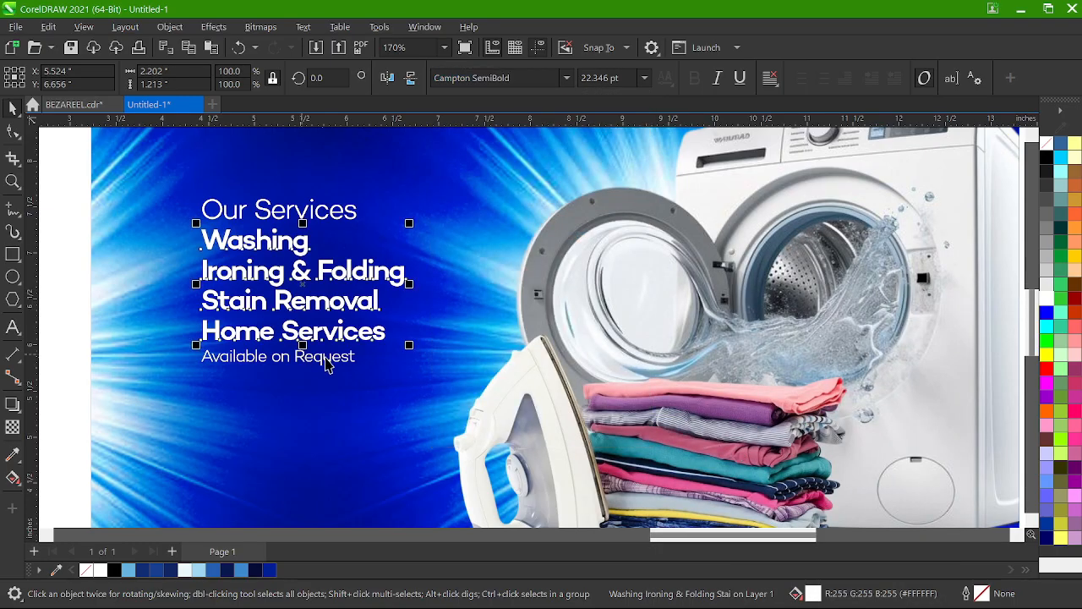
pyautogui.moveTo(412, 377); pyautogui.dragTo(458, 409)
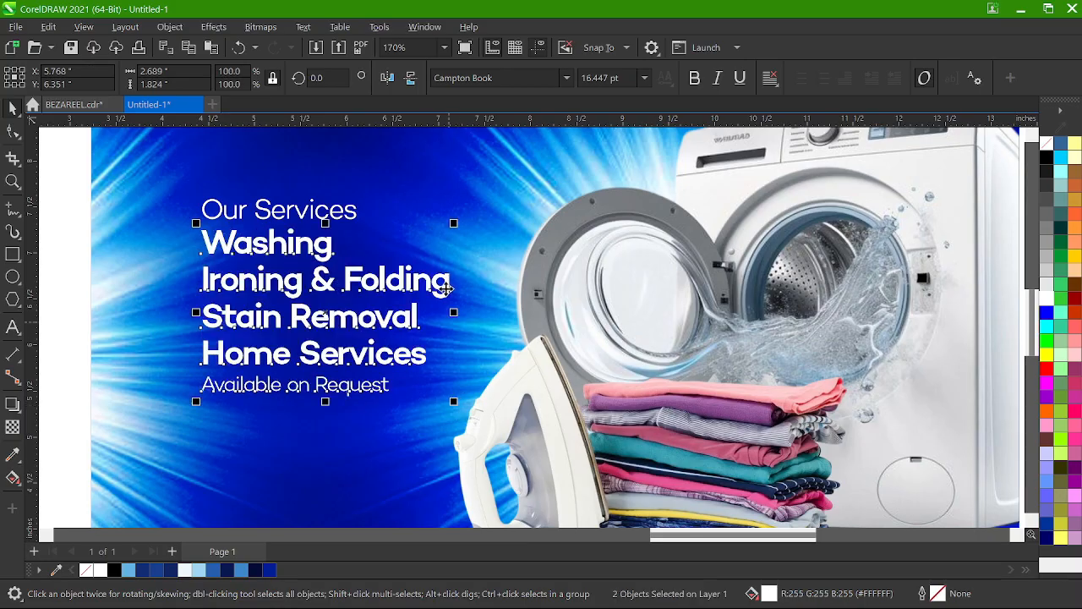
pyautogui.moveTo(442, 285); pyautogui.dragTo(454, 285)
pyautogui.scroll(-5, 382, 300)
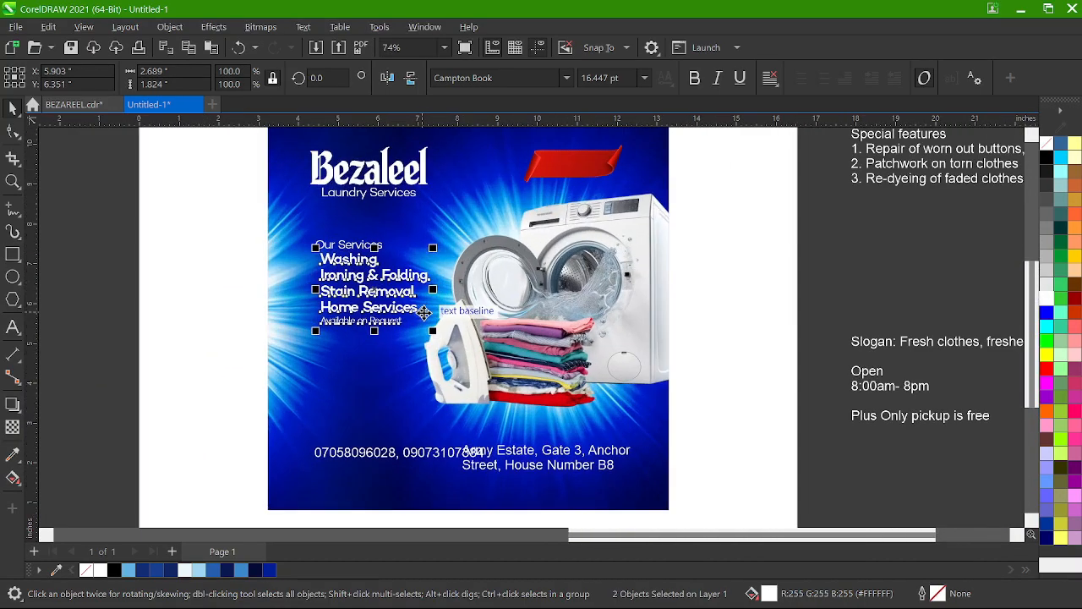
# - Move the "Our Services" heading above "Washing", roughly aligned with the list's start, and set its font size to 14 pt
pyautogui.click(748, 286)
pyautogui.scroll(5, 351, 264)
pyautogui.click(351, 265)
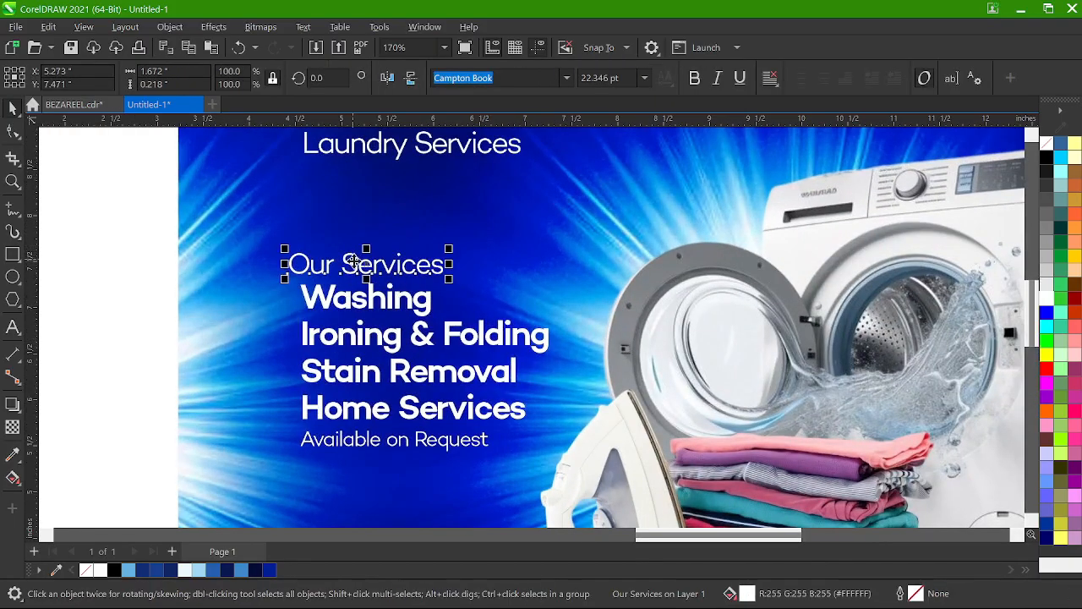
pyautogui.moveTo(351, 264); pyautogui.dragTo(370, 257)
pyautogui.click(644, 78)
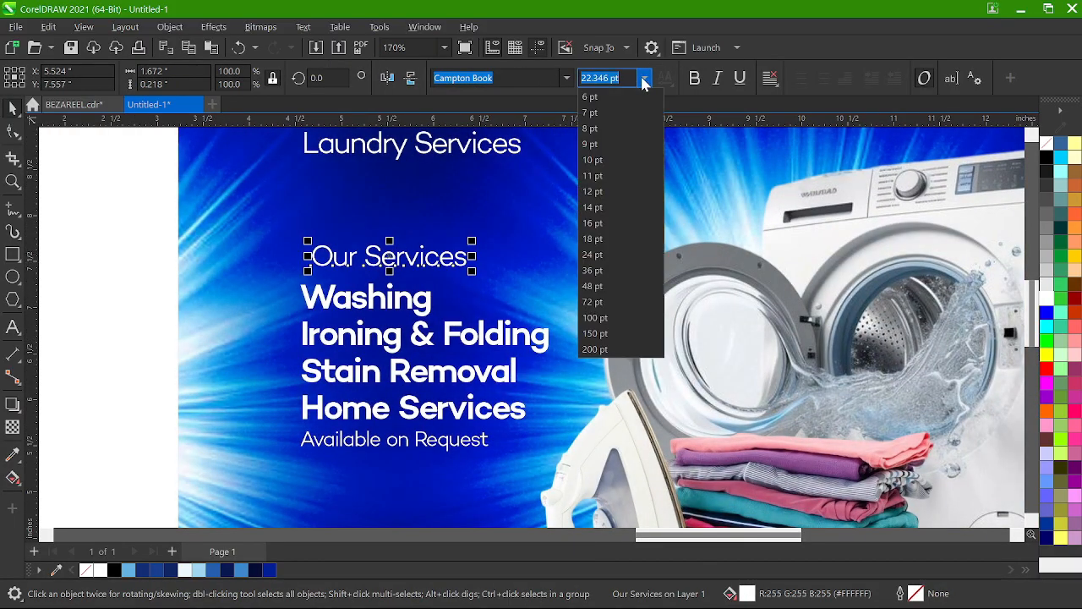
pyautogui.click(599, 208)
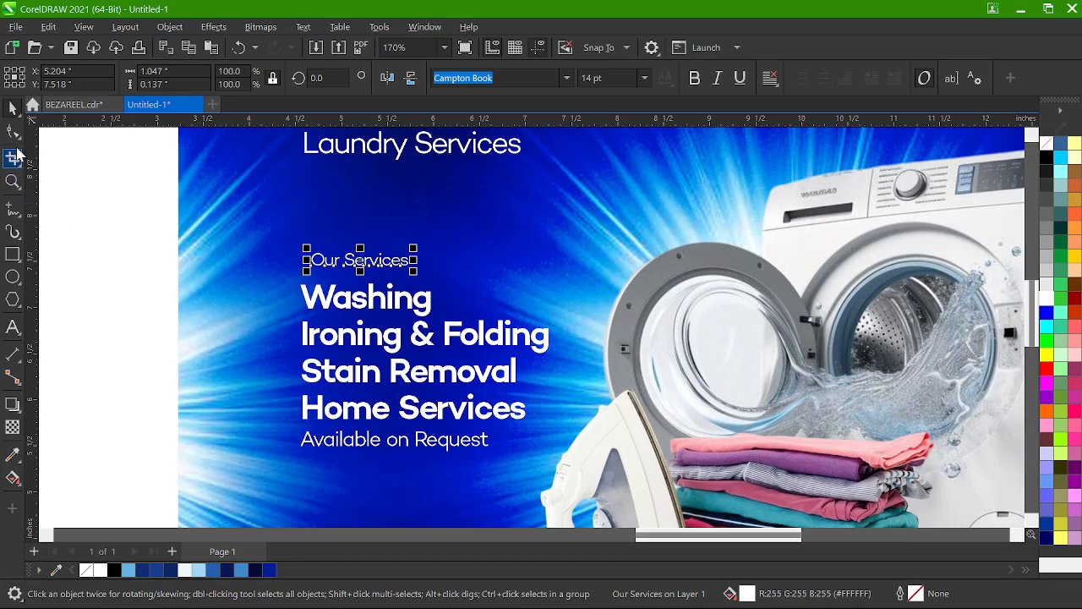
# - Change the case of the "Our Services" heading to UPPERCASE
pyautogui.press('F8')
pyautogui.hotkey('ctrl', 'a')
pyautogui.hotkey('shift', 'F3')
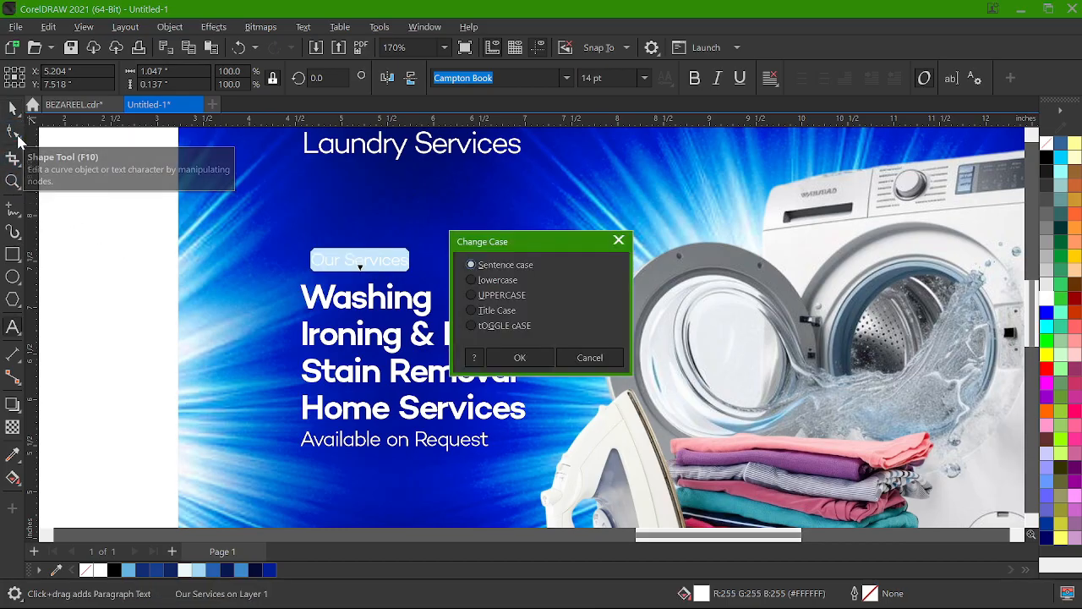
pyautogui.press('Down')
pyautogui.press('Return')
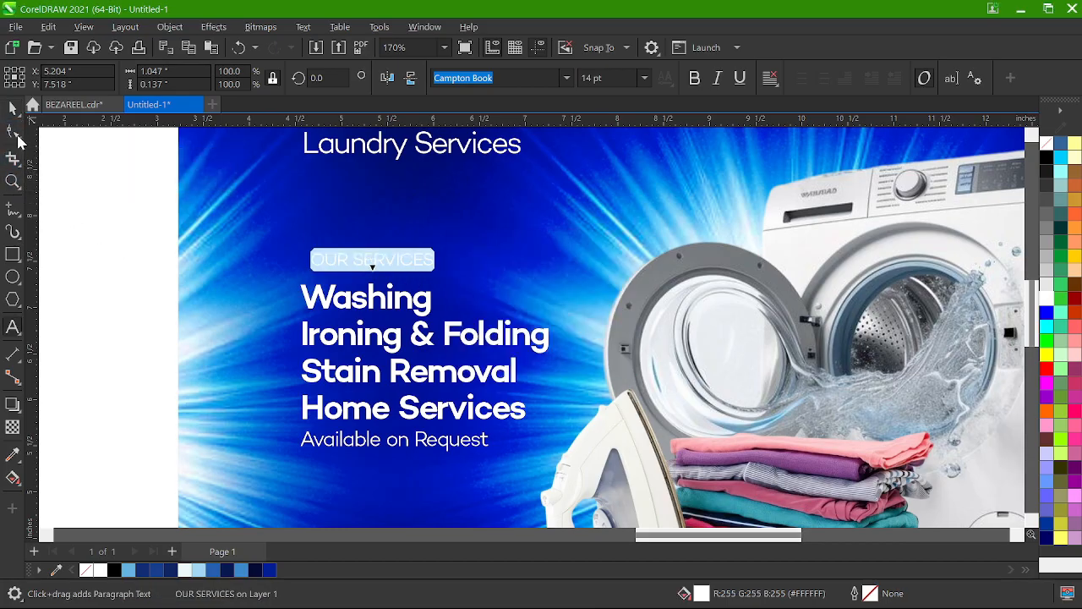
pyautogui.hotkey('ctrl', 'space')
# - Nudge the "OUR SERVICES" heading down slightly so it sits closer to "Washing"
pyautogui.scroll(2, 294, 269)
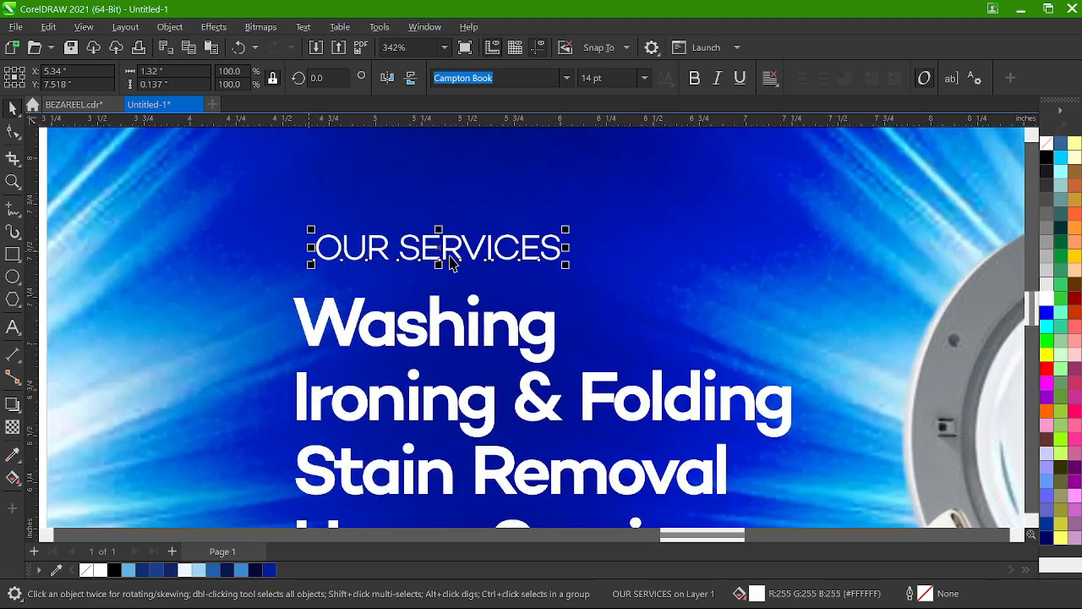
pyautogui.scroll(-1, 450, 220)
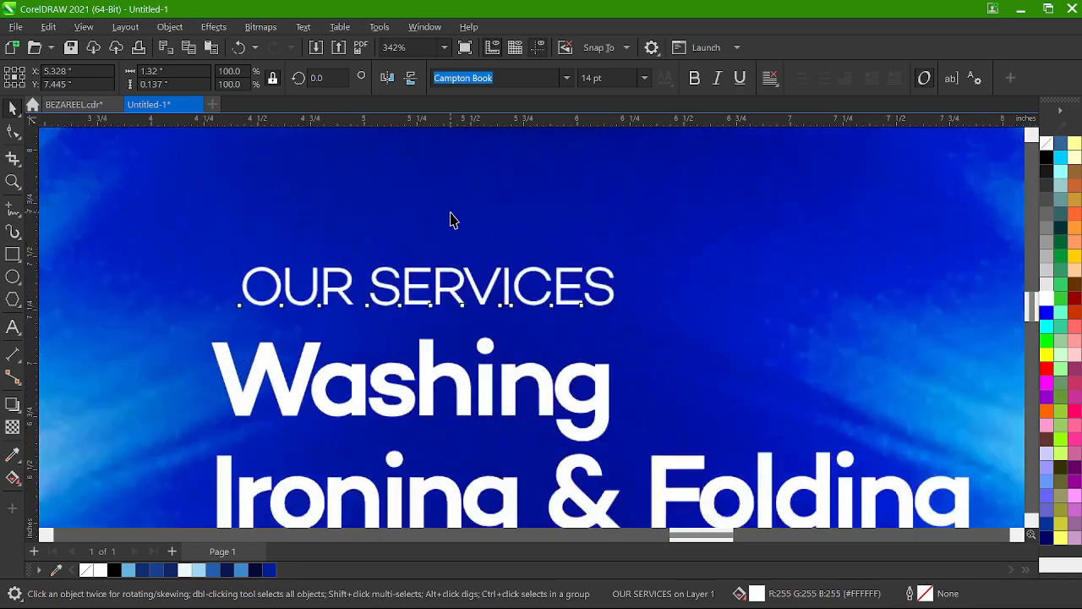
pyautogui.scroll(-6, 451, 220)
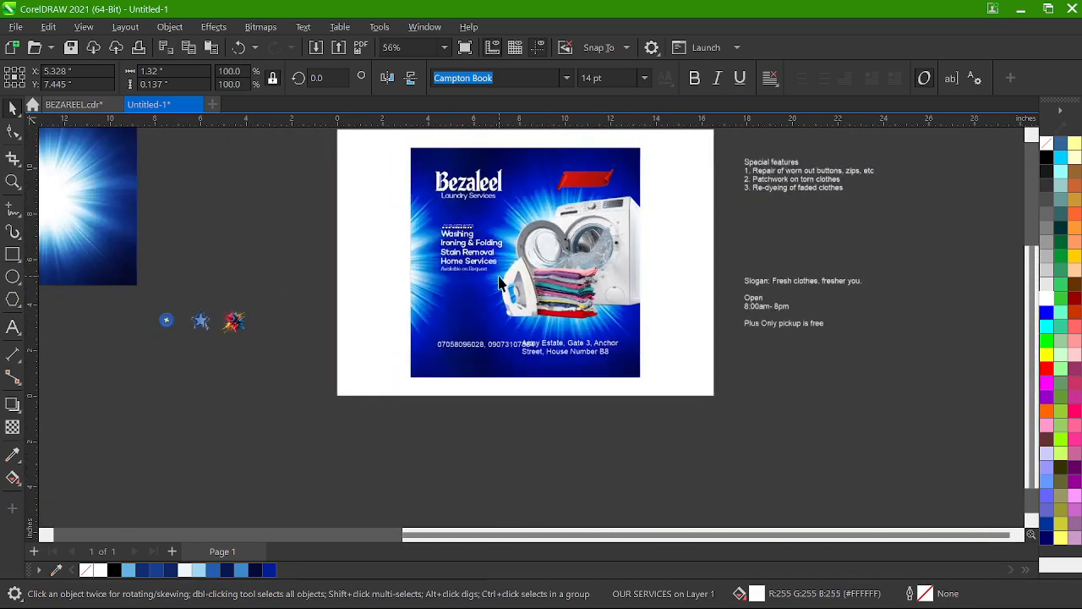
pyautogui.scroll(2, 501, 284)
pyautogui.click(715, 260)
# - Examine the remaining brief texts beside the page, including the special features, slogan and opening hours
pyautogui.scroll(-2, 715, 348)
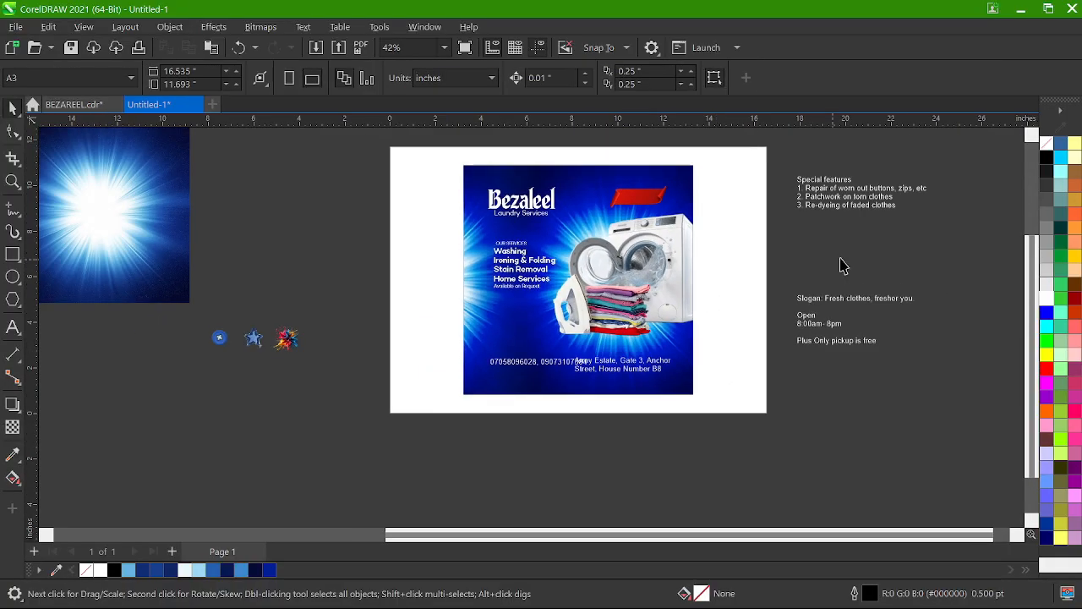
pyautogui.scroll(2, 906, 280)
pyautogui.scroll(1, 906, 284)
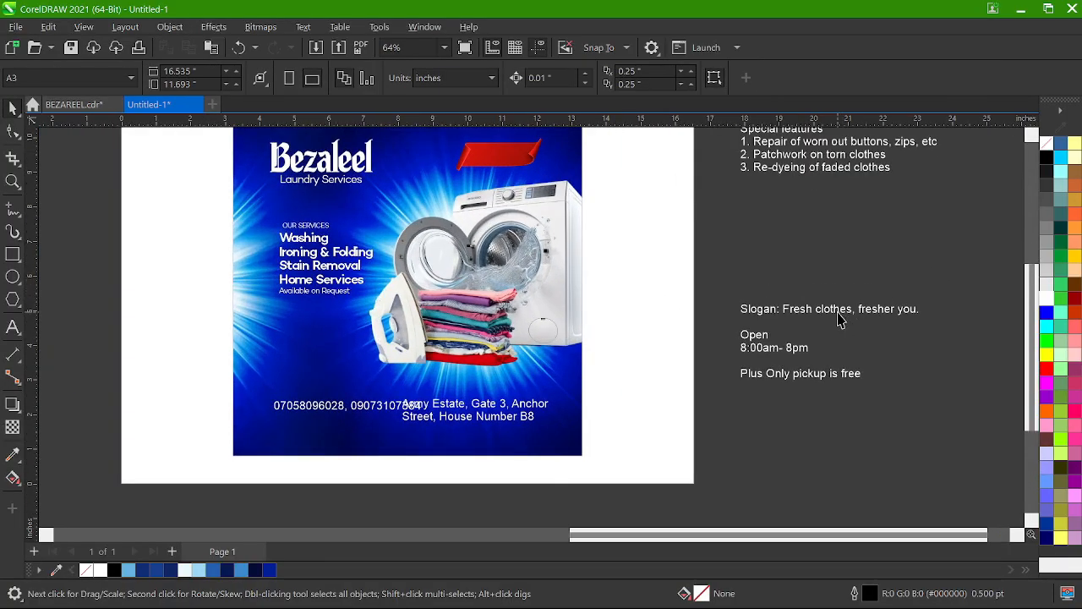
pyautogui.click(790, 315)
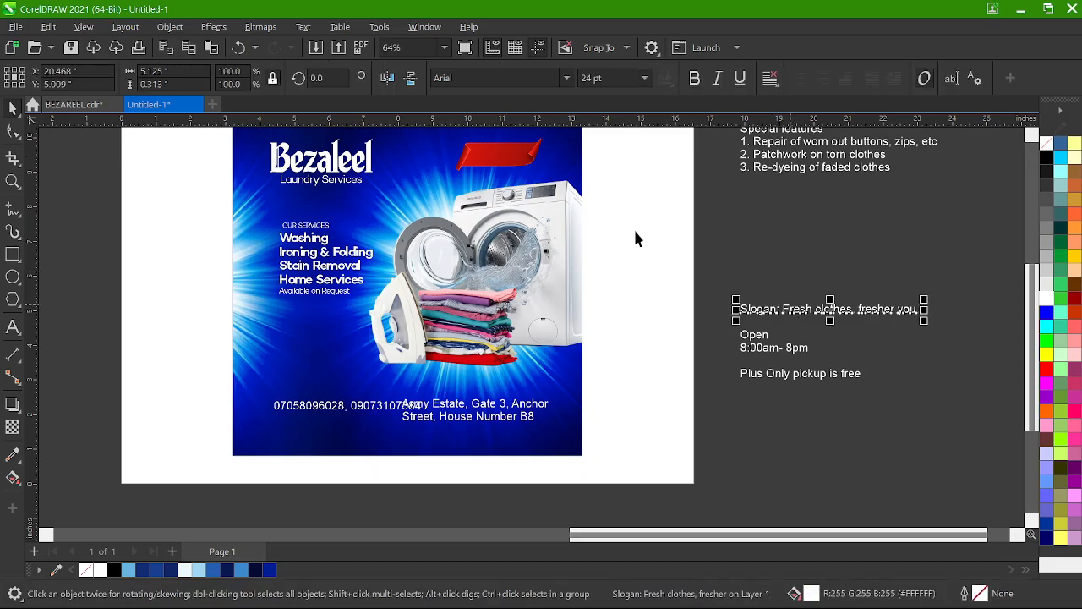
pyautogui.click(817, 144)
pyautogui.click(816, 156)
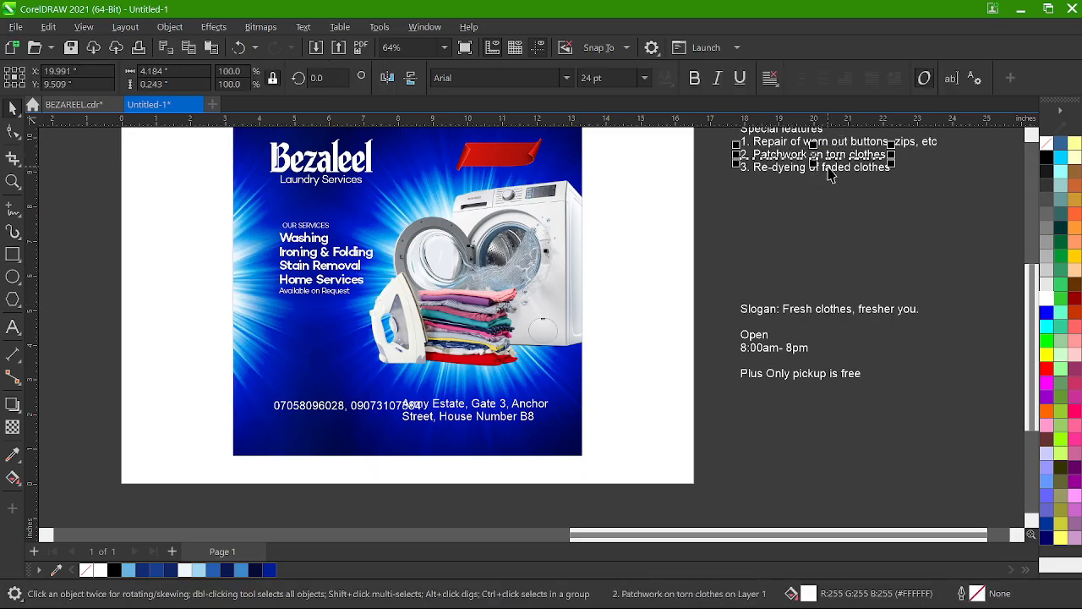
pyautogui.click(804, 203)
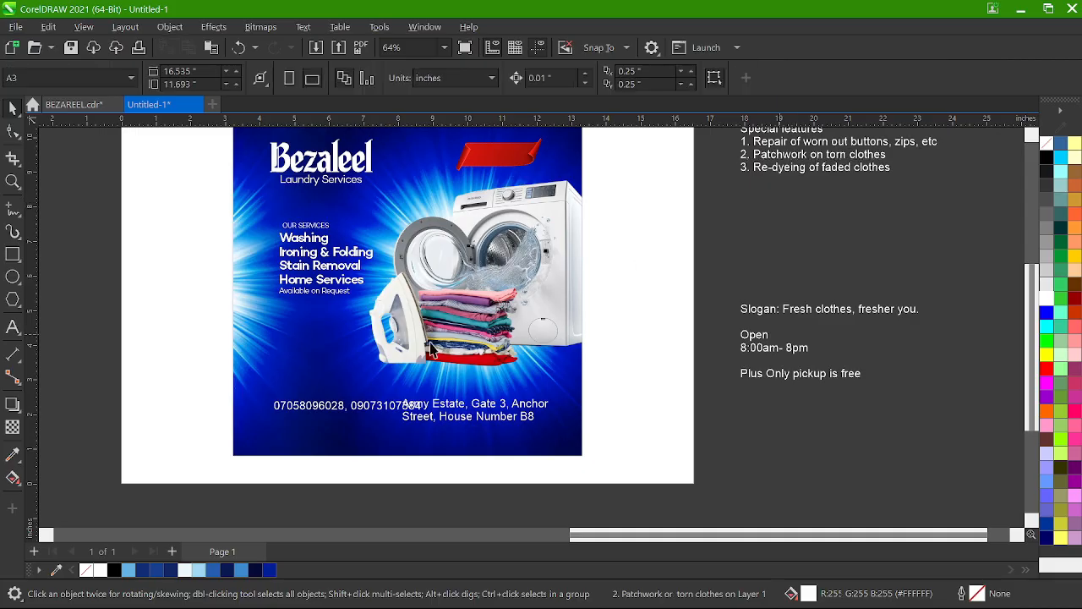
# - Draw a rectangle about 7.86 in wide above the contact texts, stretch it to about 1.58 in high, and centre it horizontally on the flyer
pyautogui.click(13, 254)
pyautogui.scroll(1, 275, 366)
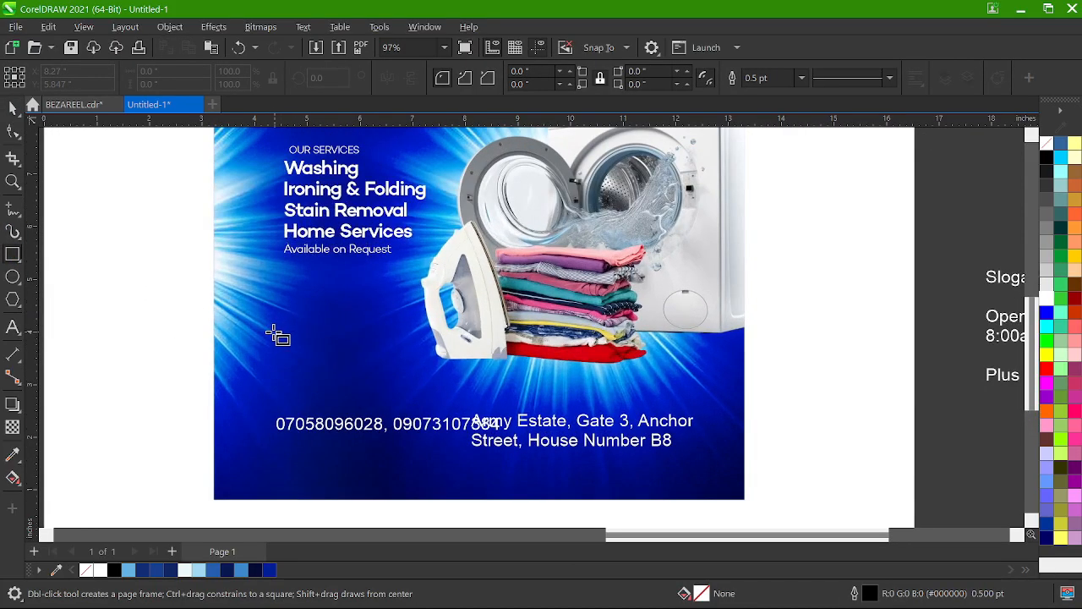
pyautogui.moveTo(269, 330); pyautogui.dragTo(689, 405)
pyautogui.press('space')
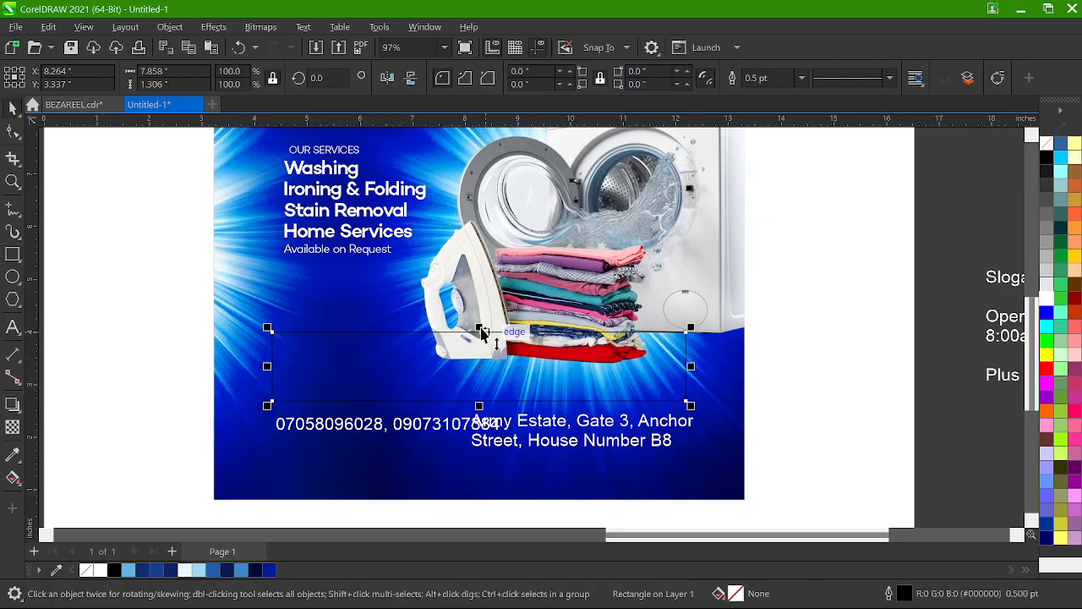
pyautogui.moveTo(480, 328); pyautogui.dragTo(480, 314)
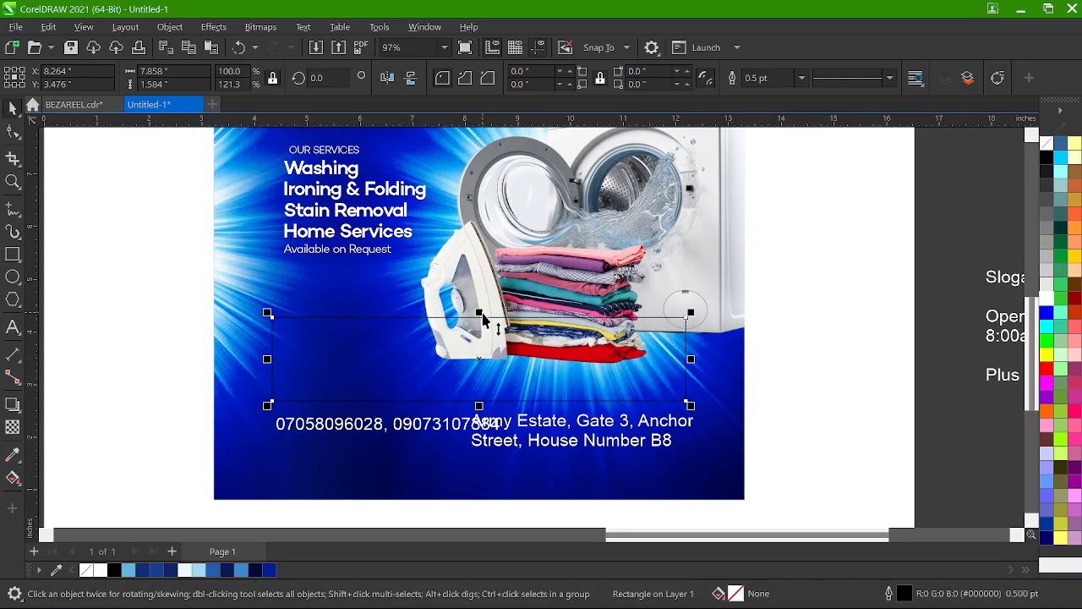
pyautogui.keyDown('shift'); pyautogui.click(710, 298); pyautogui.keyUp('shift')
pyautogui.click(620, 351)
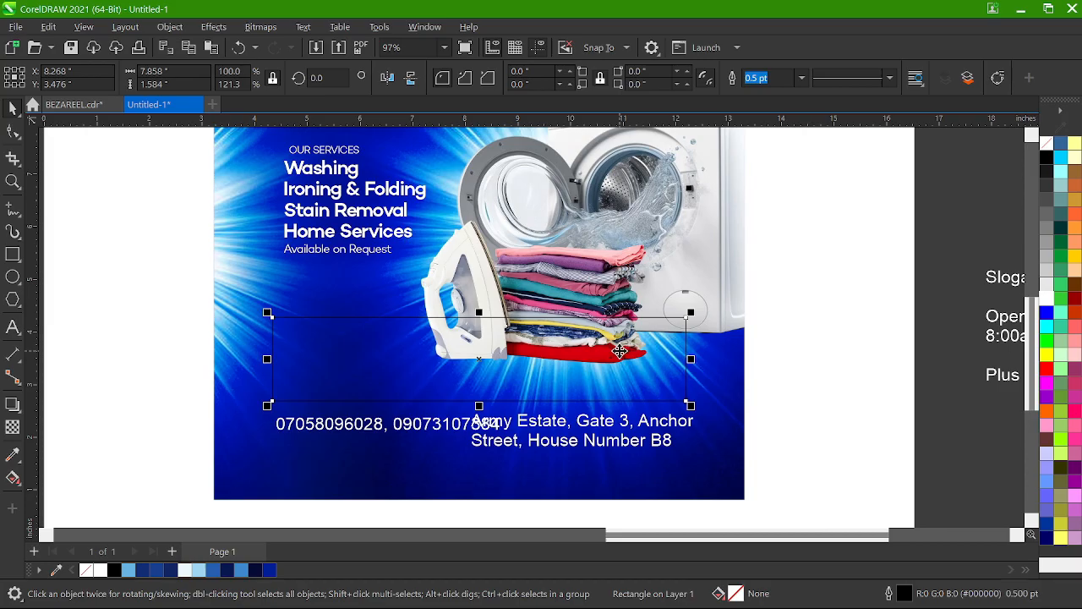
# - Round all the rectangle's corners to a radius of about 0.27 in
pyautogui.press('F10')
pyautogui.moveTo(686, 319); pyautogui.dragTo(691, 334)
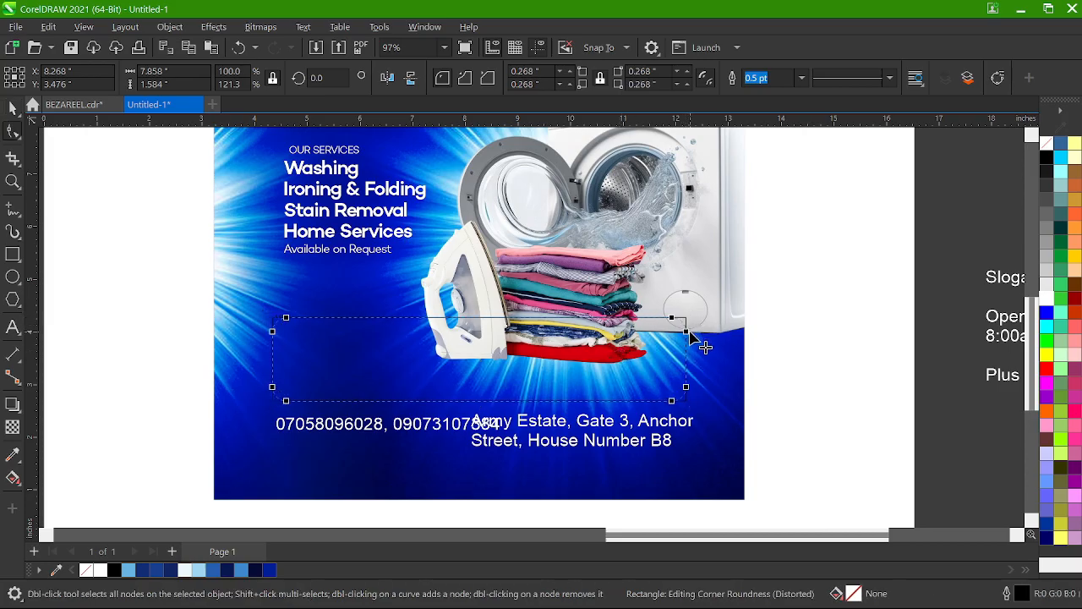
pyautogui.press('space')
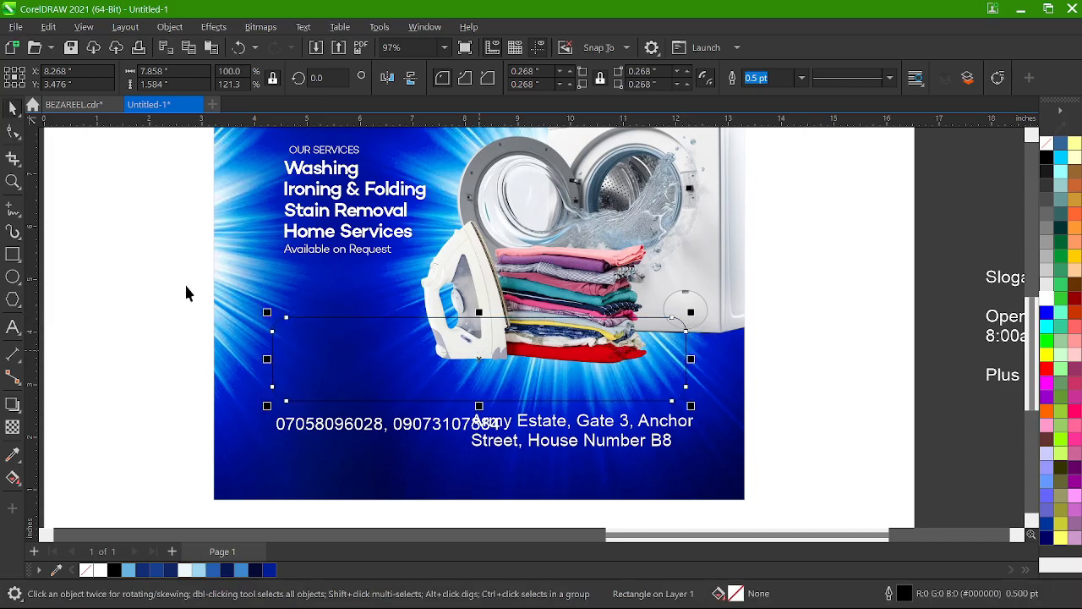
pyautogui.press('F10')
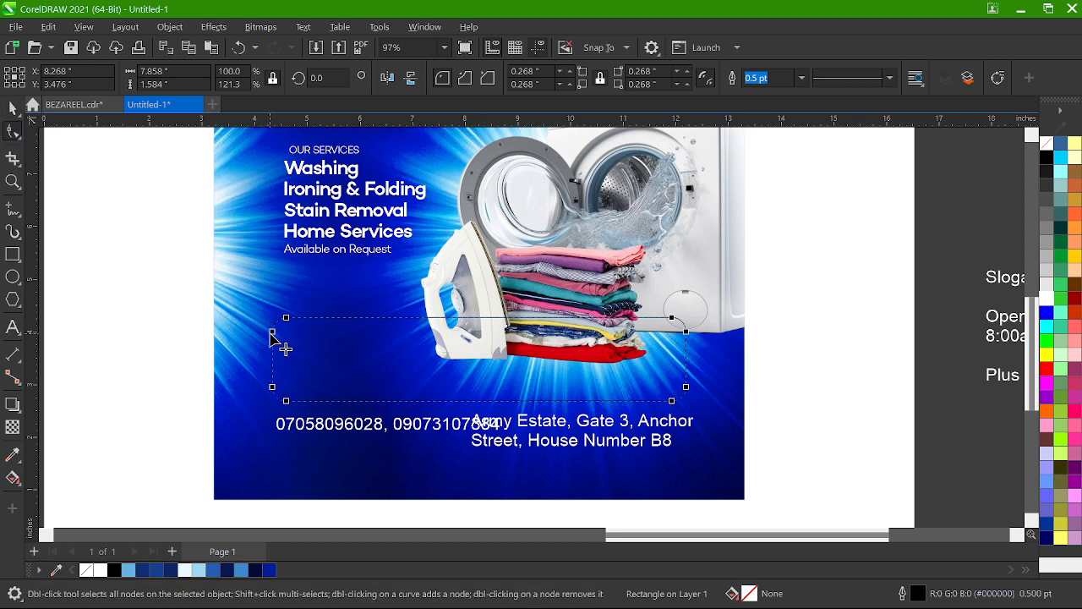
pyautogui.press('space')
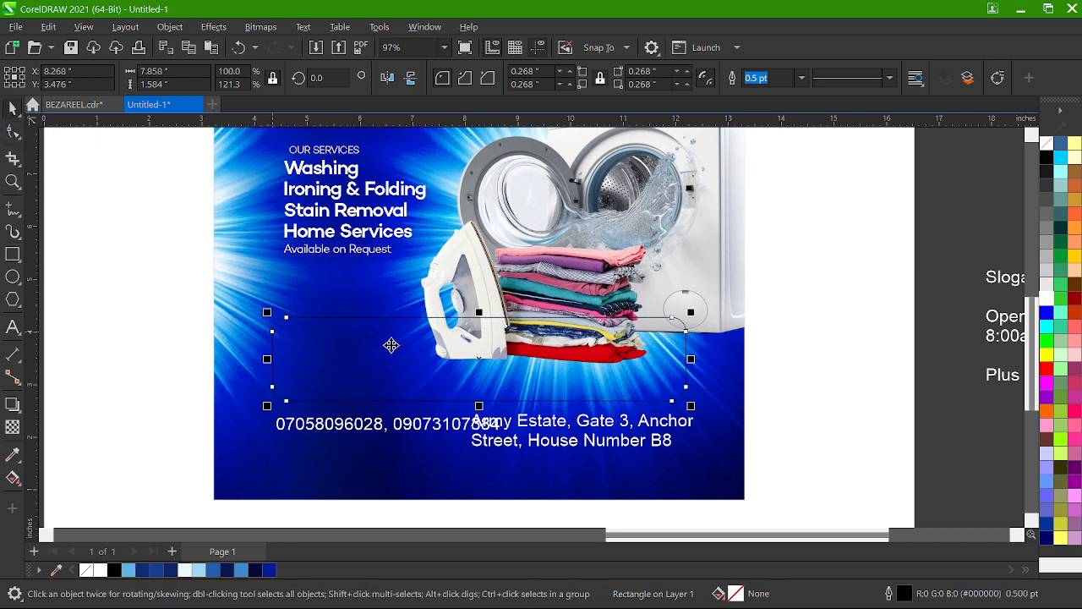
# - Fill the rounded rectangle with white, remove its outline, and shift it slightly up, centred horizontally on the flyer
pyautogui.click(1046, 299)
pyautogui.click(800, 82)
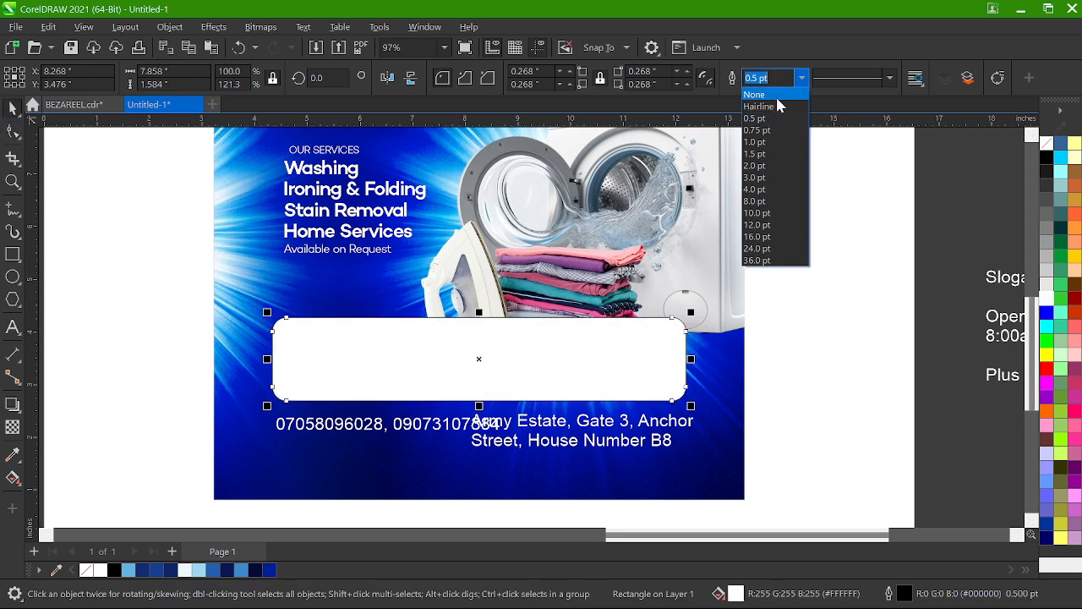
pyautogui.click(761, 94)
pyautogui.moveTo(521, 356); pyautogui.dragTo(523, 350)
pyautogui.scroll(-2, 523, 349)
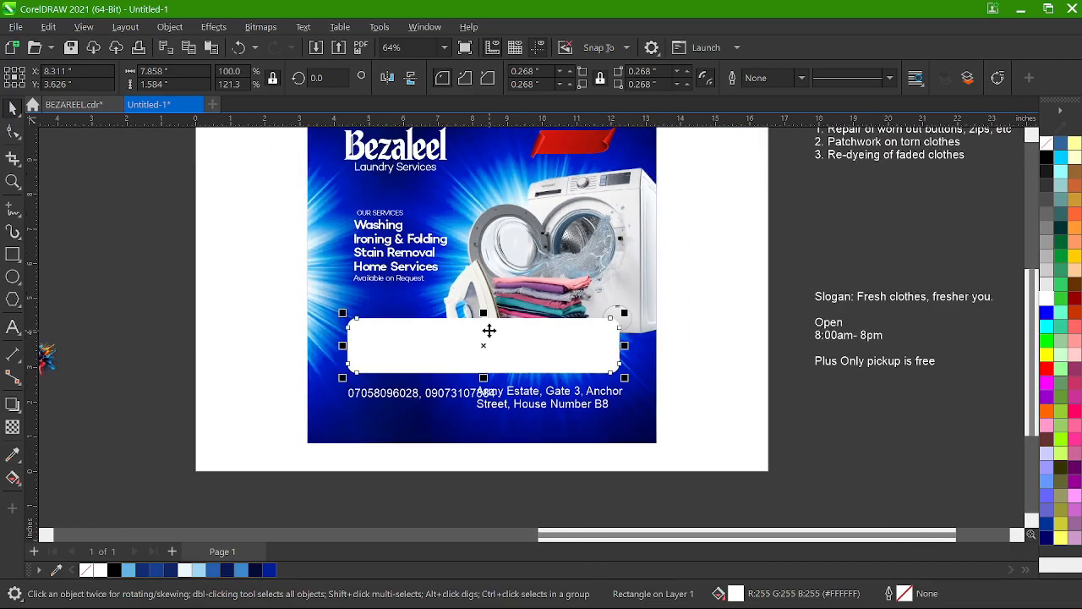
pyautogui.keyDown('shift'); pyautogui.click(435, 429); pyautogui.keyUp('shift')
# - Set the address text to Campton SemiBold at 16 pt and move it right, clear of the phone numbers
pyautogui.click(550, 397)
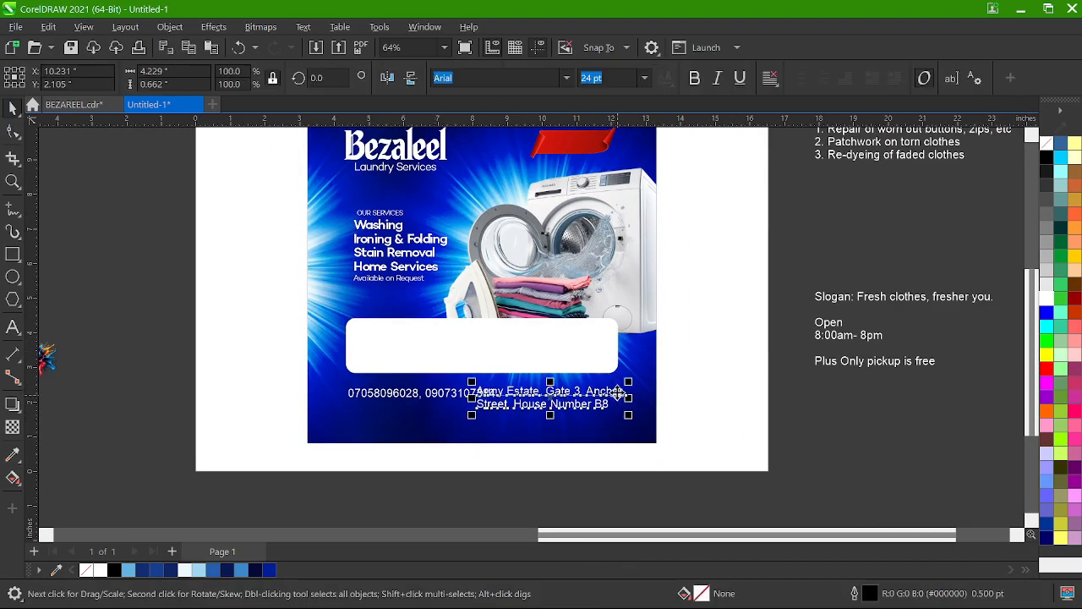
pyautogui.click(566, 78)
pyautogui.click(533, 131)
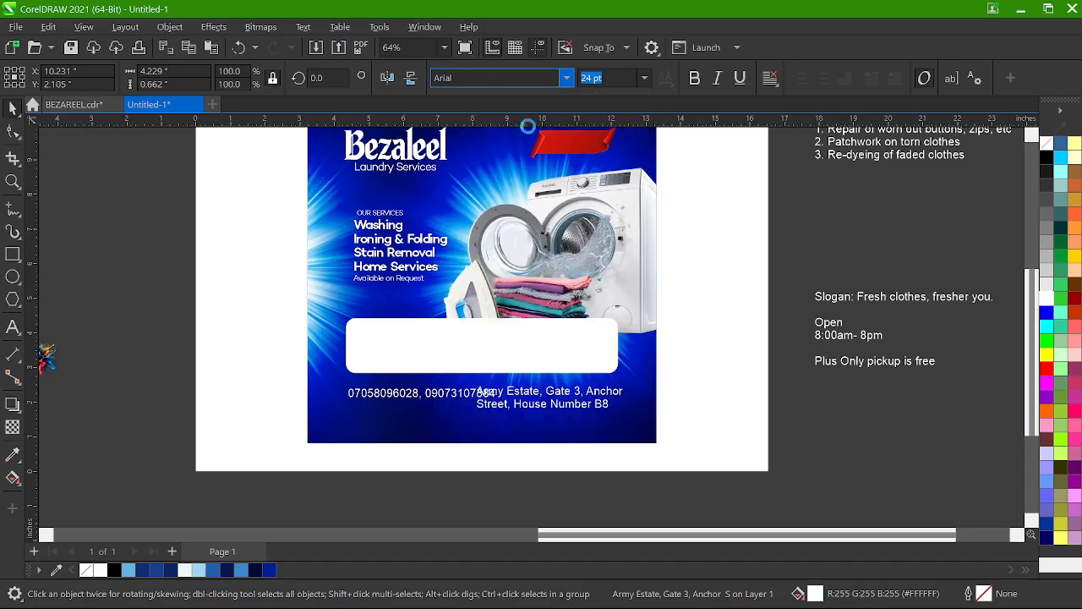
pyautogui.scroll(2, 606, 349)
pyautogui.click(646, 78)
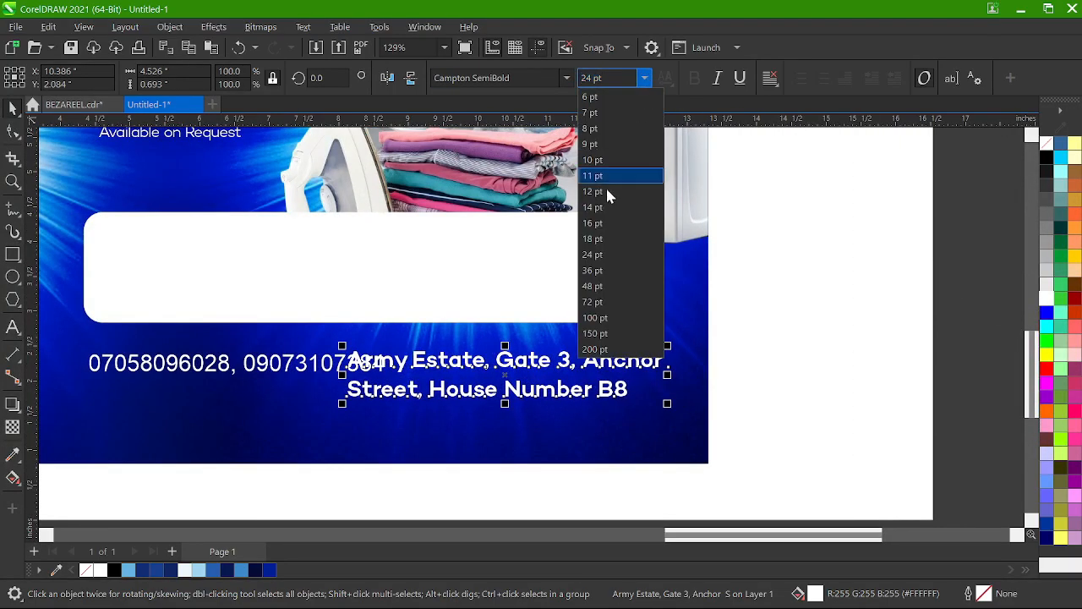
pyautogui.click(605, 225)
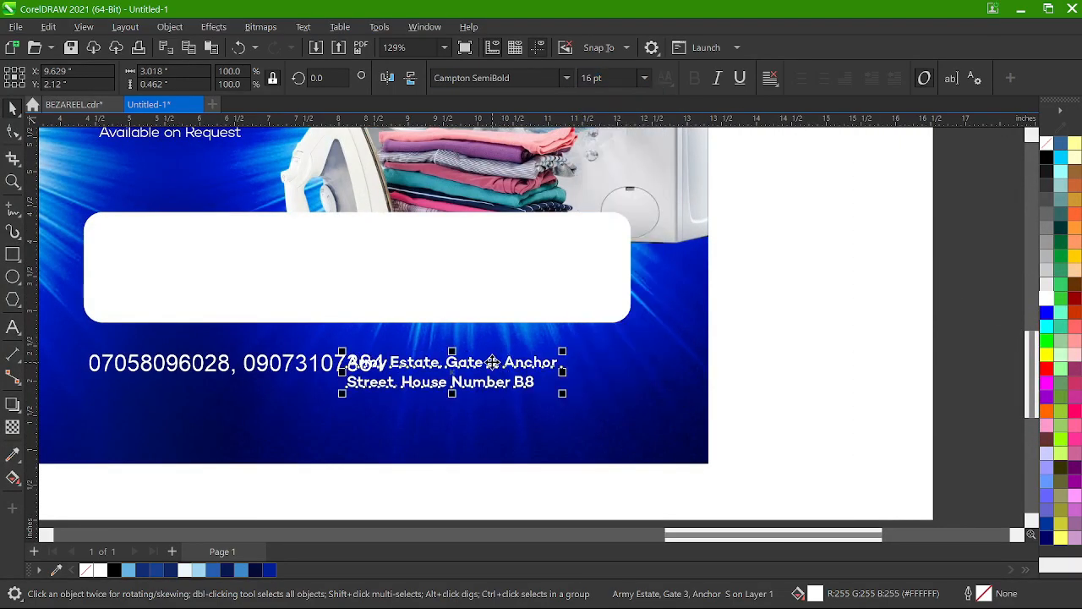
pyautogui.moveTo(492, 362); pyautogui.dragTo(562, 366)
# - Tighten the character spacing and line spacing of the two-line address text
pyautogui.scroll(2, 565, 380)
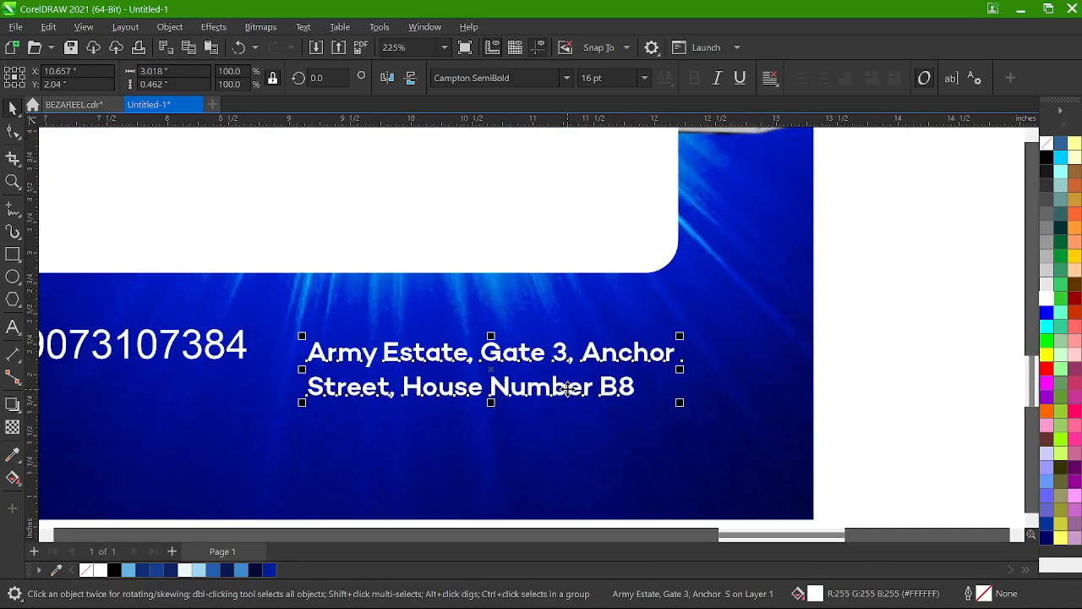
pyautogui.press('F10')
pyautogui.moveTo(684, 404); pyautogui.dragTo(646, 414)
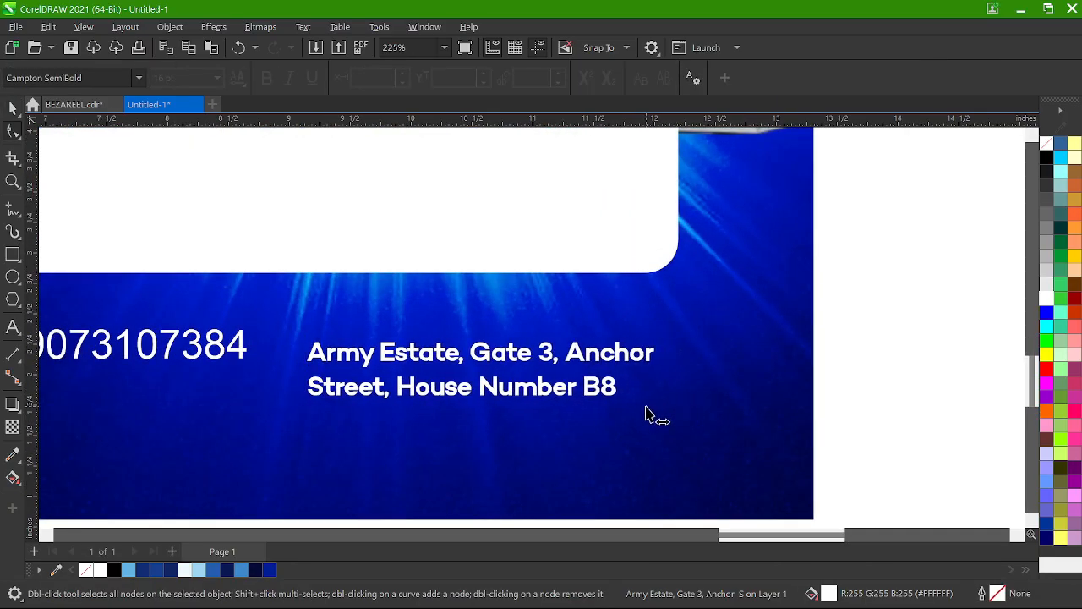
pyautogui.moveTo(302, 404)
pyautogui.mouseDown()
pyautogui.moveTo(309, 398)
pyautogui.moveTo(299, 394)
pyautogui.mouseUp()
pyautogui.scroll(-3, 677, 392)
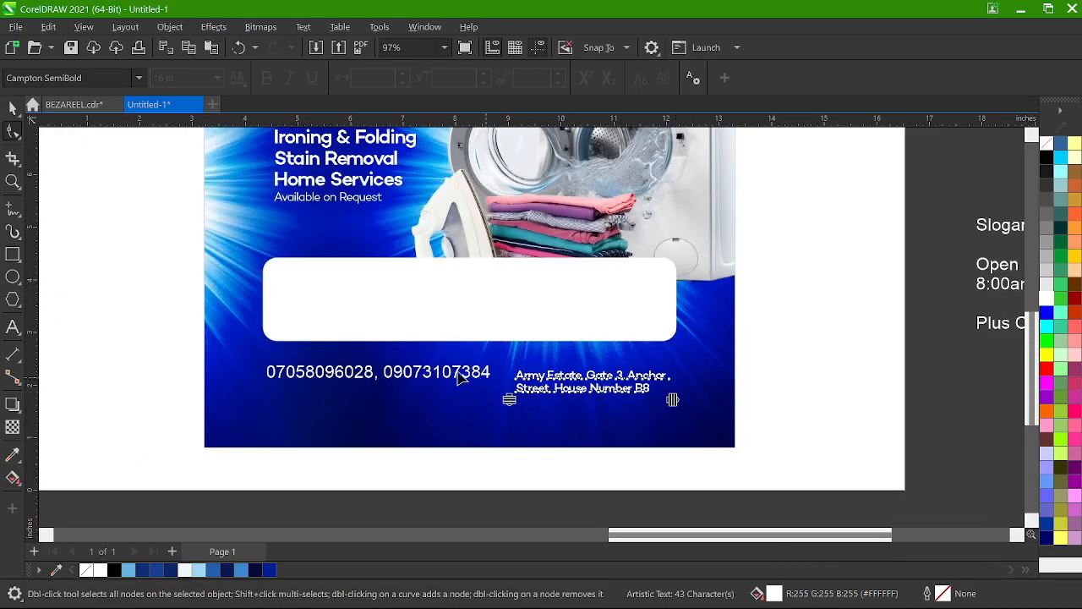
pyautogui.press('space')
# - Set the phone numbers text to Campton SemiBold at 16 pt
pyautogui.click(429, 370)
pyautogui.click(548, 83)
pyautogui.click(550, 120)
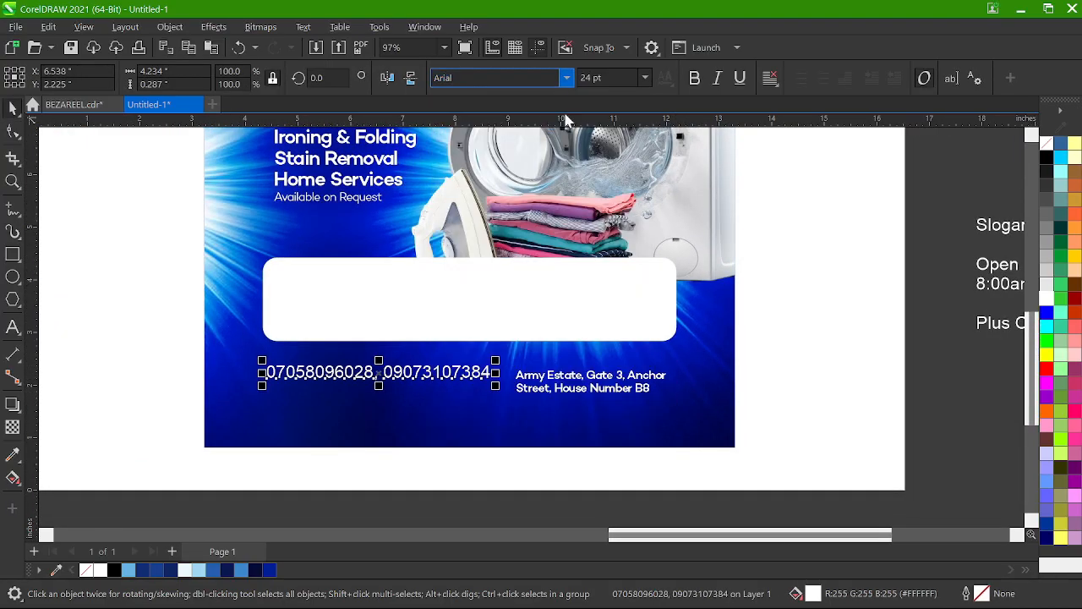
pyautogui.click(645, 78)
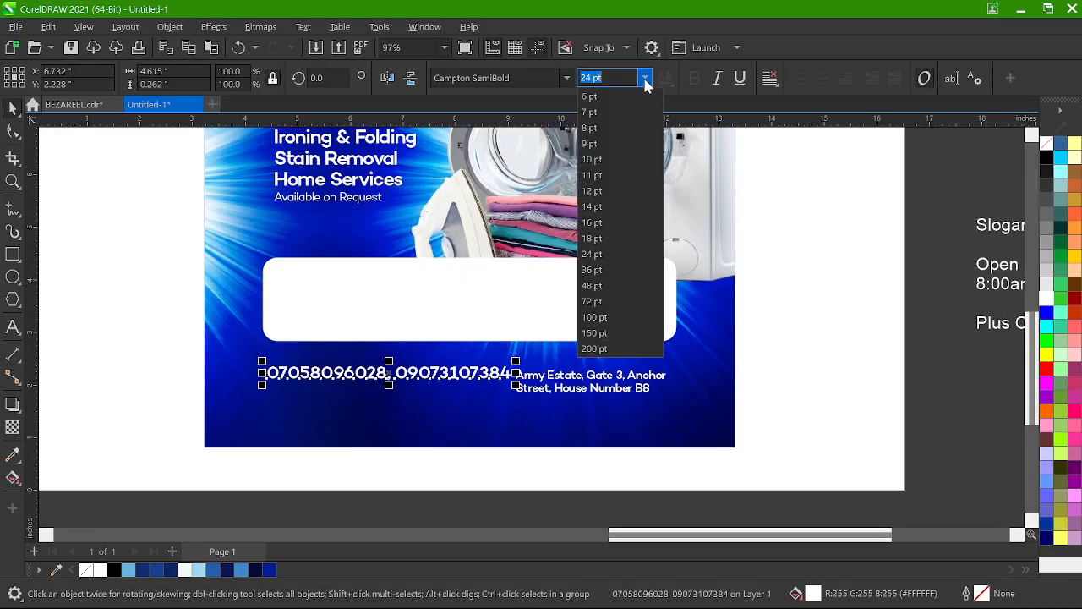
pyautogui.click(594, 225)
# - Tighten the character spacing of the phone numbers until the line is about 2.76 in wide
pyautogui.press('space')
pyautogui.scroll(3, 415, 398)
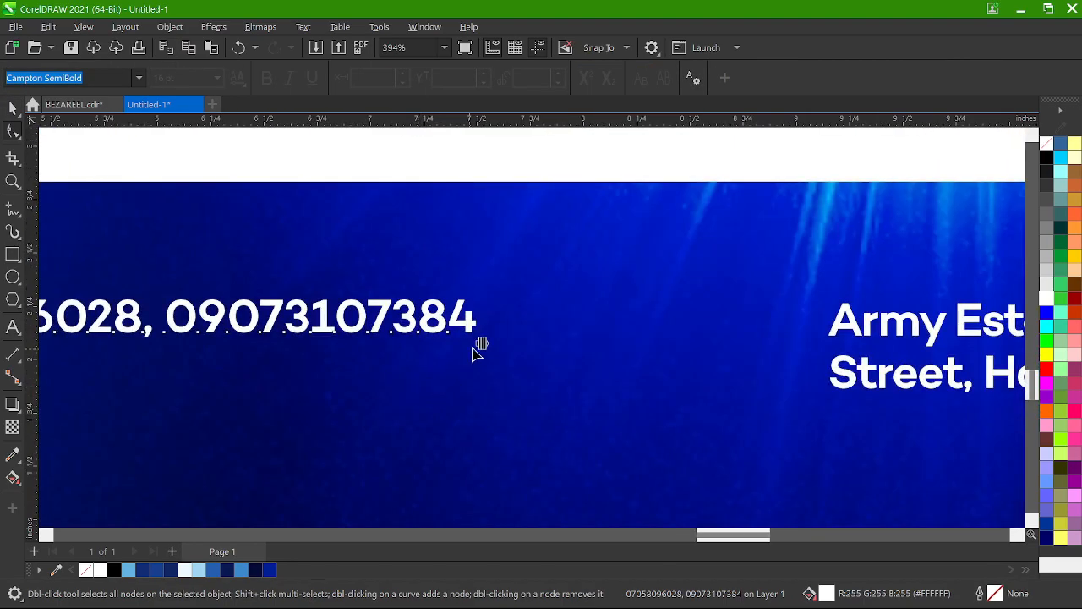
pyautogui.moveTo(485, 347); pyautogui.dragTo(400, 352)
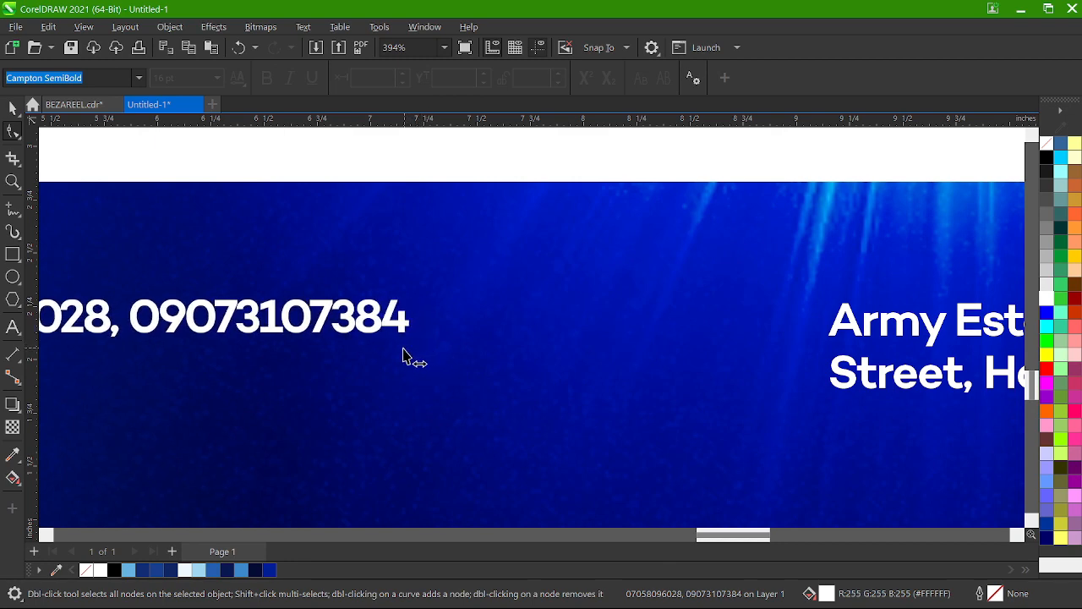
pyautogui.press('space')
pyautogui.scroll(-4, 439, 322)
pyautogui.click(441, 328)
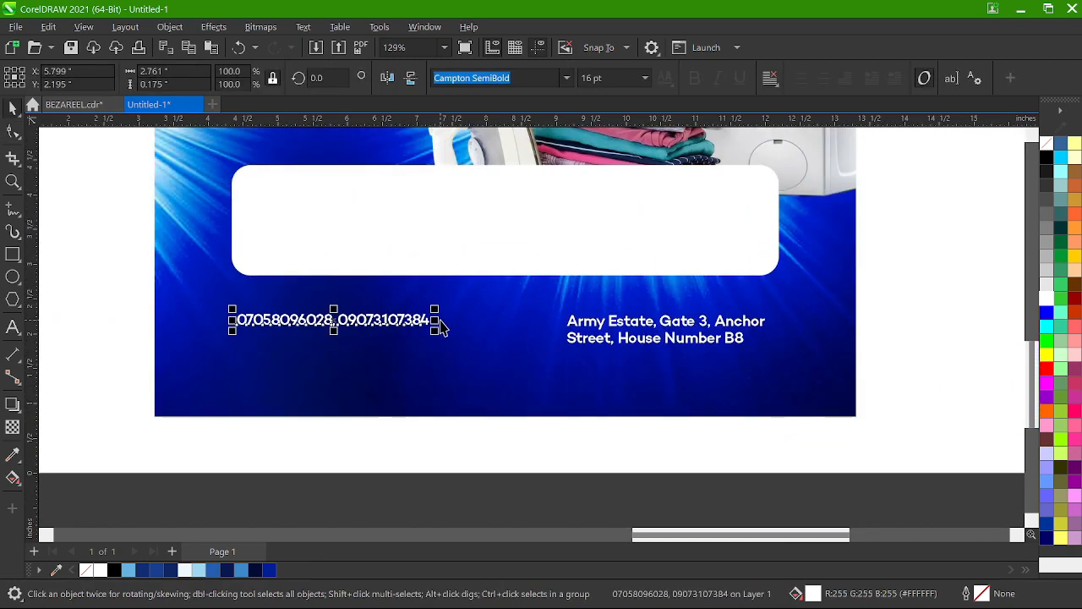
# - Move the phone numbers slightly lower and enlarge them to about 21.2 pt, and enlarge the two-line address text to suit
pyautogui.moveTo(347, 324); pyautogui.dragTo(337, 338)
pyautogui.moveTo(426, 354); pyautogui.dragTo(496, 389)
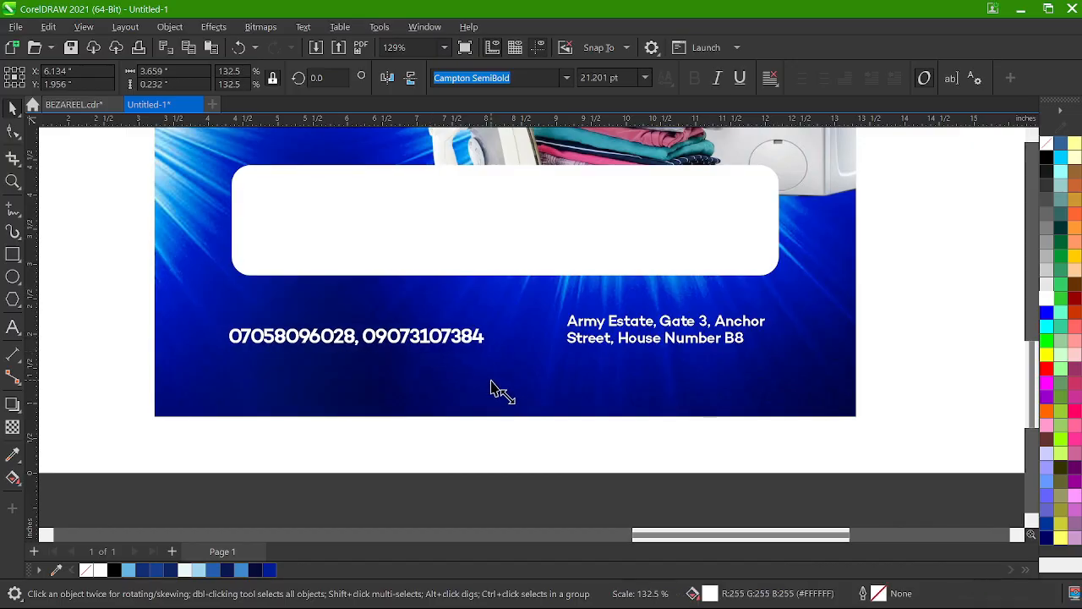
pyautogui.click(657, 341)
pyautogui.scroll(2, 668, 341)
pyautogui.scroll(-5, 725, 359)
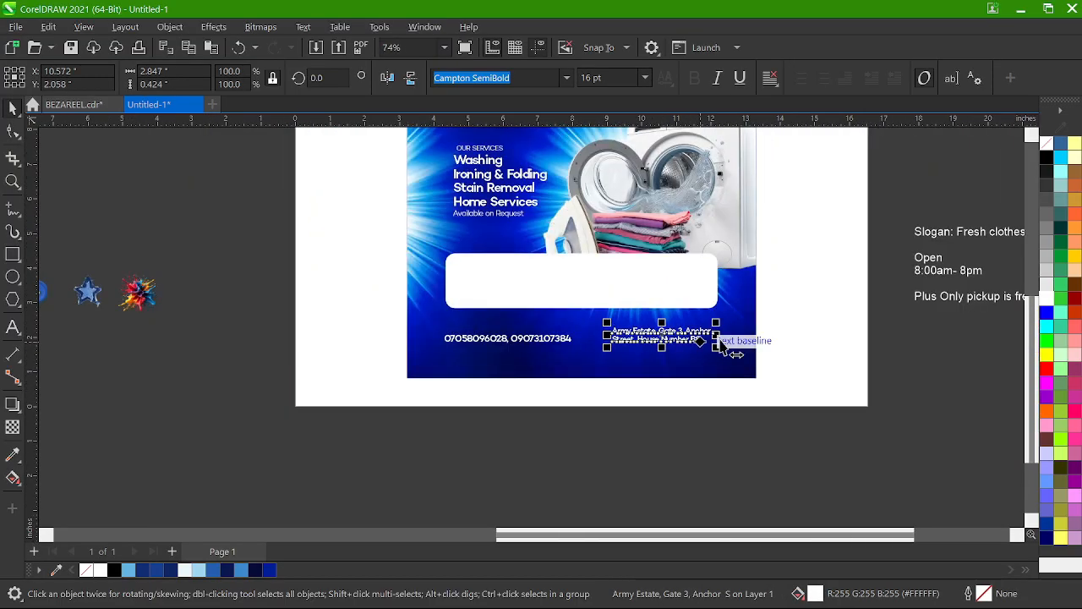
pyautogui.moveTo(726, 360); pyautogui.dragTo(741, 369)
# - Shift the phone numbers and the address down together to a vertical position of about 1.956 in
pyautogui.scroll(4, 607, 339)
pyautogui.keyDown('shift'); pyautogui.click(533, 338); pyautogui.keyUp('shift')
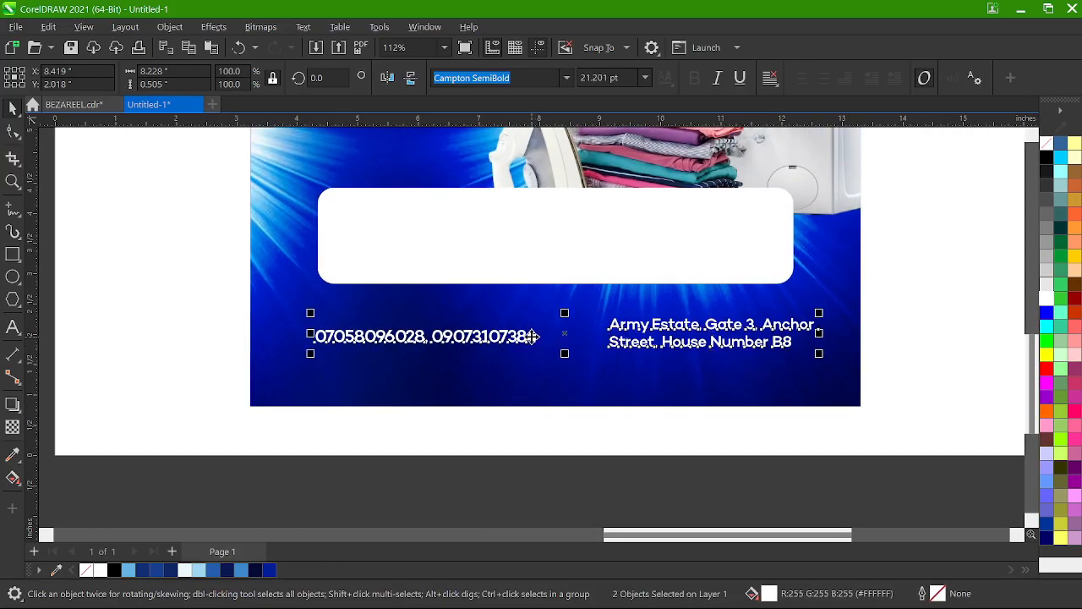
pyautogui.scroll(-5, 655, 339)
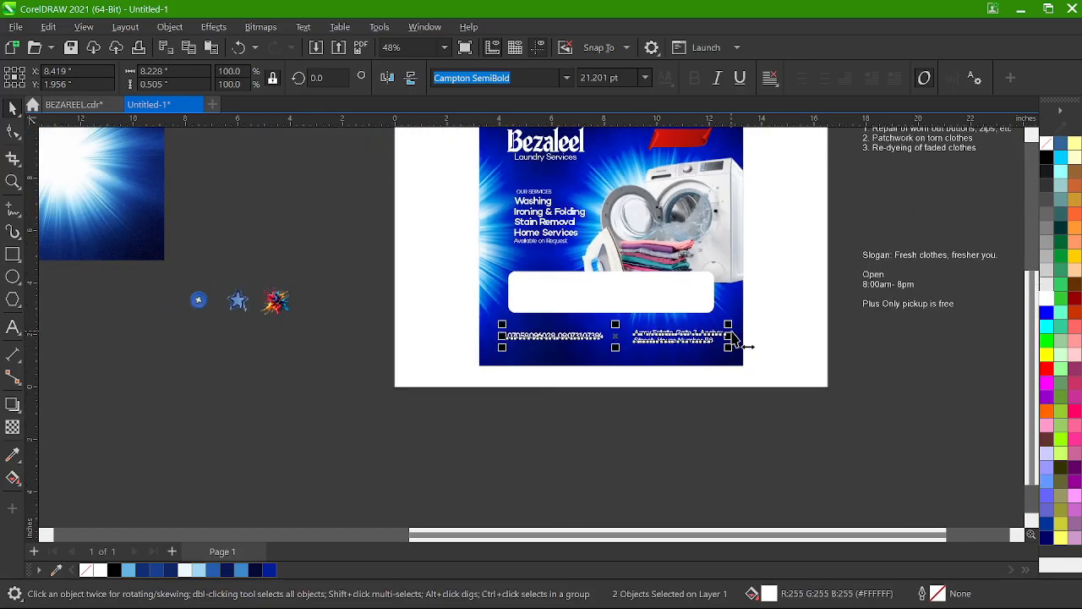
pyautogui.click(784, 325)
pyautogui.scroll(-2, 614, 374)
pyautogui.scroll(2, 694, 266)
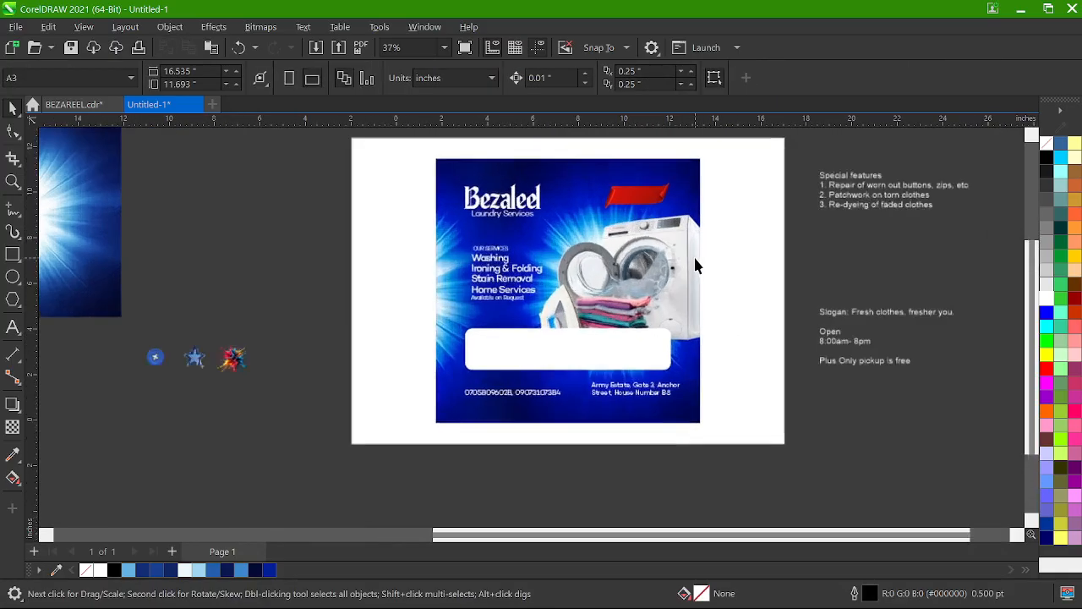
# - Draw a rectangle about 2.39 by 0.39 in across the white panel's upper-left edge and round its corners to about 0.091 in
pyautogui.scroll(2, 693, 266)
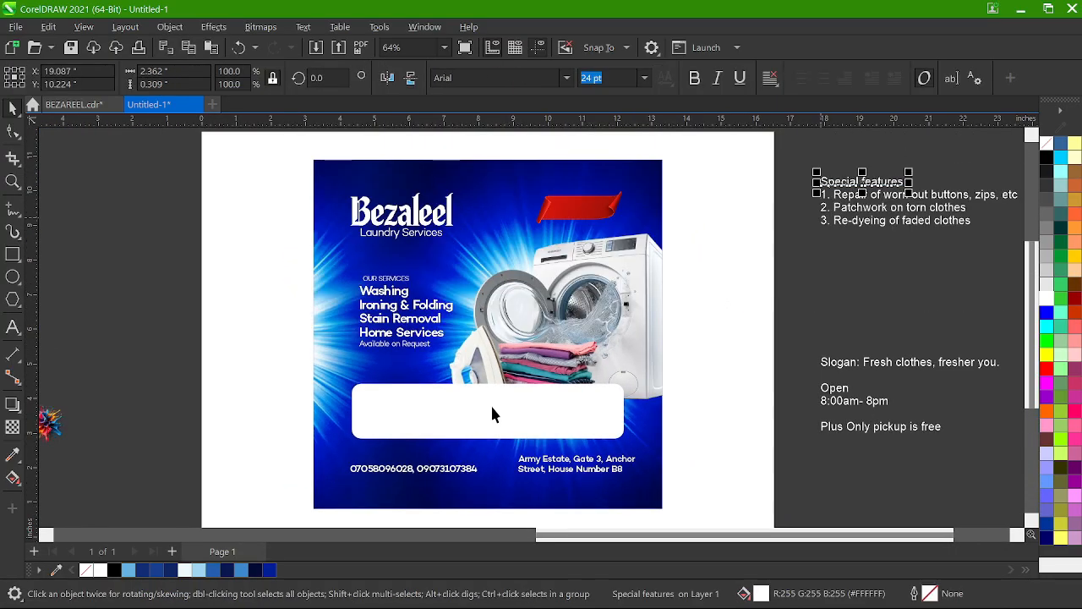
pyautogui.scroll(6, 399, 408)
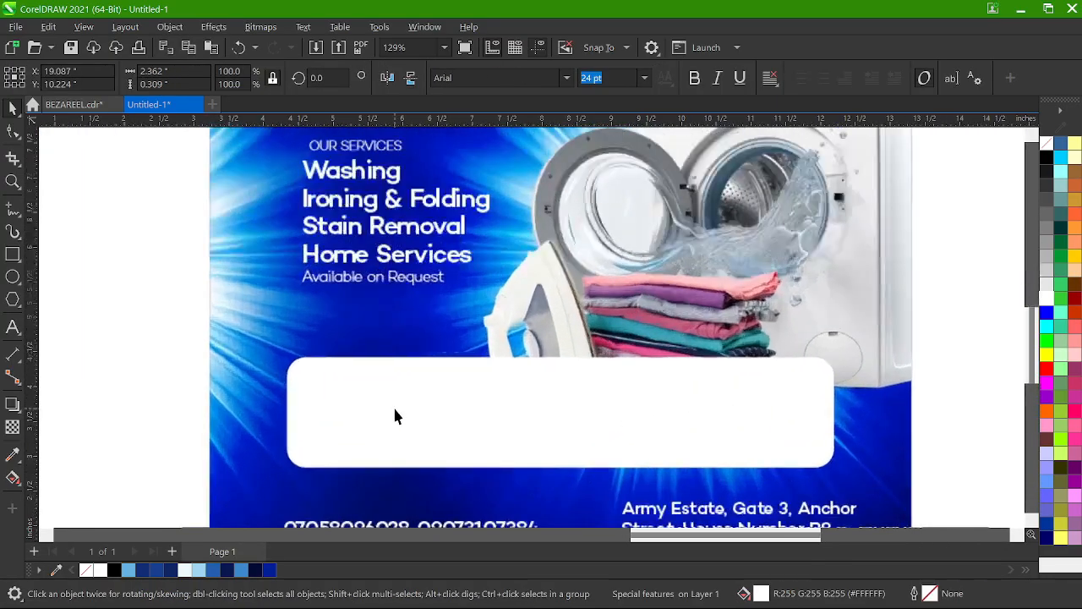
pyautogui.press('F6')
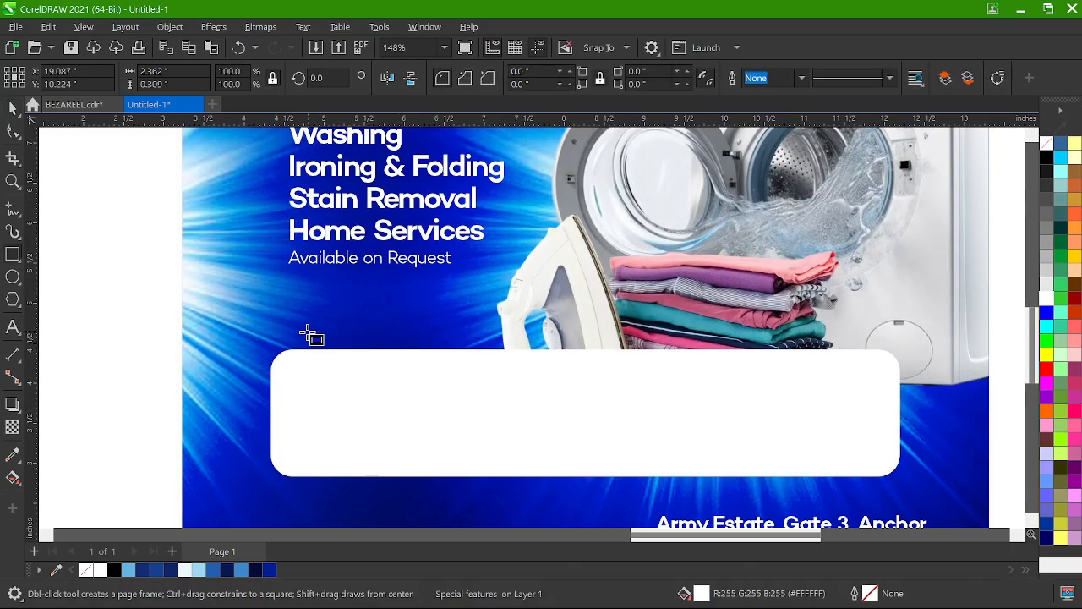
pyautogui.moveTo(306, 333); pyautogui.dragTo(501, 366)
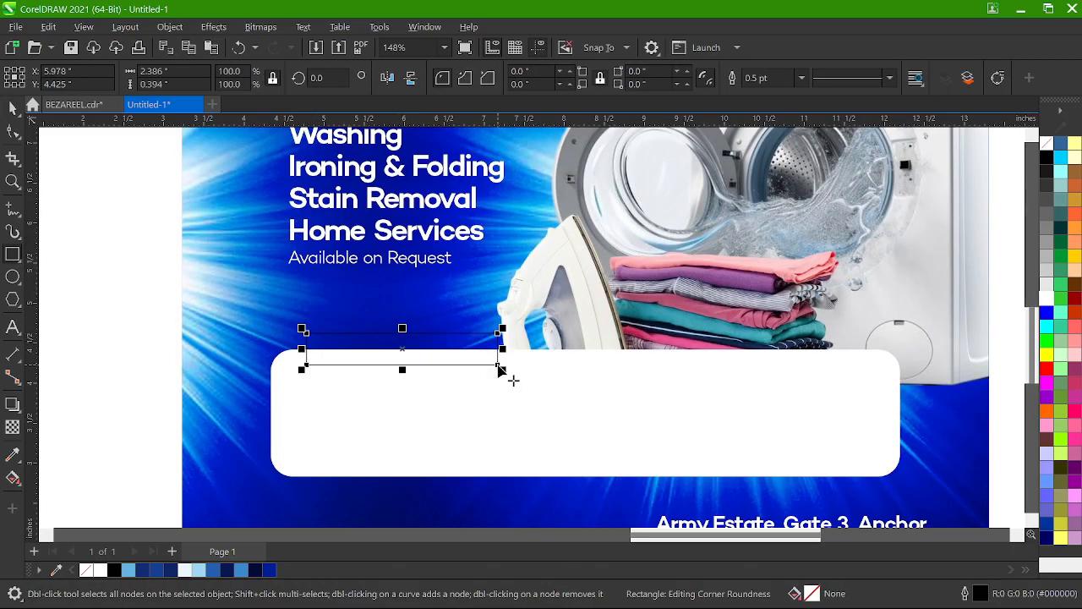
pyautogui.scroll(3, 360, 344)
pyautogui.press('F10')
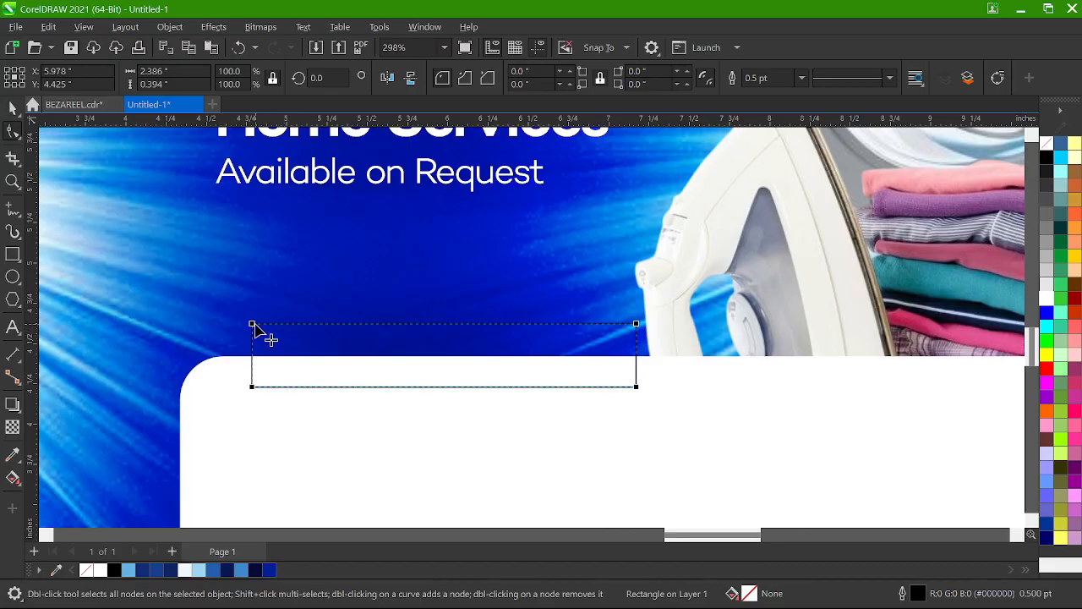
pyautogui.moveTo(254, 325); pyautogui.dragTo(269, 340)
pyautogui.press('space')
pyautogui.scroll(-5, 391, 369)
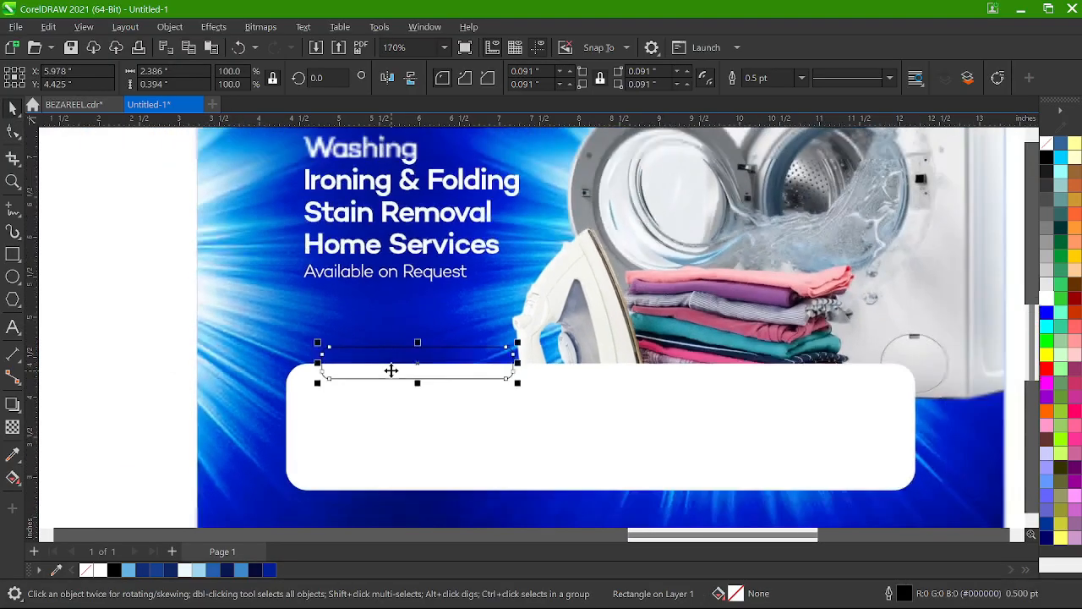
# - Remove the small rounded rectangle's outline and fill it with light blue #65B2E1
pyautogui.click(243, 569)
pyautogui.click(803, 78)
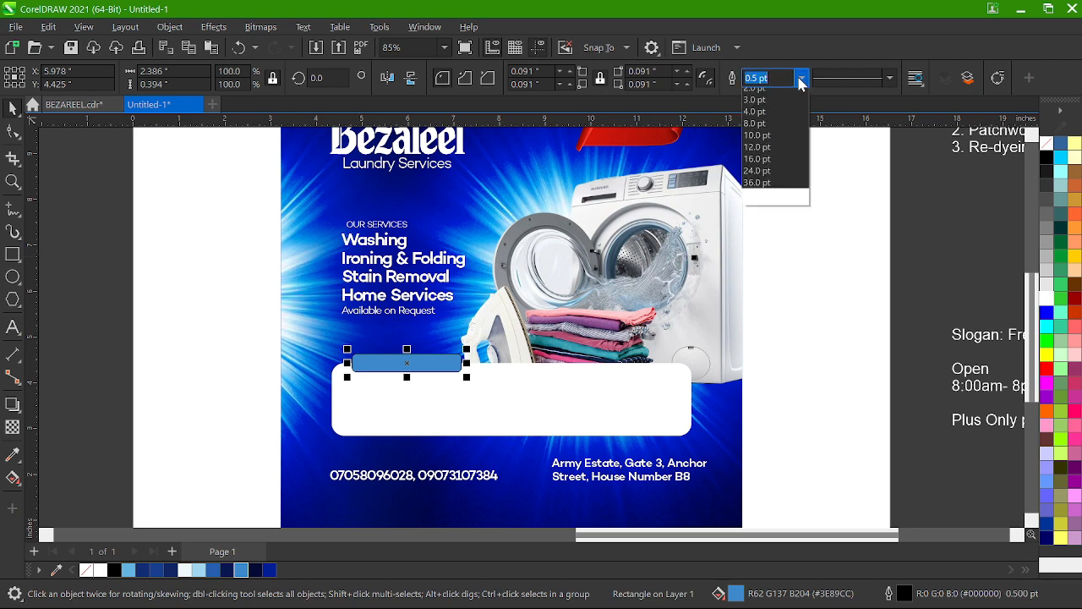
pyautogui.click(780, 92)
pyautogui.click(133, 568)
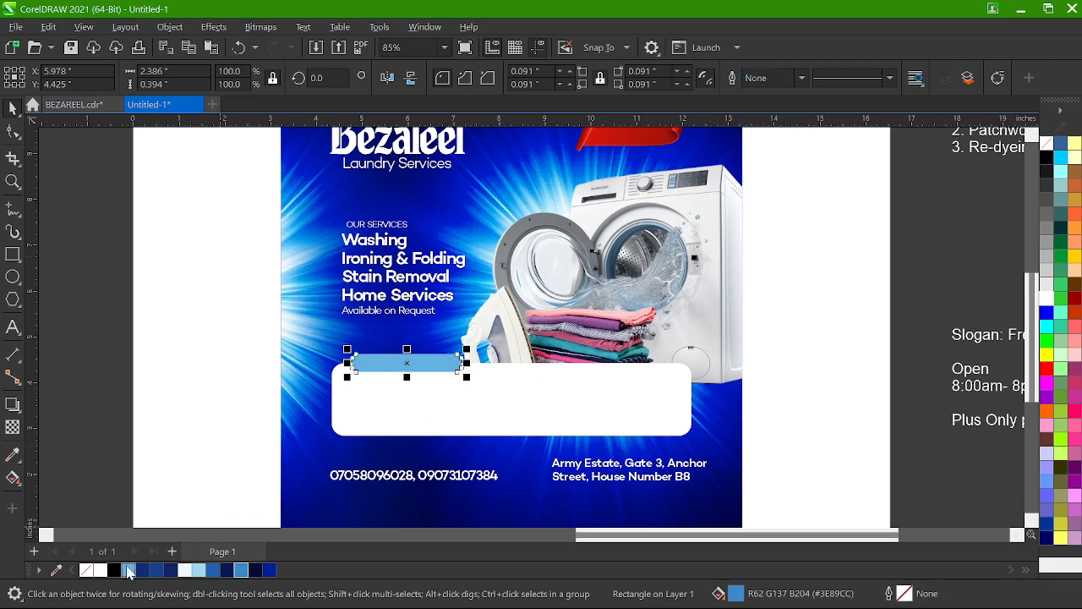
pyautogui.click(135, 399)
pyautogui.scroll(2, 358, 380)
pyautogui.scroll(-2, 358, 381)
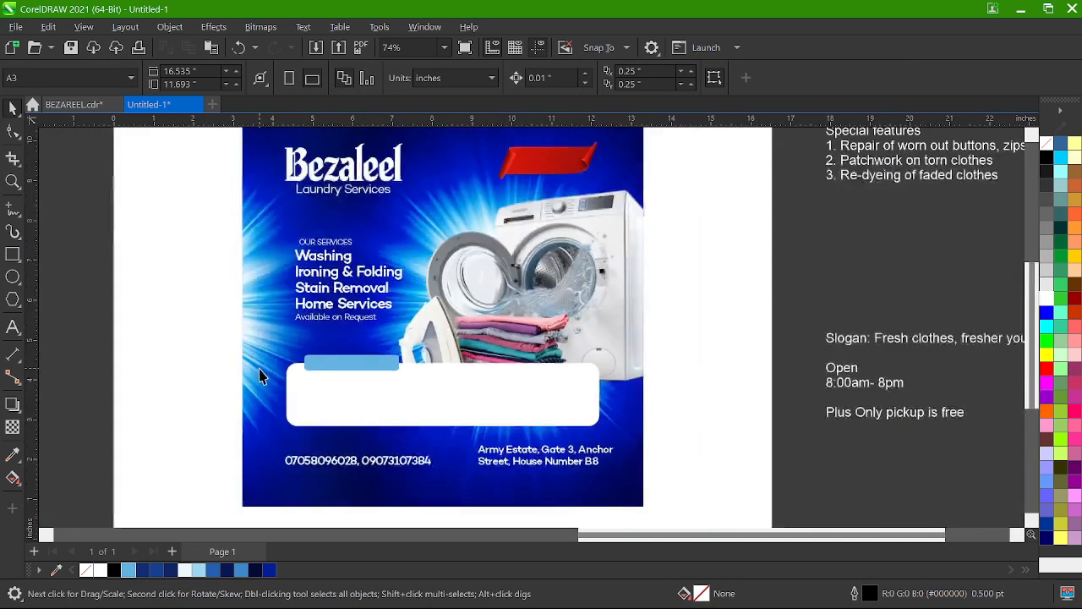
# - Change the "Special features" heading beside the page to uppercase
pyautogui.click(740, 188)
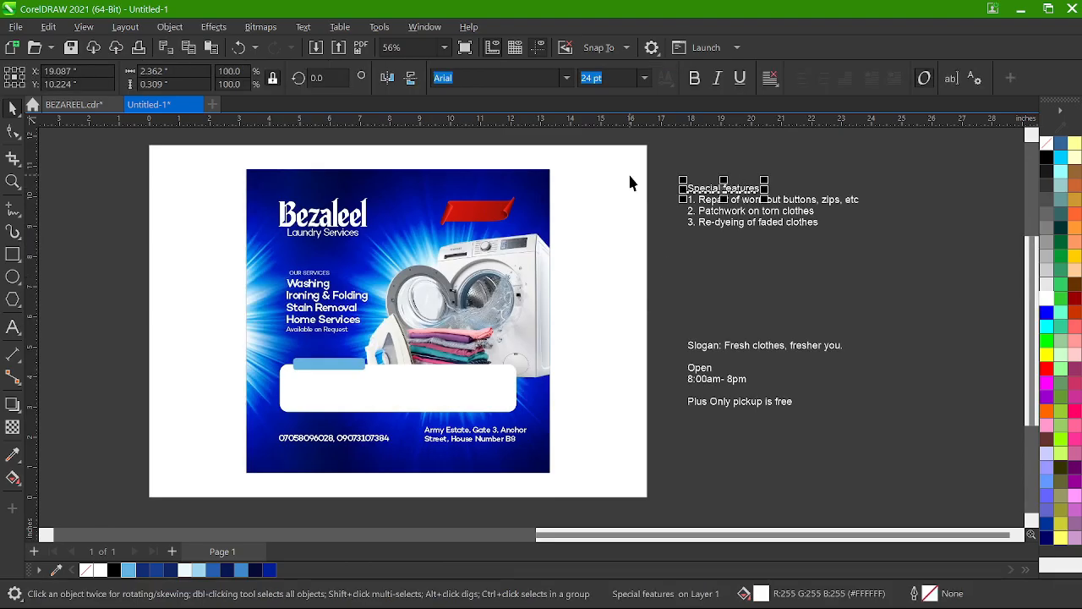
pyautogui.press('F8')
pyautogui.hotkey('ctrl', 'a')
pyautogui.hotkey('shift', 'F3')
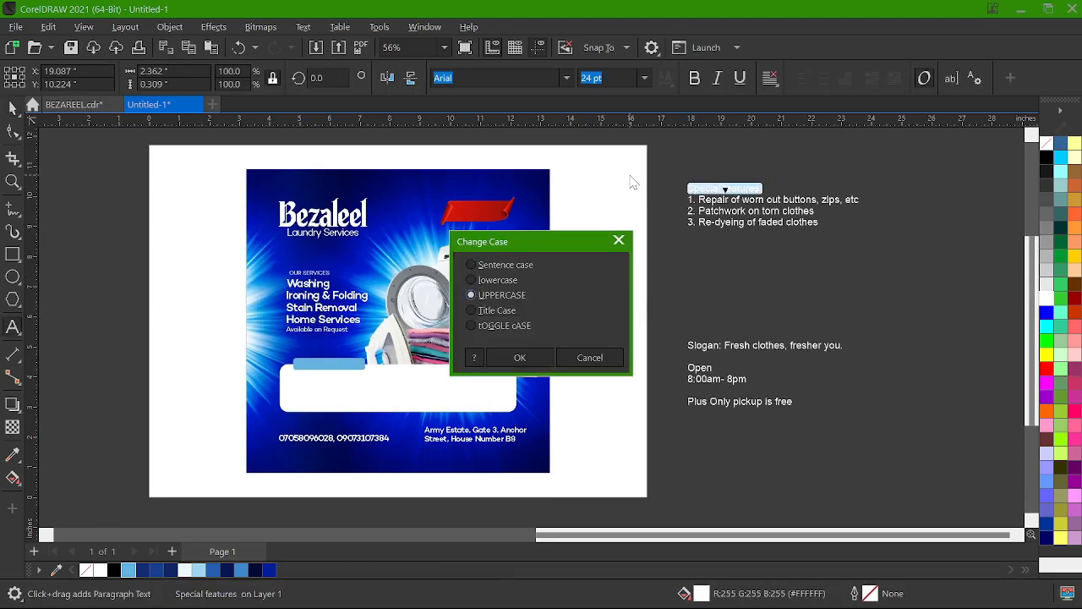
pyautogui.press('Return')
pyautogui.hotkey('ctrl', 'space')
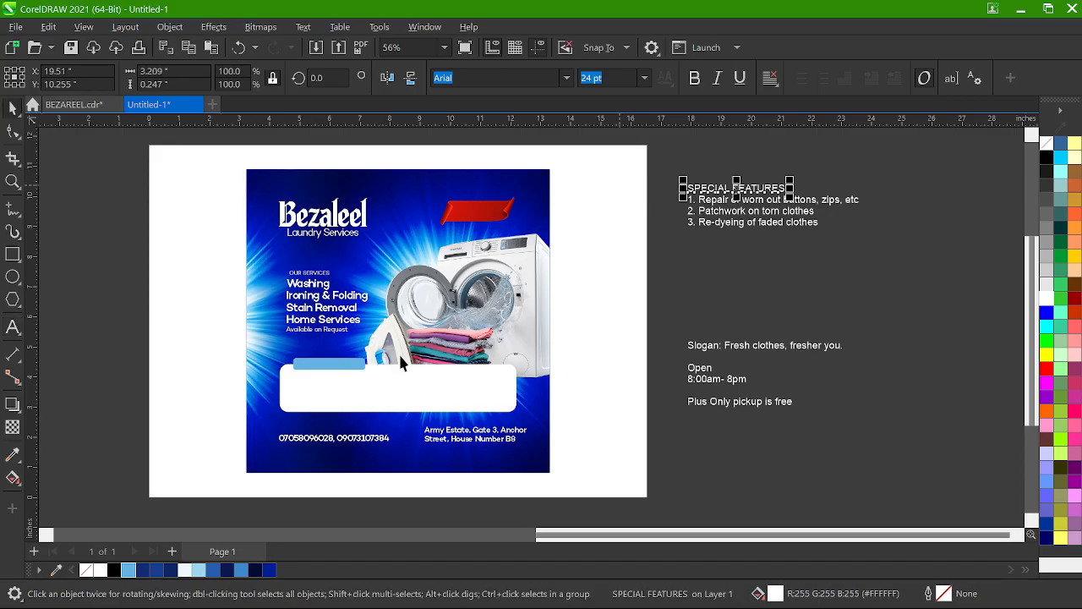
pyautogui.click(697, 257)
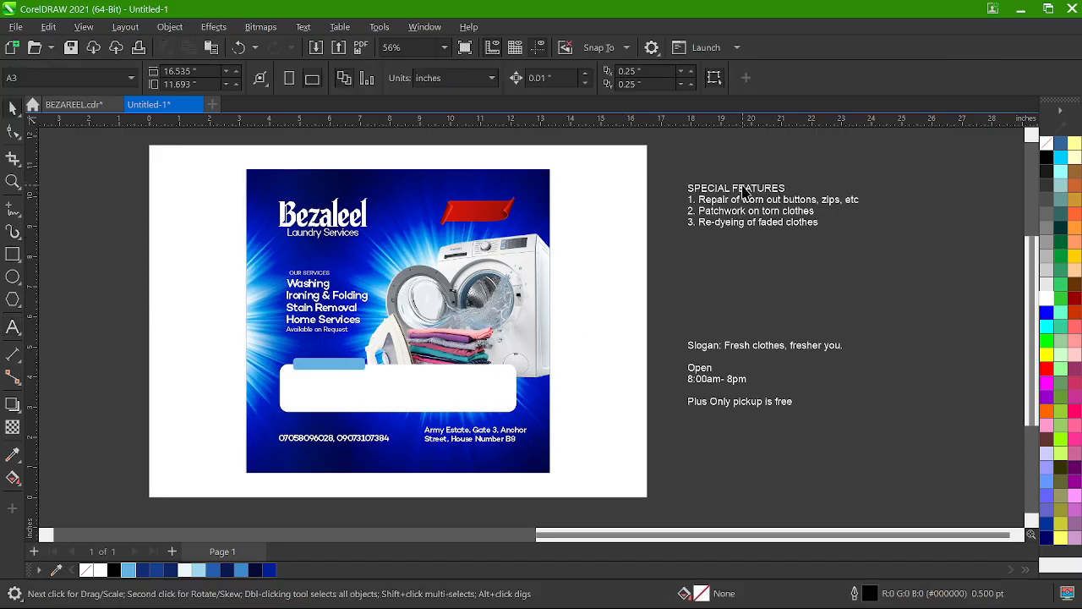
pyautogui.tripleClick(744, 192)
pyautogui.scroll(5, 761, 191)
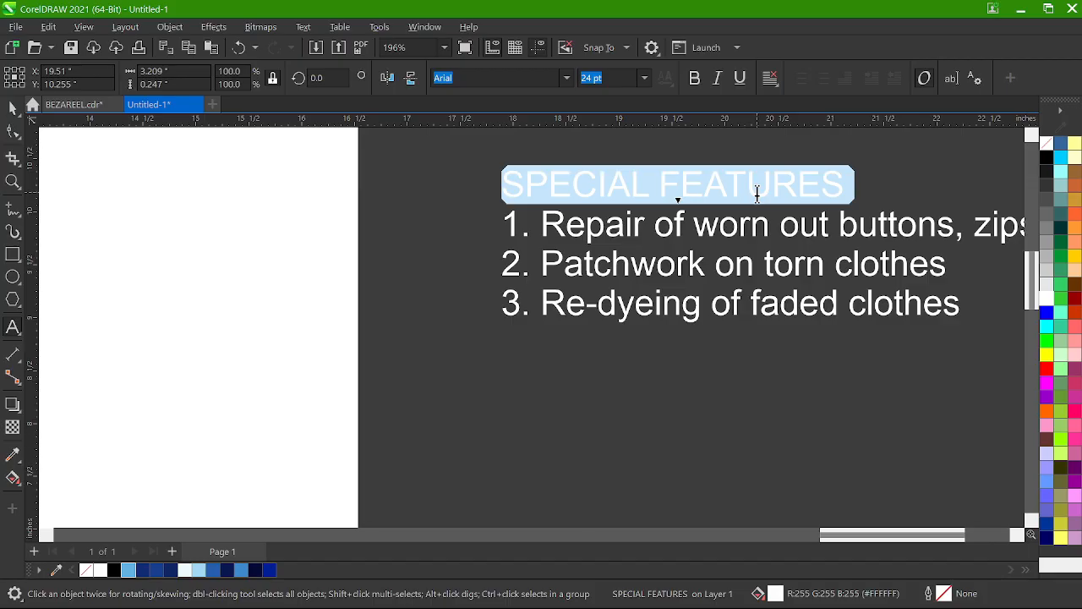
pyautogui.hotkey('shift', 'F3')
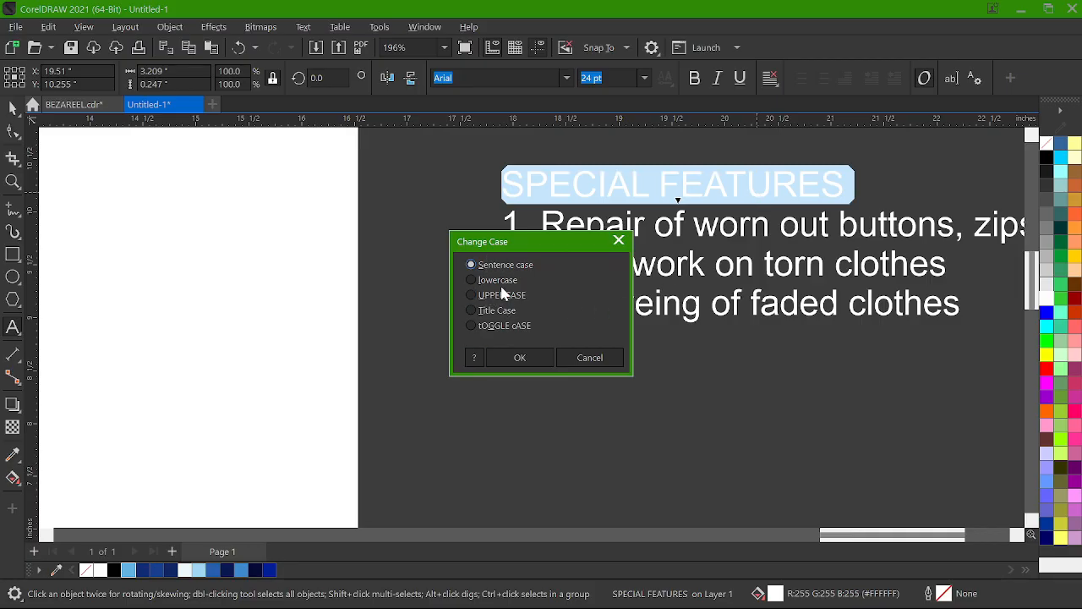
pyautogui.click(589, 357)
pyautogui.hotkey('ctrl', 'space')
# - Set the SPECIAL FEATURES heading to the Campton SemiBold font
pyautogui.scroll(-2, 748, 205)
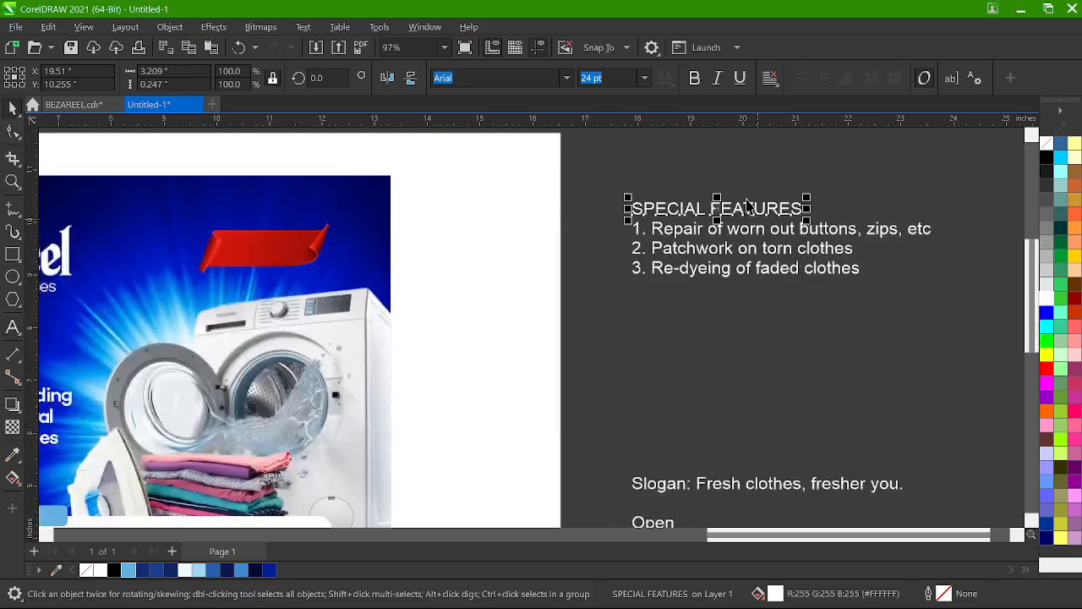
pyautogui.scroll(-1, 748, 206)
pyautogui.click(567, 78)
pyautogui.click(550, 131)
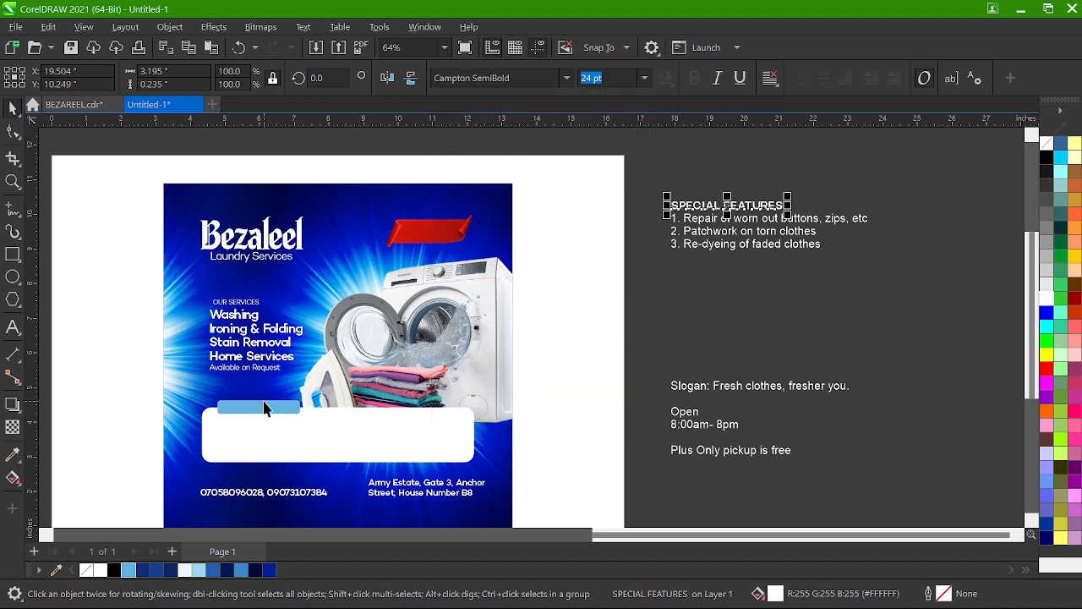
# - Center the SPECIAL FEATURES heading horizontally and vertically on the light blue rounded bar
pyautogui.click(704, 204)
pyautogui.click(703, 205)
pyautogui.keyDown('shift'); pyautogui.click(240, 410); pyautogui.keyUp('shift')
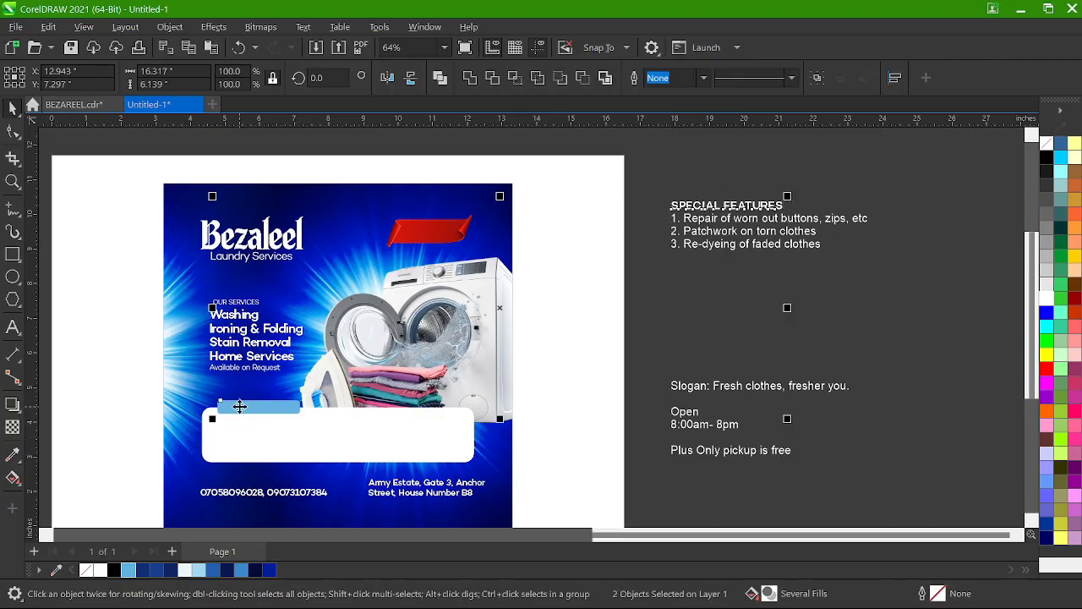
pyautogui.press('c')
pyautogui.press('e')
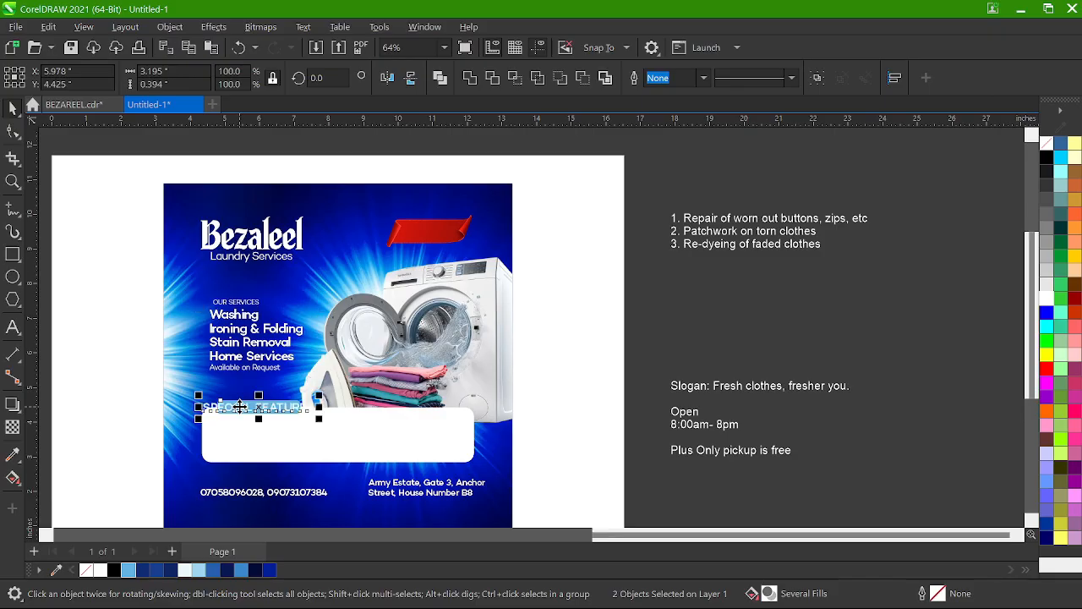
# - Scale the SPECIAL FEATURES heading down about its center to about 14.9 pt so it fits inside the blue bar
pyautogui.scroll(4, 245, 415)
pyautogui.click(253, 424)
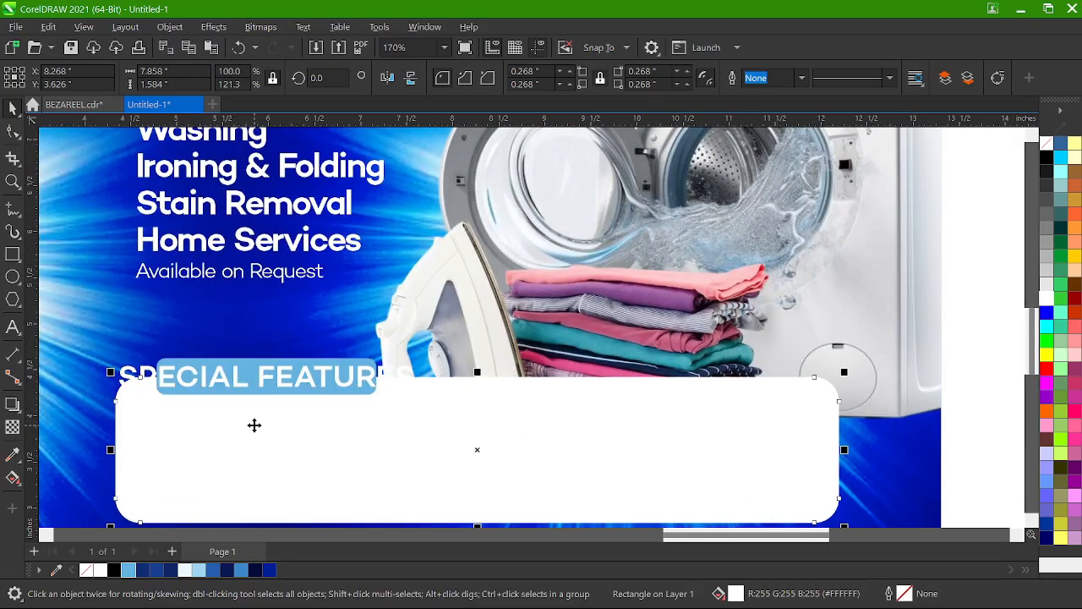
pyautogui.click(266, 369)
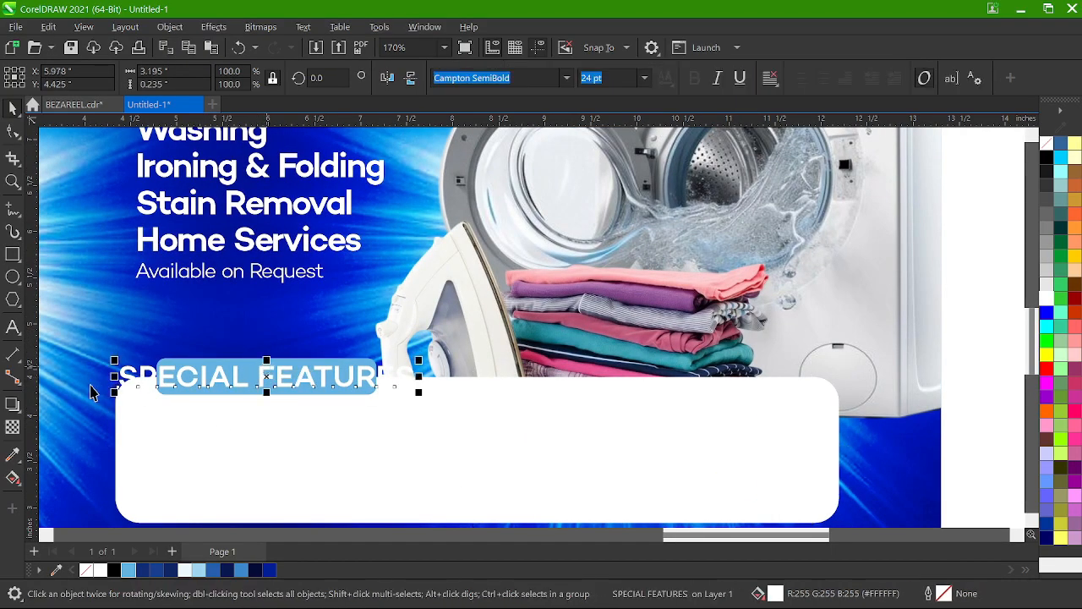
pyautogui.scroll(4, 91, 391)
pyautogui.moveTo(153, 336); pyautogui.dragTo(177, 345)
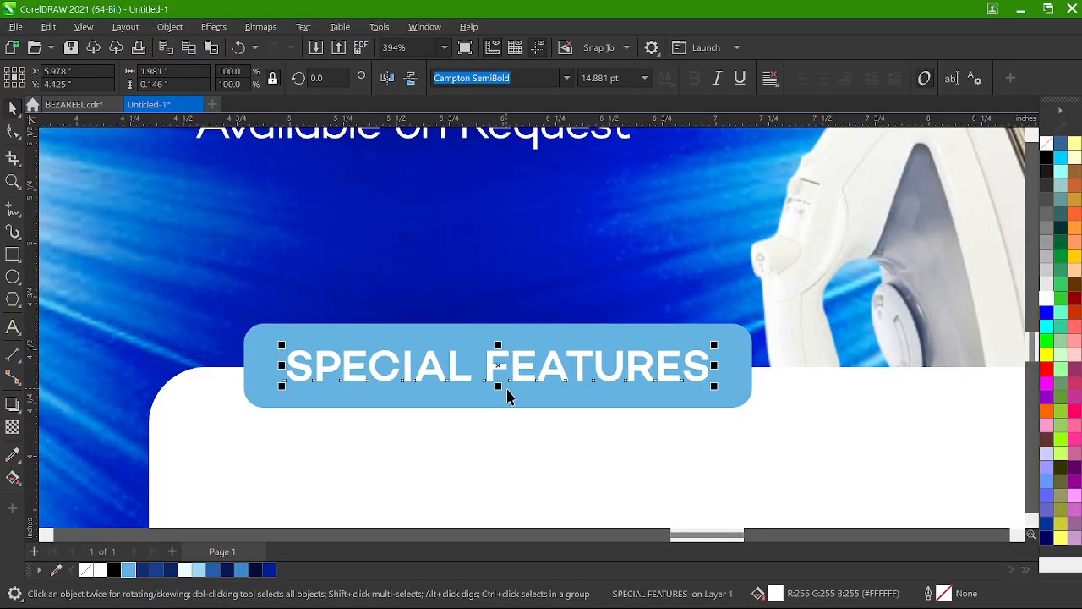
# - Recolor the rounded bar behind the SPECIAL FEATURES heading with the medium blue from the document's colors
pyautogui.scroll(2, 543, 402)
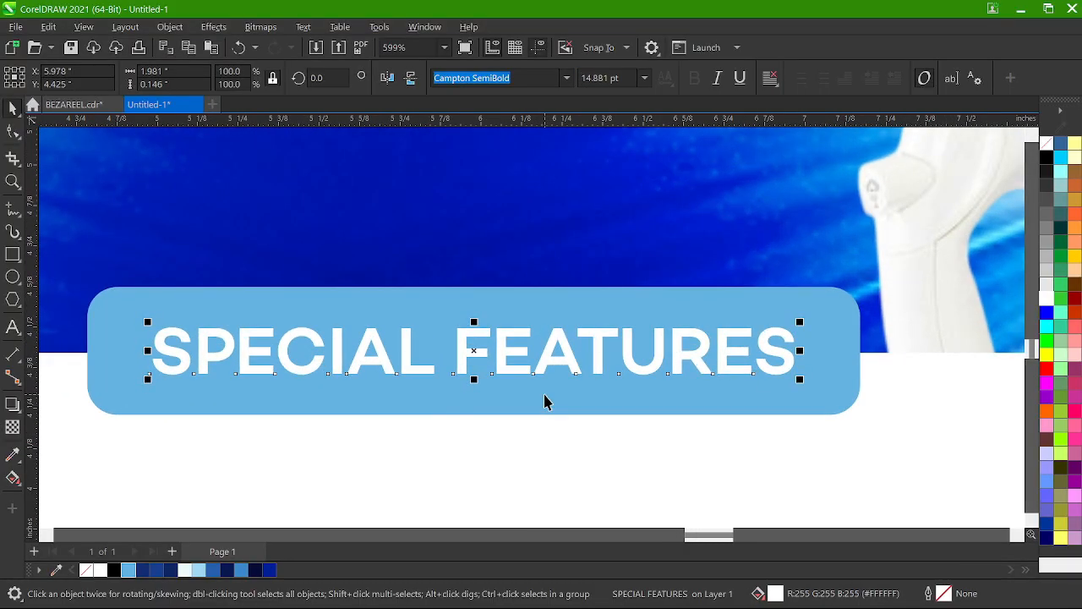
pyautogui.scroll(-2, 543, 402)
pyautogui.scroll(-1, 543, 401)
pyautogui.scroll(1, 551, 404)
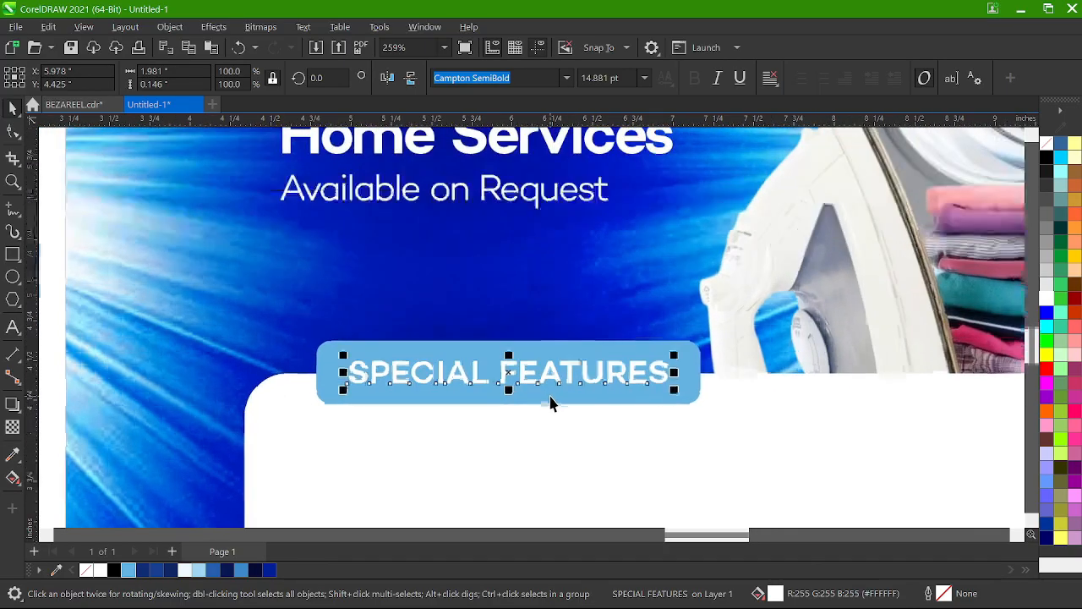
pyautogui.scroll(1, 551, 403)
pyautogui.click(550, 397)
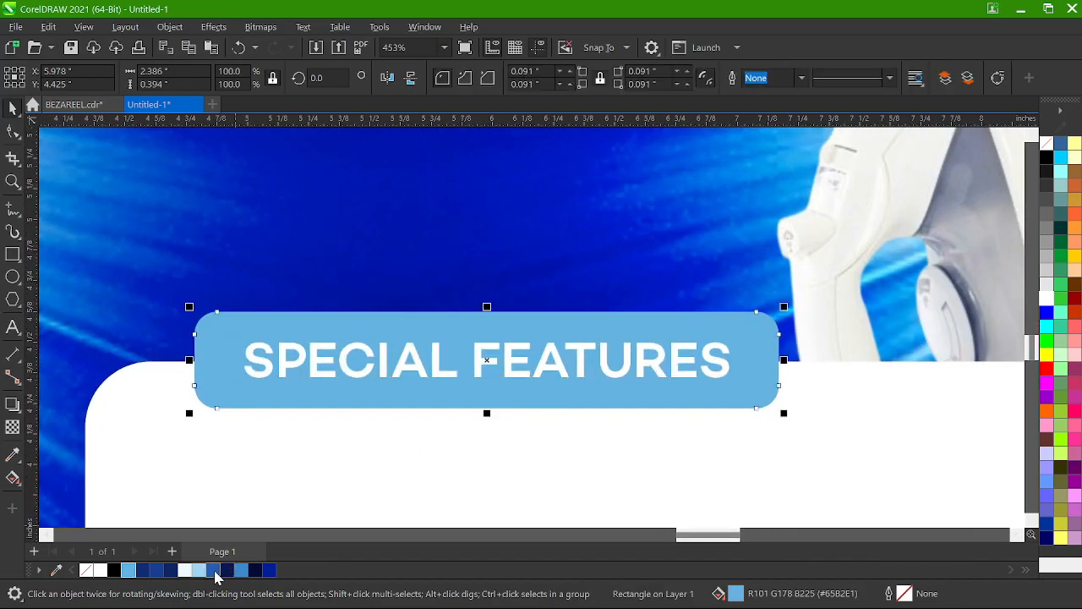
pyautogui.click(213, 570)
pyautogui.click(439, 376)
pyautogui.scroll(-4, 444, 372)
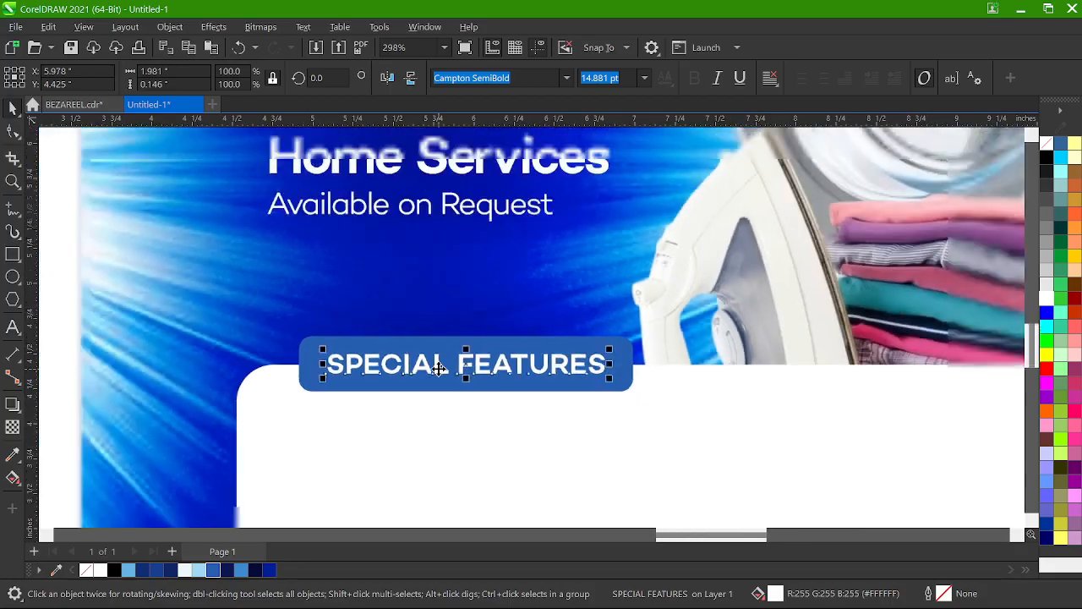
pyautogui.scroll(-3, 323, 395)
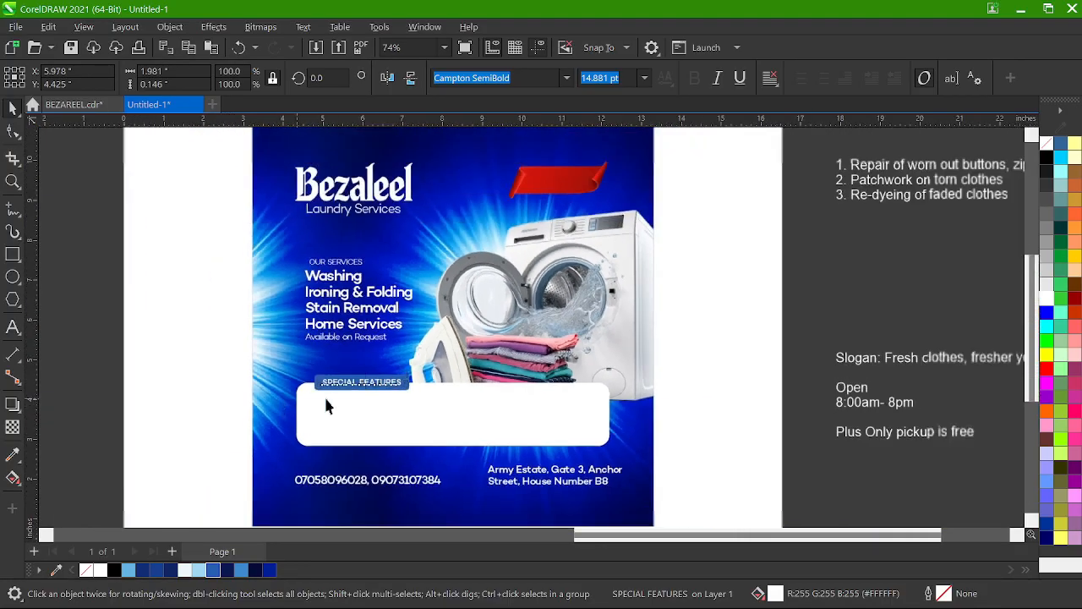
# - Recolor the three numbered feature lines beside the page black and move them onto the white SPECIAL FEATURES panel
pyautogui.click(776, 222)
pyautogui.scroll(2, 776, 222)
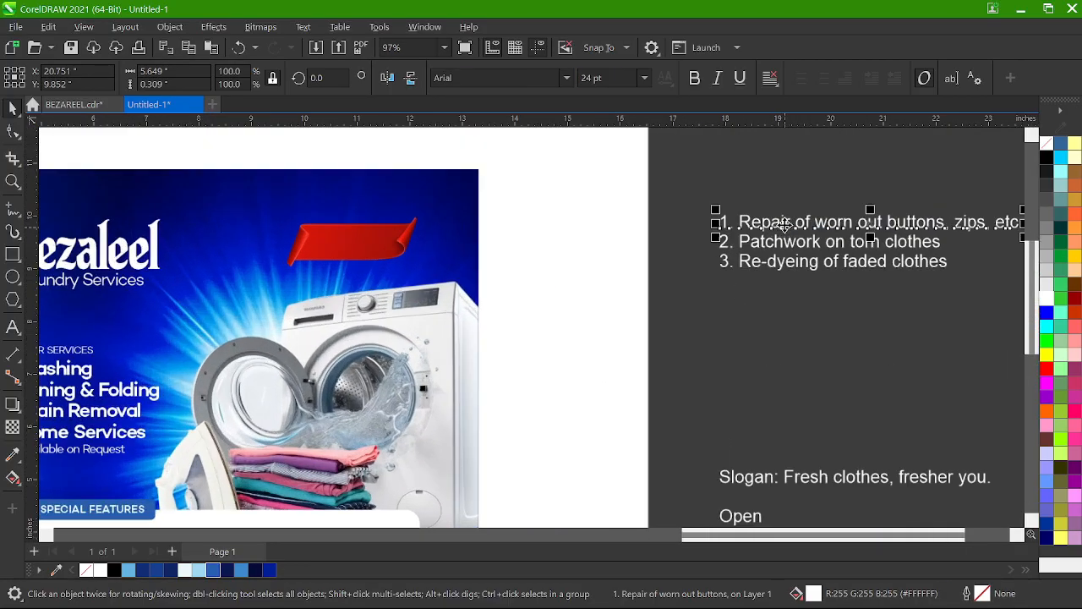
pyautogui.scroll(-2, 785, 223)
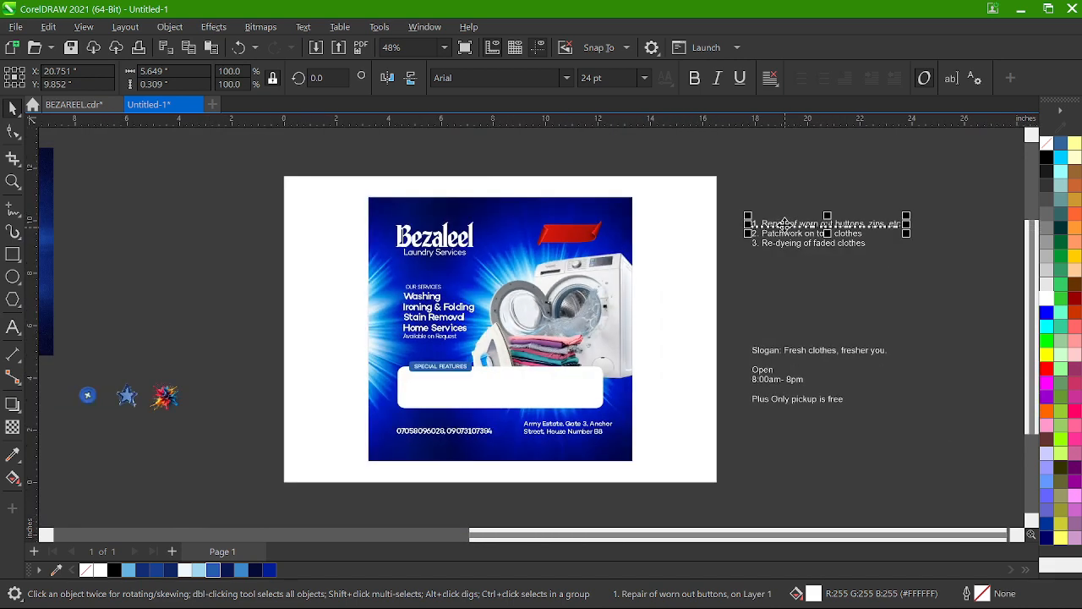
pyautogui.moveTo(737, 218); pyautogui.dragTo(941, 268)
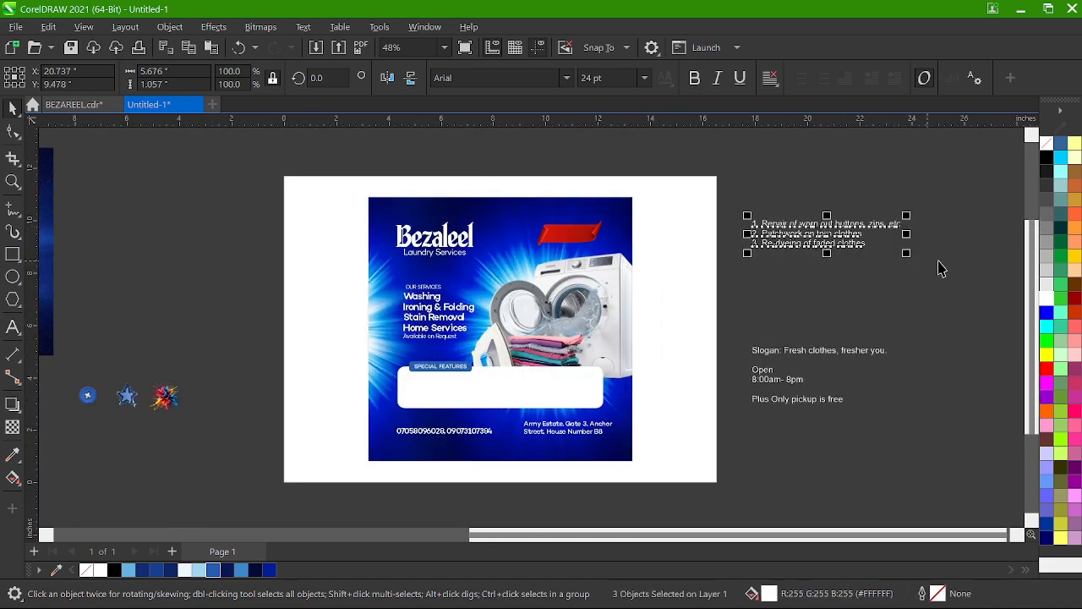
pyautogui.click(1047, 158)
pyautogui.moveTo(826, 228); pyautogui.dragTo(497, 409)
# - Set the three numbered feature lines on the white panel to the Campton SemiBold font
pyautogui.scroll(3, 499, 410)
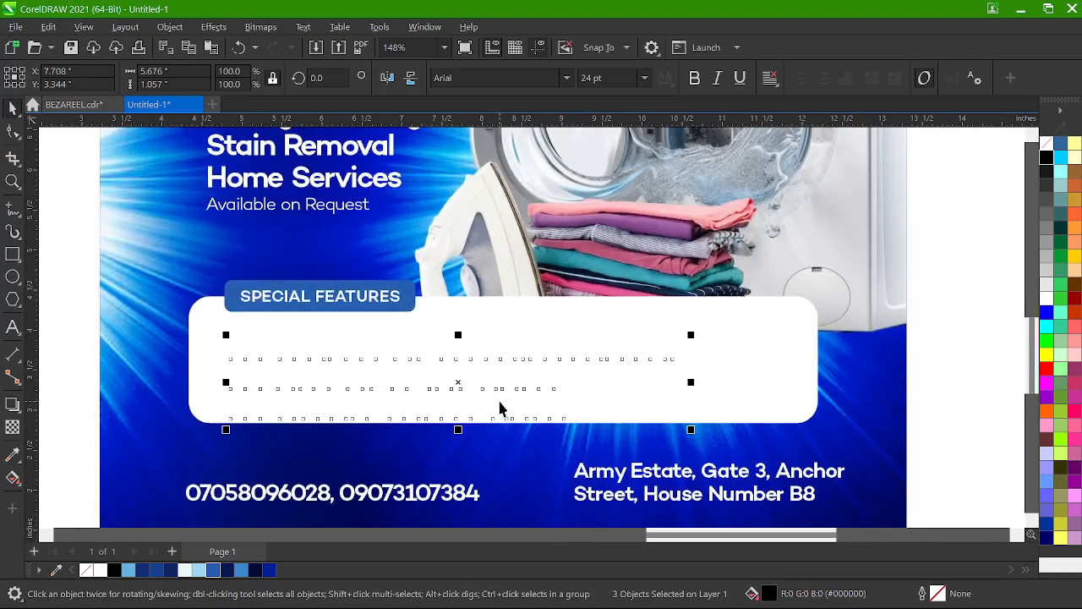
pyautogui.scroll(2, 498, 409)
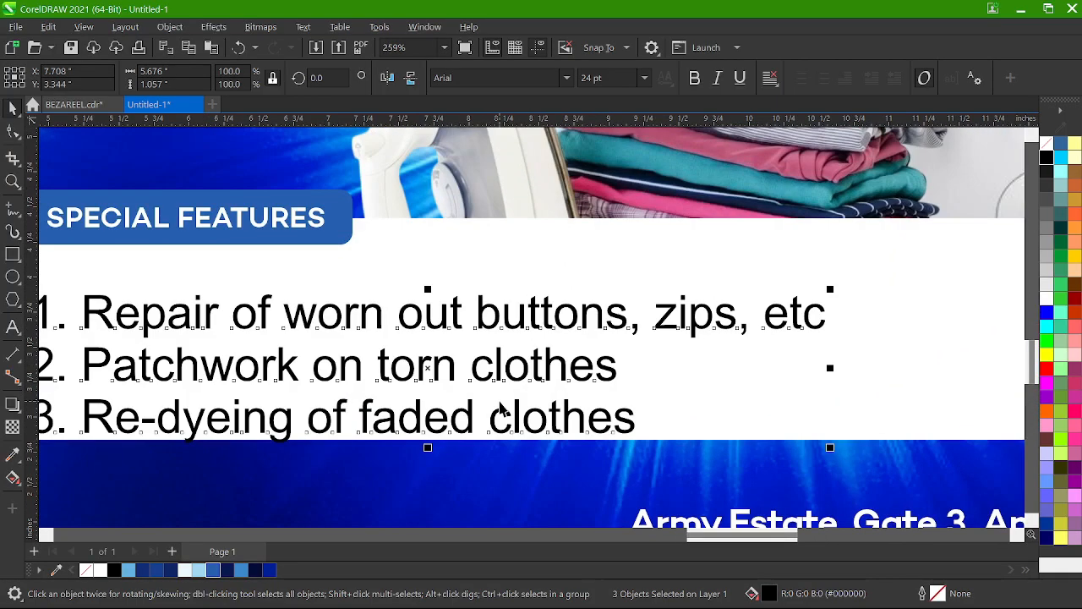
pyautogui.scroll(-2, 530, 288)
pyautogui.click(566, 78)
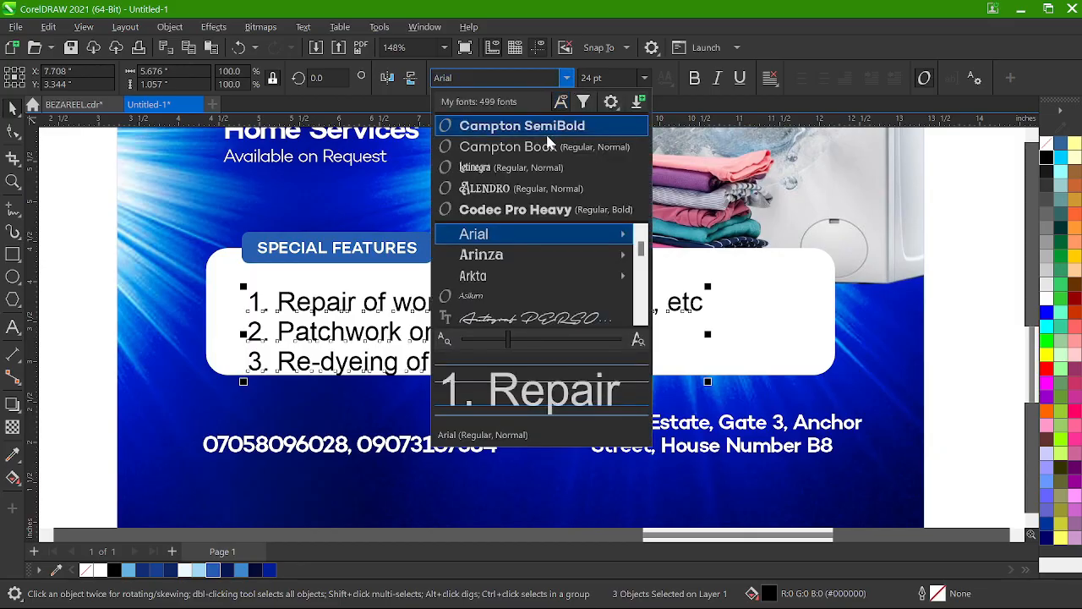
pyautogui.click(548, 133)
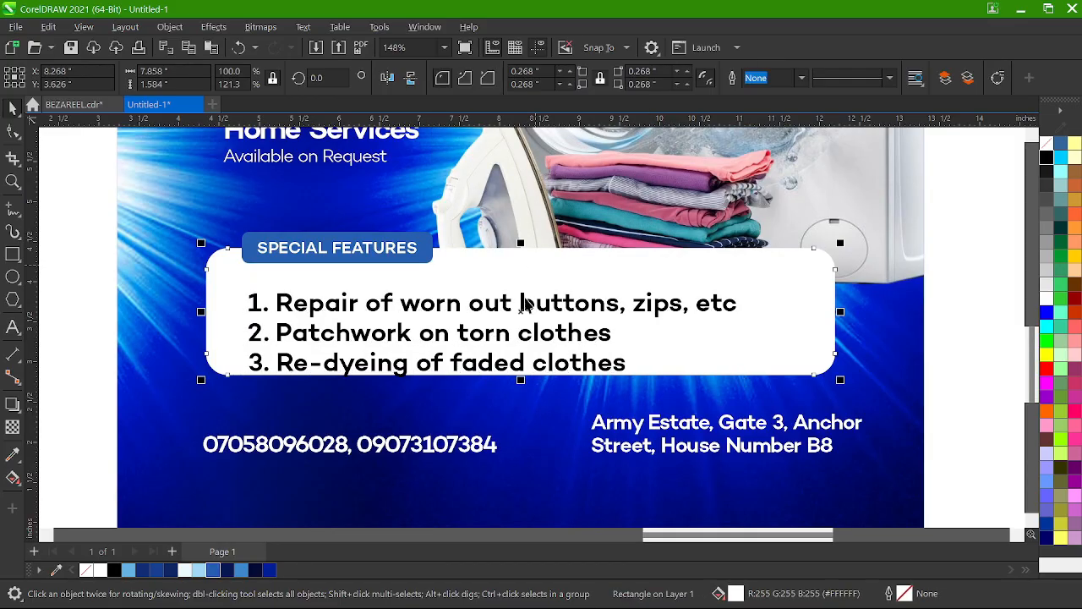
# - Set the font size of all three numbered feature lines to 14 pt
pyautogui.keyDown('shift'); pyautogui.click(525, 341); pyautogui.keyUp('shift')
pyautogui.keyDown('shift'); pyautogui.click(517, 363); pyautogui.keyUp('shift')
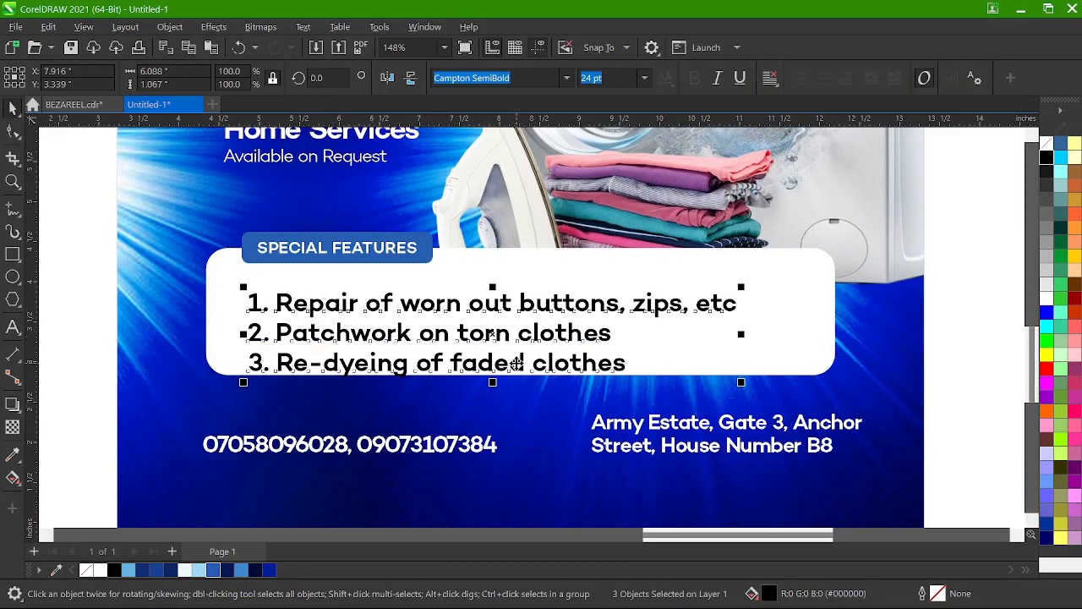
pyautogui.click(645, 79)
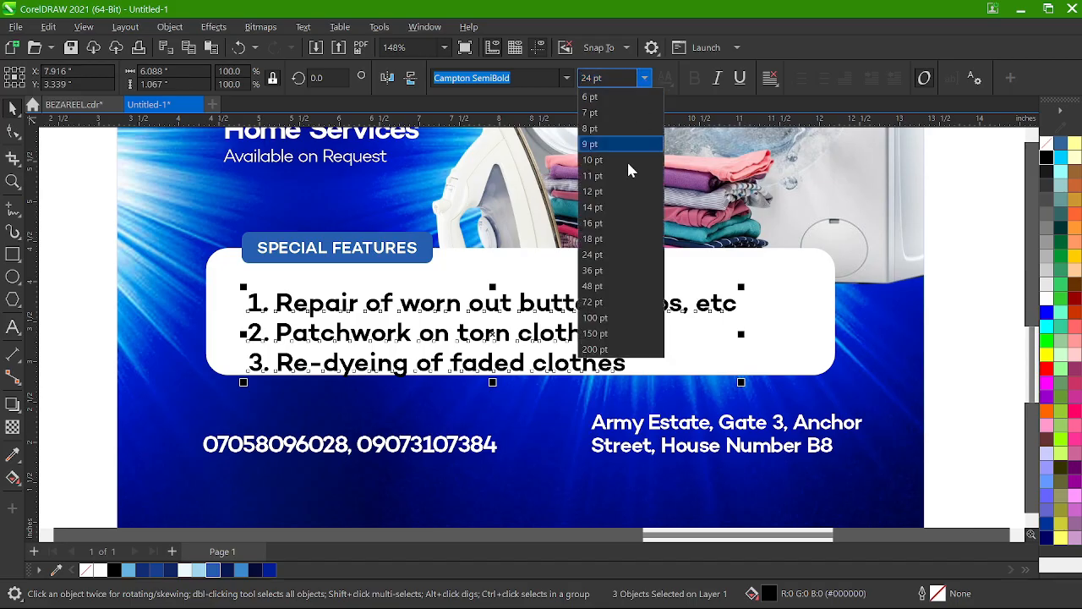
pyautogui.click(604, 210)
pyautogui.click(431, 314)
# - Remove the leading "1." from the "Repair of worn out buttons, zips, etc" line
pyautogui.click(258, 326)
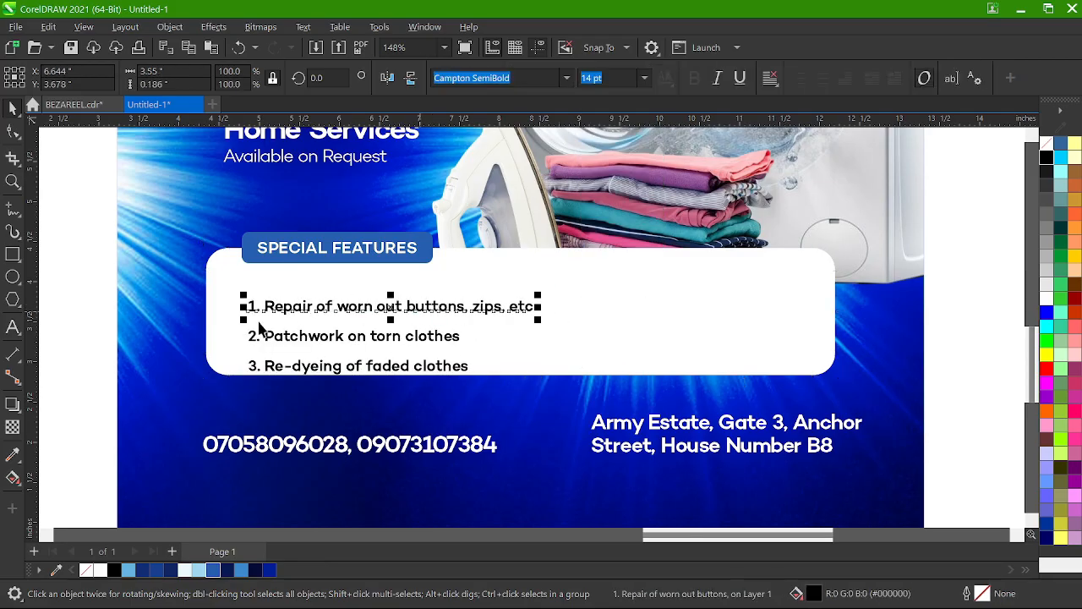
pyautogui.scroll(2, 235, 329)
pyautogui.doubleClick(289, 289)
pyautogui.press('BackSpace')
pyautogui.press('BackSpace')
pyautogui.press('BackSpace')
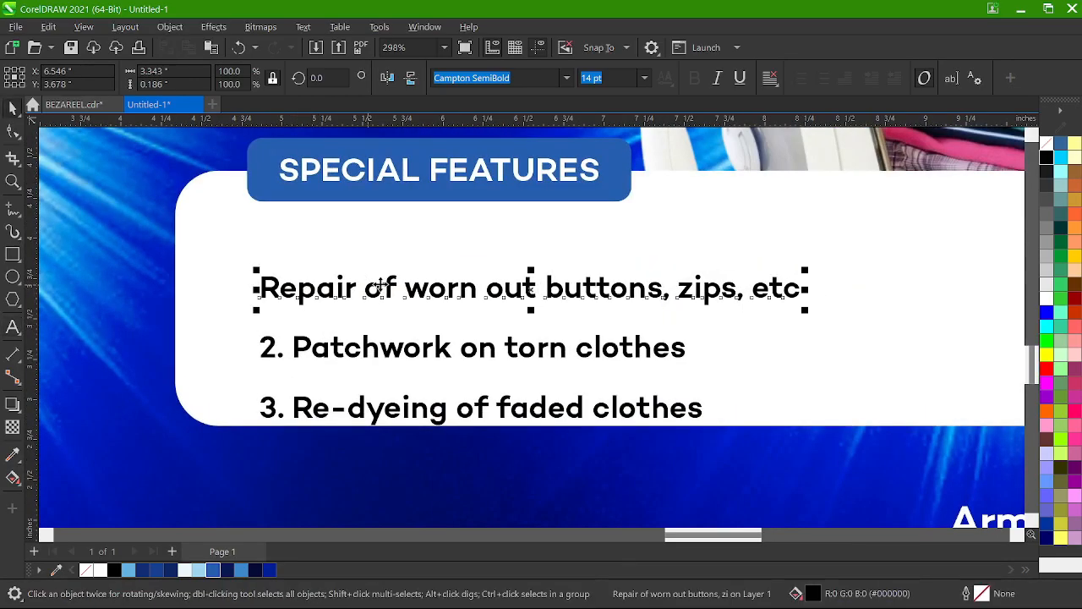
# - Tighten the letter spacing of the "Repair of worn out buttons, zips, etc" line
pyautogui.press('F10')
pyautogui.moveTo(804, 309); pyautogui.dragTo(727, 320)
pyautogui.press('space')
# - Break the repair text into two lines so that "buttons, zips, etc" sits on the second line
pyautogui.press('F8')
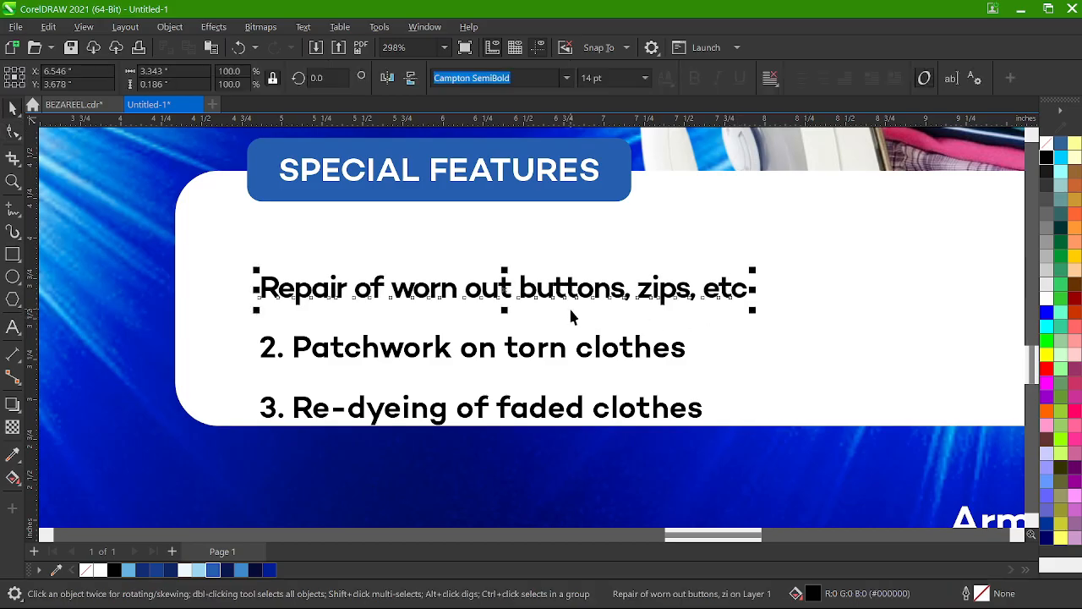
pyautogui.click(519, 291)
pyautogui.press('Return')
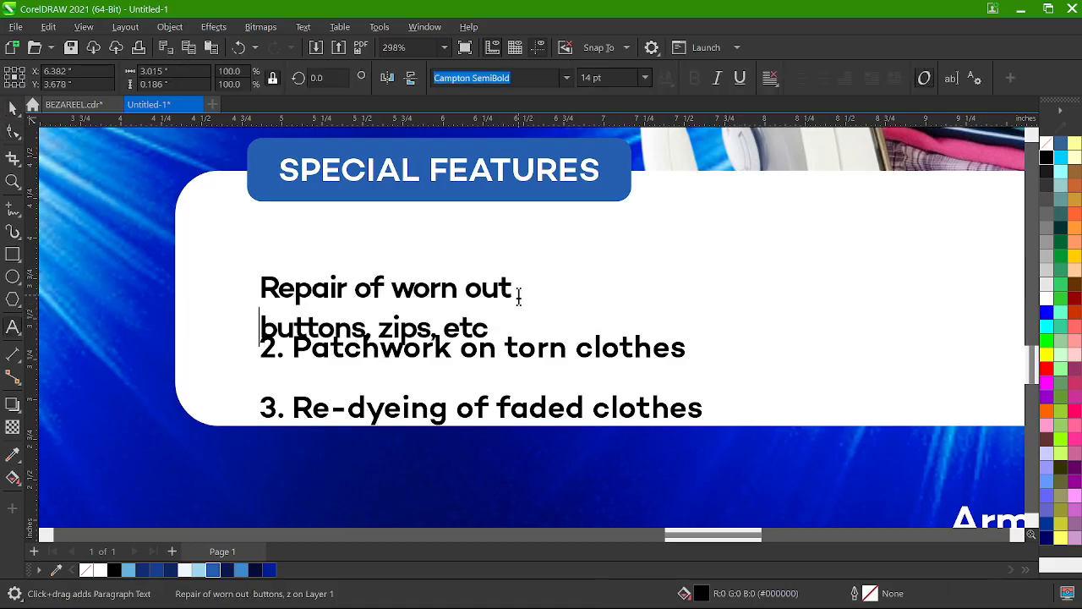
pyautogui.hotkey('ctrl', 'space')
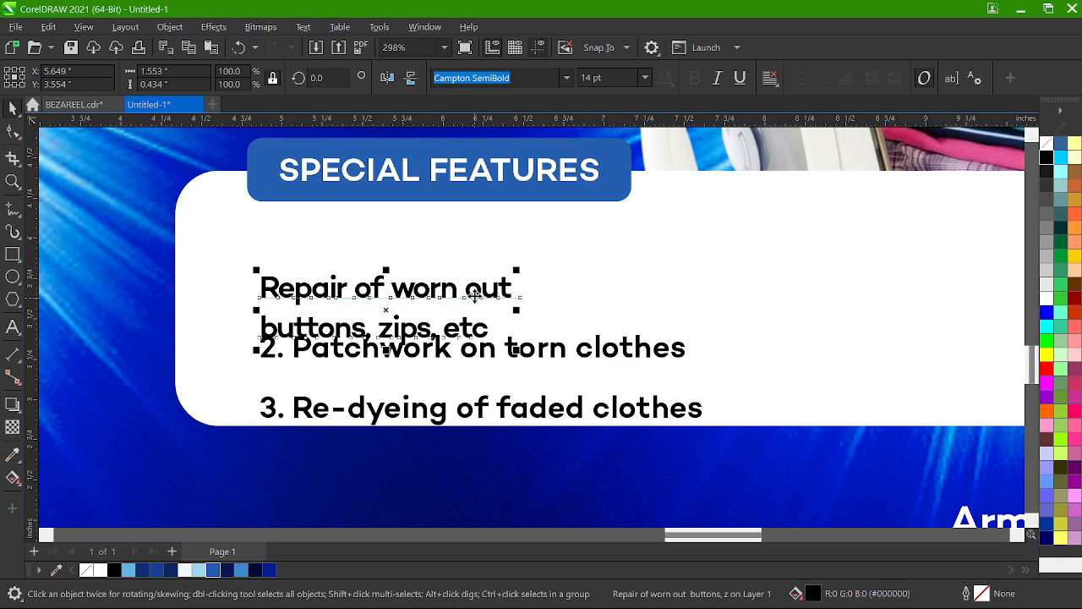
# - Shift the two-line repair text up and to the right in the white panel and tighten its line spacing
pyautogui.moveTo(496, 292); pyautogui.dragTo(552, 277)
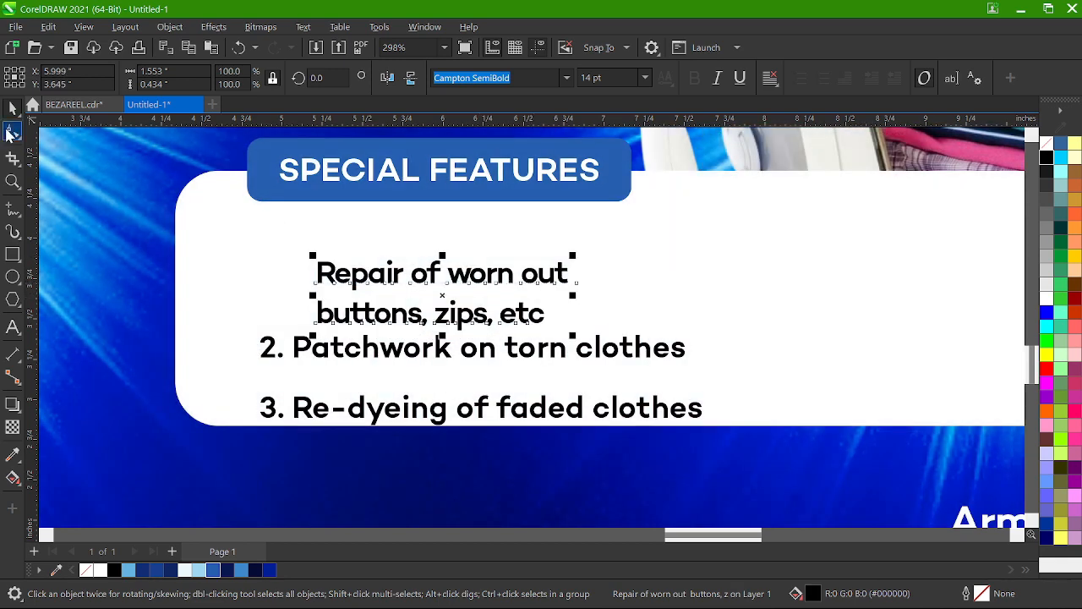
pyautogui.click(10, 132)
pyautogui.moveTo(312, 336); pyautogui.dragTo(312, 329)
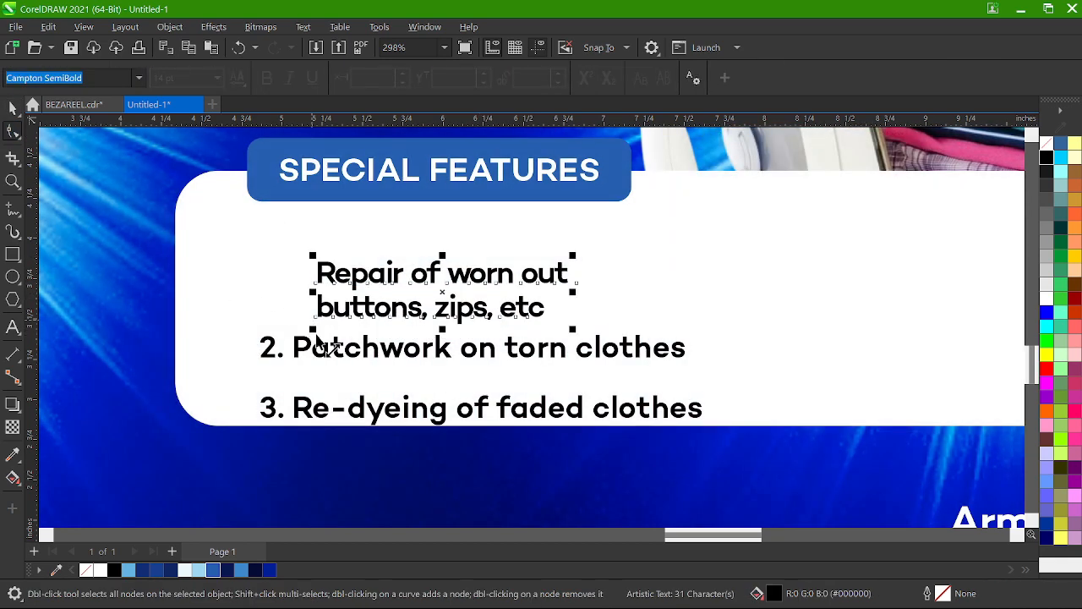
# - Remove the leading "2." from the "Patchwork on torn clothes" line
pyautogui.click(326, 358)
pyautogui.click(300, 358)
pyautogui.click(298, 353)
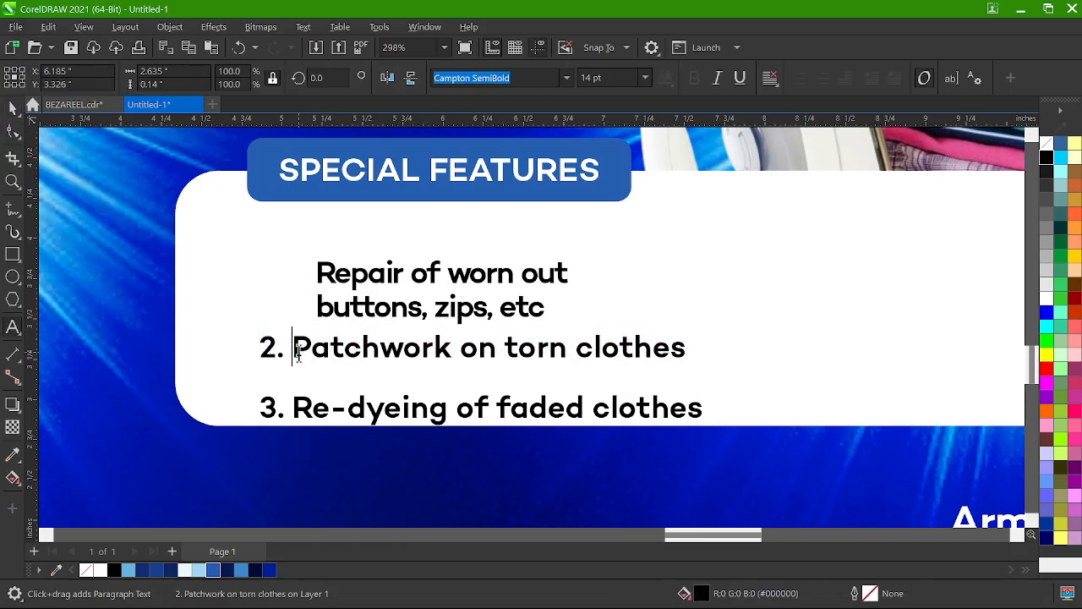
pyautogui.press('BackSpace')
pyautogui.press('BackSpace')
pyautogui.press('BackSpace')
pyautogui.hotkey('ctrl', 'space')
# - Move the patchwork text to the middle of the white panel and break it into two lines after "Patchwork"
pyautogui.scroll(-5, 336, 309)
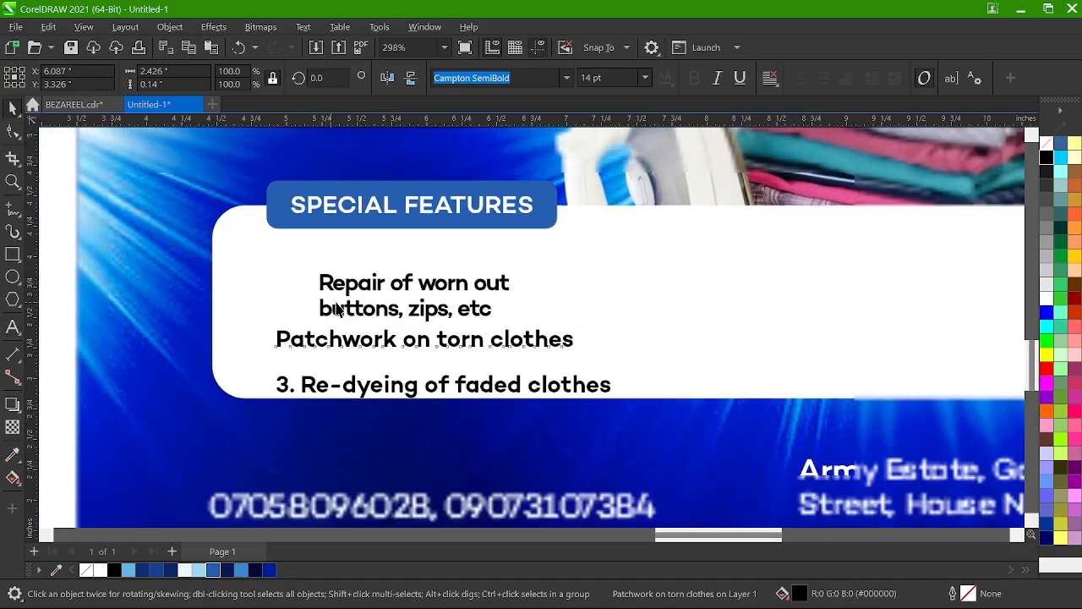
pyautogui.moveTo(371, 332); pyautogui.dragTo(581, 305)
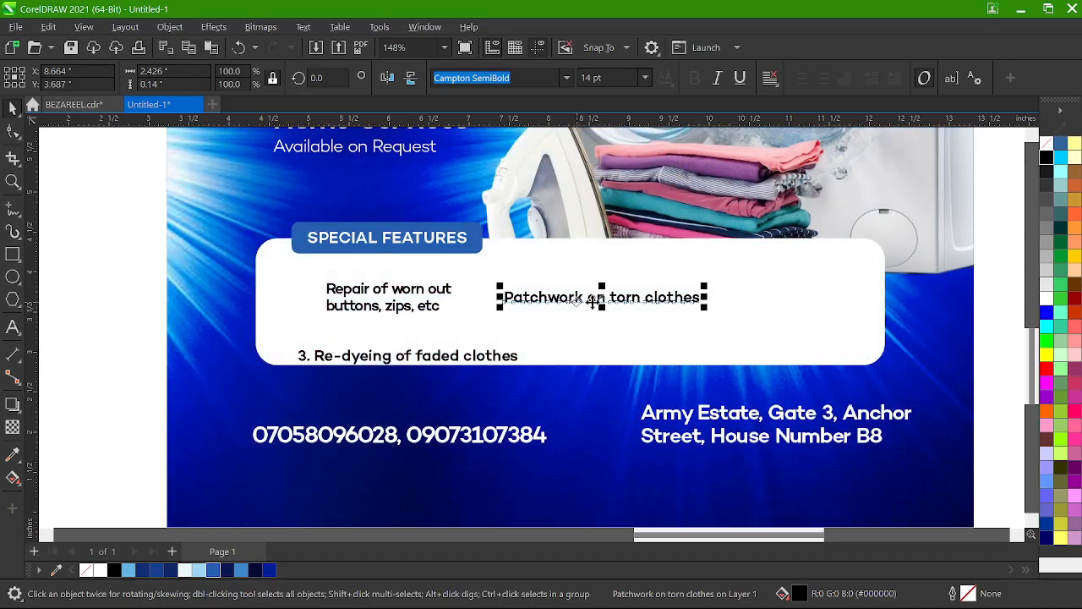
pyautogui.scroll(5, 584, 302)
pyautogui.doubleClick(570, 300)
pyautogui.press('Return')
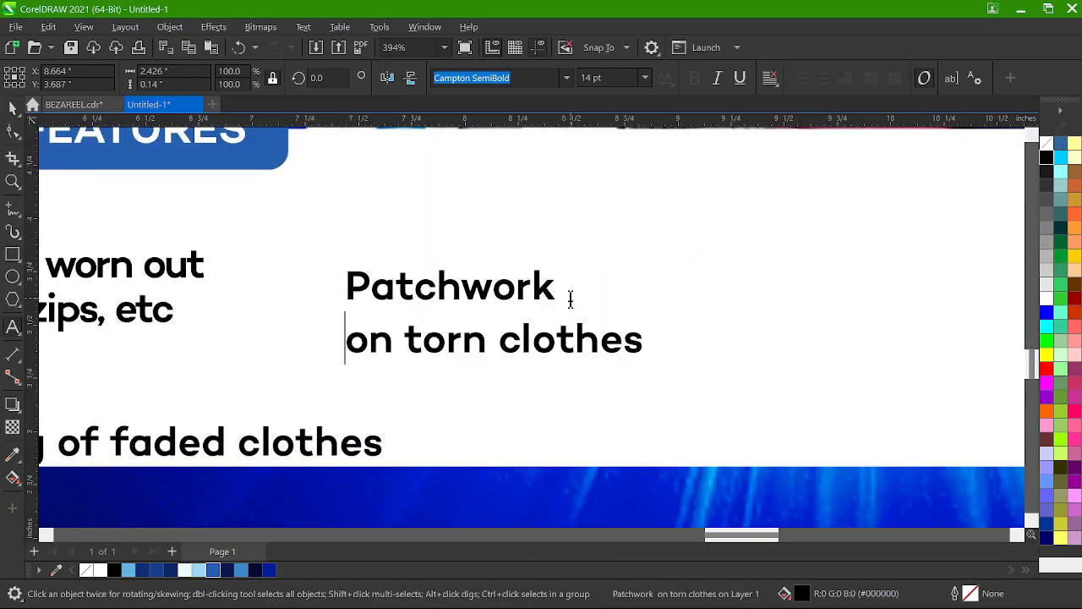
pyautogui.hotkey('ctrl', 'space')
# - Tighten the line spacing and letter spacing of the two-line "Patchwork on torn clothes" text
pyautogui.press('F10')
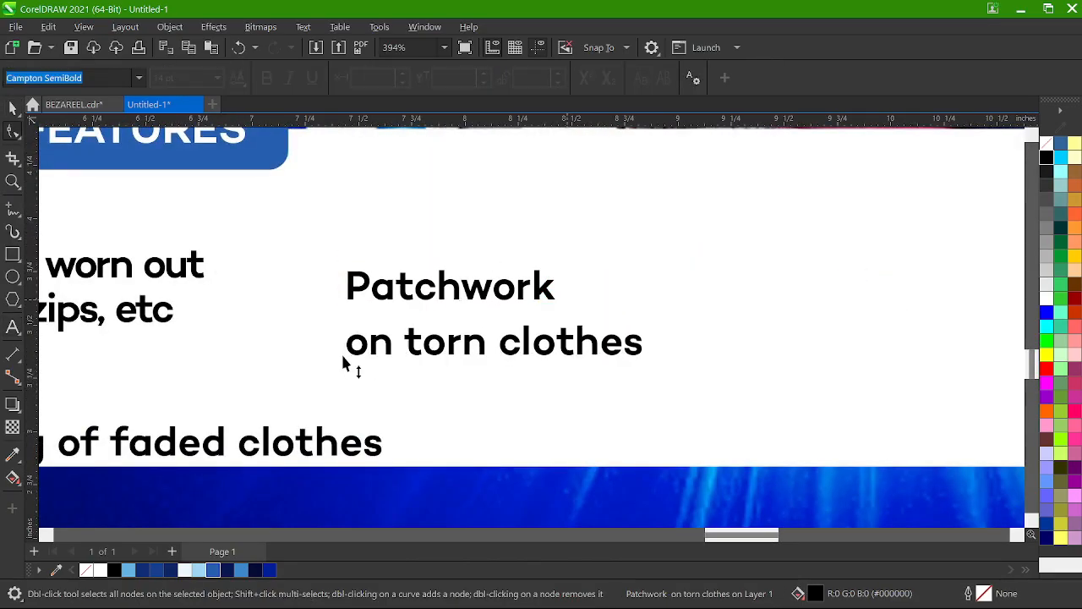
pyautogui.moveTo(342, 360); pyautogui.dragTo(341, 345)
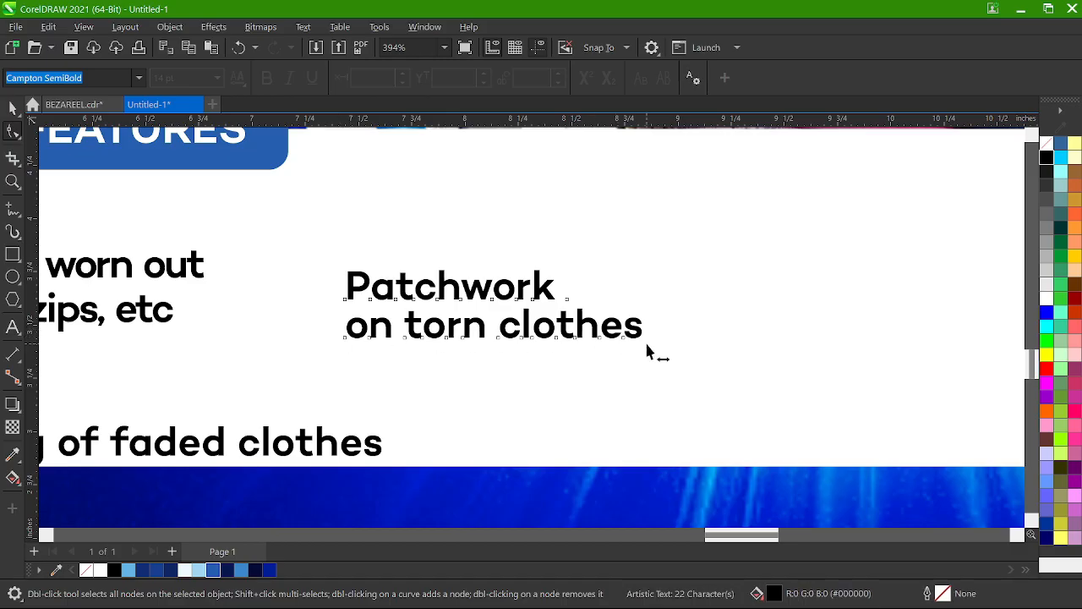
pyautogui.moveTo(647, 353); pyautogui.dragTo(606, 355)
pyautogui.hotkey('ctrl', 'space')
# - Remove the leading "3." from the "Re-dyeing of faded clothes" line
pyautogui.scroll(-2, 562, 279)
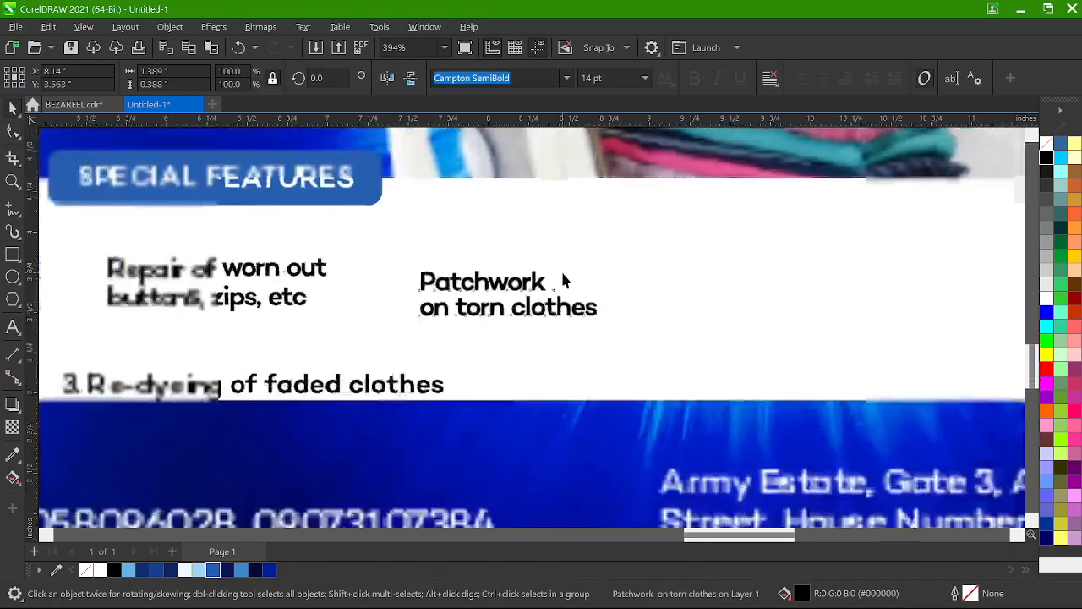
pyautogui.click(367, 361)
pyautogui.press('F10')
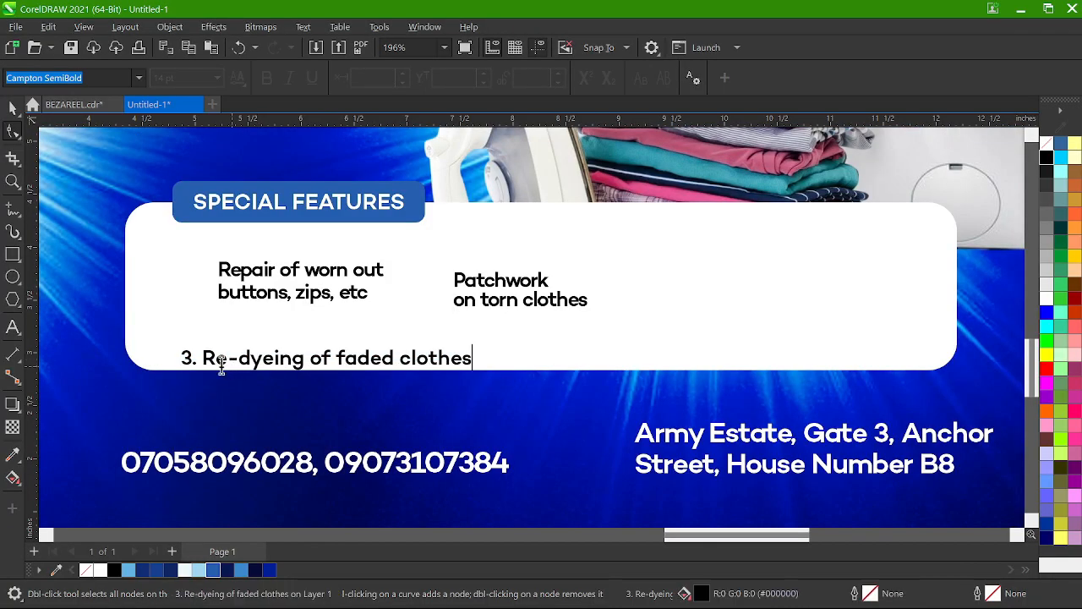
pyautogui.press('F8')
pyautogui.click(203, 359)
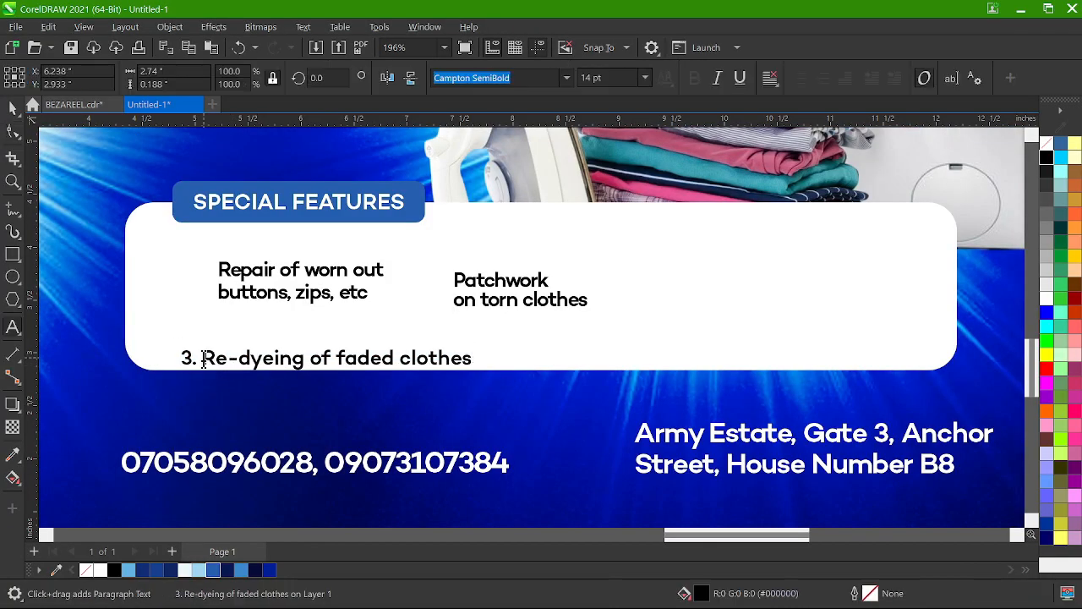
pyautogui.press('BackSpace')
pyautogui.press('BackSpace')
pyautogui.press('BackSpace')
pyautogui.hotkey('ctrl', 'space')
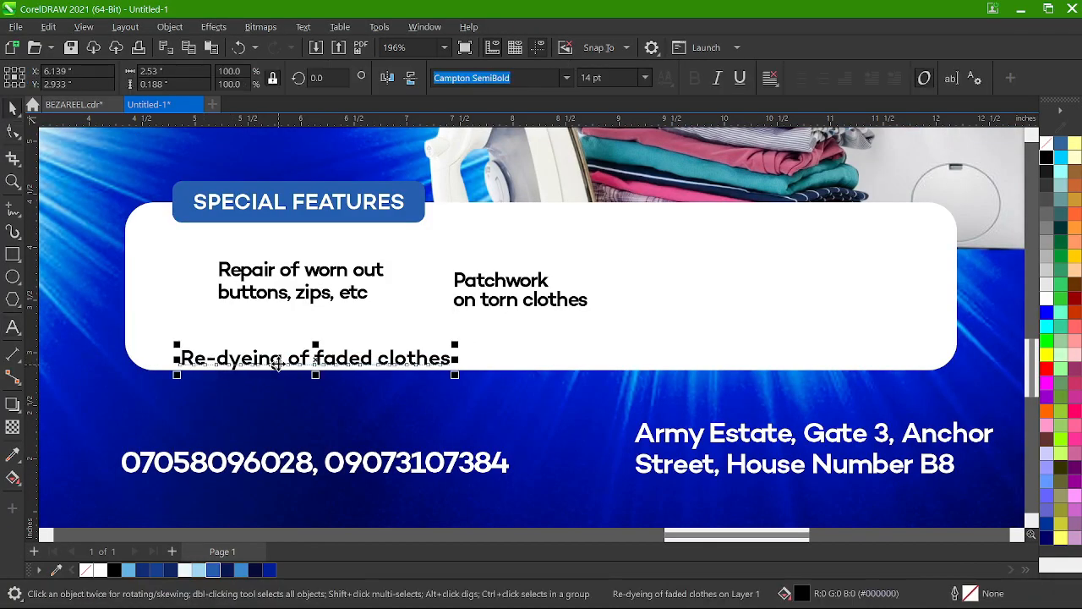
# - Move the re-dyeing text to the right part of the white panel and break it into two lines after "of"
pyautogui.moveTo(278, 364); pyautogui.dragTo(747, 279)
pyautogui.scroll(2, 807, 282)
pyautogui.press('F8')
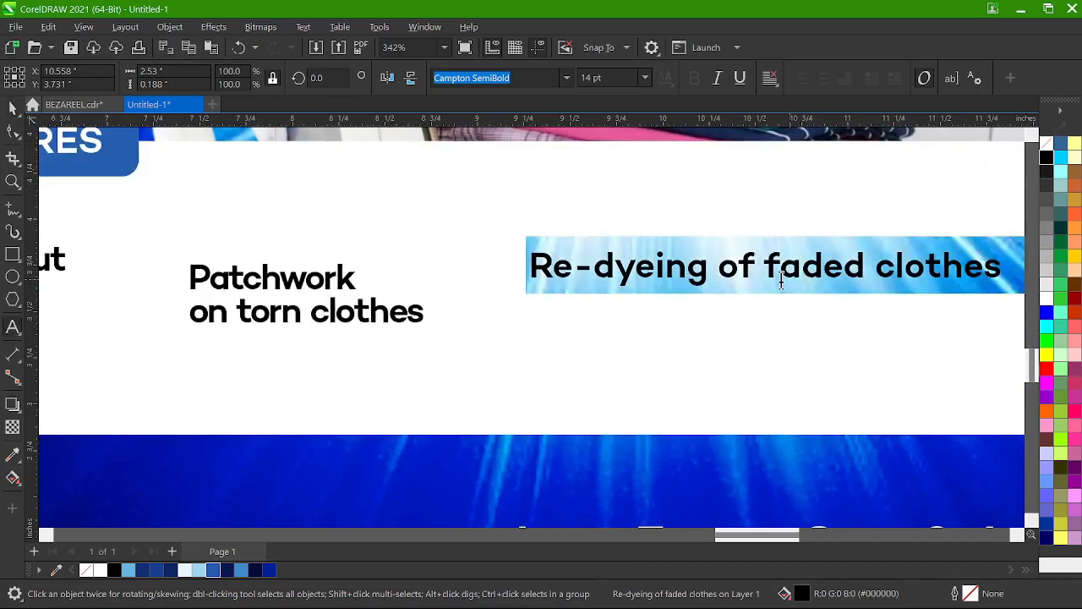
pyautogui.click(767, 279)
pyautogui.press('Return')
pyautogui.hotkey('ctrl', 'space')
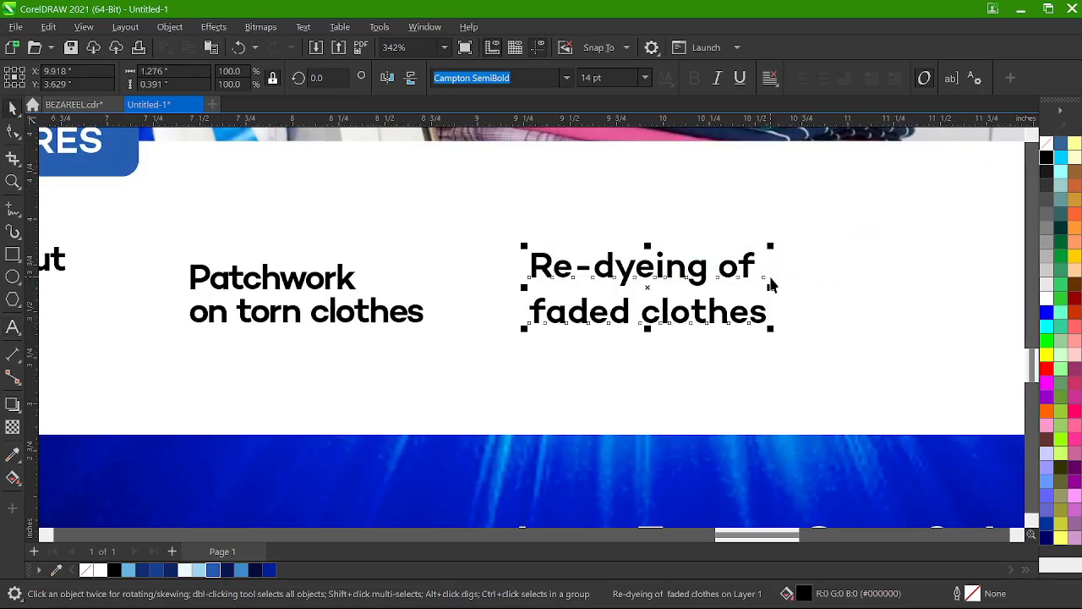
# - Tighten the line spacing of the two-line "Re-dyeing of faded clothes" text
pyautogui.press('F10')
pyautogui.moveTo(524, 329); pyautogui.dragTo(525, 316)
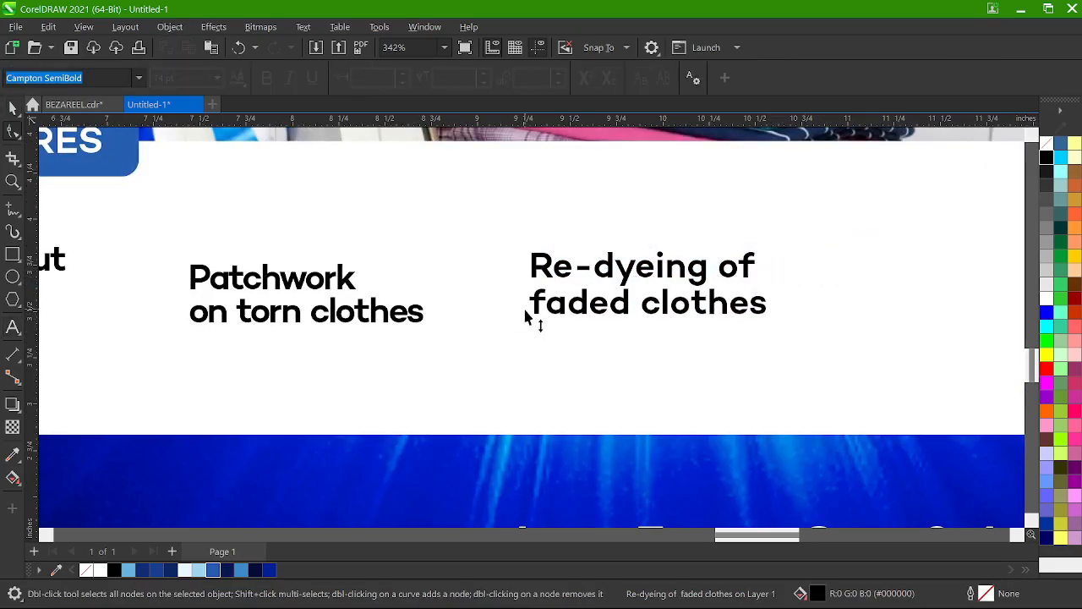
pyautogui.press('space')
# - Copy the text properties of the "Patchwork on torn clothes" text to the "Re-dyeing of faded clothes" text
pyautogui.click(61, 30)
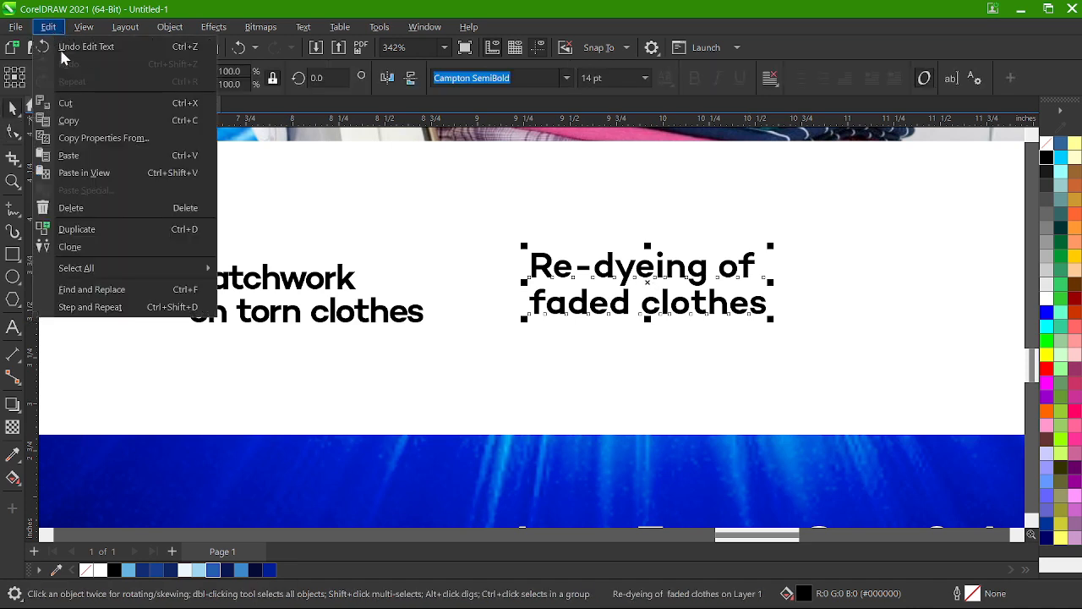
pyautogui.click(93, 137)
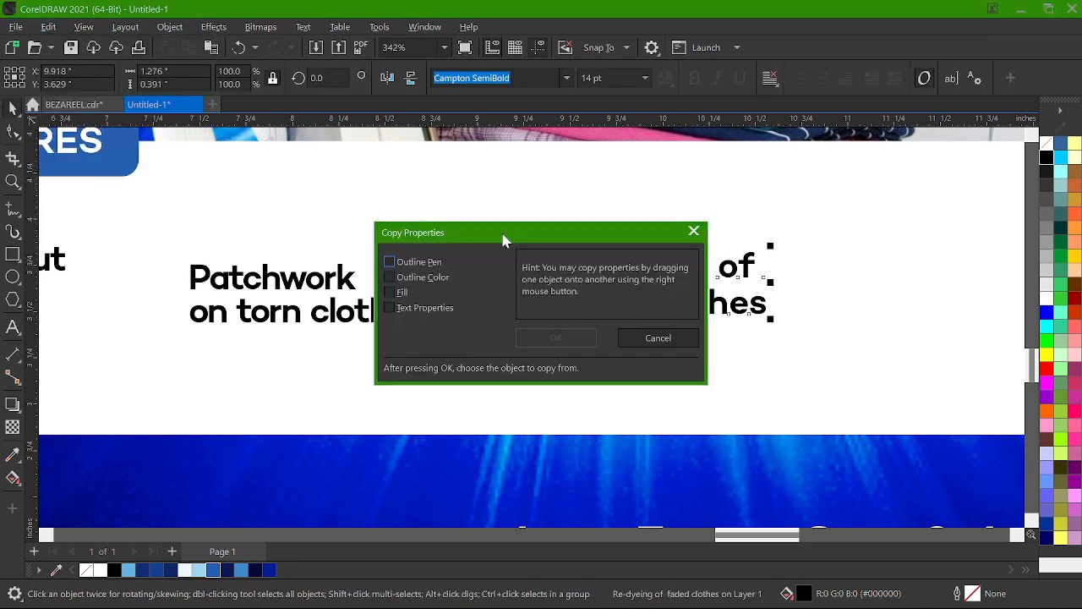
pyautogui.click(417, 310)
pyautogui.click(555, 338)
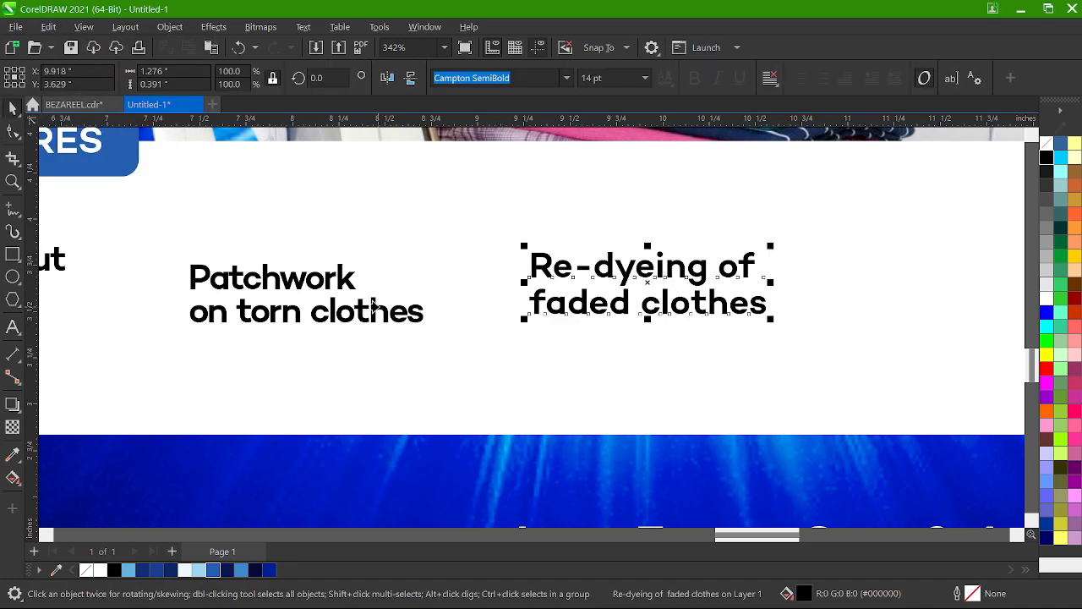
pyautogui.click(376, 306)
# - Distribute the three feature texts with equal horizontal spacing and align their top edges
pyautogui.scroll(-3, 634, 306)
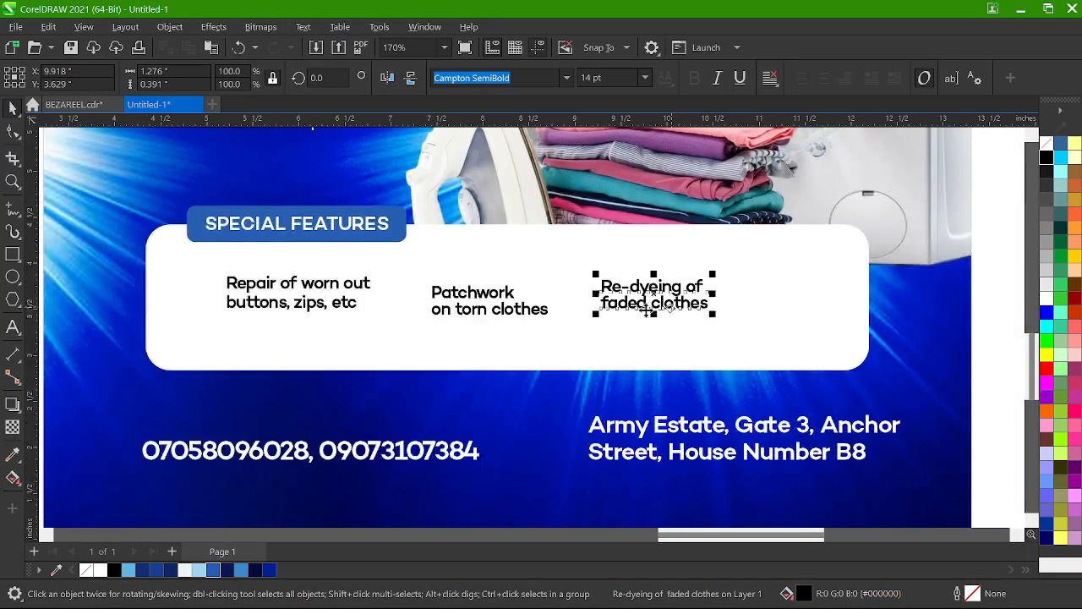
pyautogui.keyDown('shift'); pyautogui.click(524, 317); pyautogui.keyUp('shift')
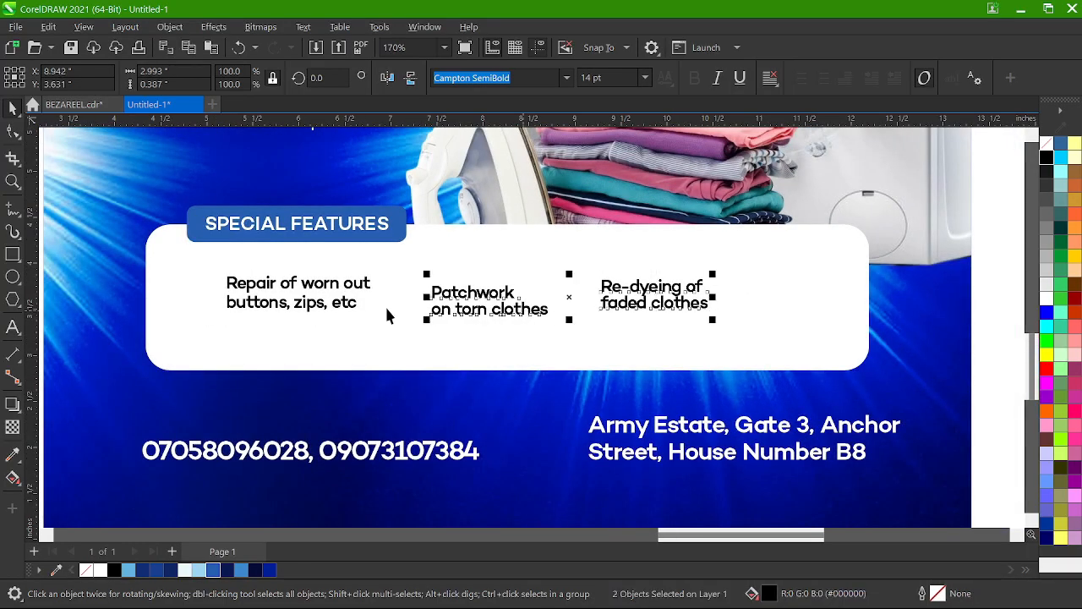
pyautogui.keyDown('shift'); pyautogui.click(342, 304); pyautogui.keyUp('shift')
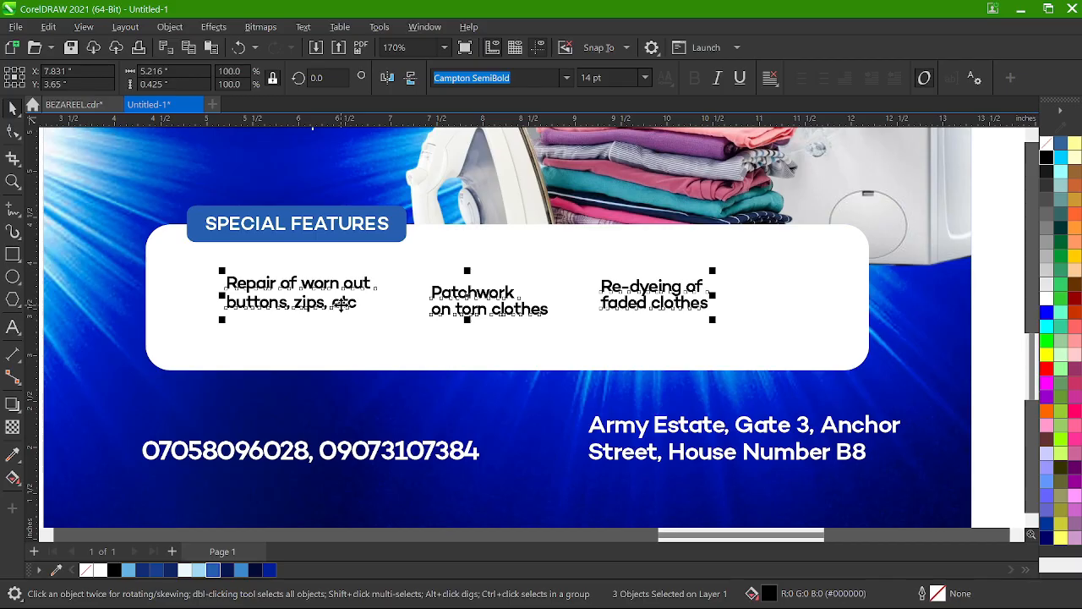
pyautogui.scroll(2, 339, 303)
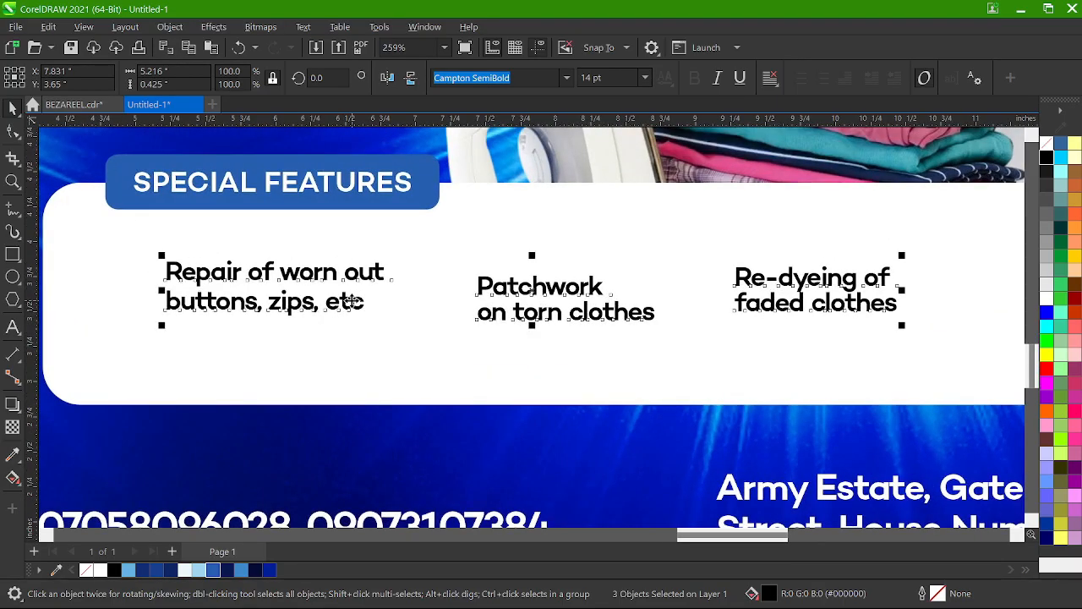
pyautogui.hotkey('ctrl', 'shift', 'a')
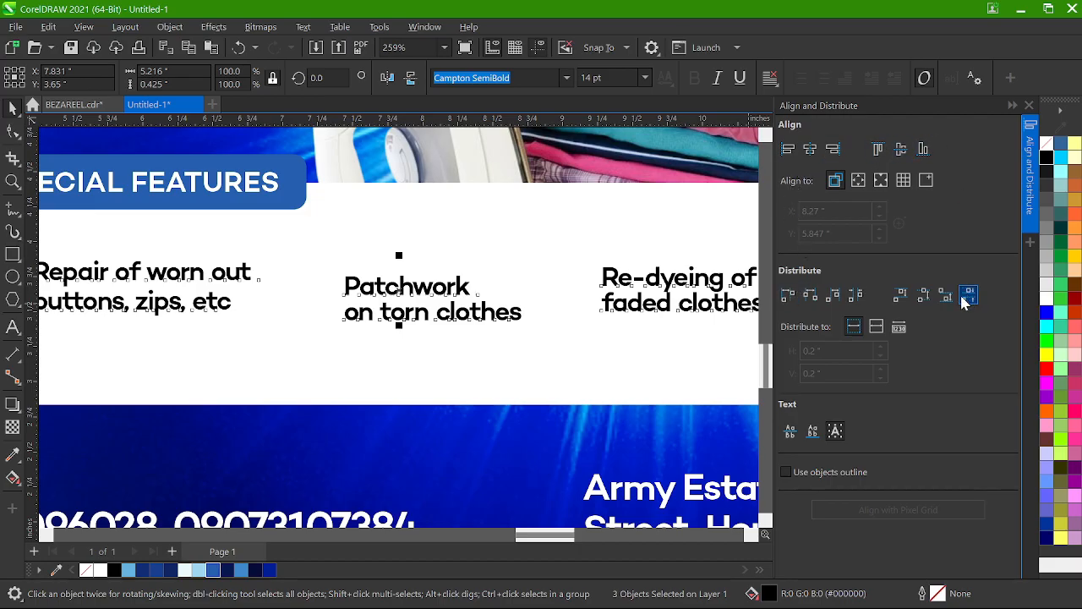
pyautogui.click(856, 296)
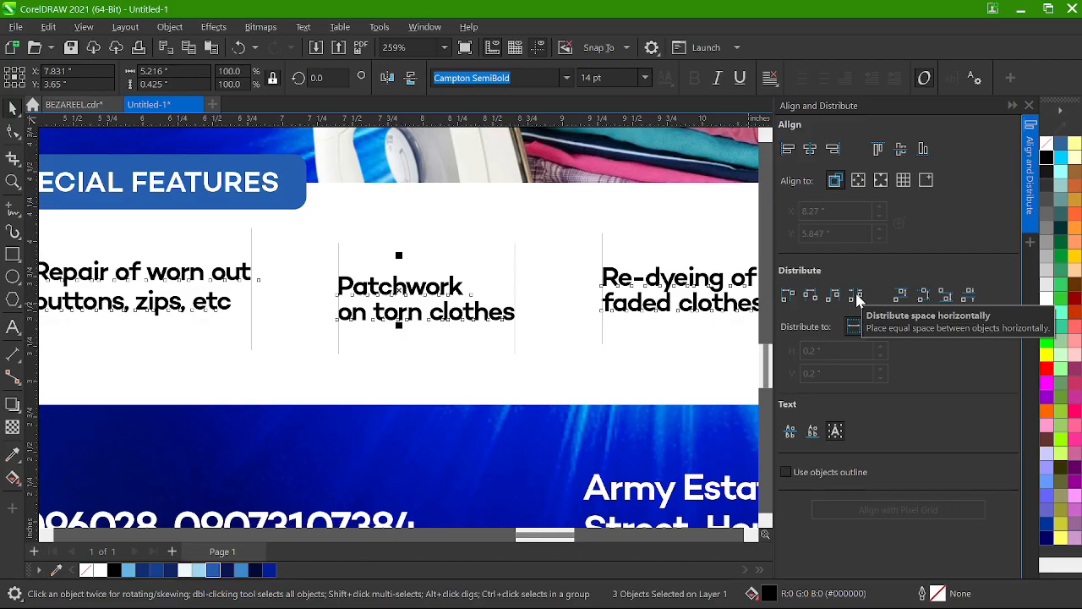
pyautogui.click(879, 152)
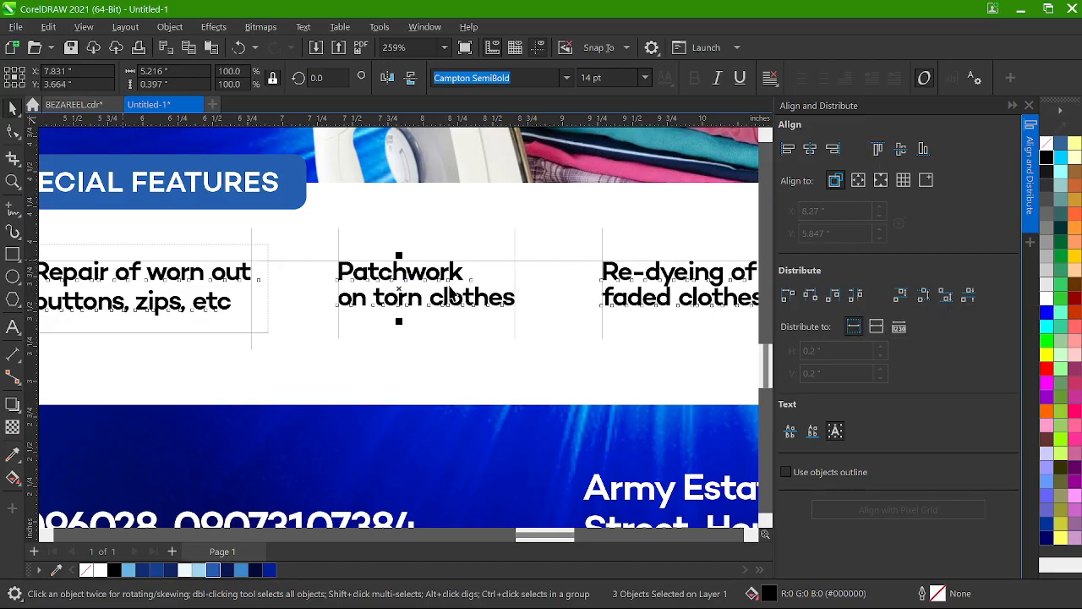
pyautogui.scroll(-3, 731, 290)
pyautogui.scroll(2, 731, 290)
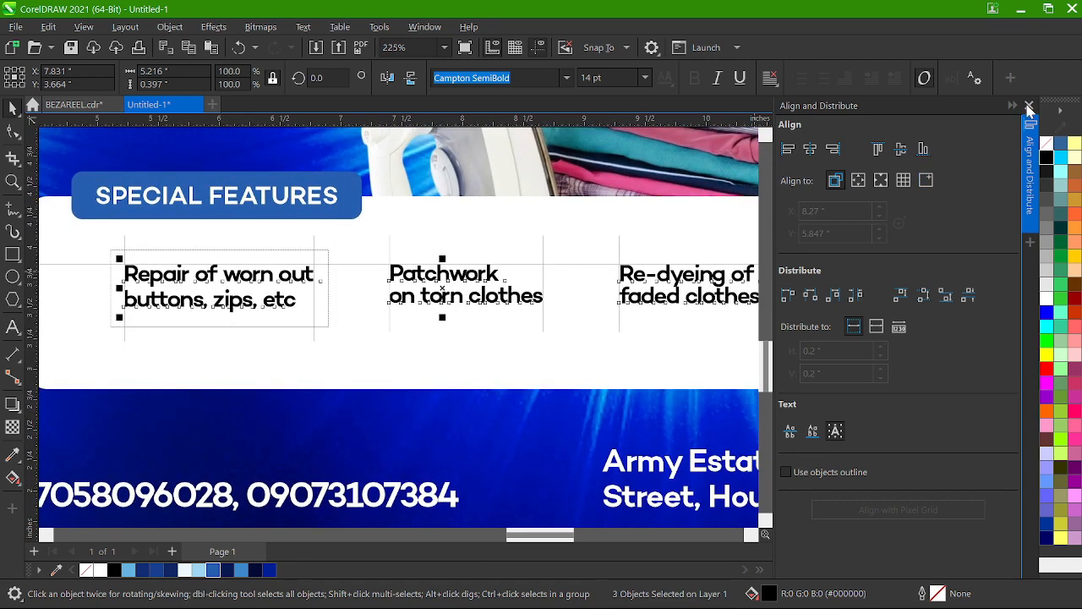
pyautogui.click(1028, 106)
# - Center the three feature texts as one group horizontally on the white panel, and ungroup them again
pyautogui.scroll(-4, 317, 337)
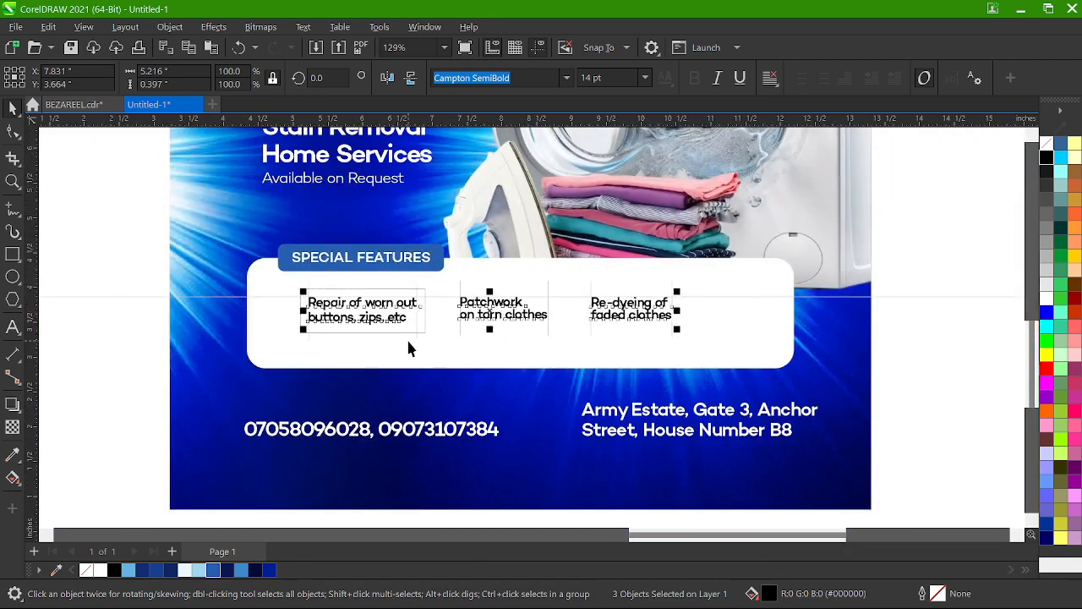
pyautogui.hotkey('ctrl', 'g')
pyautogui.click(607, 348)
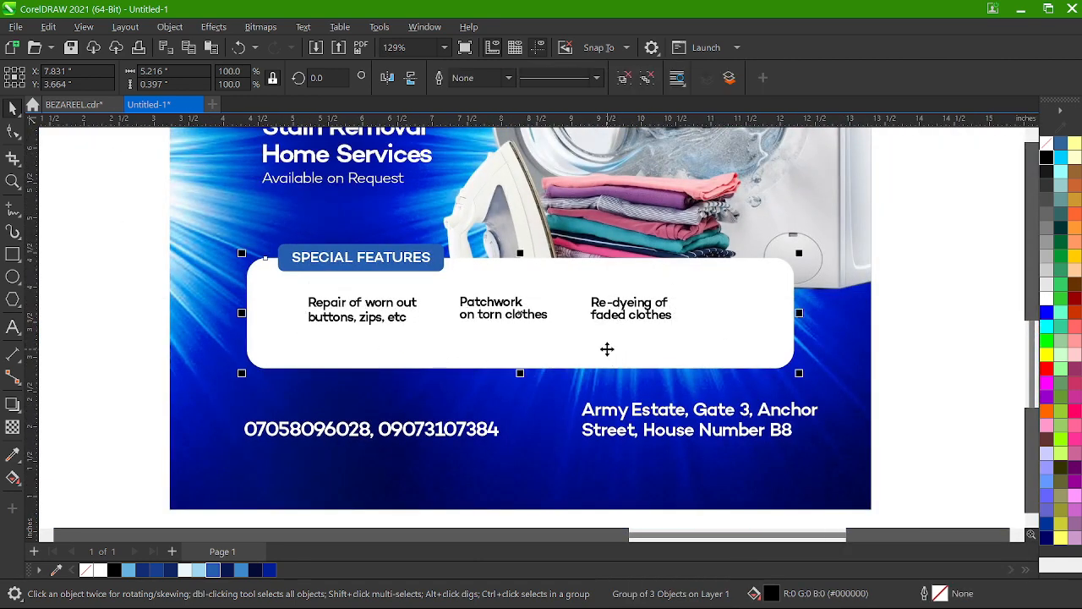
pyautogui.keyDown('shift'); pyautogui.click(607, 348); pyautogui.keyUp('shift')
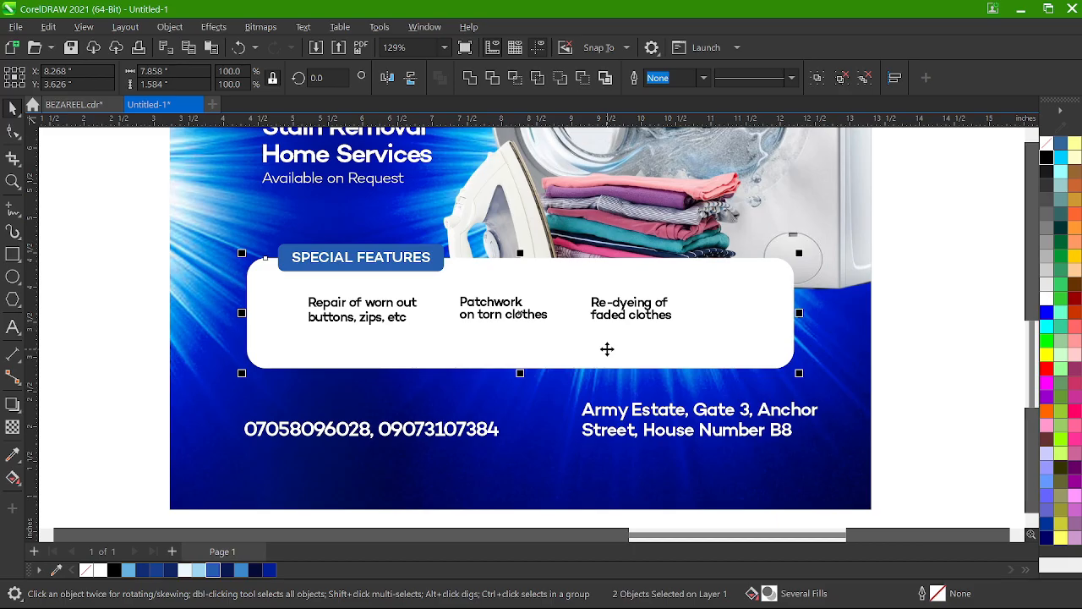
pyautogui.press('c')
pyautogui.click(681, 319)
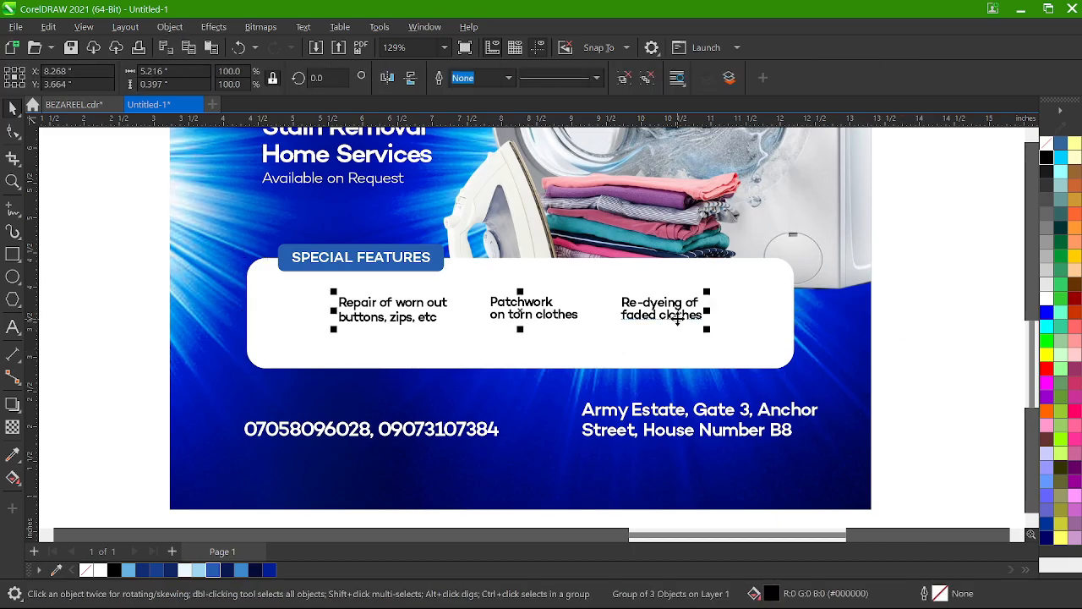
pyautogui.click(596, 338)
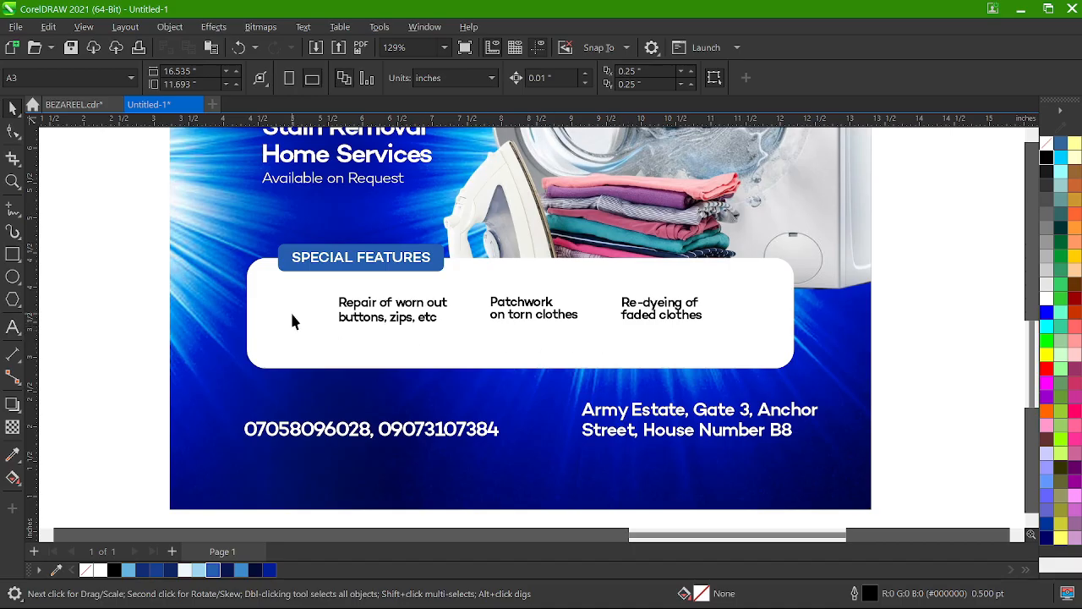
# - Move the "Repair of worn out buttons, zips, etc" text about 0.5 inch to the left, keeping its height
pyautogui.click(351, 313)
pyautogui.scroll(2, 372, 321)
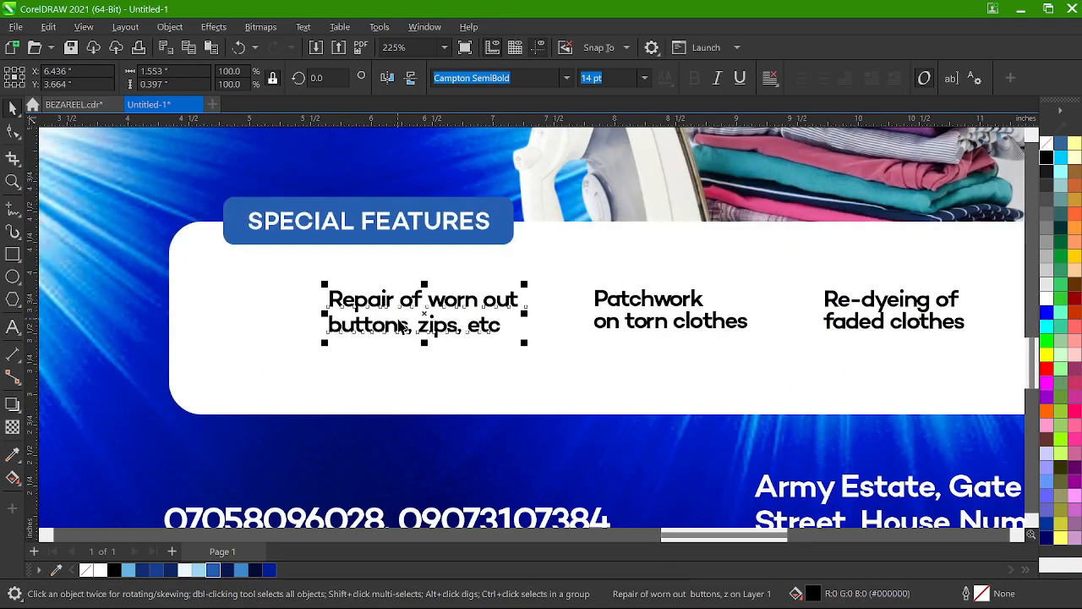
pyautogui.moveTo(424, 312); pyautogui.dragTo(361, 312)
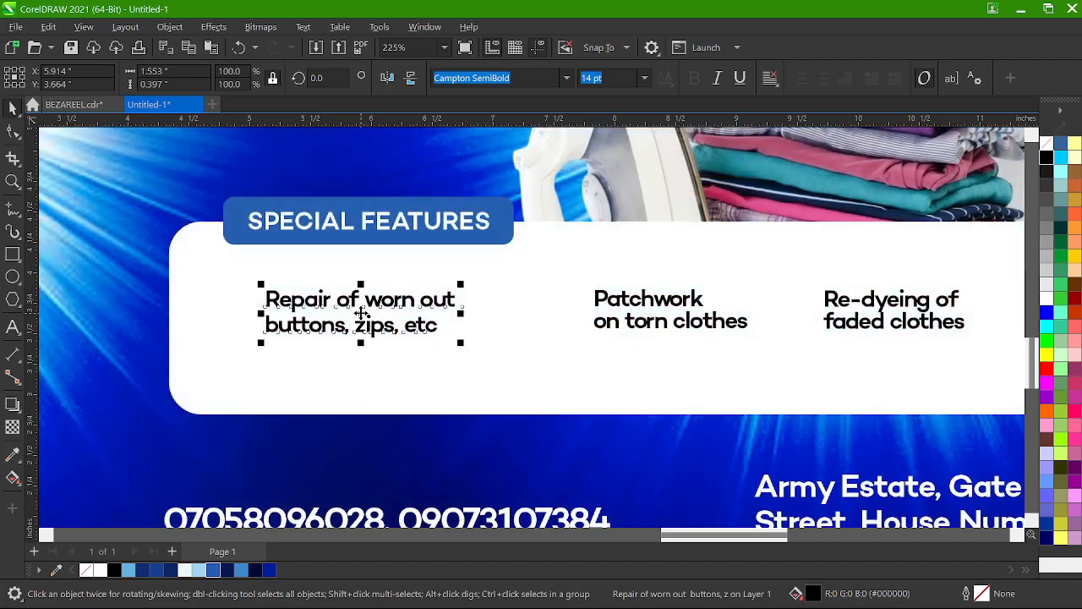
pyautogui.click(602, 330)
# - Move the button, star and paint-splash images together closer to the left side of the flyer
pyautogui.scroll(-5, 603, 330)
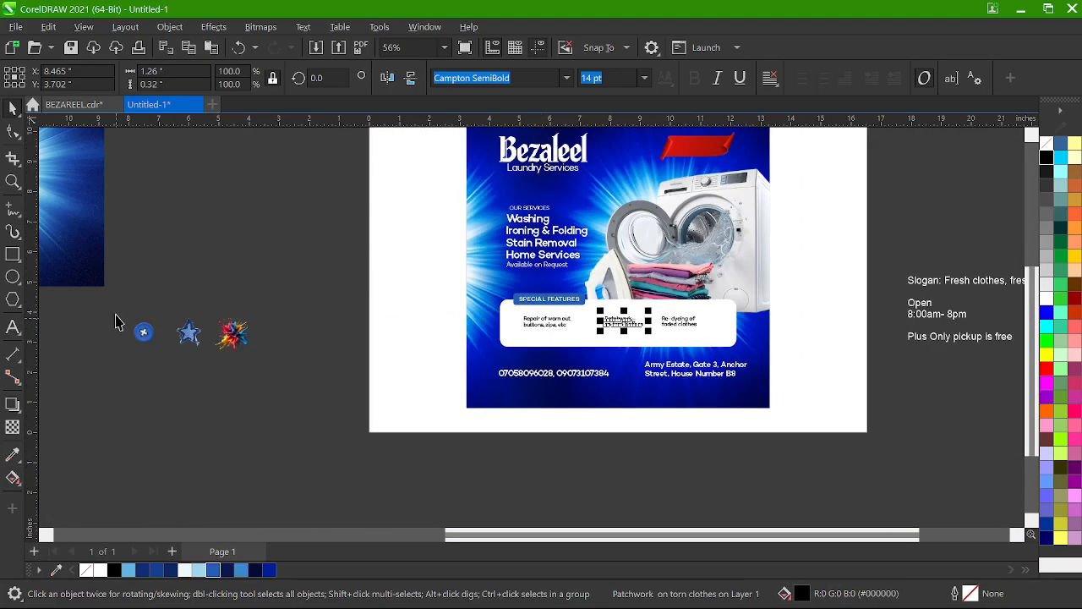
pyautogui.moveTo(116, 323); pyautogui.dragTo(413, 314)
pyautogui.click(401, 369)
pyautogui.scroll(6, 426, 320)
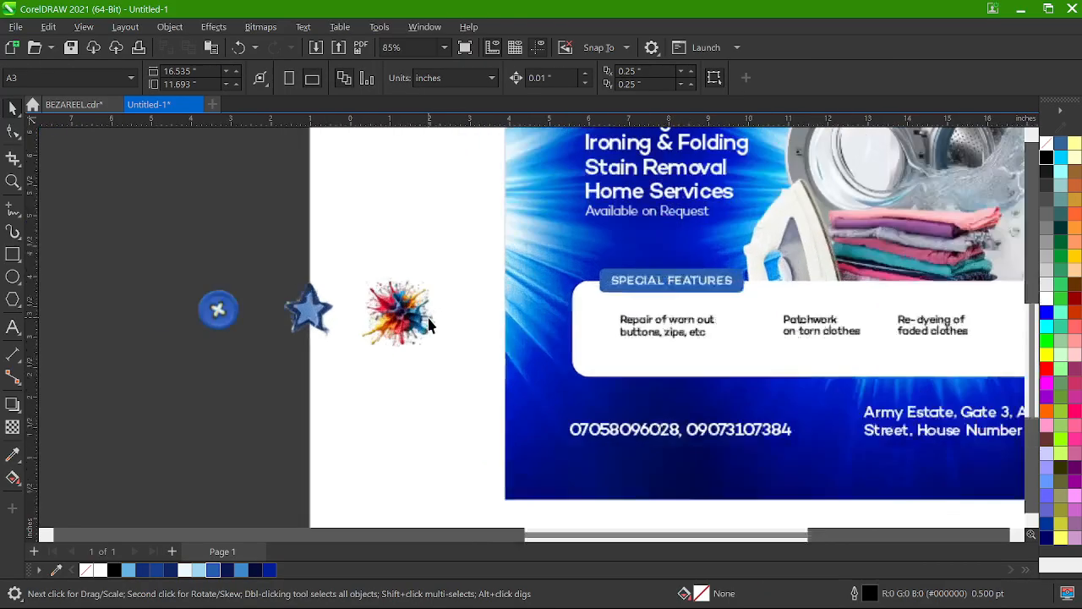
# - Move the "Re-dyeing of faded clothes" text further right within the white panel, level with the other texts
pyautogui.scroll(-5, 387, 335)
pyautogui.scroll(5, 388, 335)
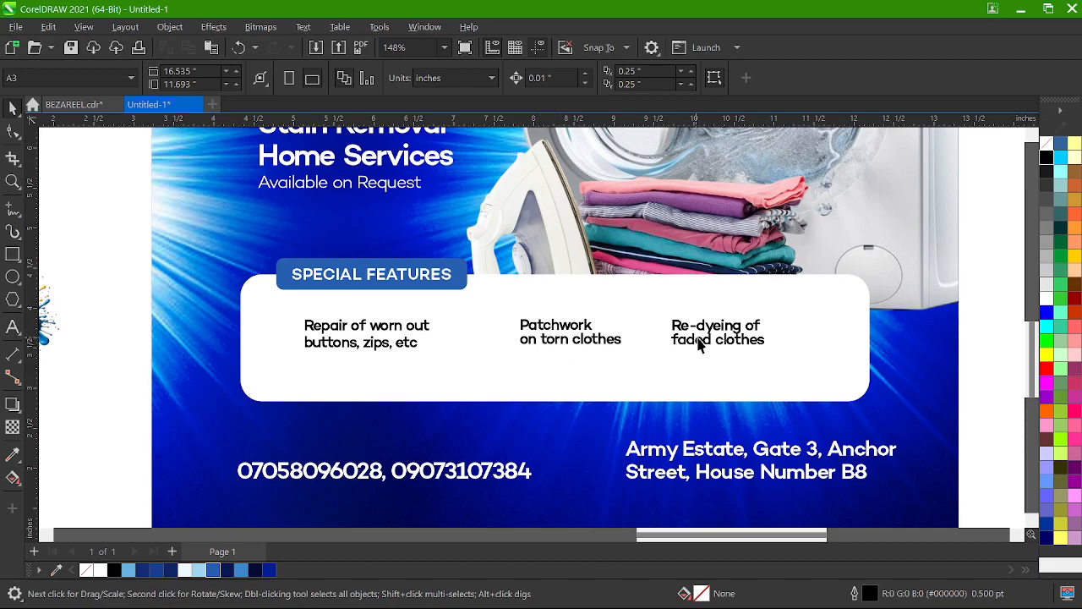
pyautogui.scroll(-5, 406, 341)
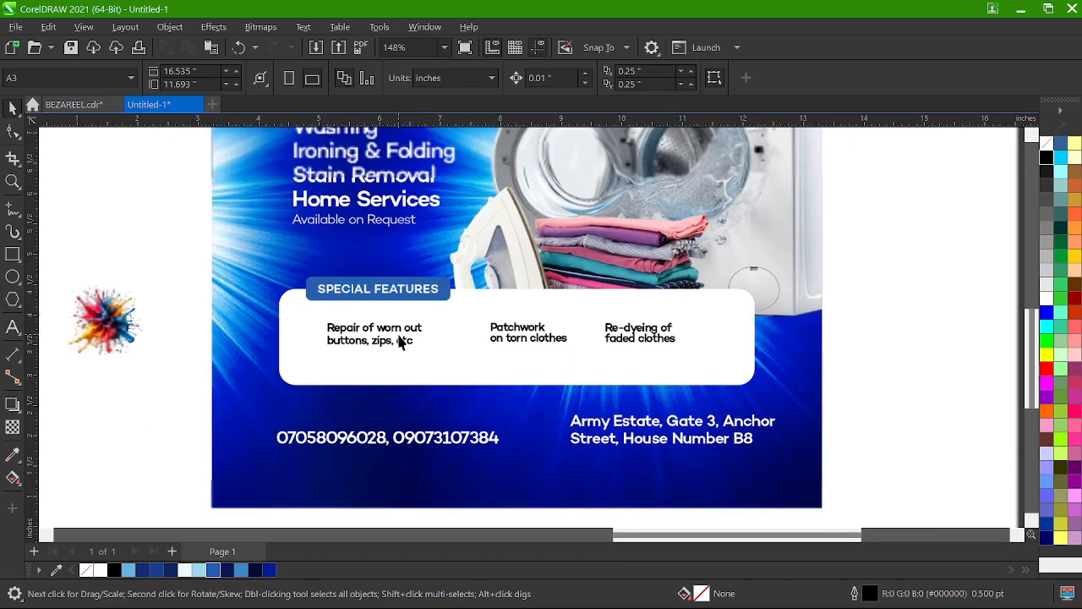
pyautogui.scroll(5, 634, 342)
pyautogui.moveTo(490, 347); pyautogui.dragTo(534, 346)
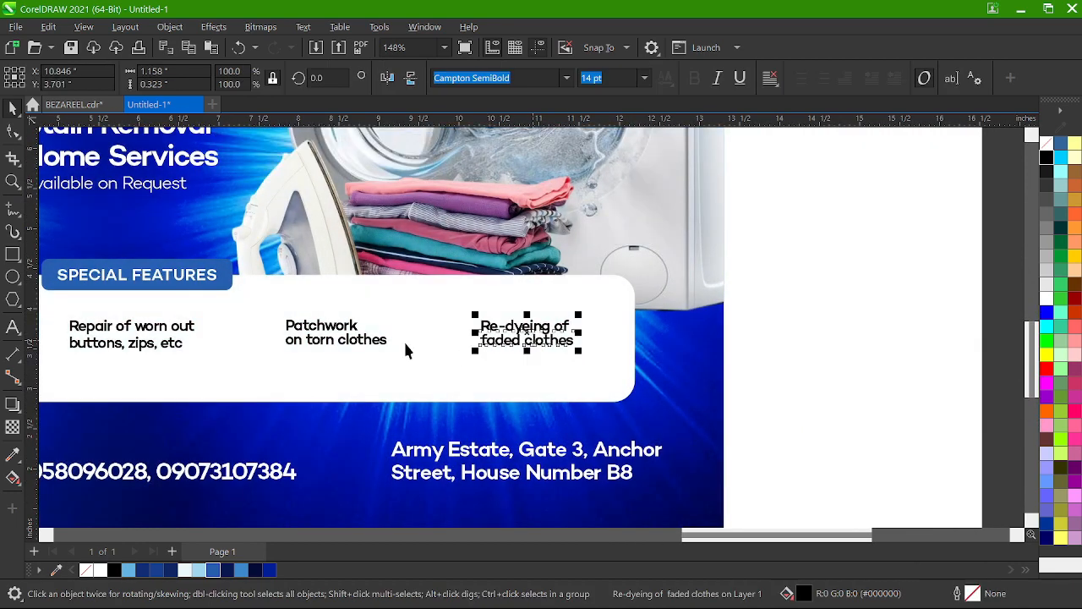
# - Distribute the space between the repair, patchwork and re-dyeing texts evenly in the horizontal direction
pyautogui.keyDown('shift'); pyautogui.click(357, 341); pyautogui.keyUp('shift')
pyautogui.keyDown('shift'); pyautogui.click(168, 328); pyautogui.keyUp('shift')
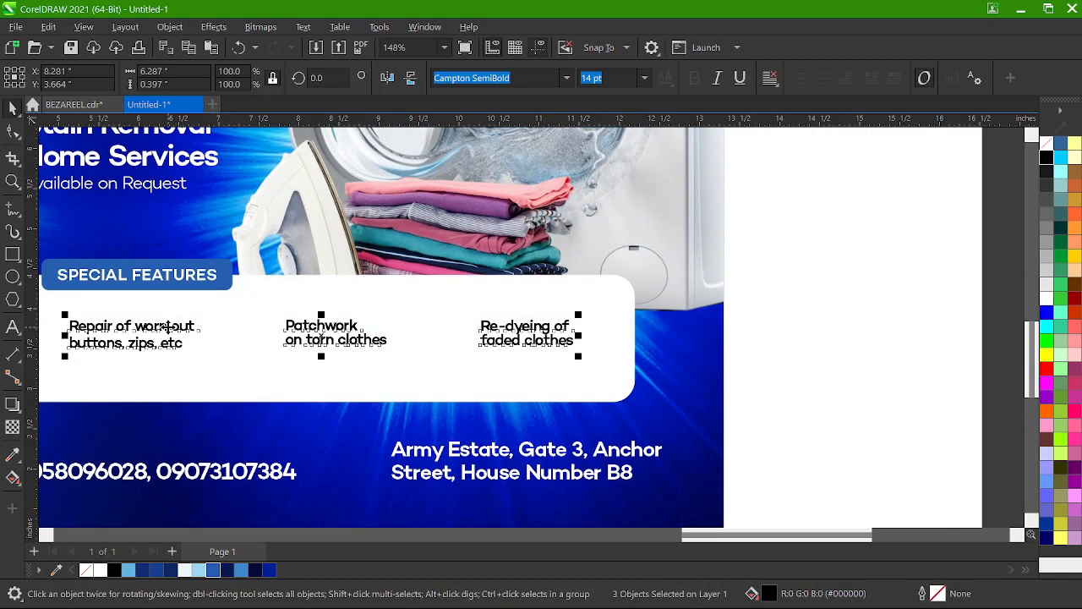
pyautogui.hotkey('ctrl', 'shift', 'a')
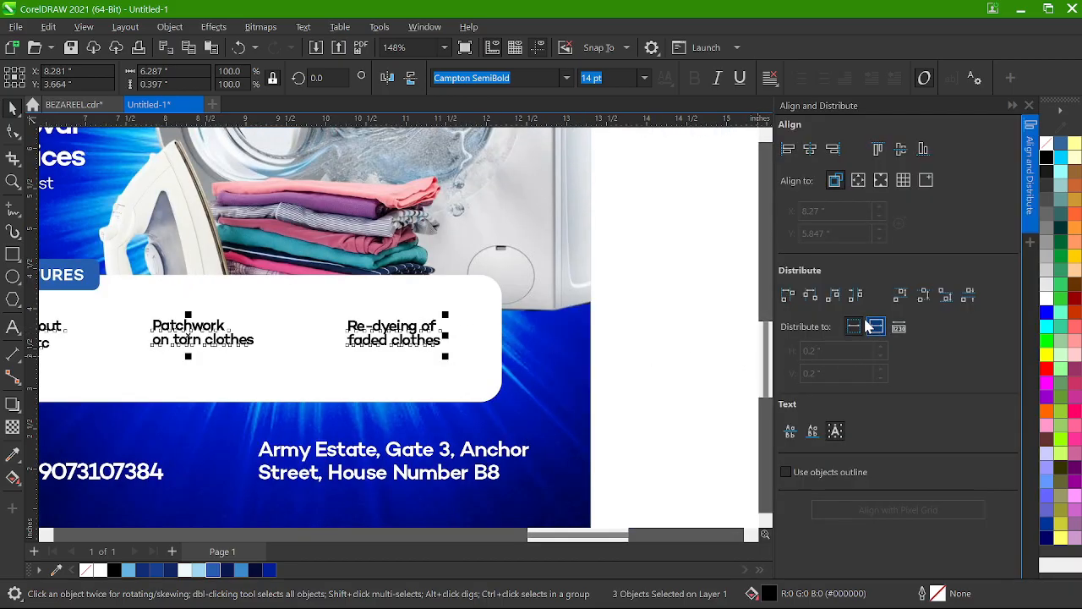
pyautogui.click(856, 298)
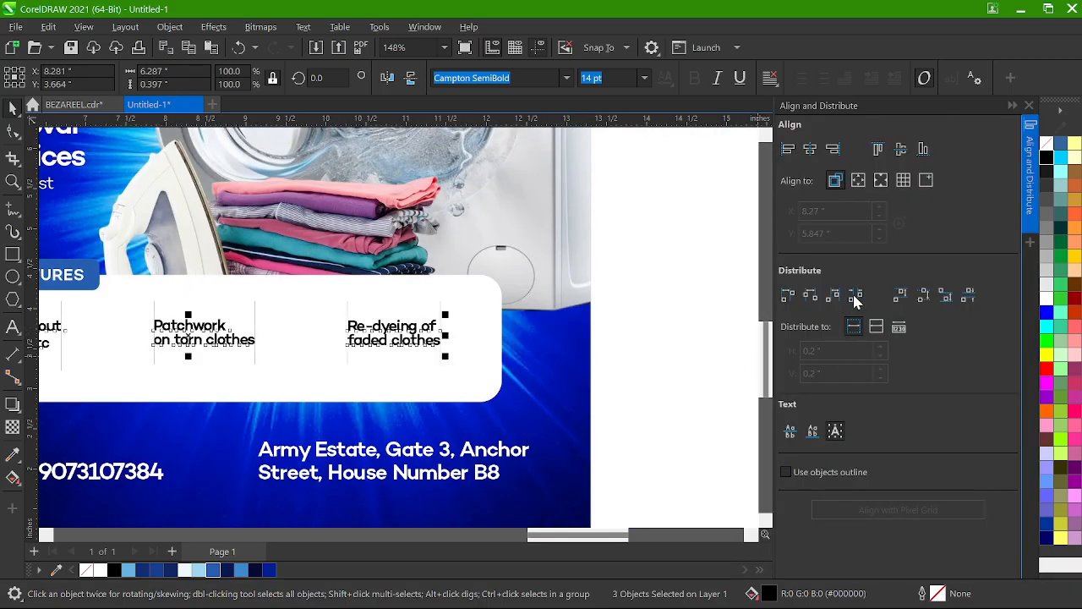
pyautogui.click(1029, 106)
pyautogui.scroll(-4, 709, 291)
pyautogui.scroll(2, 160, 312)
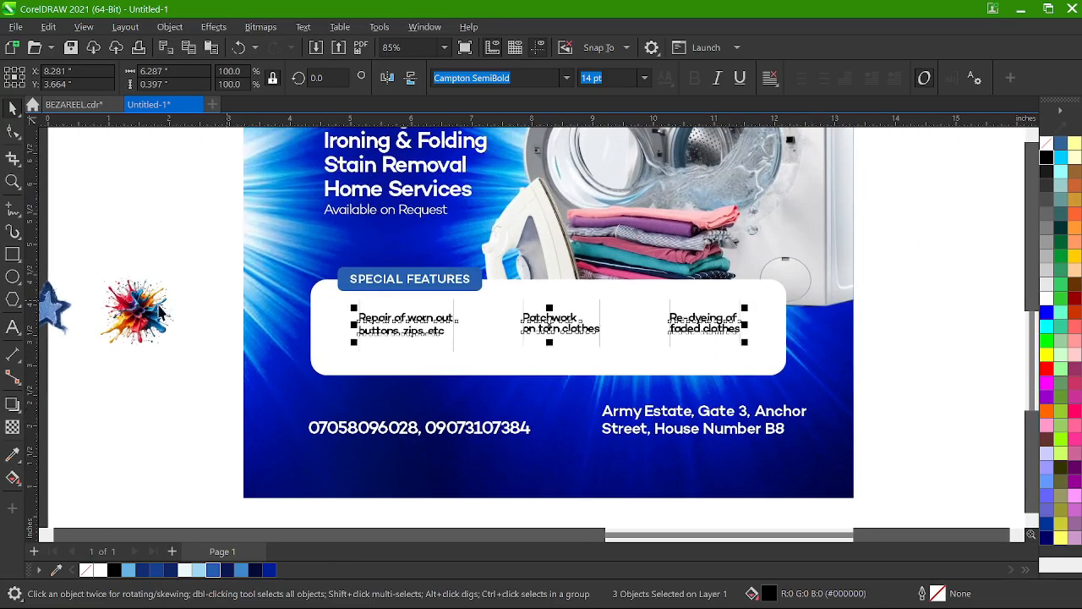
# - Place the paint-splash image just left of the "Re-dyeing of faded clothes" text and shrink it to about 0.45 inch
pyautogui.click(161, 313)
pyautogui.moveTo(161, 312); pyautogui.dragTo(654, 319)
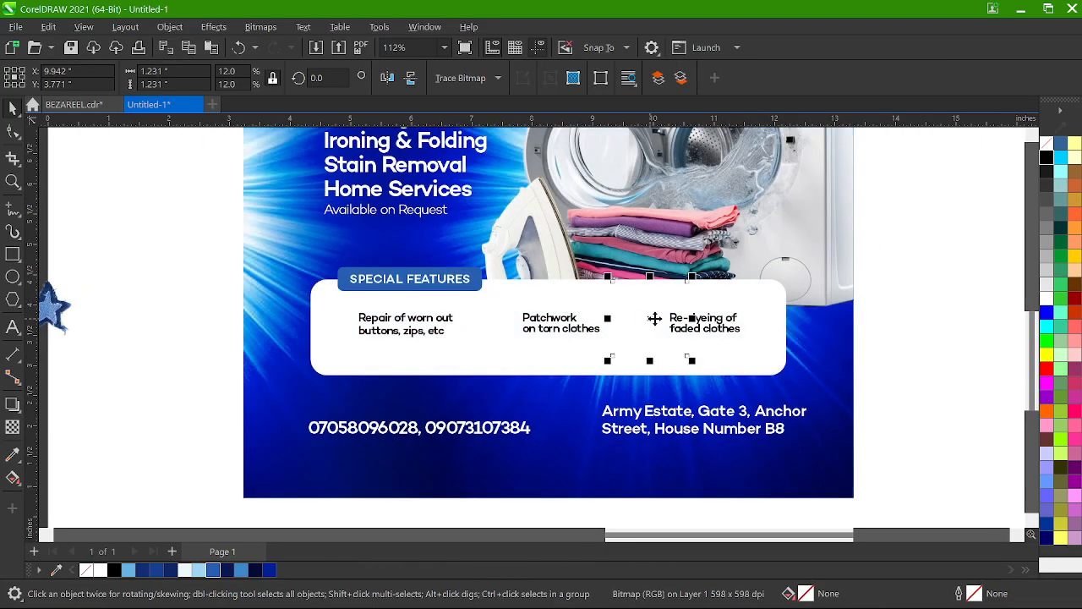
pyautogui.scroll(4, 655, 318)
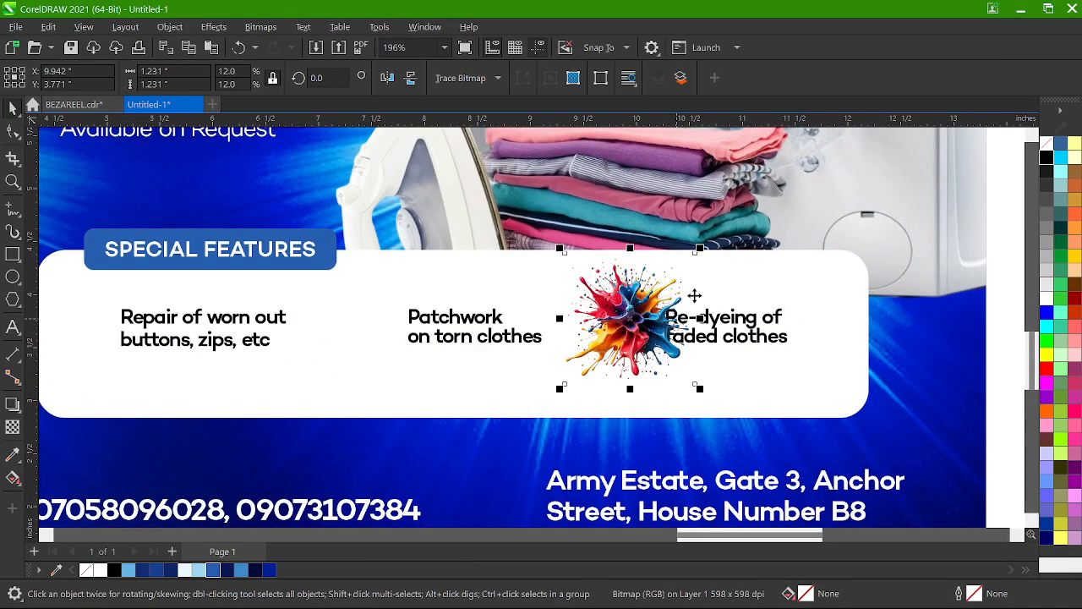
pyautogui.moveTo(702, 248); pyautogui.dragTo(693, 285)
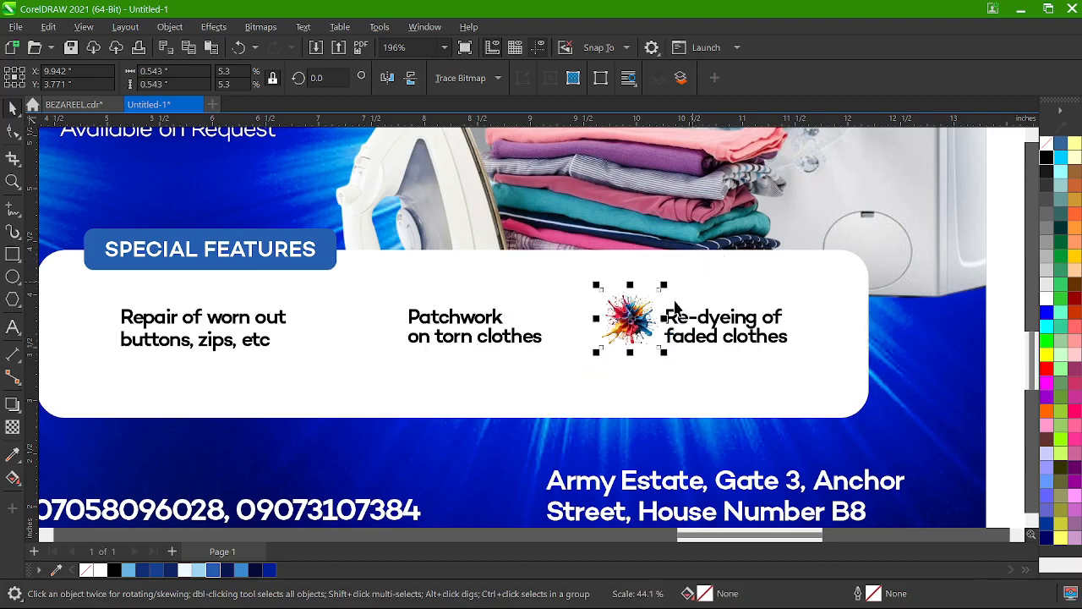
pyautogui.scroll(3, 661, 312)
pyautogui.moveTo(609, 332); pyautogui.dragTo(610, 342)
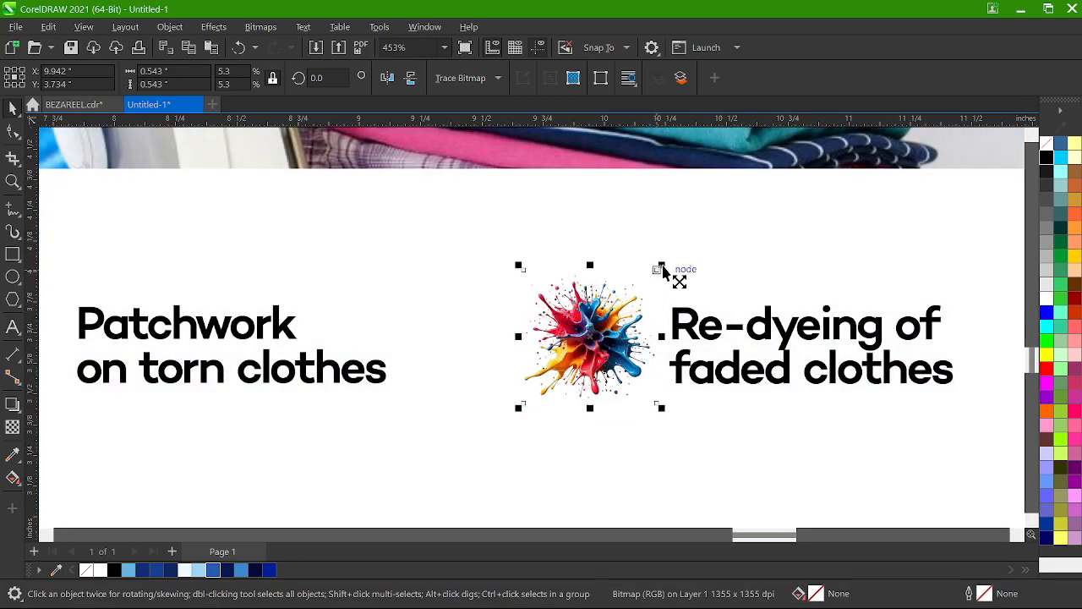
pyautogui.moveTo(660, 266); pyautogui.dragTo(668, 284)
pyautogui.scroll(-3, 610, 333)
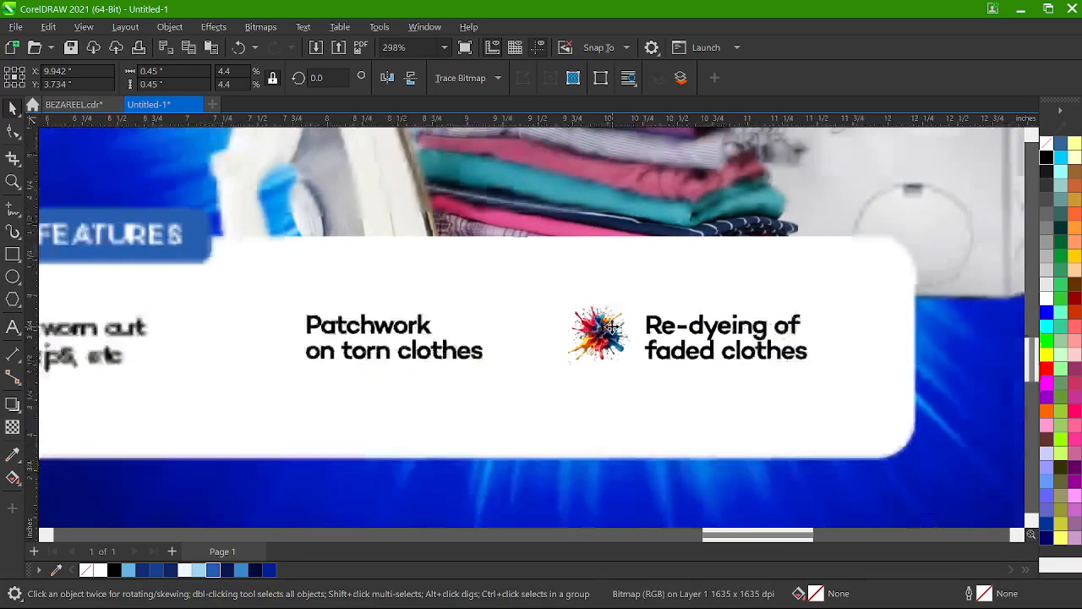
pyautogui.scroll(3, 611, 333)
pyautogui.moveTo(609, 332); pyautogui.dragTo(626, 337)
# - Place the denim star image just left of the "Patchwork on torn clothes" text and shrink it to about 0.45 inch
pyautogui.scroll(-9, 725, 326)
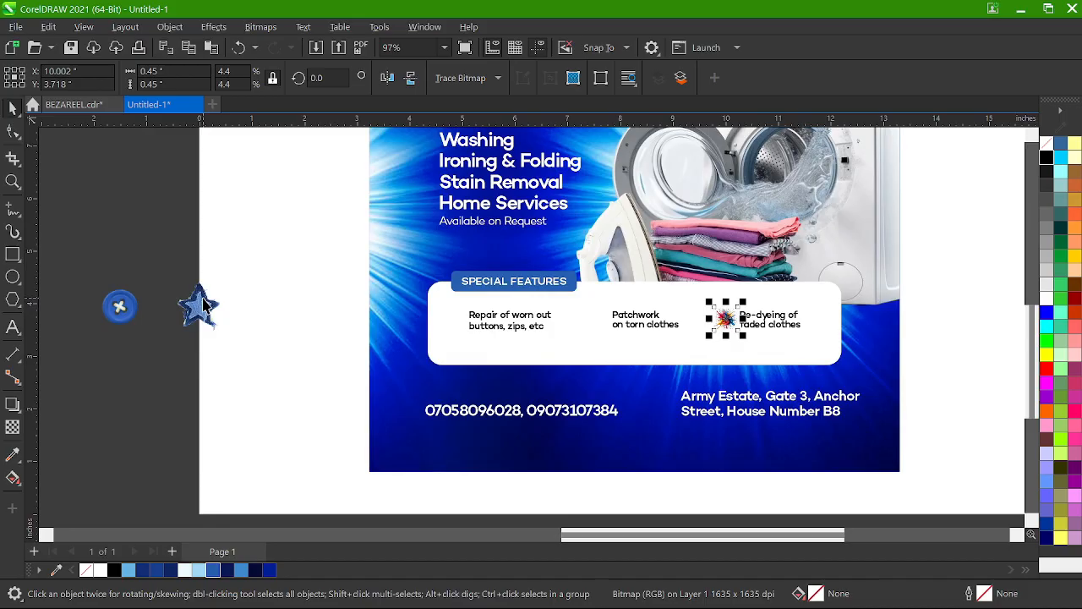
pyautogui.moveTo(203, 306); pyautogui.dragTo(591, 325)
pyautogui.scroll(3, 592, 326)
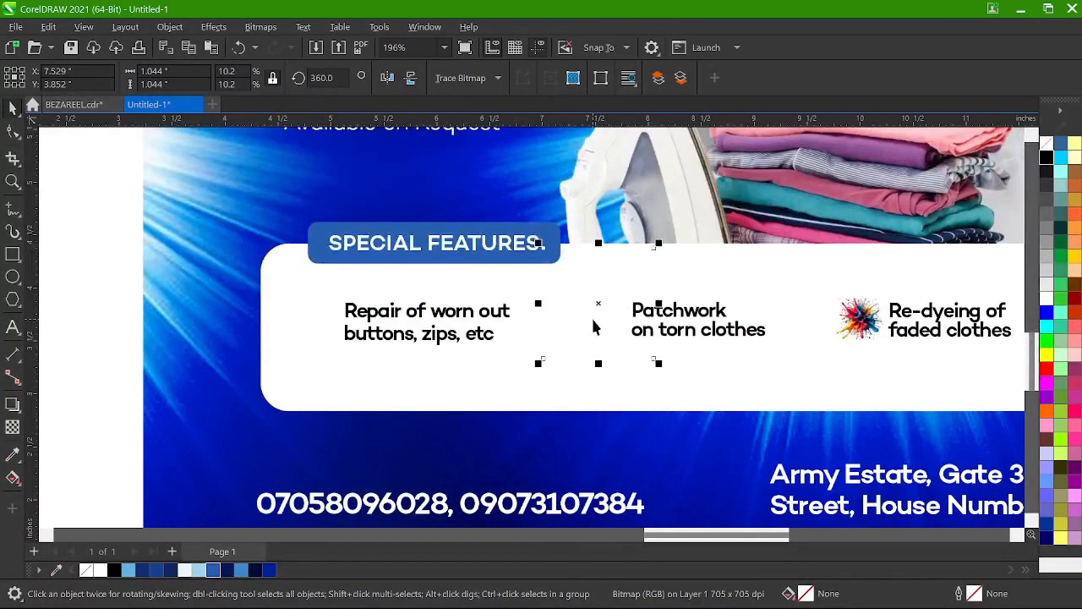
pyautogui.scroll(2, 594, 327)
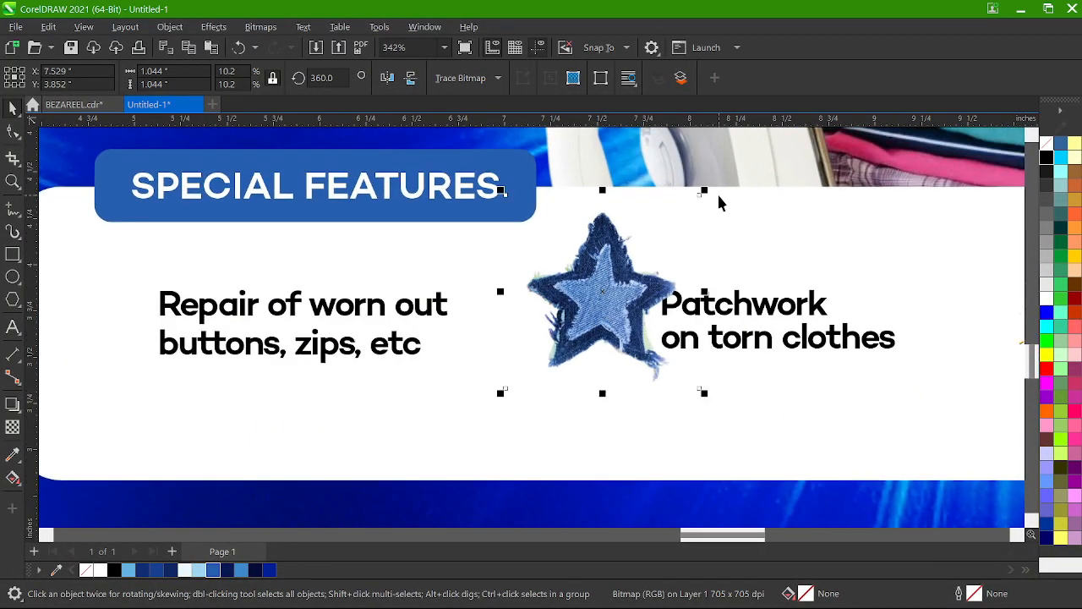
pyautogui.moveTo(707, 197); pyautogui.dragTo(609, 315)
pyautogui.scroll(-3, 609, 314)
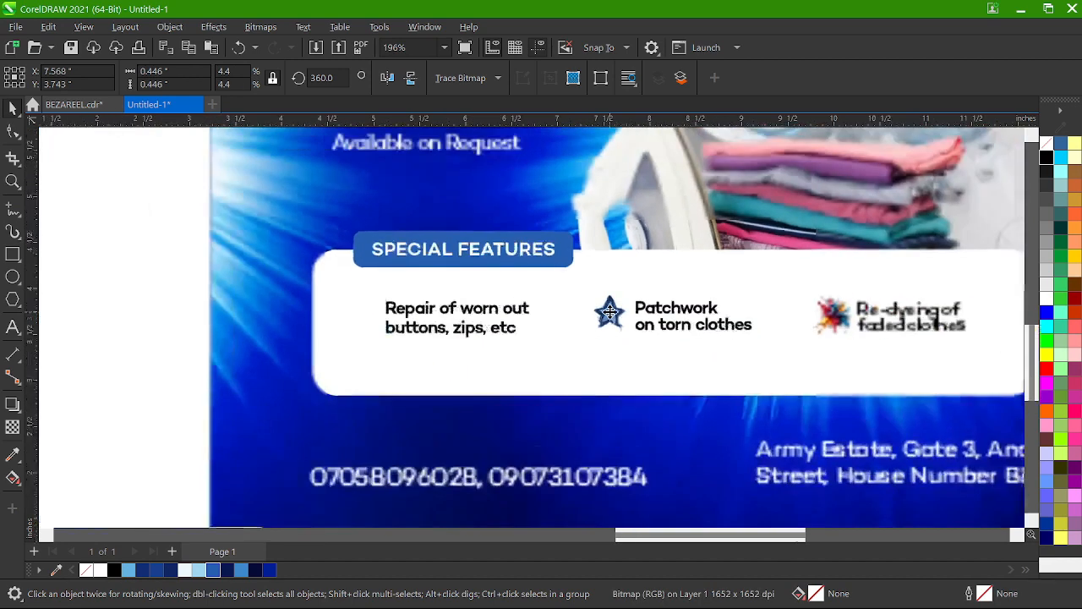
# - Place the blue button image at the left of the "Repair of worn out buttons, zips, etc" text
pyautogui.scroll(-2, 609, 313)
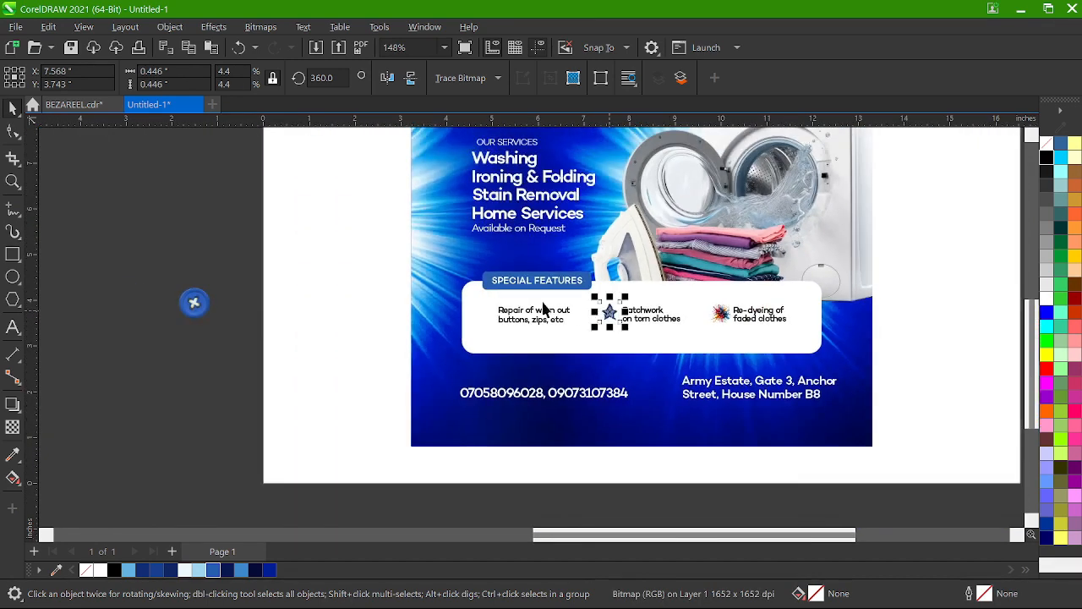
pyautogui.click(205, 313)
pyautogui.moveTo(205, 313); pyautogui.dragTo(690, 316)
pyautogui.scroll(3, 285, 316)
pyautogui.scroll(1, 829, 317)
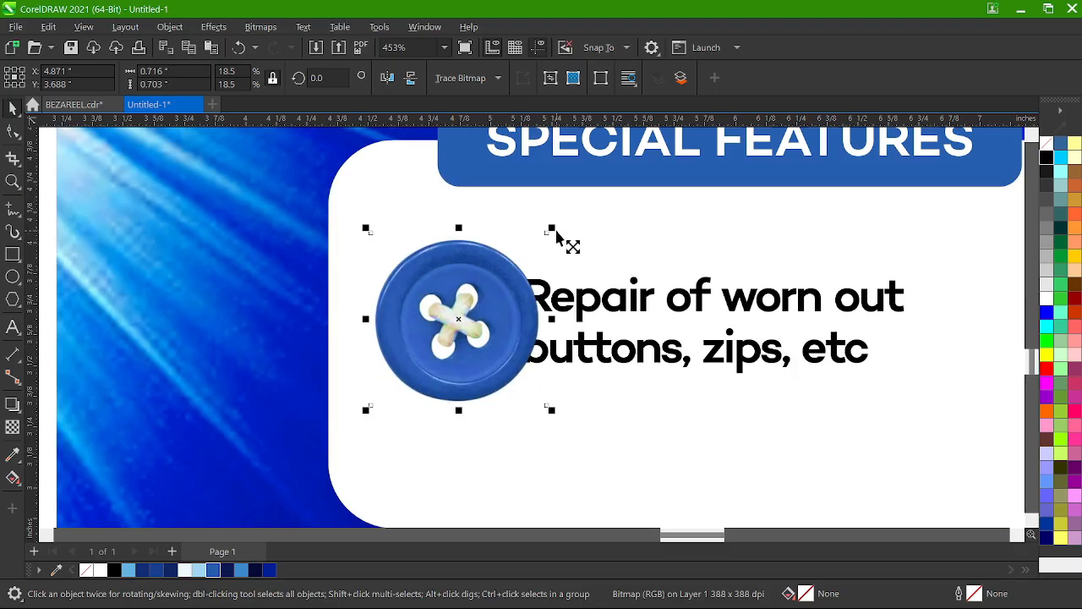
# - Shrink the blue button icon beside the repair caption to about 0.395 by 0.388 inches
pyautogui.moveTo(556, 235); pyautogui.dragTo(514, 267)
pyautogui.scroll(-4, 338, 320)
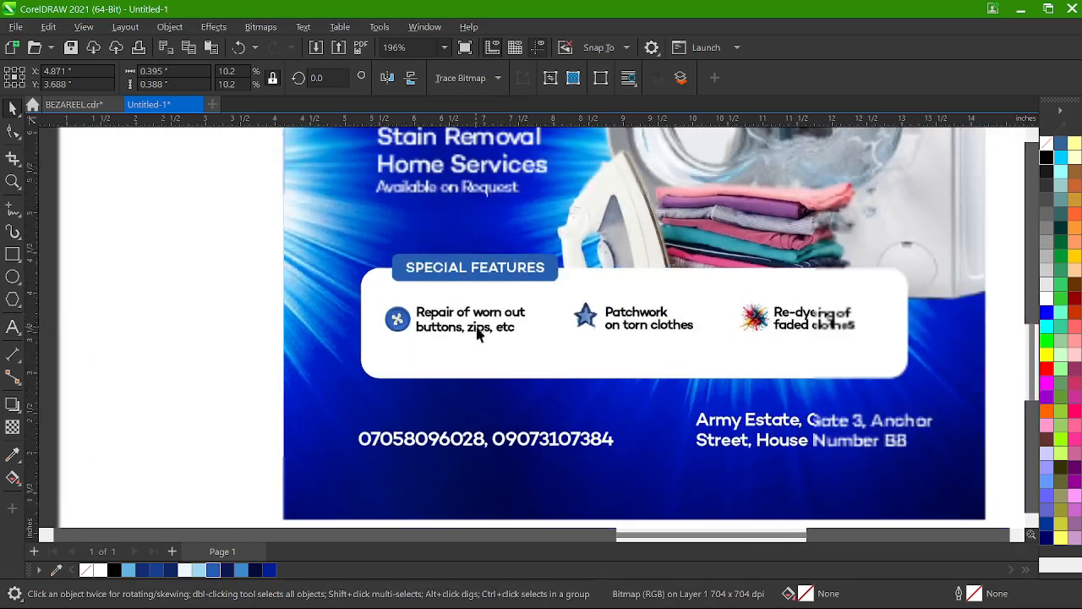
pyautogui.scroll(3, 695, 330)
pyautogui.scroll(-2, 936, 337)
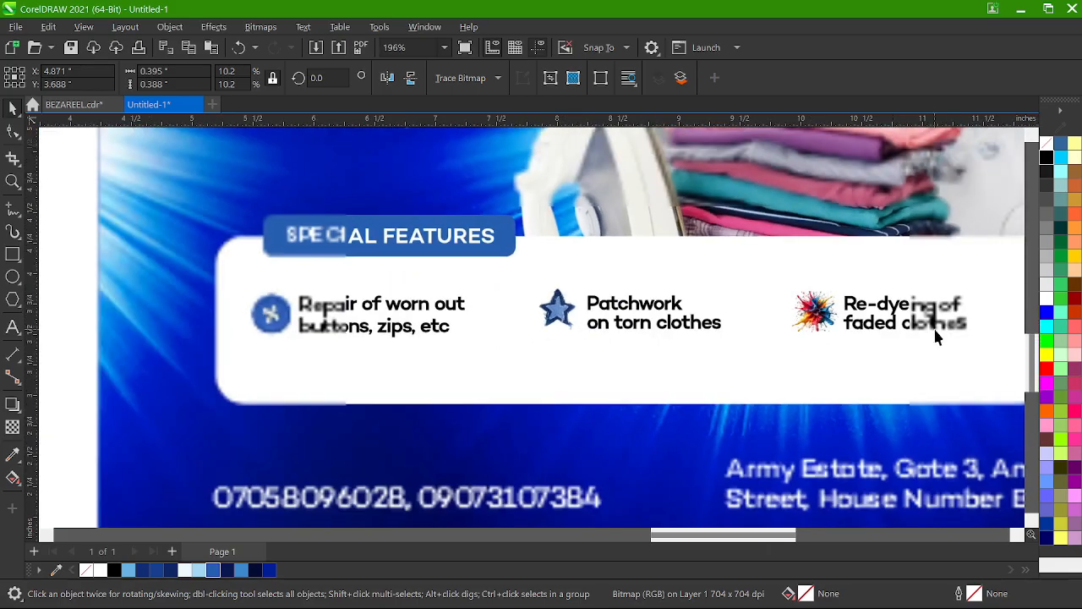
pyautogui.scroll(-2, 921, 335)
pyautogui.scroll(2, 429, 367)
pyautogui.scroll(-3, 527, 367)
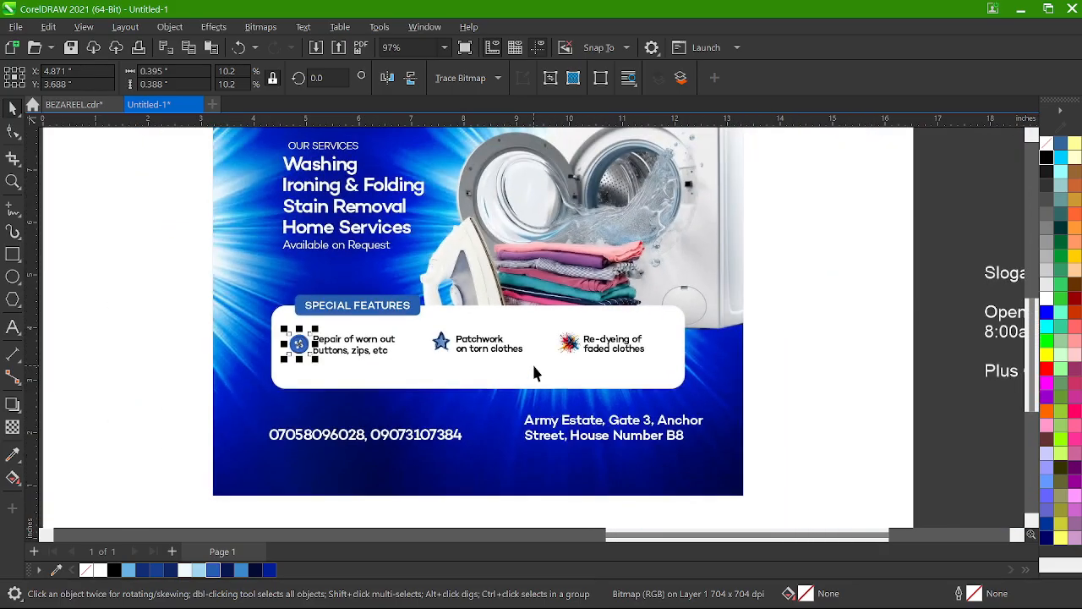
pyautogui.click(816, 349)
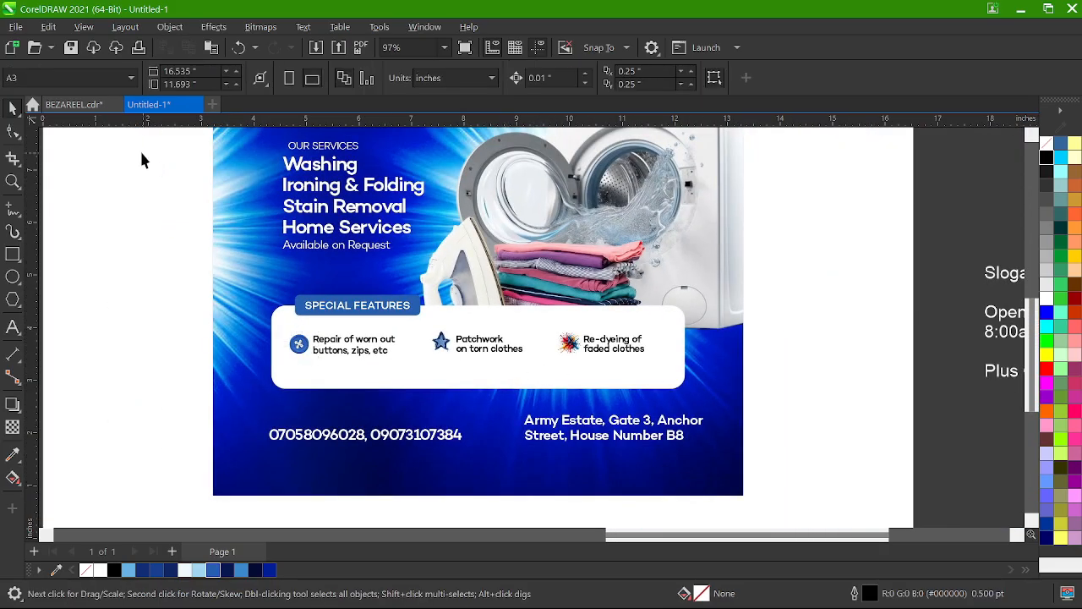
# - Group the three feature icons with their captions and enlarge the group slightly
pyautogui.scroll(3, 519, 374)
pyautogui.scroll(-2, 519, 374)
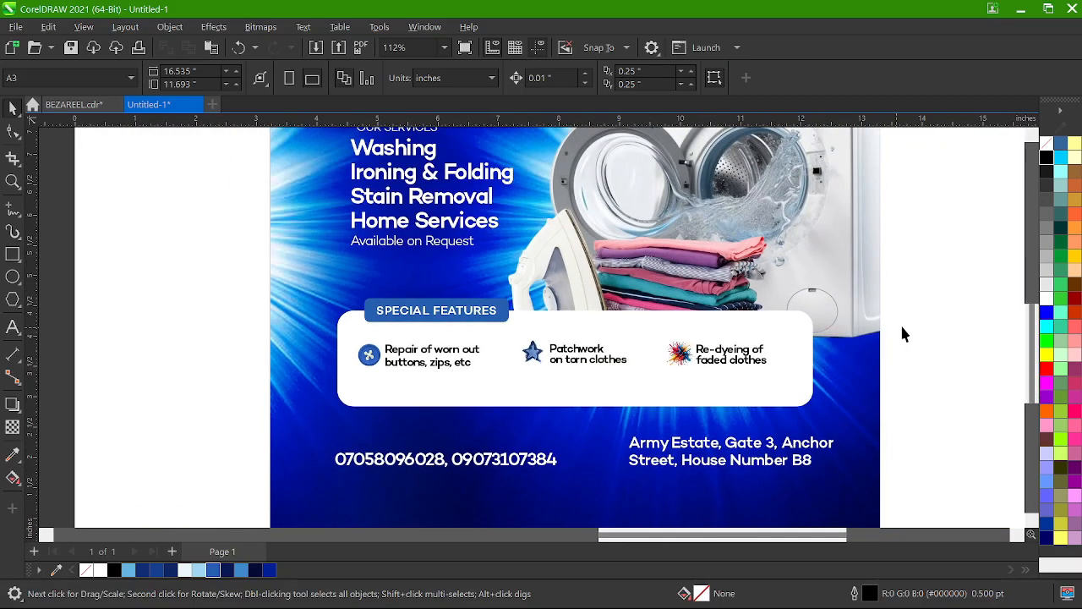
pyautogui.moveTo(252, 377); pyautogui.dragTo(203, 391)
pyautogui.scroll(2, 786, 361)
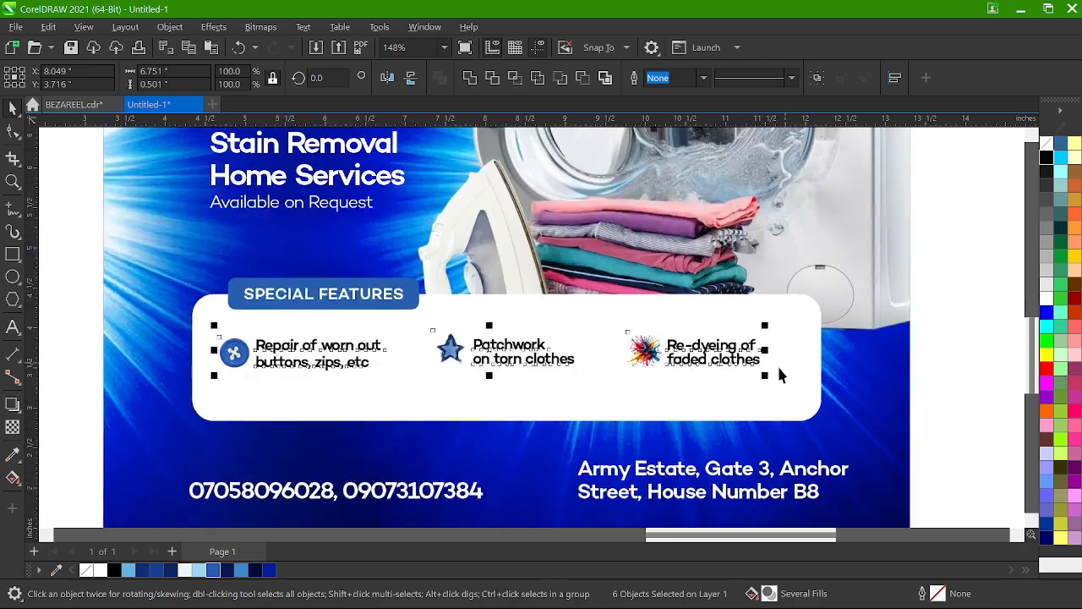
pyautogui.hotkey('ctrl', 'g')
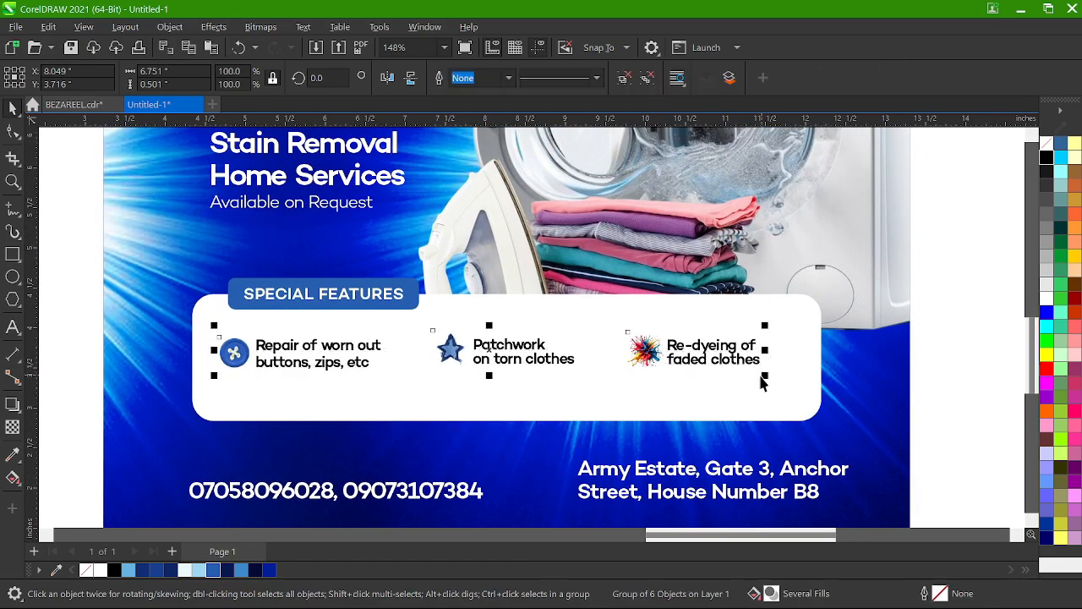
pyautogui.moveTo(766, 378); pyautogui.dragTo(782, 381)
# - Center the grouped icons and captions horizontally and vertically on the white panel
pyautogui.keyDown('shift'); pyautogui.click(674, 391); pyautogui.keyUp('shift')
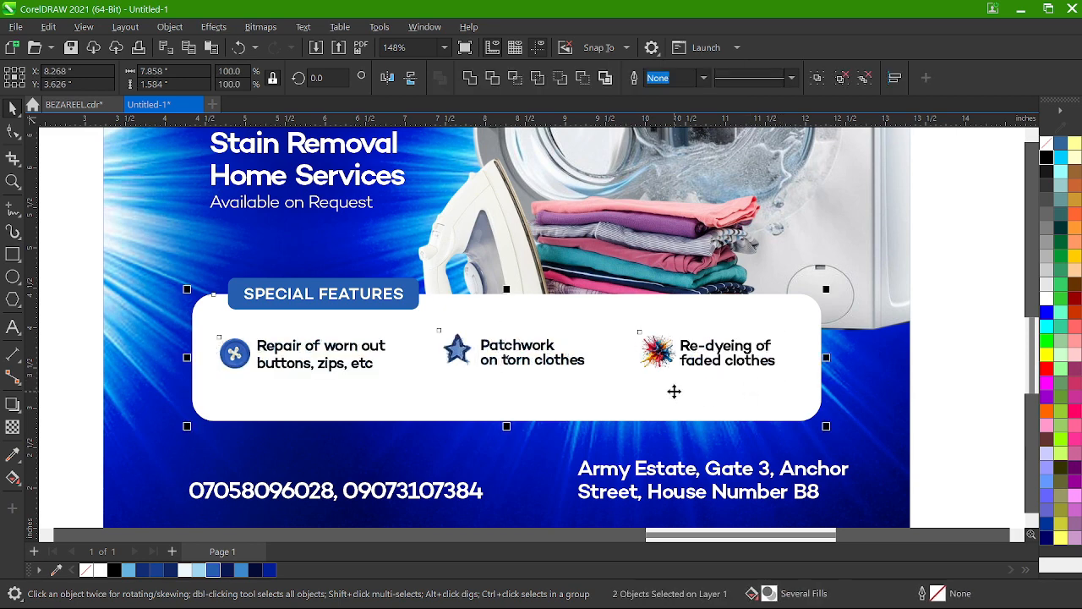
pyautogui.press('e')
pyautogui.press('c')
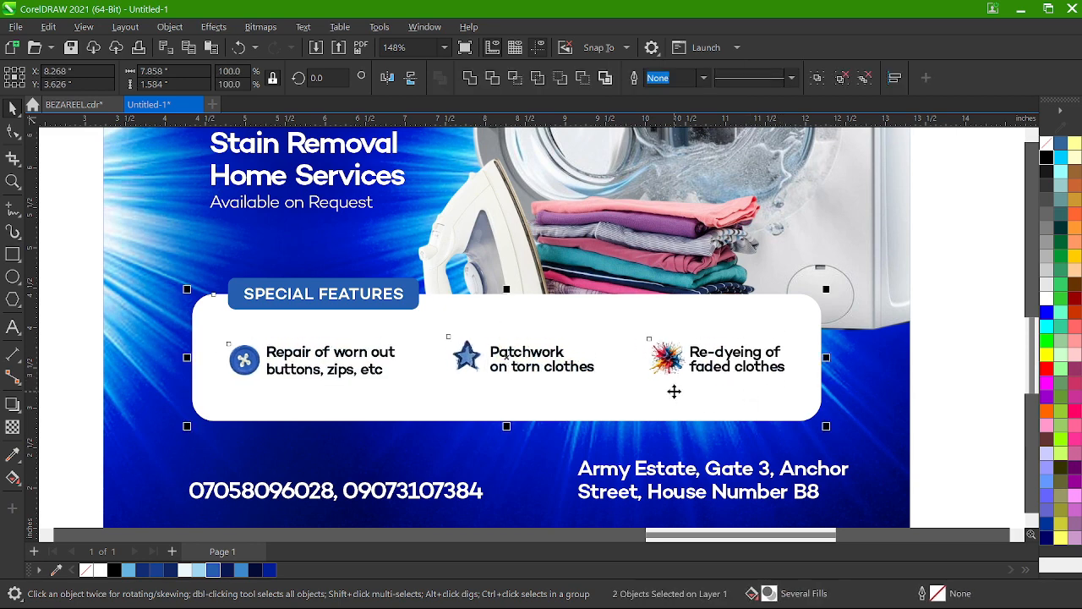
pyautogui.click(943, 357)
# - Reduce the white panel's height to about 0.985 inches around its center and round its corners to about 0.225 inches
pyautogui.click(530, 407)
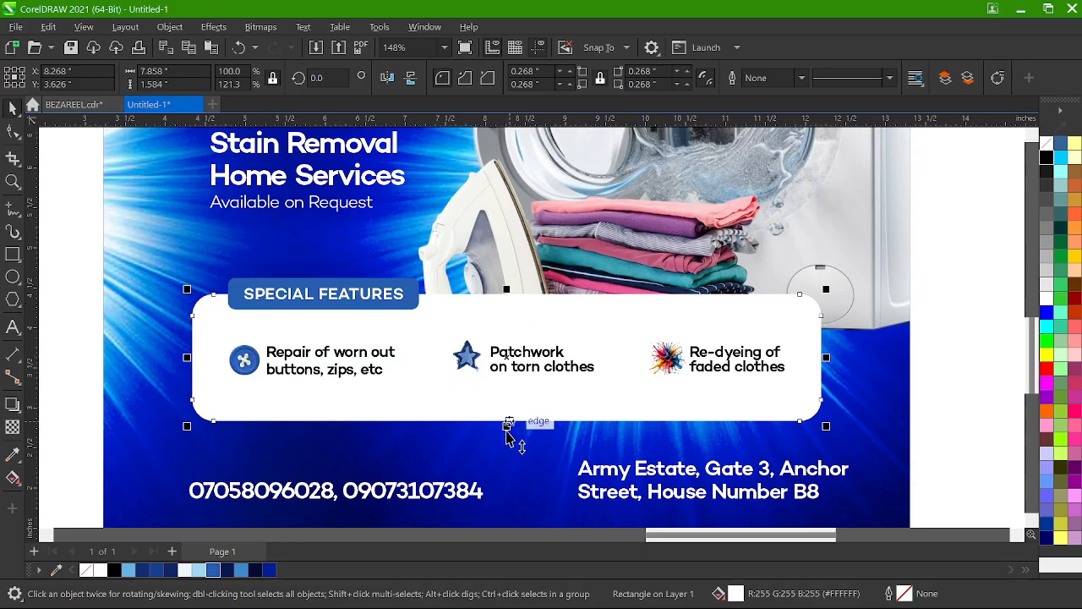
pyautogui.moveTo(507, 427); pyautogui.dragTo(507, 412)
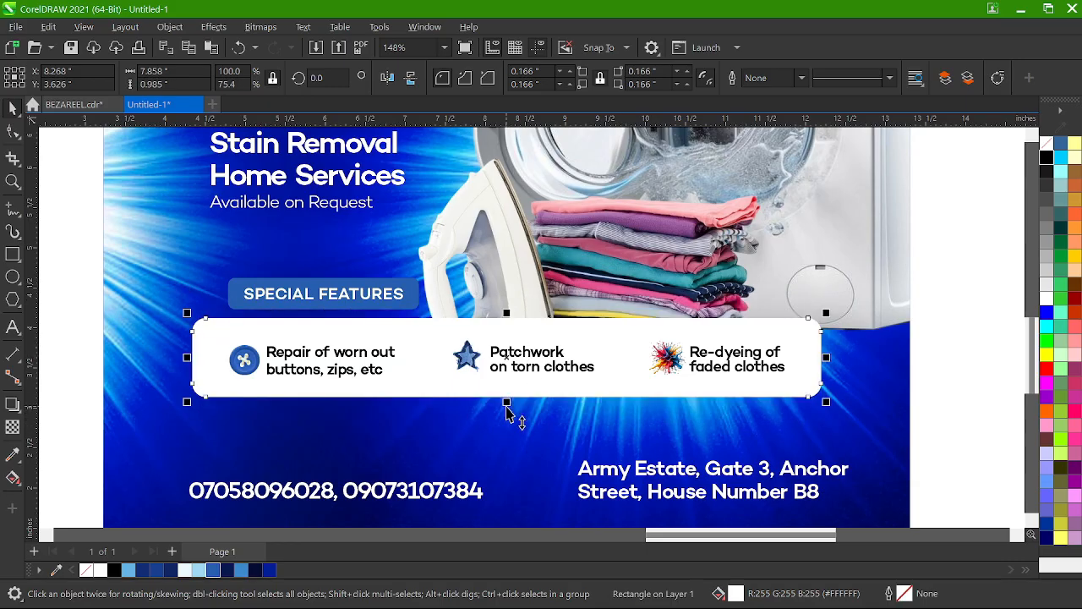
pyautogui.click(12, 133)
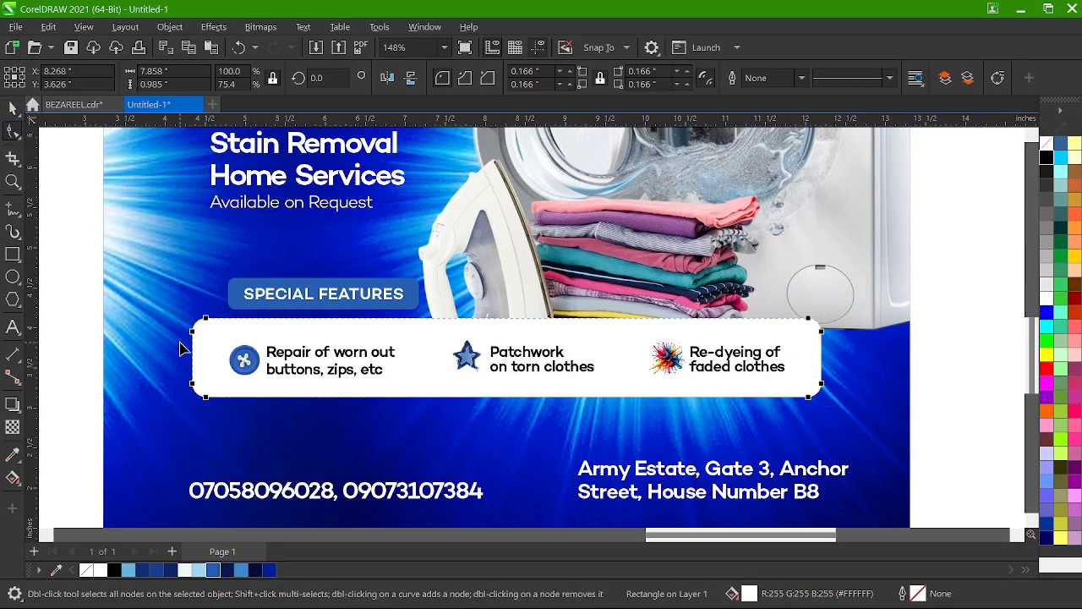
pyautogui.scroll(2, 193, 372)
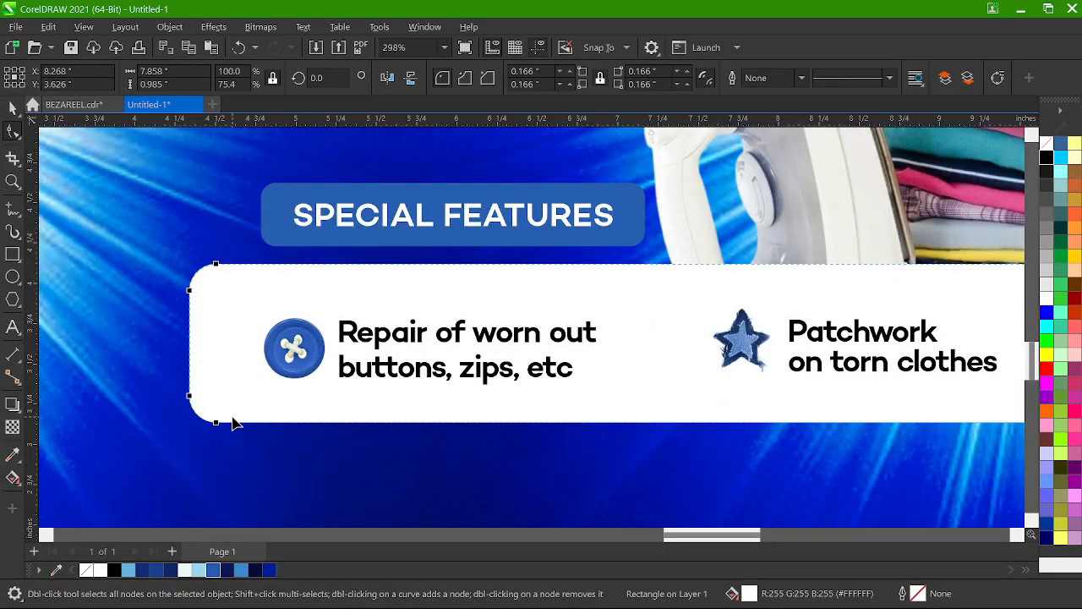
pyautogui.moveTo(190, 396); pyautogui.dragTo(190, 387)
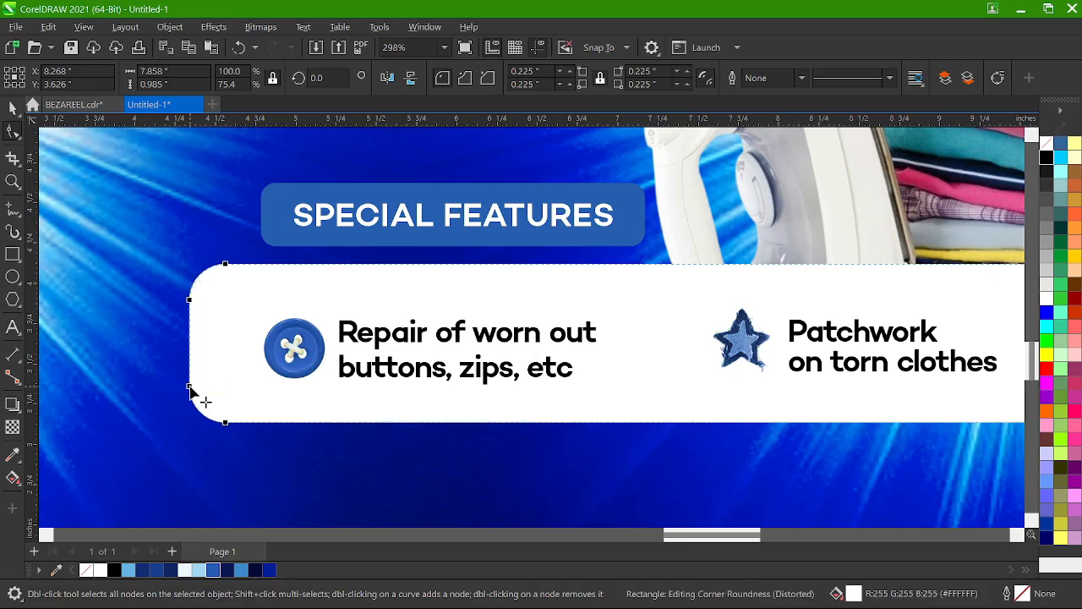
pyautogui.press('space')
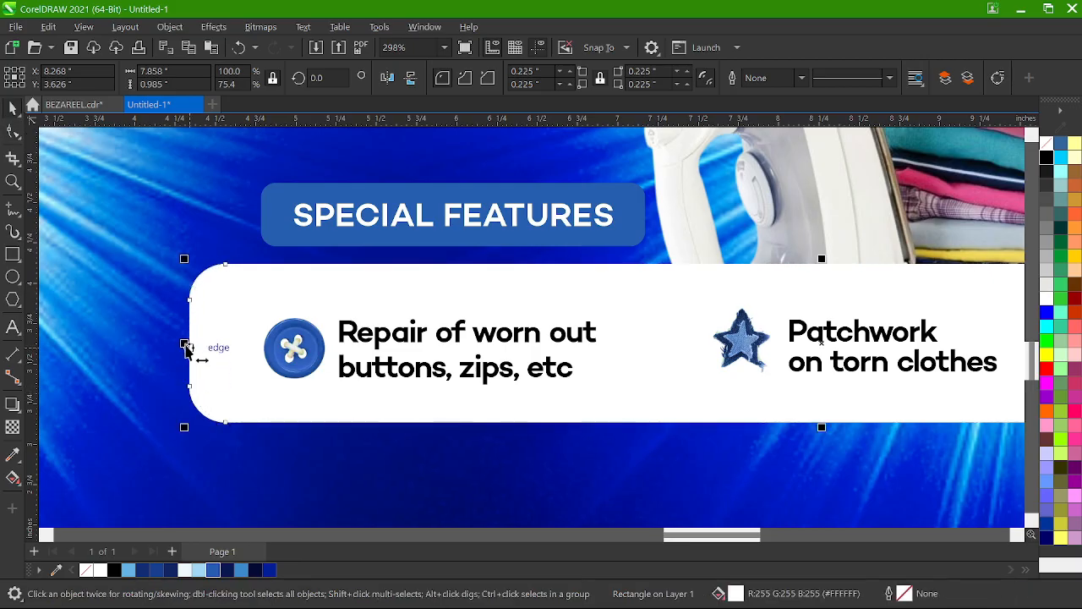
# - Narrow the white panel symmetrically to about 7.541 inches wide
pyautogui.moveTo(186, 346); pyautogui.dragTo(214, 353)
pyautogui.scroll(-4, 332, 353)
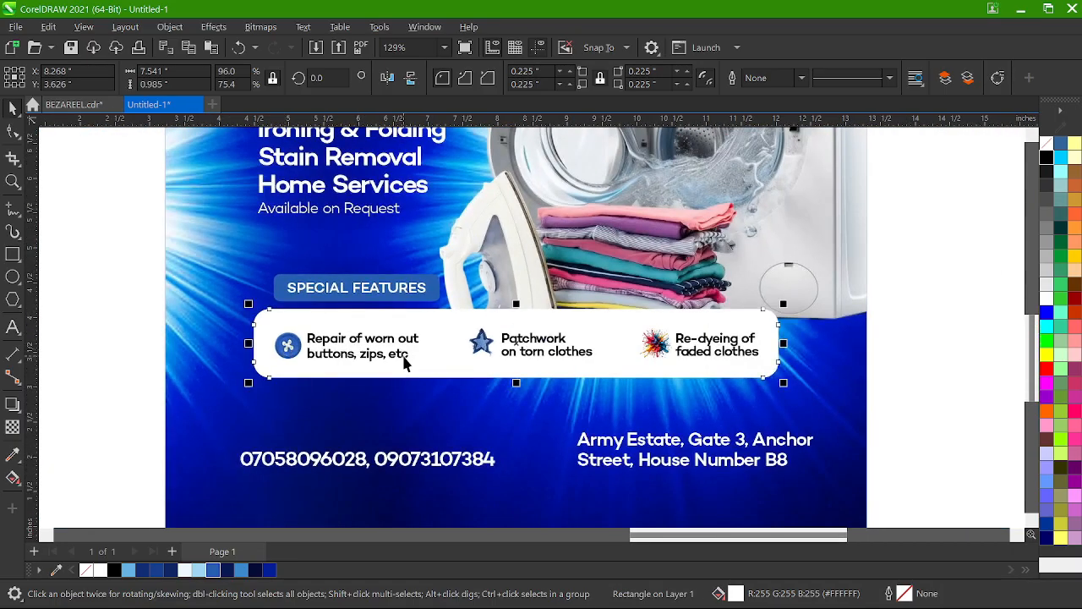
pyautogui.scroll(2, 404, 362)
pyautogui.press('F10')
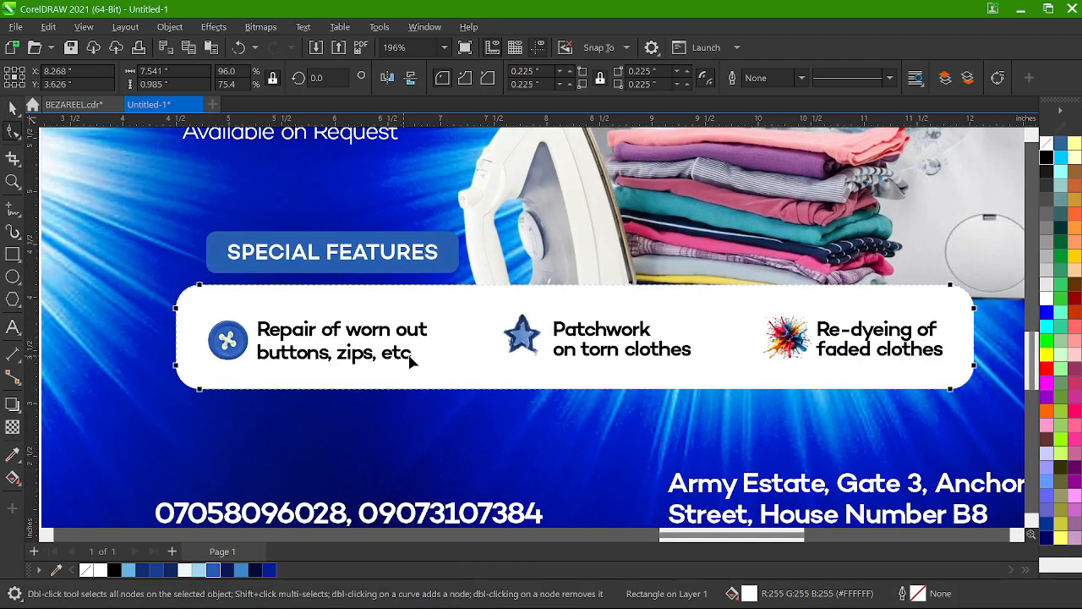
pyautogui.press('space')
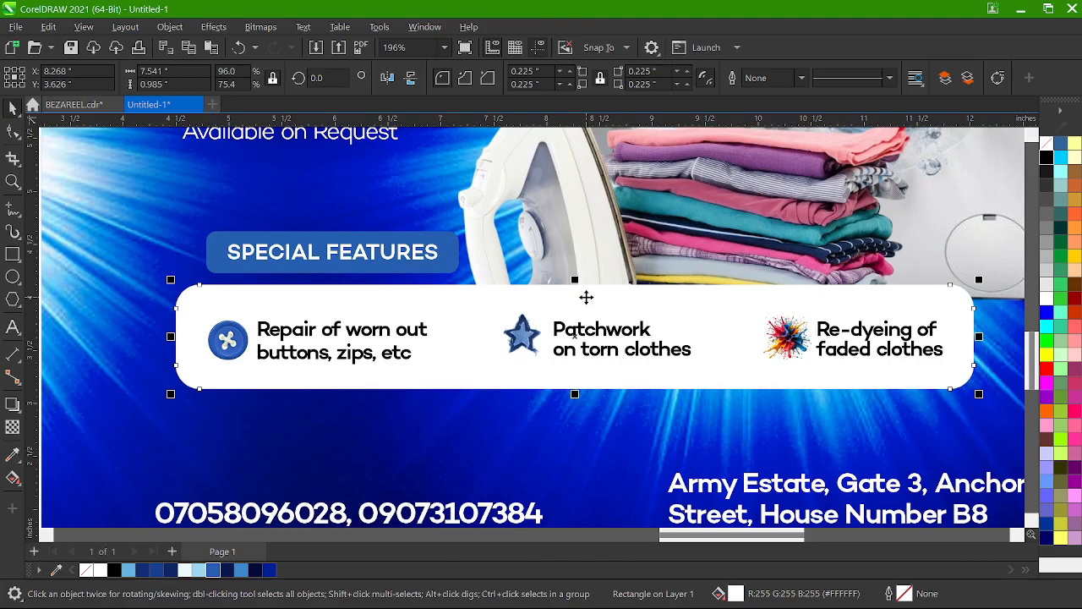
# - Examine the flyer's overall layout, including the features panel, the services list and the contact details
pyautogui.scroll(-6, 586, 297)
pyautogui.scroll(3, 627, 272)
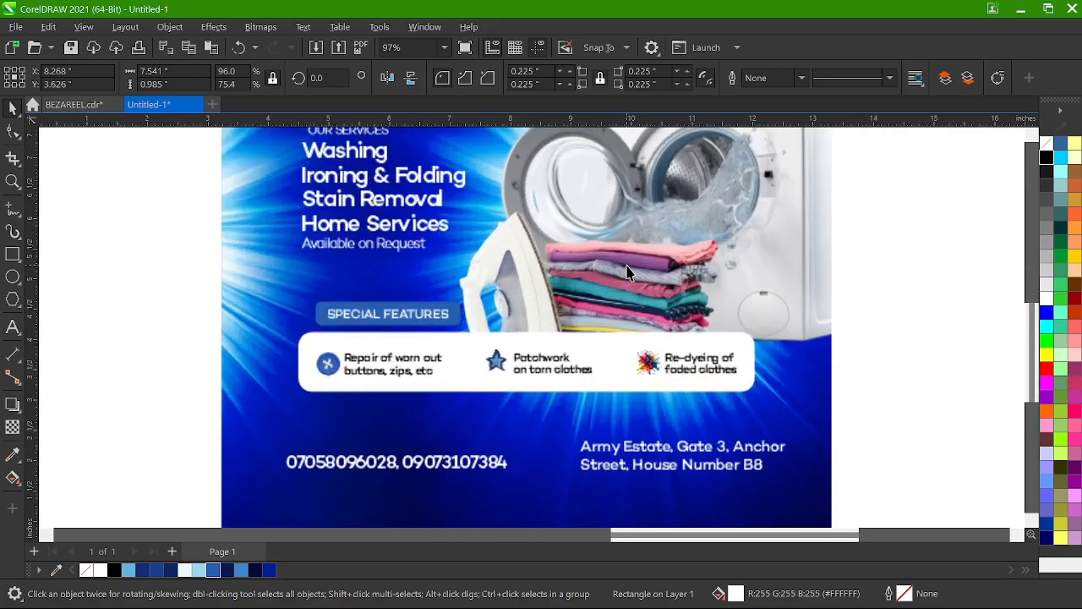
pyautogui.scroll(2, 627, 272)
pyautogui.scroll(-4, 620, 302)
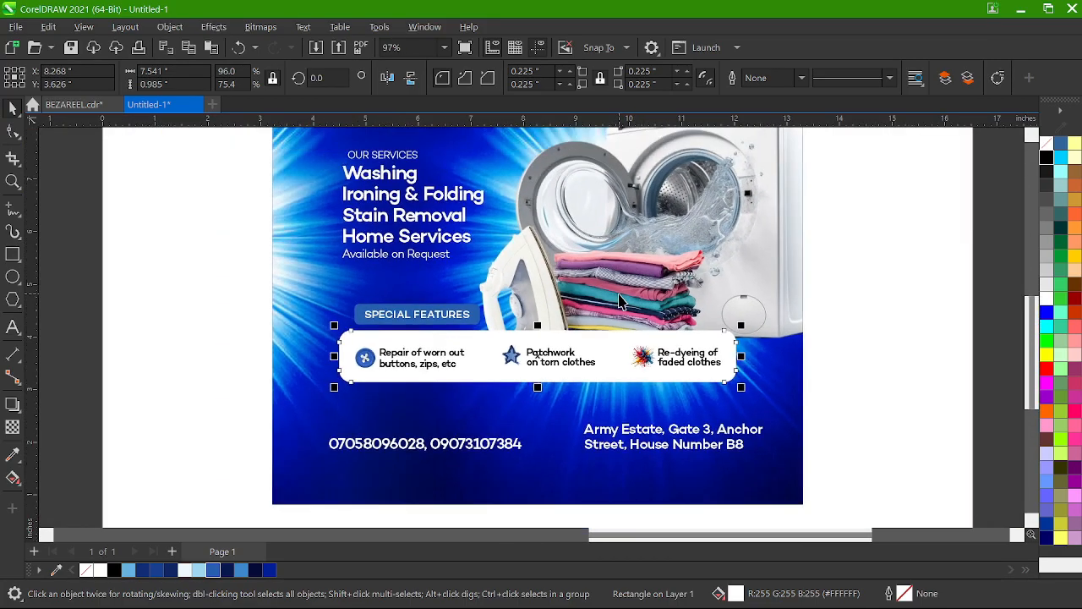
pyautogui.scroll(2, 620, 302)
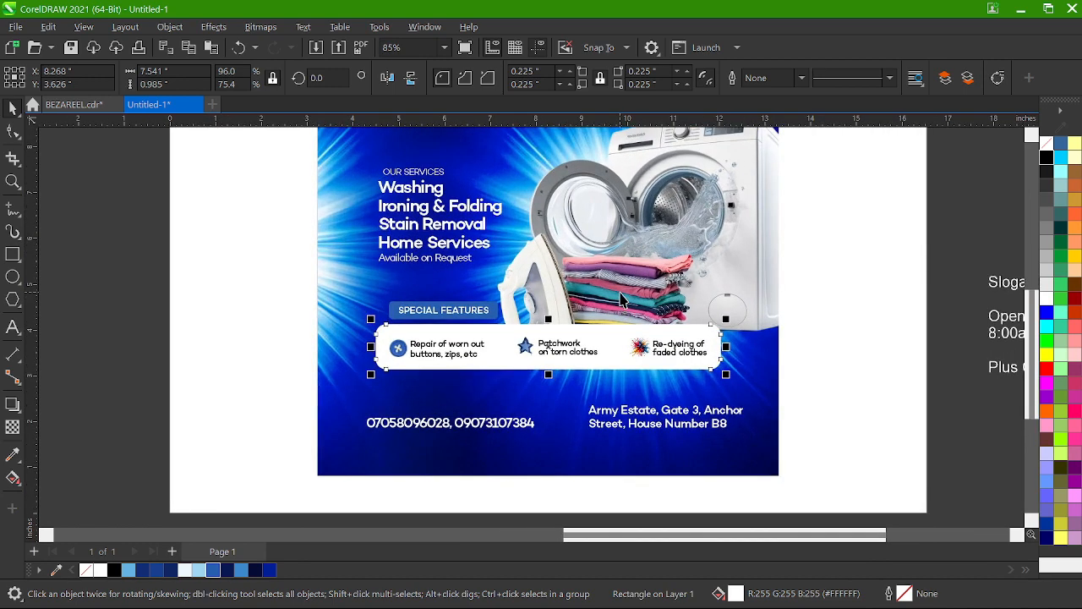
pyautogui.scroll(-2, 623, 304)
pyautogui.scroll(3, 580, 341)
pyautogui.scroll(-2, 654, 279)
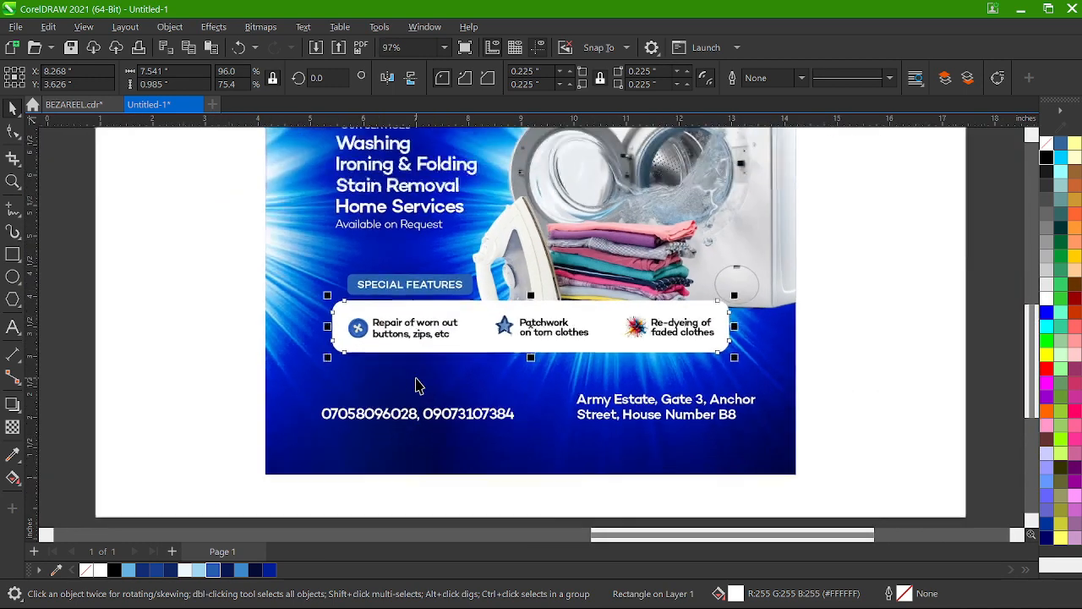
pyautogui.scroll(1, 744, 317)
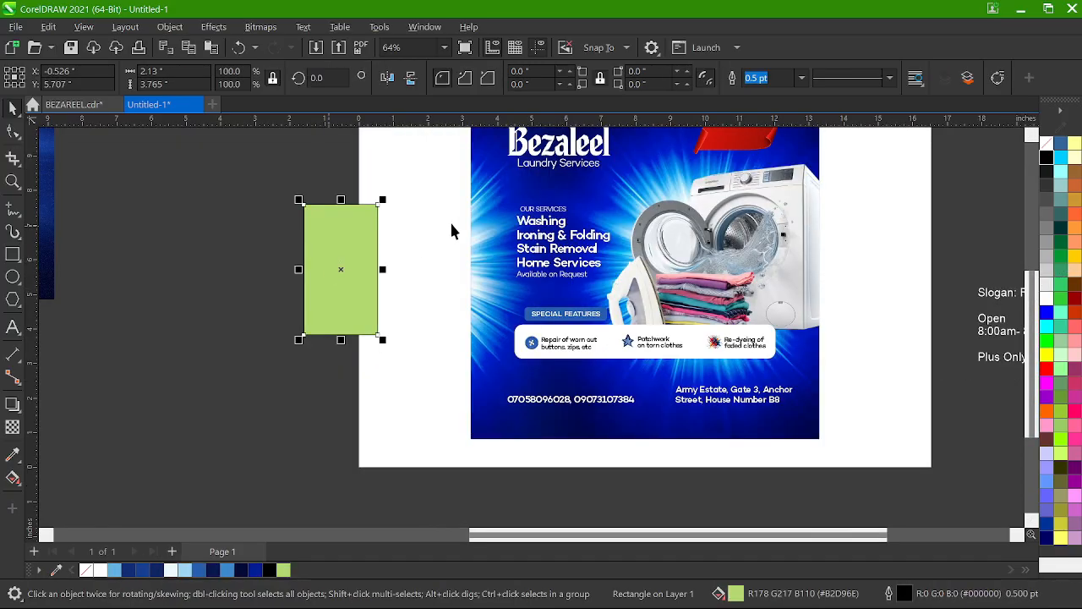
pyautogui.scroll(-1, 456, 225)
pyautogui.scroll(1, 571, 241)
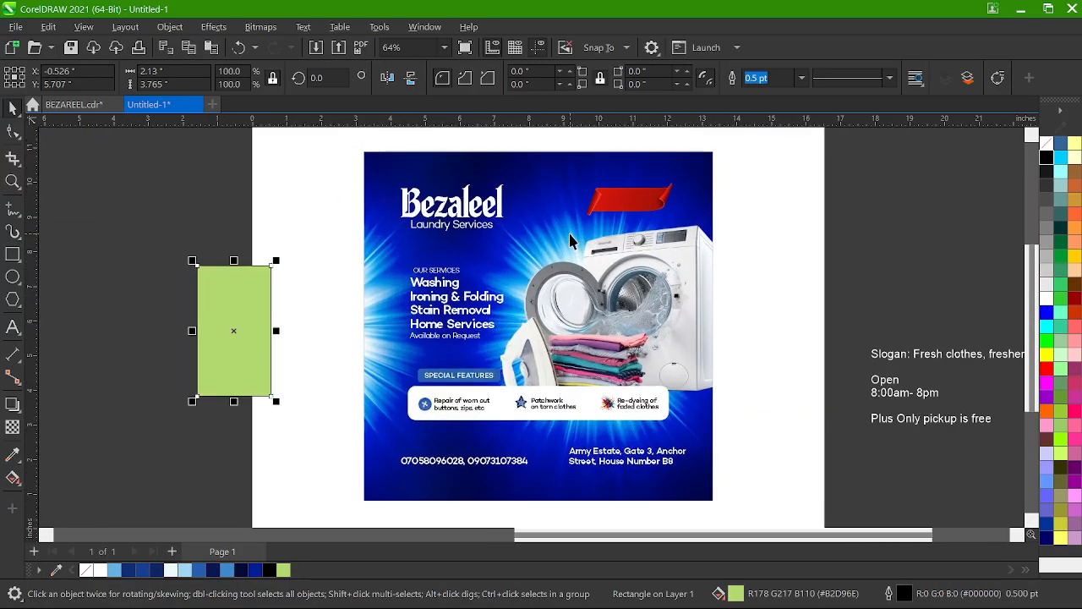
pyautogui.scroll(1, 571, 241)
# - Sample the light green of the rectangle beside the page and apply it to the "Laundry Services" text
pyautogui.click(445, 226)
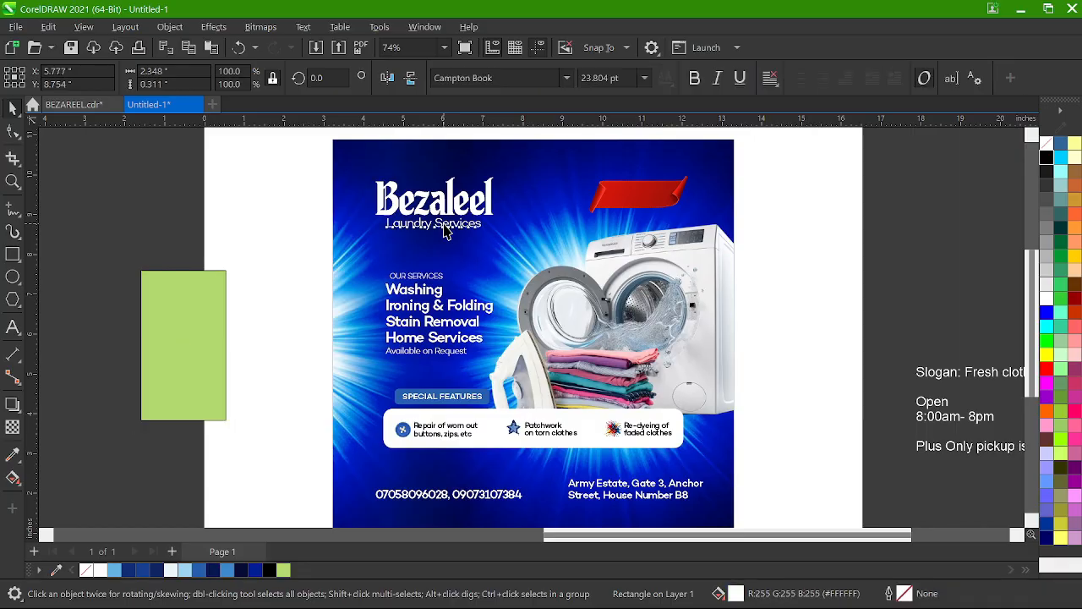
pyautogui.click(182, 329)
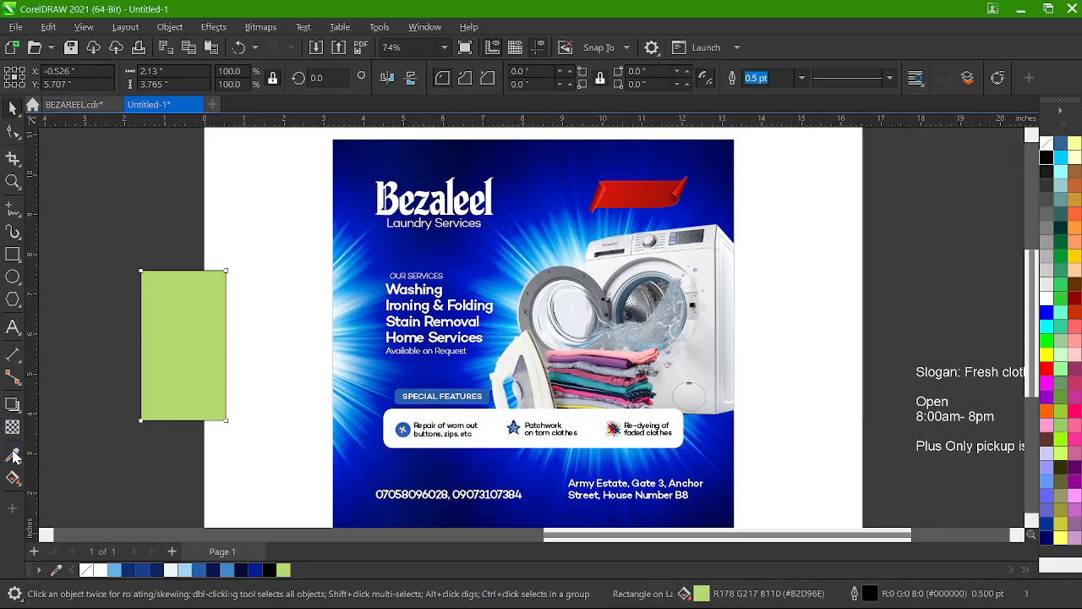
pyautogui.click(13, 453)
pyautogui.click(212, 315)
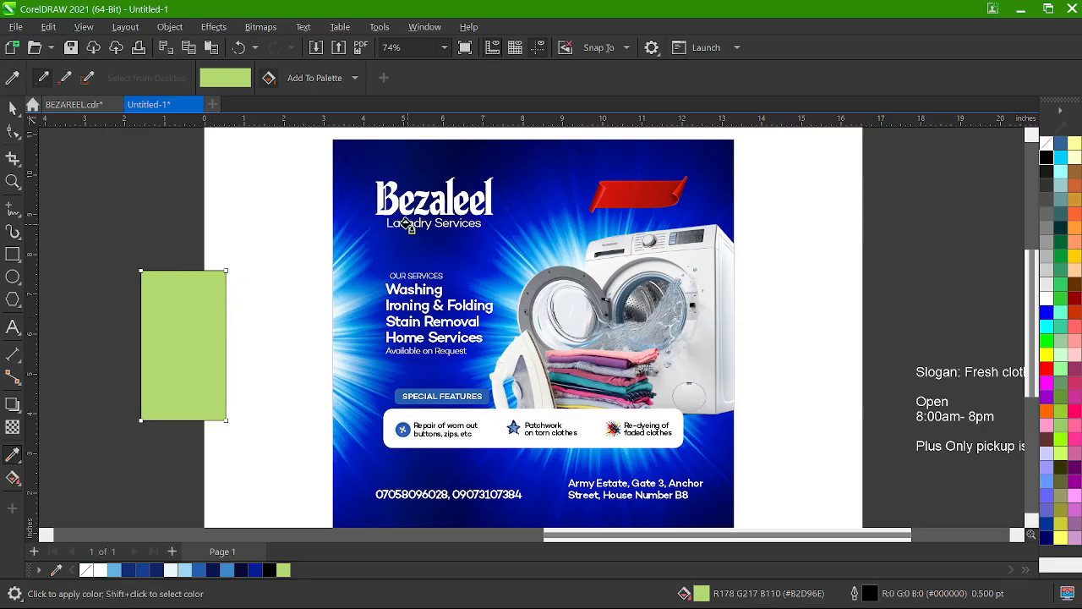
pyautogui.scroll(10, 410, 224)
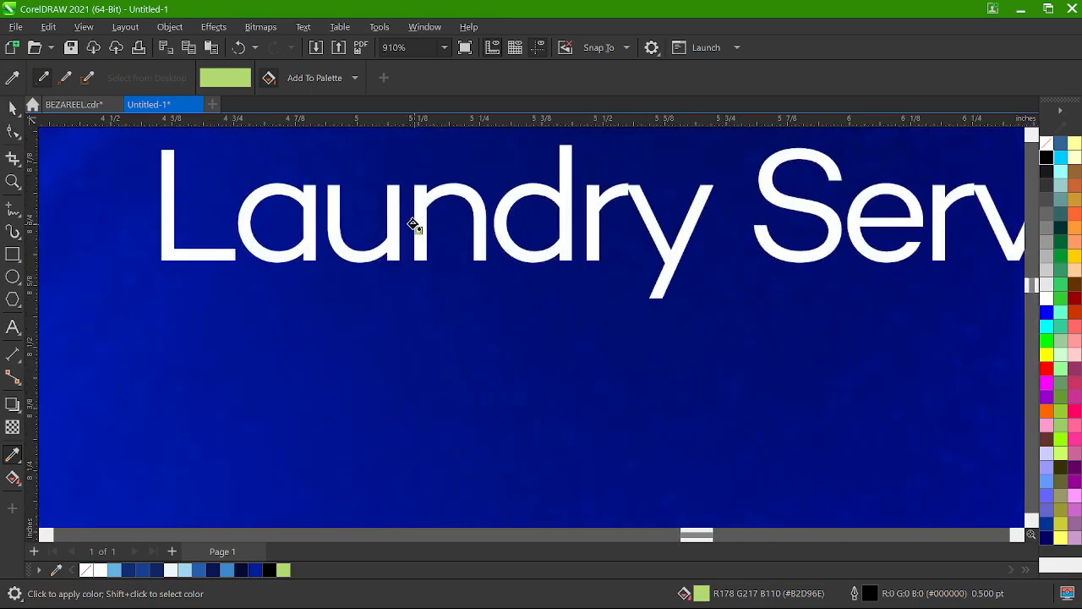
pyautogui.click(414, 224)
# - Apply the sampled light green (#B2D96E) to the "OUR SERVICES" heading
pyautogui.scroll(-8, 414, 226)
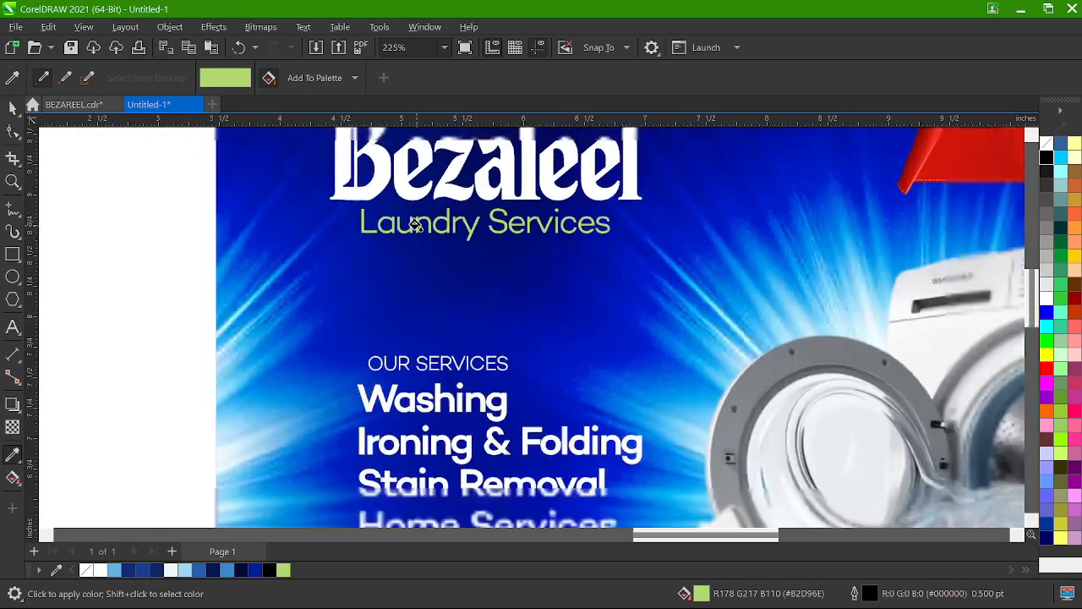
pyautogui.scroll(4, 415, 242)
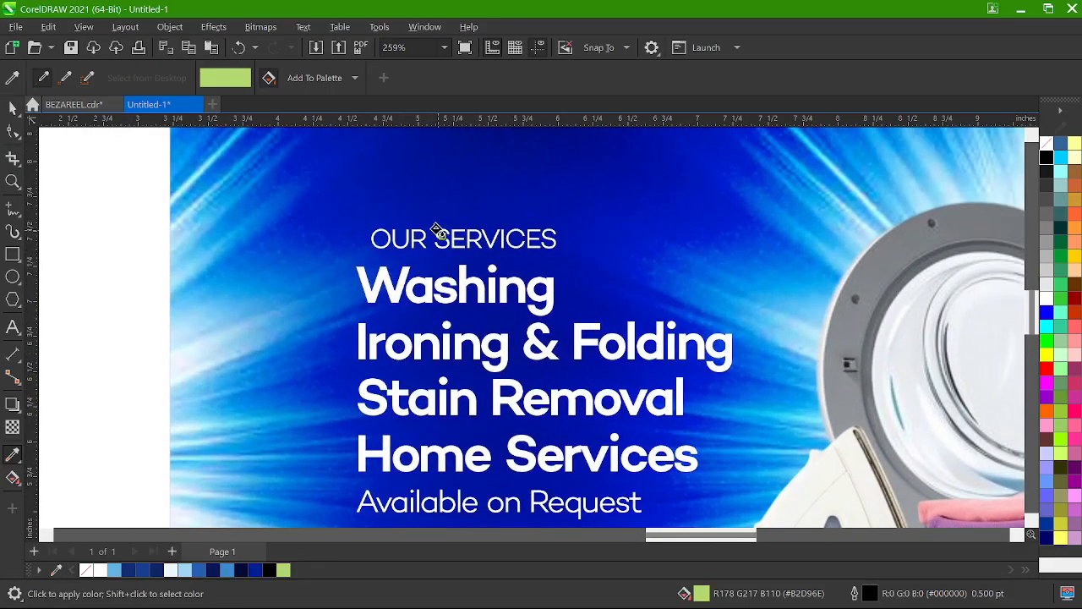
pyautogui.scroll(5, 438, 233)
pyautogui.click(438, 233)
pyautogui.scroll(-2, 439, 232)
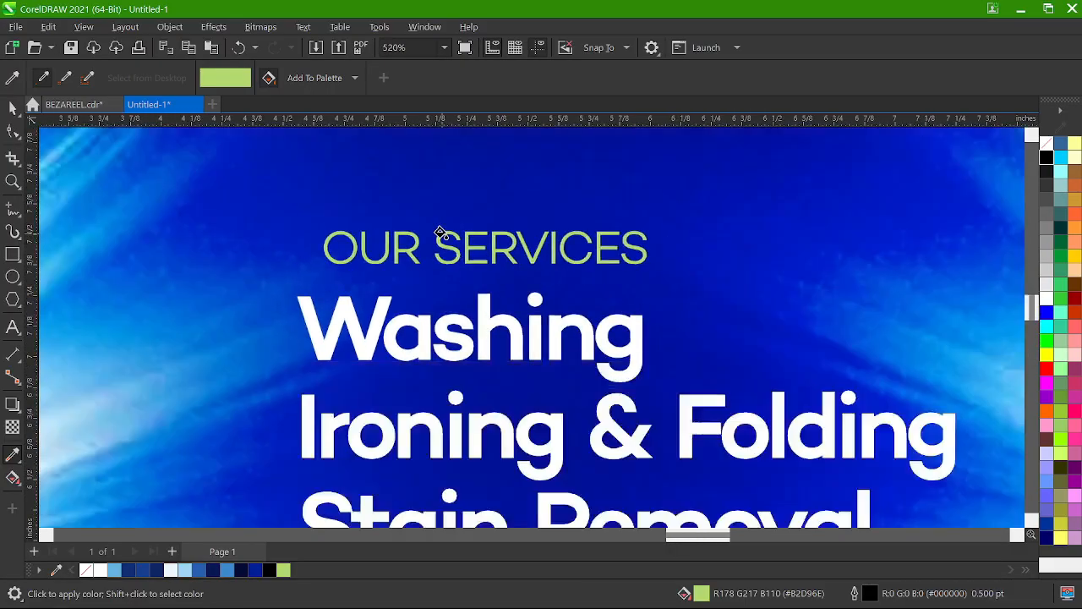
pyautogui.scroll(-6, 439, 233)
pyautogui.scroll(2, 453, 388)
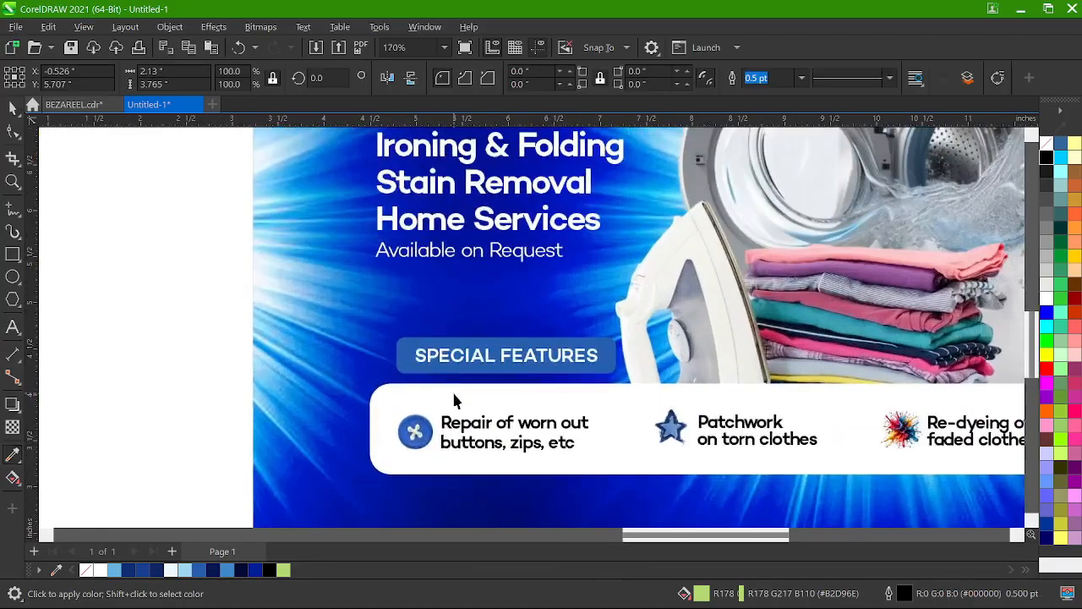
# - Fill the white features panel with the light green #B2D96E
pyautogui.press('space')
pyautogui.click(452, 391)
pyautogui.scroll(-3, 447, 268)
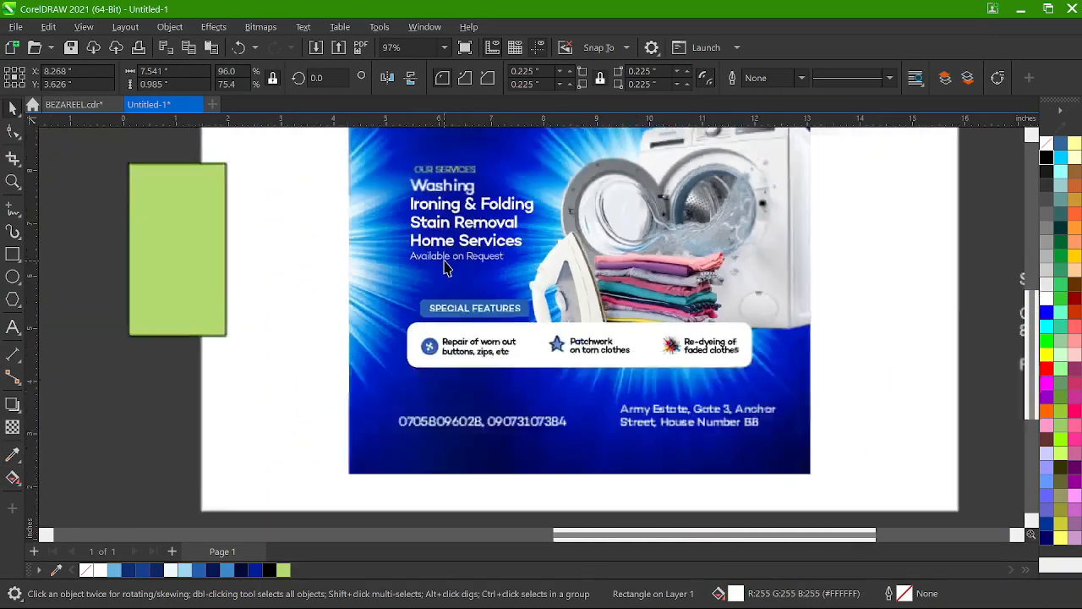
pyautogui.scroll(-1, 447, 268)
pyautogui.click(284, 571)
pyautogui.scroll(3, 533, 372)
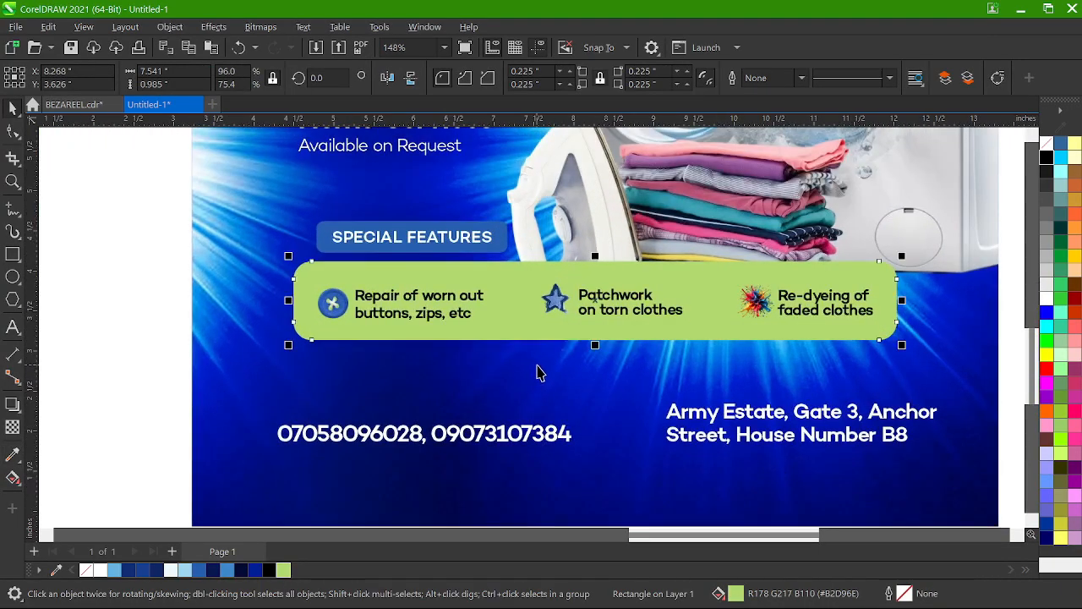
# - Give the special features panel a fountain fill running diagonally from light green #B2D96E to dark green #2A4201
pyautogui.press('g')
pyautogui.scroll(-3, 584, 342)
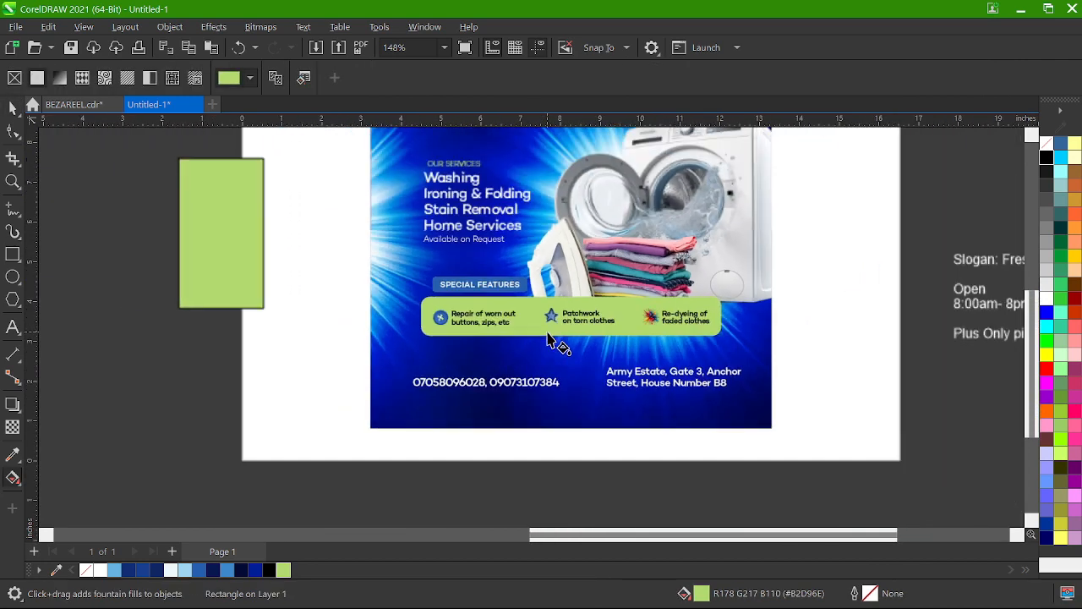
pyautogui.moveTo(422, 350); pyautogui.dragTo(702, 281)
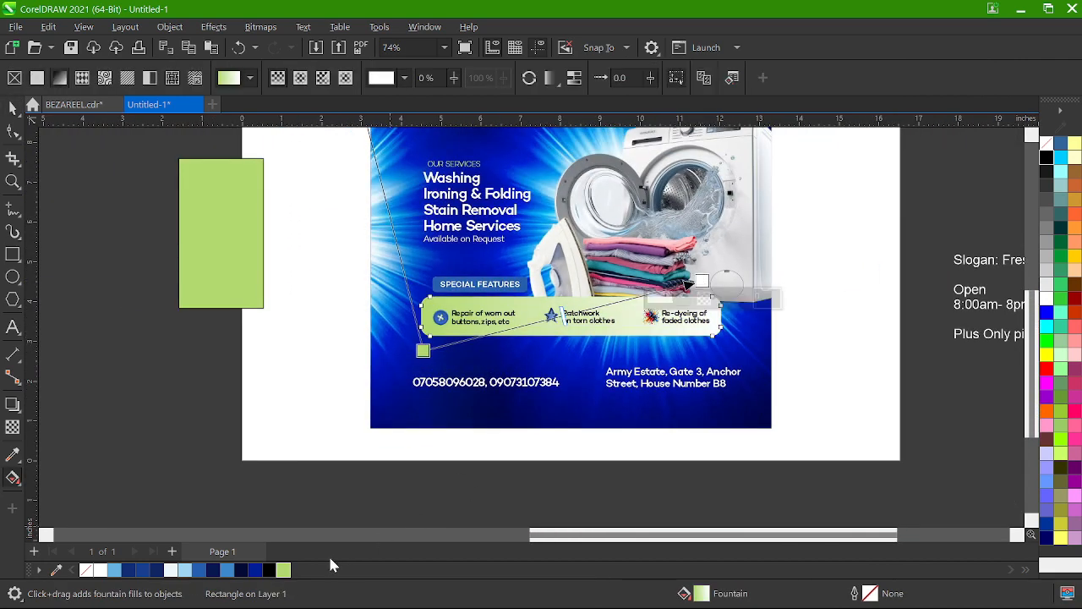
pyautogui.click(284, 571)
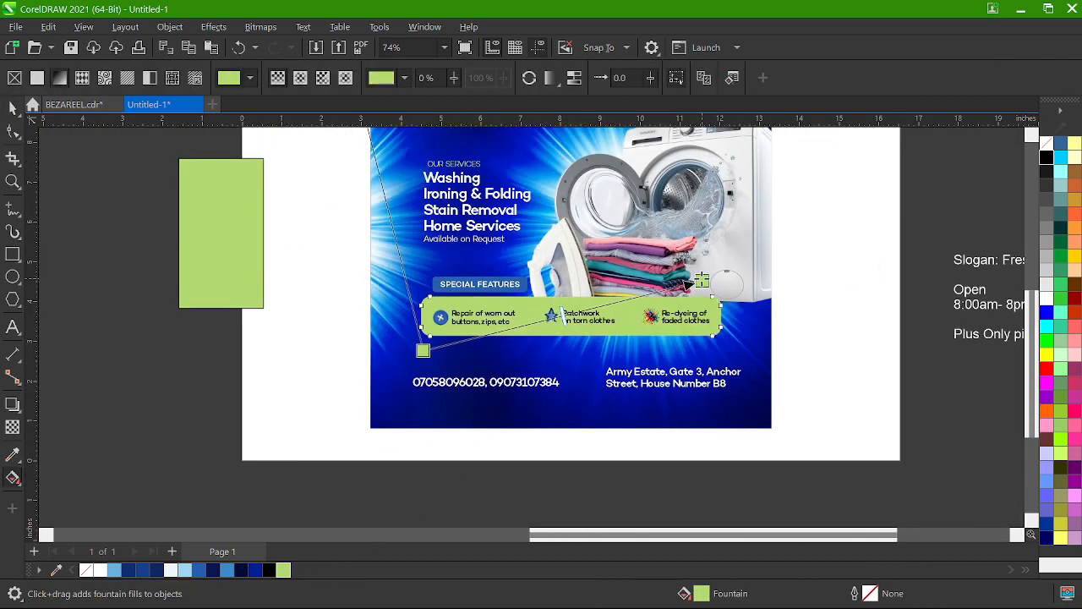
pyautogui.click(702, 282)
pyautogui.click(683, 297)
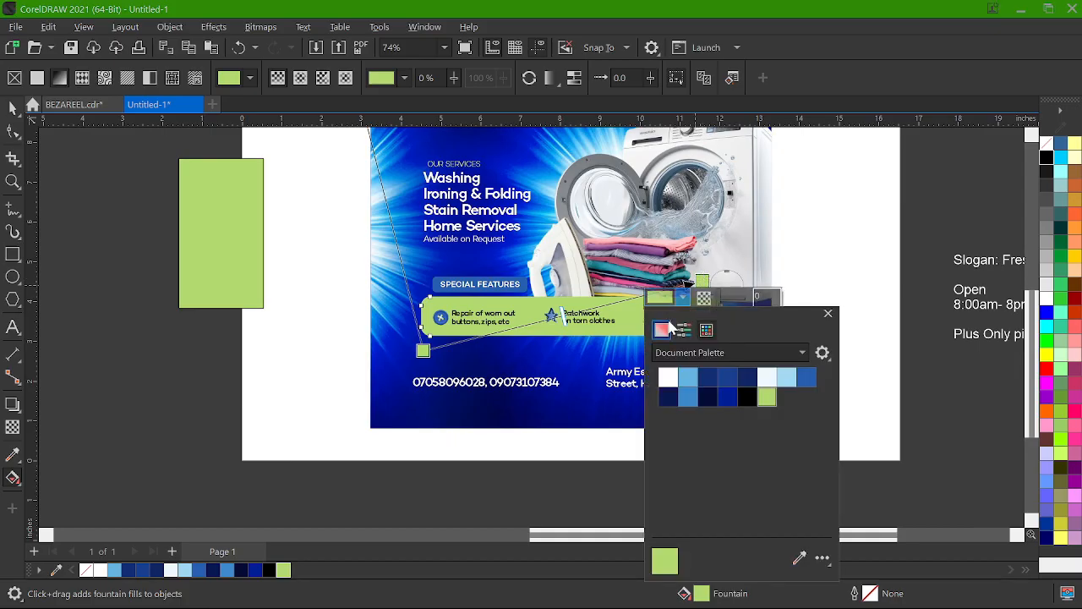
pyautogui.click(663, 329)
pyautogui.moveTo(727, 399)
pyautogui.mouseDown()
pyautogui.moveTo(733, 431)
pyautogui.moveTo(769, 456)
pyautogui.mouseUp()
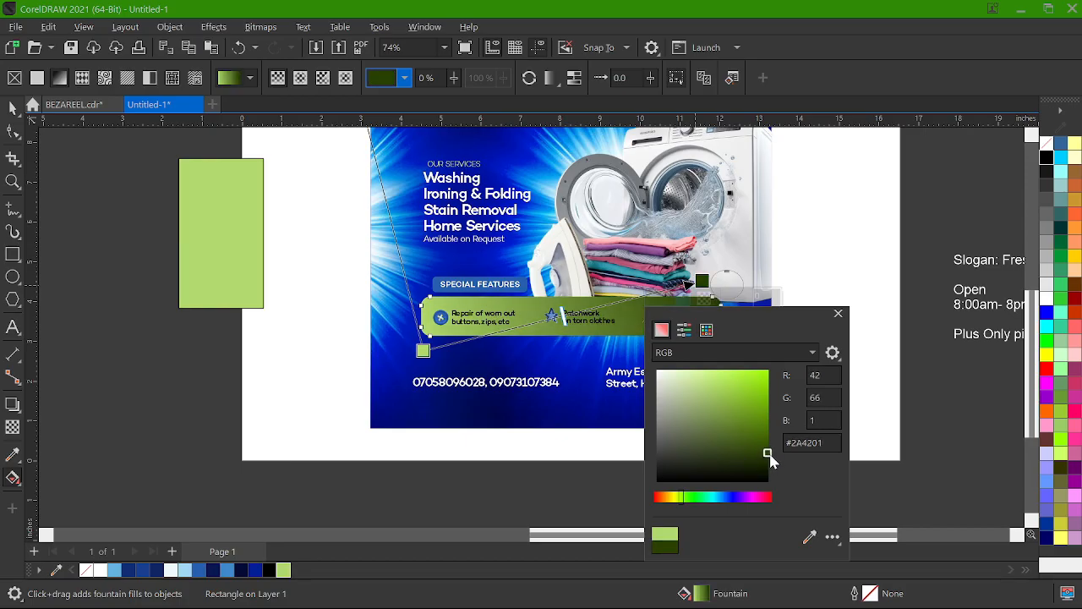
pyautogui.click(837, 314)
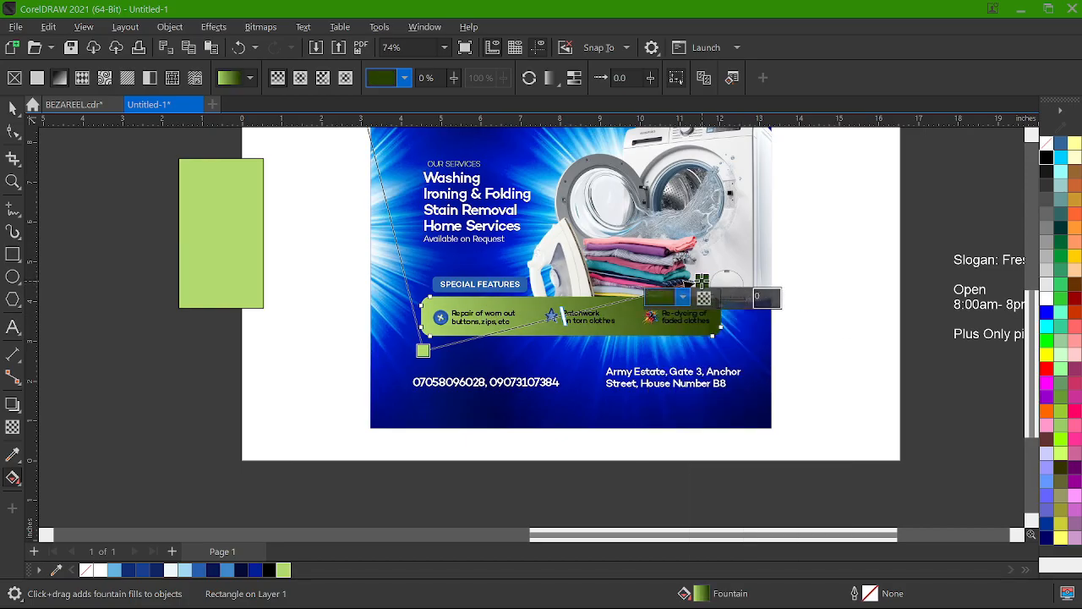
# - Reposition the start and end of the panel's gradient so the light green covers more of the panel and the blend runs more steeply
pyautogui.moveTo(702, 282); pyautogui.dragTo(762, 251)
pyautogui.moveTo(423, 350); pyautogui.dragTo(461, 370)
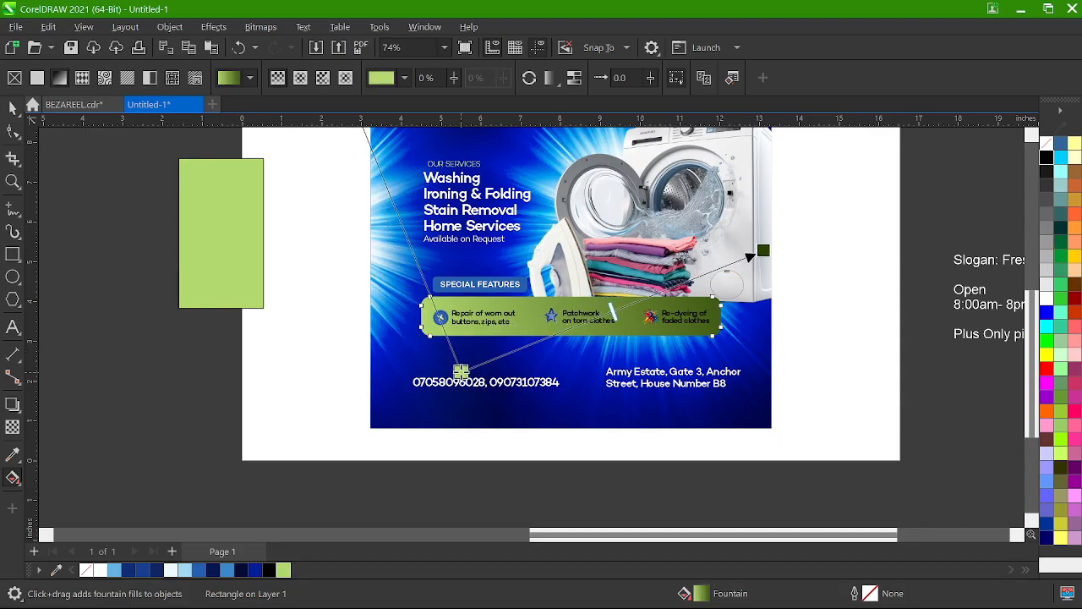
pyautogui.moveTo(762, 251); pyautogui.dragTo(739, 218)
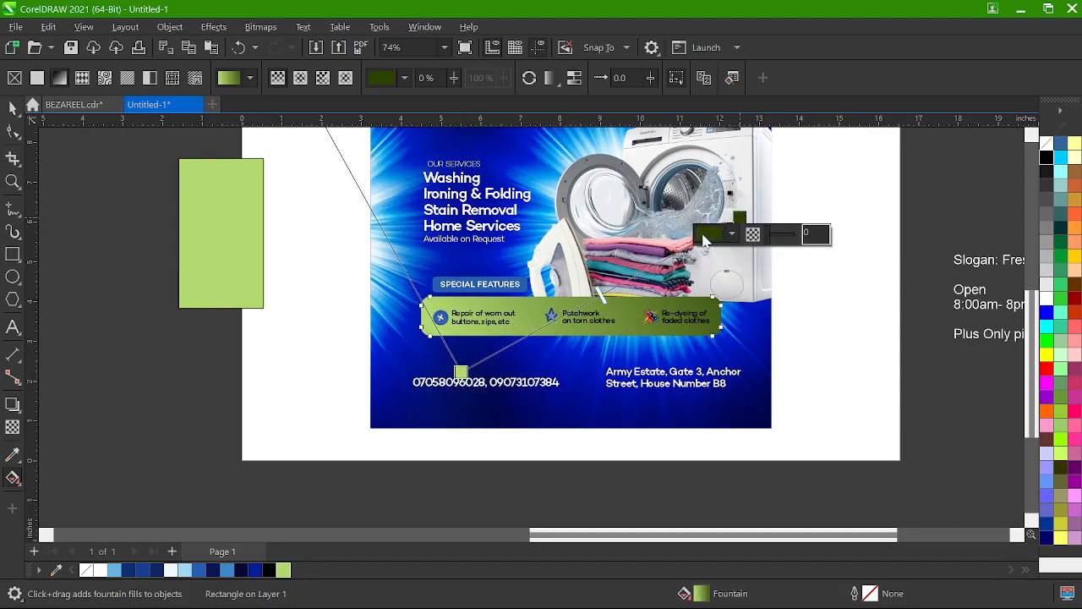
pyautogui.moveTo(462, 369); pyautogui.dragTo(503, 385)
pyautogui.press('space')
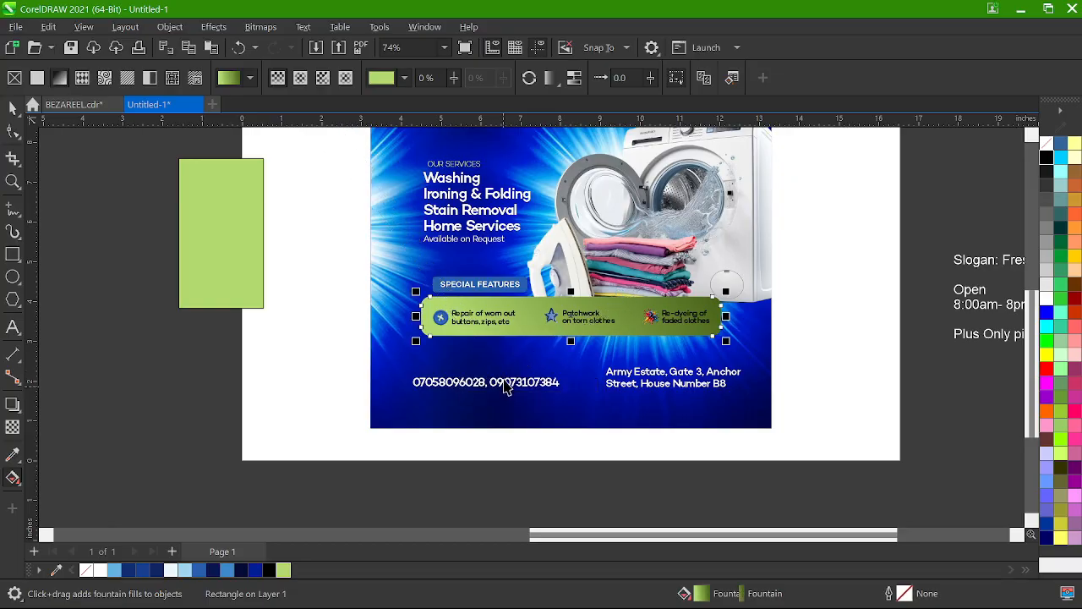
# - Recolour the group of three feature texts inside the panel to white
pyautogui.scroll(2, 566, 310)
pyautogui.click(593, 323)
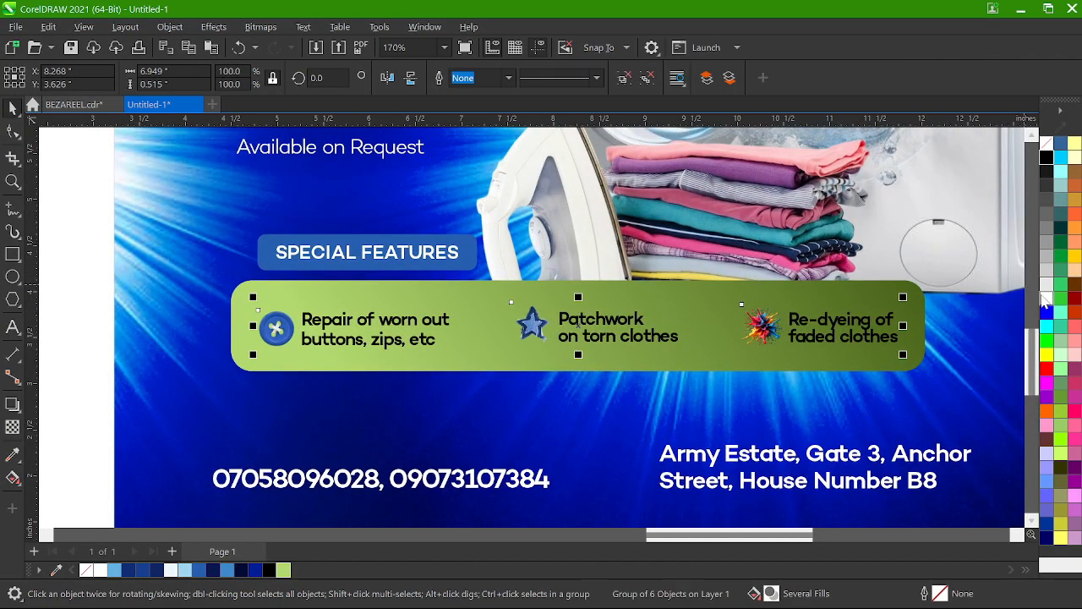
pyautogui.click(1044, 296)
pyautogui.scroll(1, 652, 338)
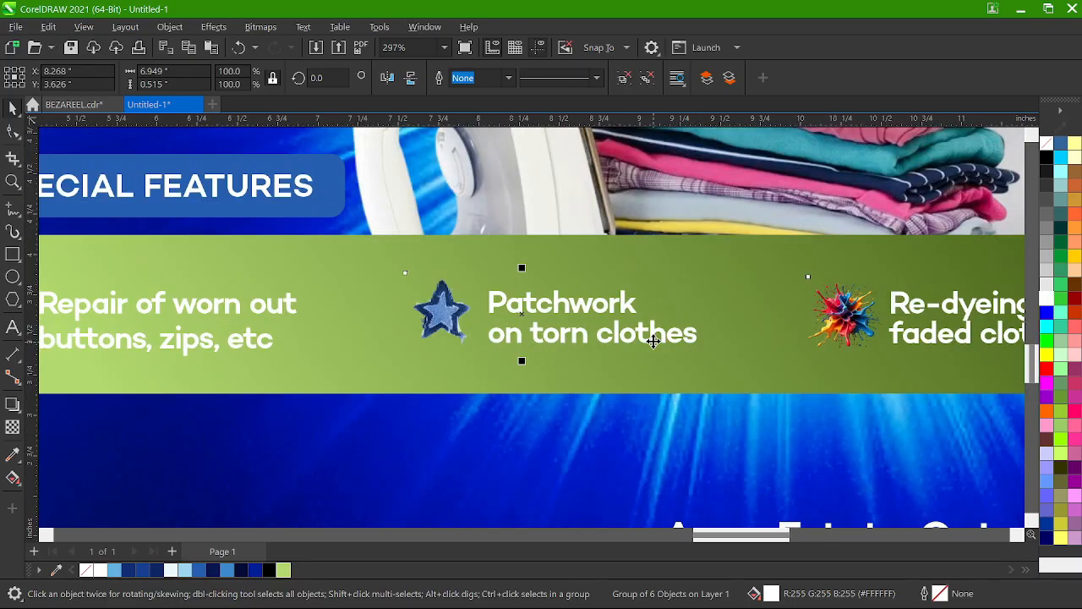
pyautogui.scroll(-1, 668, 313)
pyautogui.scroll(-1, 676, 300)
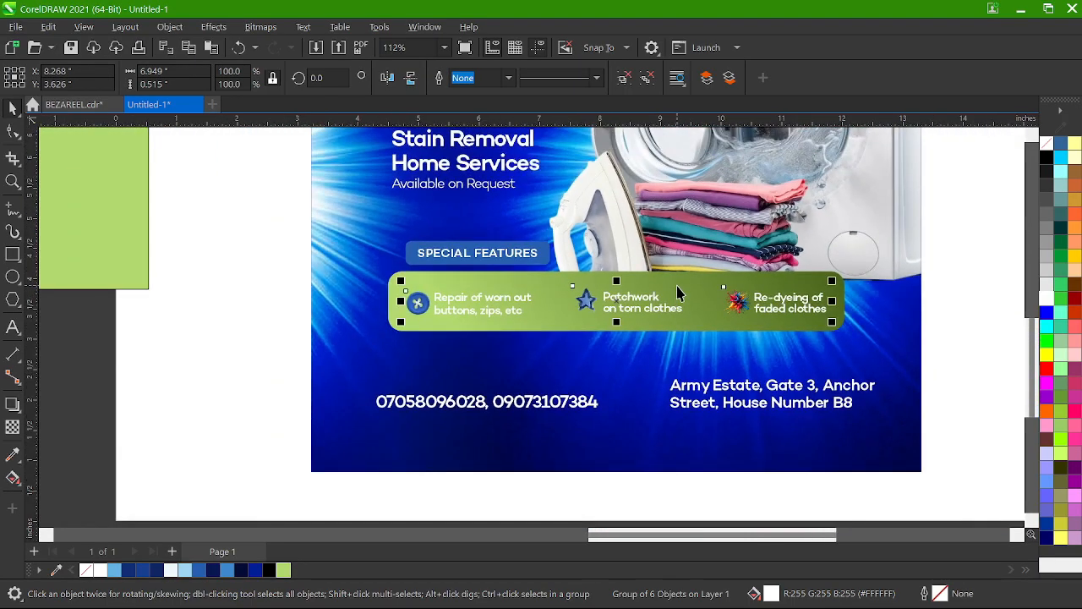
# - Examine the contrast between the white feature texts and the panel's green gradient, close up and in the whole layout
pyautogui.keyDown('ctrl'); pyautogui.click(675, 286); pyautogui.keyUp('ctrl')
pyautogui.scroll(1, 677, 285)
pyautogui.scroll(1, 678, 285)
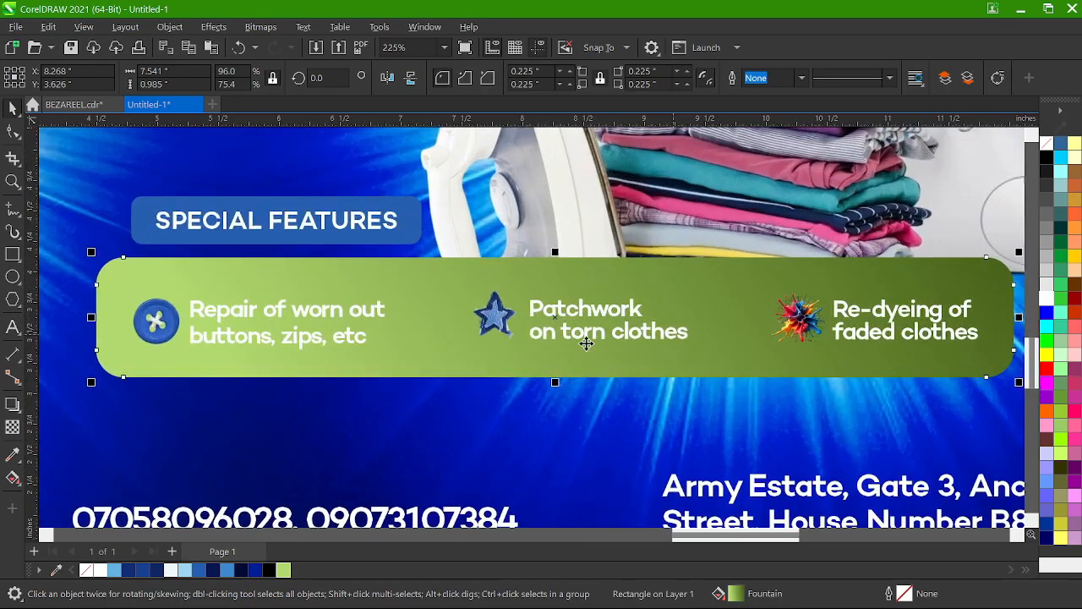
pyautogui.scroll(-2, 573, 324)
pyautogui.scroll(2, 580, 292)
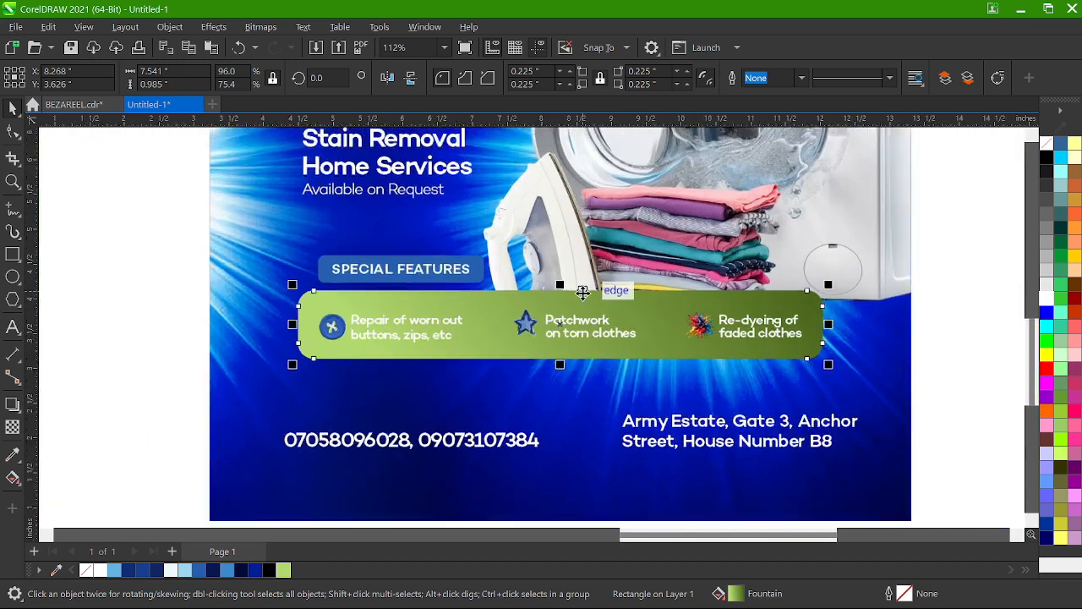
pyautogui.scroll(-2, 583, 292)
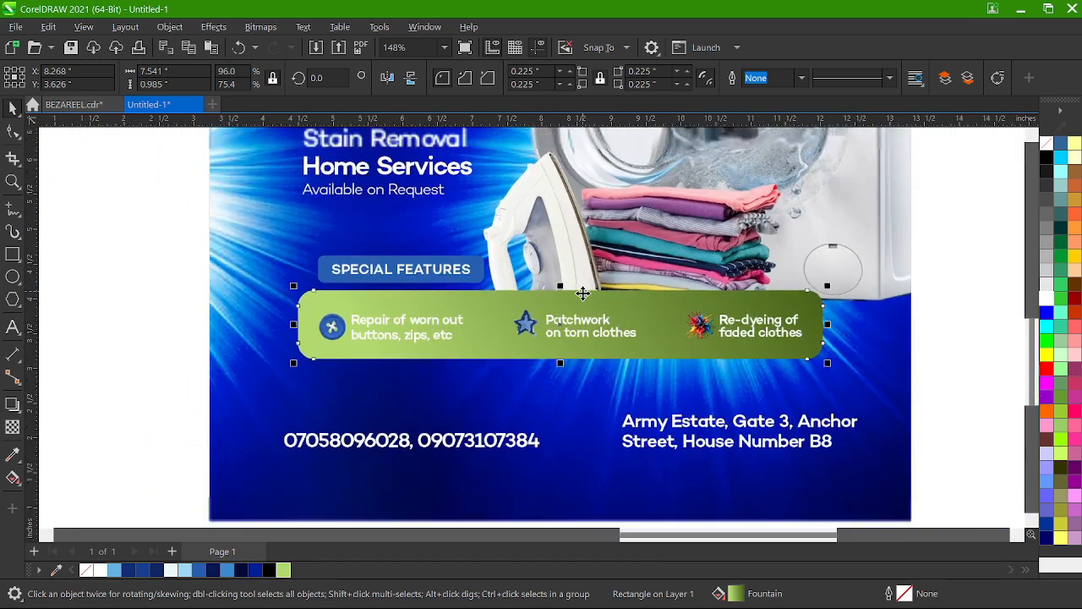
pyautogui.scroll(3, 583, 292)
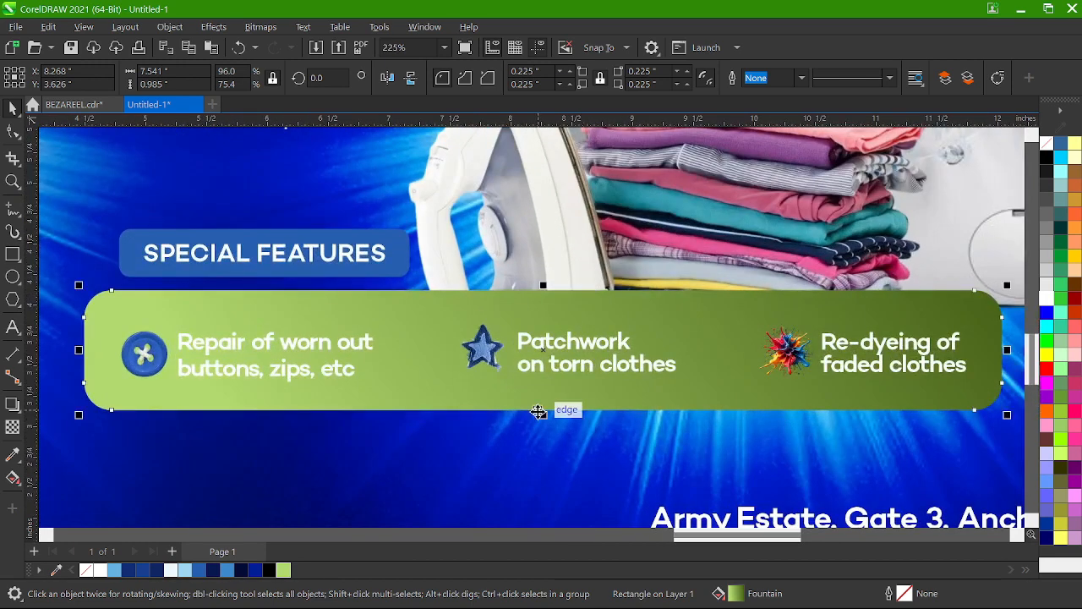
pyautogui.scroll(-3, 536, 411)
# - Darken the start colour of the panel's gradient to green #7AA332
pyautogui.press('g')
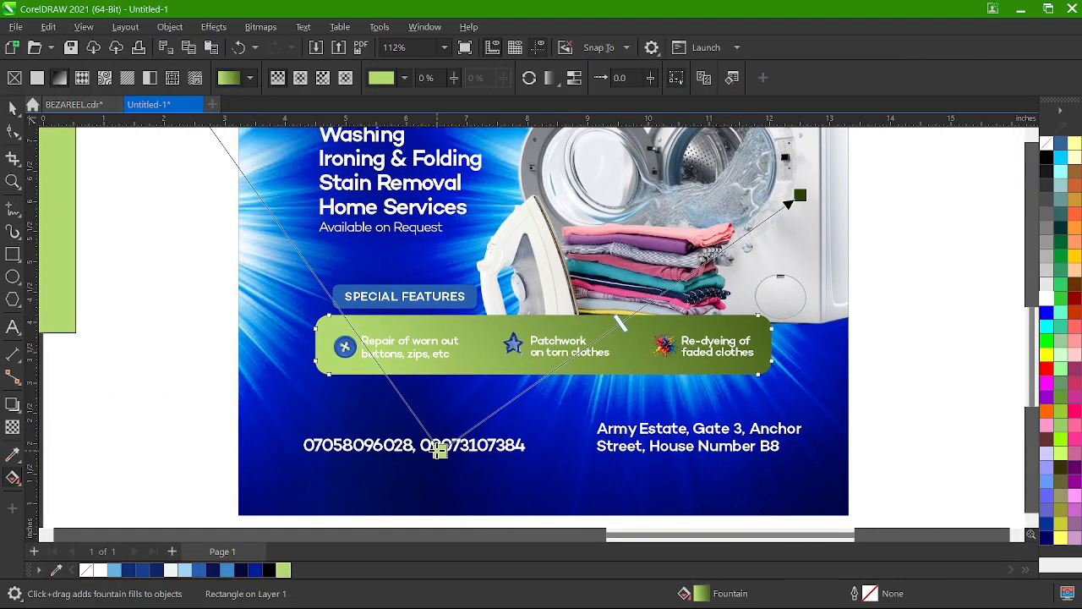
pyautogui.click(439, 451)
pyautogui.click(418, 466)
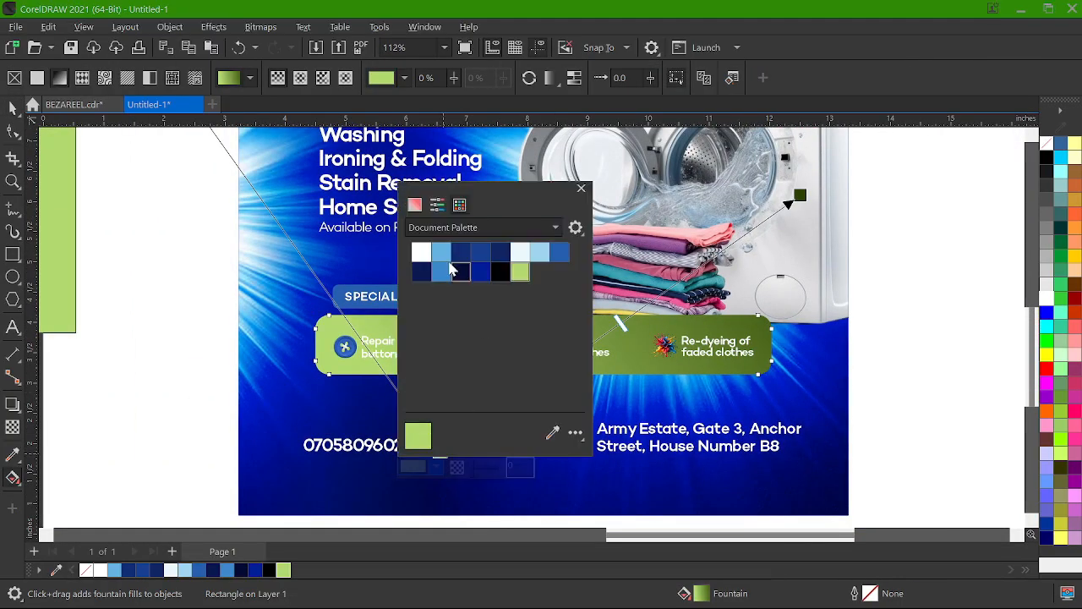
pyautogui.click(415, 205)
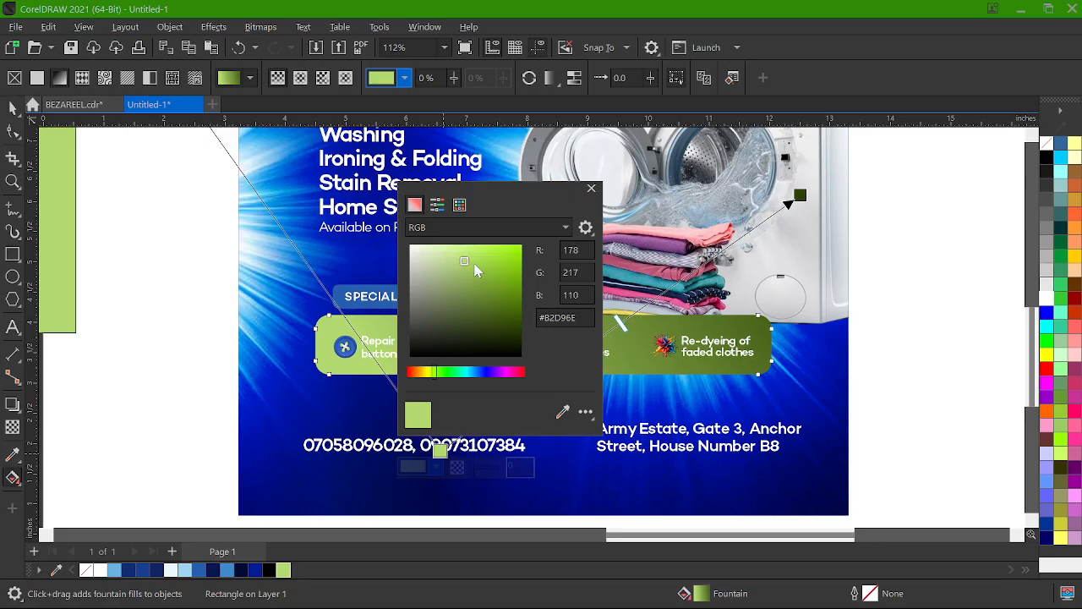
pyautogui.click(474, 266)
pyautogui.click(479, 275)
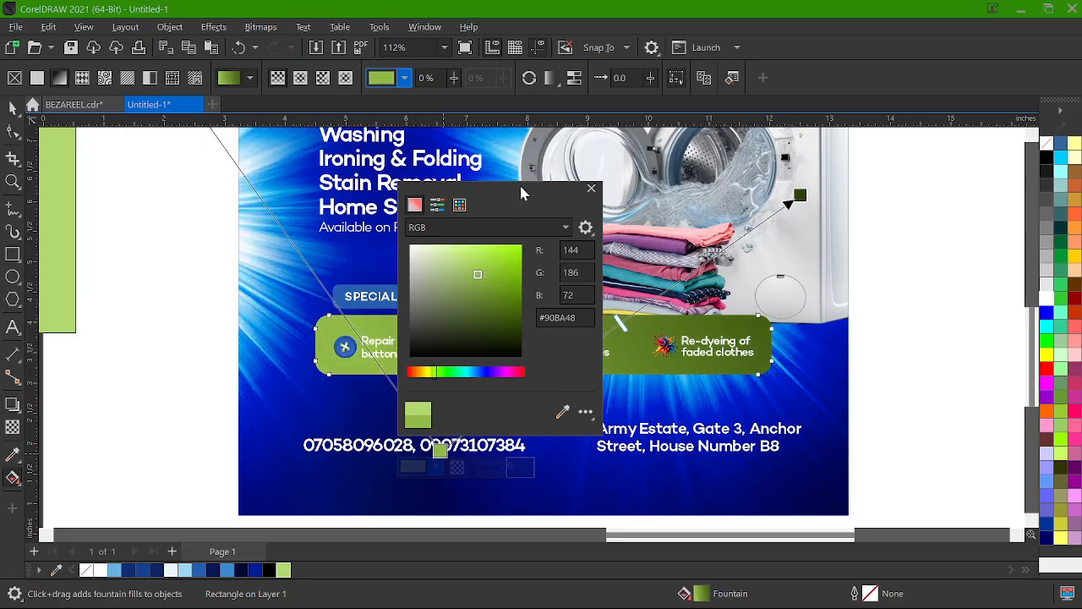
pyautogui.moveTo(521, 194); pyautogui.dragTo(928, 193)
pyautogui.click(894, 285)
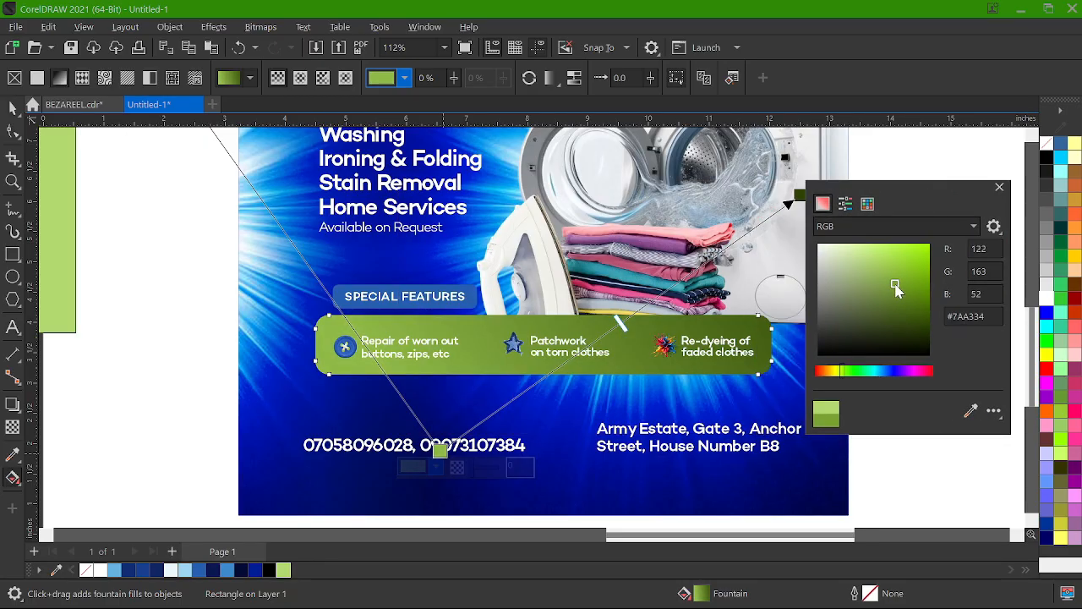
pyautogui.click(895, 286)
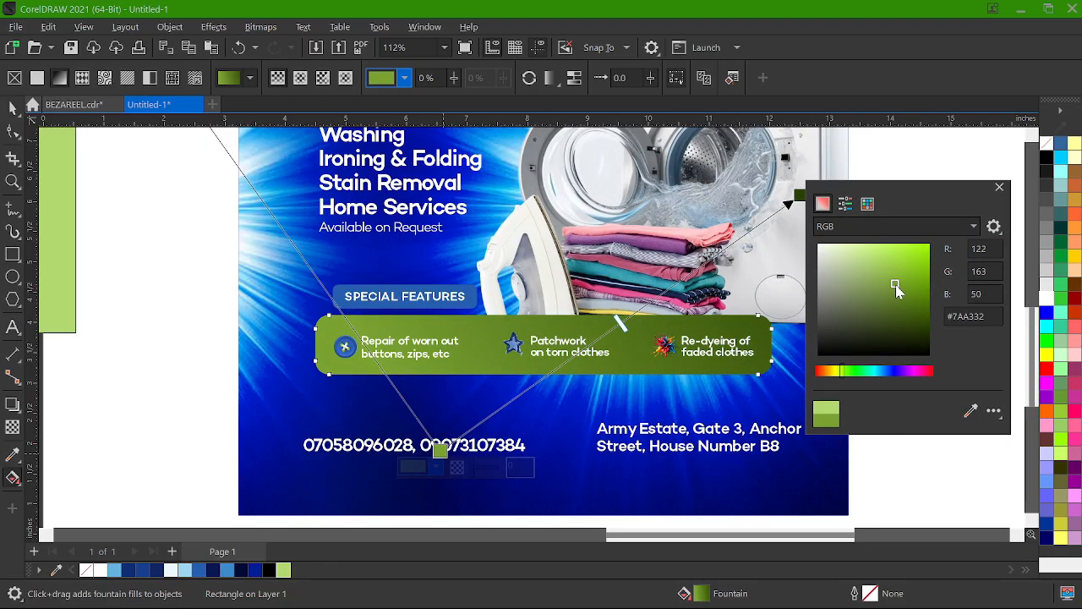
pyautogui.click(1000, 187)
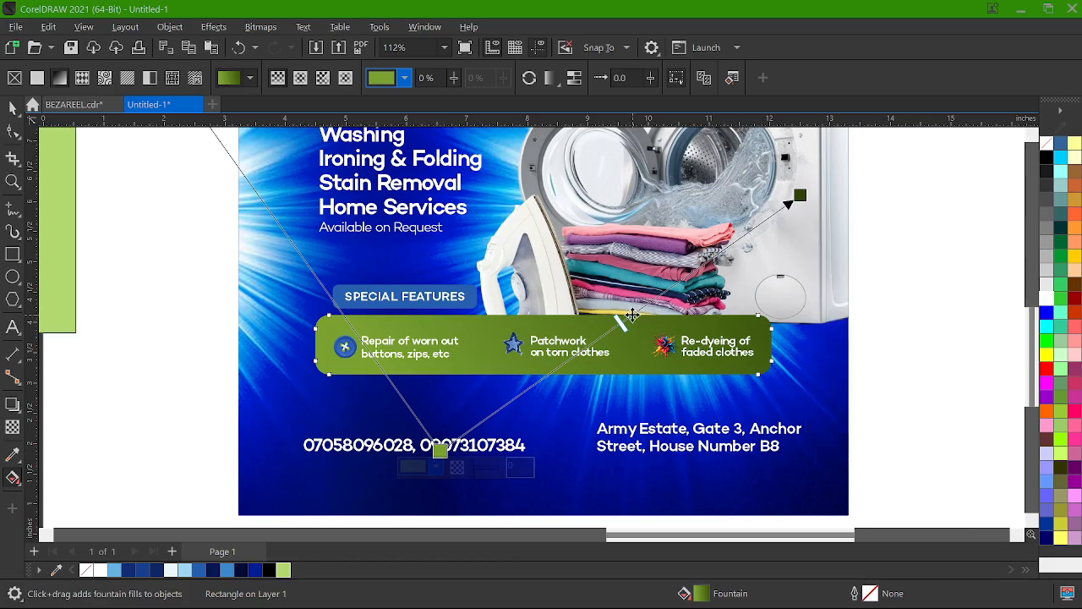
# - Add an intermediate colour stop near the middle of the panel's gradient and give it a more vivid green
pyautogui.doubleClick(632, 315)
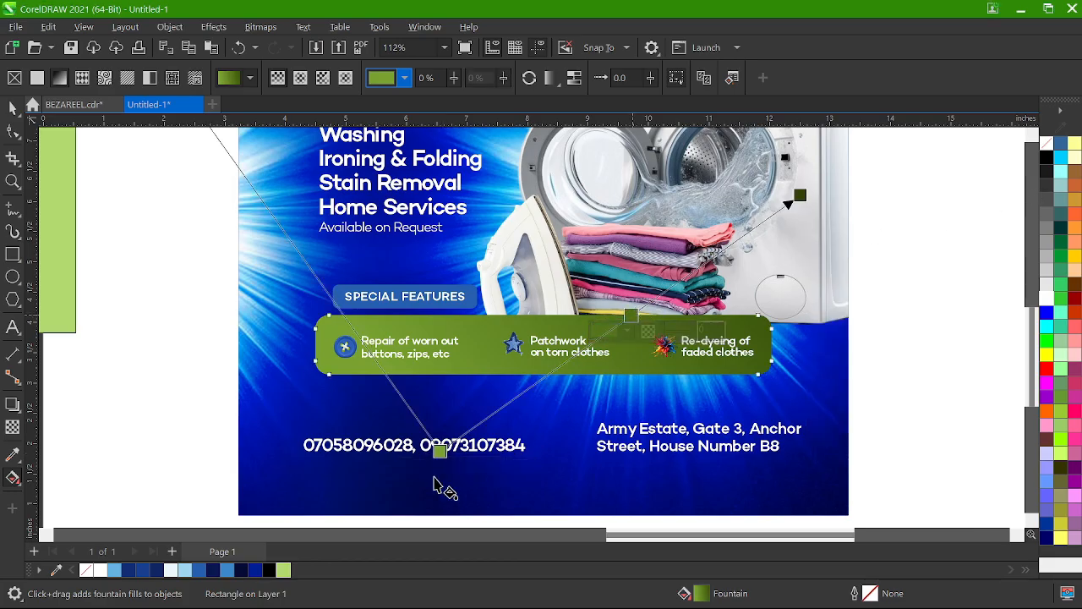
pyautogui.click(283, 569)
pyautogui.click(856, 321)
pyautogui.hotkey('ctrl', 'z')
pyautogui.press('space')
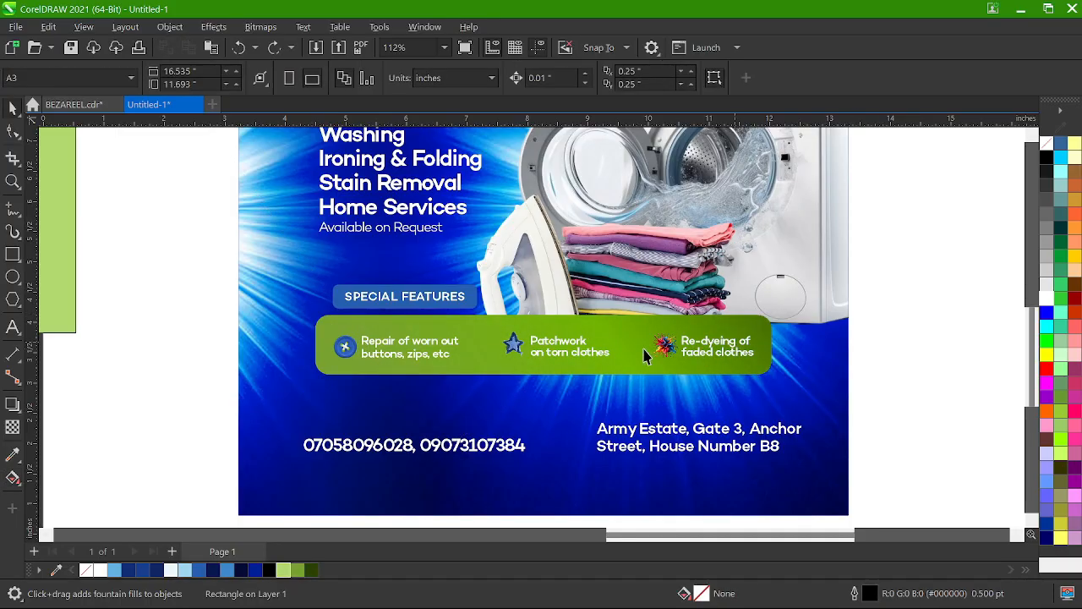
# - Move the "SPECIAL FEATURES" label with its blue box down so that it overlaps the green panel's upper edge
pyautogui.scroll(3, 578, 350)
pyautogui.scroll(-2, 578, 350)
pyautogui.scroll(-3, 577, 345)
pyautogui.scroll(4, 459, 310)
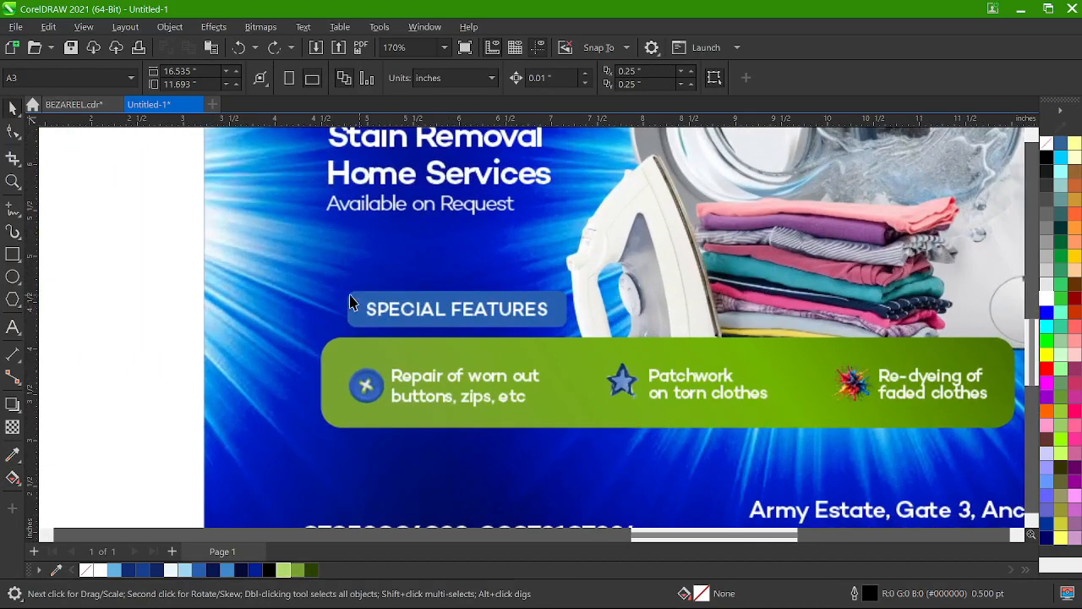
pyautogui.moveTo(146, 265); pyautogui.dragTo(598, 345)
pyautogui.moveTo(472, 314); pyautogui.dragTo(476, 337)
pyautogui.scroll(1, 478, 314)
pyautogui.scroll(-3, 463, 341)
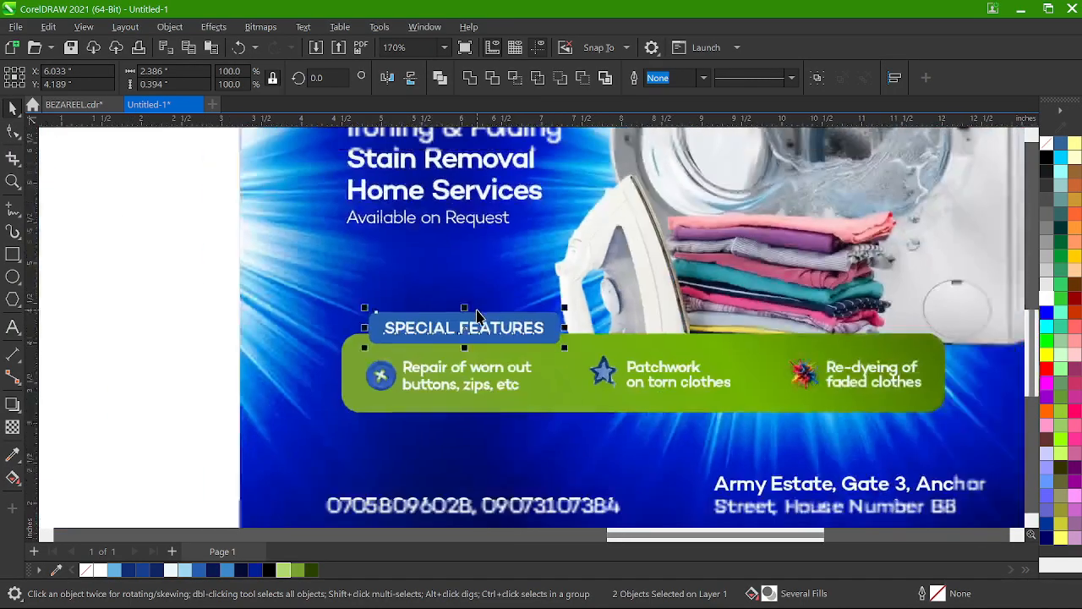
# - Stretch the green panel downward to a height of 1.147 inches and centre the group of features vertically inside it
pyautogui.click(575, 366)
pyautogui.scroll(2, 574, 370)
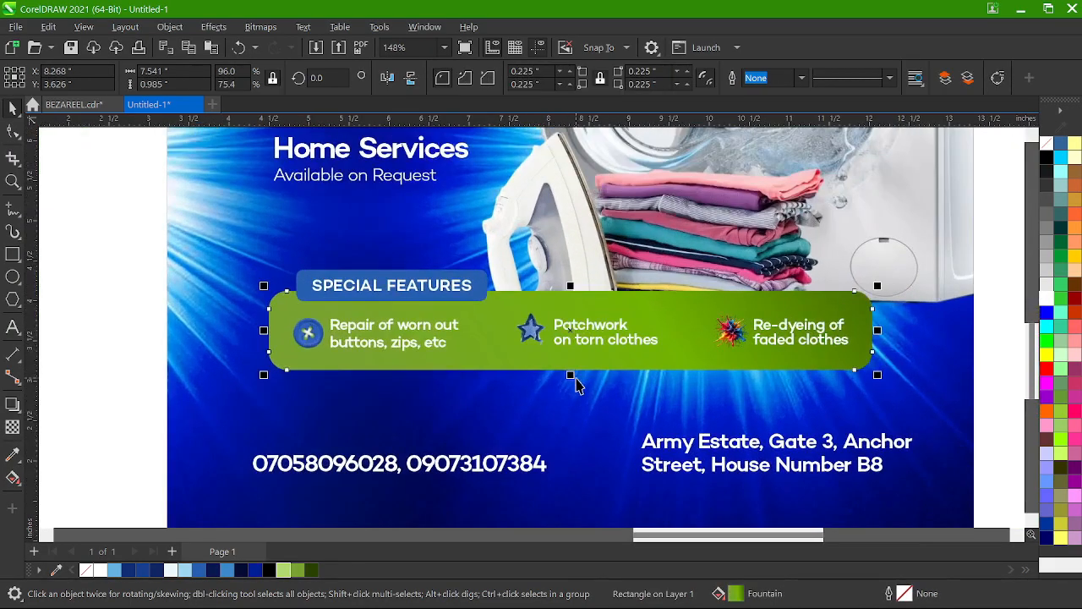
pyautogui.moveTo(574, 386); pyautogui.dragTo(574, 392)
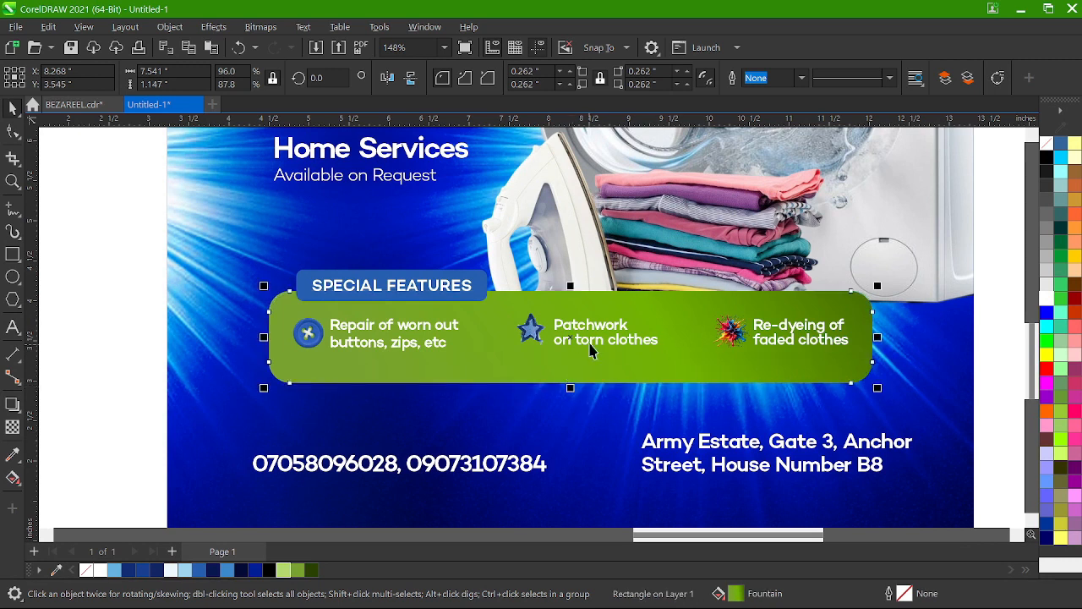
pyautogui.click(590, 343)
pyautogui.keyDown('shift'); pyautogui.click(590, 374); pyautogui.keyUp('shift')
pyautogui.press('e')
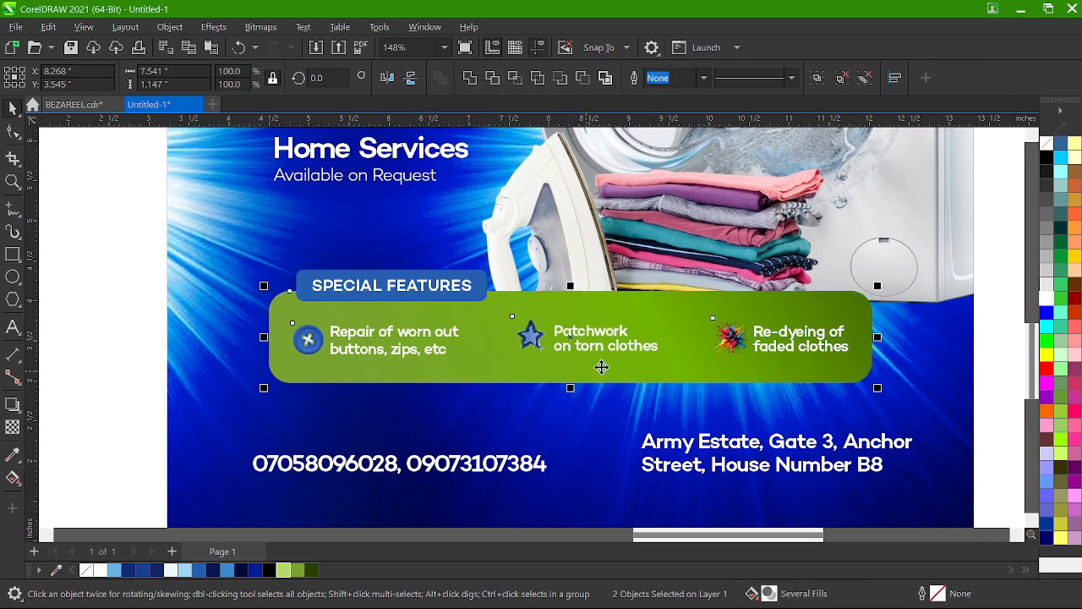
# - Add a black Multiply drop shadow to the green panel, offset 0.128 and -0.19 inches at 38 opacity, with a softer feather
pyautogui.click(695, 379)
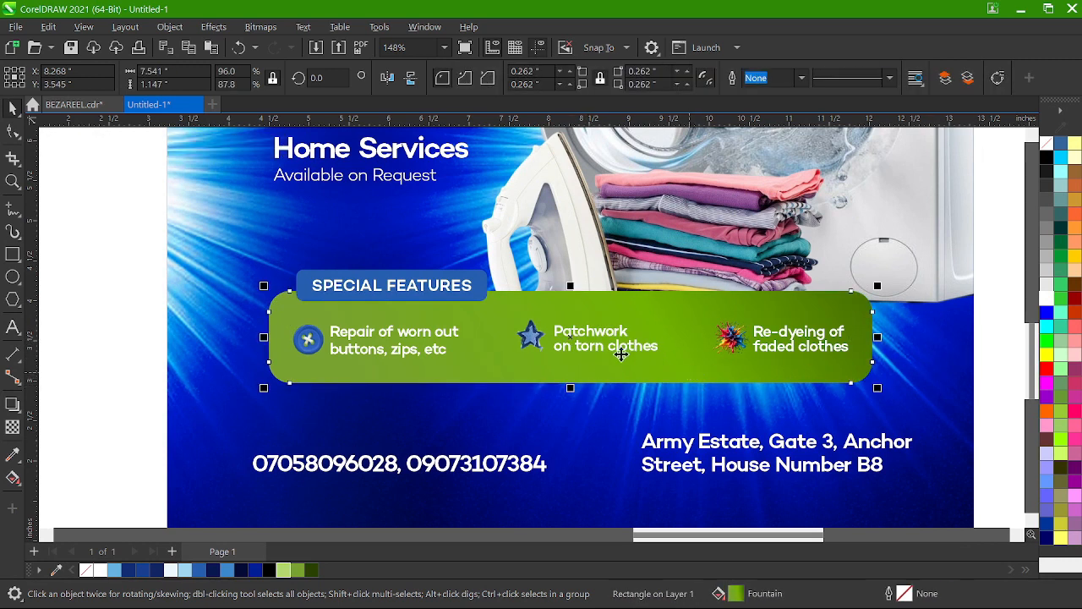
pyautogui.click(13, 405)
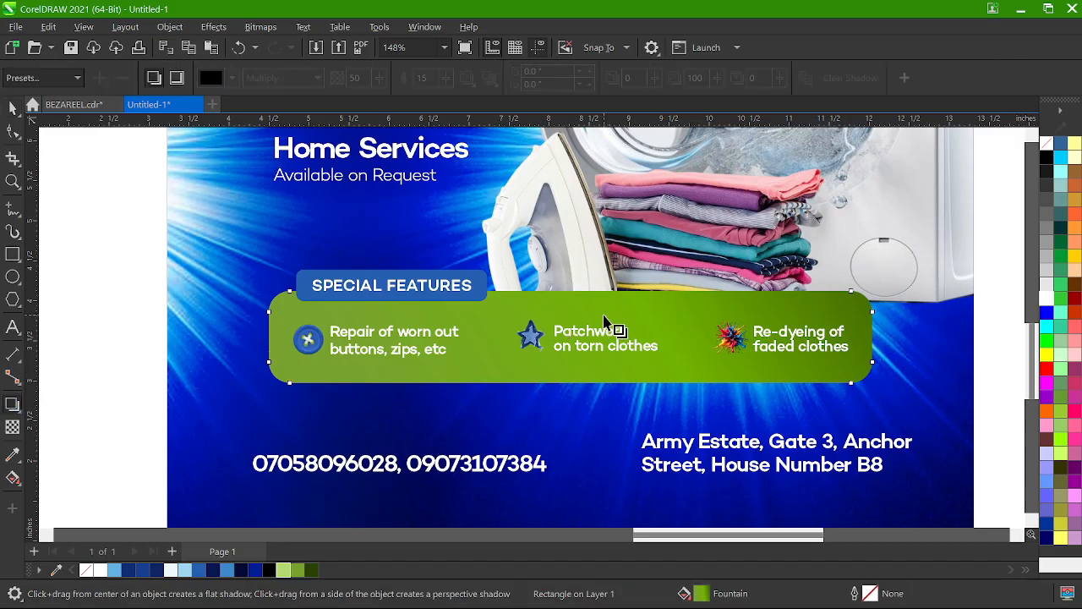
pyautogui.moveTo(571, 337); pyautogui.dragTo(610, 397)
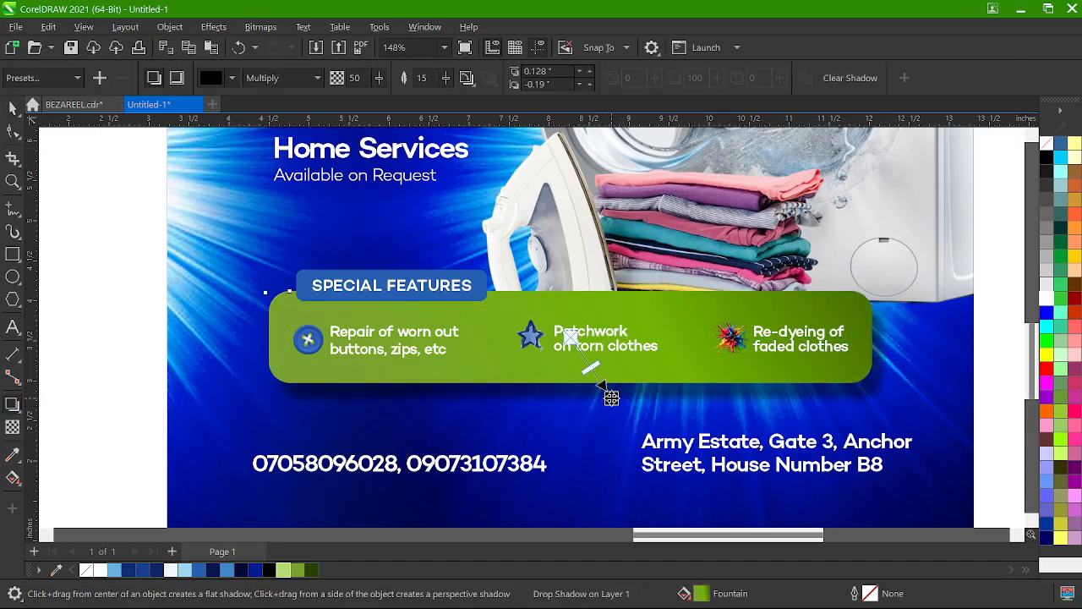
pyautogui.moveTo(591, 360); pyautogui.dragTo(590, 358)
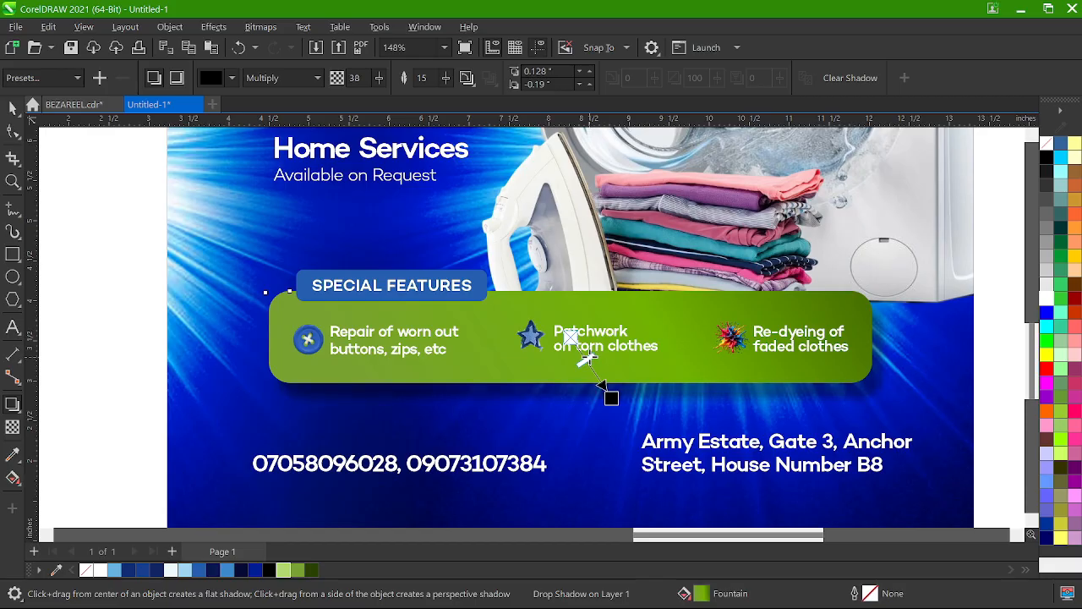
pyautogui.moveTo(444, 79)
pyautogui.mouseDown()
pyautogui.moveTo(465, 82)
pyautogui.moveTo(449, 83)
pyautogui.mouseUp()
pyautogui.press('space')
pyautogui.click(555, 351)
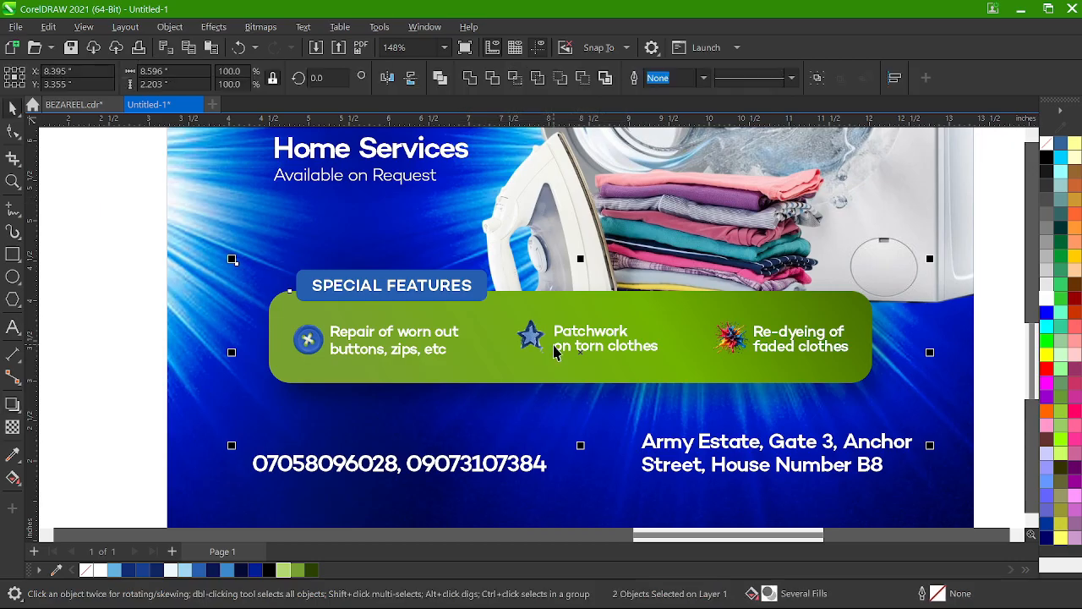
# - Add a black Multiply drop shadow to the blue "SPECIAL FEATURES" box, offset 0.052 and -0.061 inches at 29 opacity
pyautogui.click(160, 362)
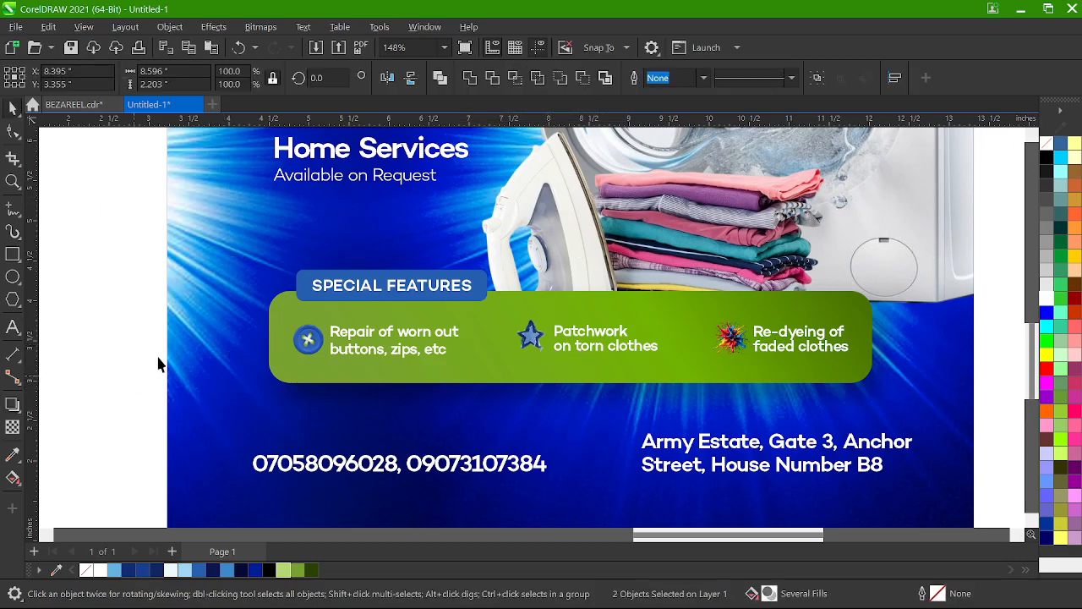
pyautogui.click(298, 284)
pyautogui.scroll(1, 301, 286)
pyautogui.press('space')
pyautogui.scroll(7, 429, 296)
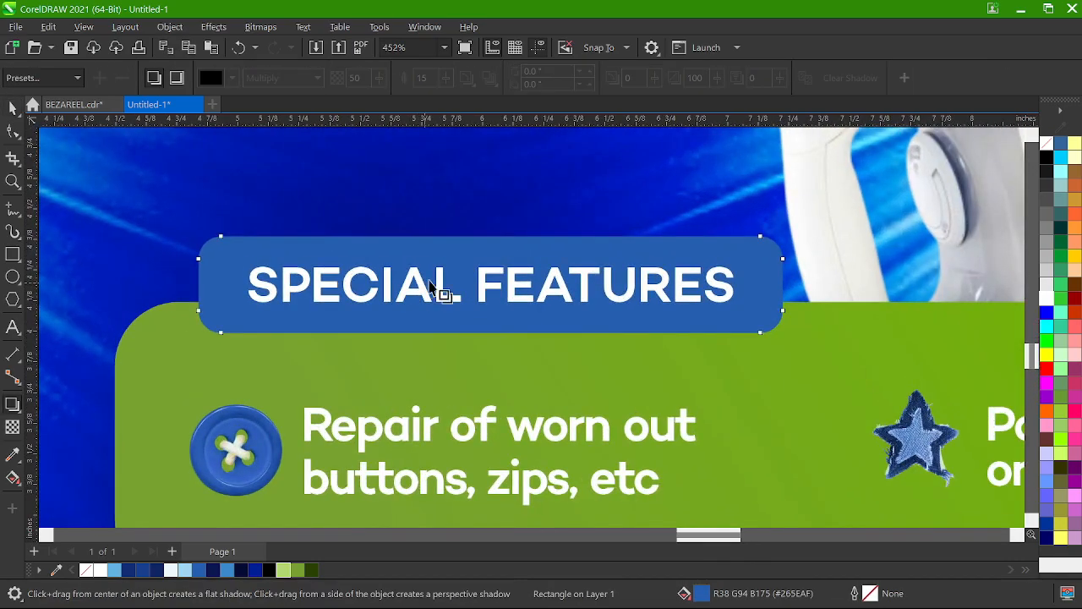
pyautogui.moveTo(484, 289); pyautogui.dragTo(545, 346)
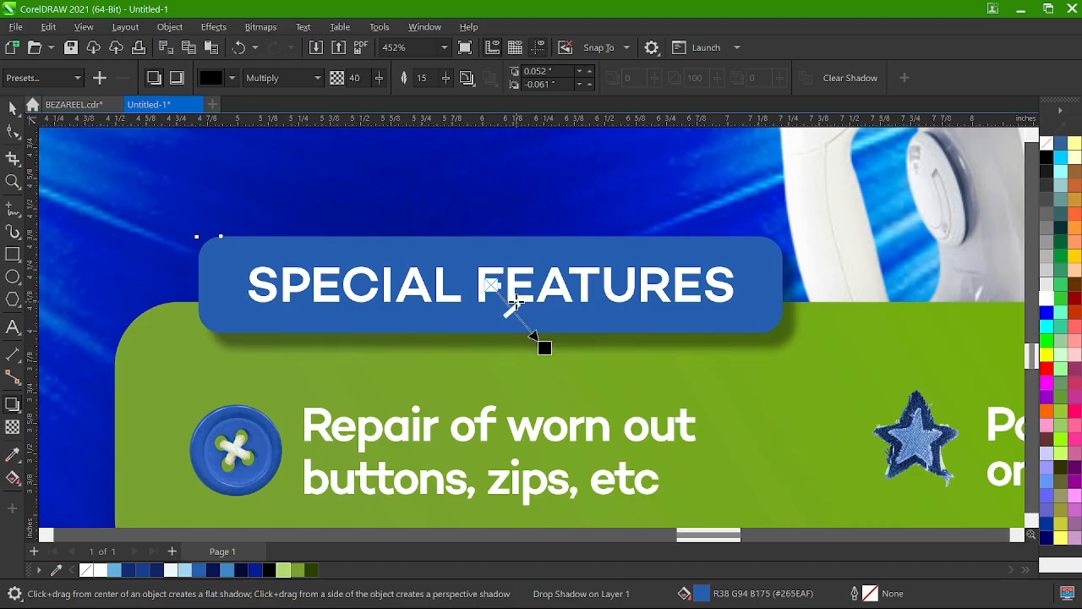
pyautogui.moveTo(512, 296); pyautogui.dragTo(514, 308)
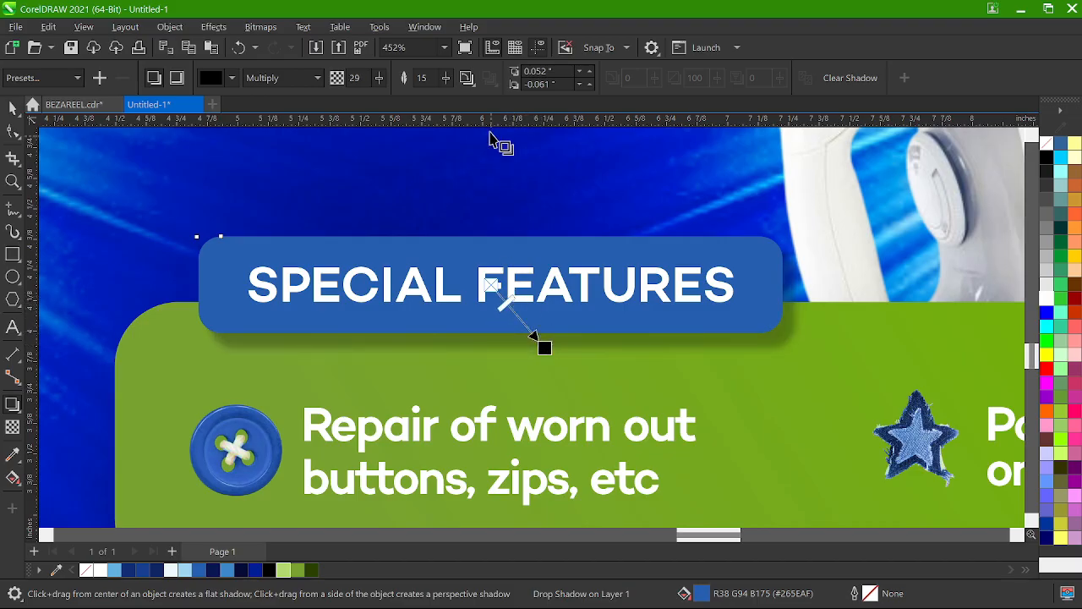
# - Soften the blue label box's drop shadow by setting its feather to 45
pyautogui.click(446, 78)
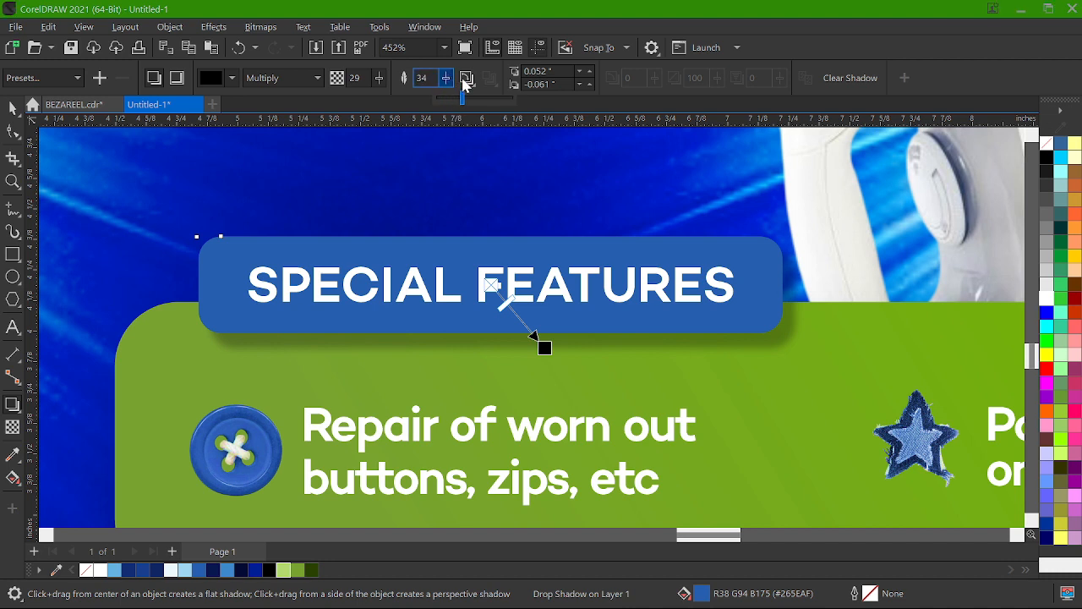
pyautogui.moveTo(462, 79); pyautogui.dragTo(463, 79)
pyautogui.click(443, 77)
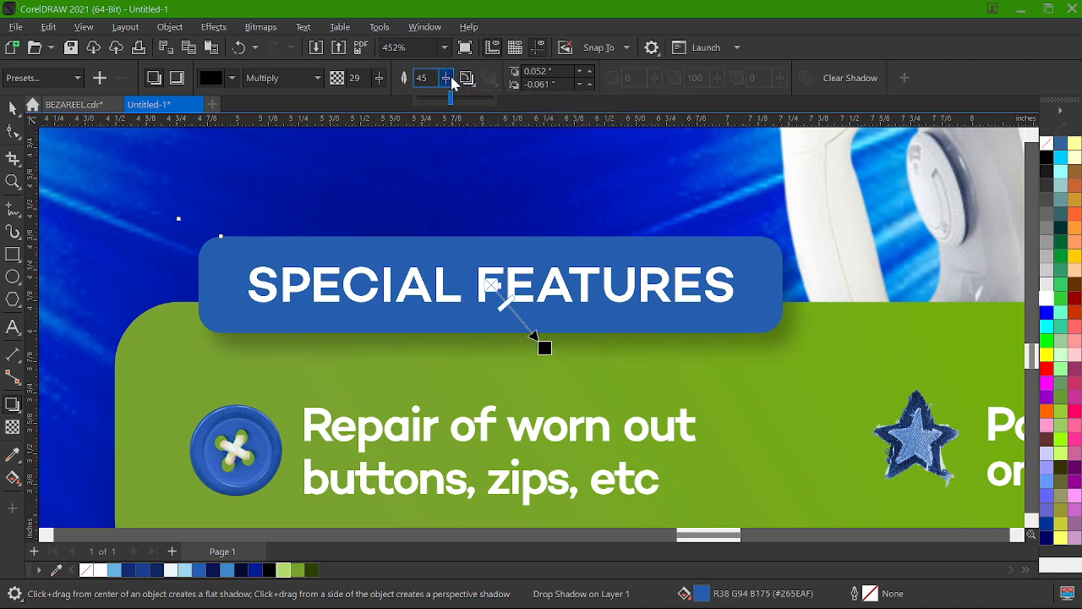
pyautogui.press('space')
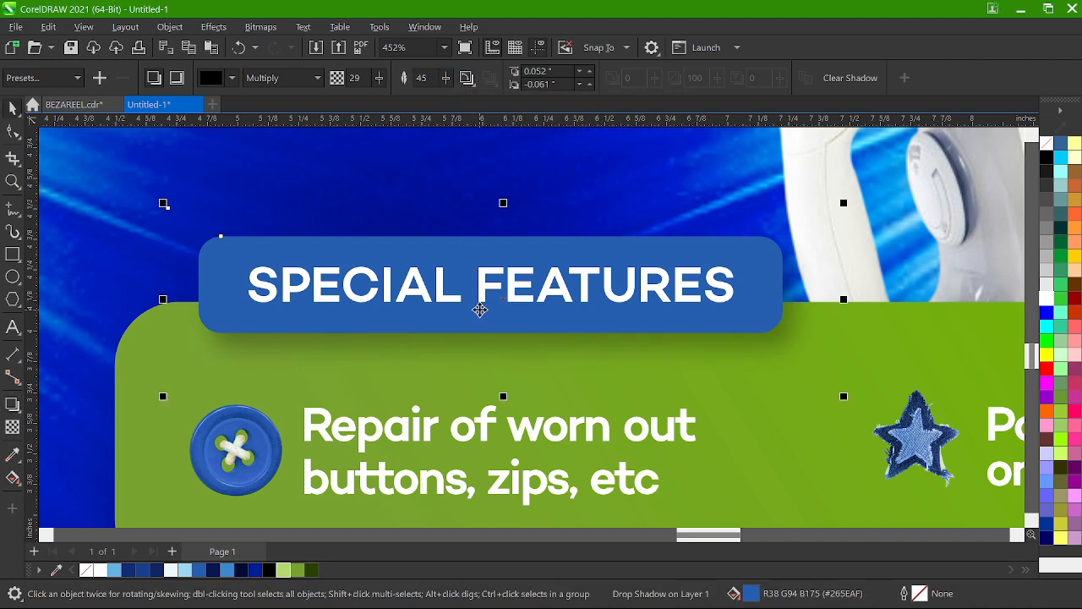
pyautogui.scroll(-8, 479, 310)
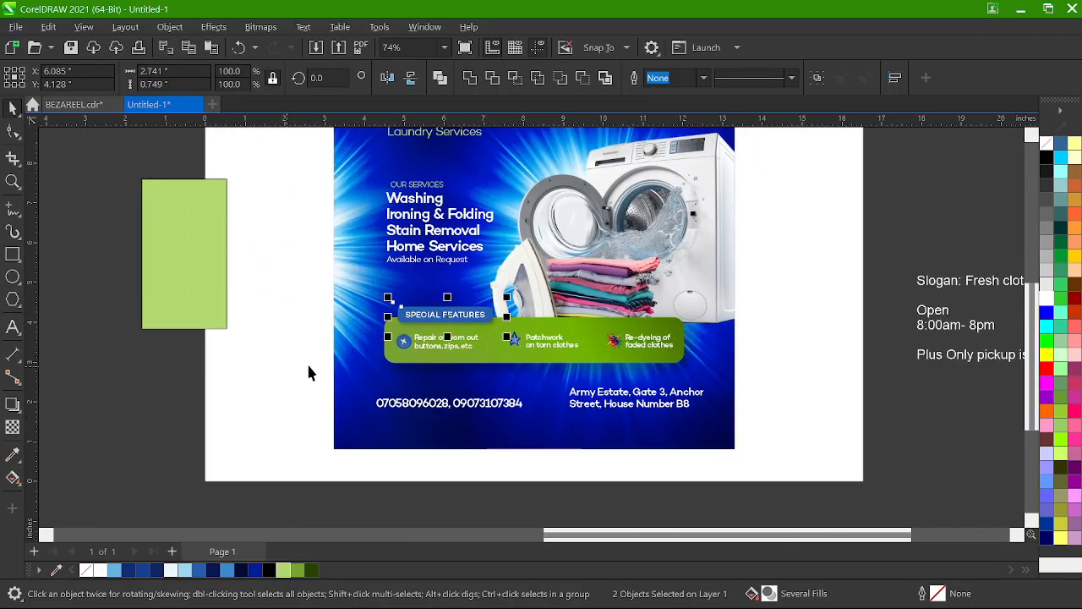
pyautogui.click(274, 373)
pyautogui.scroll(-1, 492, 373)
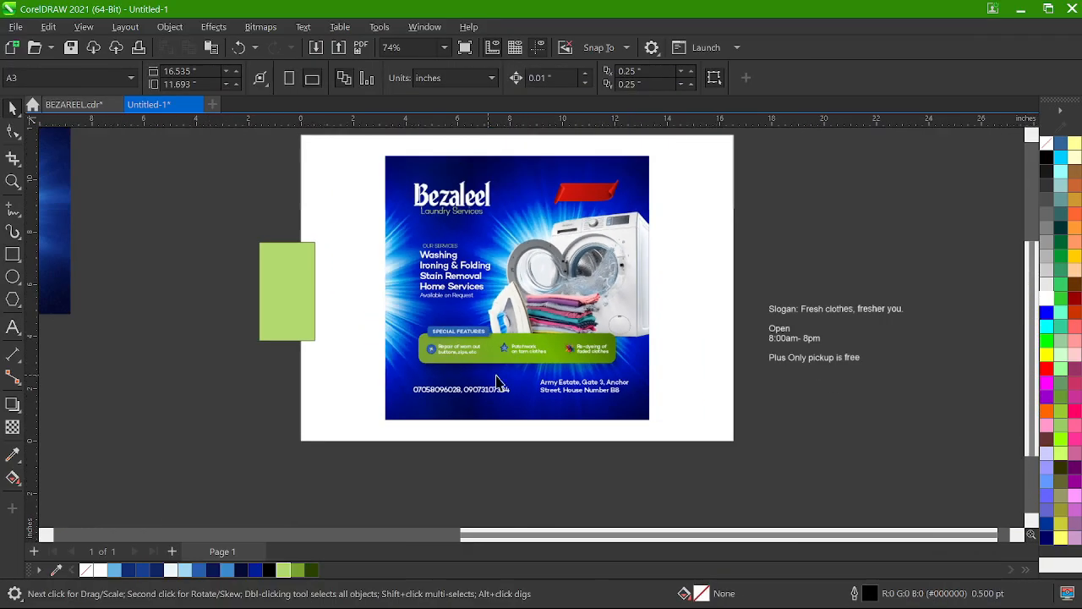
# - Nudge the whole "OUR SERVICES" text block up about 0.19 inches and right about 0.05 inches
pyautogui.scroll(1, 631, 273)
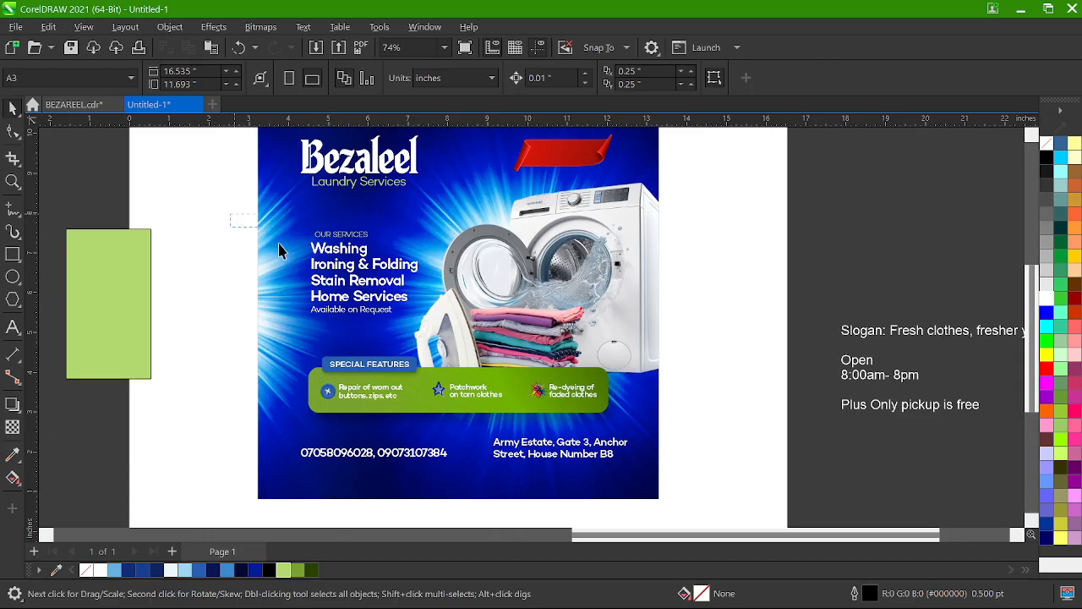
pyautogui.moveTo(279, 246); pyautogui.dragTo(426, 342)
pyautogui.scroll(3, 355, 250)
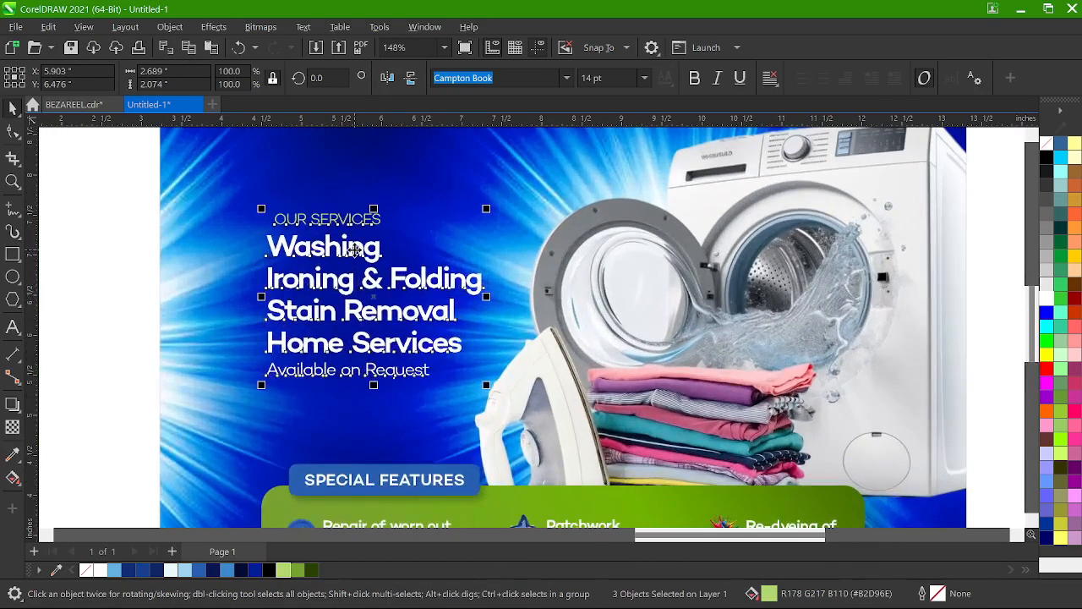
pyautogui.press('Up')
pyautogui.press('Up')
pyautogui.press('Up')
pyautogui.press('Up')
pyautogui.press('Up')
pyautogui.press('Up')
pyautogui.press('Up')
pyautogui.press('Up')
pyautogui.press('Up')
pyautogui.press('Up')
pyautogui.press('Up')
pyautogui.press('Up')
pyautogui.press('Up')
pyautogui.press('Up')
pyautogui.press('Up')
pyautogui.press('Up')
pyautogui.press('Up')
pyautogui.press('Up')
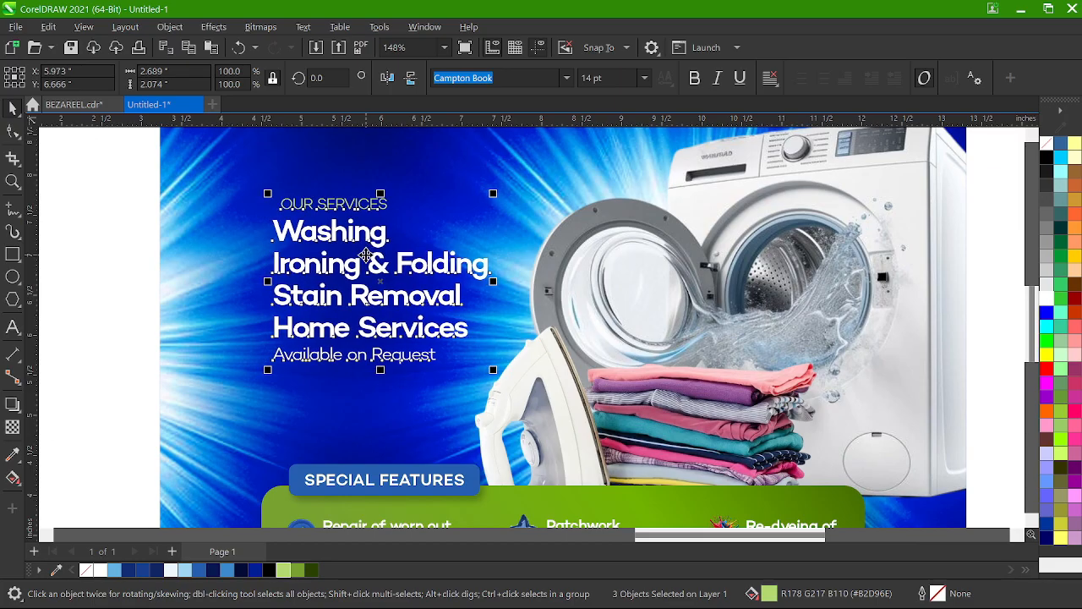
pyautogui.scroll(-2, 536, 262)
pyautogui.scroll(-2, 536, 262)
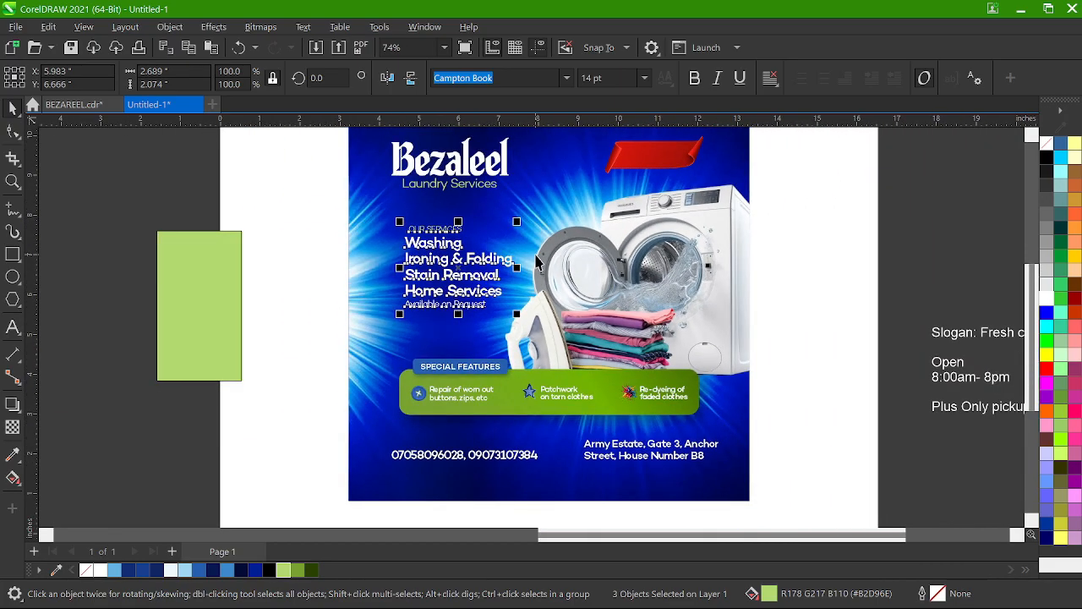
pyautogui.press('Left')
pyautogui.press('Left')
pyautogui.press('Left')
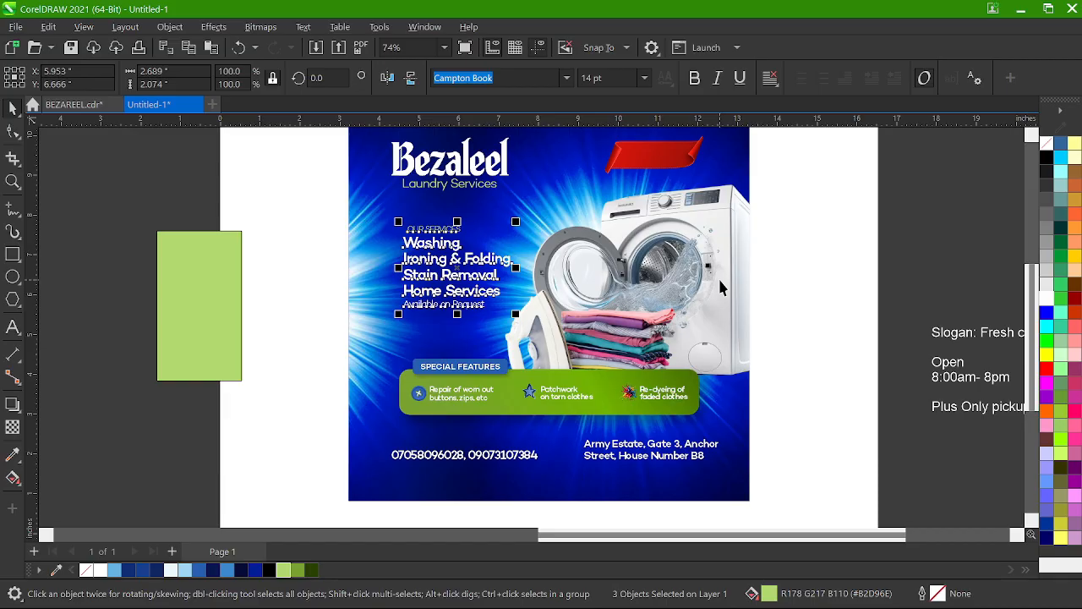
# - Place the "Open" and "8:00am- 8pm" texts on the flyer below "Available on Request" and set them in Campton SemiBold
pyautogui.click(946, 361)
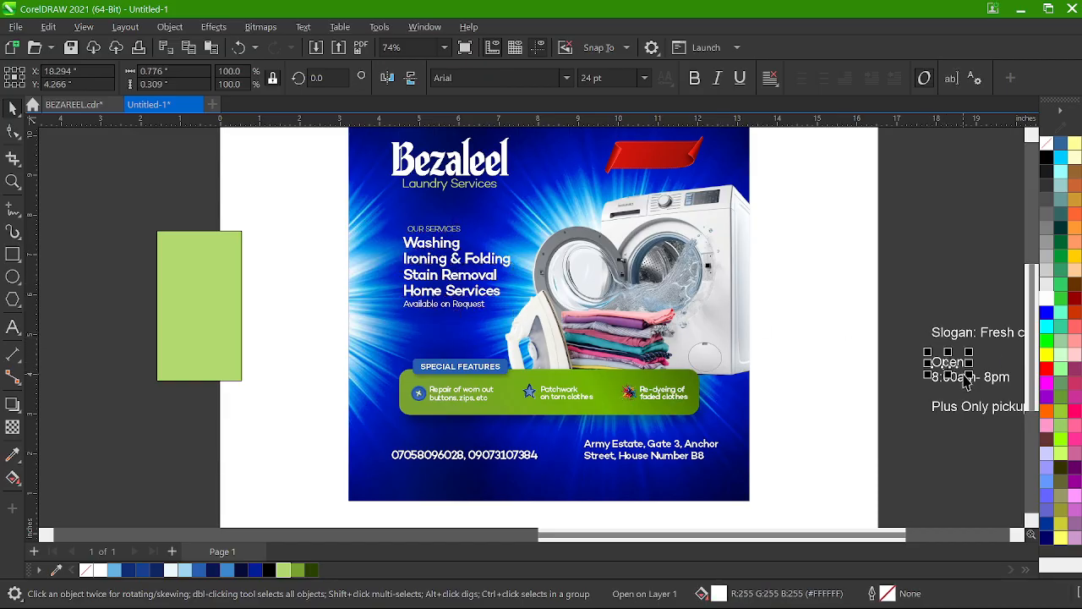
pyautogui.keyDown('shift'); pyautogui.click(965, 380); pyautogui.keyUp('shift')
pyautogui.moveTo(960, 369); pyautogui.dragTo(435, 338)
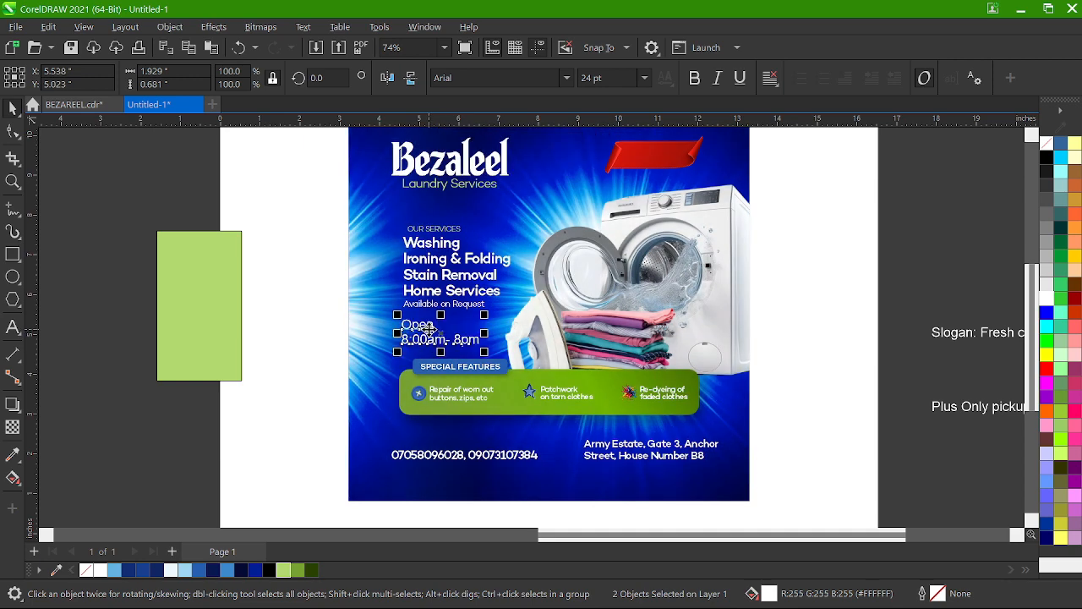
pyautogui.scroll(3, 444, 337)
pyautogui.click(567, 77)
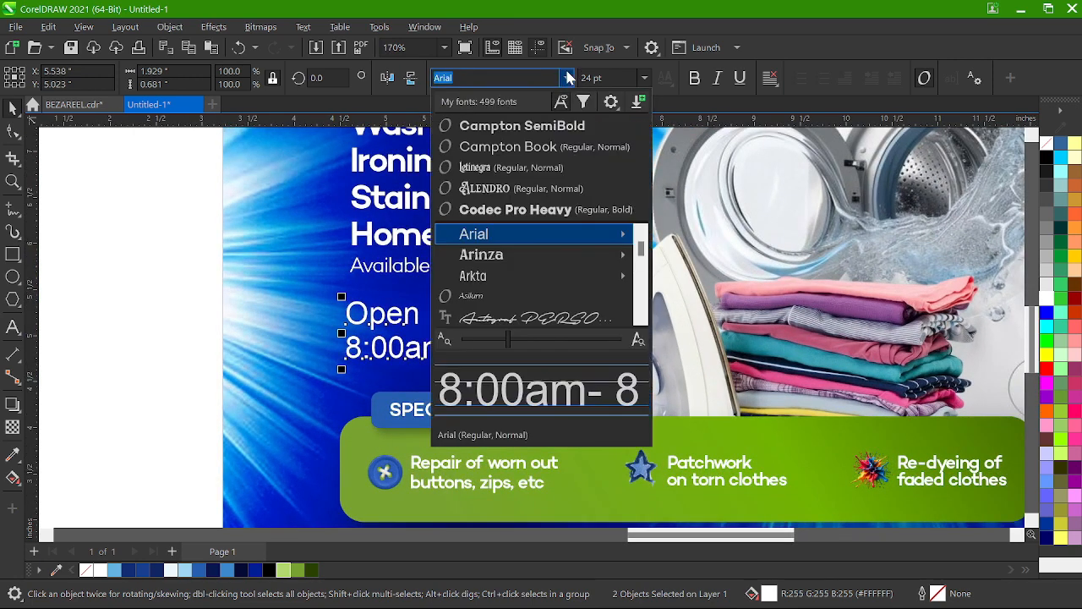
pyautogui.click(522, 125)
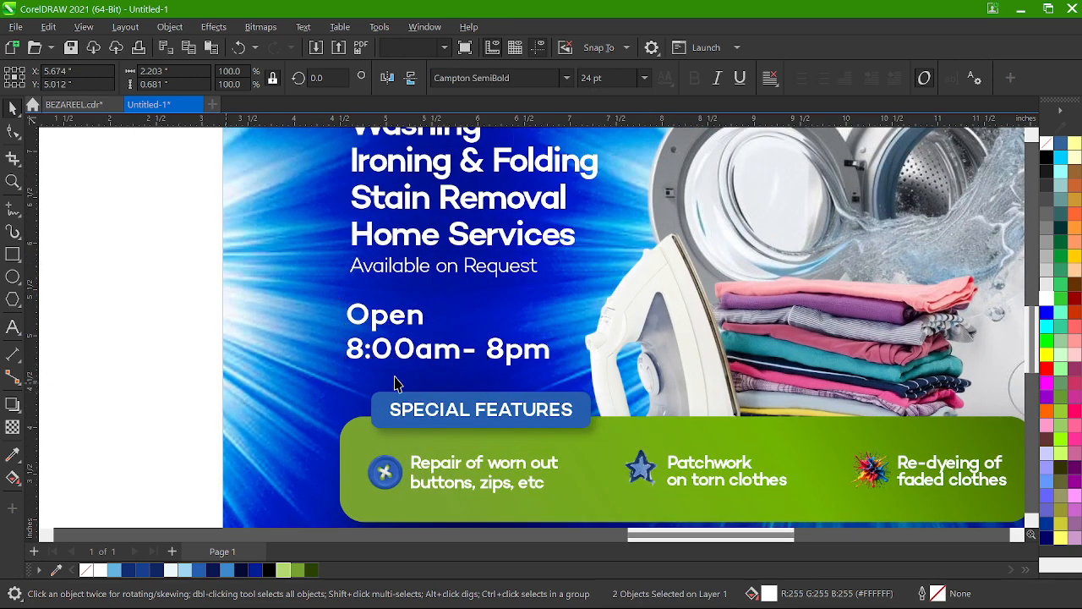
# - Convert the opening hours text to uppercase and shorten it to "8AM - 8PM"
pyautogui.click(411, 351)
pyautogui.press('F8')
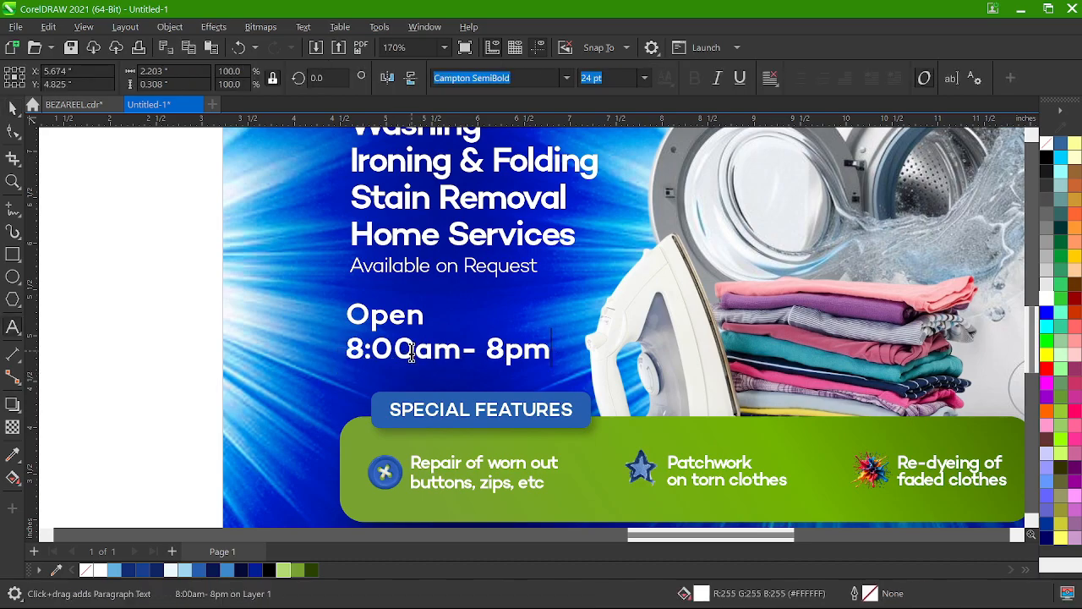
pyautogui.hotkey('ctrl', 'a')
pyautogui.hotkey('shift', 'F3')
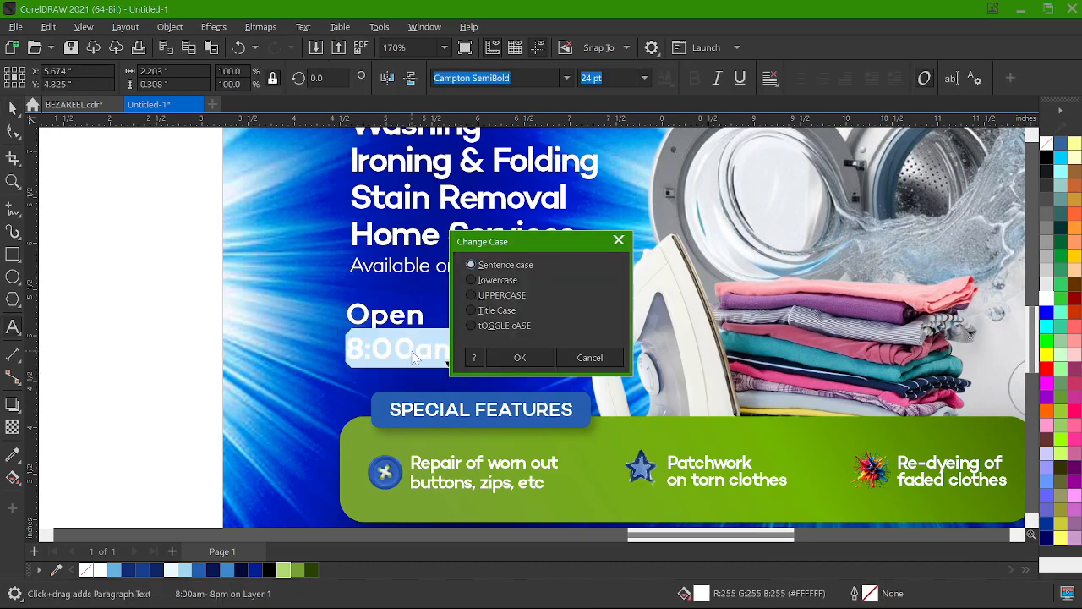
pyautogui.press('Return')
pyautogui.hotkey('ctrl', 'space')
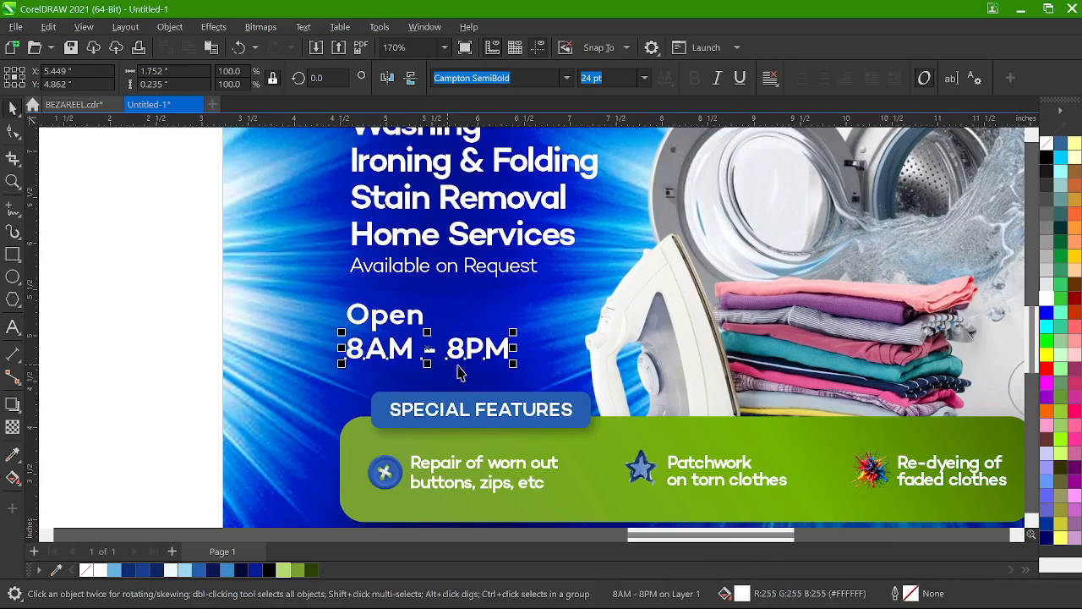
# - Tighten the letter spacing of the "8AM - 8PM" text
pyautogui.scroll(2, 444, 364)
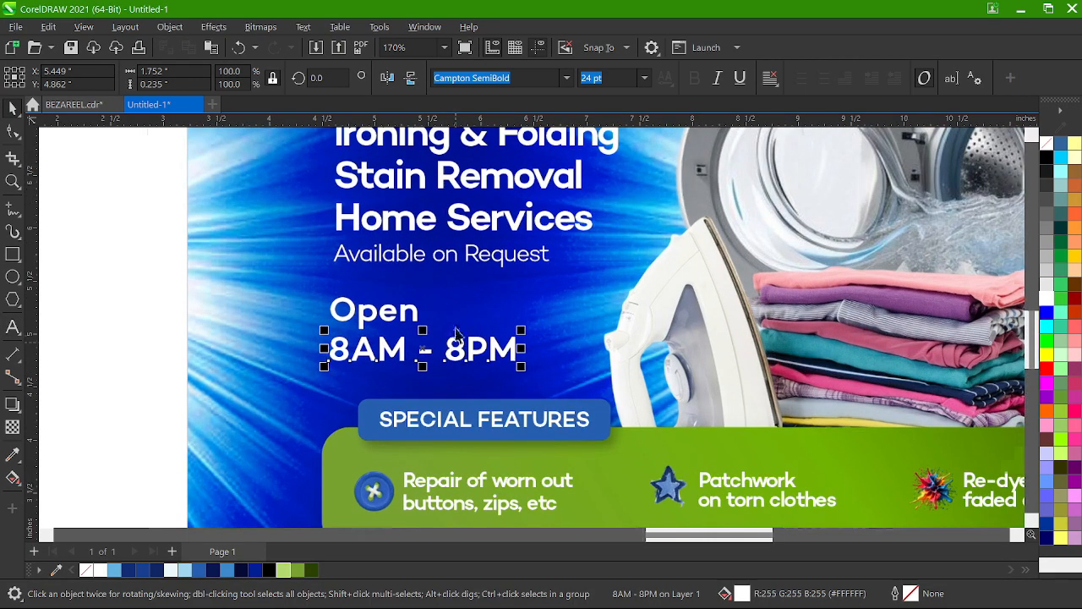
pyautogui.click(12, 133)
pyautogui.scroll(1, 397, 400)
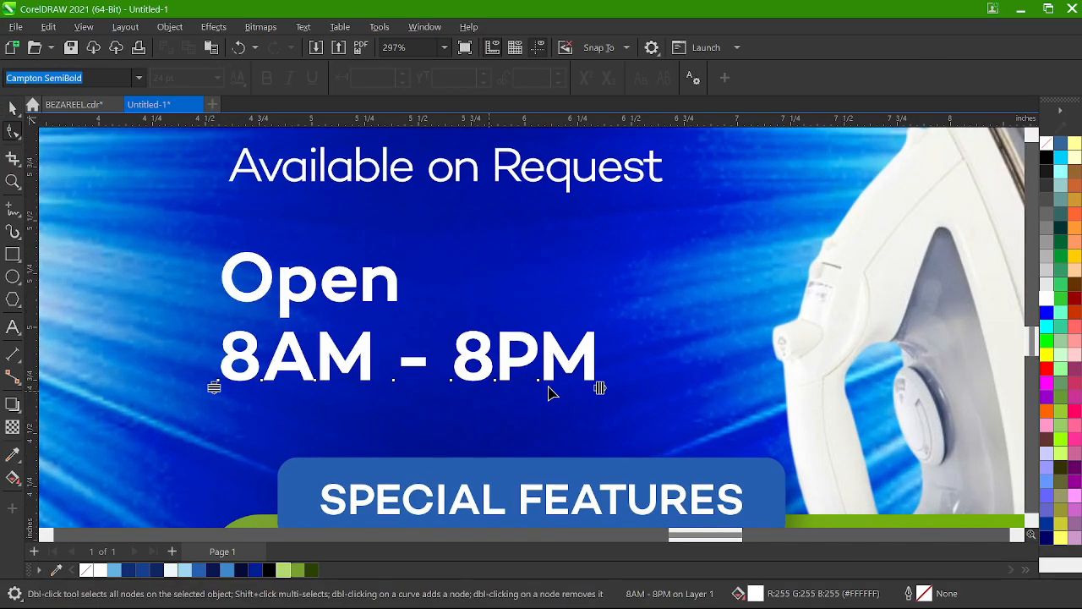
pyautogui.moveTo(598, 386); pyautogui.dragTo(547, 392)
pyautogui.press('space')
pyautogui.scroll(-3, 555, 388)
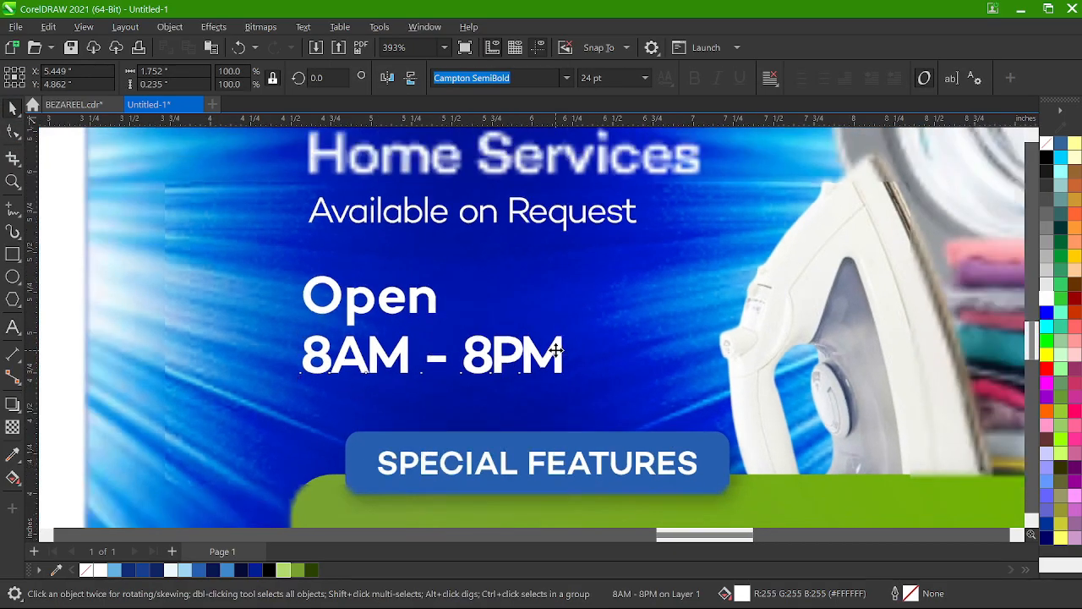
# - Convert the "Open" text above the hours to uppercase
pyautogui.click(447, 319)
pyautogui.doubleClick(445, 319)
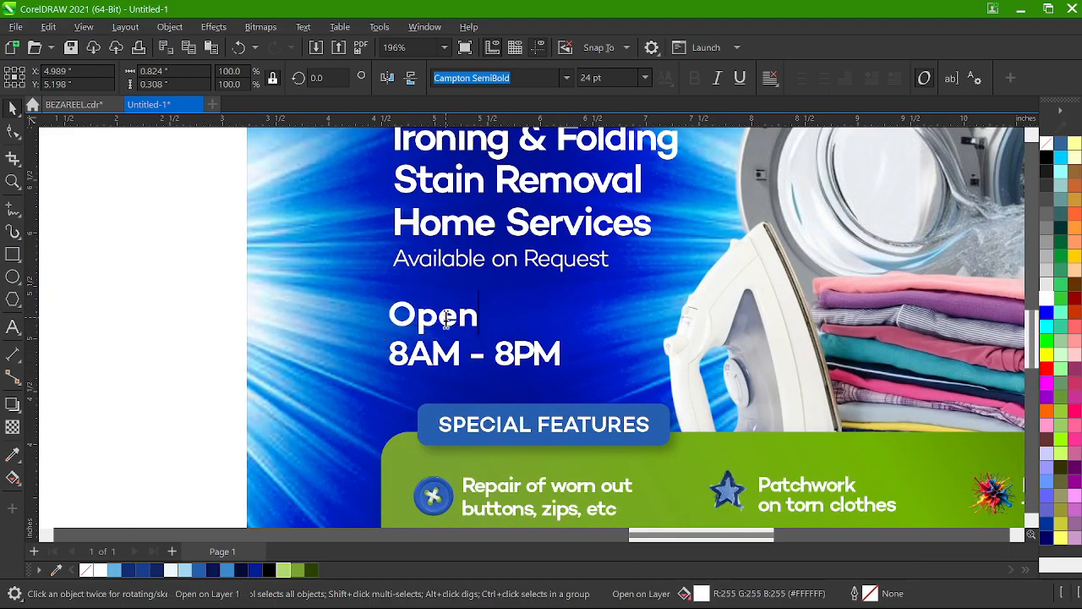
pyautogui.hotkey('ctrl', 'a')
pyautogui.hotkey('shift', 'F3')
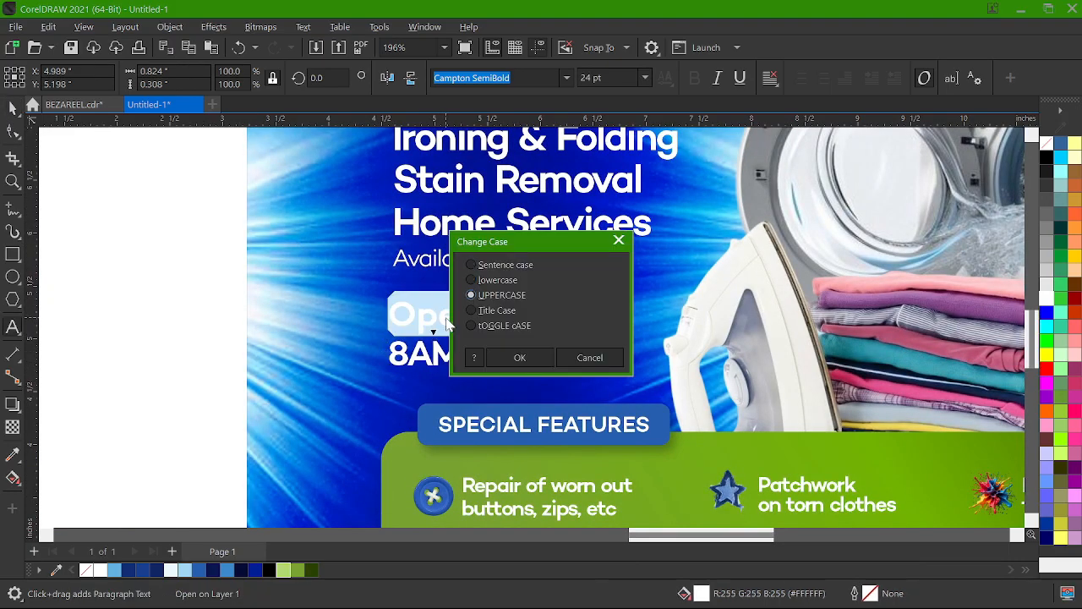
pyautogui.press('Return')
pyautogui.hotkey('ctrl', 'space')
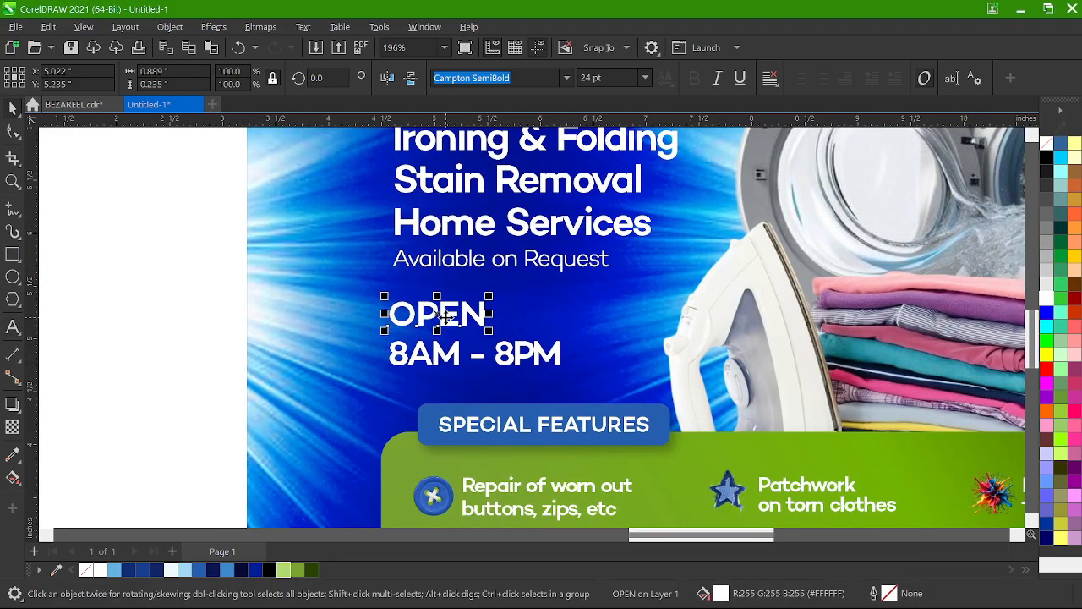
# - Slightly tighten the letter spacing of the "OPEN" text
pyautogui.click(12, 131)
pyautogui.scroll(2, 459, 317)
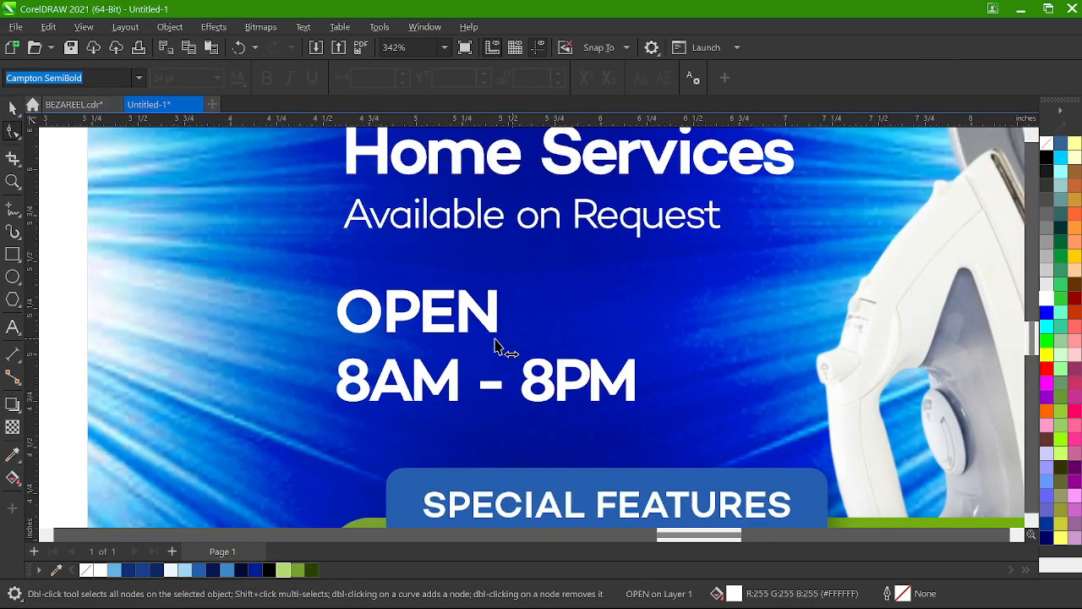
pyautogui.moveTo(495, 341); pyautogui.dragTo(489, 335)
pyautogui.press('space')
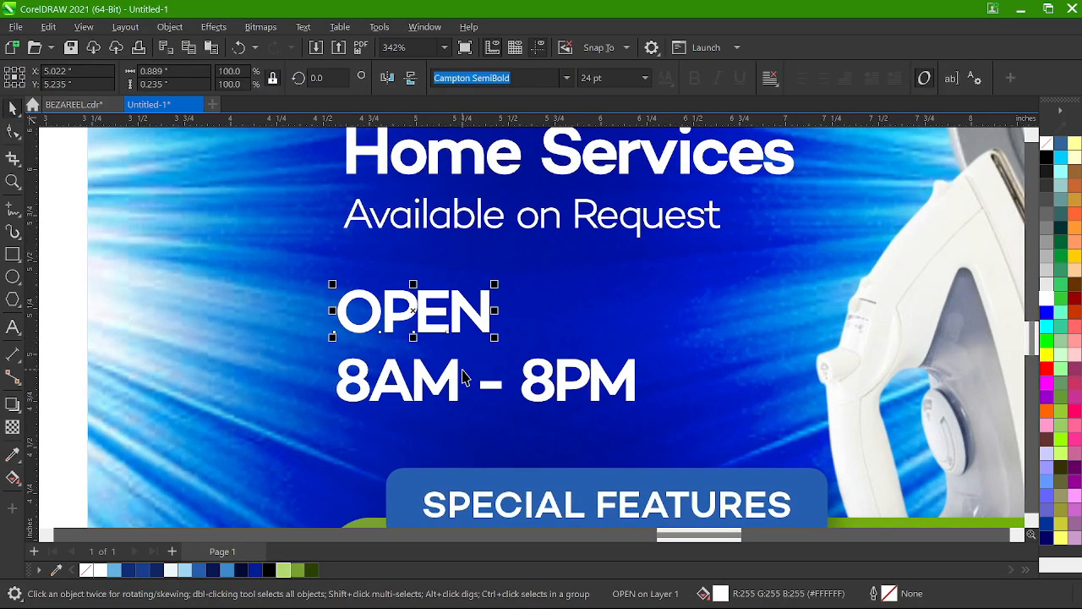
# - Add a colon to the end of the "OPEN" text
pyautogui.press('space')
pyautogui.press('F8')
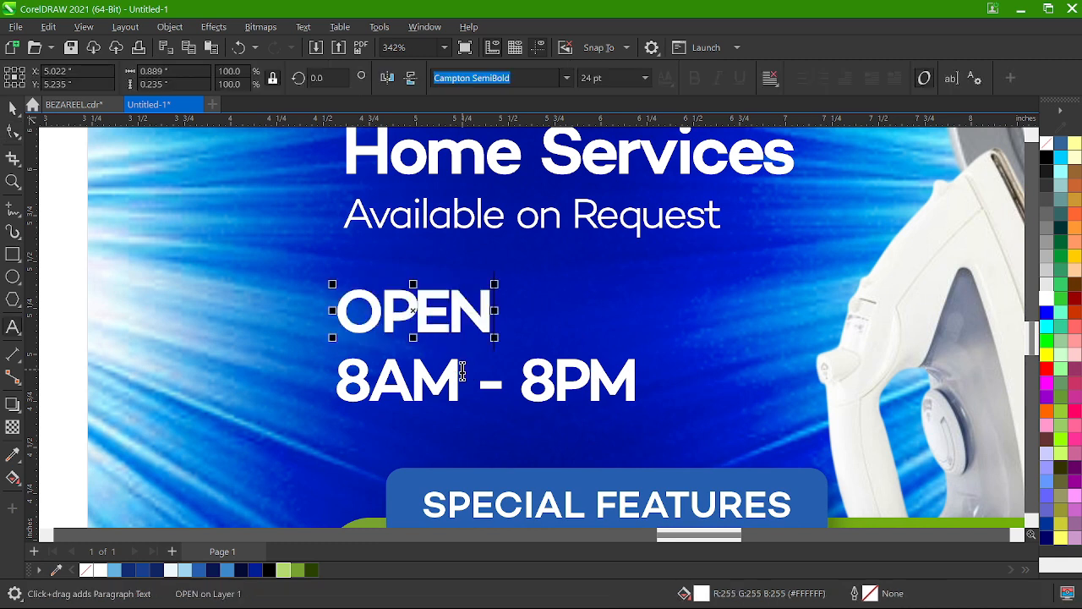
pyautogui.write(':')
pyautogui.hotkey('ctrl', 'space')
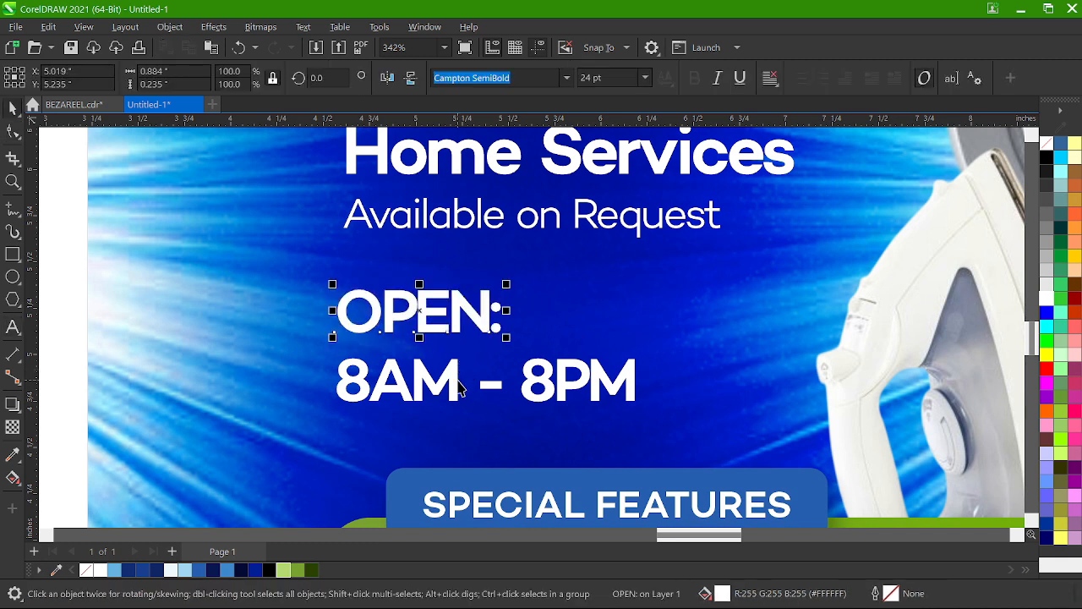
# - Combine the two opening-hours texts into one line reading "OPEN: 8AM - 8PM" and scale it down to 20.83 pt
pyautogui.keyDown('shift'); pyautogui.click(453, 383); pyautogui.keyUp('shift')
pyautogui.hotkey('ctrl', 'l')
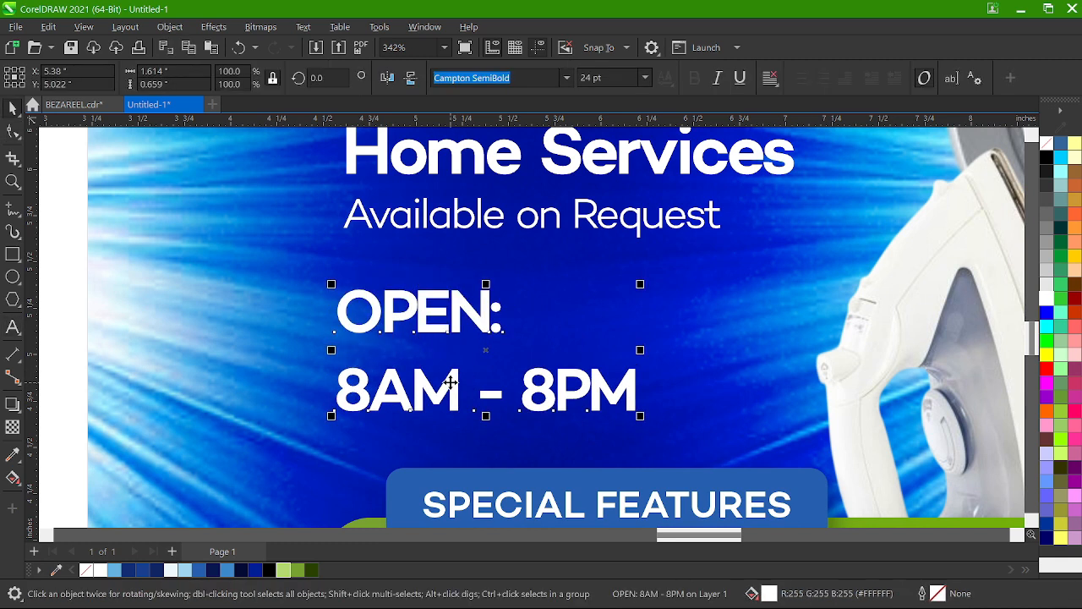
pyautogui.press('F8')
pyautogui.click(350, 409)
pyautogui.press('BackSpace')
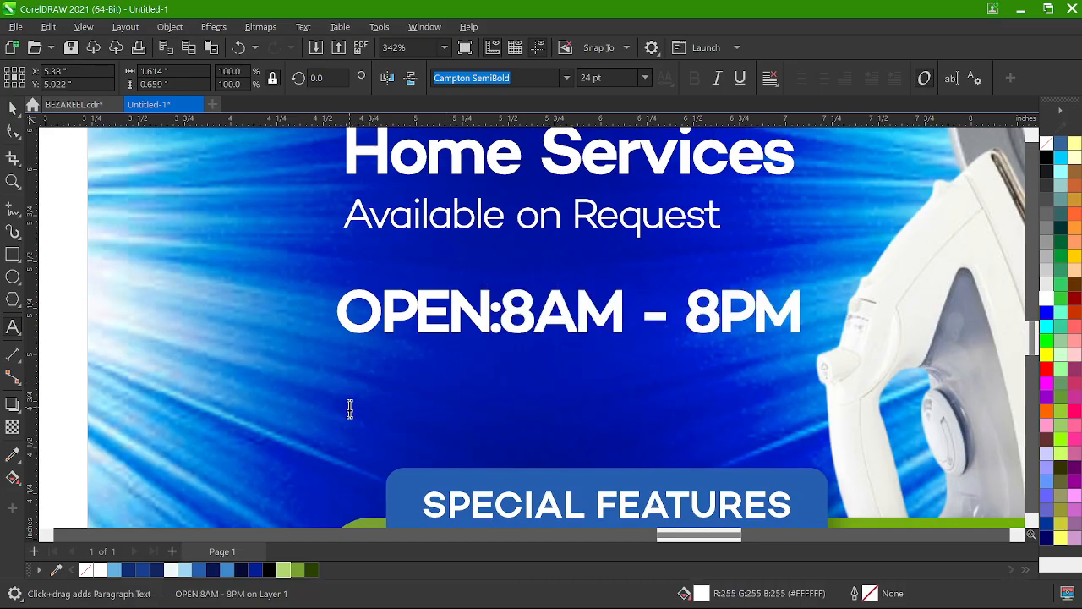
pyautogui.hotkey('ctrl', 'space')
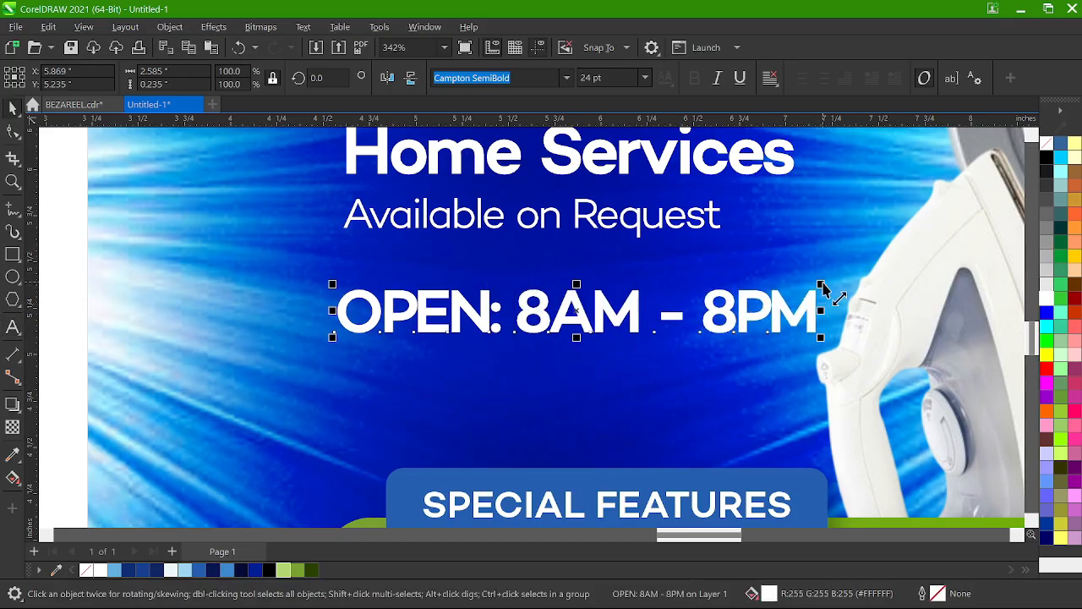
pyautogui.moveTo(821, 285); pyautogui.dragTo(816, 297)
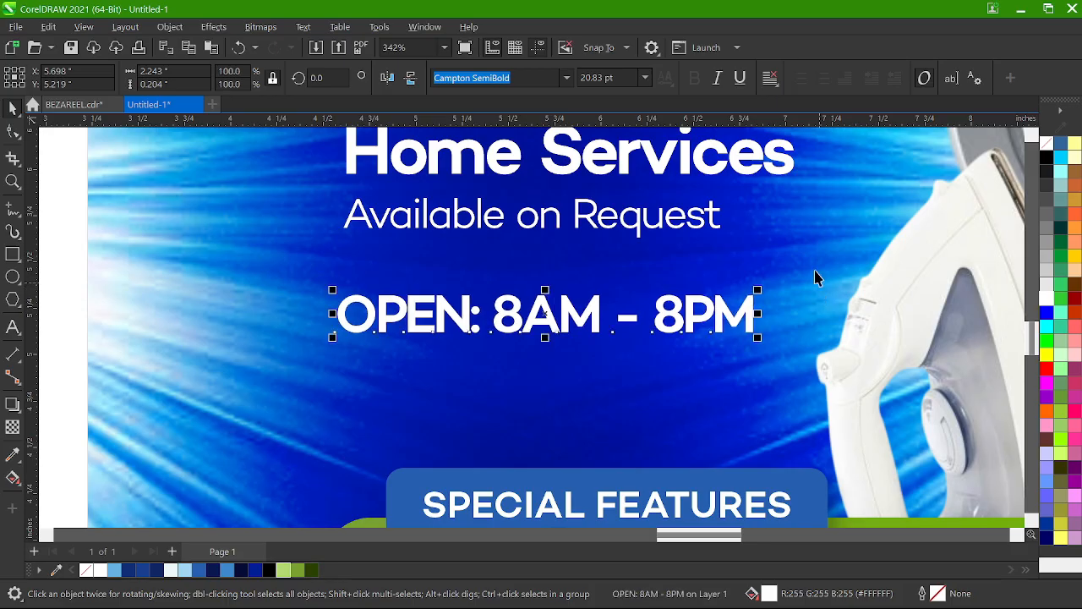
# - Italicize the "OPEN: 8AM - 8PM" line and move it slightly down toward the special features label
pyautogui.click(717, 79)
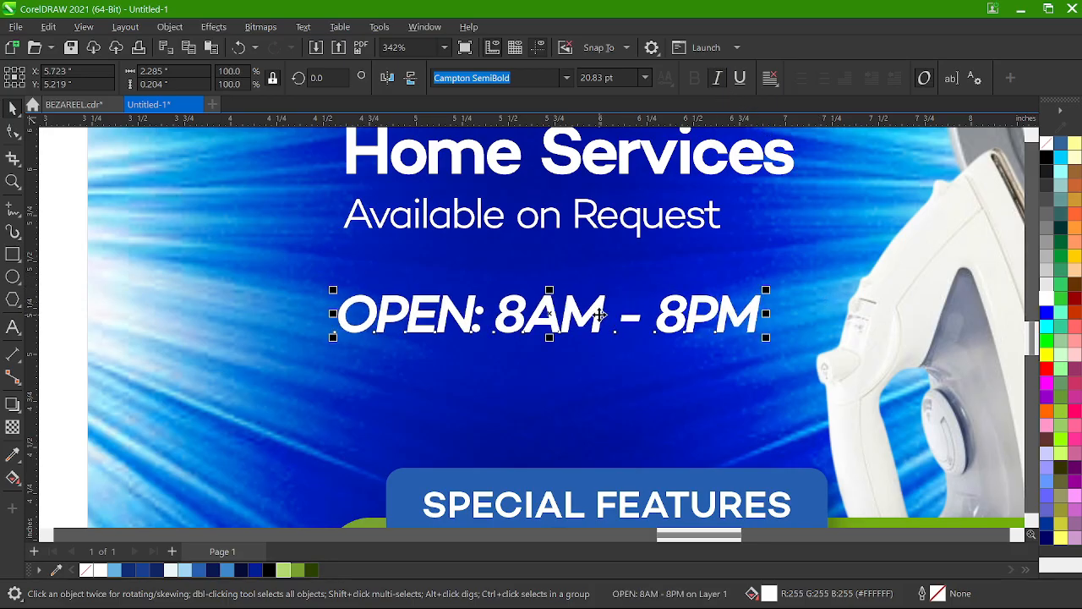
pyautogui.moveTo(599, 315); pyautogui.dragTo(592, 360)
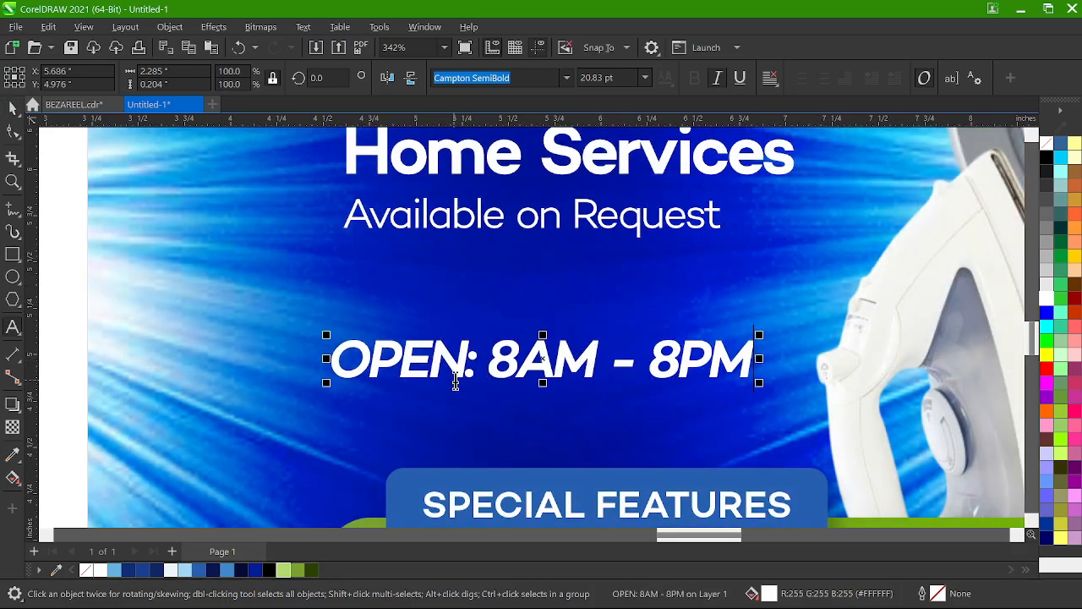
# - Fill only the word "OPEN:" in the opening-hours line with light green (#B2D96E)
pyautogui.moveTo(476, 373); pyautogui.dragTo(338, 389)
pyautogui.click(283, 569)
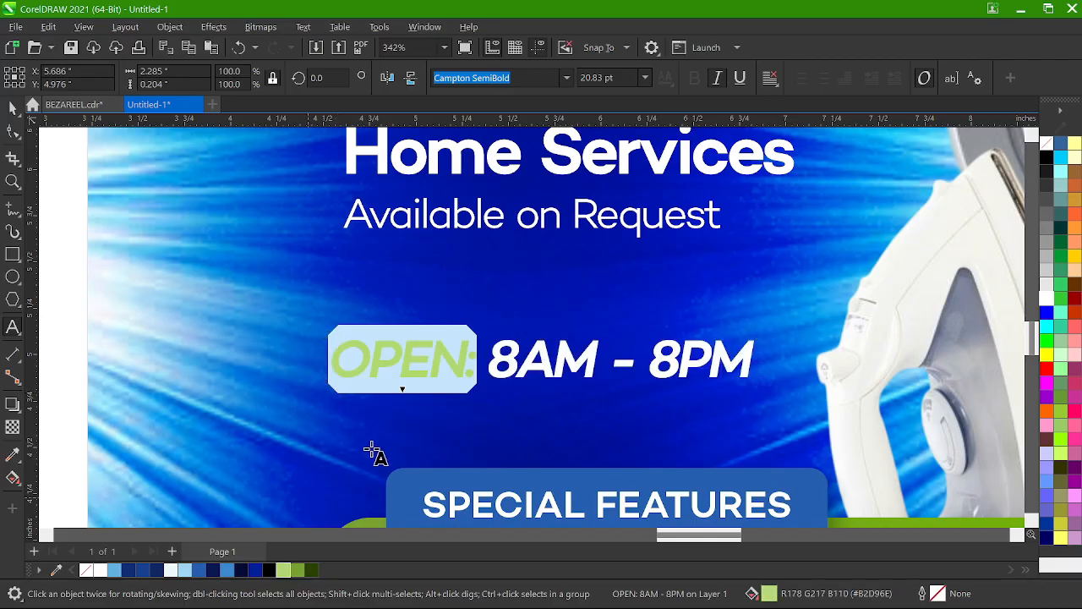
pyautogui.hotkey('ctrl', 'space')
pyautogui.scroll(-7, 415, 391)
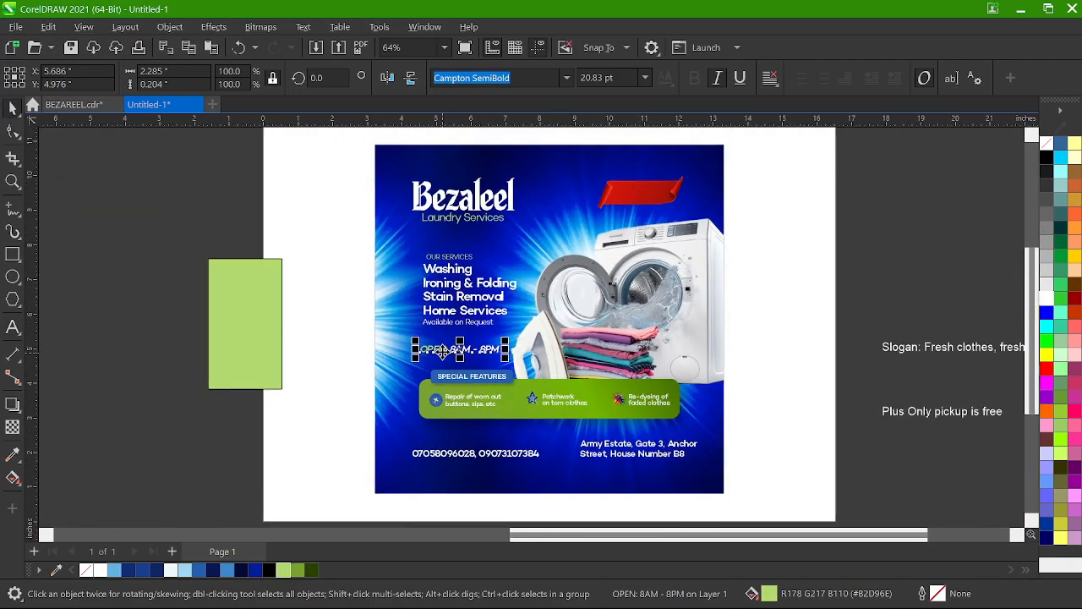
pyautogui.scroll(2, 457, 294)
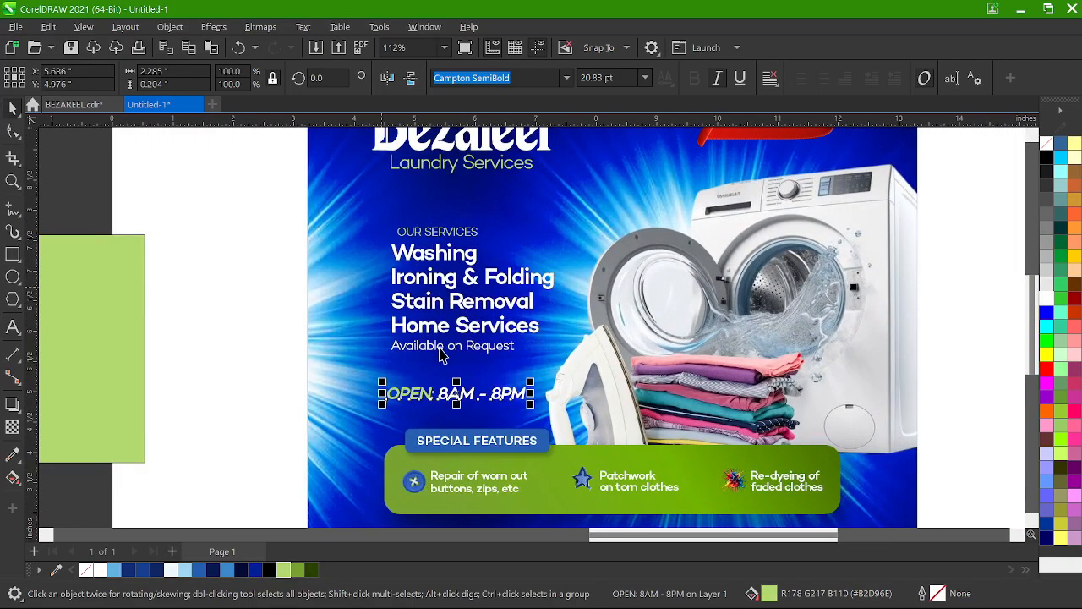
# - Move the services heading, list and "Available on Request" text slightly left to line up with the green panel's edge
pyautogui.click(440, 354)
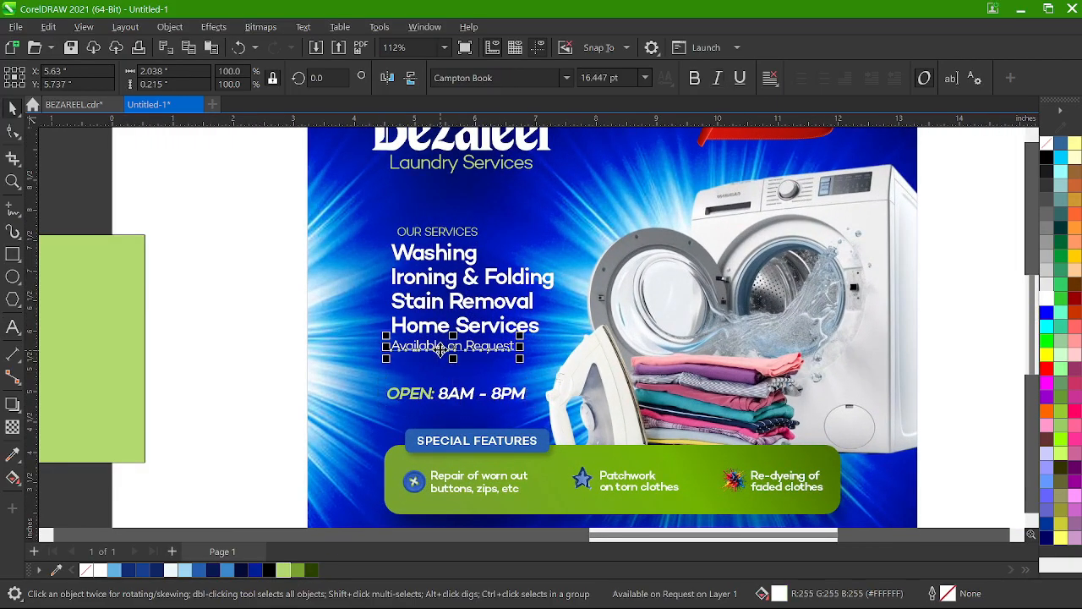
pyautogui.click(306, 395)
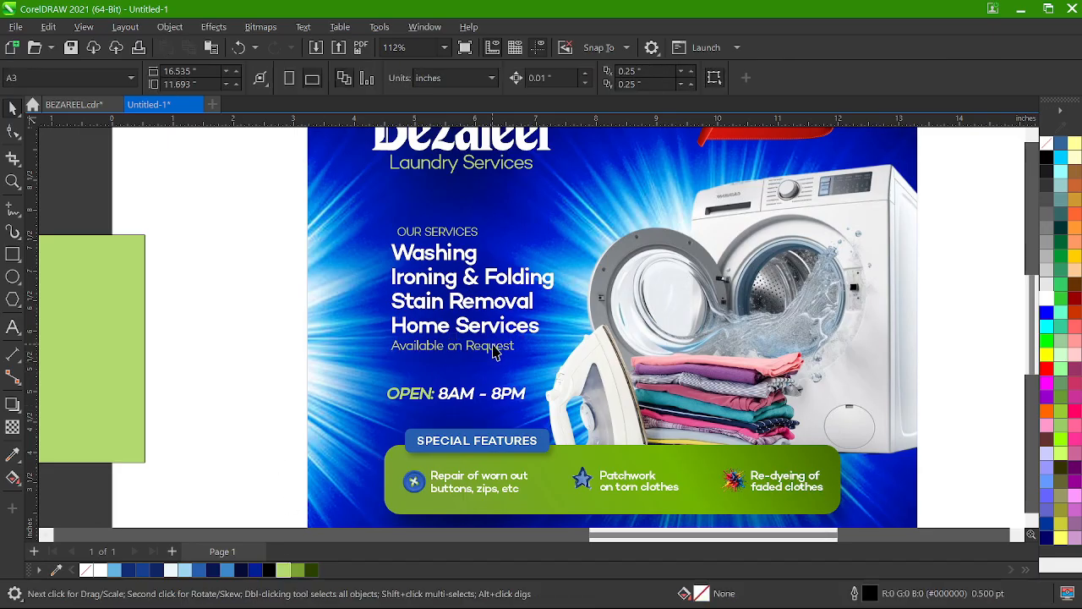
pyautogui.moveTo(272, 199); pyautogui.dragTo(574, 370)
pyautogui.moveTo(388, 361); pyautogui.dragTo(377, 365)
pyautogui.scroll(-3, 510, 319)
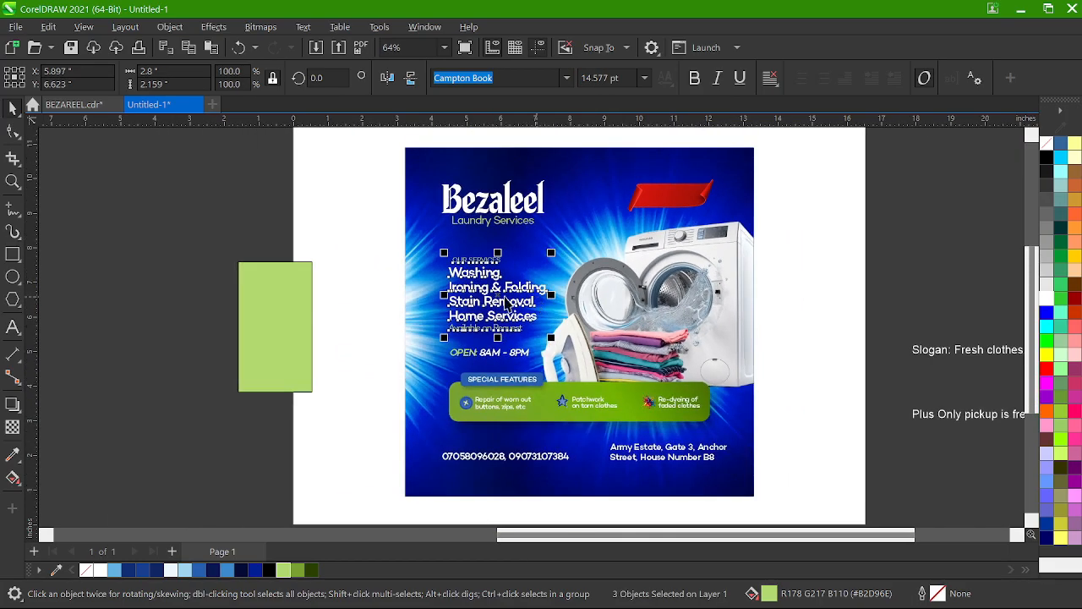
pyautogui.scroll(-2, 583, 437)
pyautogui.scroll(5, 598, 446)
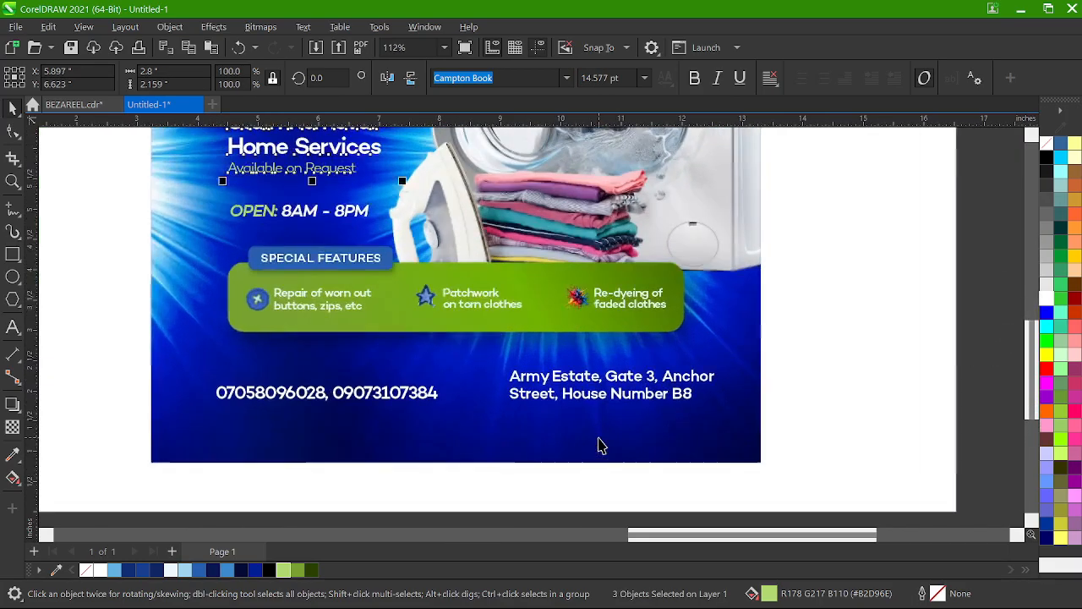
# - Duplicate the address text and place the copy above the phone numbers
pyautogui.click(571, 381)
pyautogui.moveTo(570, 380); pyautogui.dragTo(277, 377)
pyautogui.click(352, 406)
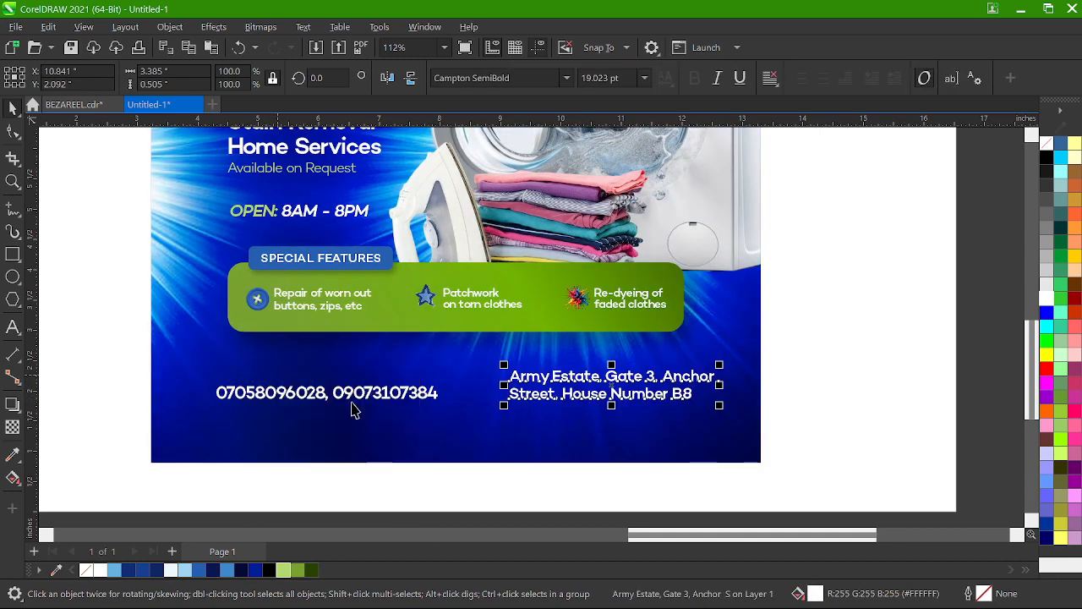
# - Replace the duplicated address text above the phone numbers with "Contact us:"
pyautogui.scroll(5, 354, 409)
pyautogui.press('F8')
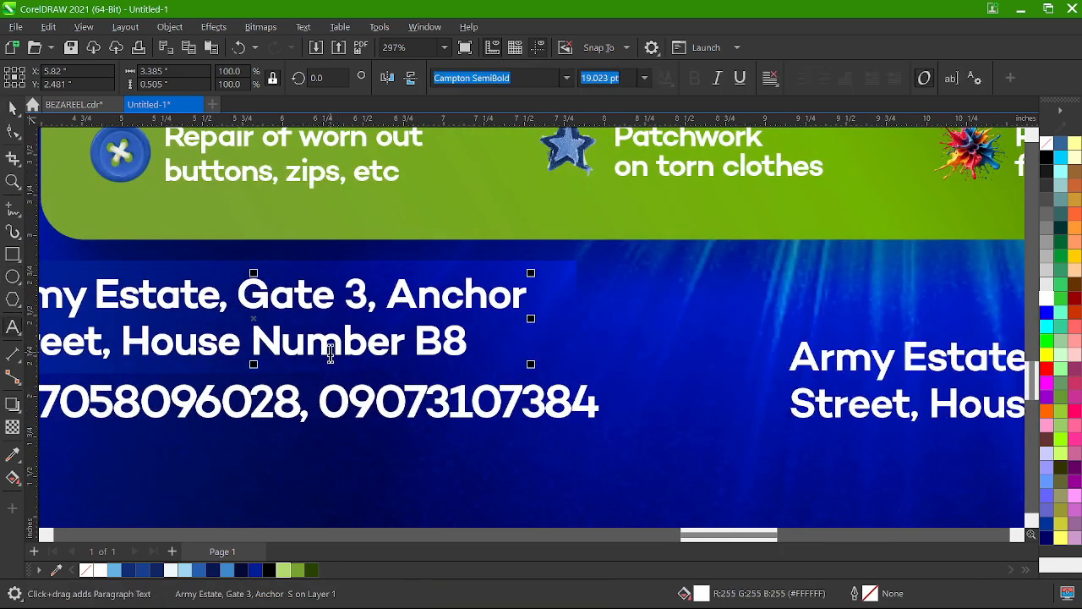
pyautogui.click(330, 355)
pyautogui.hotkey('ctrl', 'a')
pyautogui.write('Co')
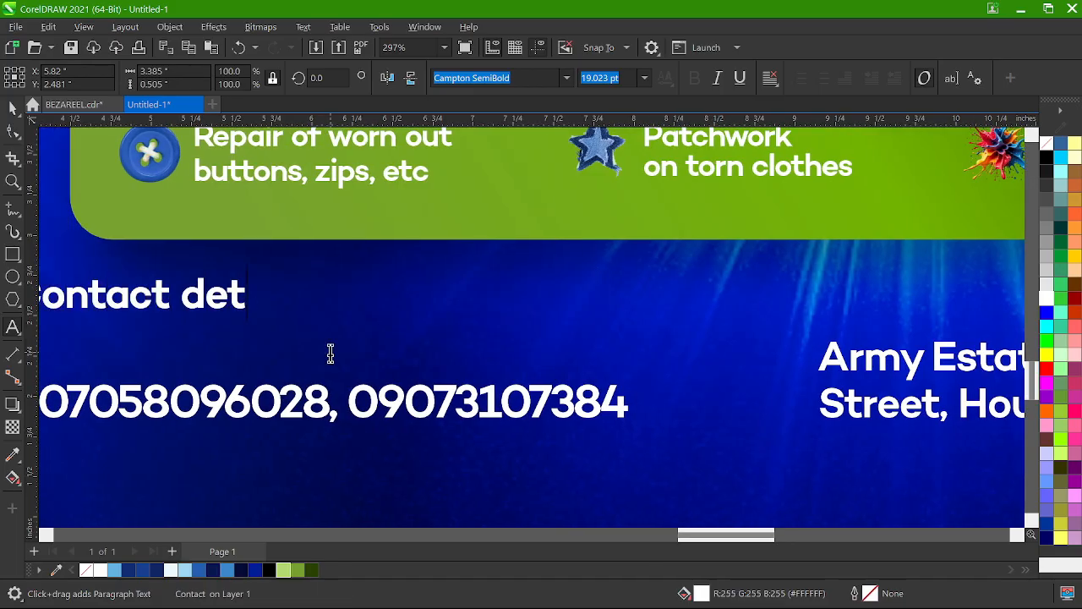
pyautogui.write('ntact det')
pyautogui.press('BackSpace')
pyautogui.press('BackSpace')
pyautogui.press('BackSpace')
pyautogui.press('BackSpace')
pyautogui.write('us:')
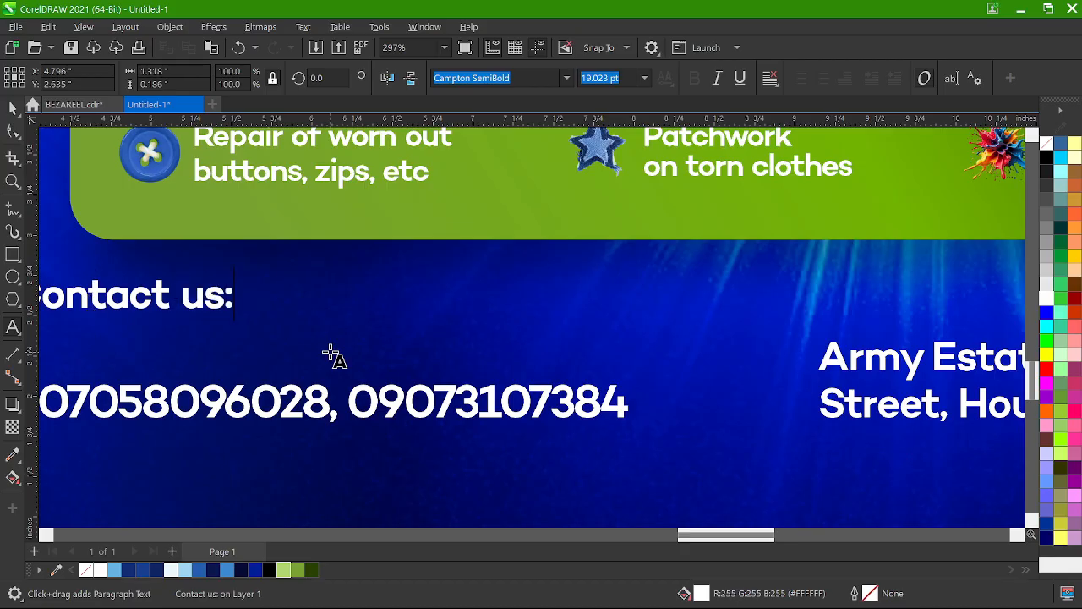
pyautogui.hotkey('ctrl', 'space')
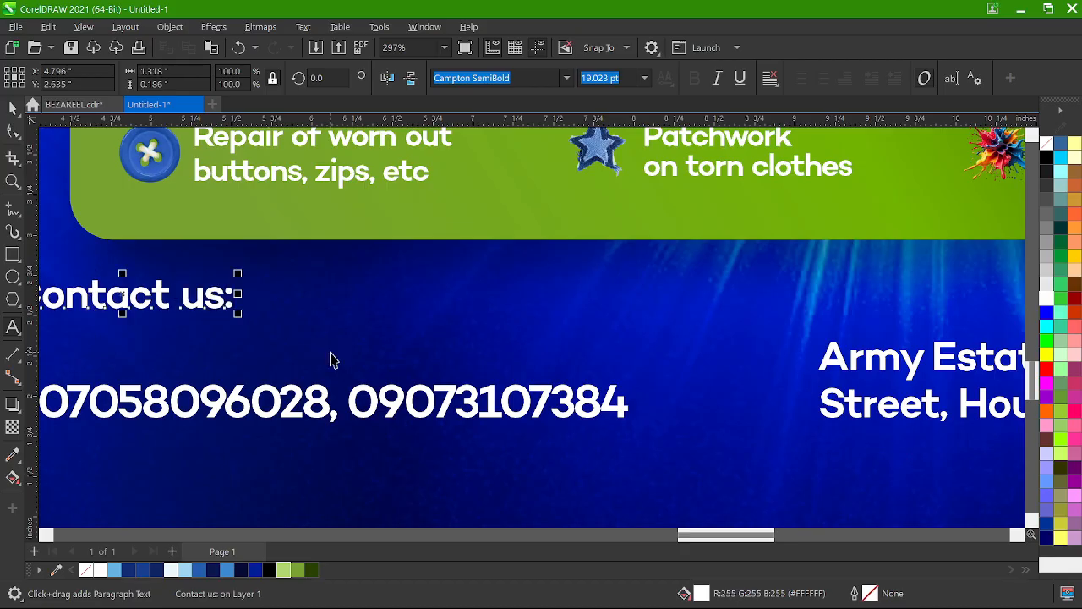
pyautogui.scroll(-2, 331, 359)
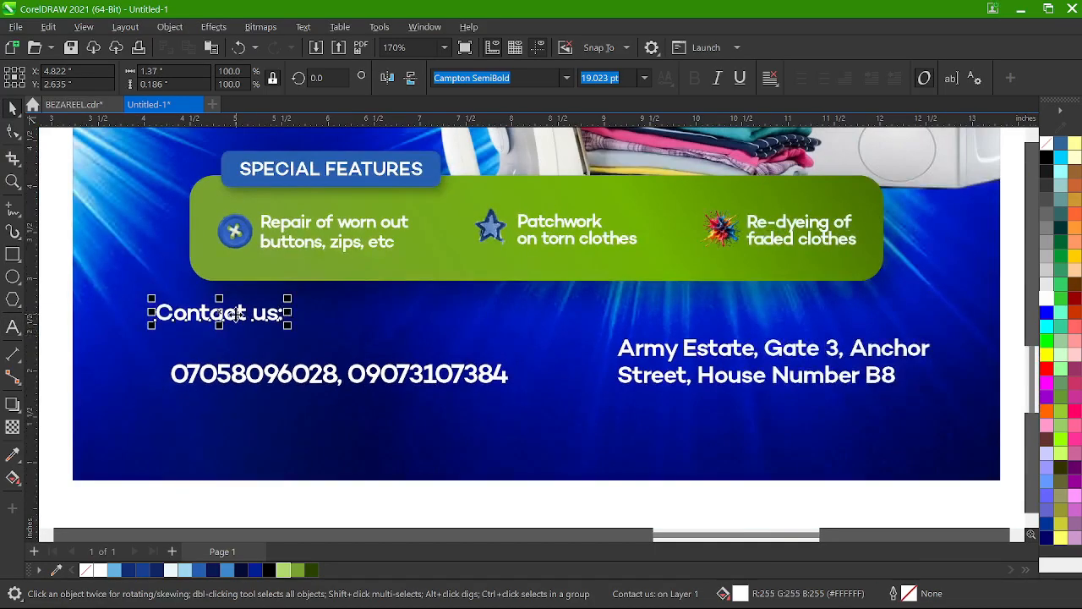
# - Place "Contact us:" directly above the phone numbers and align the left edges of both texts
pyautogui.moveTo(237, 314); pyautogui.dragTo(258, 348)
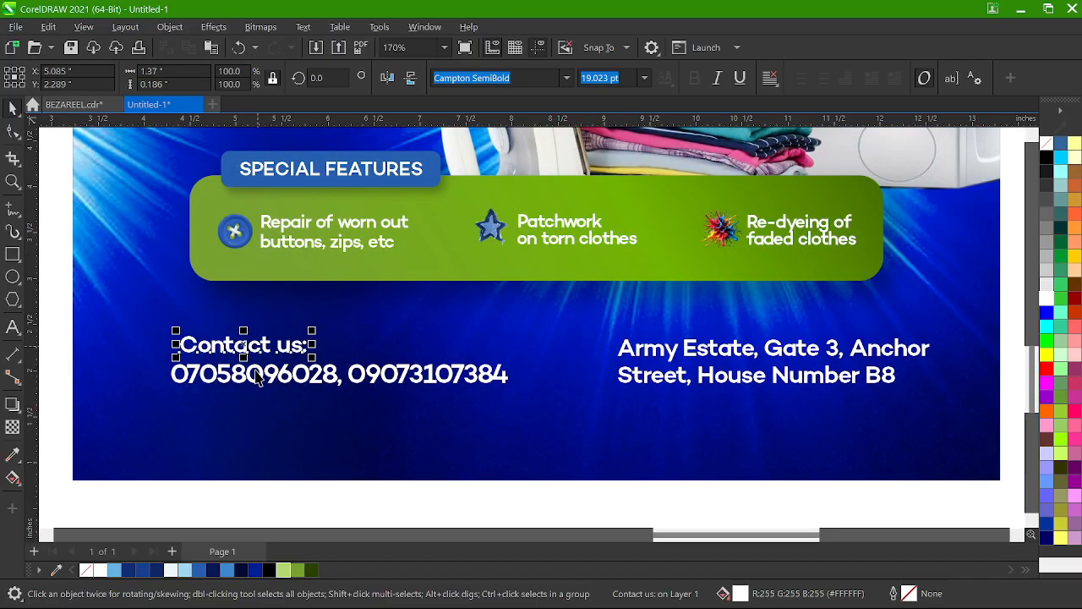
pyautogui.keyDown('shift'); pyautogui.click(258, 376); pyautogui.keyUp('shift')
pyautogui.scroll(2, 394, 355)
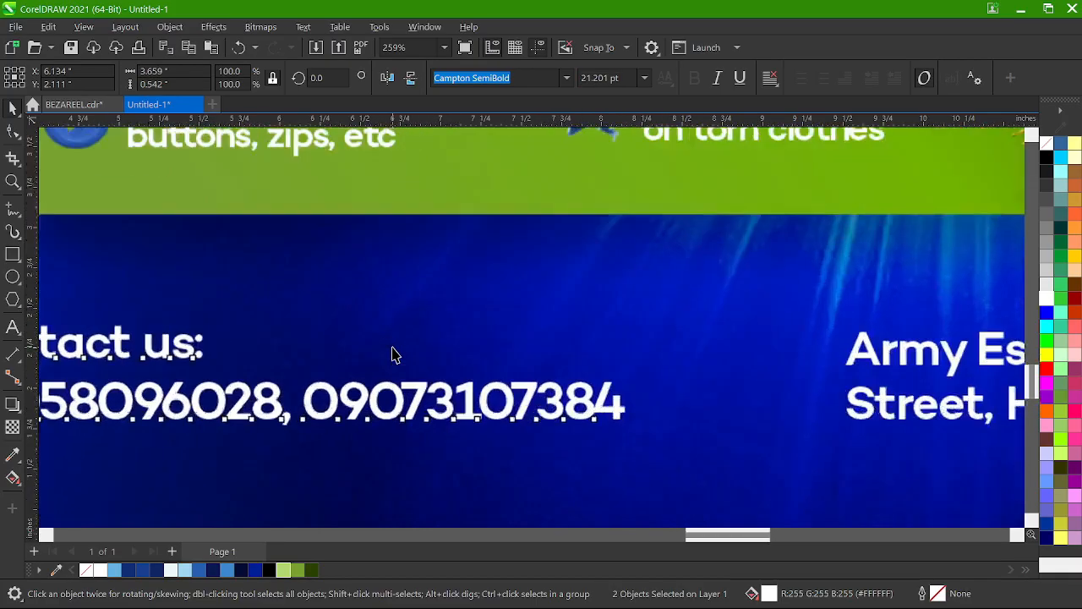
pyautogui.scroll(-3, 394, 355)
pyautogui.click(113, 353)
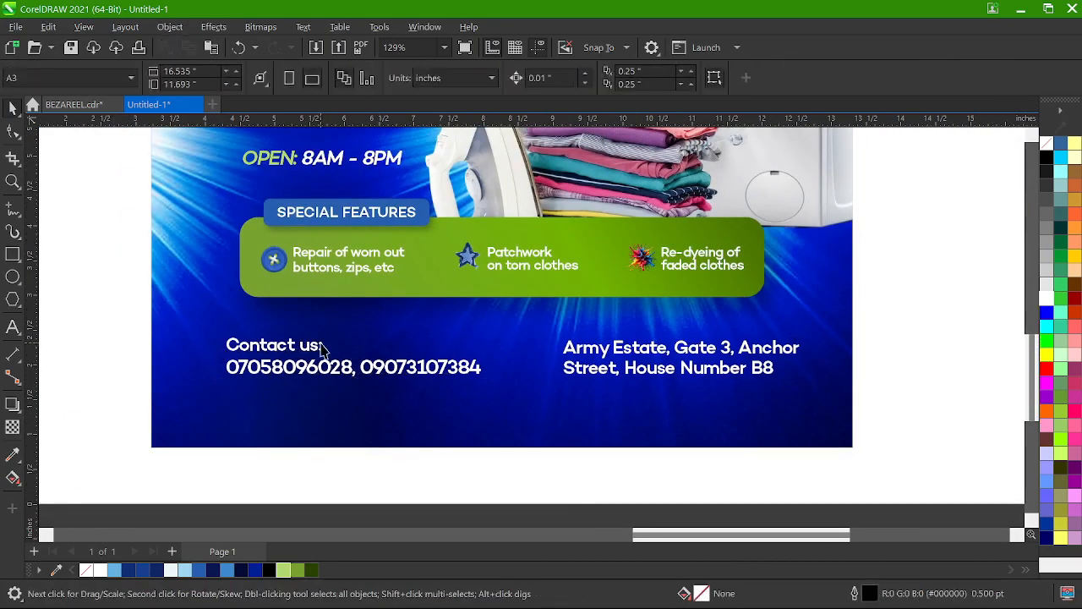
# - Fill the "Contact us:" text with light green (#B2D96E)
pyautogui.click(313, 348)
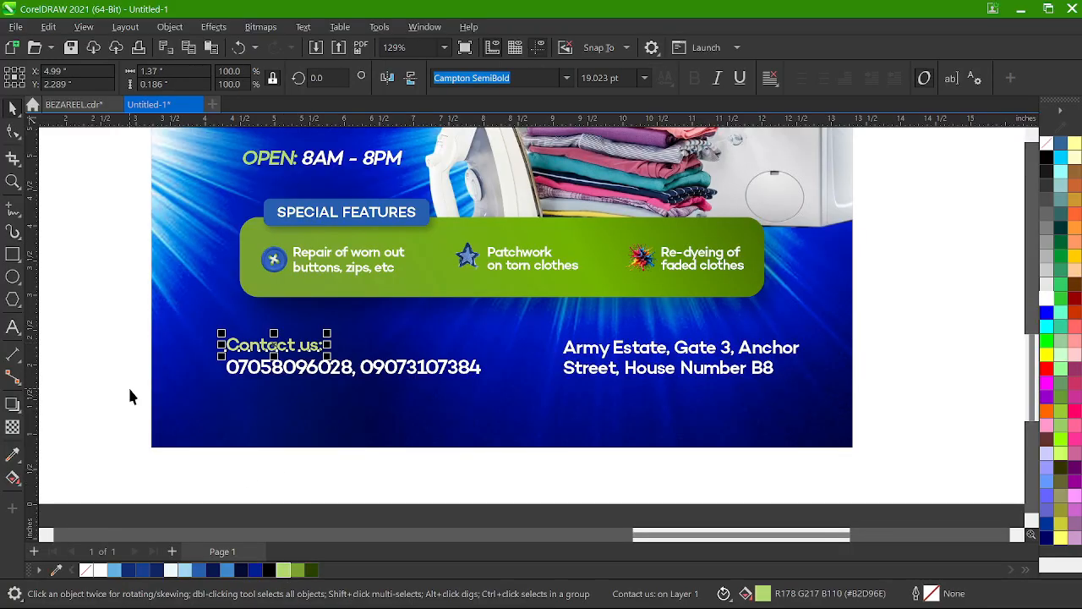
pyautogui.click(130, 391)
pyautogui.scroll(-4, 553, 449)
pyautogui.scroll(1, 683, 261)
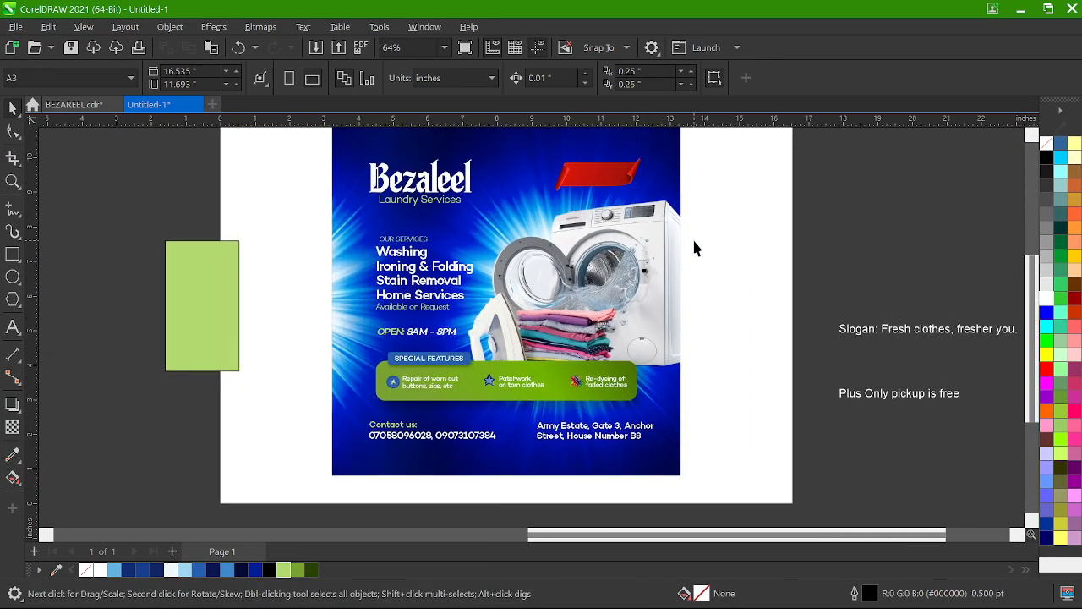
# - Delete the "Slogan:" prefix from the slogan text beside the page, leaving "Fresh clothes, fresher you."
pyautogui.click(917, 334)
pyautogui.scroll(10, 907, 223)
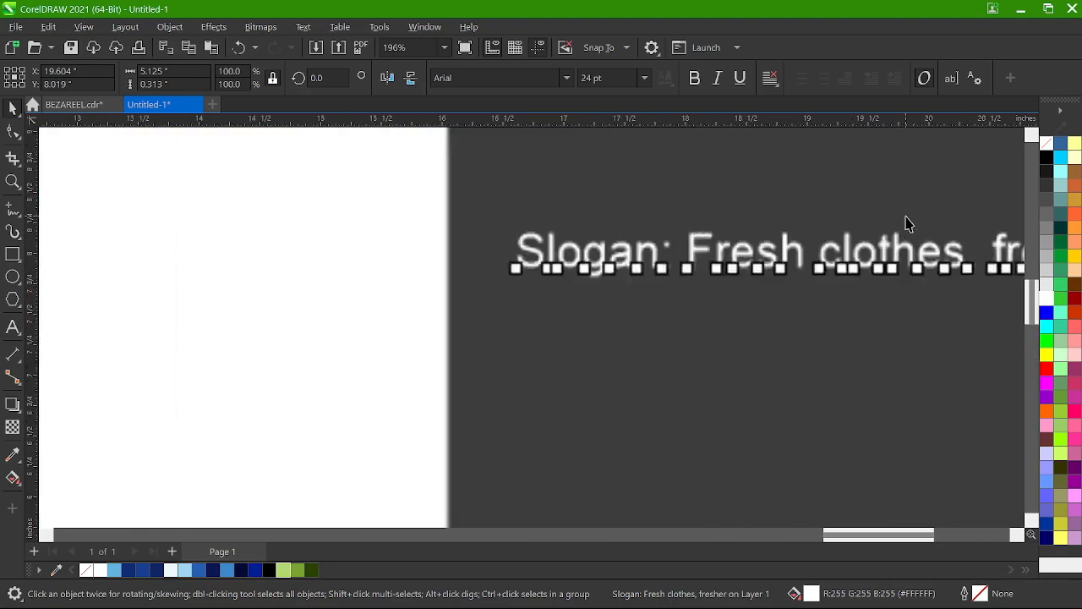
pyautogui.press('F8')
pyautogui.moveTo(655, 267); pyautogui.dragTo(438, 266)
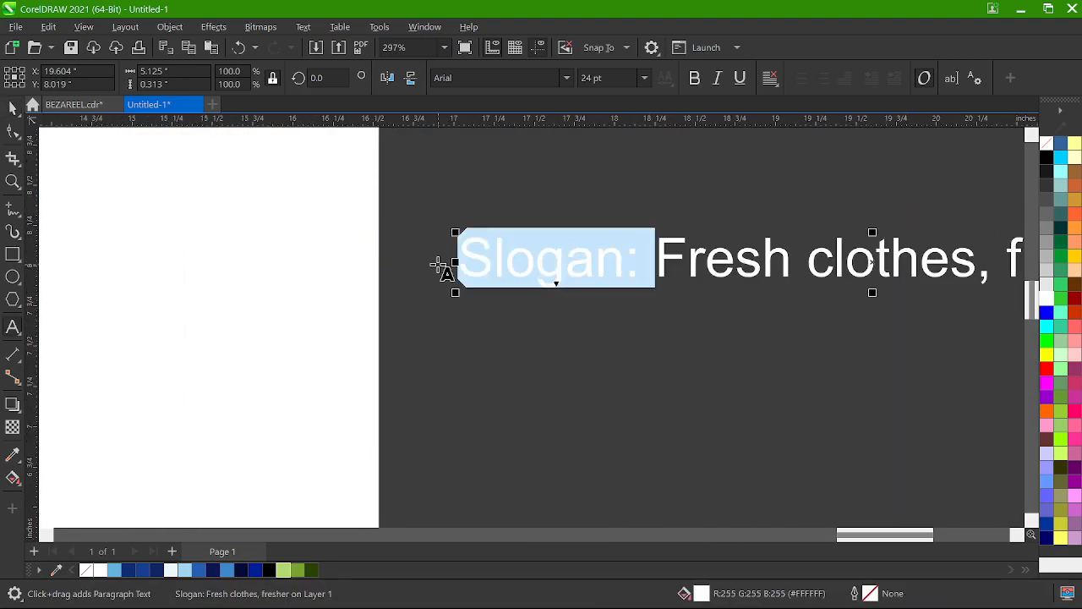
pyautogui.press('BackSpace')
pyautogui.press('Escape')
# - Set the slogan text to Campton SemiBold at 10 pt
pyautogui.click(565, 77)
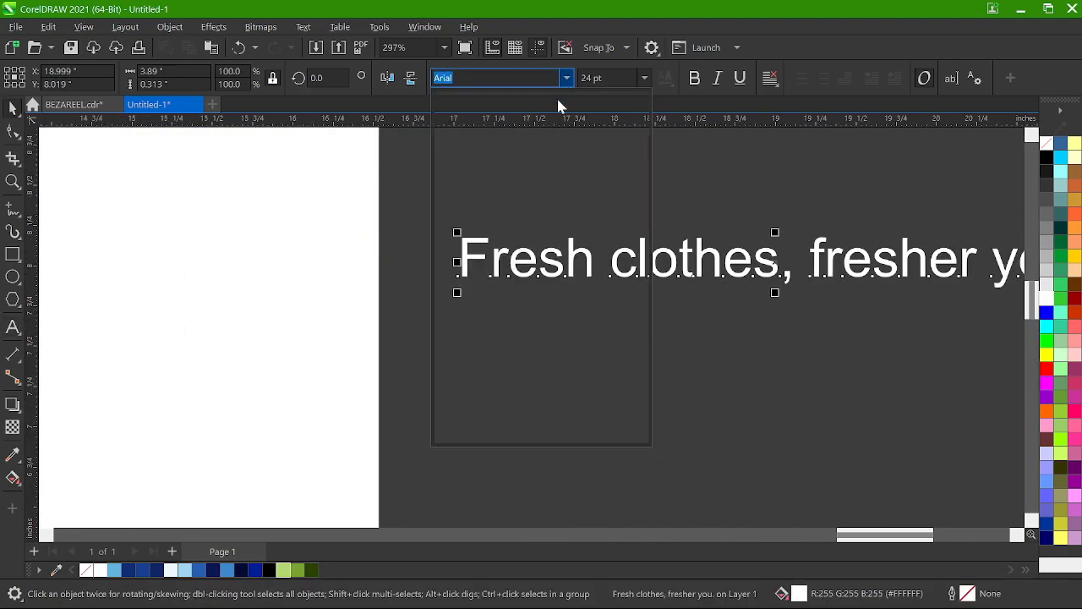
pyautogui.click(538, 126)
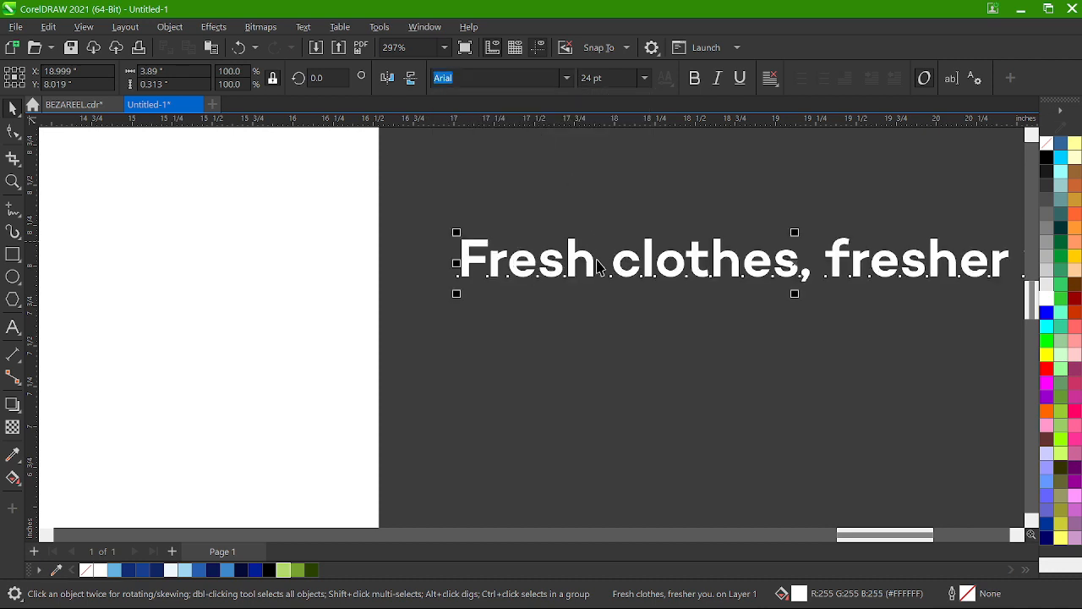
pyautogui.scroll(-4, 335, 292)
pyautogui.click(646, 77)
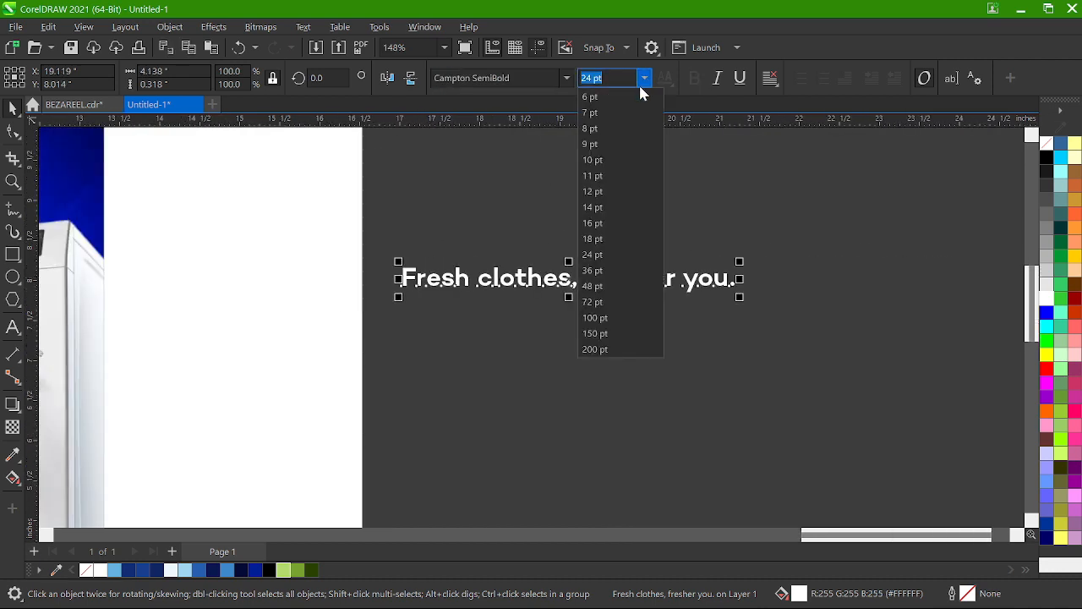
pyautogui.click(601, 159)
# - Convert the whole slogan text to uppercase
pyautogui.press('F8')
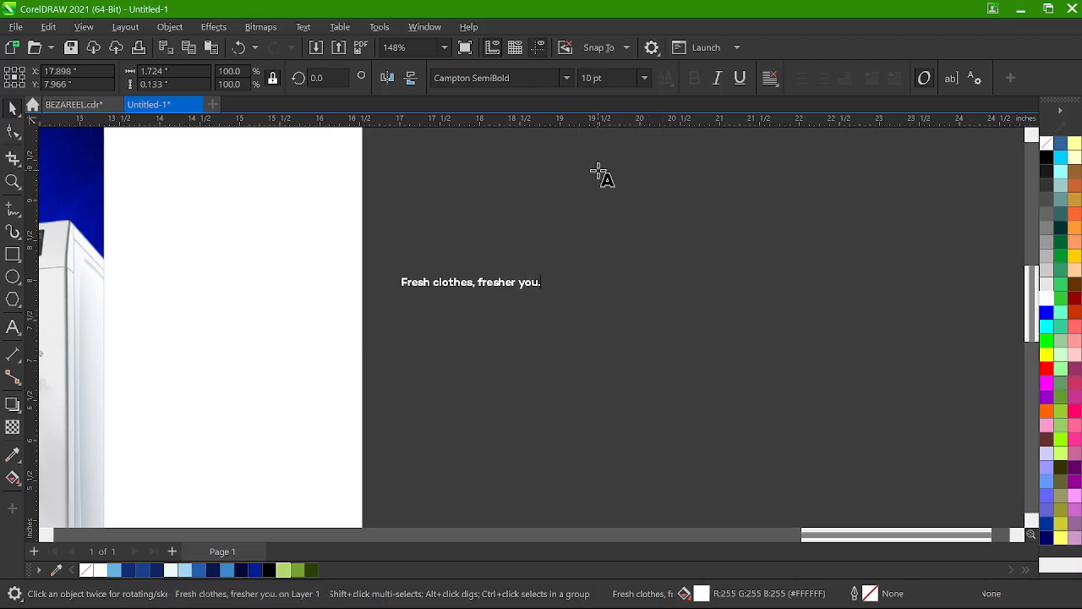
pyautogui.hotkey('ctrl', 'a')
pyautogui.hotkey('shift', 'F3')
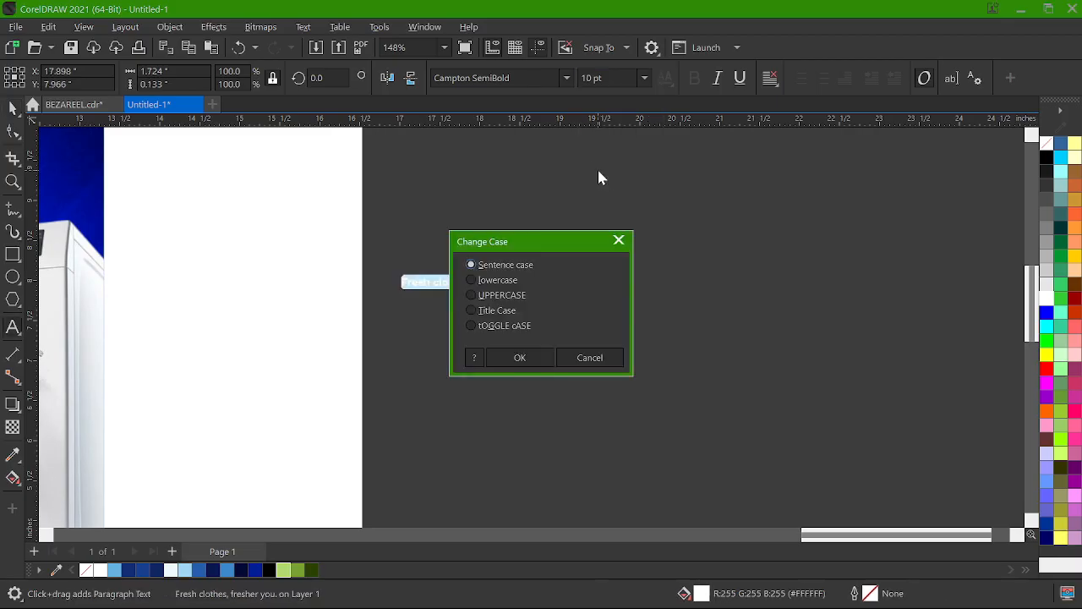
pyautogui.press('Return')
pyautogui.press('Escape')
pyautogui.press('Escape')
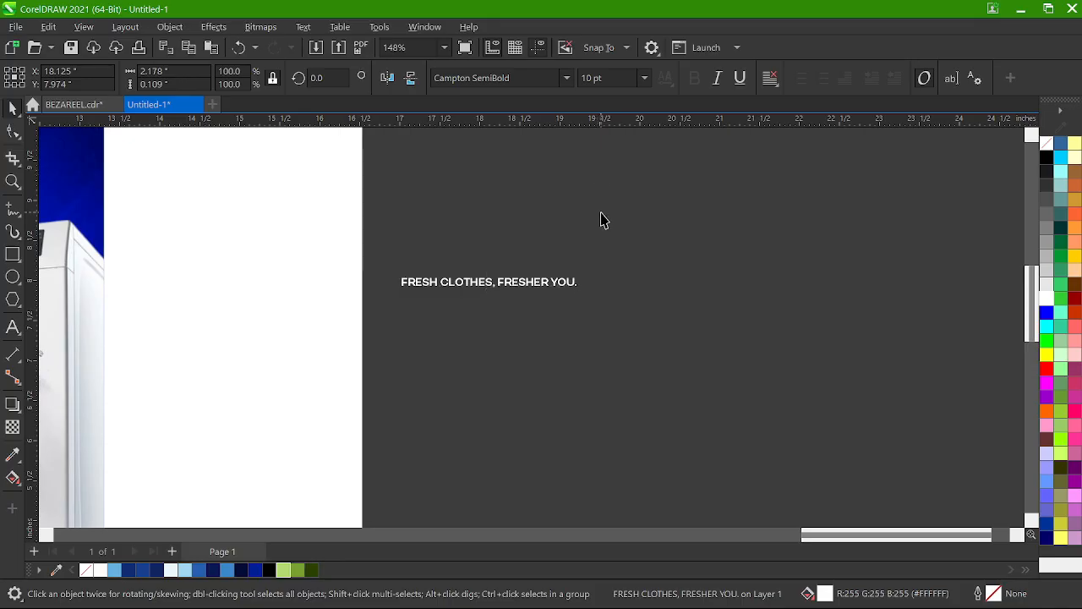
# - Break the slogan into two centred lines, "FRESH CLOTHES" and "FRESHER YOU", without the comma and full stop
pyautogui.scroll(-3, 642, 279)
pyautogui.scroll(5, 586, 309)
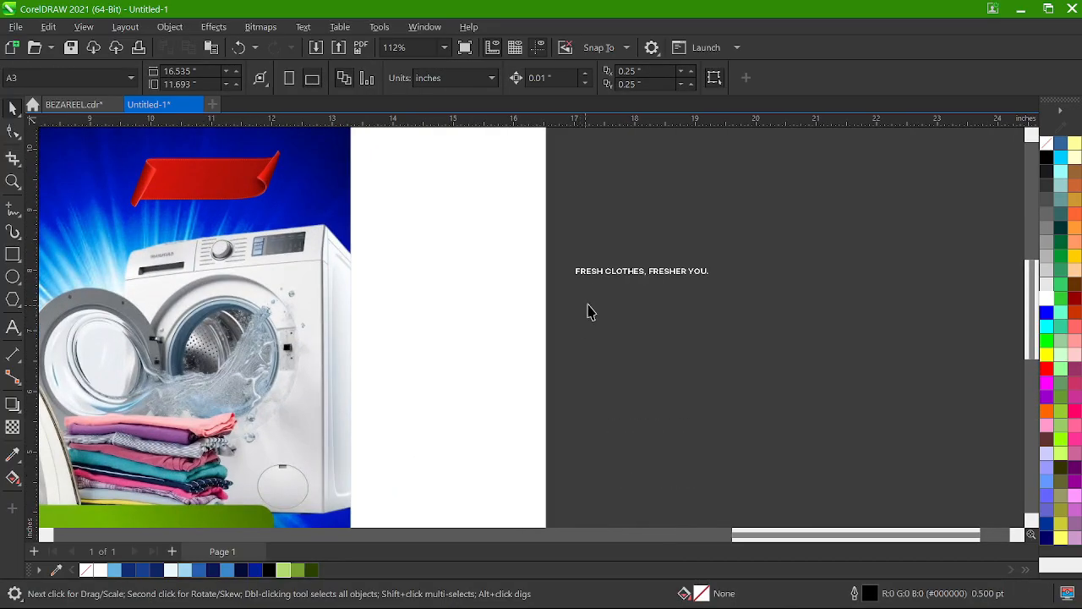
pyautogui.click(638, 277)
pyautogui.scroll(5, 640, 279)
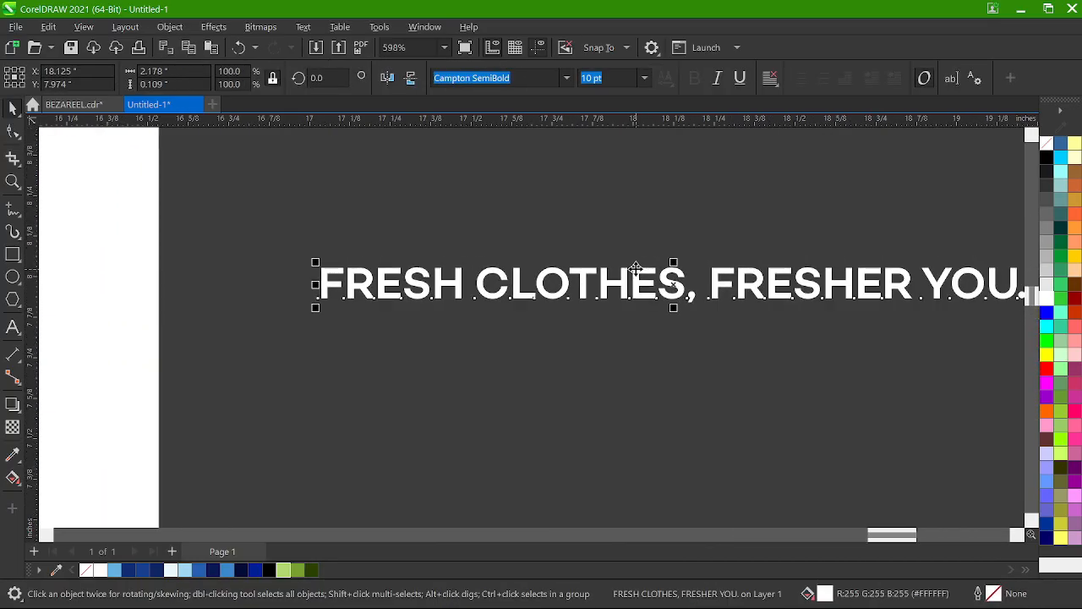
pyautogui.click(708, 295)
pyautogui.press('BackSpace')
pyautogui.press('BackSpace')
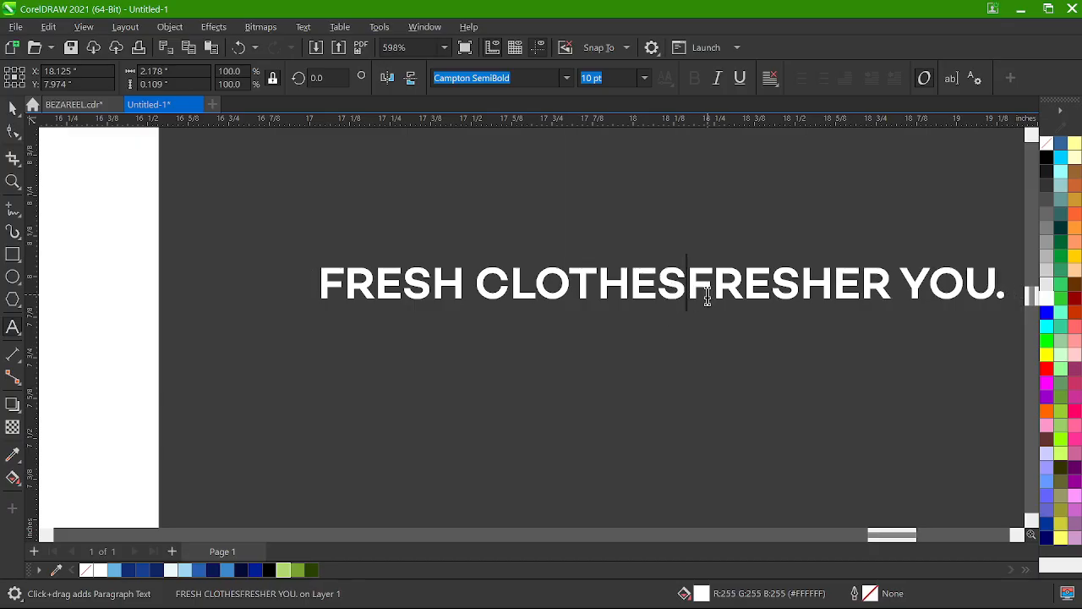
pyautogui.press('Return')
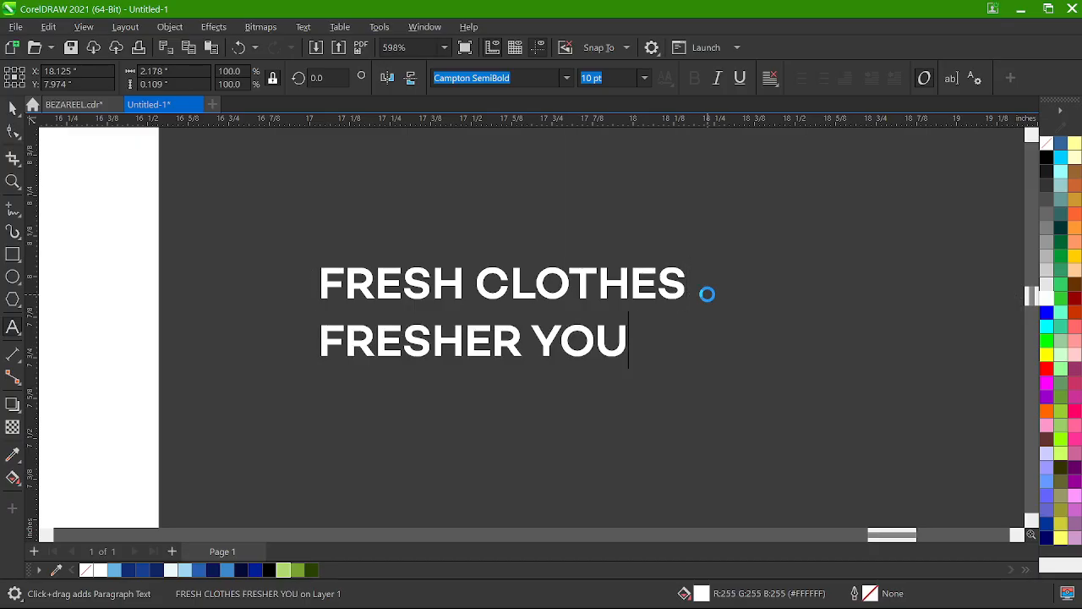
pyautogui.hotkey('ctrl', 'e')
pyautogui.hotkey('ctrl', 'space')
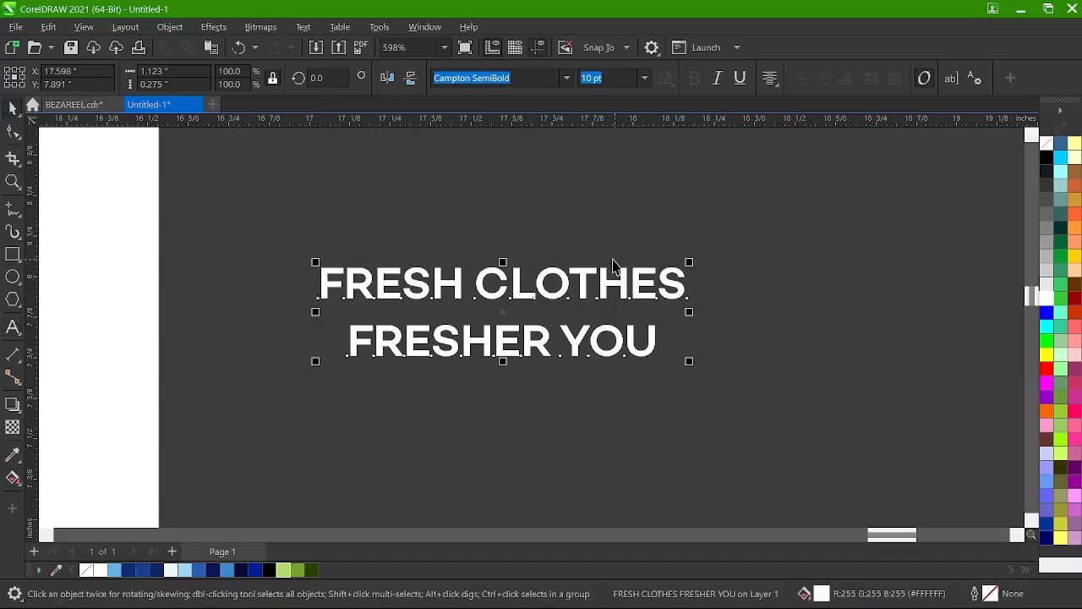
# - Tighten the line spacing between the two slogan lines with the Shape tool
pyautogui.click(11, 132)
pyautogui.moveTo(309, 363); pyautogui.dragTo(309, 340)
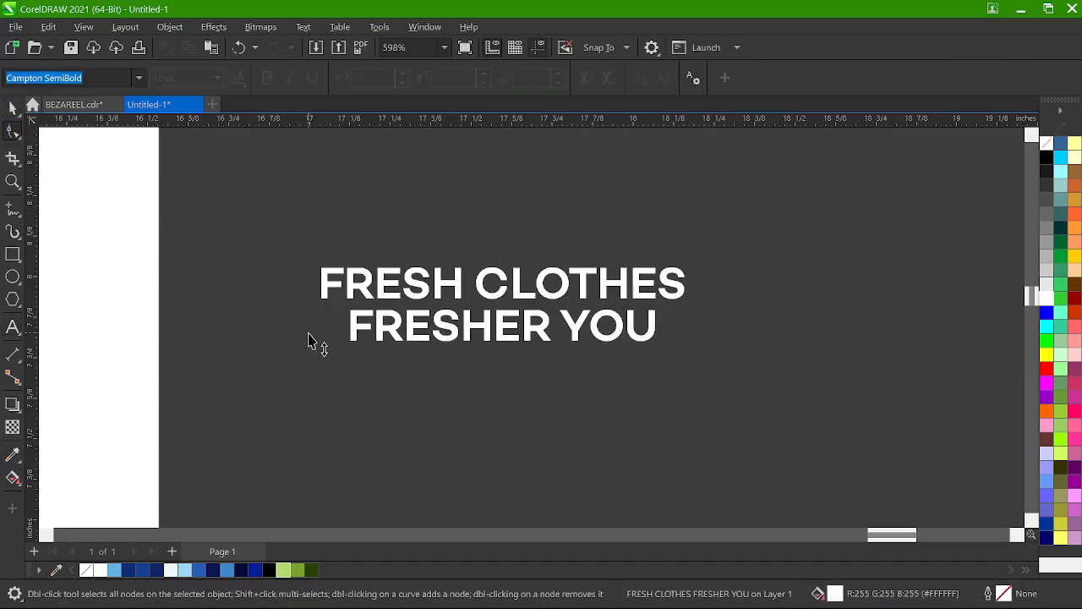
pyautogui.moveTo(685, 355); pyautogui.dragTo(667, 358)
pyautogui.press('space')
pyautogui.scroll(-4, 758, 335)
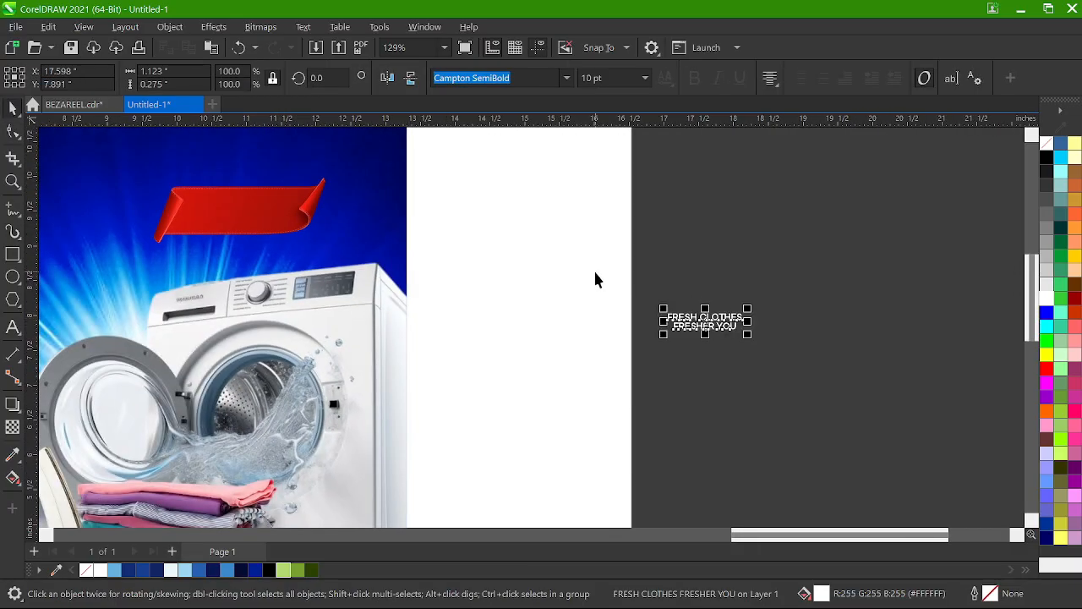
# - Centre the slogan text on the red ribbon and enlarge it to about 13.2 pt
pyautogui.keyDown('shift'); pyautogui.click(267, 223); pyautogui.keyUp('shift')
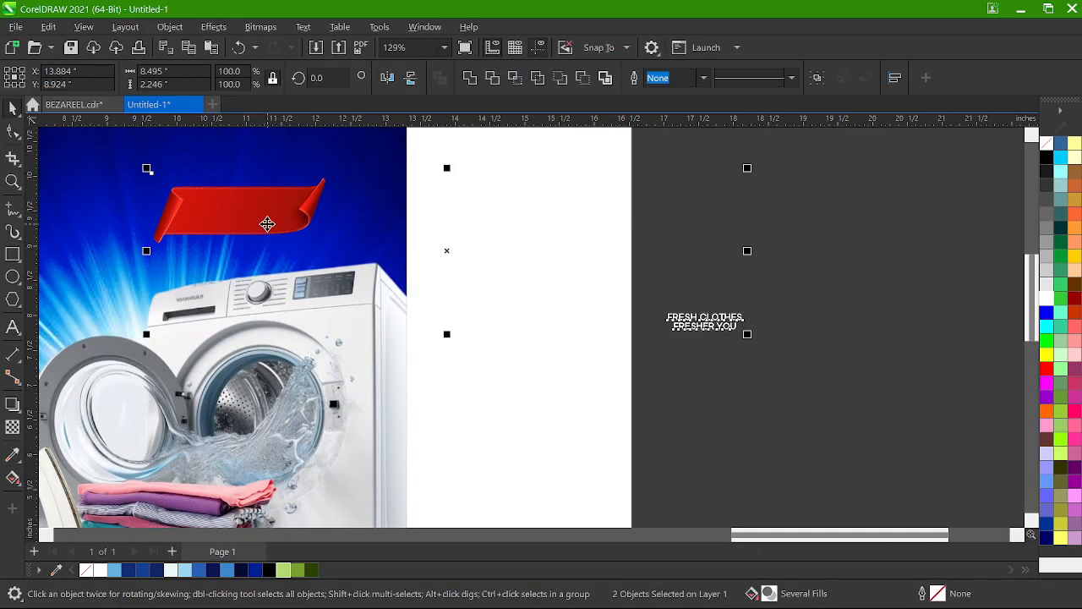
pyautogui.press('e')
pyautogui.press('c')
pyautogui.click(448, 194)
pyautogui.moveTo(488, 177); pyautogui.dragTo(161, 241)
pyautogui.scroll(4, 165, 232)
pyautogui.moveTo(243, 218); pyautogui.dragTo(220, 229)
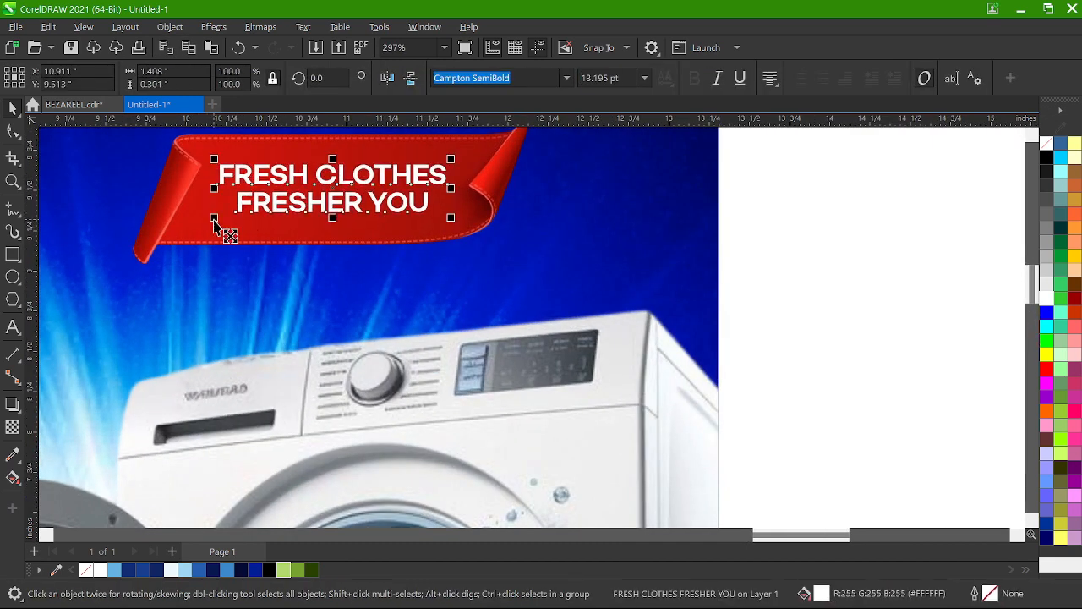
# - Group the slogan text with the red ribbon behind it
pyautogui.keyDown('shift'); pyautogui.click(219, 223); pyautogui.keyUp('shift')
pyautogui.scroll(-6, 477, 218)
pyautogui.moveTo(475, 218); pyautogui.dragTo(477, 218)
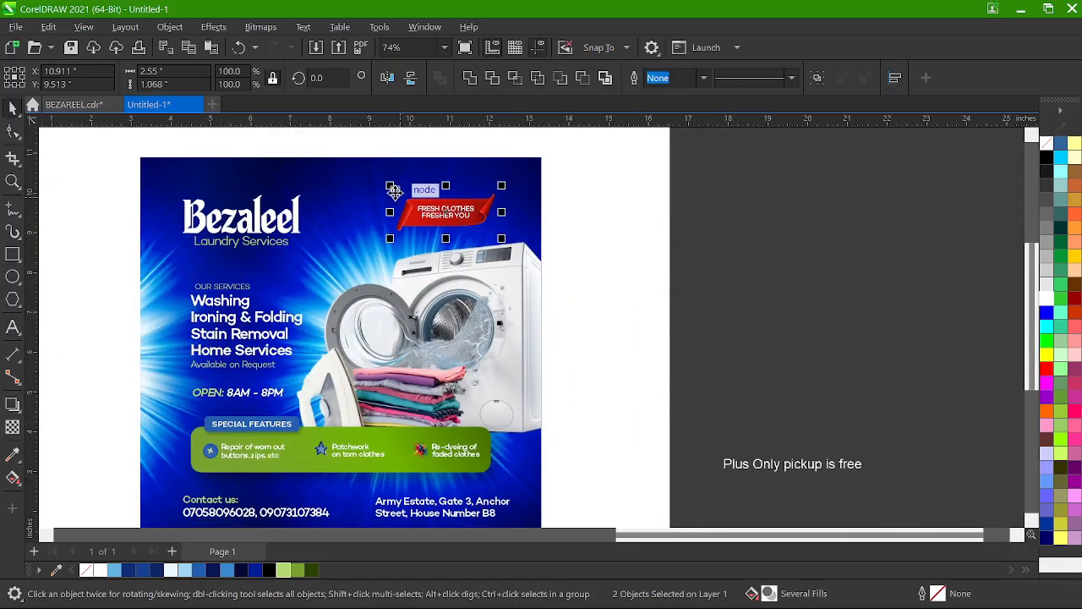
pyautogui.hotkey('ctrl', 'g')
# - Enlarge the "Bezaleel" title and its "Laundry Services" subtitle together to about 3.64 in wide and reposition them above the services list
pyautogui.click(249, 218)
pyautogui.moveTo(129, 184); pyautogui.dragTo(331, 284)
pyautogui.scroll(2, 569, 204)
pyautogui.scroll(-2, 569, 204)
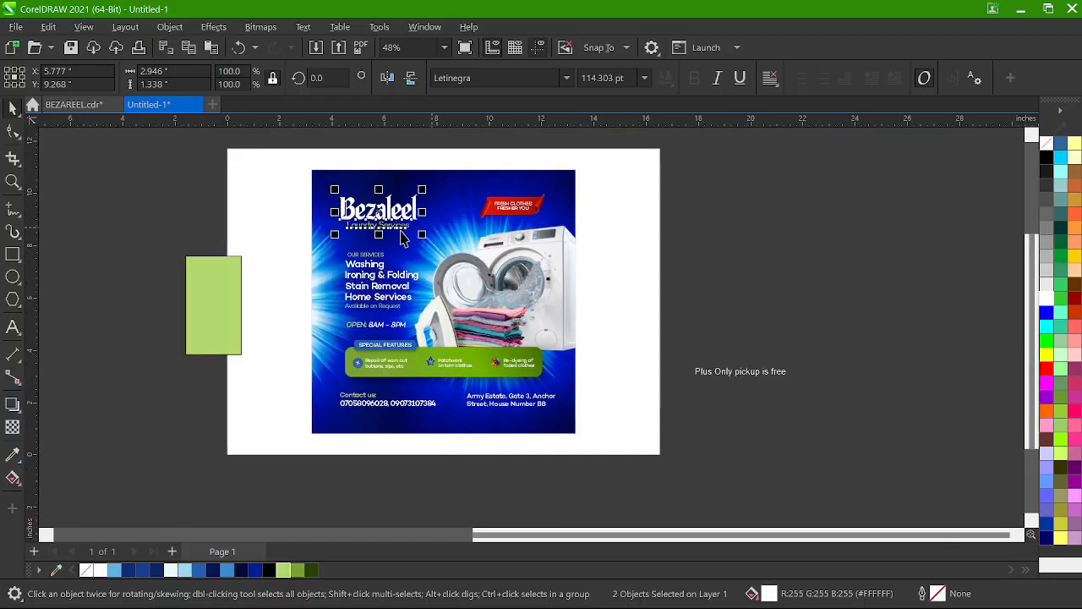
pyautogui.scroll(1, 317, 219)
pyautogui.moveTo(472, 177); pyautogui.dragTo(490, 169)
pyautogui.moveTo(491, 240); pyautogui.dragTo(500, 251)
pyautogui.scroll(2, 443, 195)
pyautogui.moveTo(441, 223); pyautogui.dragTo(439, 242)
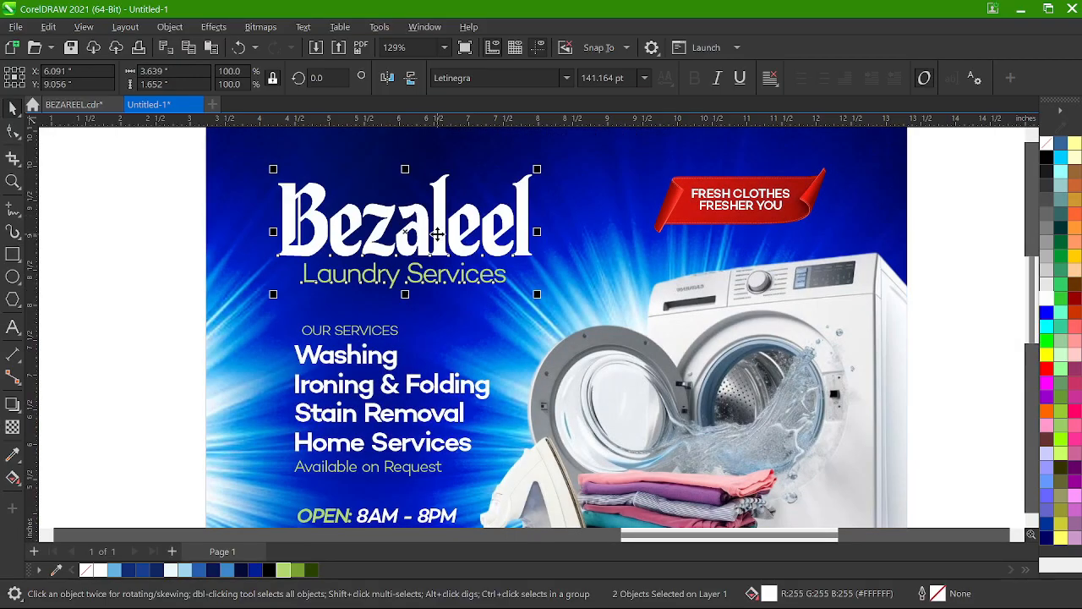
pyautogui.scroll(-3, 278, 185)
# - Give the blue SPECIAL FEATURES label rectangle a pale blue-white outline (#EEF8FC)
pyautogui.scroll(4, 315, 382)
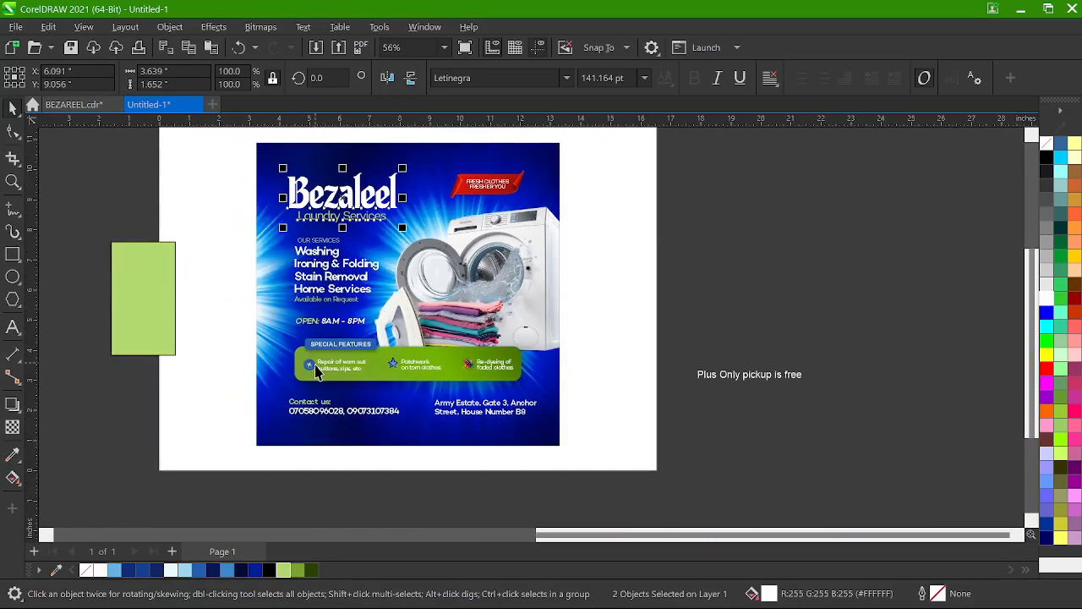
pyautogui.click(279, 273)
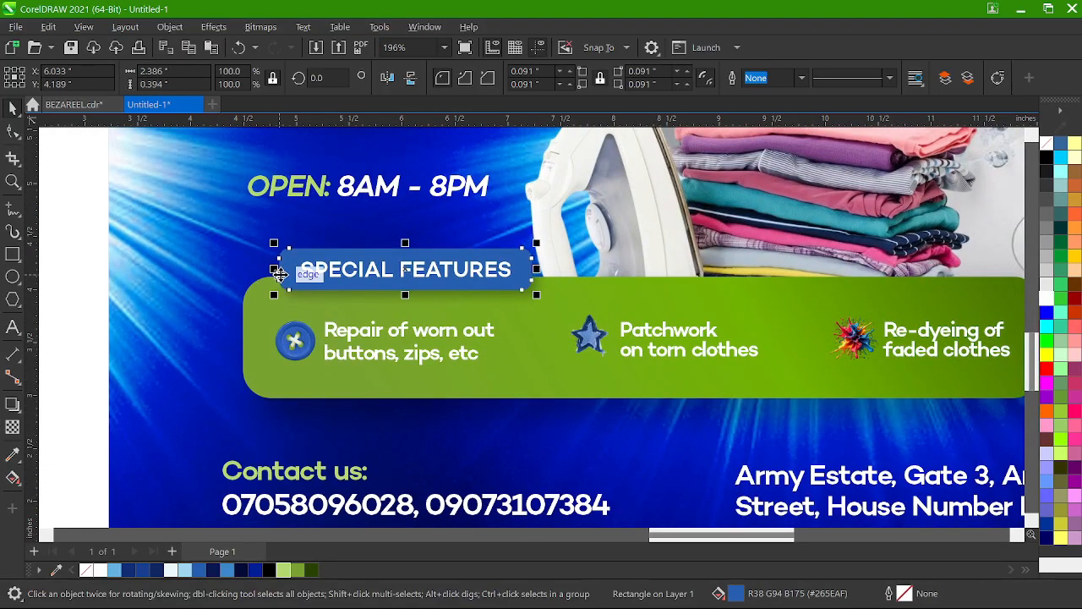
pyautogui.rightClick(170, 572)
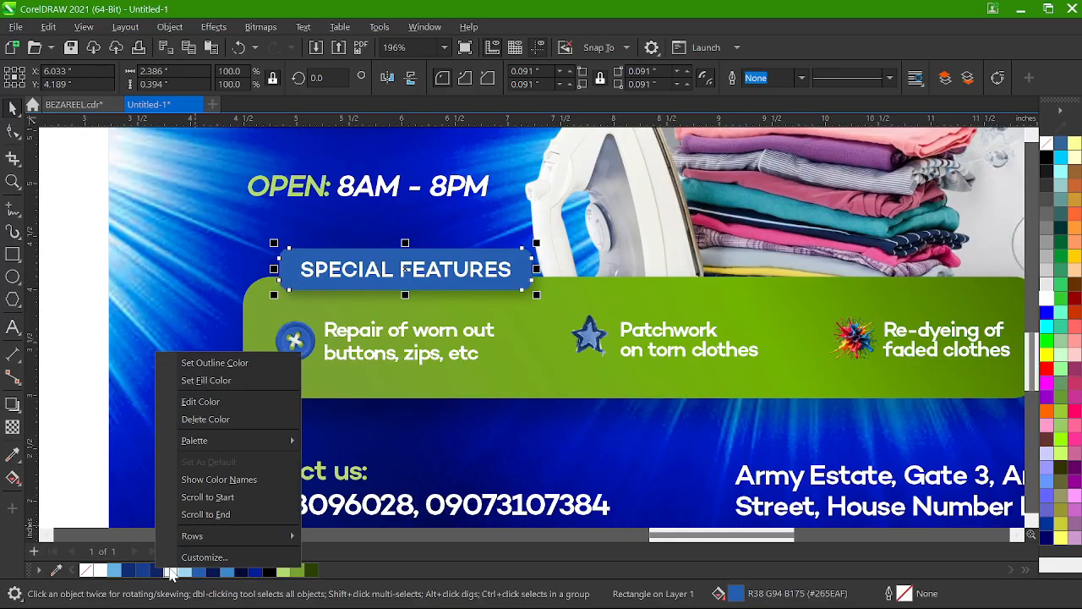
pyautogui.click(237, 370)
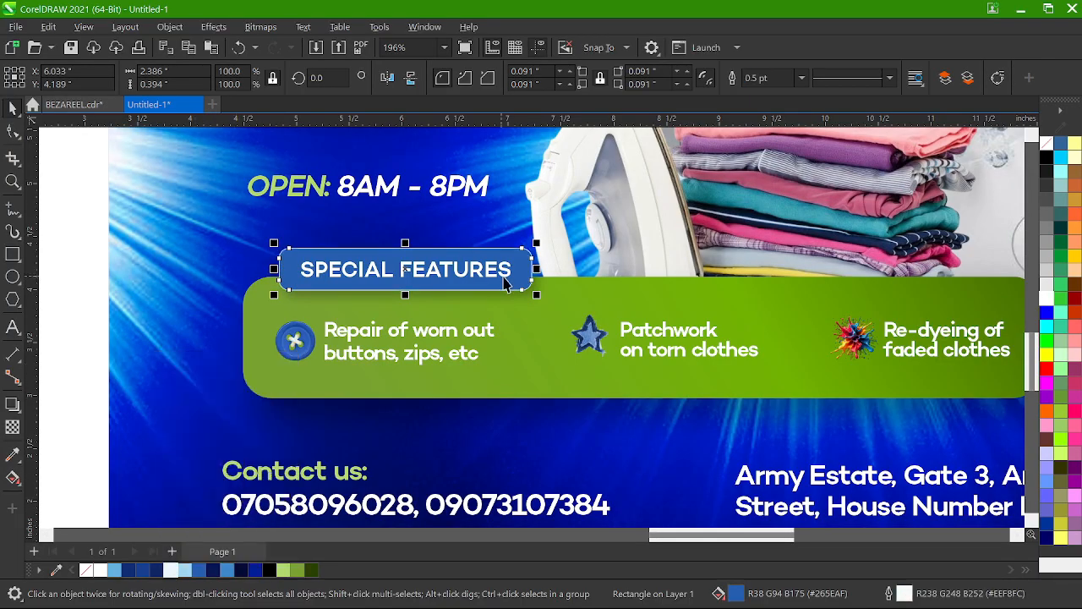
pyautogui.click(550, 411)
# - Enlarge the address text to about 20.8 pt and shift it slightly to the left
pyautogui.scroll(-3, 442, 347)
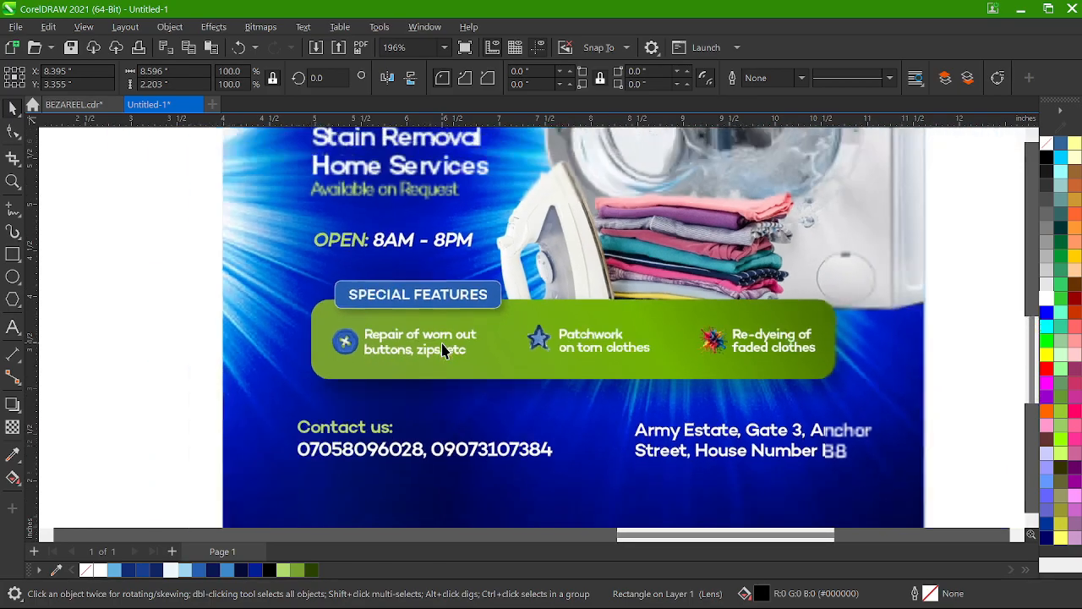
pyautogui.click(629, 440)
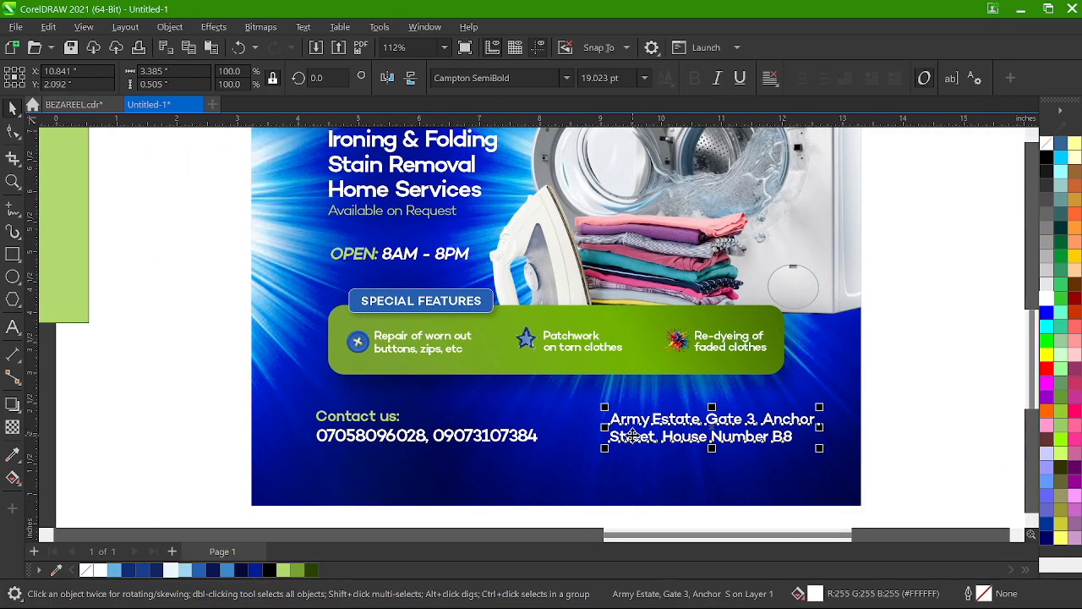
pyautogui.scroll(2, 553, 457)
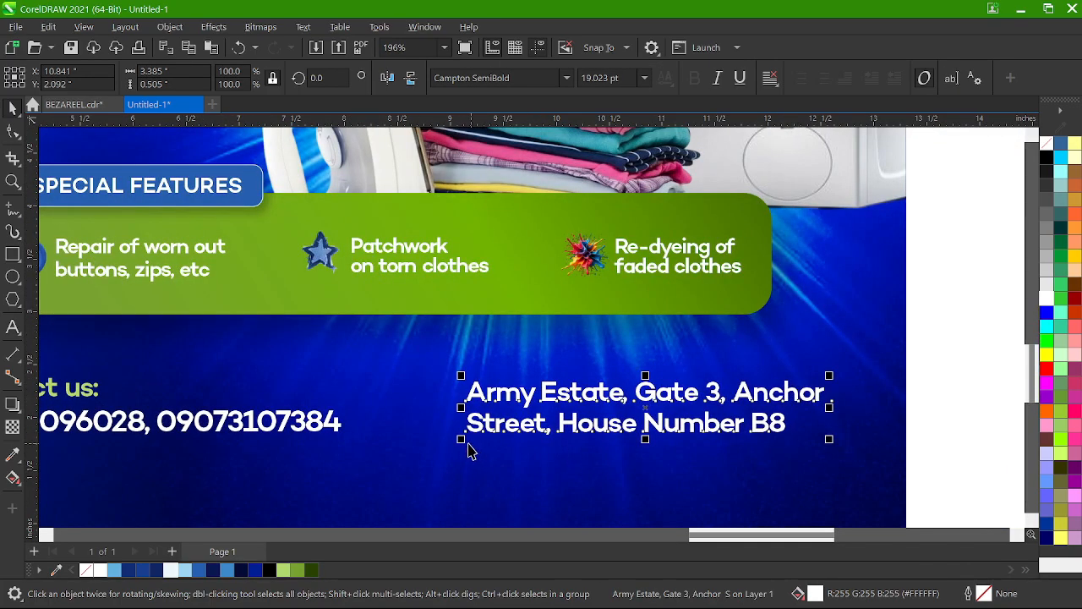
pyautogui.moveTo(461, 439); pyautogui.dragTo(427, 446)
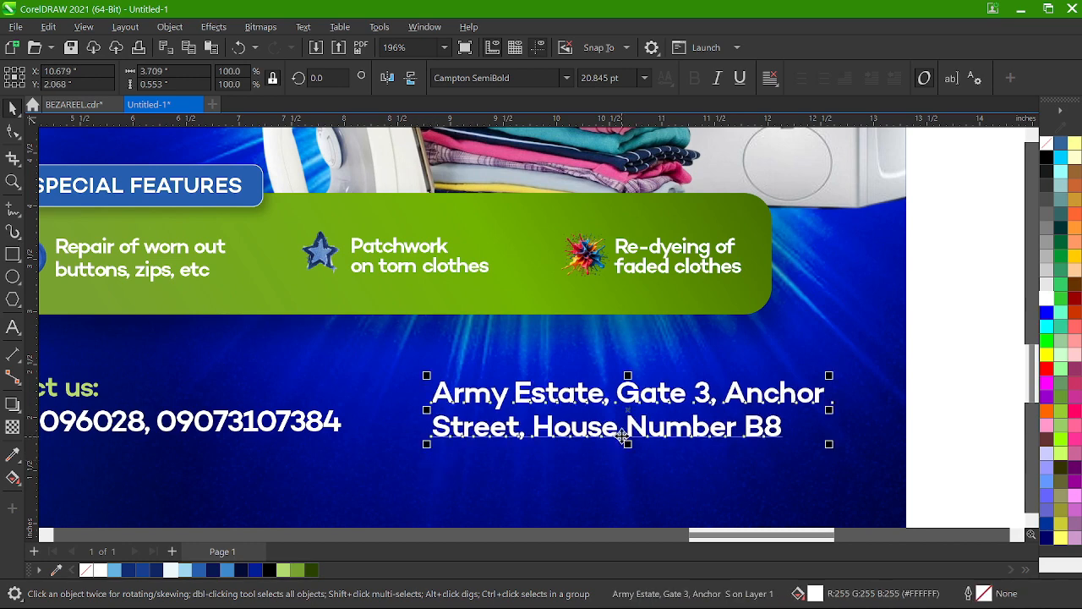
pyautogui.moveTo(622, 437); pyautogui.dragTo(622, 436)
pyautogui.scroll(-5, 617, 438)
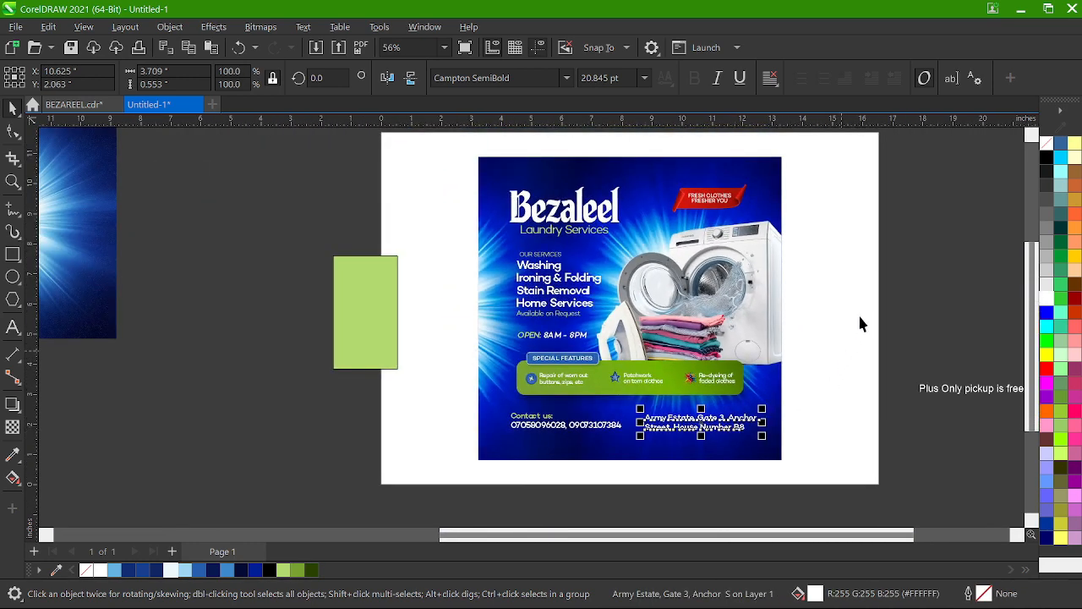
# - Place a vertical guideline at about x = 4.26 in, along the left edge of the "Bezaleel" title
pyautogui.scroll(1, 918, 218)
pyautogui.scroll(1, 918, 217)
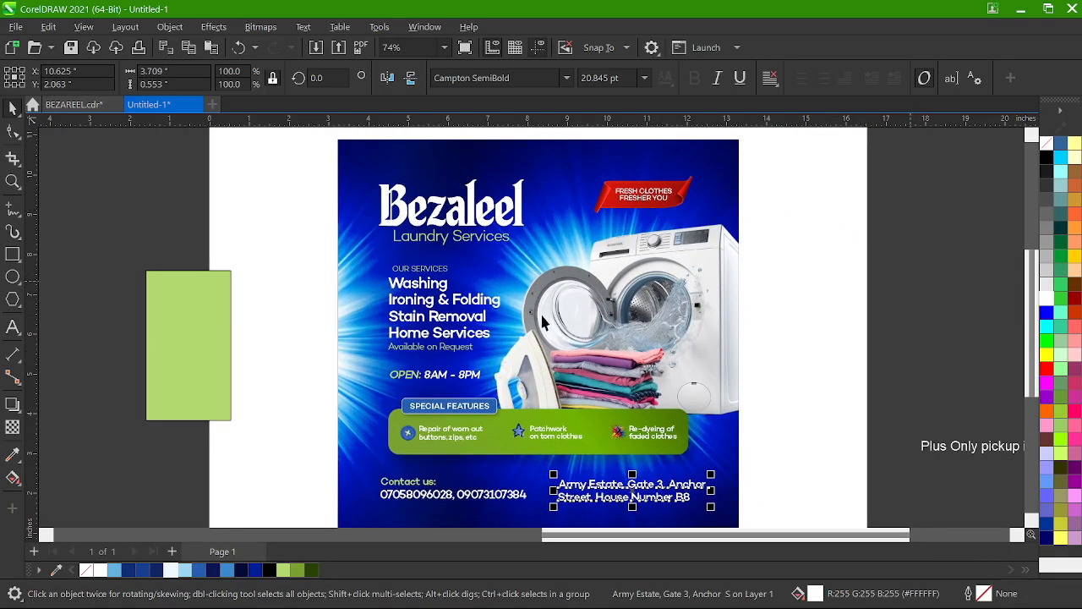
pyautogui.scroll(6, 338, 274)
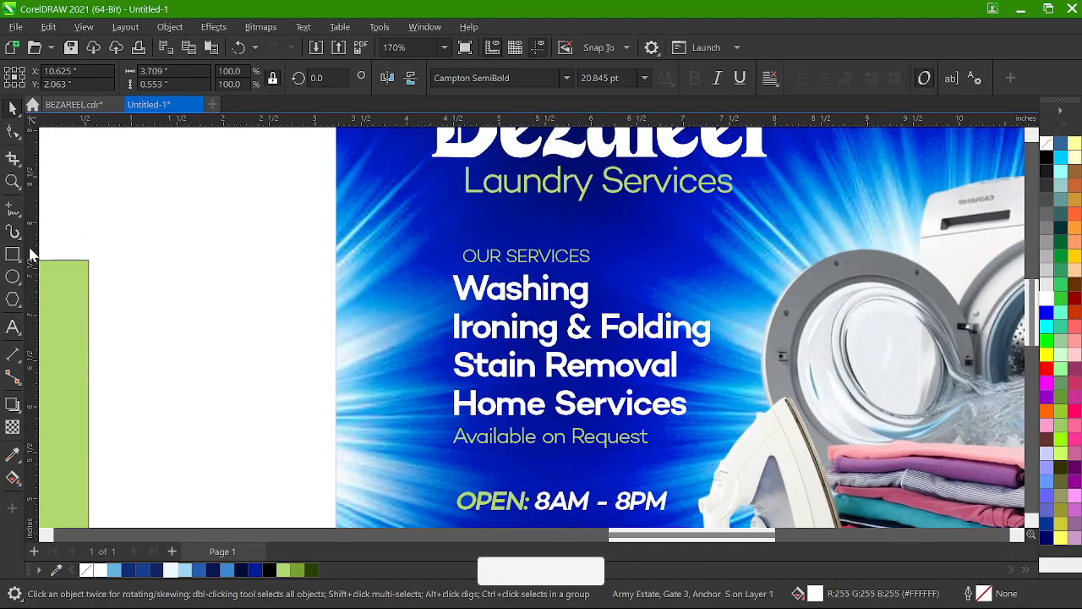
pyautogui.moveTo(29, 254); pyautogui.dragTo(430, 167)
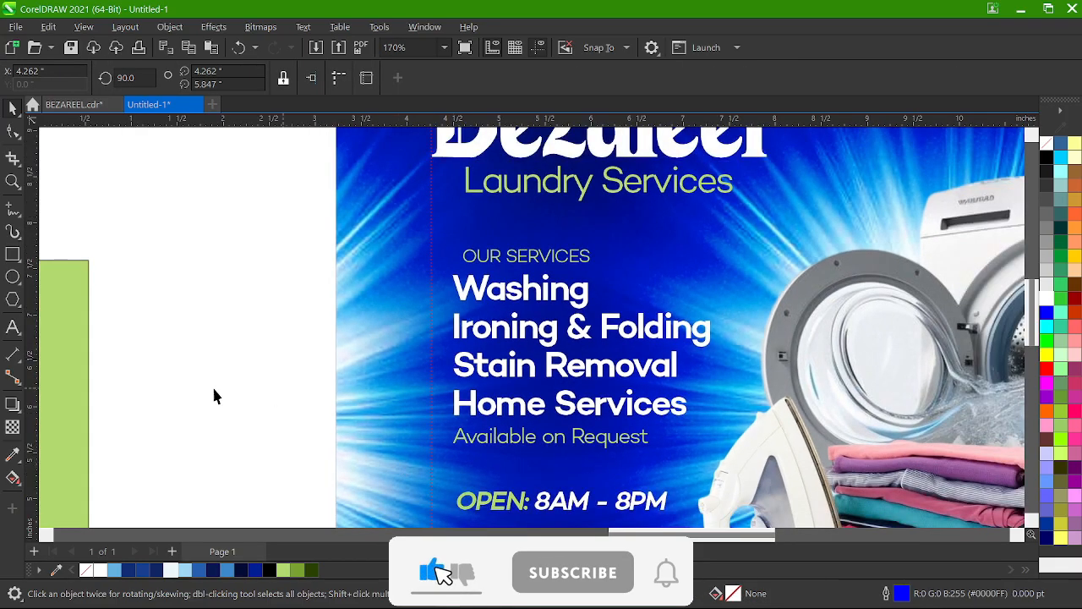
# - Draw a small bullet rectangle about 0.09 by 0.13 in at the guideline, beside the "Washing" line
pyautogui.click(13, 254)
pyautogui.scroll(4, 491, 296)
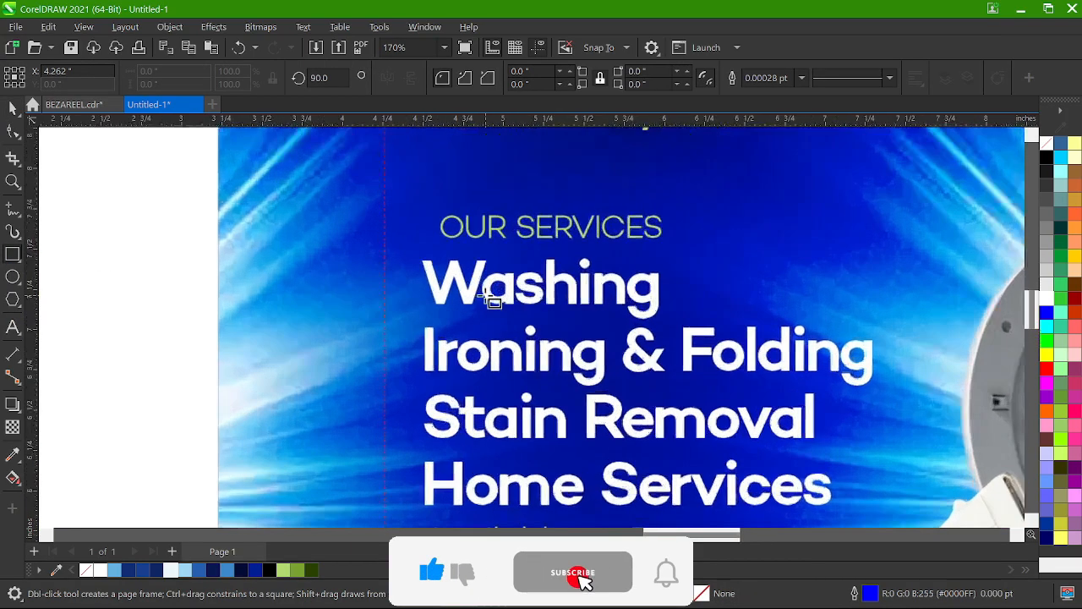
pyautogui.scroll(2, 490, 297)
pyautogui.moveTo(331, 256); pyautogui.dragTo(355, 287)
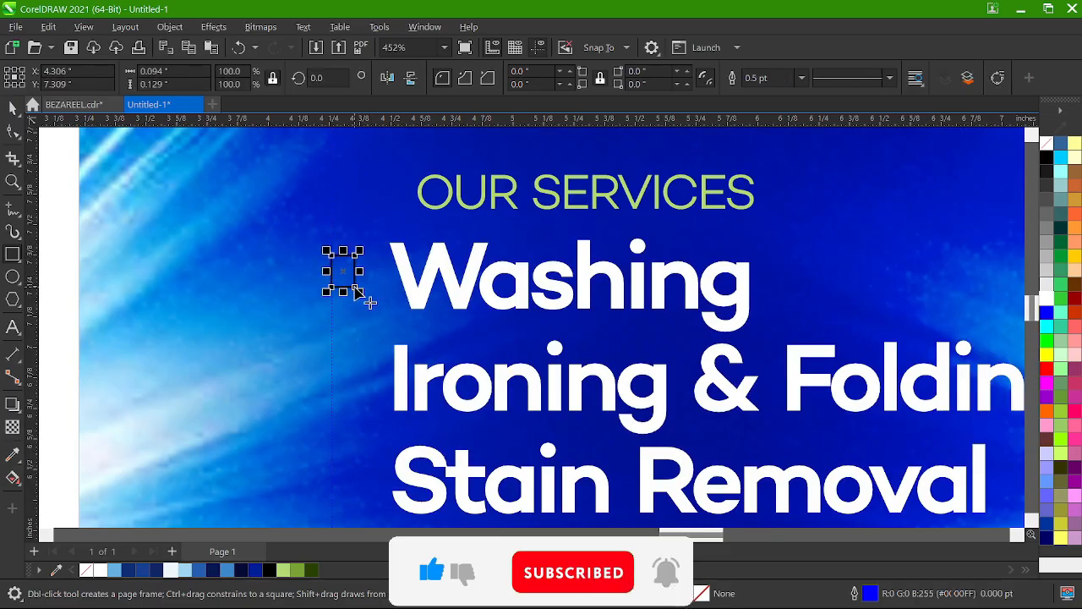
# - Fill the small bullet rectangle with light green (#B2D96E) and remove its outline
pyautogui.click(282, 570)
pyautogui.scroll(-2, 466, 232)
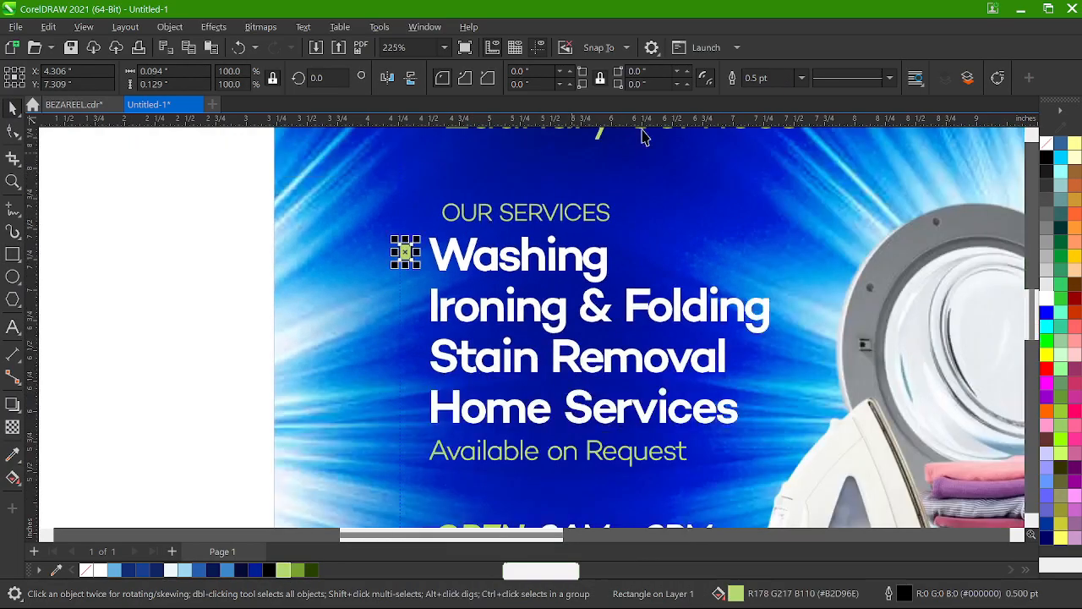
pyautogui.click(801, 77)
pyautogui.click(789, 92)
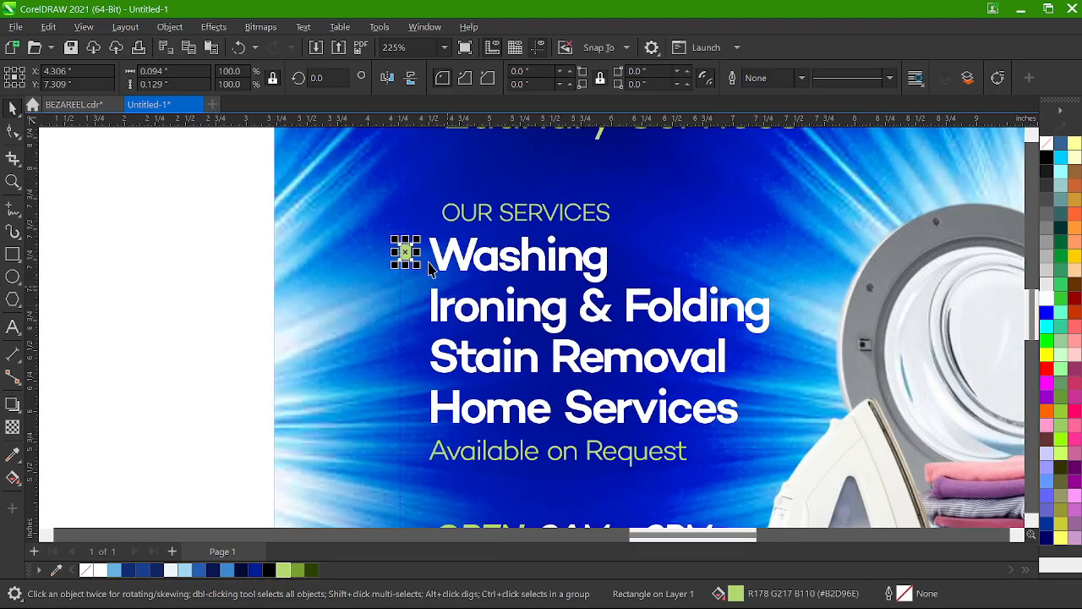
# - Duplicate the green bullet straight down at equal spacing beside "Ironing & Folding", "Stain Removal" and "Home Services"
pyautogui.scroll(2, 396, 338)
pyautogui.moveTo(405, 168); pyautogui.dragTo(404, 246)
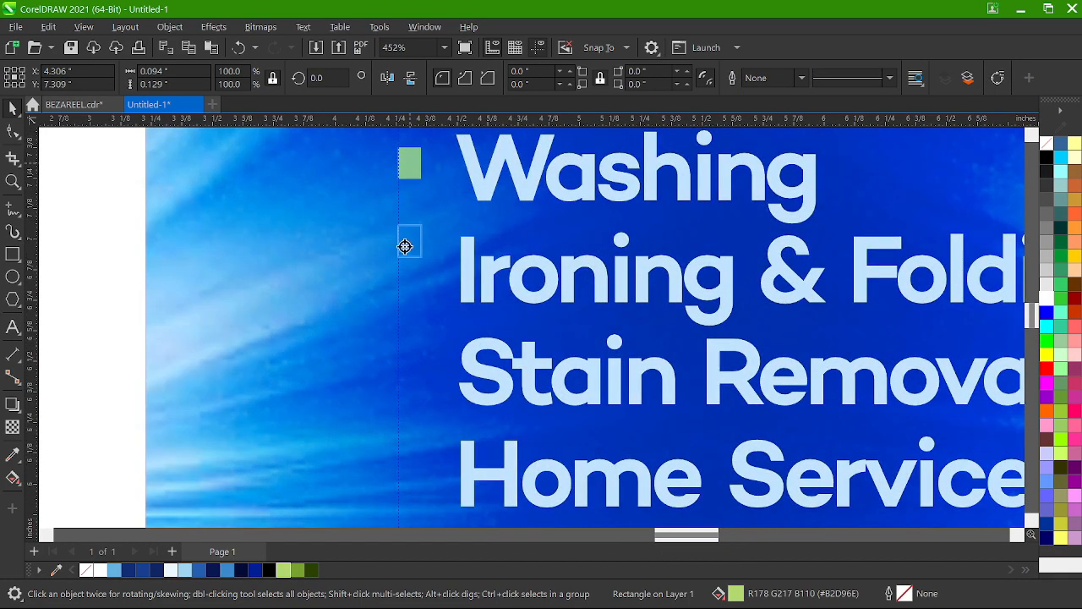
pyautogui.click(448, 296)
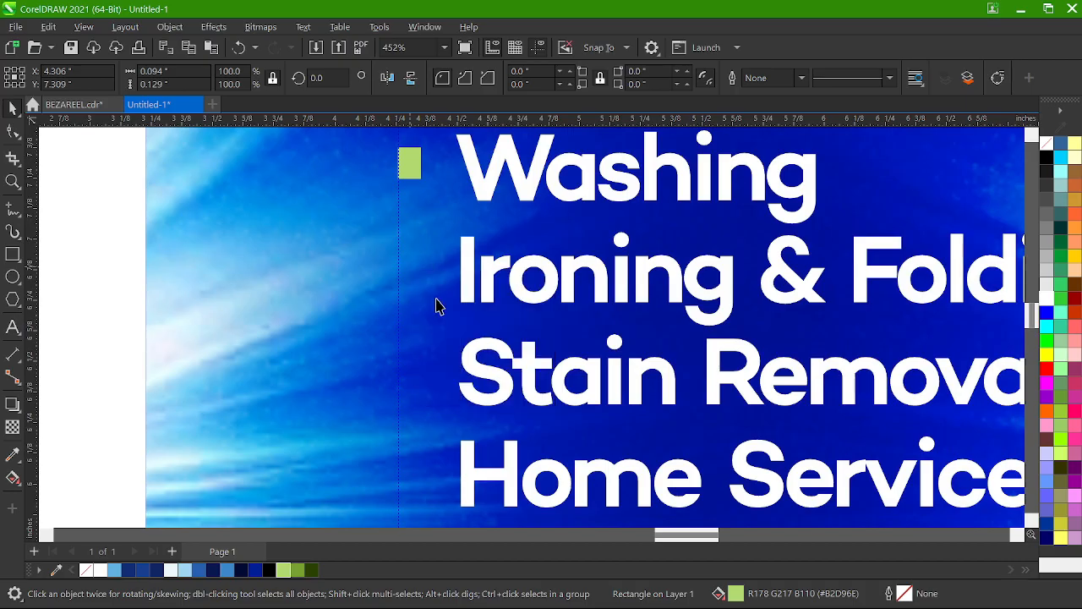
pyautogui.scroll(-2, 411, 265)
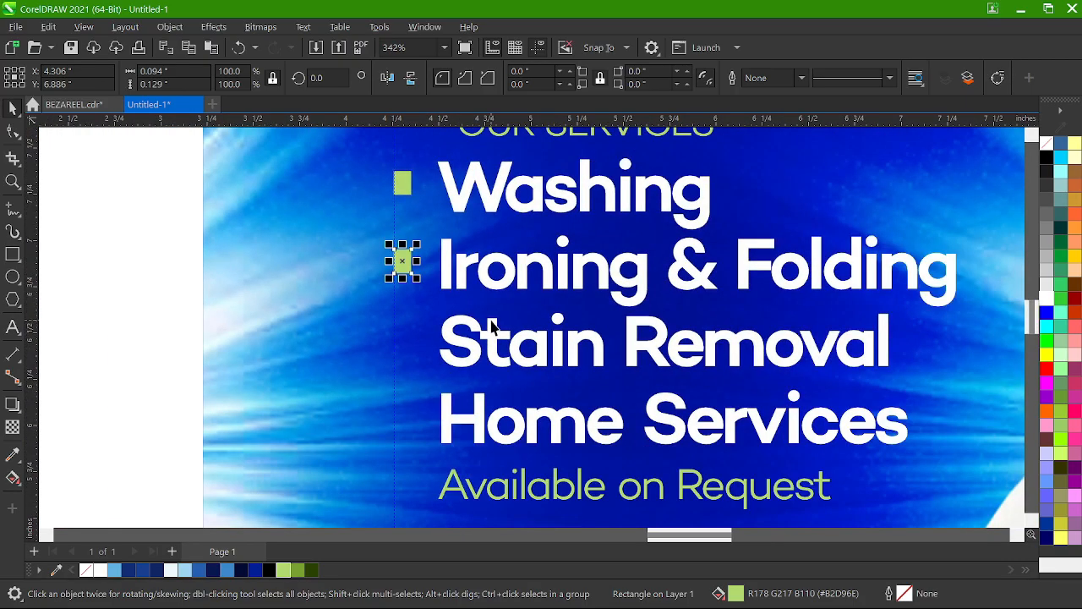
pyautogui.hotkey('ctrl', 'r')
pyautogui.hotkey('ctrl', 'r')
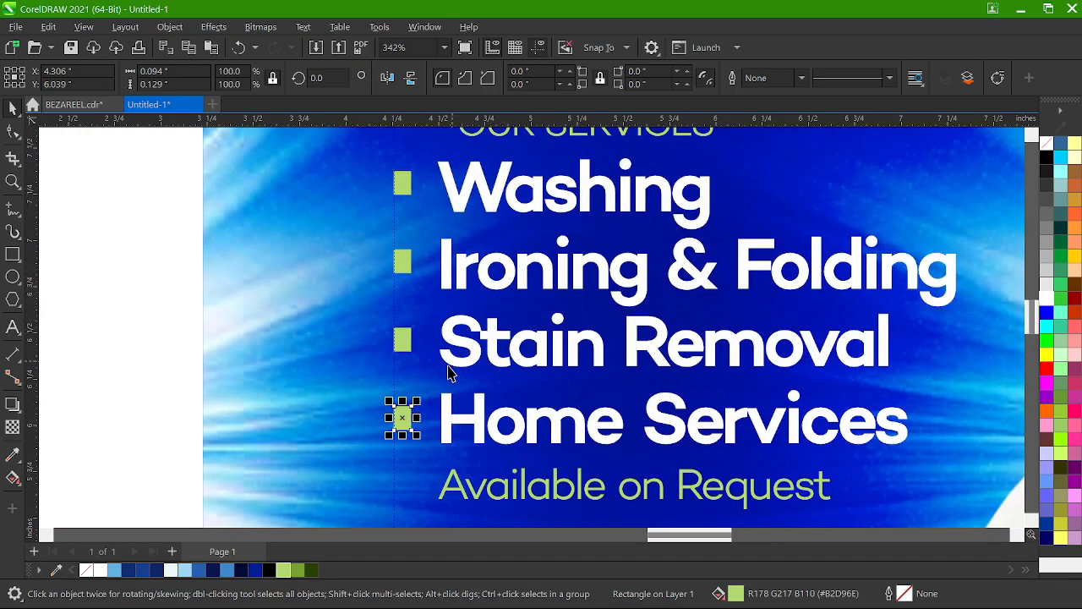
# - Enlarge the "OPEN: 8AM - 8PM" text to 23.4 pt so that its left edge meets the guideline
pyautogui.click(446, 427)
pyautogui.scroll(-10, 488, 402)
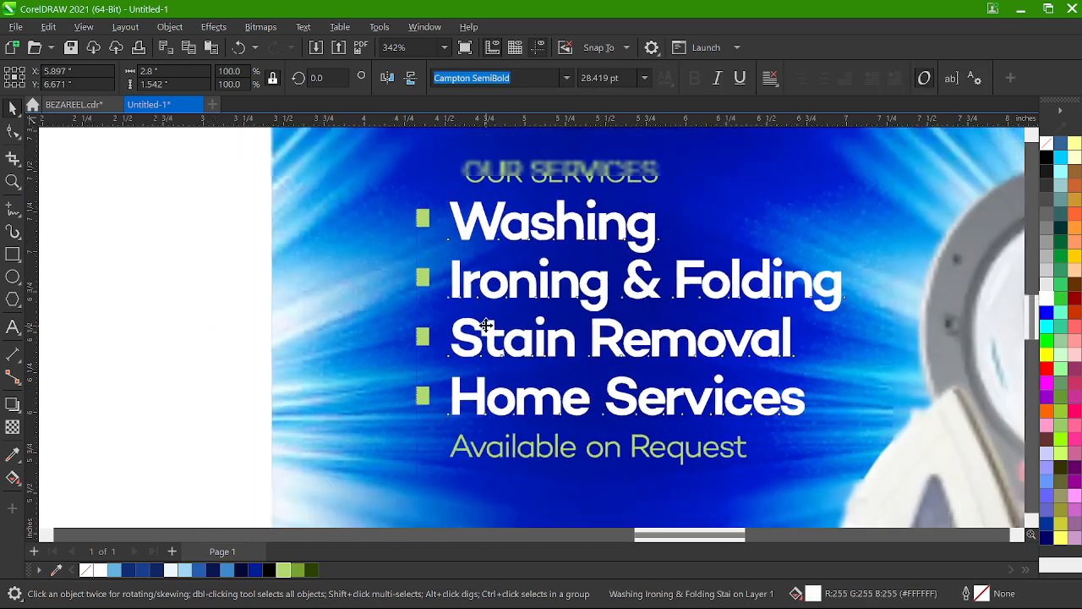
pyautogui.click(497, 440)
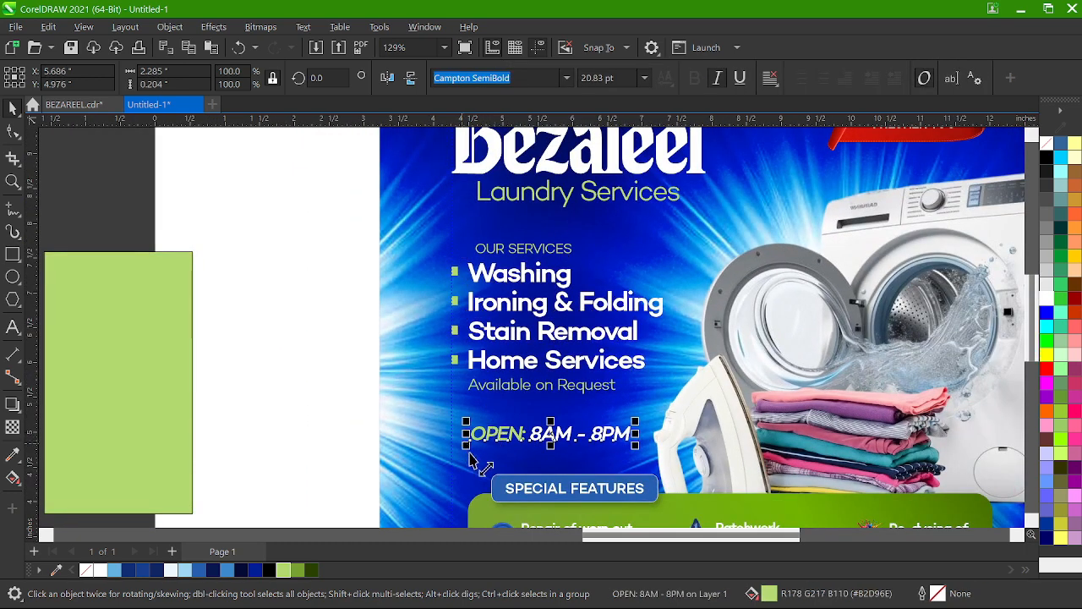
pyautogui.scroll(7, 461, 444)
pyautogui.moveTo(459, 429); pyautogui.dragTo(422, 450)
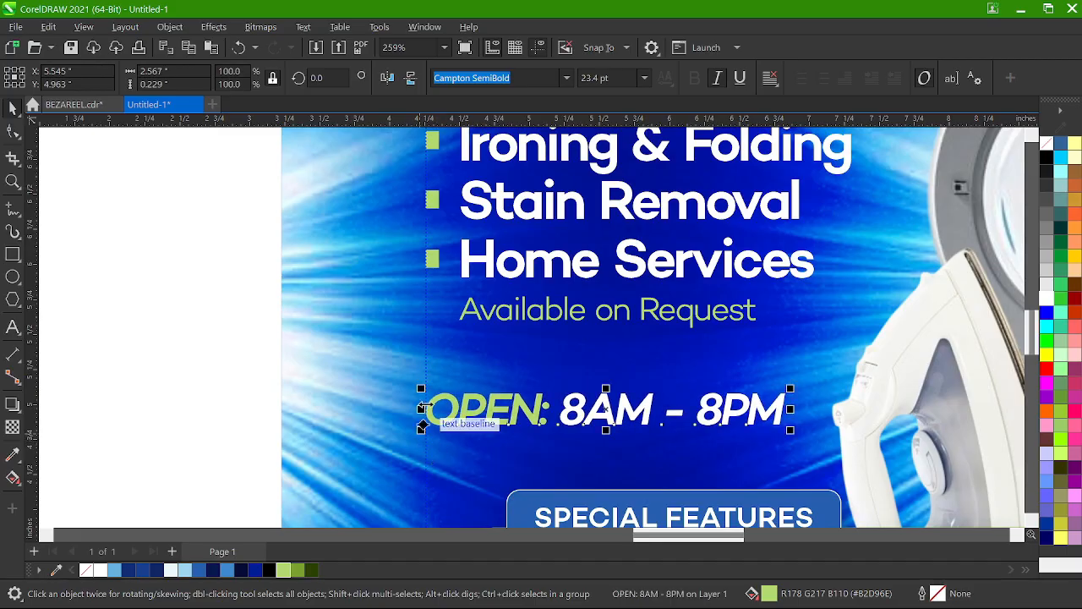
pyautogui.scroll(7, 426, 380)
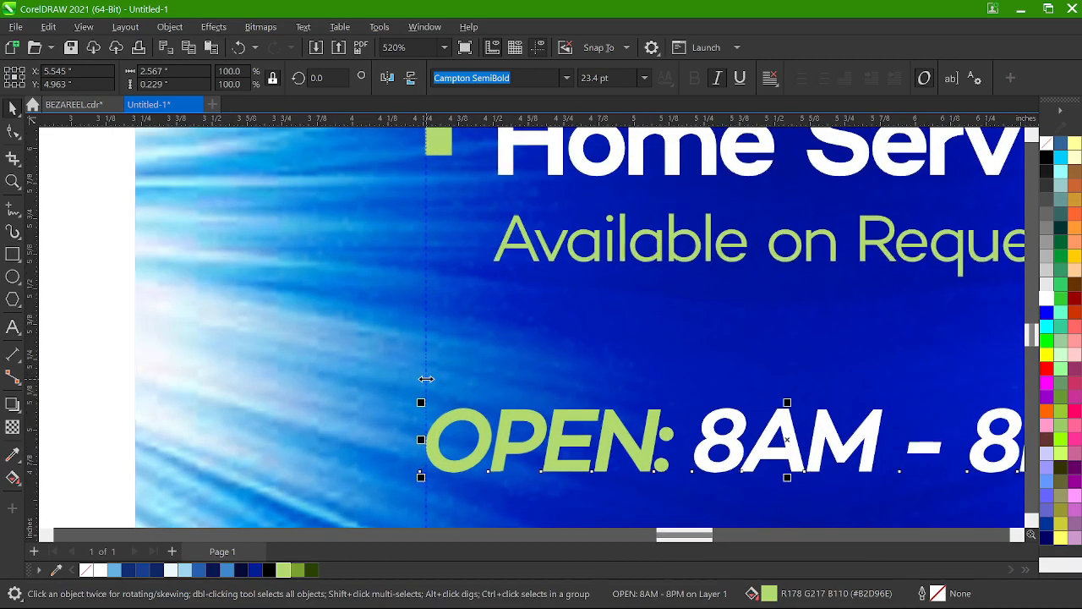
# - Change the opening hours text to Campton Book in bold italic
pyautogui.click(566, 77)
pyautogui.moveTo(591, 233)
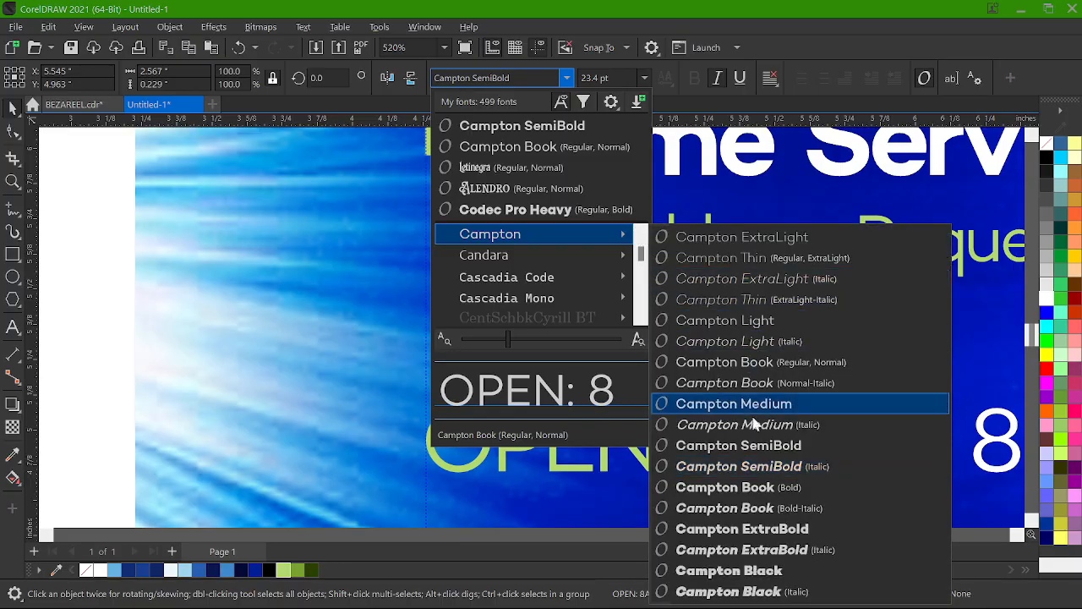
pyautogui.click(744, 487)
pyautogui.scroll(-7, 273, 386)
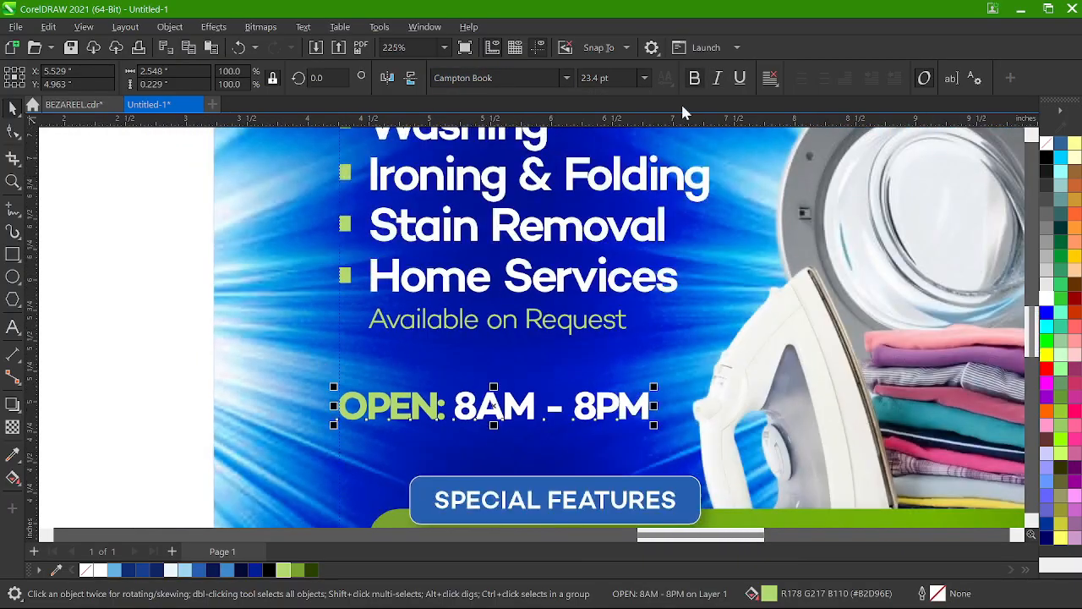
pyautogui.click(718, 79)
pyautogui.scroll(-3, 598, 387)
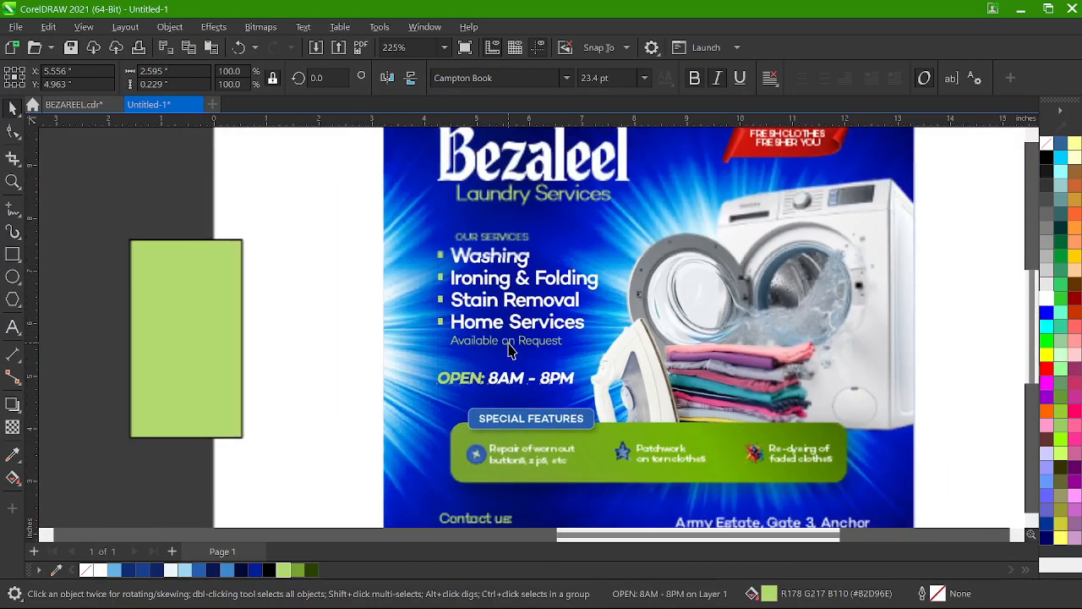
# - Shrink the washing machine image to about 5.47 in wide and shift it slightly to the right
pyautogui.scroll(2, 803, 292)
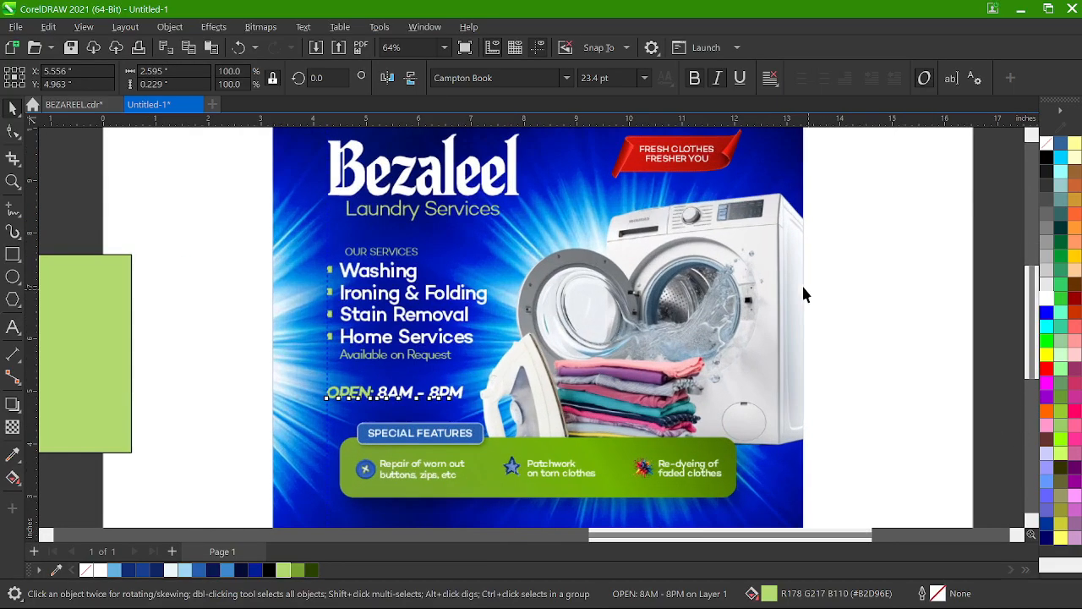
pyautogui.click(761, 254)
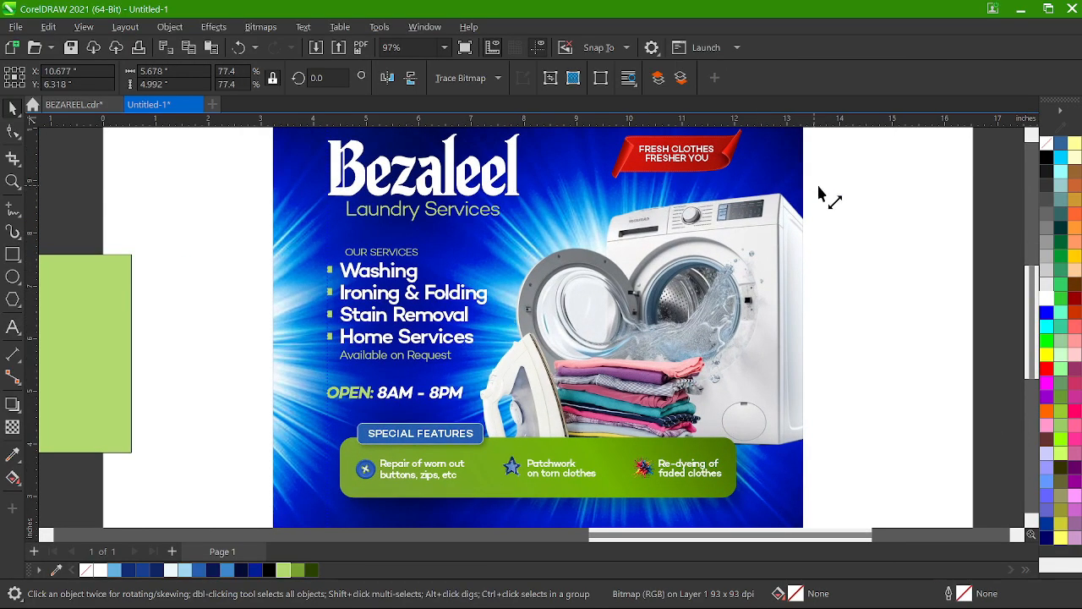
pyautogui.moveTo(834, 198); pyautogui.dragTo(716, 292)
pyautogui.scroll(-3, 716, 291)
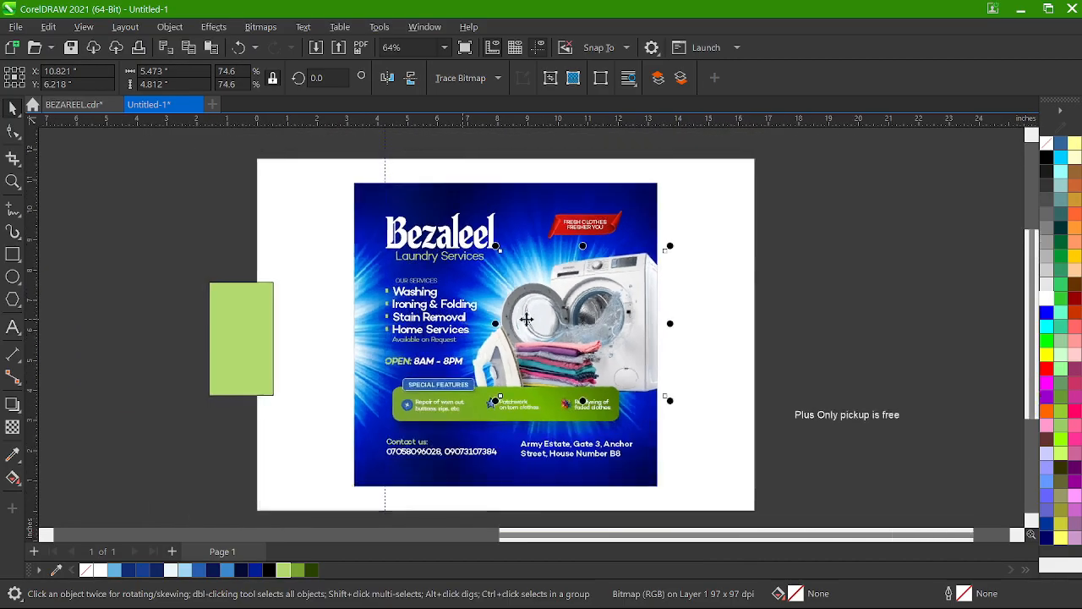
# - Move the "Plus Only pickup is free" note upward beside the page and delete the word "Plus" from it
pyautogui.click(662, 368)
pyautogui.click(862, 429)
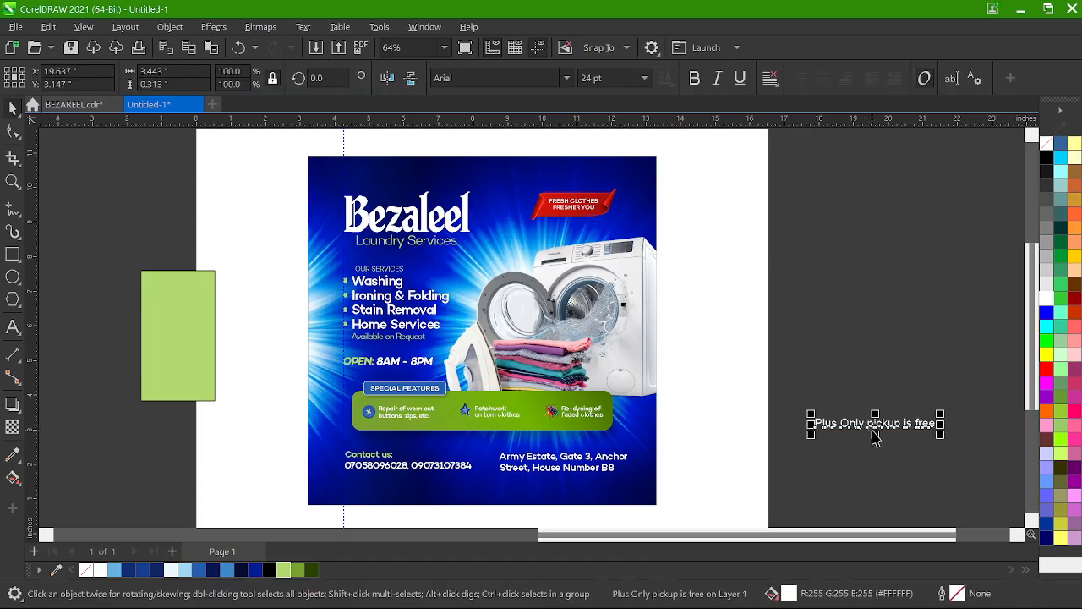
pyautogui.scroll(3, 874, 425)
pyautogui.moveTo(875, 425); pyautogui.dragTo(826, 306)
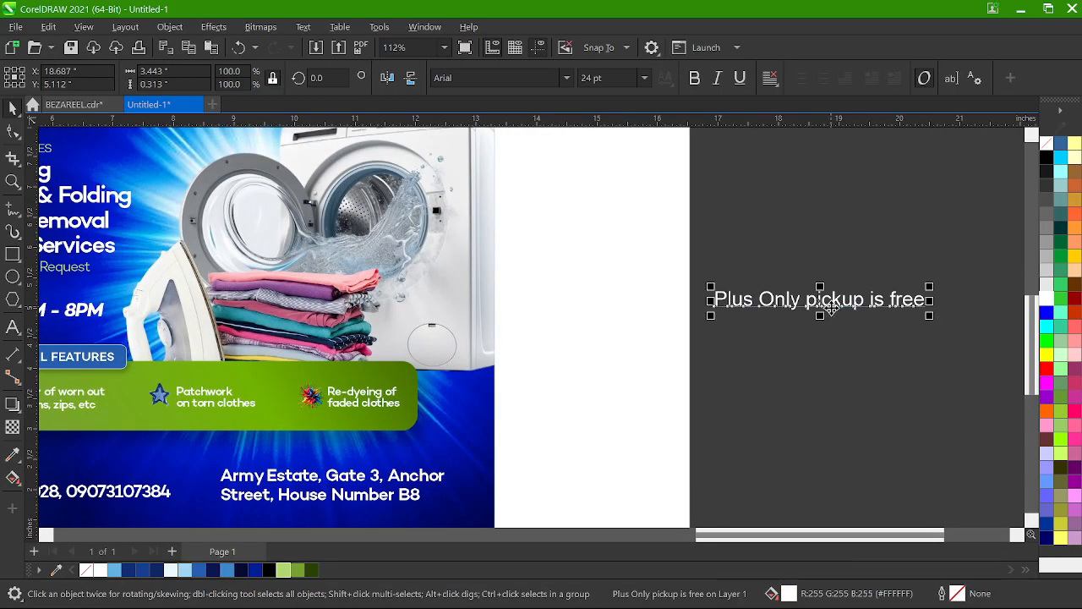
pyautogui.scroll(3, 832, 338)
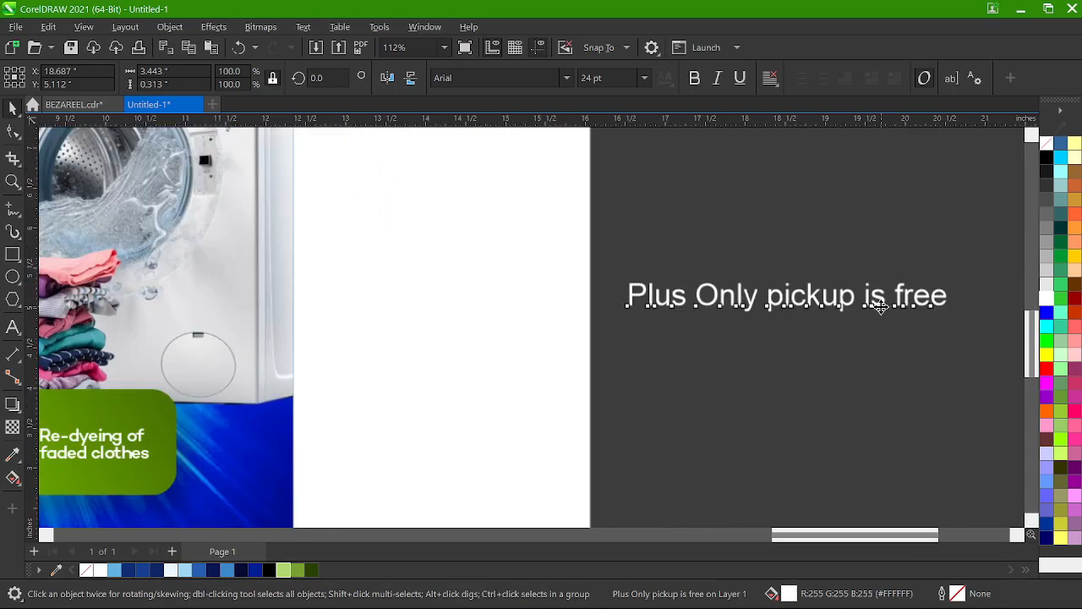
pyautogui.scroll(1, 778, 309)
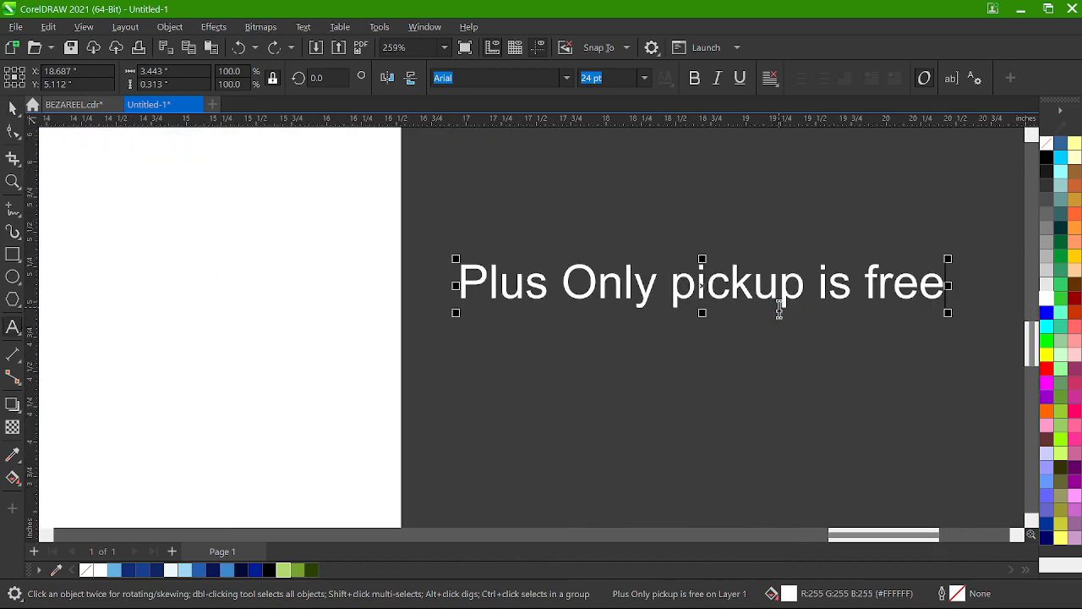
pyautogui.click(558, 292)
pyautogui.moveTo(558, 291); pyautogui.dragTo(404, 307)
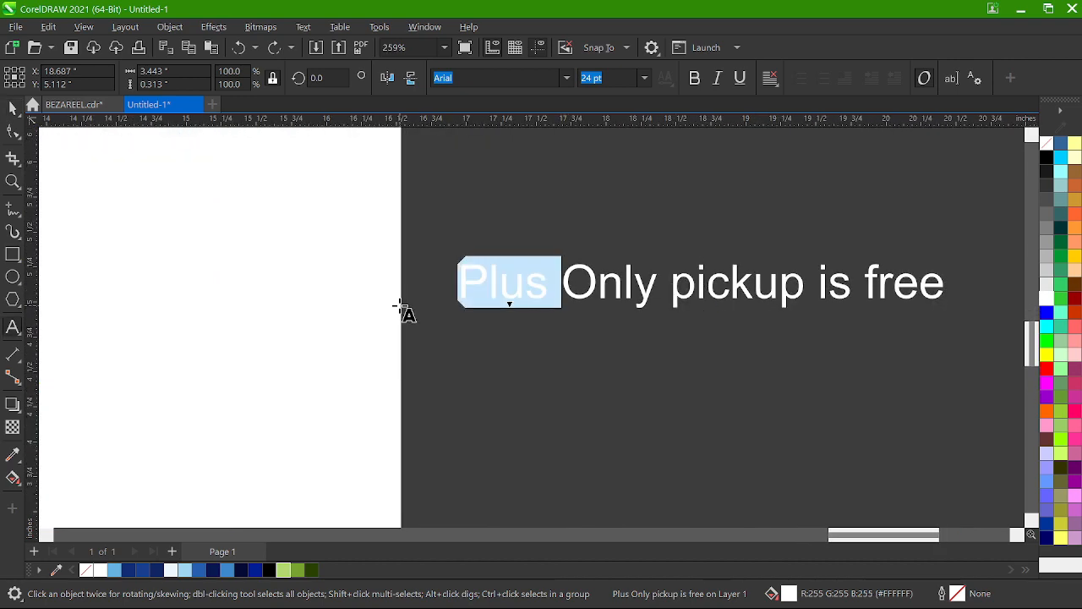
pyautogui.press('BackSpace')
# - Convert the pickup note to uppercase and set its font to Campton SemiBold
pyautogui.hotkey('ctrl', 'a')
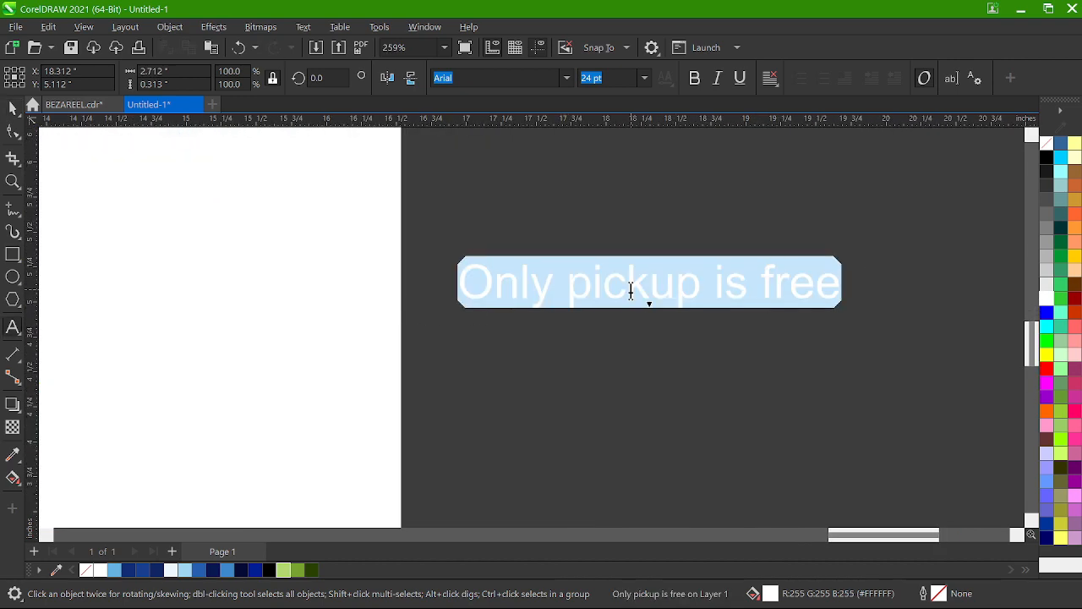
pyautogui.hotkey('shift', 'F3')
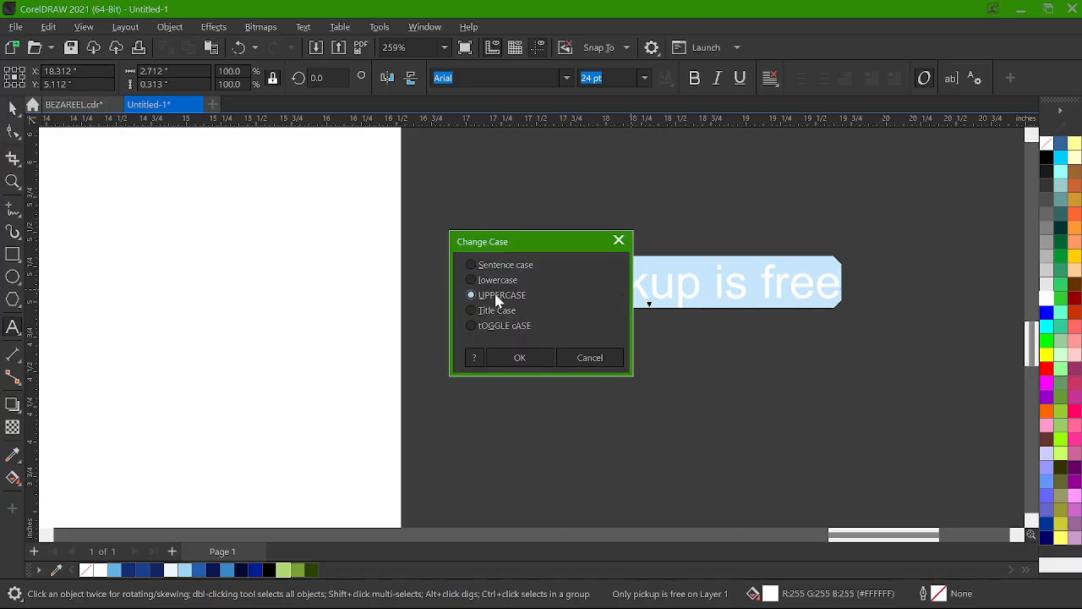
pyautogui.click(520, 358)
pyautogui.click(566, 78)
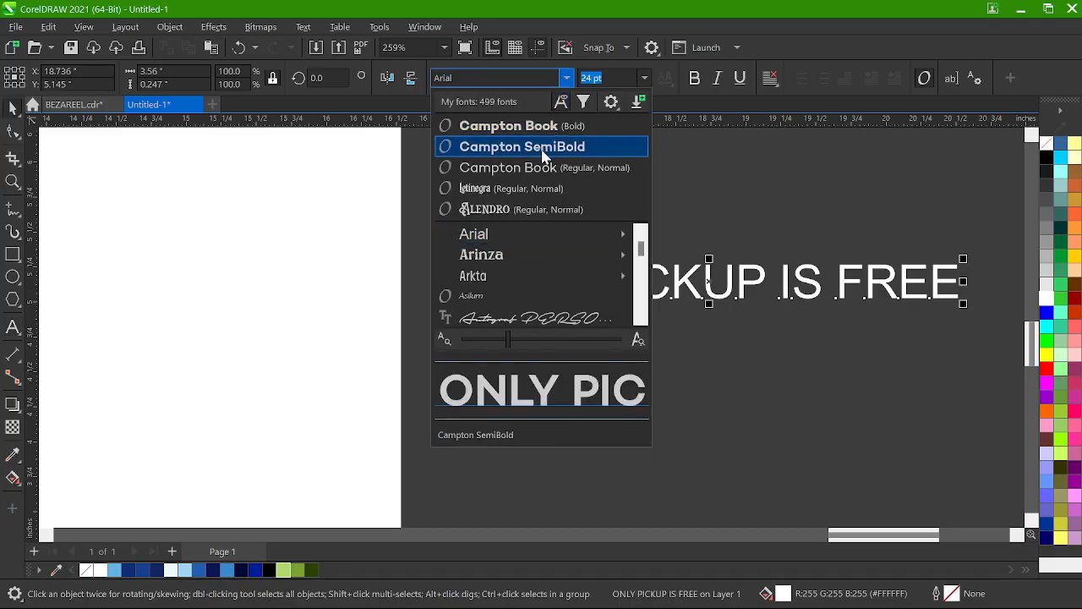
pyautogui.click(543, 150)
# - Tighten the letter spacing of the "ONLY PICKUP IS FREE" text
pyautogui.click(13, 132)
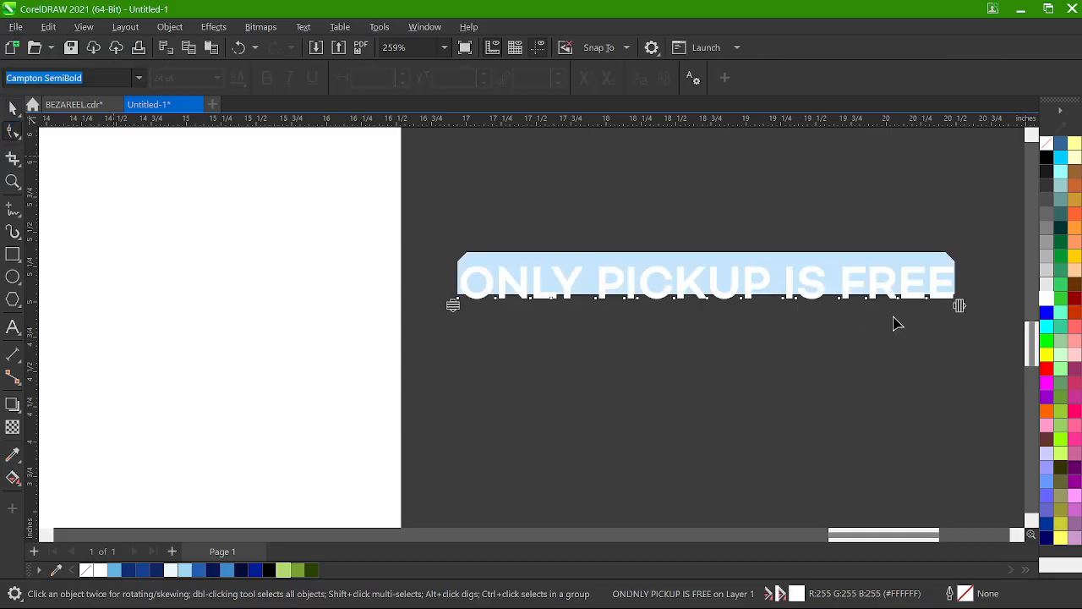
pyautogui.moveTo(959, 308); pyautogui.dragTo(909, 307)
pyautogui.press('space')
# - Move the "ONLY PICKUP IS FREE" text onto the flyer, over the folded clothes and the washing machine
pyautogui.scroll(-3, 893, 293)
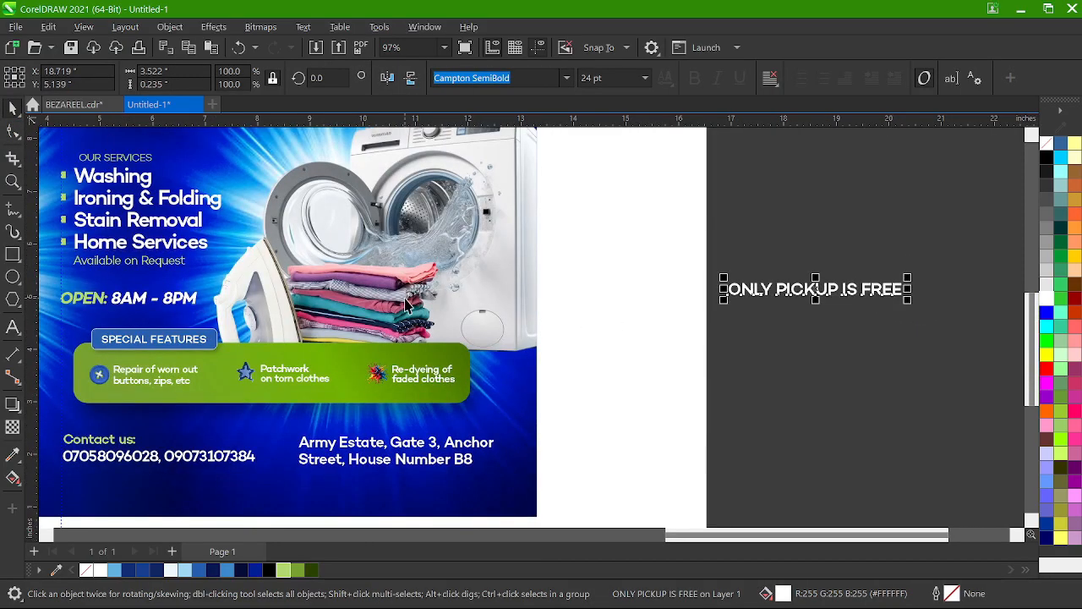
pyautogui.scroll(2, 406, 304)
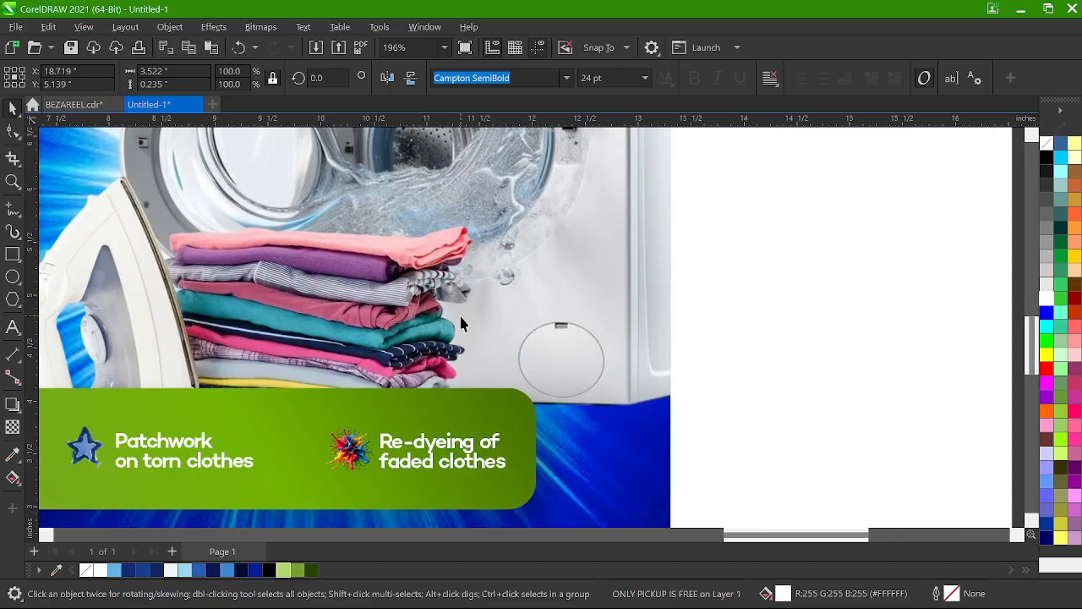
pyautogui.scroll(-1, 459, 313)
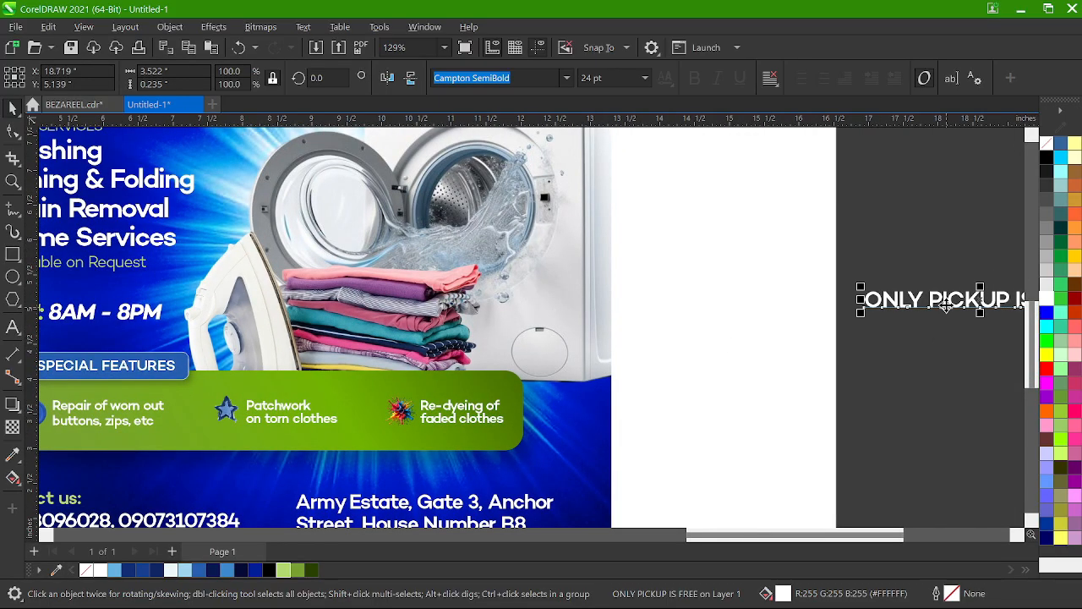
pyautogui.moveTo(987, 309); pyautogui.dragTo(483, 321)
pyautogui.scroll(2, 485, 321)
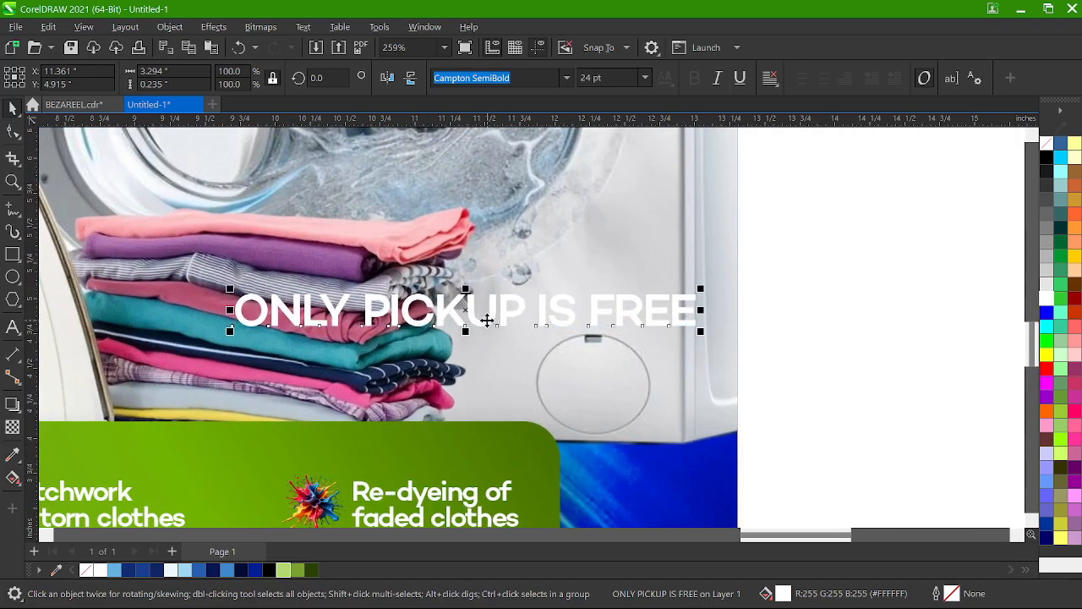
# - Break the pickup text so that "IS FREE" sits on its own line
pyautogui.press('F8')
pyautogui.click(537, 310)
pyautogui.press('Return')
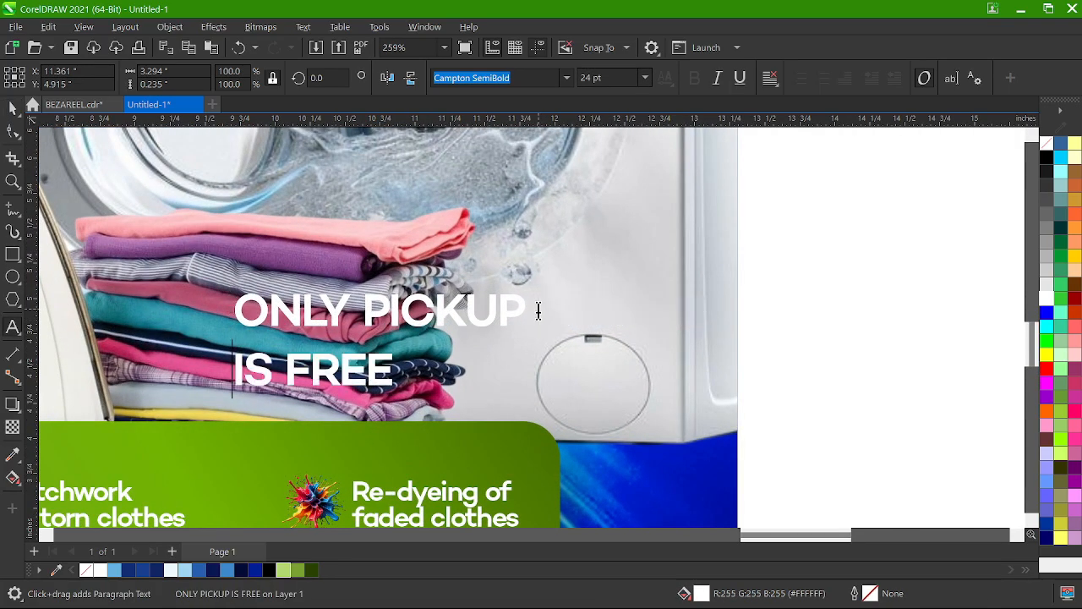
pyautogui.hotkey('ctrl', 'space')
pyautogui.scroll(1, 442, 307)
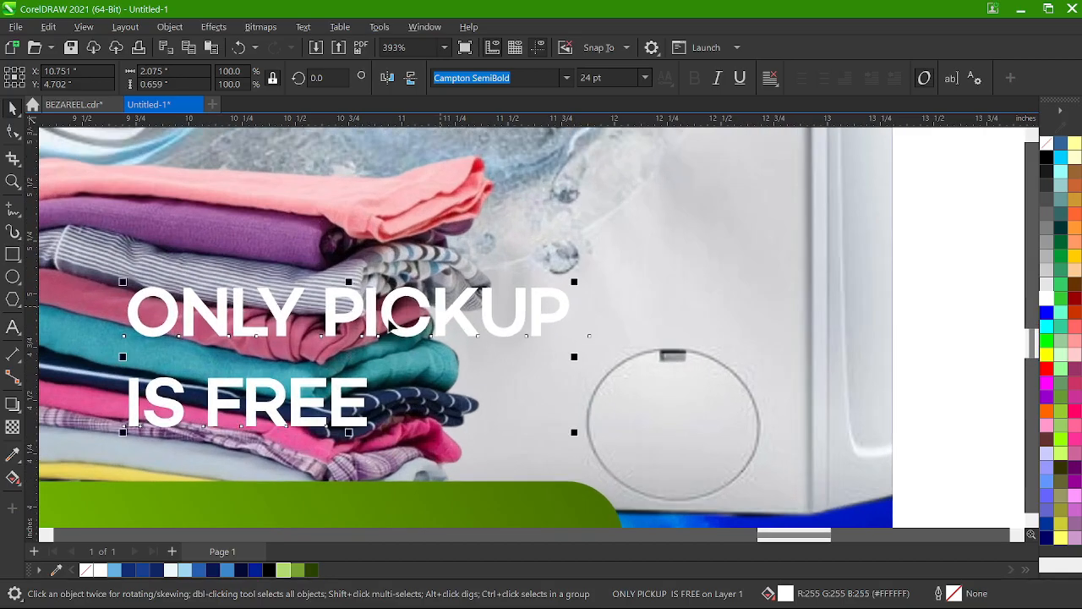
# - Reduce both the line spacing and the letter spacing of the two-line pickup text
pyautogui.press('F10')
pyautogui.moveTo(118, 432); pyautogui.dragTo(121, 403)
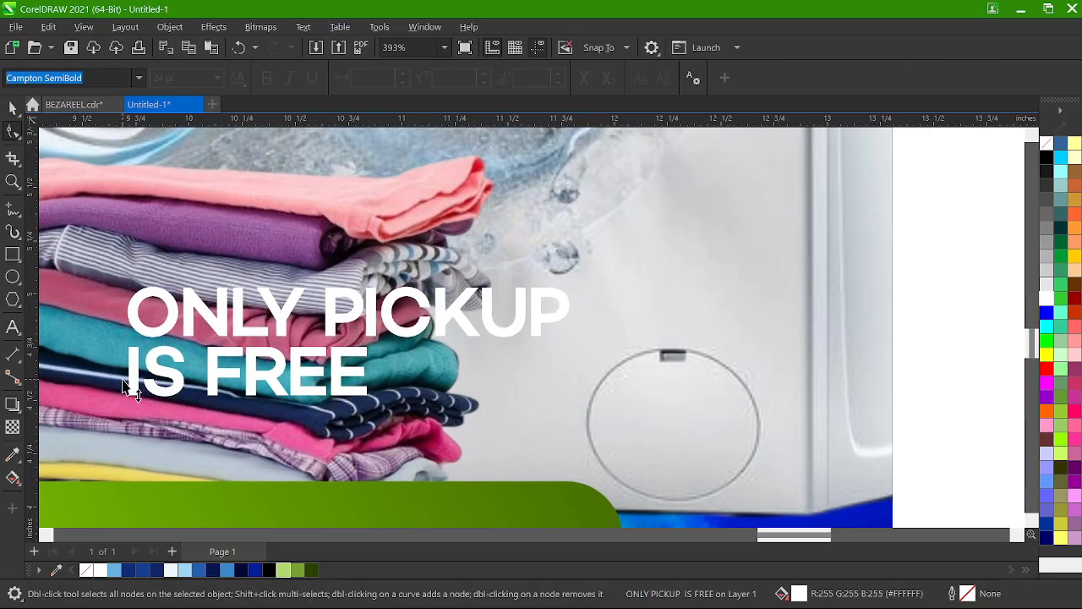
pyautogui.moveTo(574, 402); pyautogui.dragTo(541, 401)
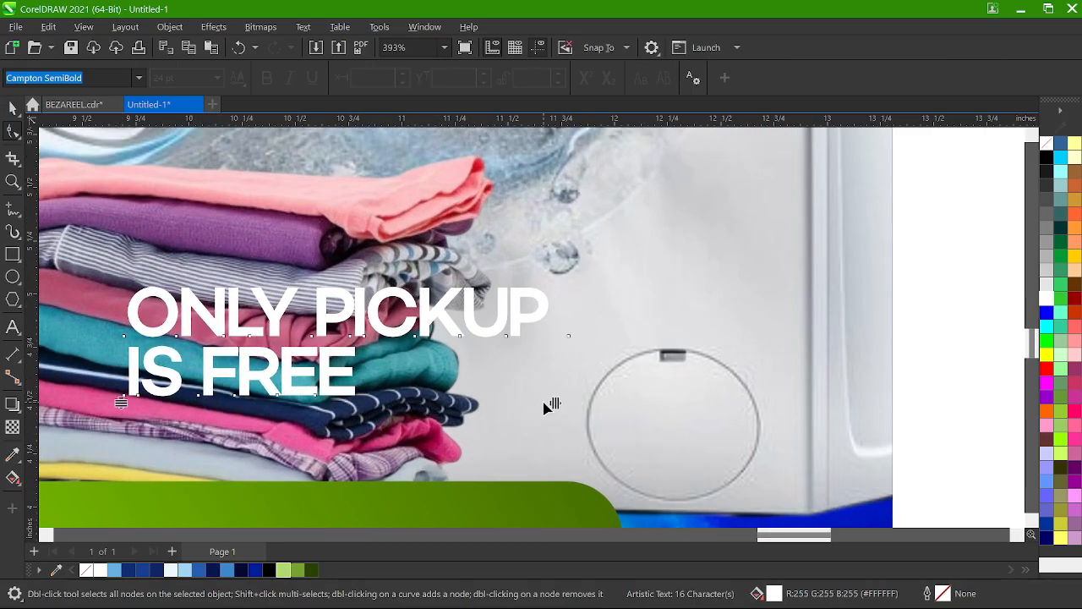
pyautogui.press('space')
# - Add a line break after "ONLY" so that the pickup text runs over three lines
pyautogui.press('F8')
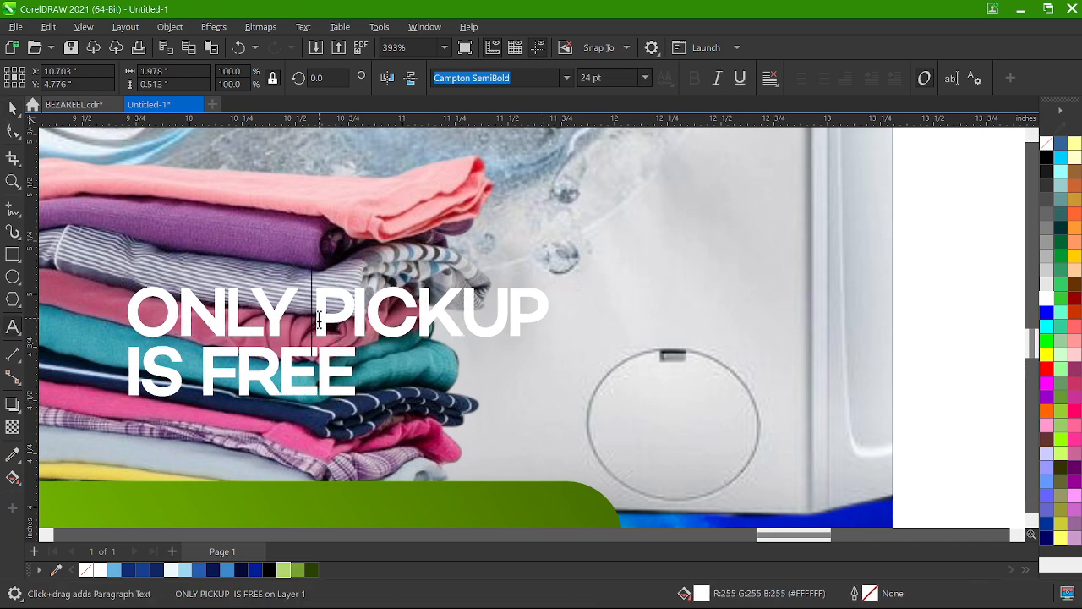
pyautogui.click(320, 320)
pyautogui.press('Return')
pyautogui.hotkey('ctrl', 'space')
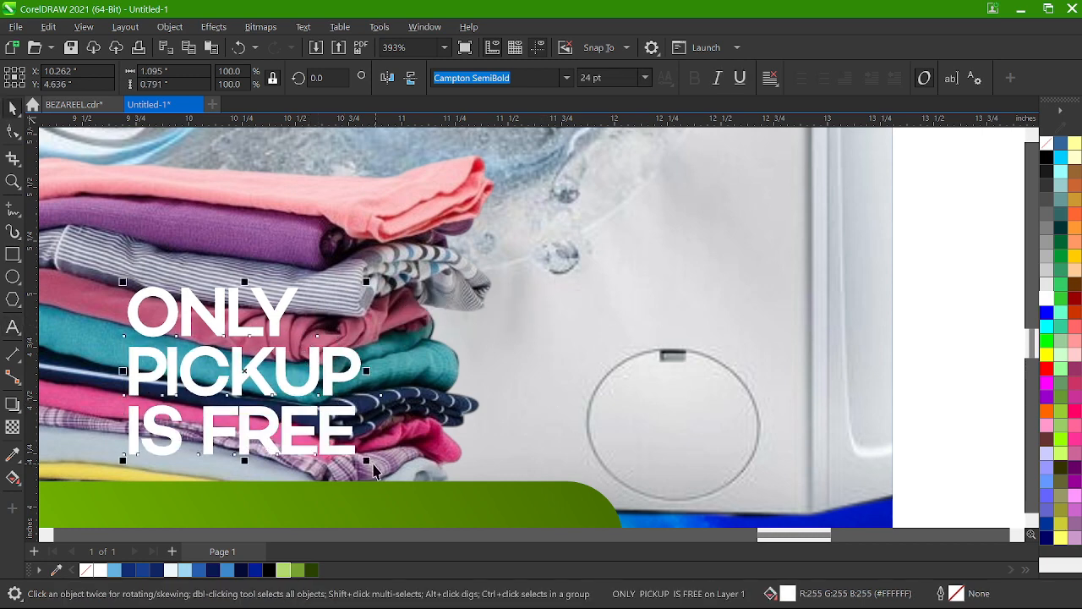
# - Shrink the three-line pickup text to 15.81 pt and place it beside the folded clothes on the washing machine front
pyautogui.moveTo(367, 462); pyautogui.dragTo(637, 309)
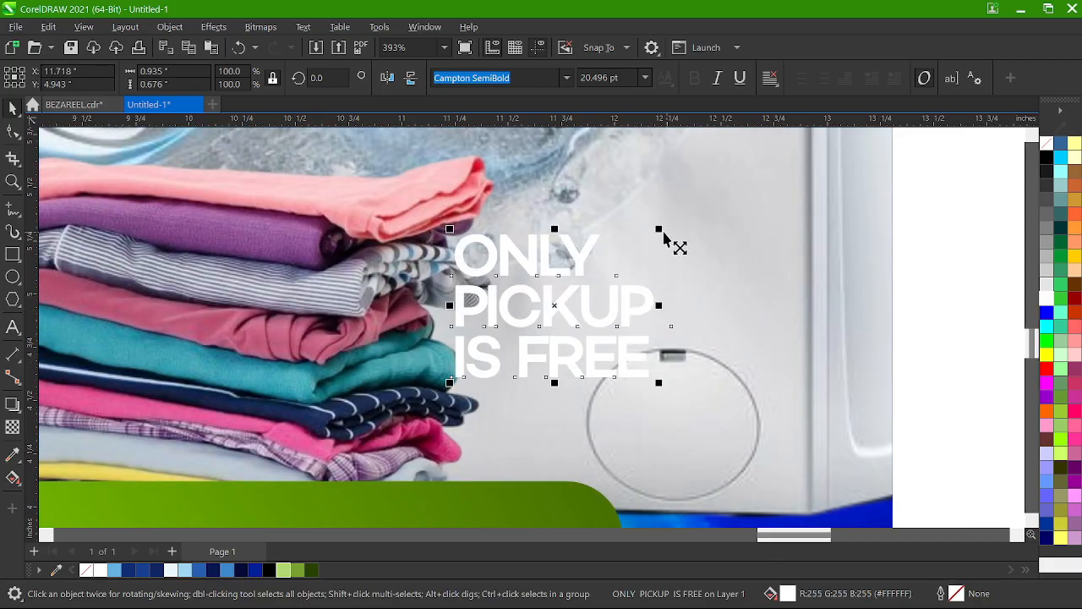
pyautogui.moveTo(664, 240); pyautogui.dragTo(659, 248)
pyautogui.moveTo(606, 312); pyautogui.dragTo(613, 348)
pyautogui.scroll(1, 273, 284)
pyautogui.scroll(-2, 296, 285)
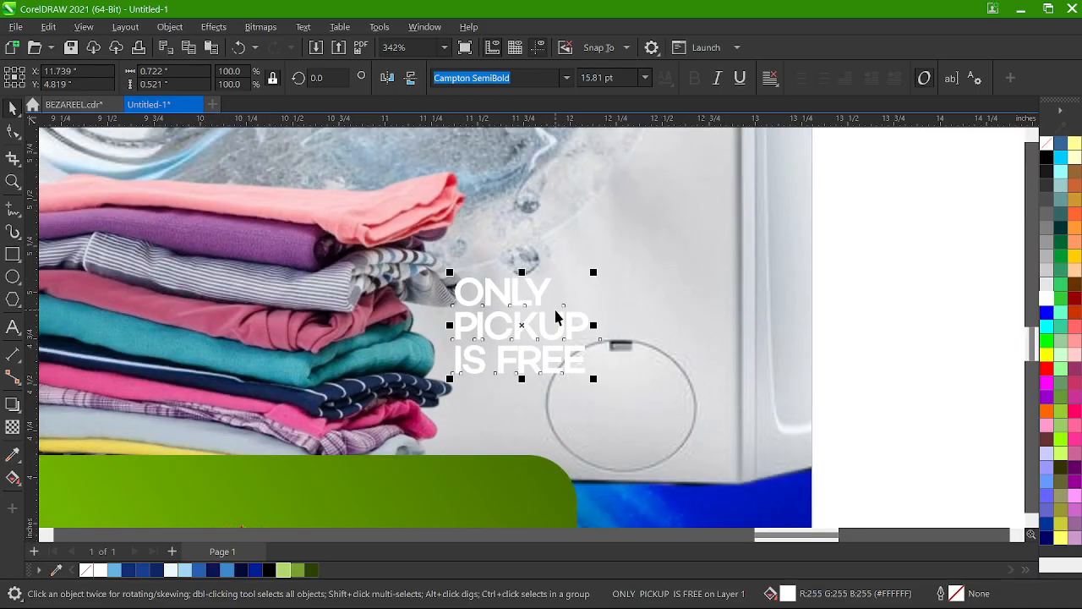
# - Draw a rectangle about 1.26 by 0.73 in around the pickup text and round its corners to about 0.094 in
pyautogui.press('F10')
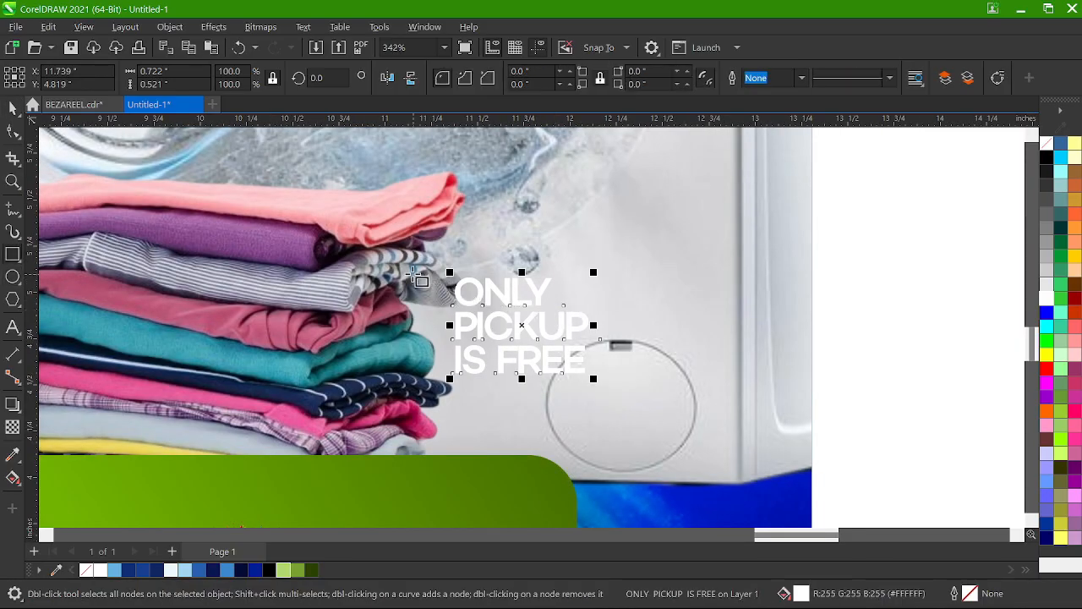
pyautogui.moveTo(374, 266); pyautogui.dragTo(609, 401)
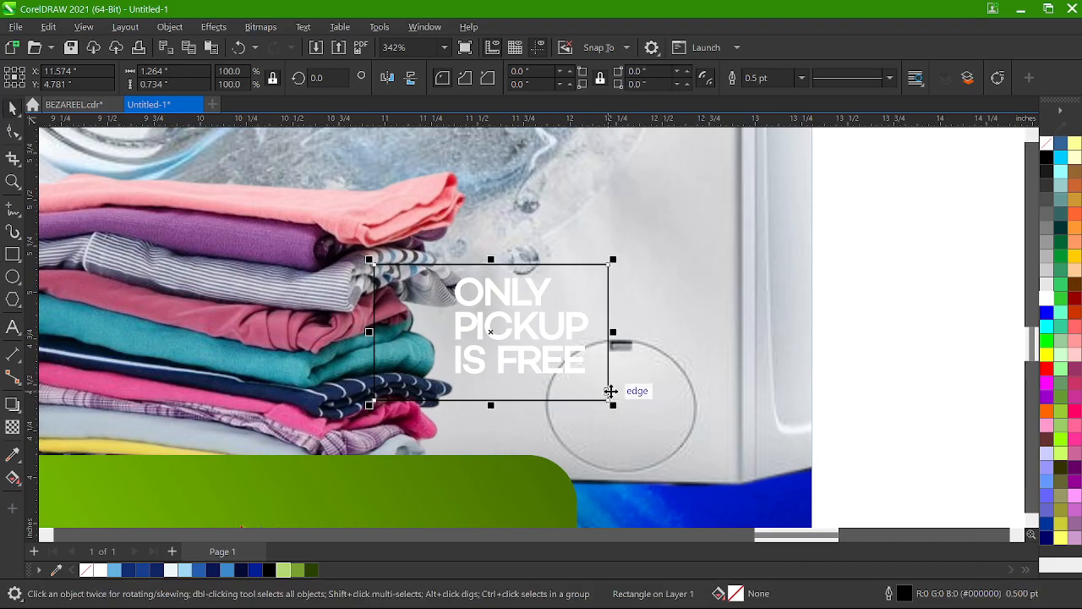
pyautogui.moveTo(608, 267); pyautogui.dragTo(621, 289)
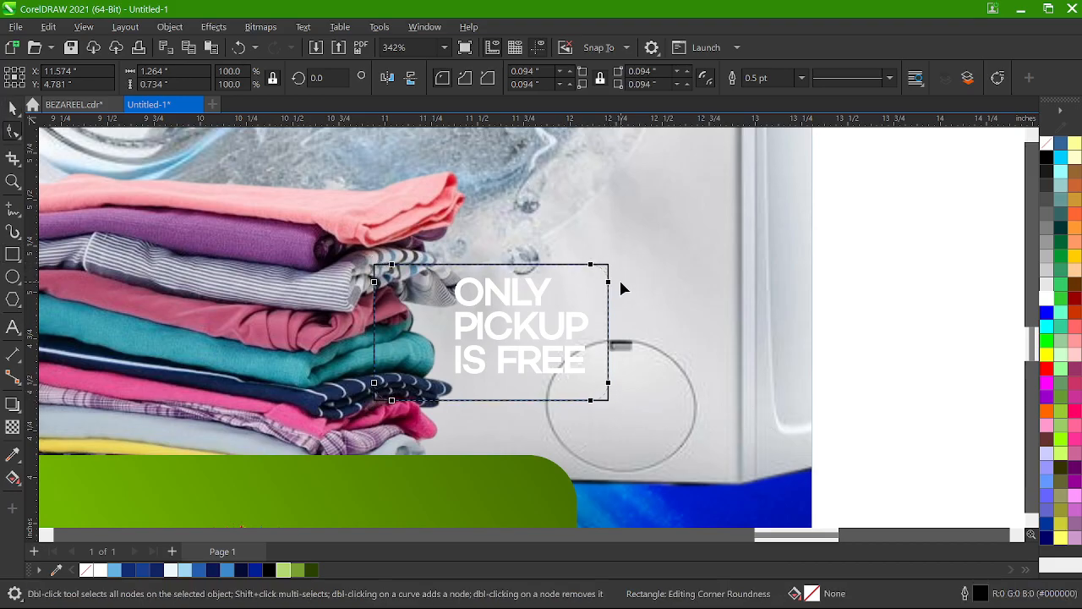
pyautogui.press('space')
# - Center the pickup text vertically within the rounded rectangle
pyautogui.click(566, 324)
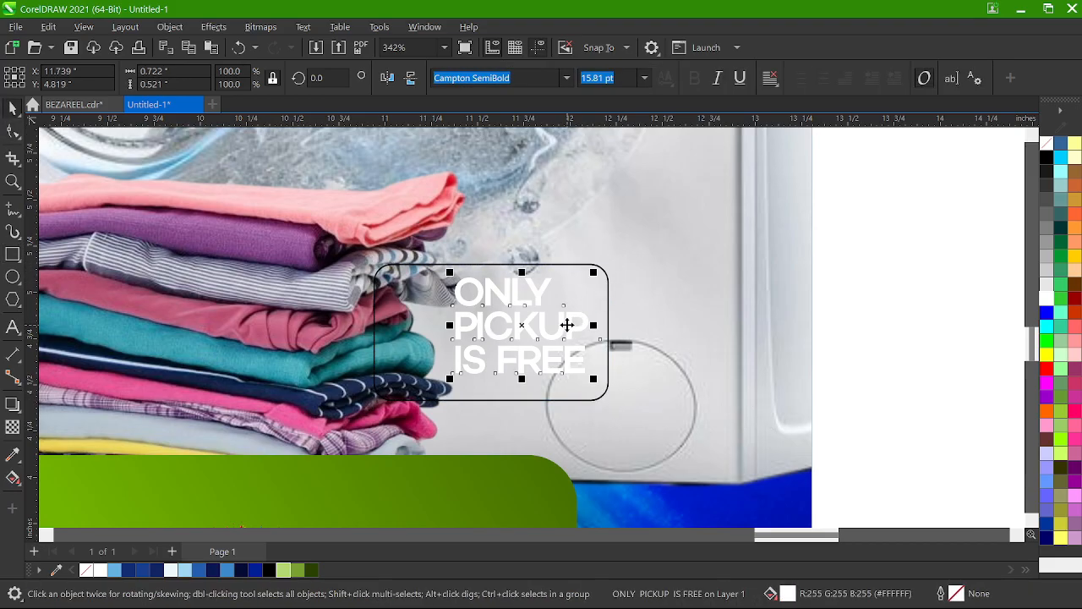
pyautogui.keyDown('shift'); pyautogui.click(579, 283); pyautogui.keyUp('shift')
pyautogui.click(841, 303)
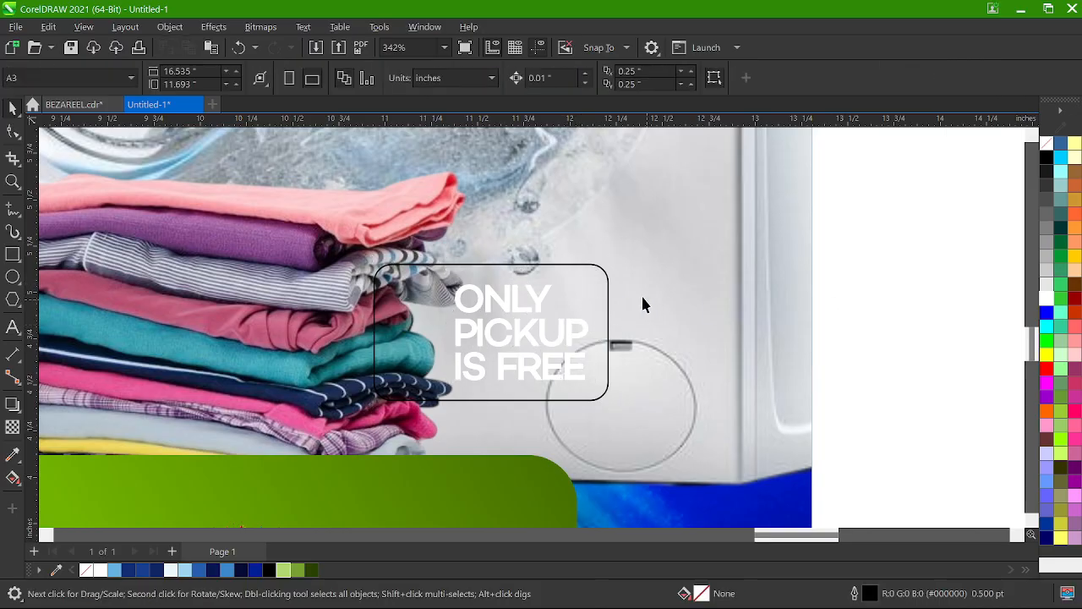
# - Fill the rounded rectangle with red and set its outline to None
pyautogui.click(598, 288)
pyautogui.click(1047, 369)
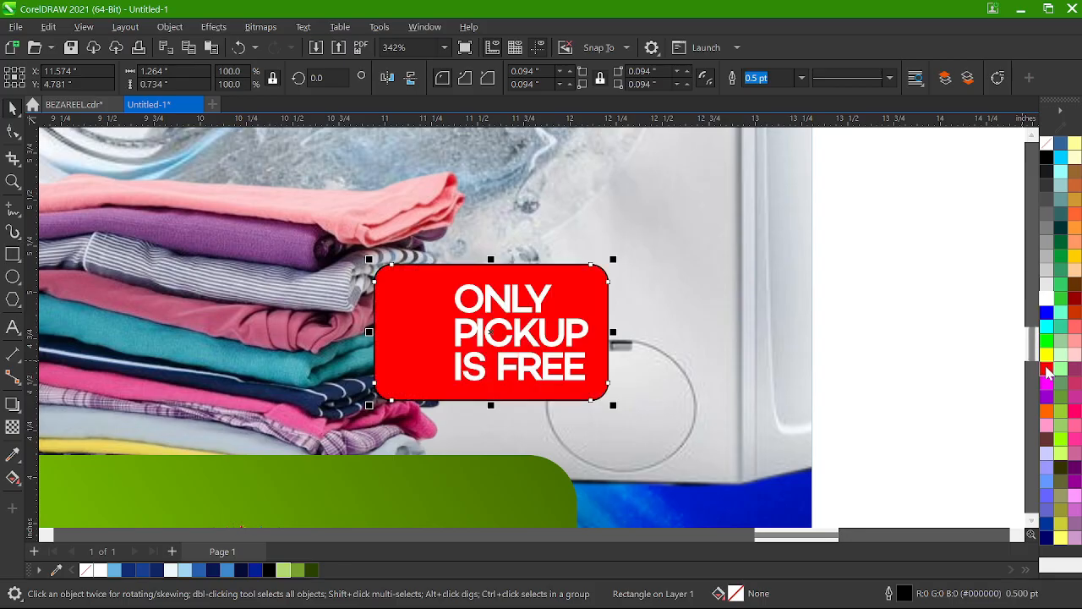
pyautogui.click(802, 77)
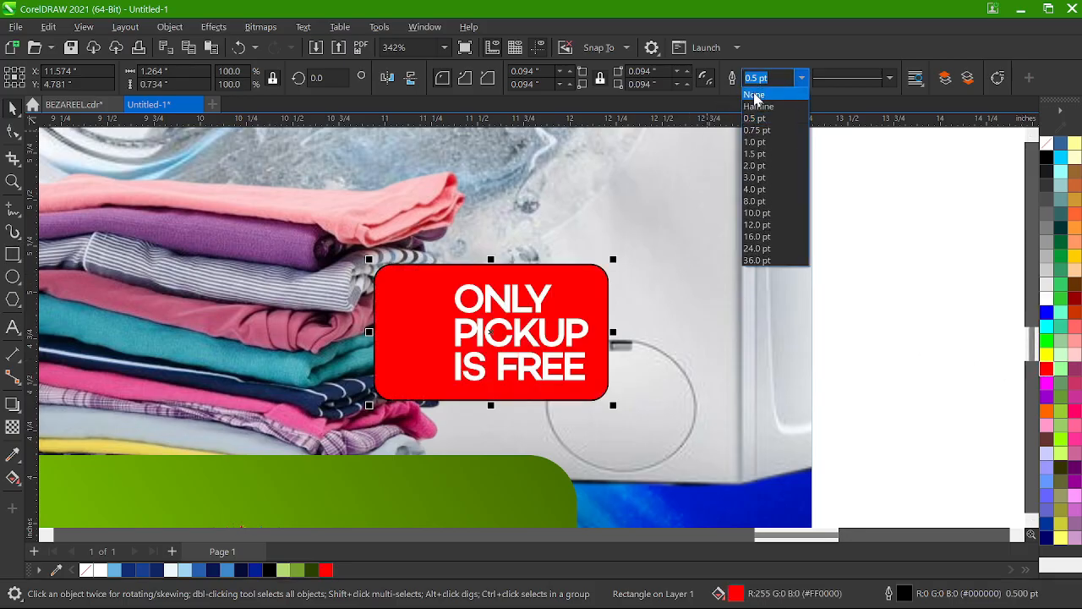
pyautogui.click(754, 89)
# - PowerClip the red rectangle inside the flyer background and send it back behind the folded clothes
pyautogui.rightClick(409, 319)
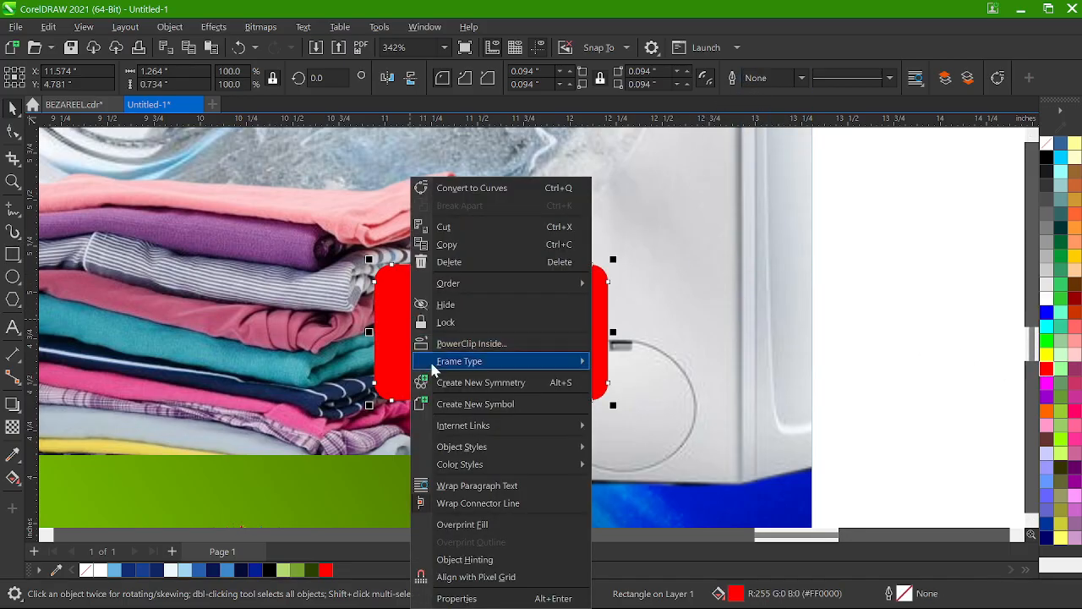
pyautogui.click(471, 340)
pyautogui.click(717, 225)
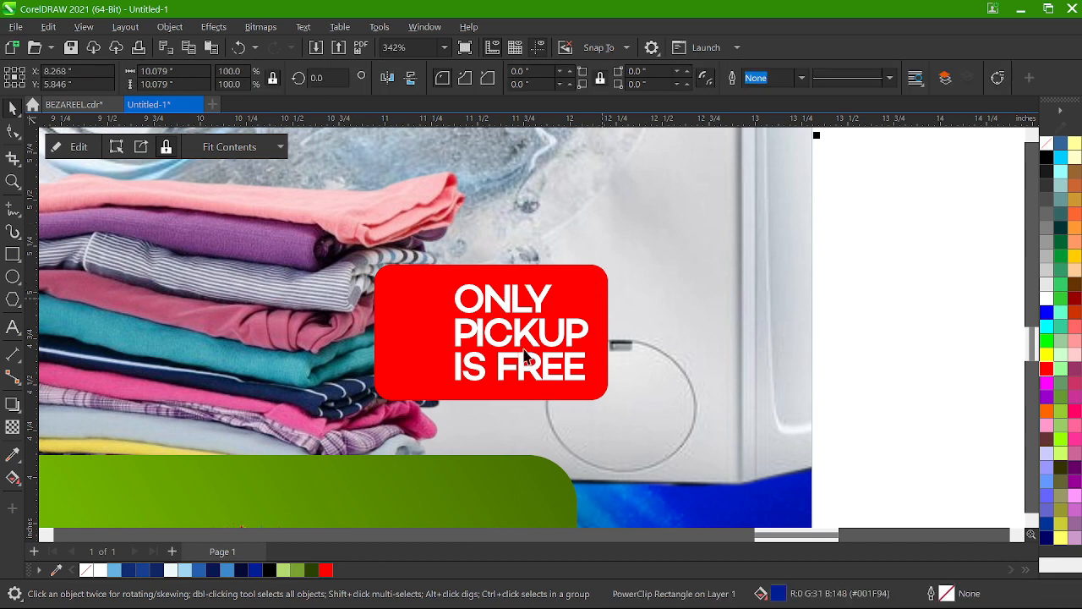
pyautogui.keyDown('ctrl'); pyautogui.click(587, 286); pyautogui.keyUp('ctrl')
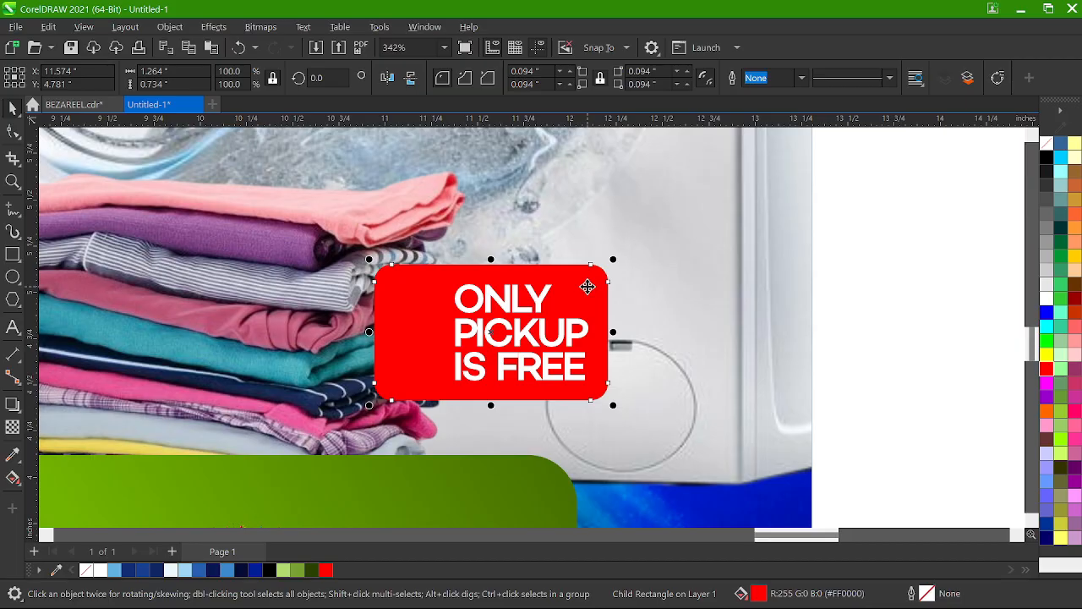
pyautogui.hotkey('ctrl', 'pagedown')
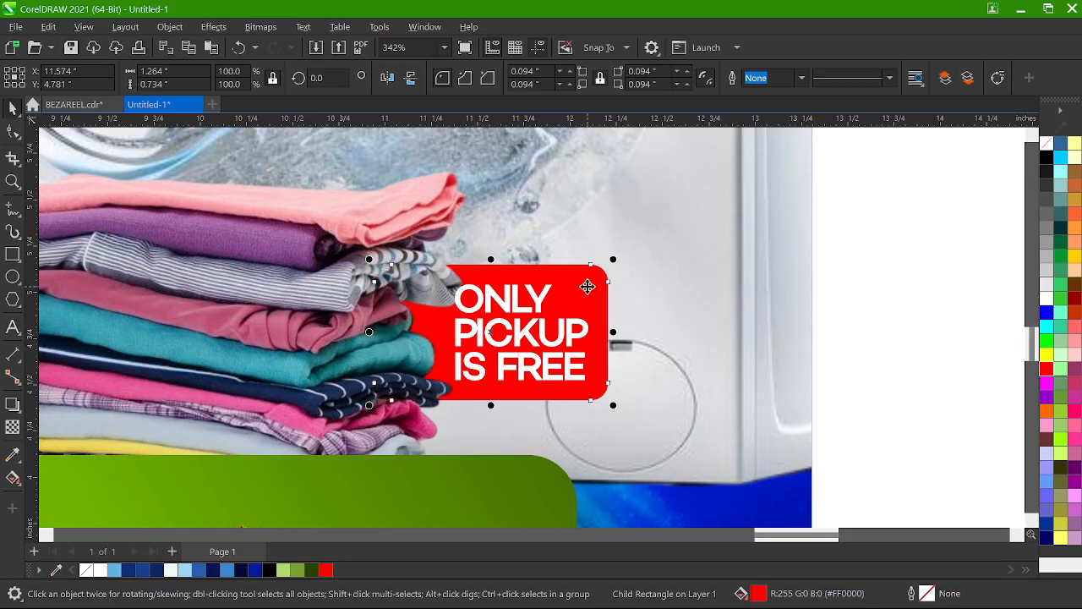
# - Shrink the pickup text to 12.834 pt and shift it slightly to the right within the red label
pyautogui.scroll(2, 587, 288)
pyautogui.click(566, 352)
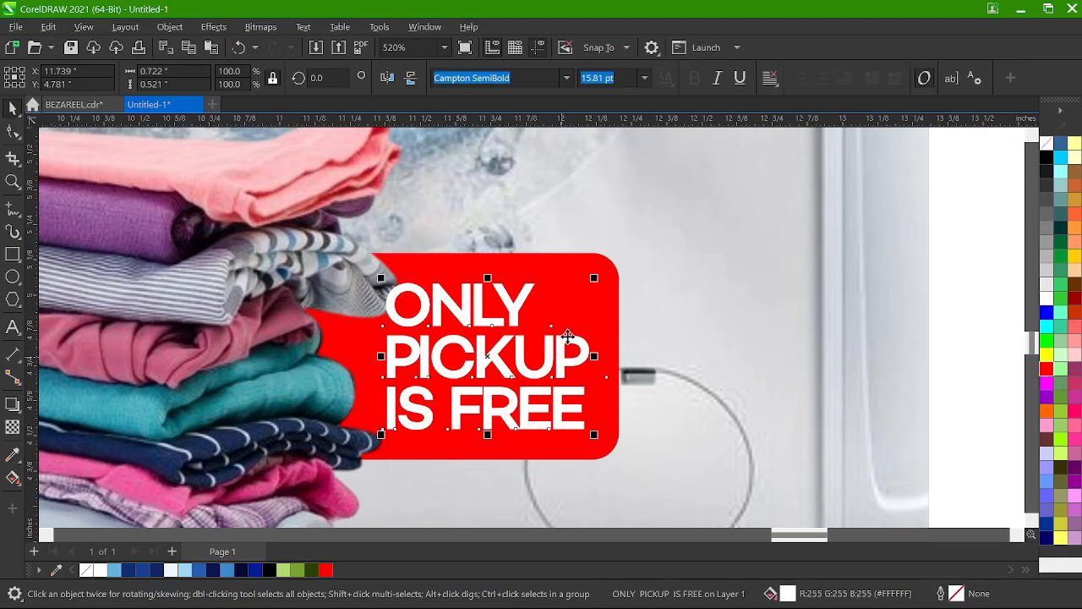
pyautogui.scroll(1, 585, 300)
pyautogui.moveTo(595, 275); pyautogui.dragTo(601, 290)
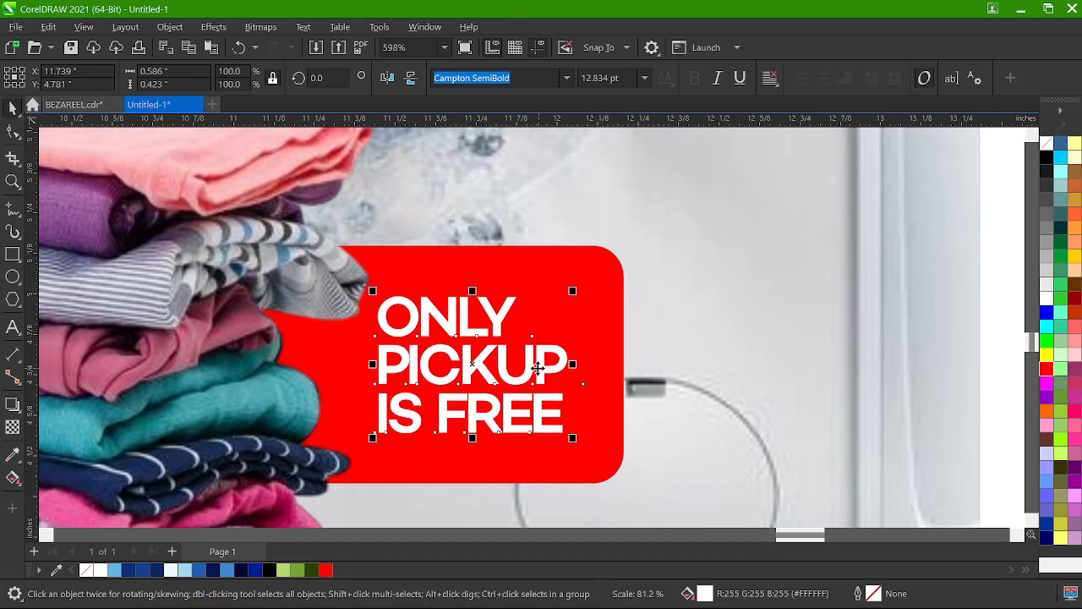
pyautogui.moveTo(537, 367); pyautogui.dragTo(545, 368)
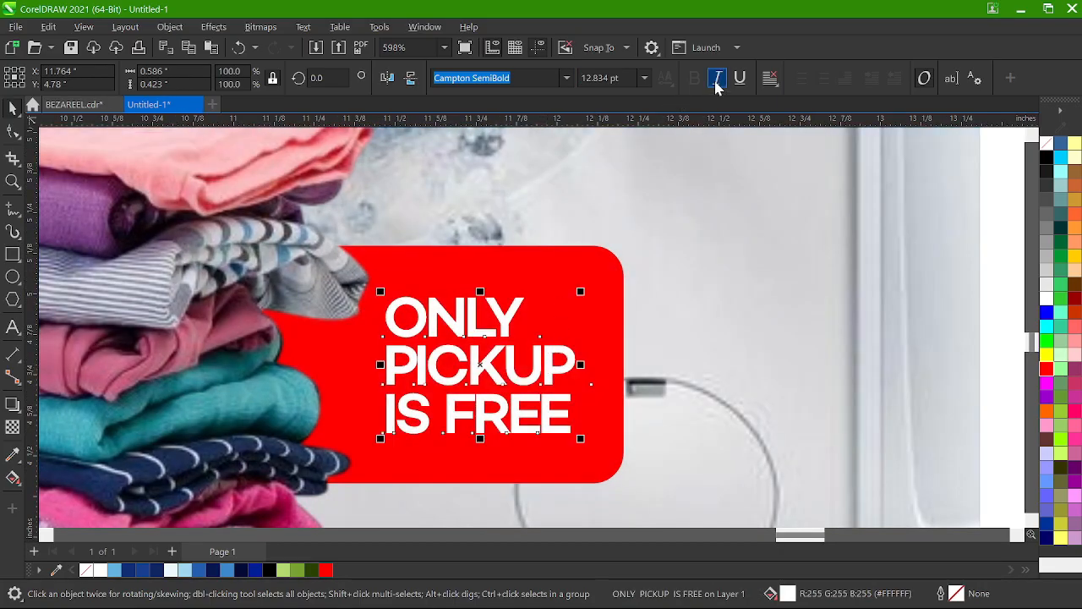
# - Enlarge the SPECIAL FEATURES label and its green panel with contents proportionally from the centre to 7.922 in wide
pyautogui.scroll(-7, 484, 398)
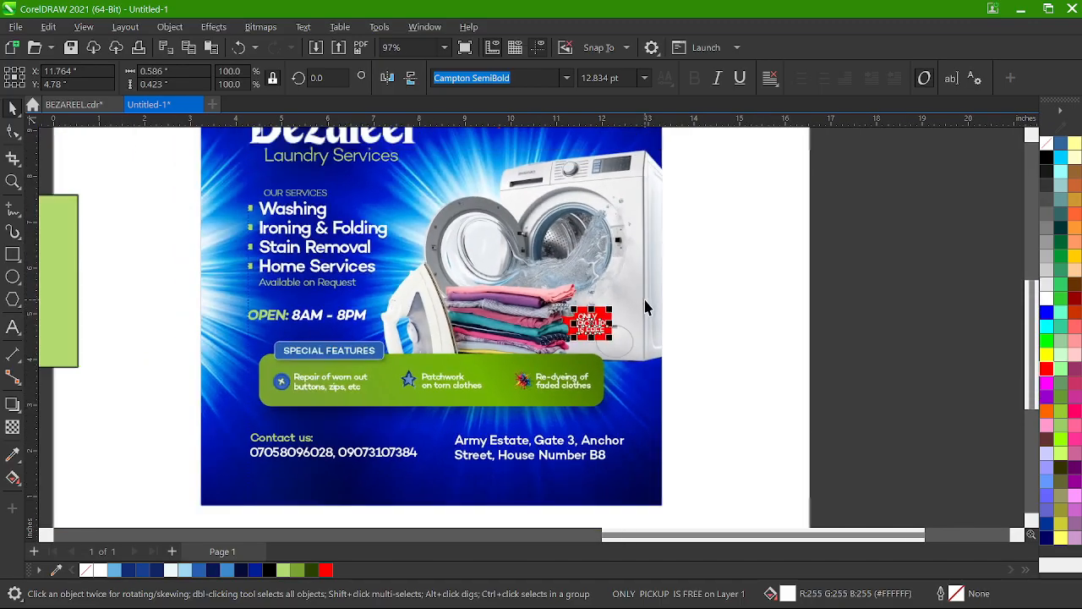
pyautogui.press('Escape')
pyautogui.scroll(-4, 605, 348)
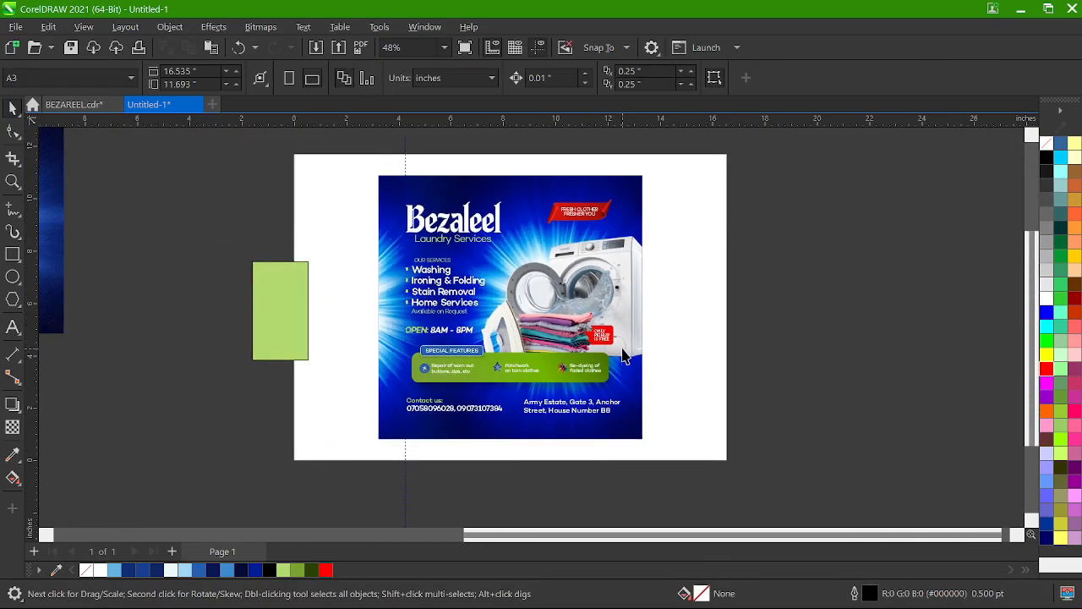
pyautogui.scroll(2, 615, 311)
pyautogui.scroll(-1, 615, 306)
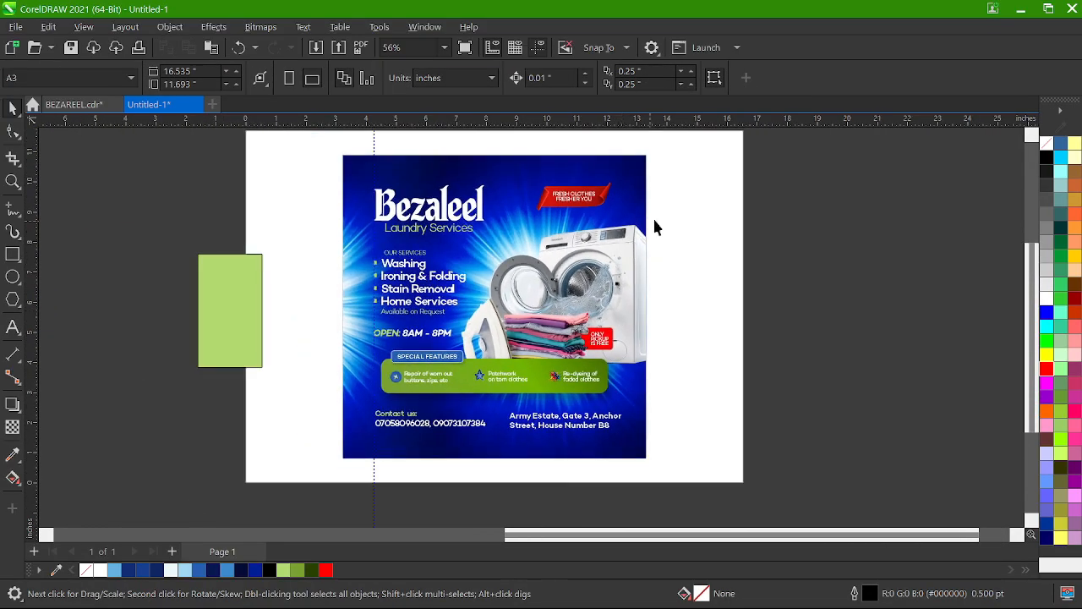
pyautogui.scroll(1, 659, 221)
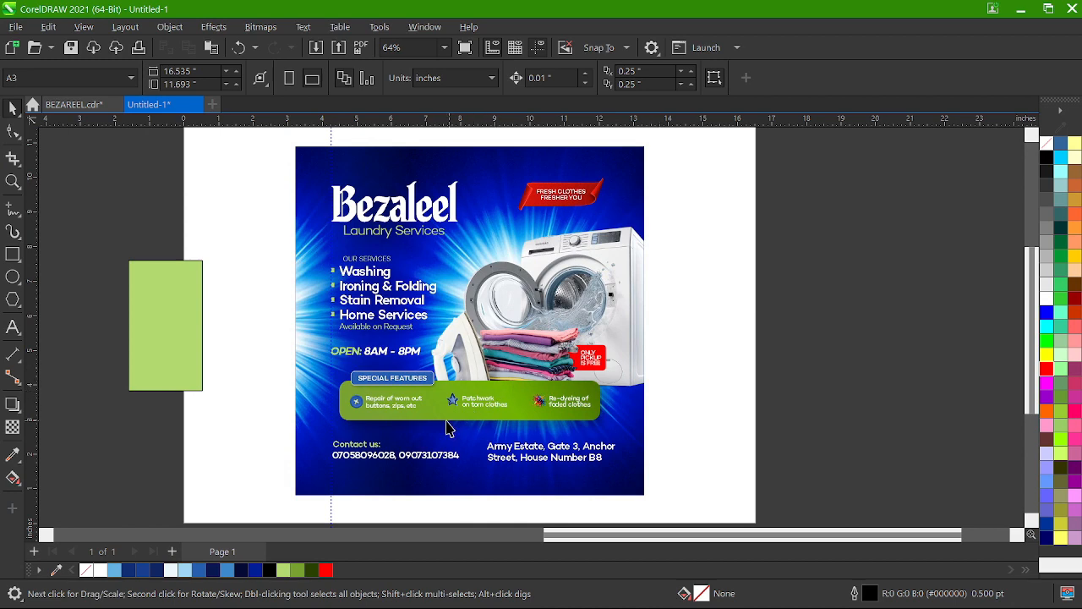
pyautogui.scroll(2, 442, 428)
pyautogui.moveTo(200, 335); pyautogui.dragTo(766, 443)
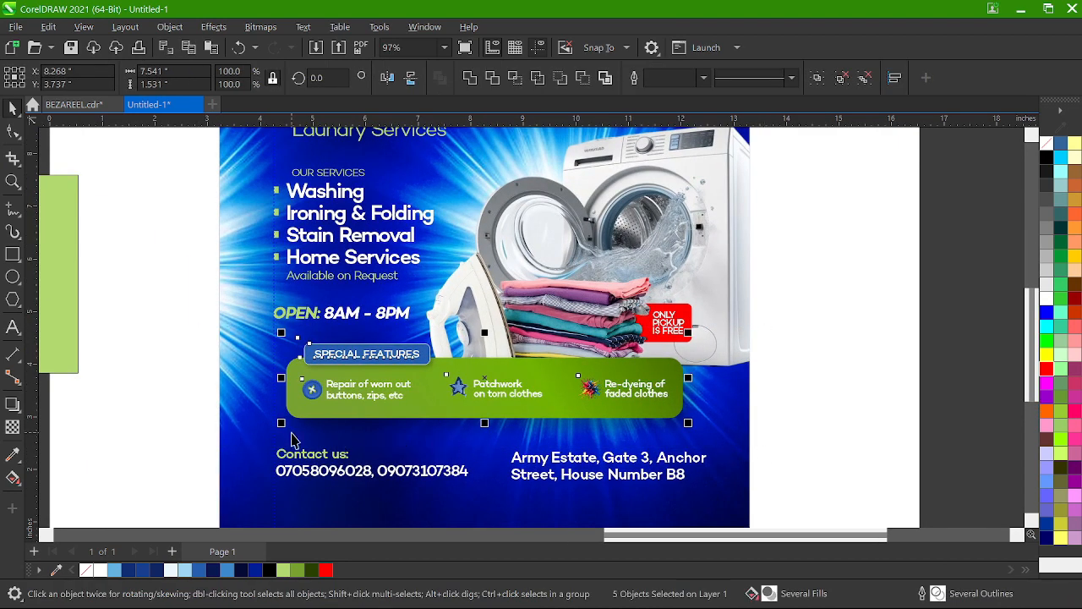
pyautogui.moveTo(283, 428)
pyautogui.mouseDown()
pyautogui.moveTo(270, 433)
pyautogui.moveTo(273, 423)
pyautogui.mouseUp()
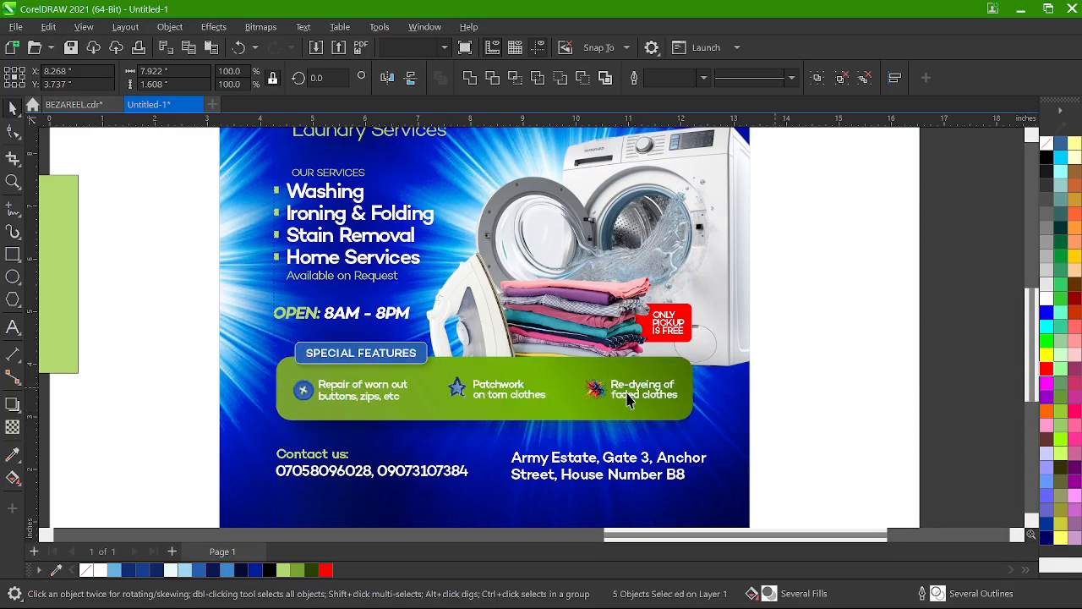
# - Add Gaussian noise at level 50 and density 50, in intensity color mode, to the green features panel
pyautogui.click(536, 372)
pyautogui.scroll(3, 536, 372)
pyautogui.scroll(1, 539, 362)
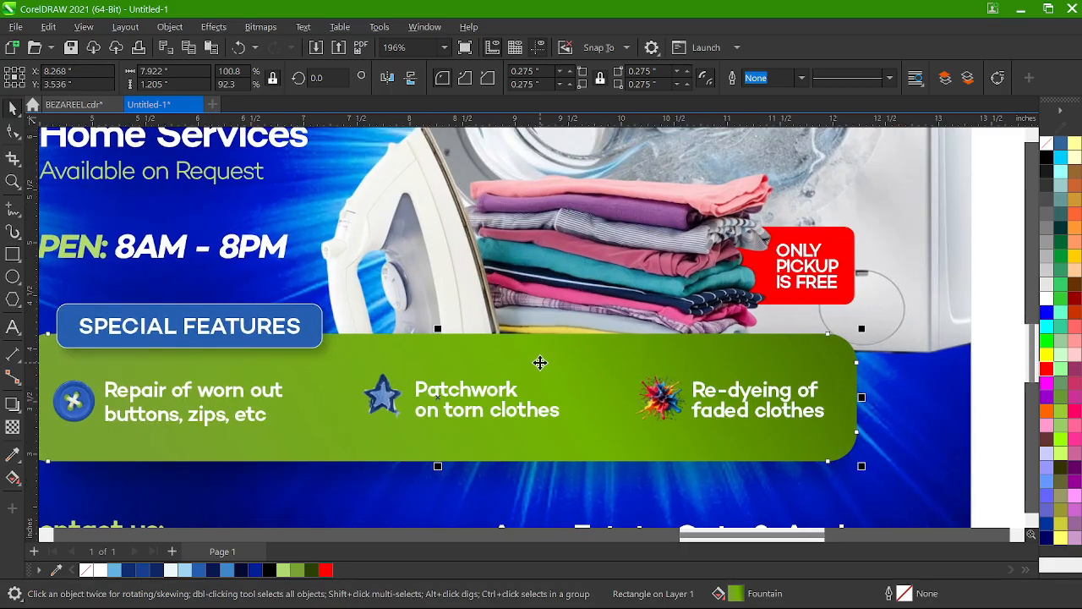
pyautogui.click(211, 26)
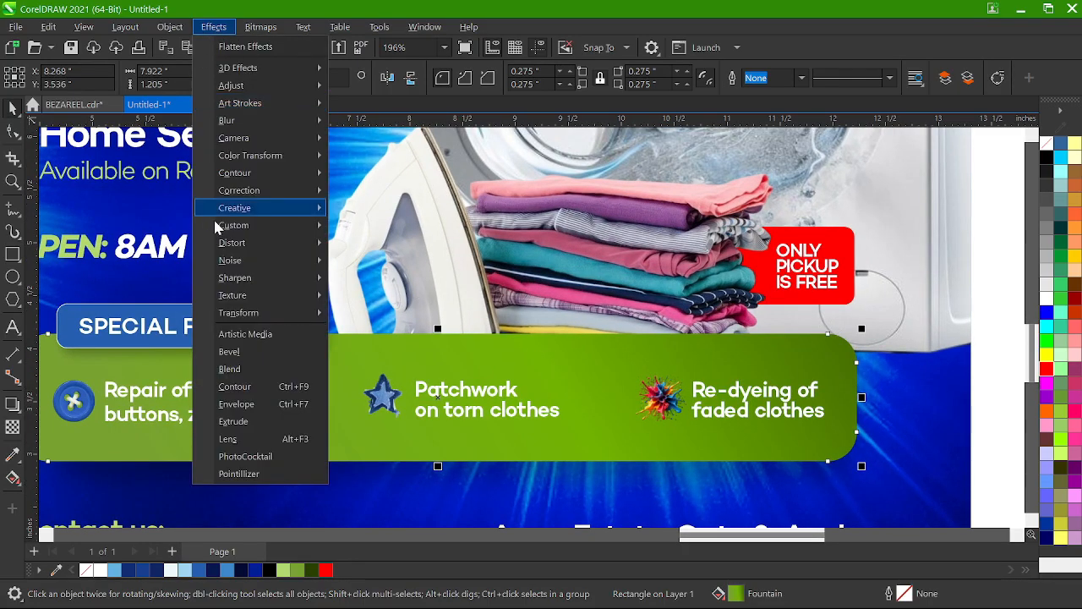
pyautogui.moveTo(296, 259)
pyautogui.click(378, 266)
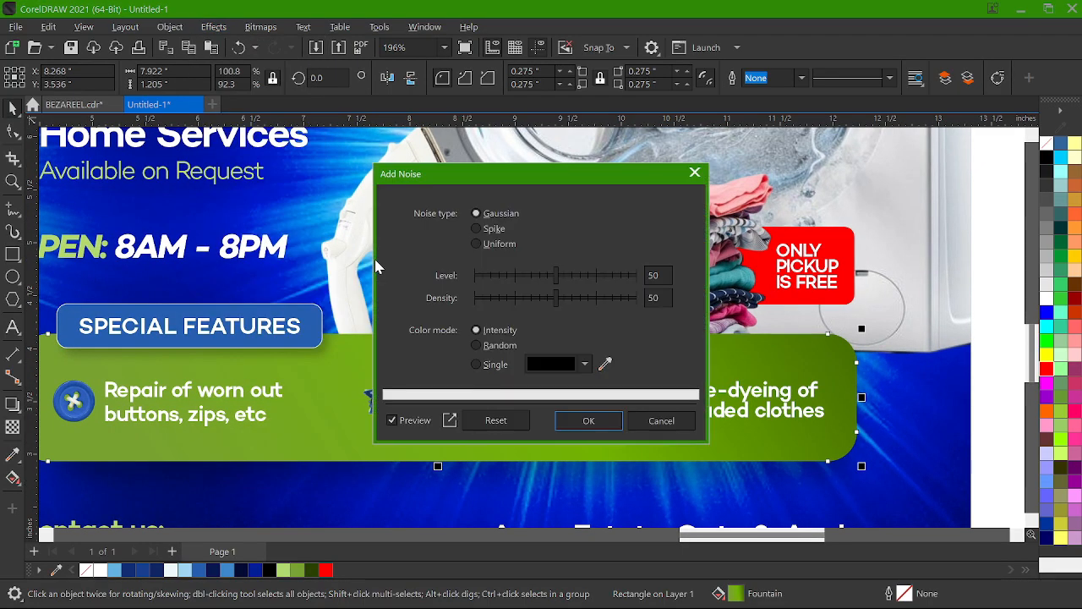
pyautogui.click(590, 420)
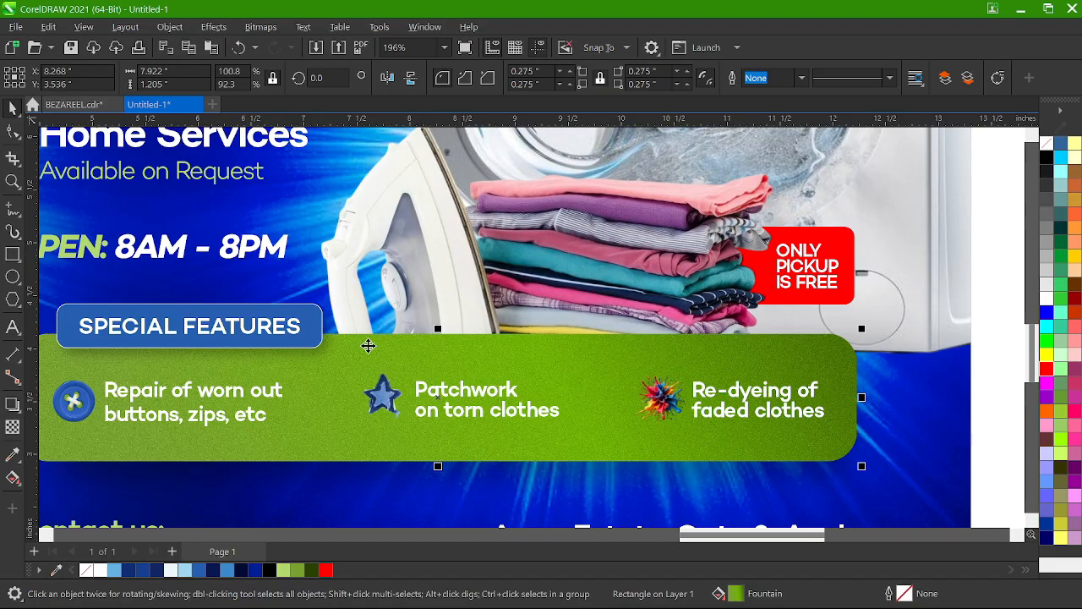
# - Add noise to the blue rectangle behind the SPECIAL FEATURES heading
pyautogui.click(313, 327)
pyautogui.click(214, 26)
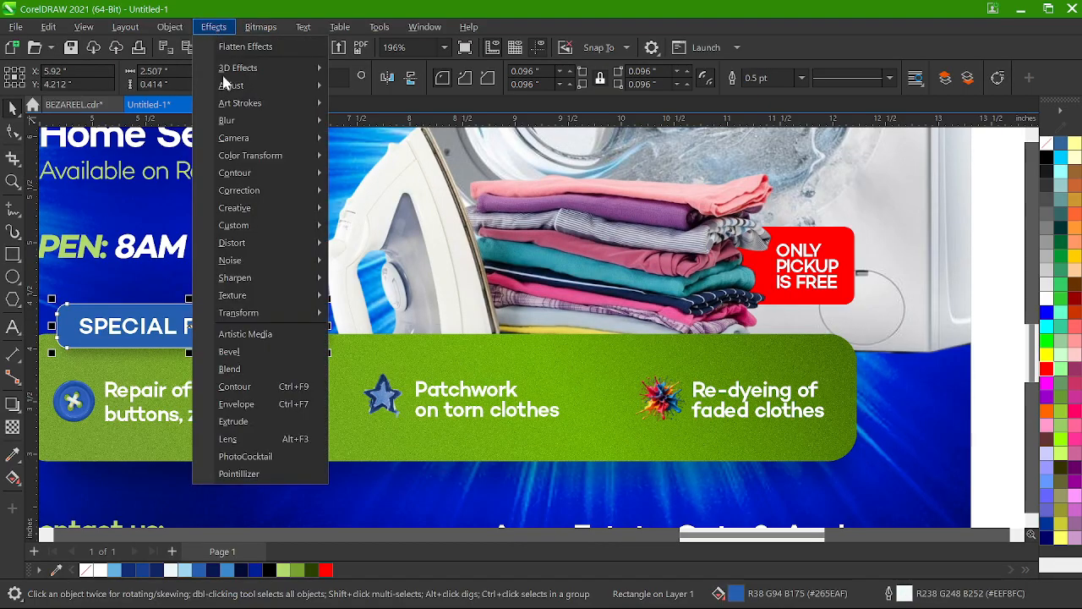
pyautogui.moveTo(306, 268)
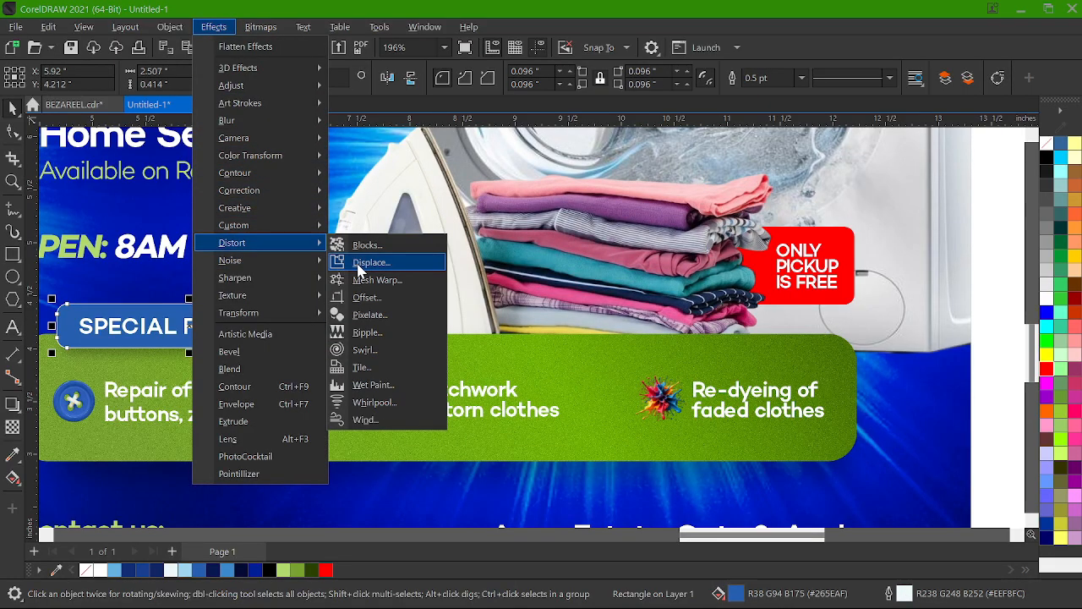
pyautogui.click(349, 263)
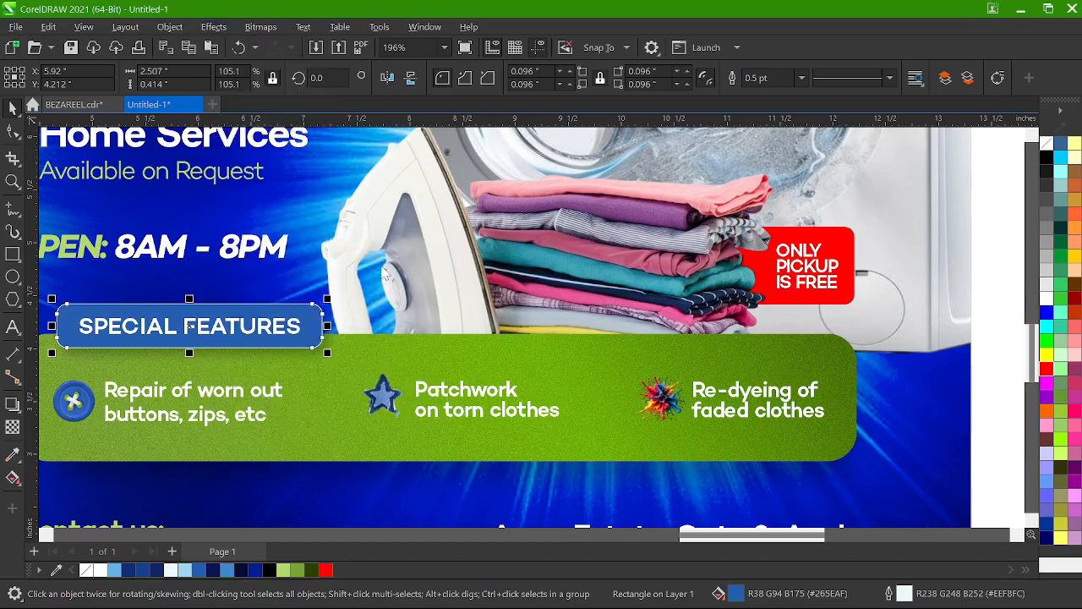
pyautogui.click(589, 423)
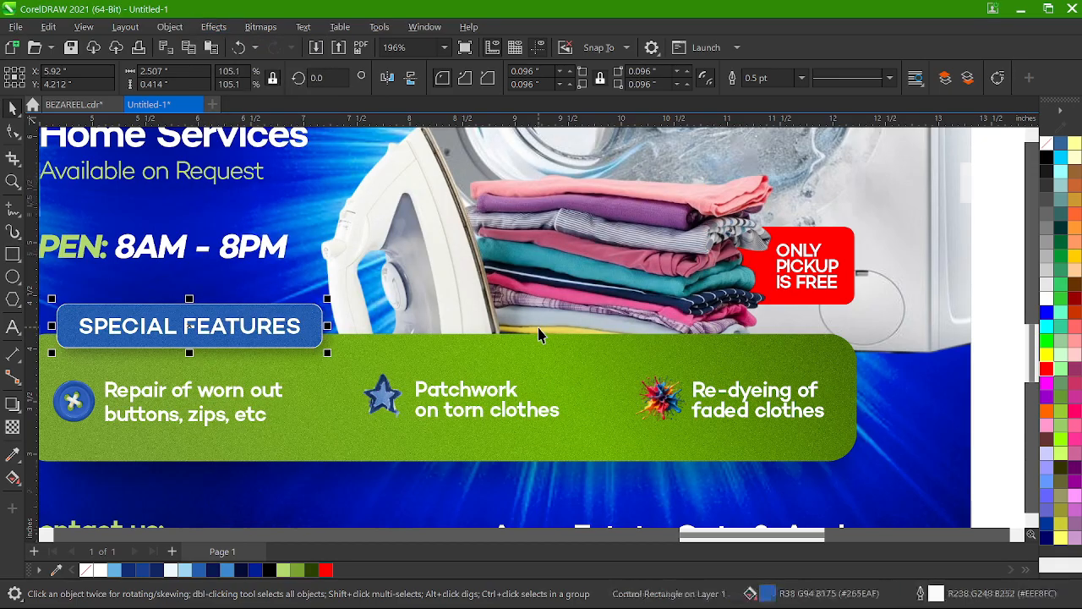
# - Nudge the red FRESH CLOTHES FRESHER YOU ribbon down to a Y position of 9.383 in
pyautogui.scroll(-6, 707, 250)
pyautogui.scroll(1, 707, 250)
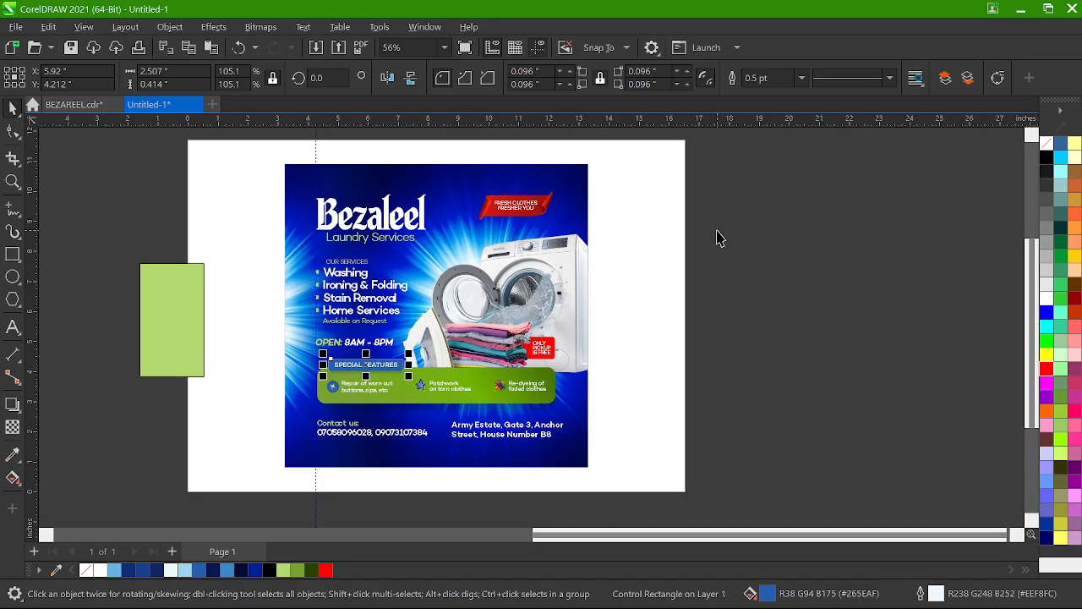
pyautogui.scroll(1, 494, 210)
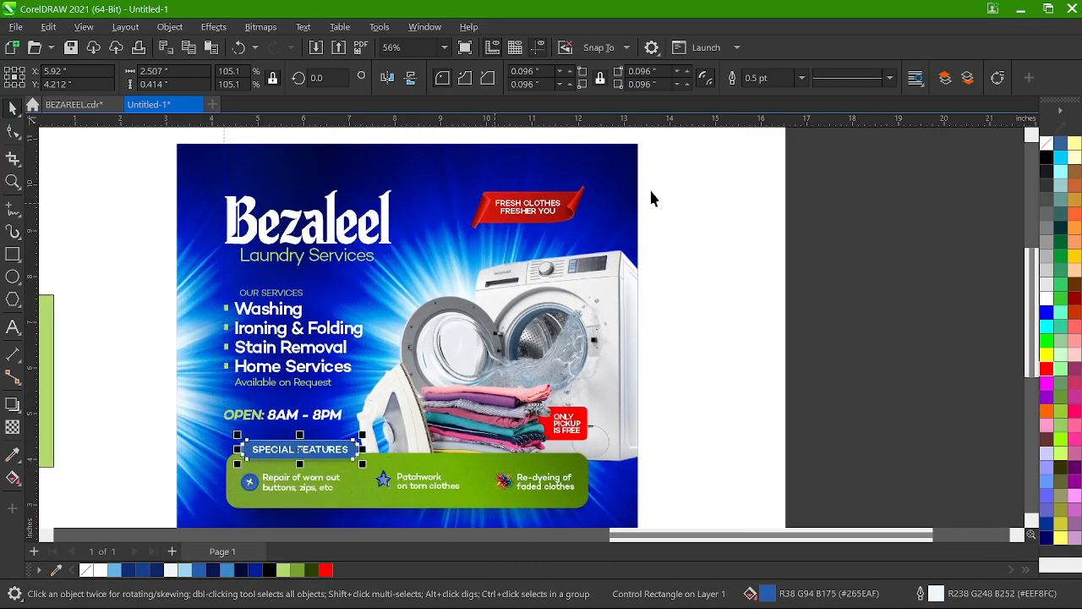
pyautogui.moveTo(687, 169); pyautogui.dragTo(425, 258)
pyautogui.press('Down')
pyautogui.press('Down')
pyautogui.press('Down')
pyautogui.press('Down')
pyautogui.press('Down')
pyautogui.press('Down')
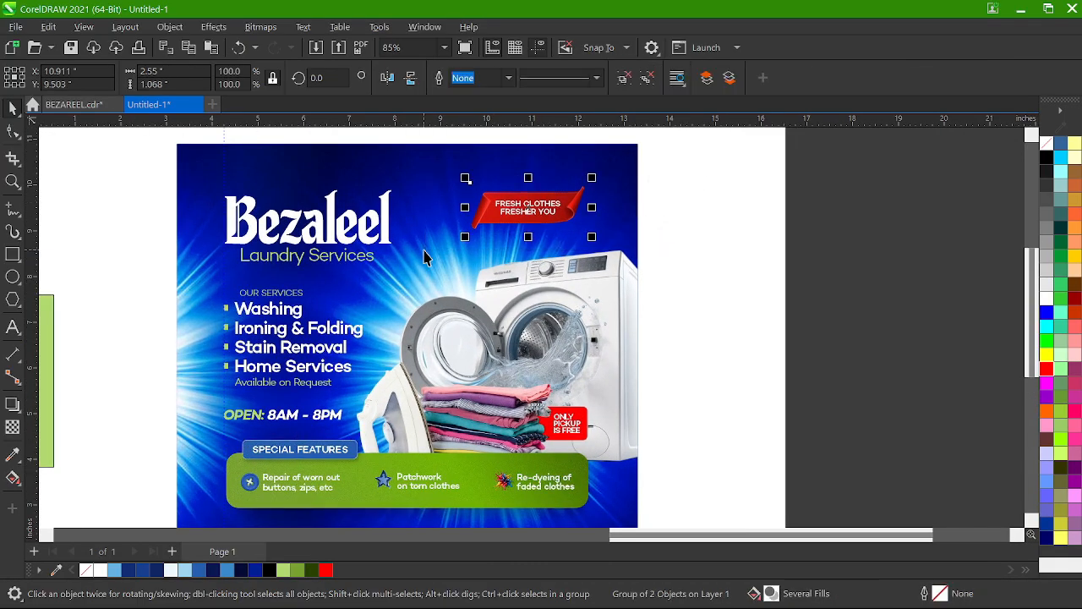
pyautogui.scroll(-1, 425, 258)
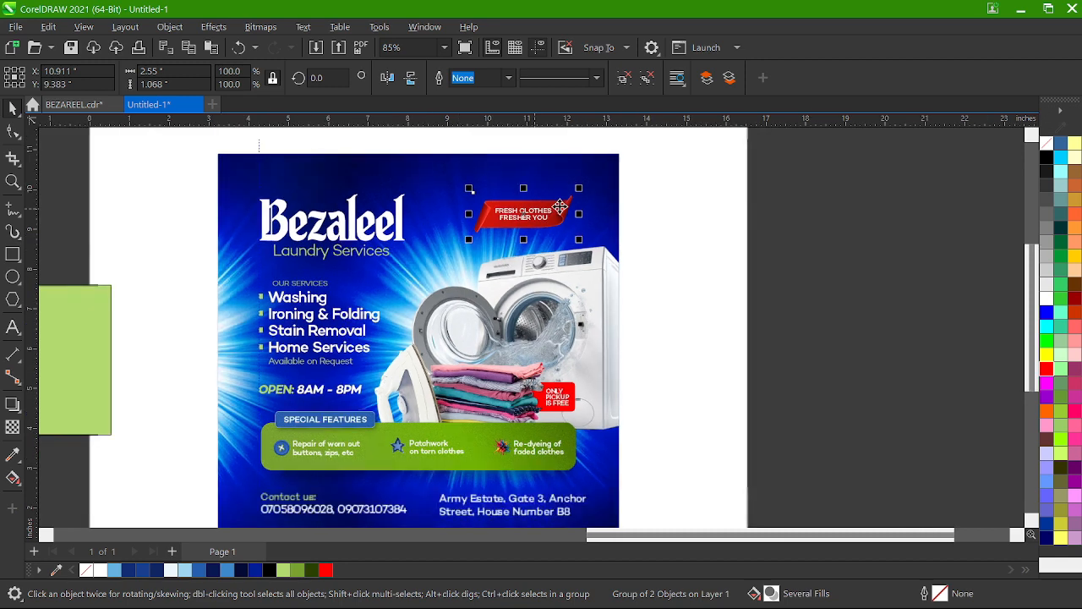
pyautogui.scroll(-1, 628, 270)
pyautogui.click(660, 278)
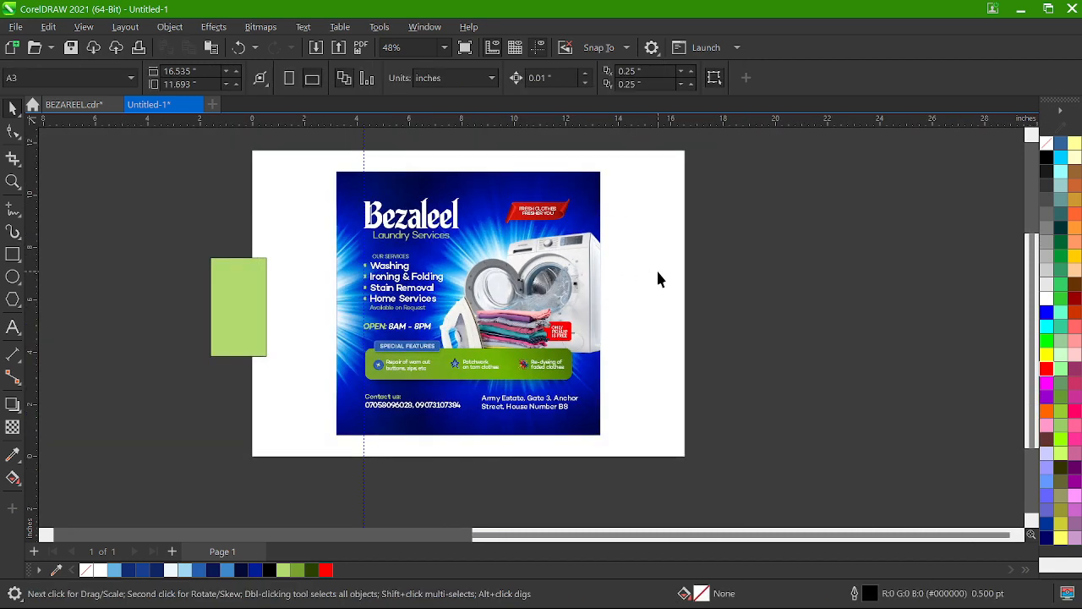
# - Copy the complete flyer to the right of the original and group the copy
pyautogui.moveTo(318, 160); pyautogui.dragTo(632, 465)
pyautogui.moveTo(496, 305); pyautogui.dragTo(834, 310)
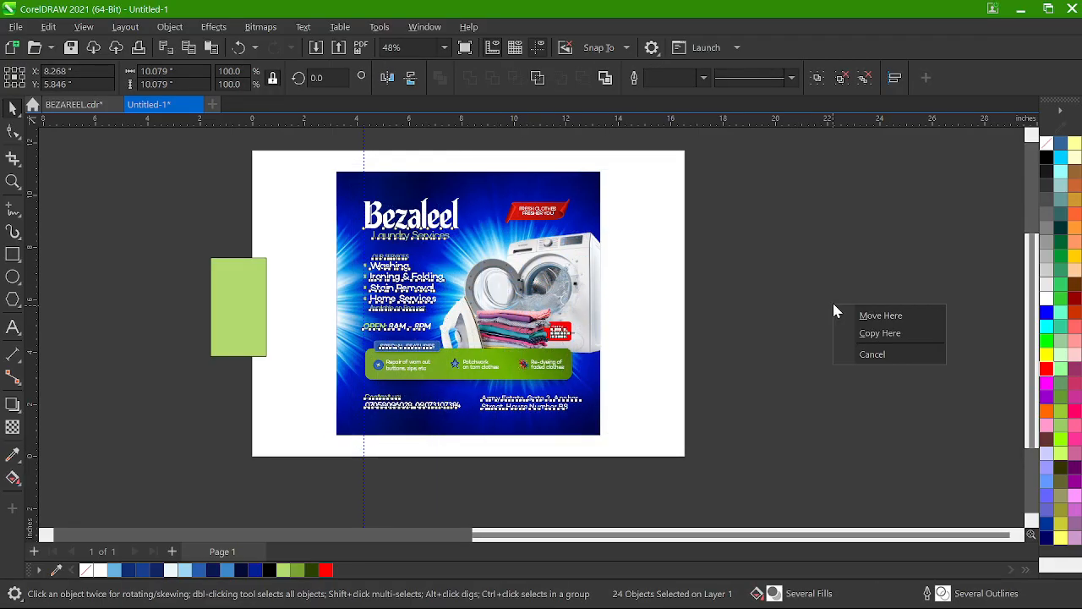
pyautogui.click(879, 332)
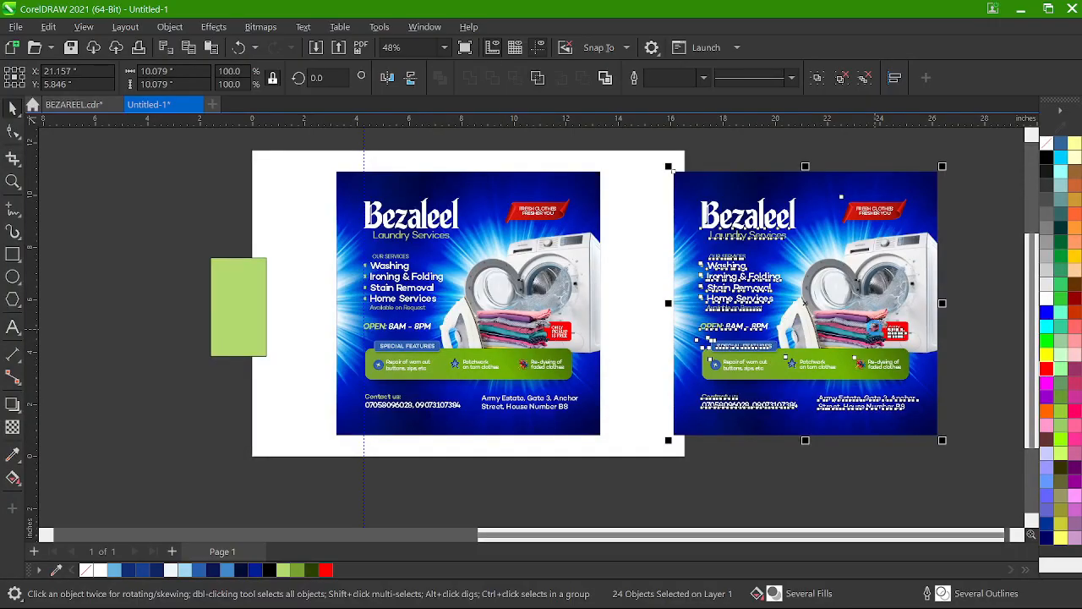
pyautogui.hotkey('ctrl', 'g')
# - Delete the light-burst images from the original flyer and fill its background square with pale blue #EEF8FC
pyautogui.click(494, 186)
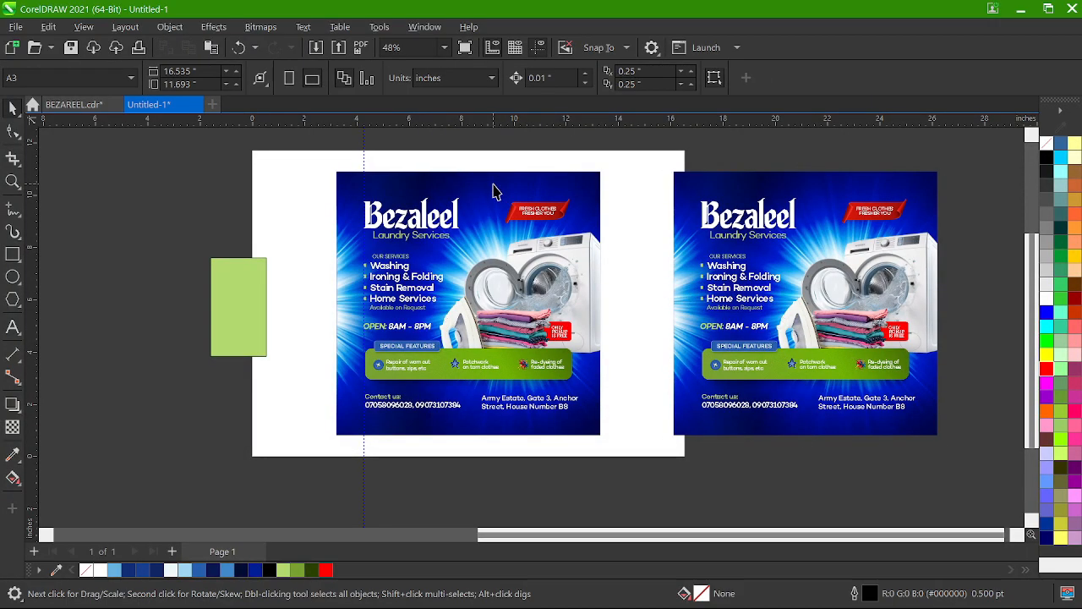
pyautogui.press('Escape')
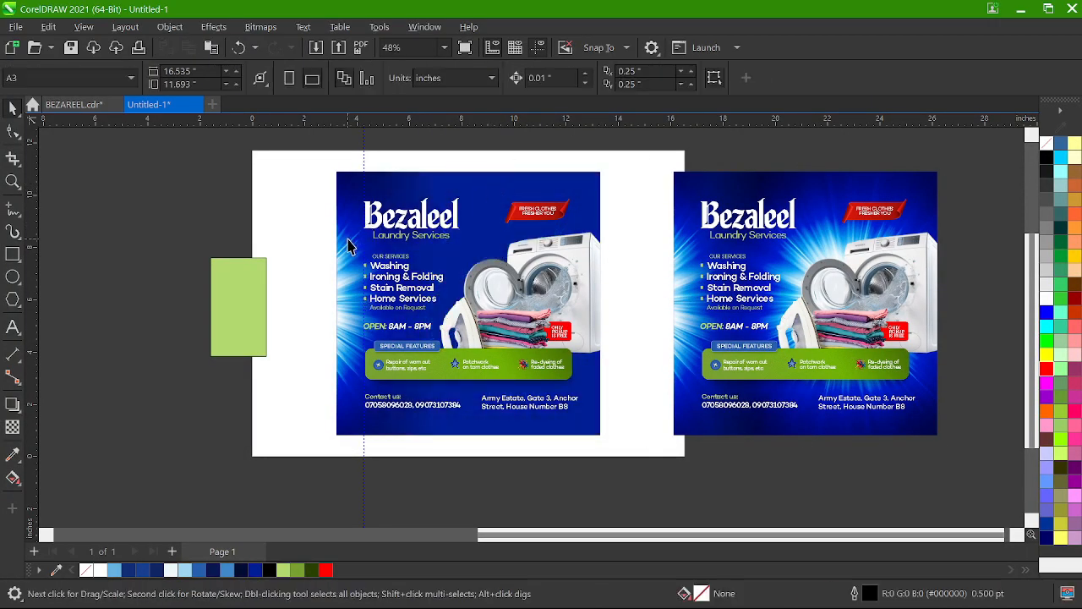
pyautogui.click(349, 245)
pyautogui.press('Delete')
pyautogui.click(367, 211)
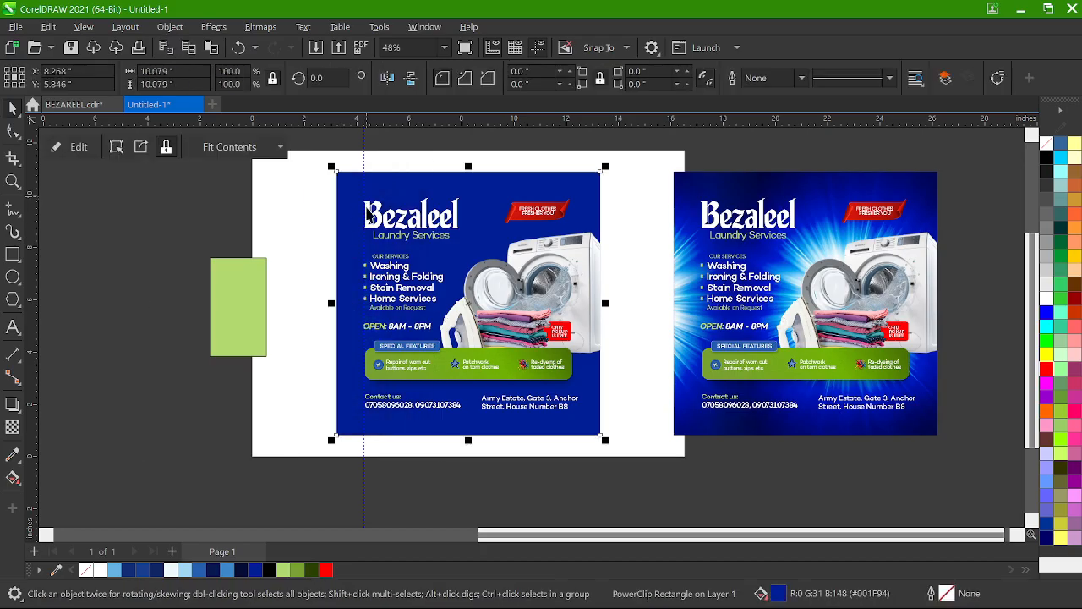
pyautogui.click(178, 572)
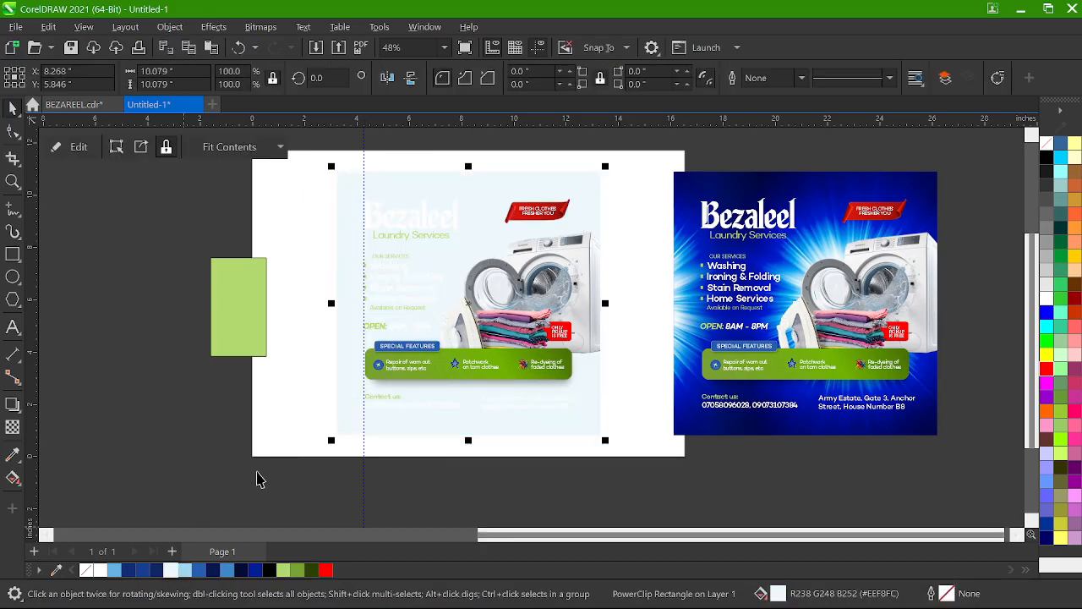
# - Bring the blue-and-white sunburst image onto the pale flyer and enlarge it to 10.644 in wide
pyautogui.scroll(-3, 594, 285)
pyautogui.moveTo(92, 267); pyautogui.dragTo(558, 261)
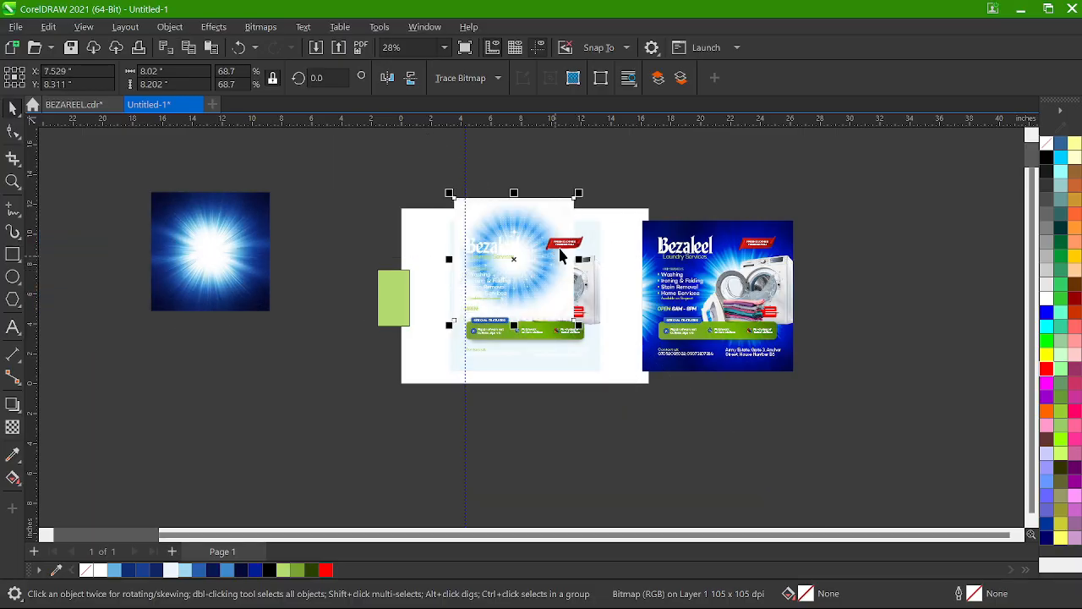
pyautogui.scroll(3, 561, 256)
pyautogui.moveTo(596, 425); pyautogui.dragTo(640, 471)
pyautogui.moveTo(525, 292); pyautogui.dragTo(544, 296)
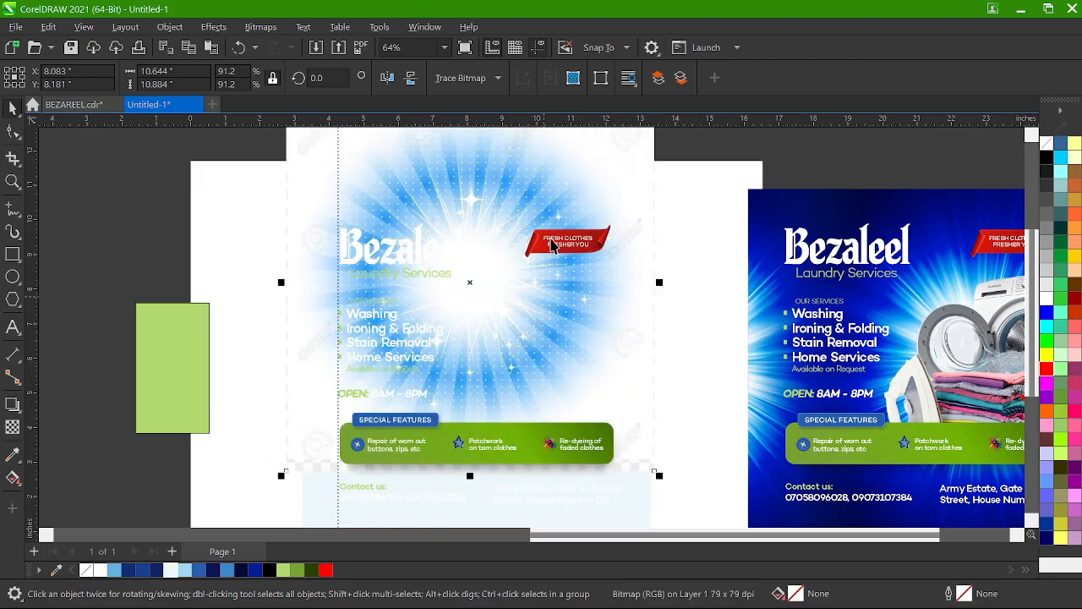
# - Lower the sunburst image over the flyer and enlarge it to 12.295 in wide
pyautogui.scroll(-1, 551, 239)
pyautogui.keyDown('shift'); pyautogui.click(550, 449); pyautogui.keyUp('shift')
pyautogui.click(582, 334)
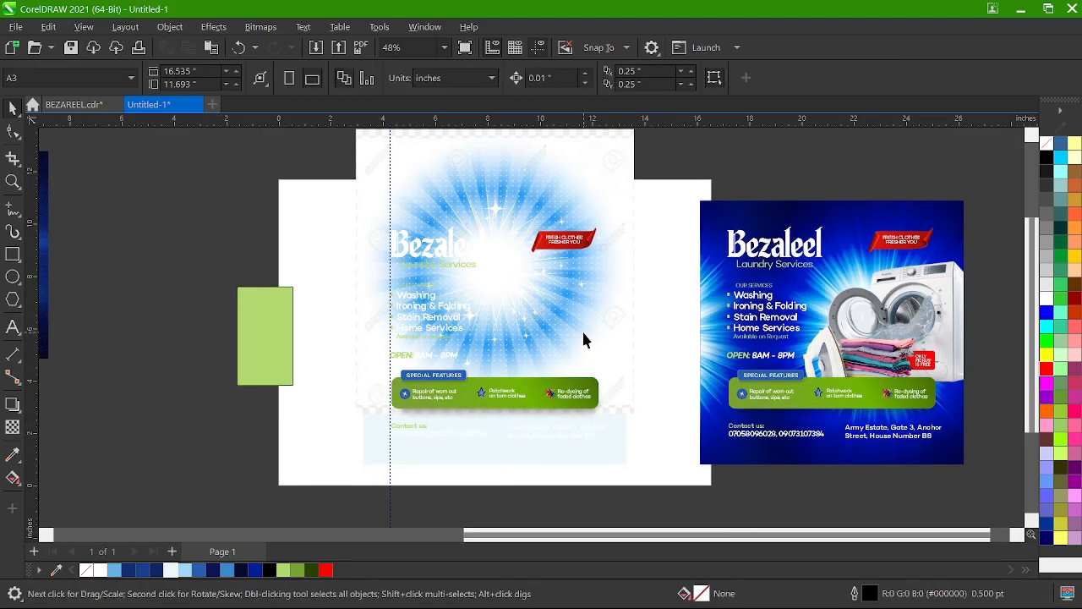
pyautogui.moveTo(555, 295); pyautogui.dragTo(563, 338)
pyautogui.moveTo(641, 448); pyautogui.dragTo(665, 476)
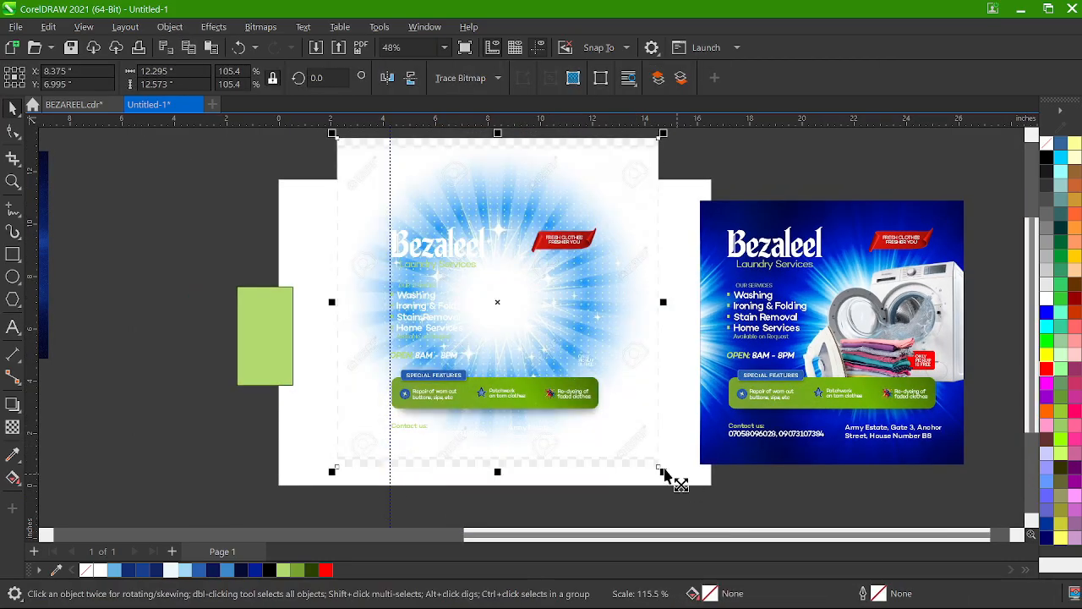
# - Apply a vertical linear transparency fading the sunburst image toward its lower edge, with merge mode Hard Light
pyautogui.click(13, 427)
pyautogui.moveTo(490, 411); pyautogui.dragTo(495, 446)
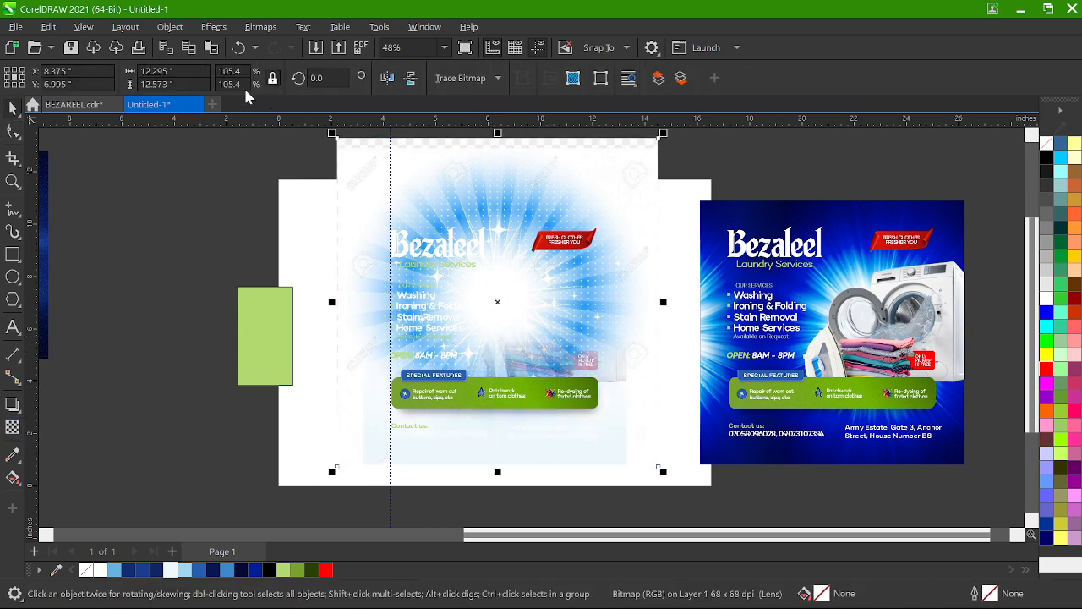
pyautogui.press('space')
pyautogui.click(239, 78)
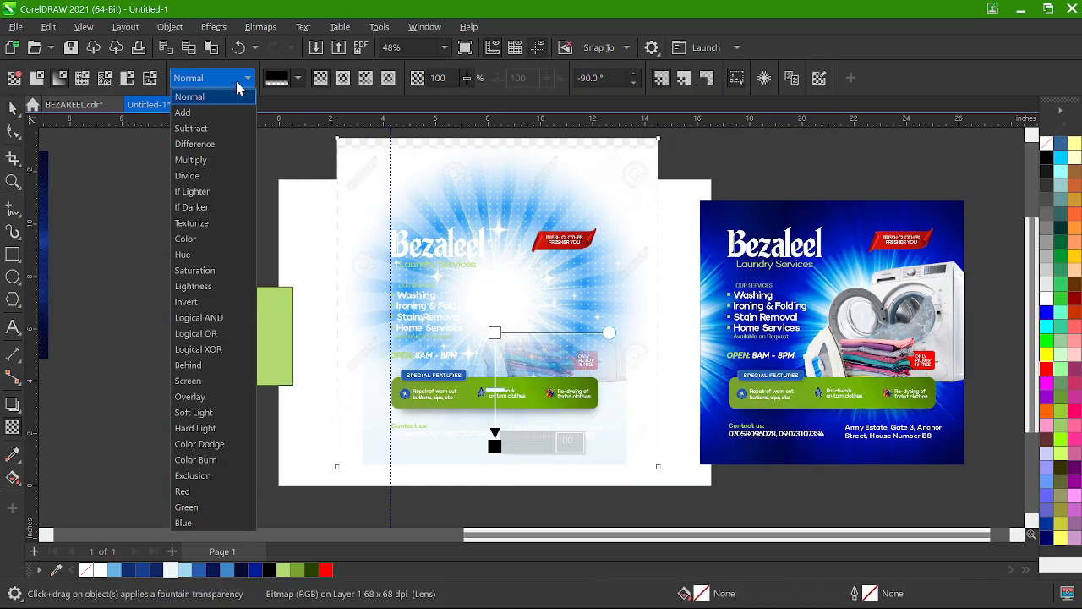
pyautogui.click(202, 429)
pyautogui.click(13, 107)
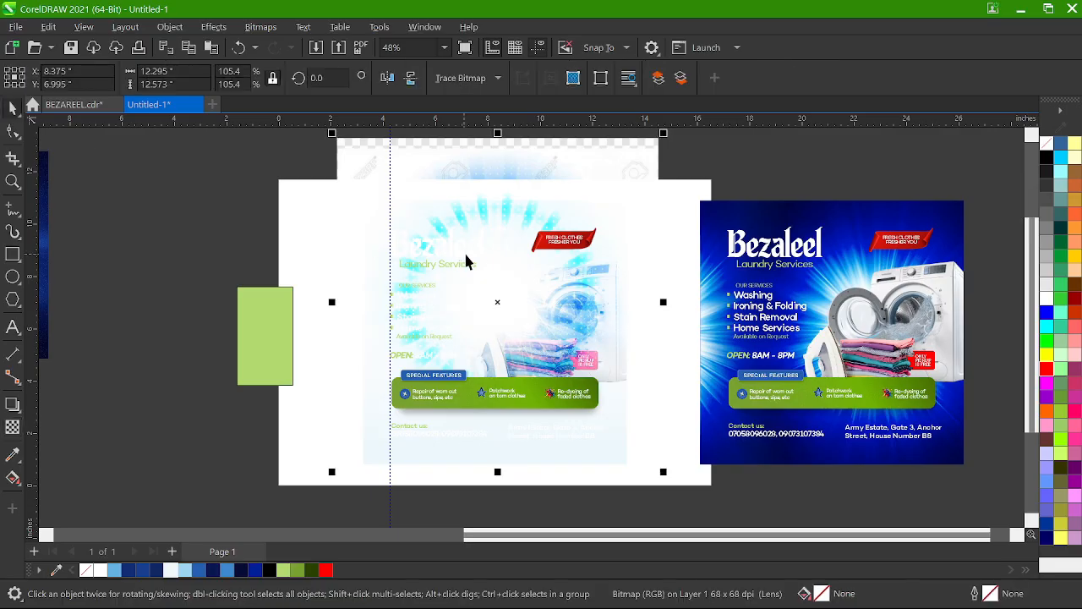
# - Lower the sunburst image slightly over the light flyer and PowerClip it inside the pale blue background square
pyautogui.moveTo(503, 283); pyautogui.dragTo(498, 305)
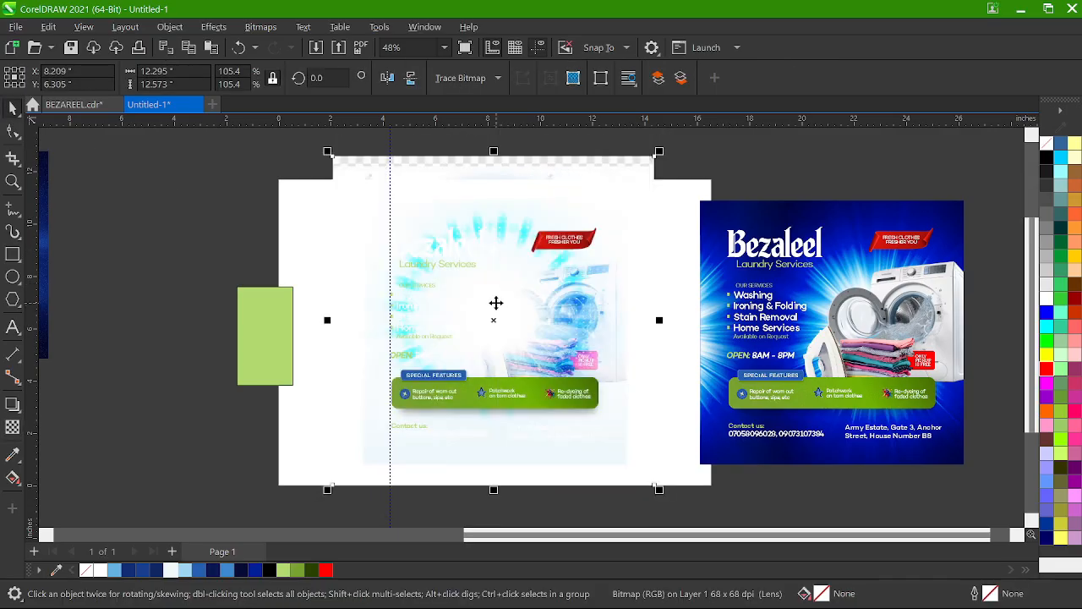
pyautogui.click(502, 221)
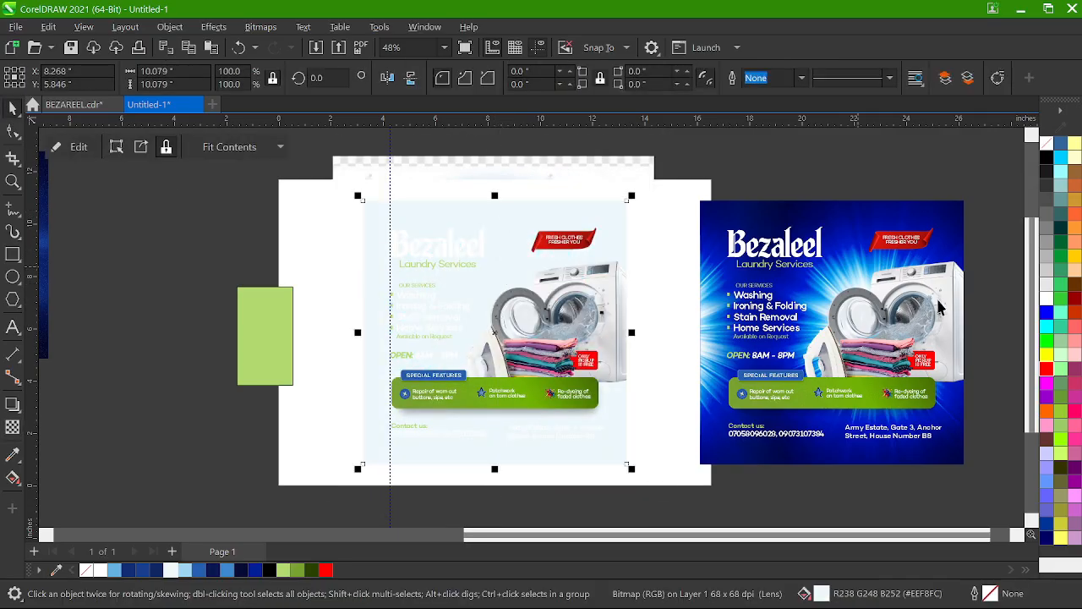
pyautogui.rightClick(515, 164)
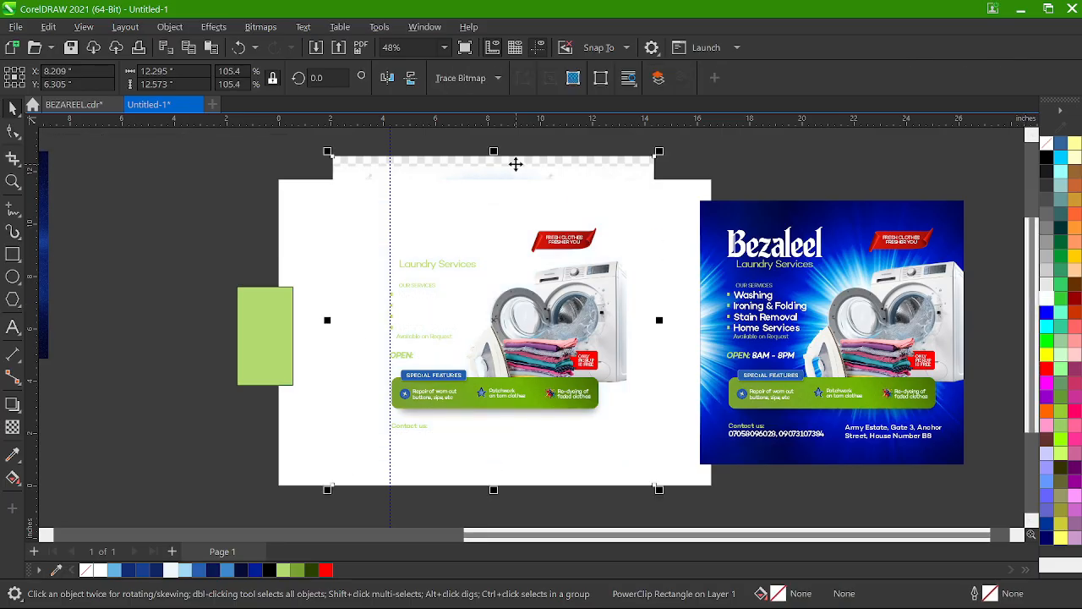
pyautogui.click(579, 367)
pyautogui.click(514, 222)
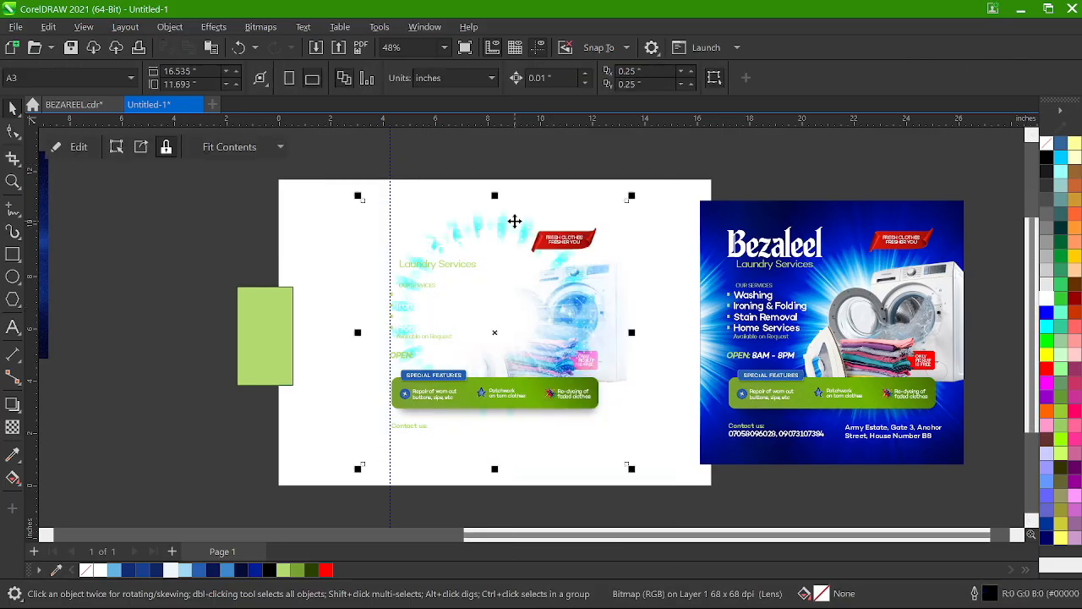
# - Enlarge the clipped sunburst image inside the light flyer's background to 16.427 in wide
pyautogui.scroll(-1, 514, 222)
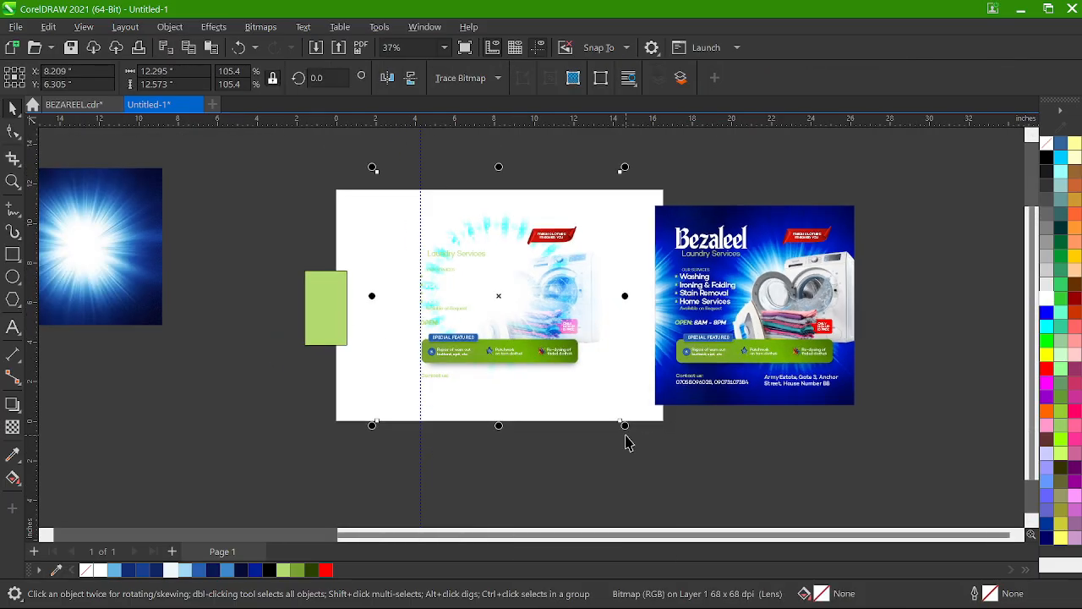
pyautogui.moveTo(635, 437); pyautogui.dragTo(672, 475)
pyautogui.scroll(2, 582, 299)
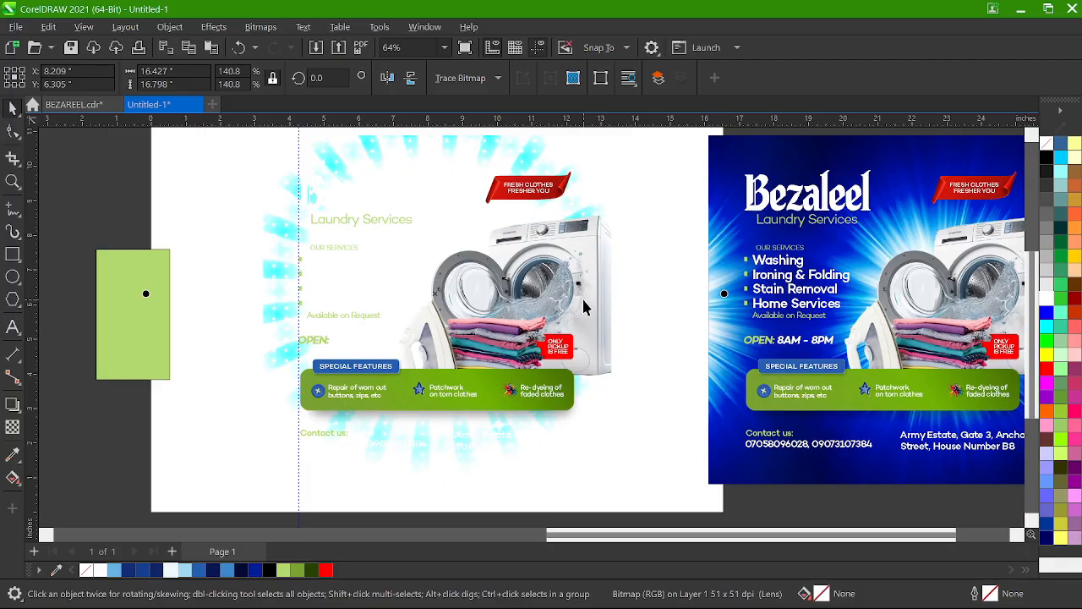
pyautogui.scroll(-2, 581, 307)
pyautogui.scroll(1, 587, 232)
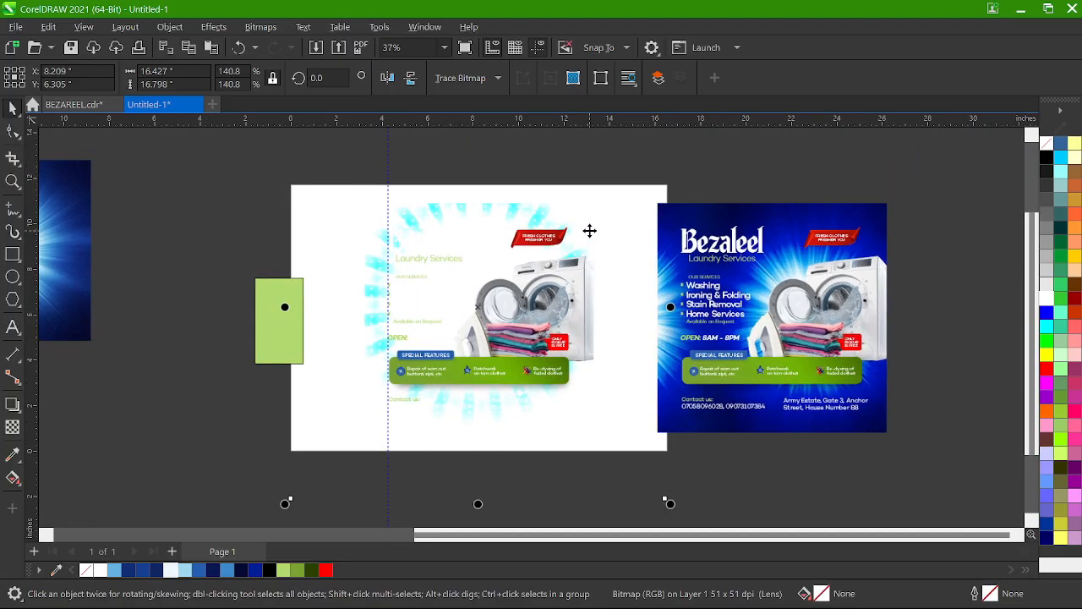
pyautogui.scroll(-4, 499, 199)
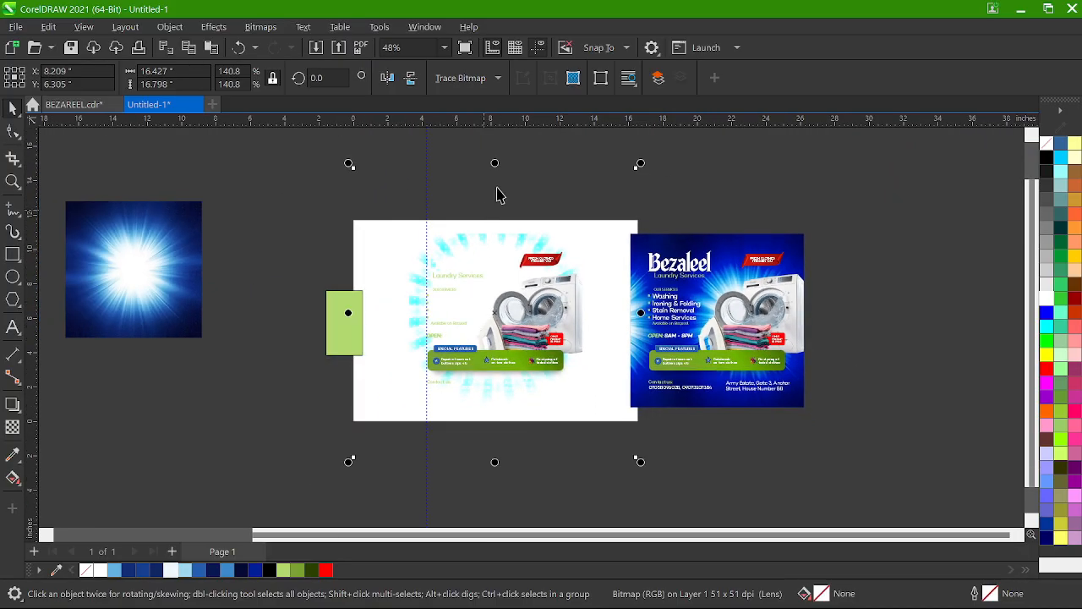
pyautogui.click(496, 194)
# - Bring the blue-sky light-ray image onto the light flyer and enlarge it to 10.782 in wide
pyautogui.moveTo(72, 246); pyautogui.dragTo(462, 195)
pyautogui.scroll(4, 462, 194)
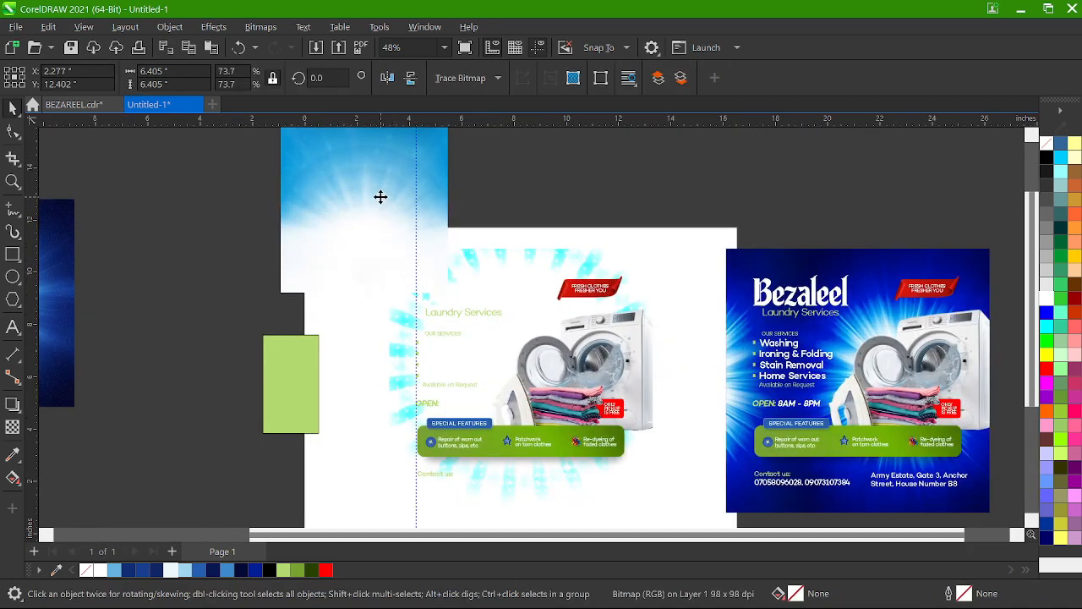
pyautogui.moveTo(380, 195); pyautogui.dragTo(520, 275)
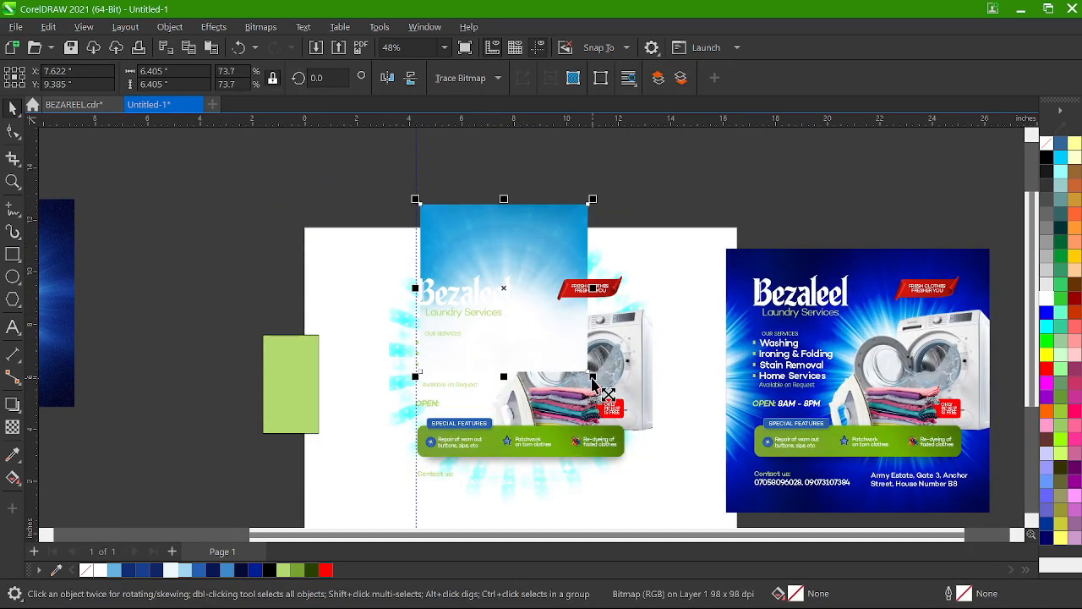
pyautogui.moveTo(593, 376); pyautogui.dragTo(670, 441)
# - Center the blue-sky image horizontally on the flyer's background square and lower it over the flyer
pyautogui.keyDown('shift'); pyautogui.click(606, 484); pyautogui.keyUp('shift')
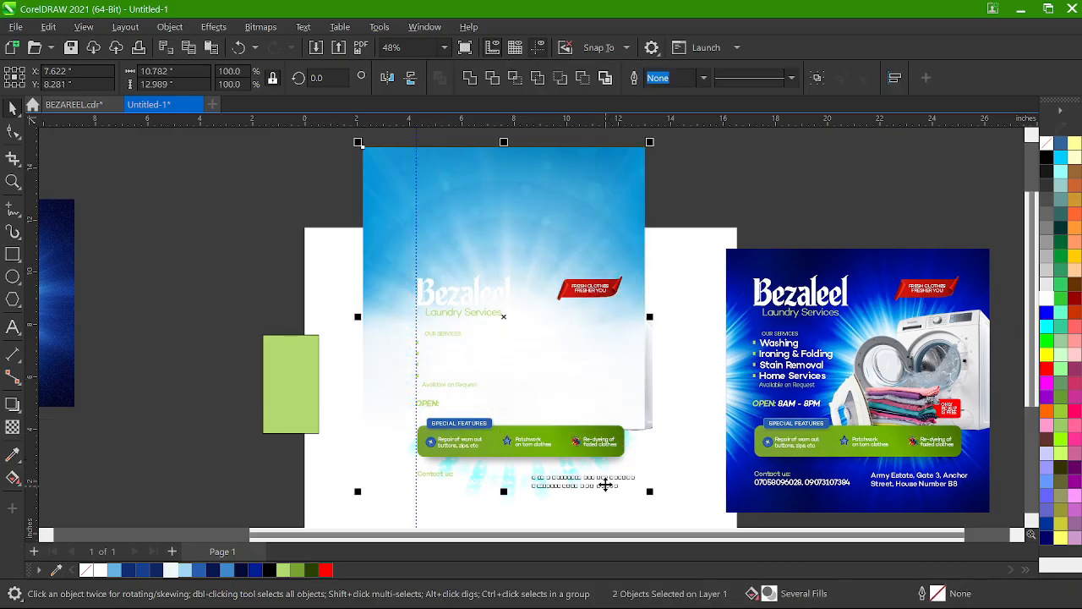
pyautogui.click(654, 434)
pyautogui.click(640, 396)
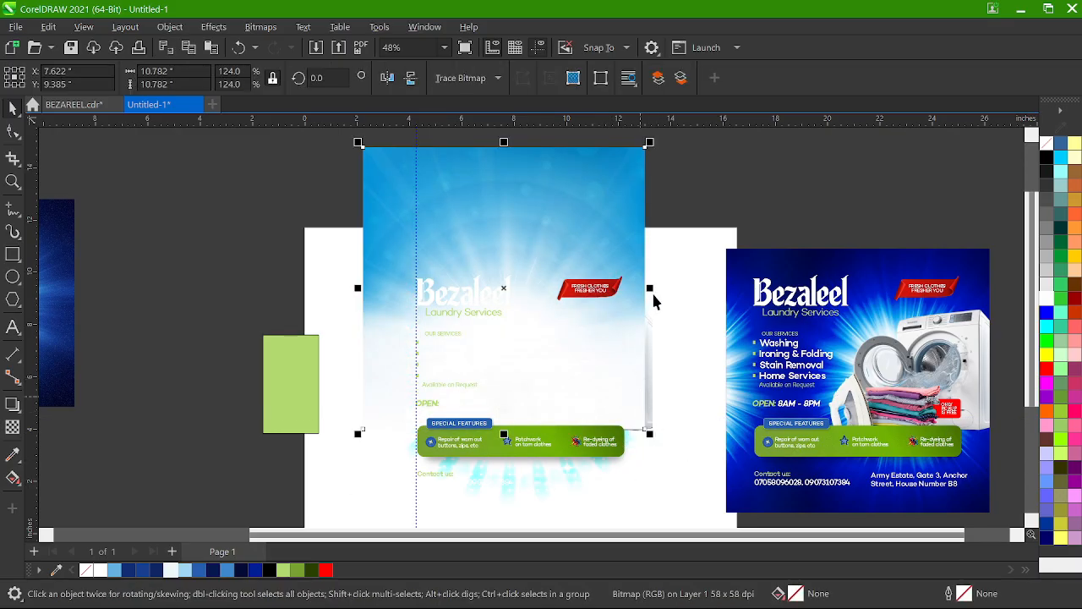
pyautogui.keyDown('shift'); pyautogui.click(524, 511); pyautogui.keyUp('shift')
pyautogui.press('c')
pyautogui.click(715, 340)
pyautogui.click(604, 209)
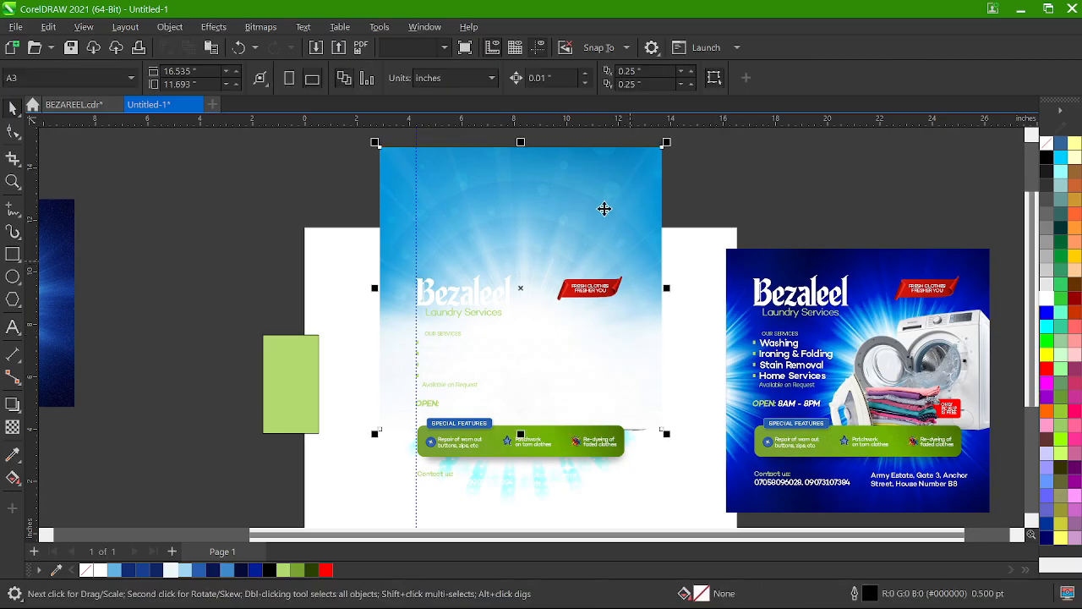
pyautogui.moveTo(604, 209); pyautogui.dragTo(606, 255)
# - Give the blue-sky image a 90° linear transparency and PowerClip it inside the light flyer's background square
pyautogui.press('t')
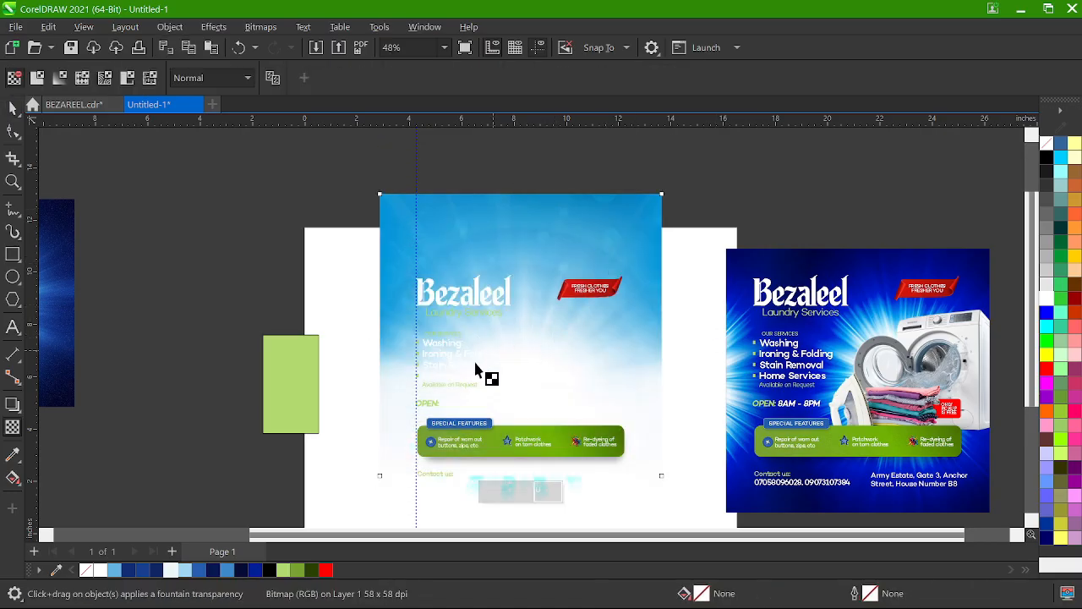
pyautogui.click(57, 78)
pyautogui.press('space')
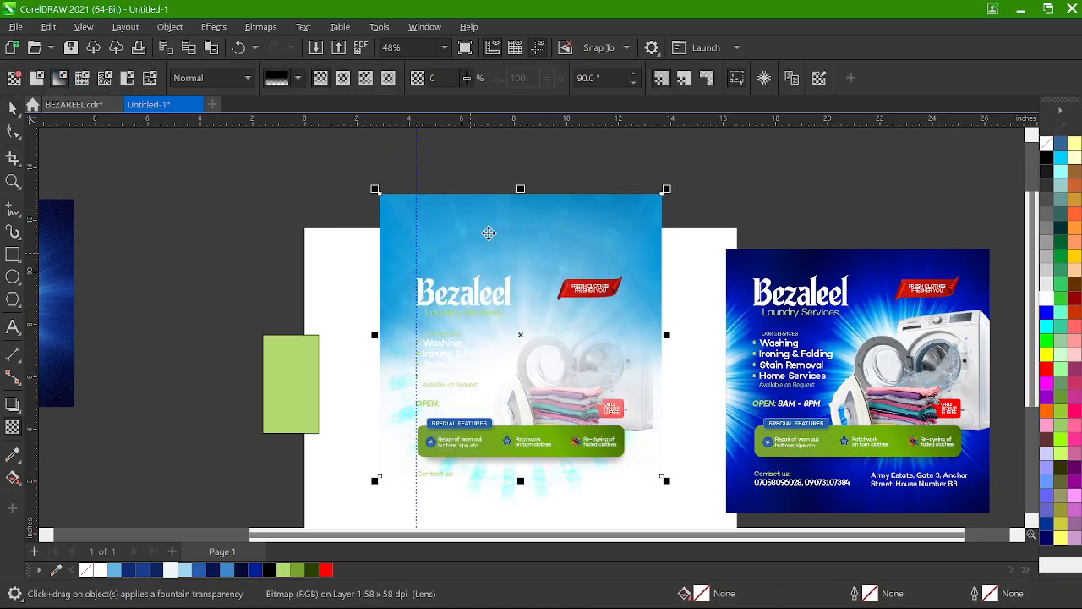
pyautogui.rightClick(489, 231)
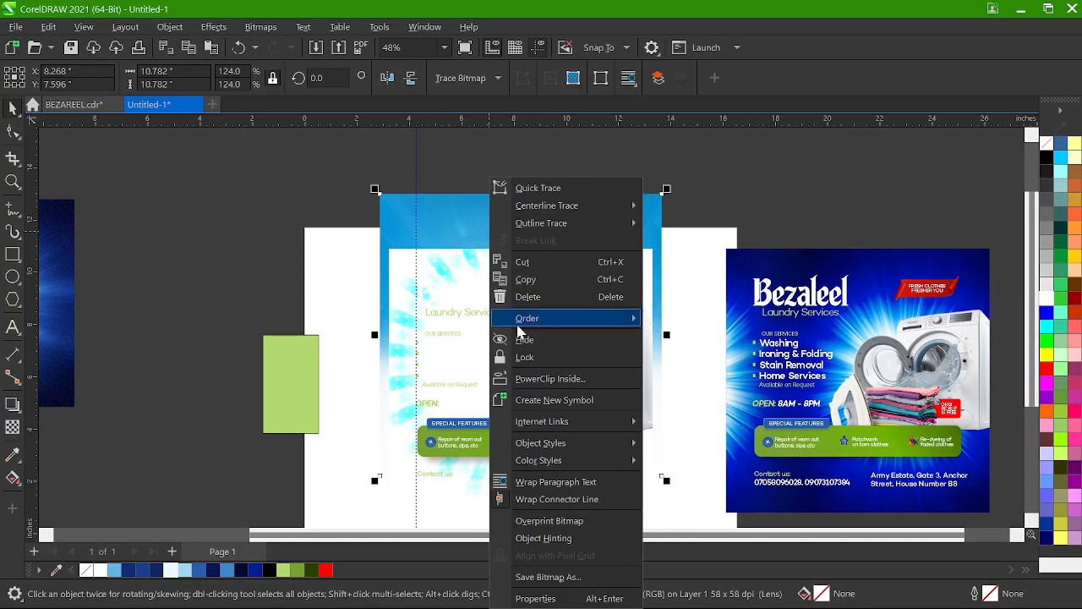
pyautogui.click(558, 380)
pyautogui.click(533, 269)
pyautogui.keyDown('ctrl'); pyautogui.click(533, 269); pyautogui.keyUp('ctrl')
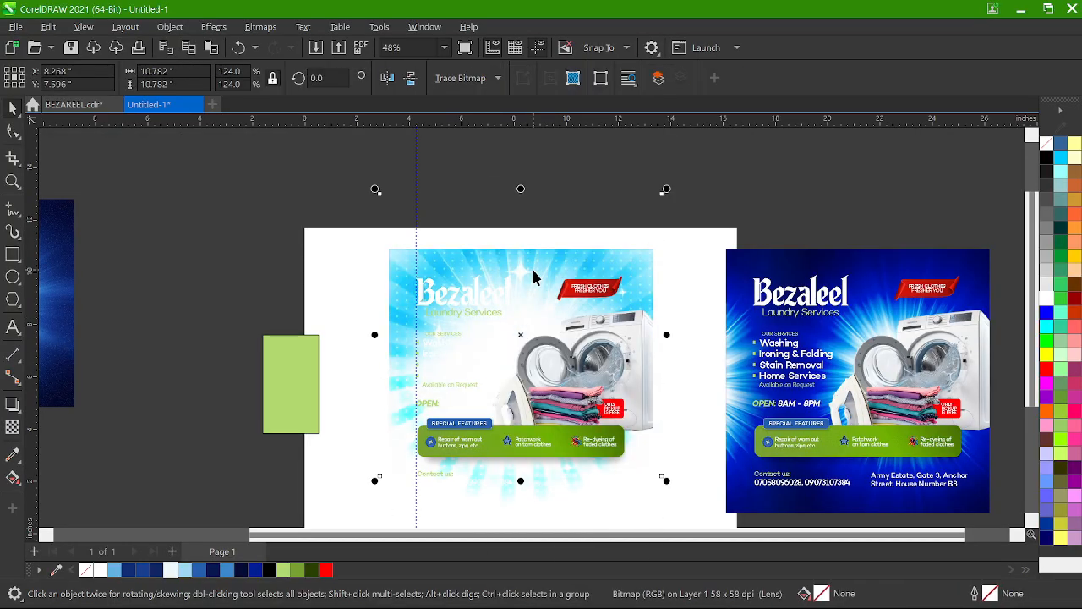
# - Enlarge the clipped sunburst image inside the light flyer to 24.35 in wide and shift it slightly
pyautogui.scroll(-2, 534, 276)
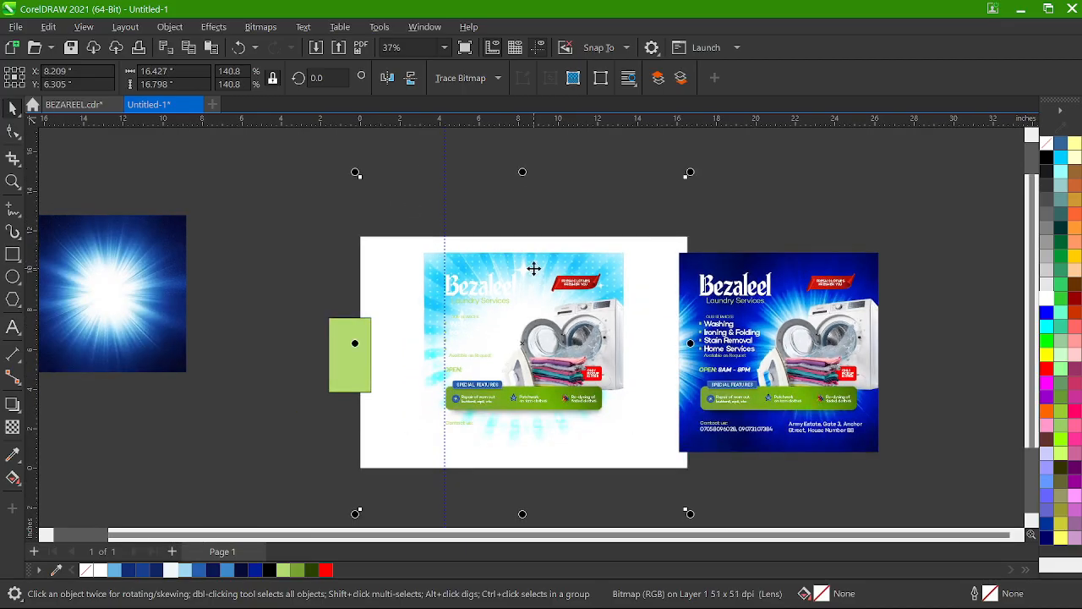
pyautogui.moveTo(536, 270); pyautogui.dragTo(531, 305)
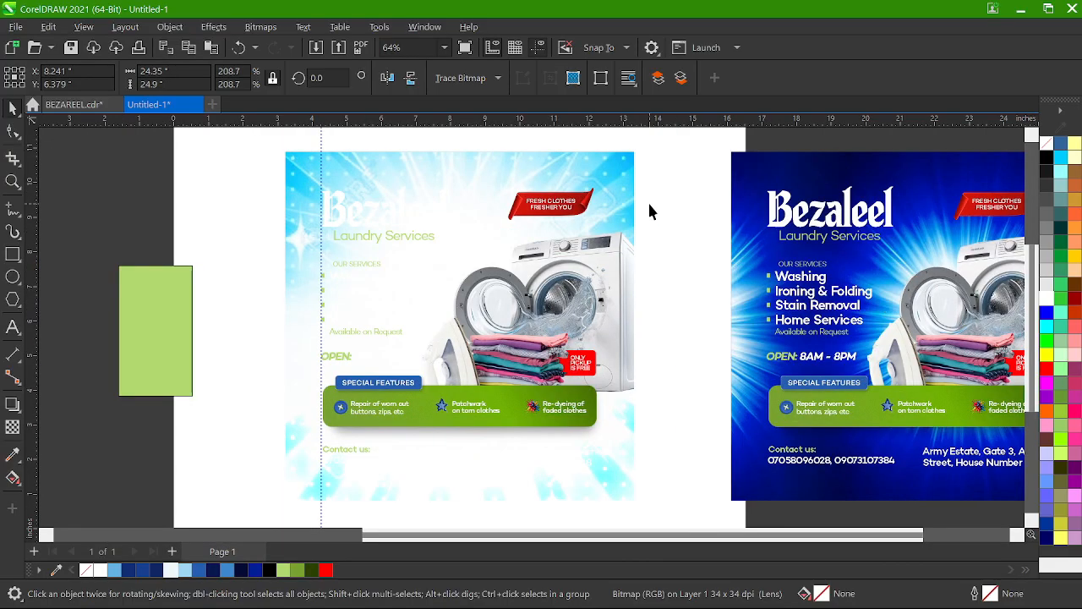
pyautogui.click(647, 202)
pyautogui.scroll(1, 369, 300)
pyautogui.scroll(-2, 368, 308)
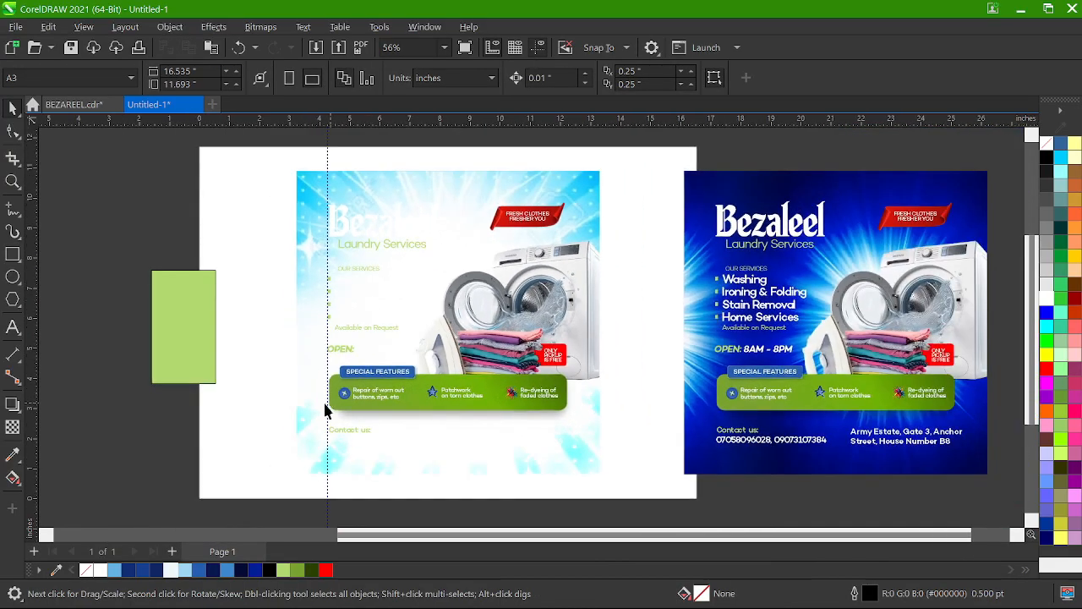
# - Fill the light flyer's contact details, address and services list with black
pyautogui.moveTo(279, 414); pyautogui.dragTo(648, 480)
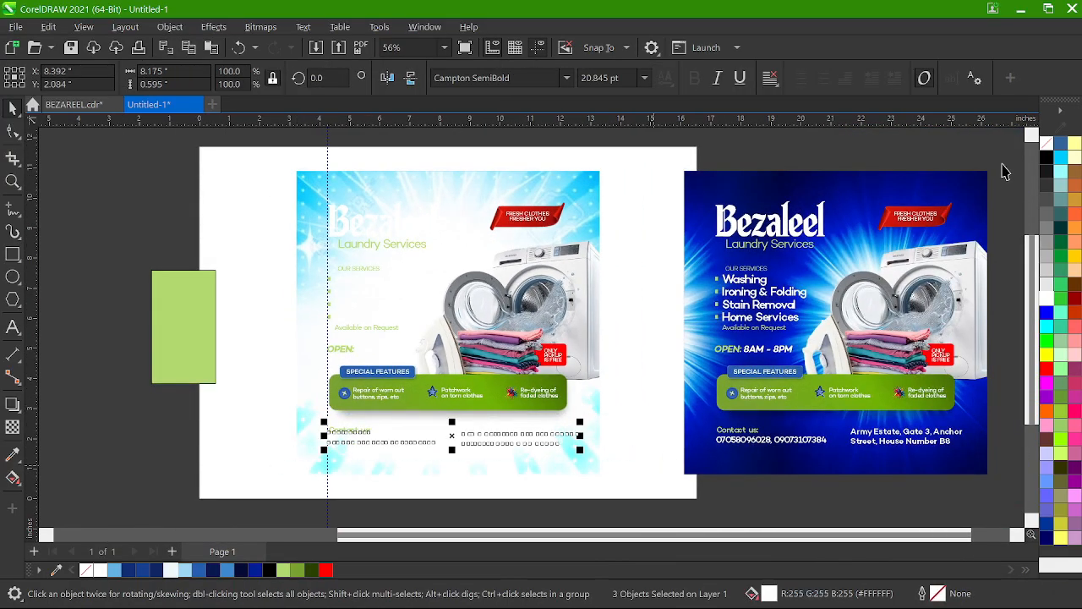
pyautogui.click(1046, 157)
pyautogui.click(376, 301)
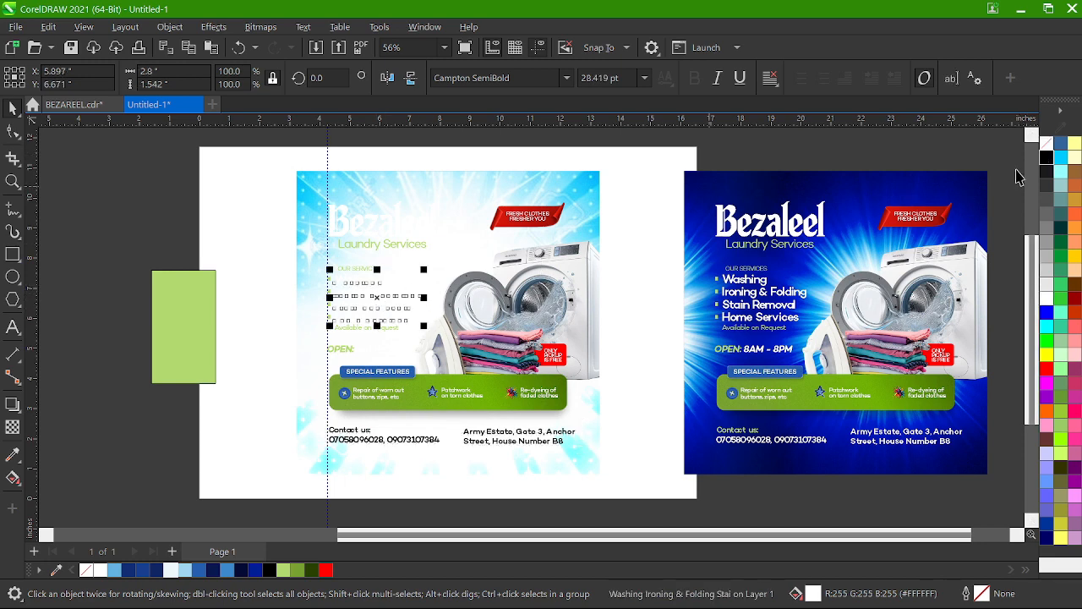
pyautogui.click(1045, 157)
# - Sample the blue of the SPECIAL FEATURES label and fill the OUR SERVICES and Laundry Services texts with #265EAF
pyautogui.scroll(3, 365, 265)
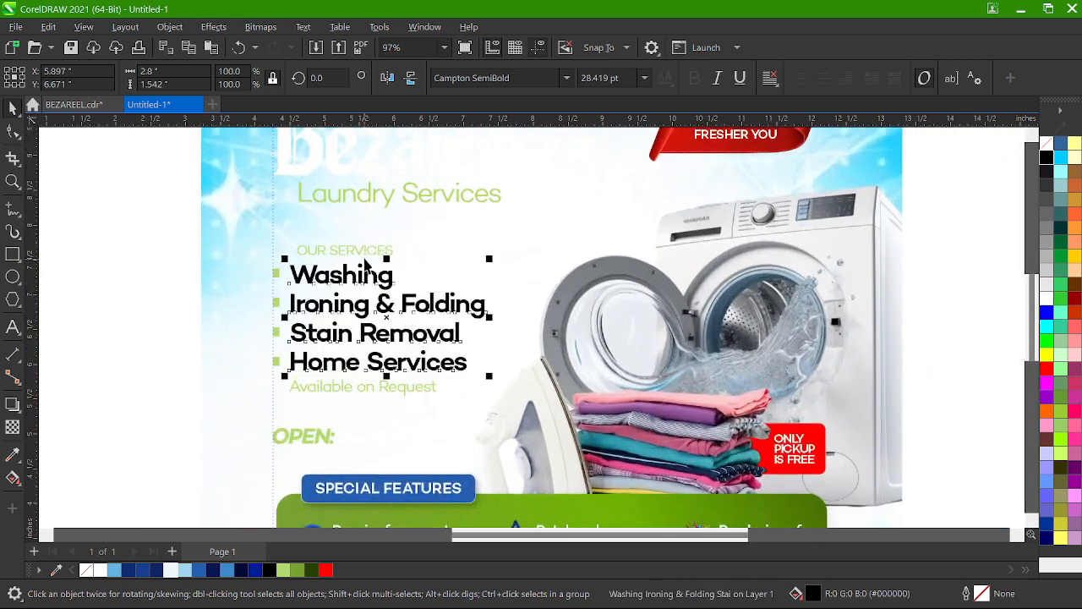
pyautogui.click(366, 253)
pyautogui.scroll(-1, 524, 291)
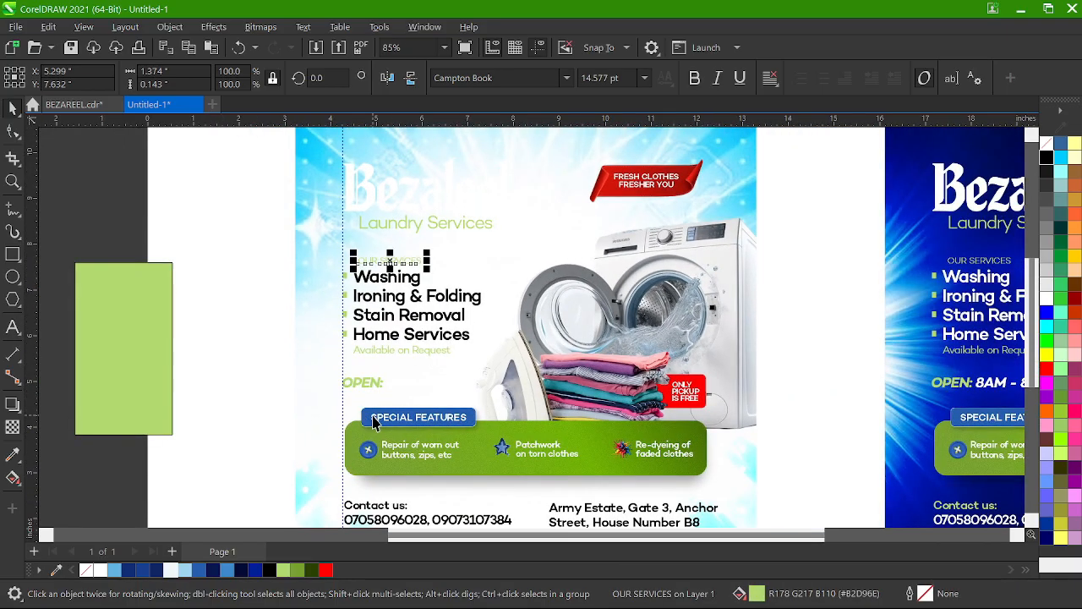
pyautogui.click(58, 573)
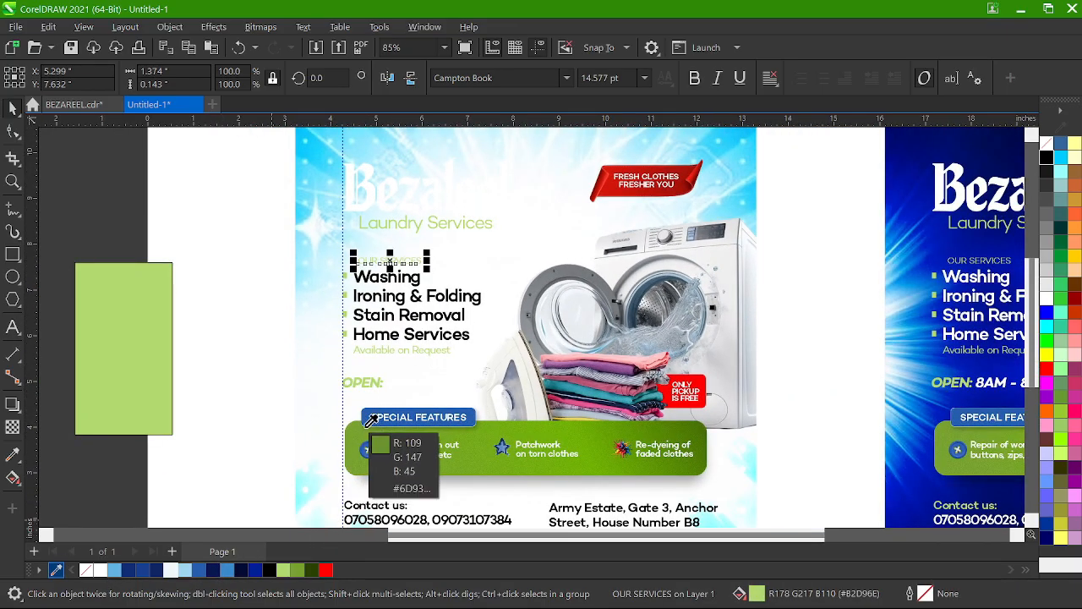
pyautogui.click(367, 414)
pyautogui.scroll(-1, 381, 459)
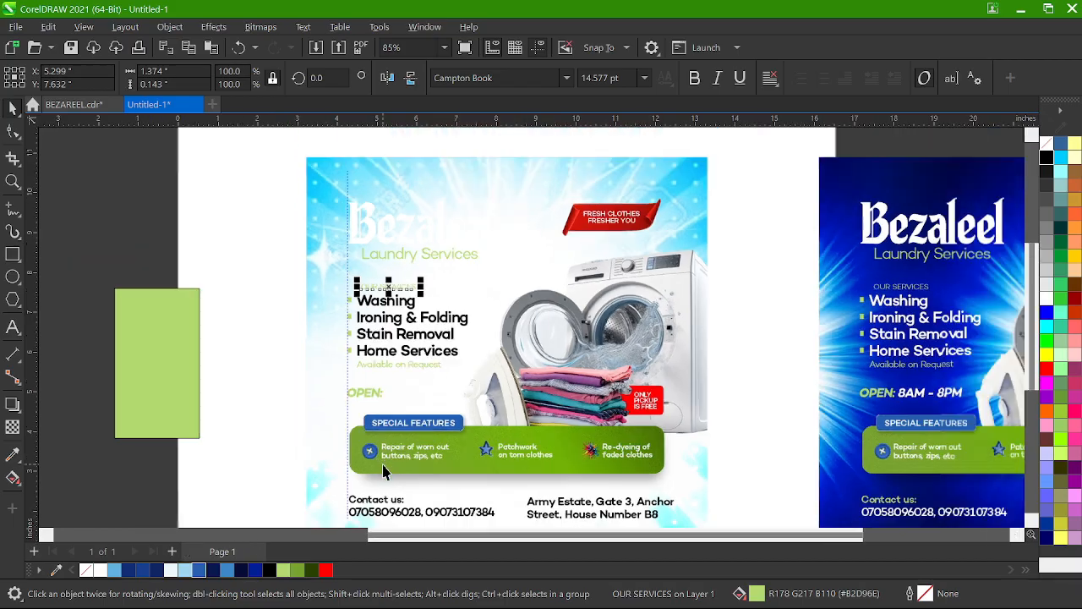
pyautogui.click(202, 573)
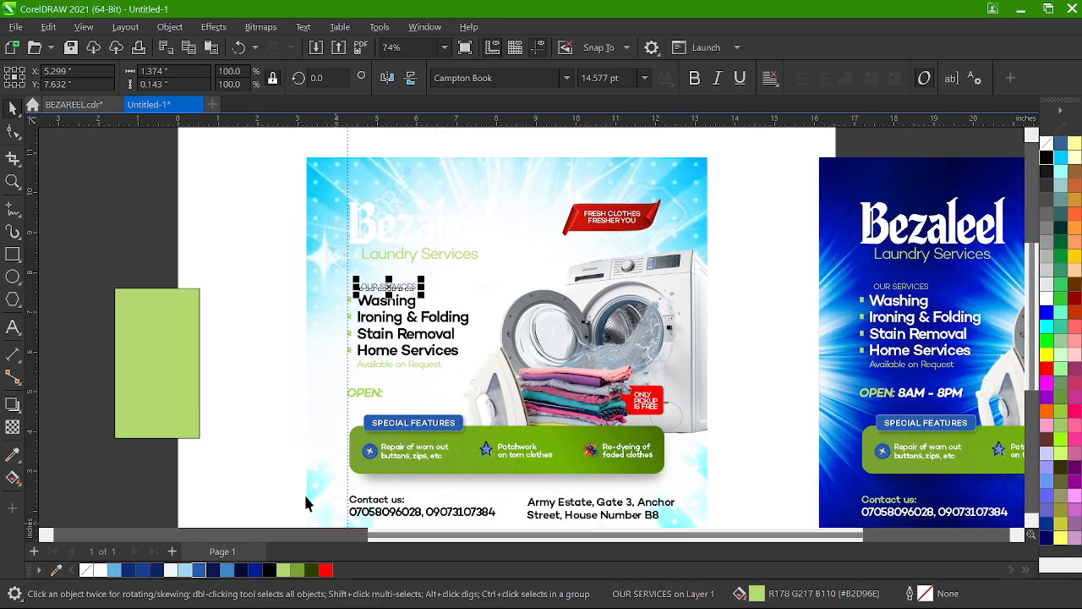
pyautogui.scroll(1, 429, 272)
pyautogui.click(427, 256)
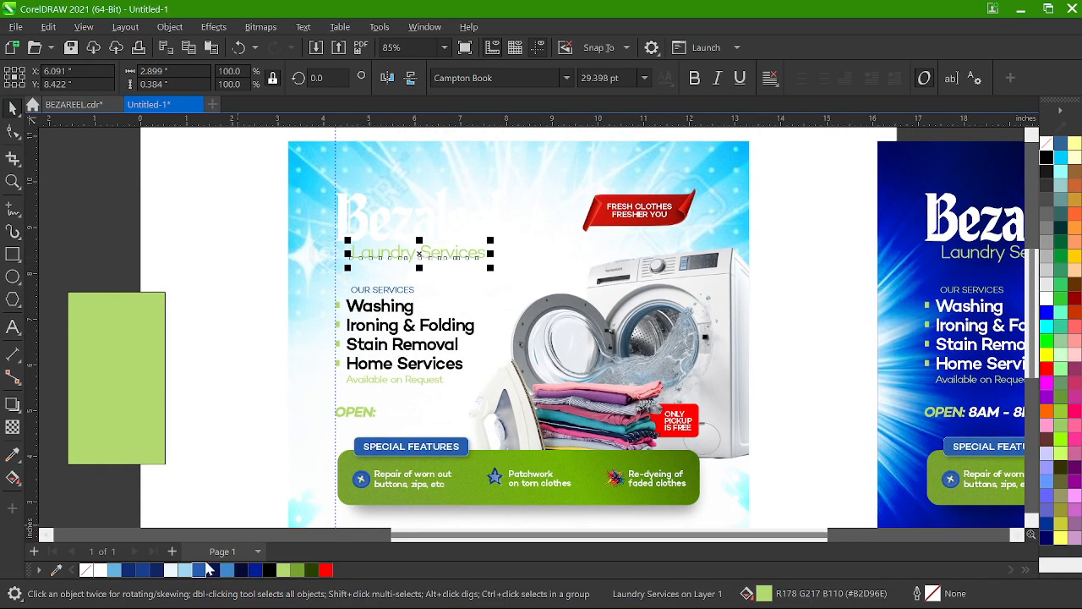
pyautogui.click(204, 572)
# - Fill the light flyer's Bezaleel title with green #79A331 and make the Laundry Services subtitle bold
pyautogui.click(420, 222)
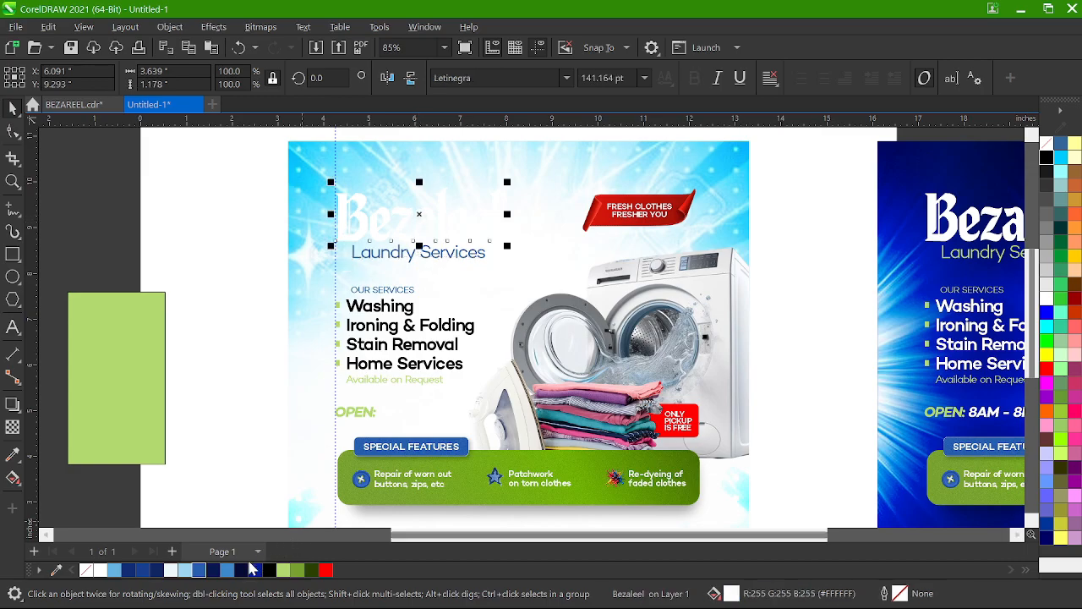
pyautogui.click(241, 570)
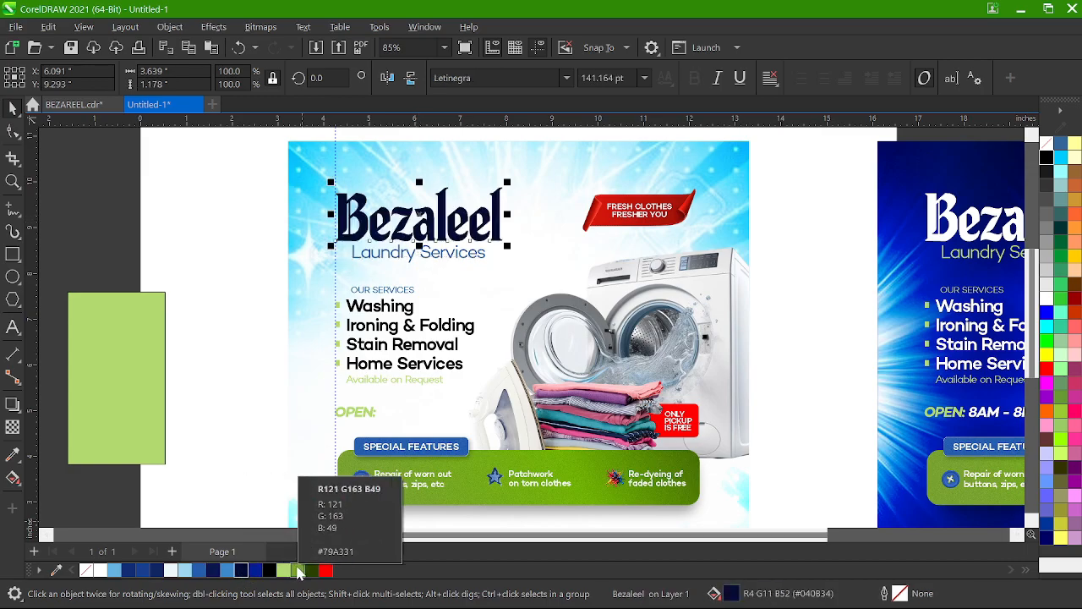
pyautogui.click(298, 571)
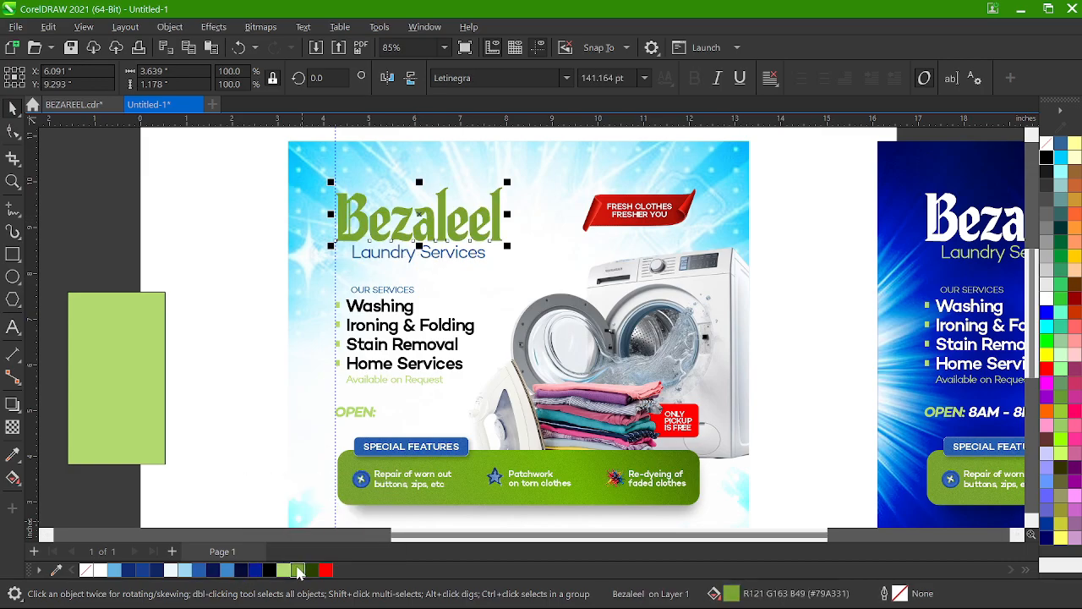
pyautogui.click(410, 256)
pyautogui.click(695, 78)
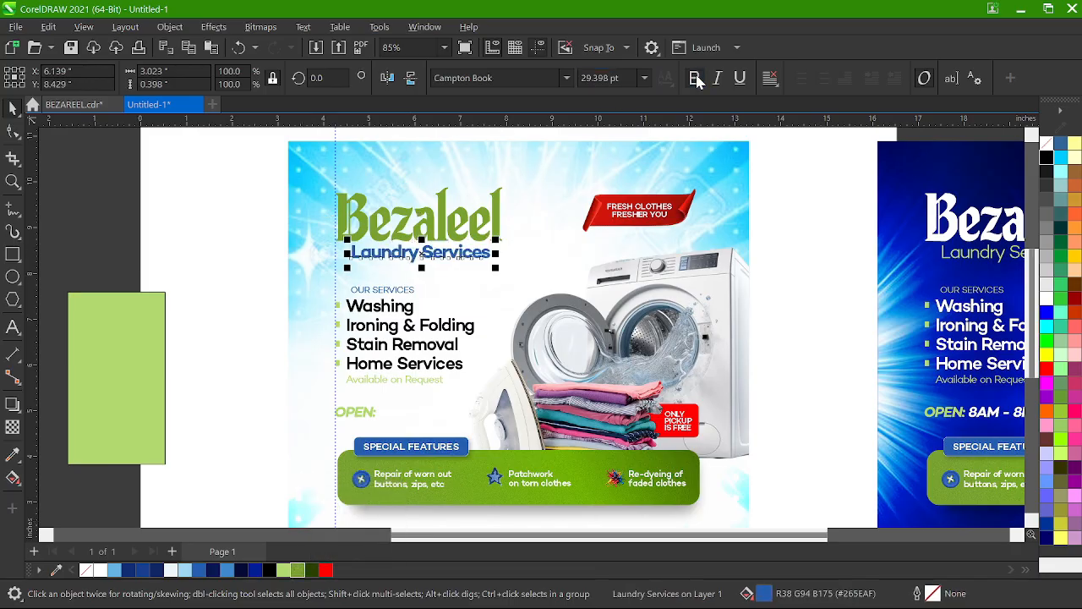
pyautogui.click(261, 246)
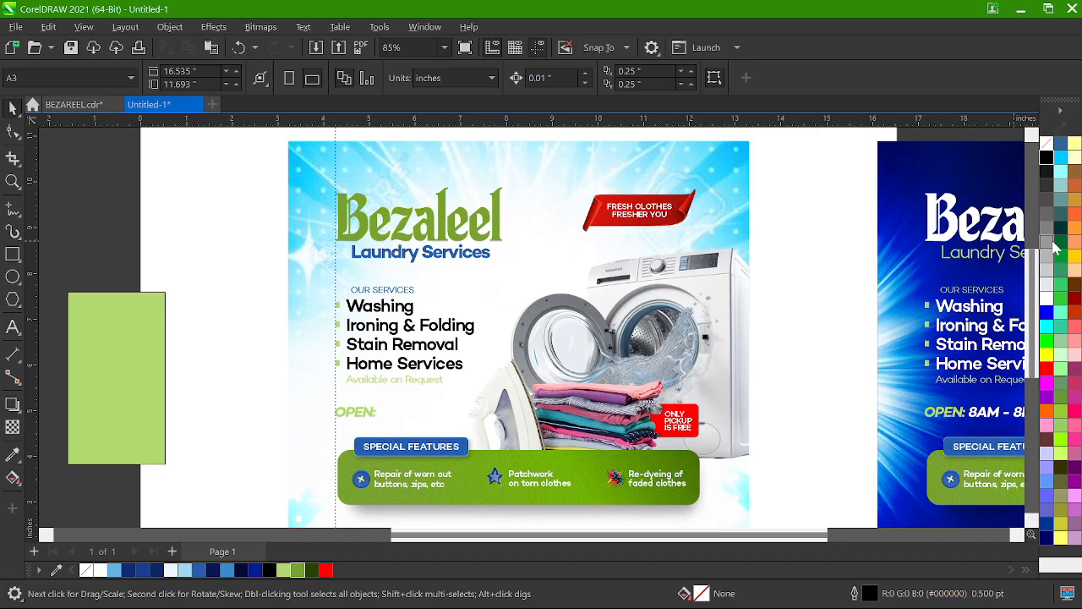
# - Ungroup the blue flyer and make its Laundry Services subtitle bold
pyautogui.click(971, 250)
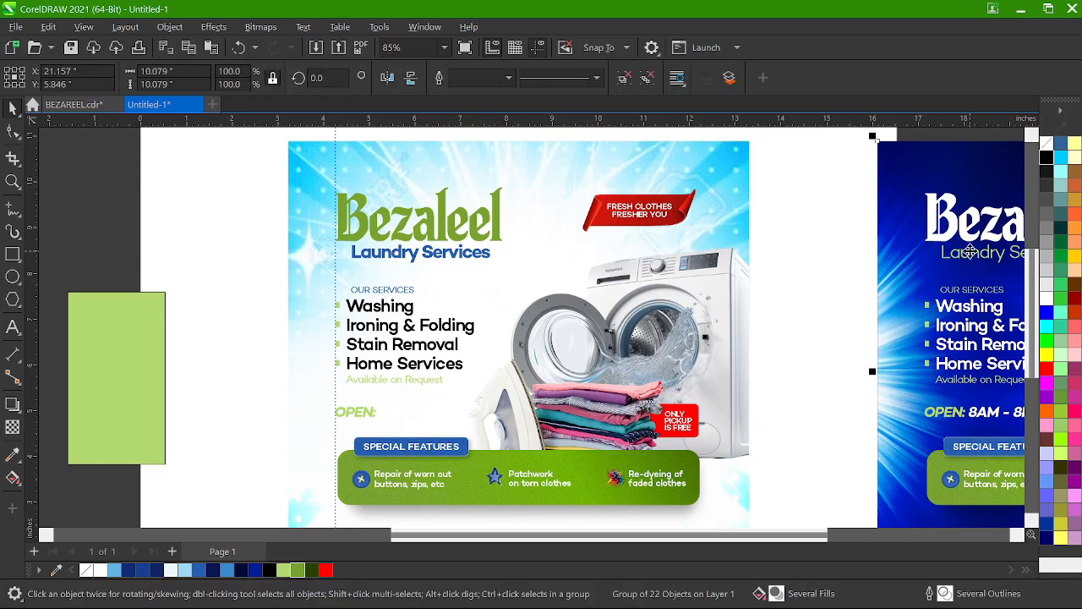
pyautogui.click(624, 79)
pyautogui.click(964, 254)
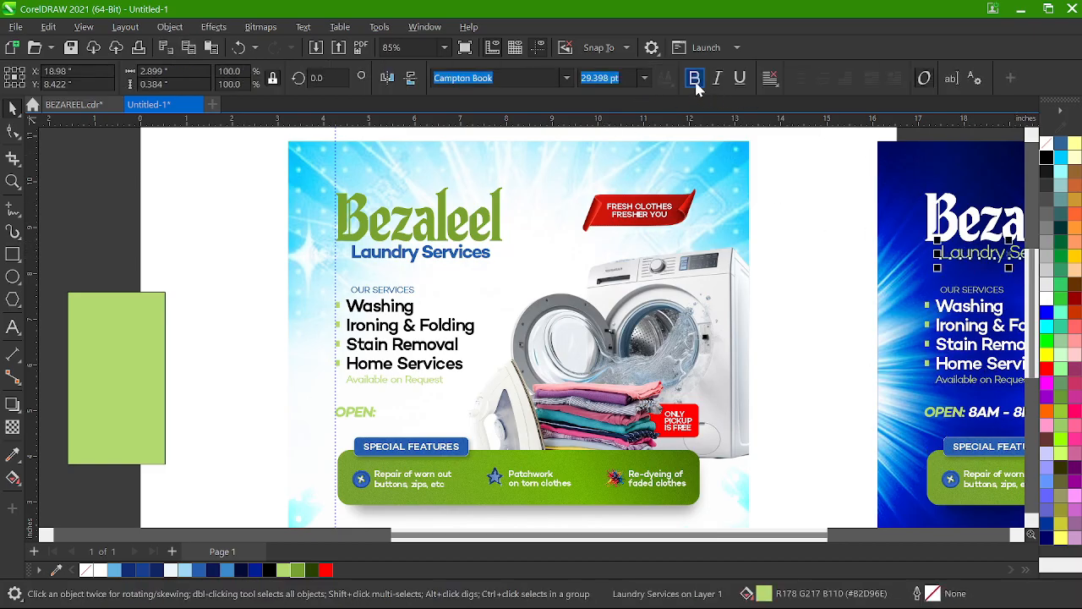
pyautogui.click(695, 79)
pyautogui.click(812, 198)
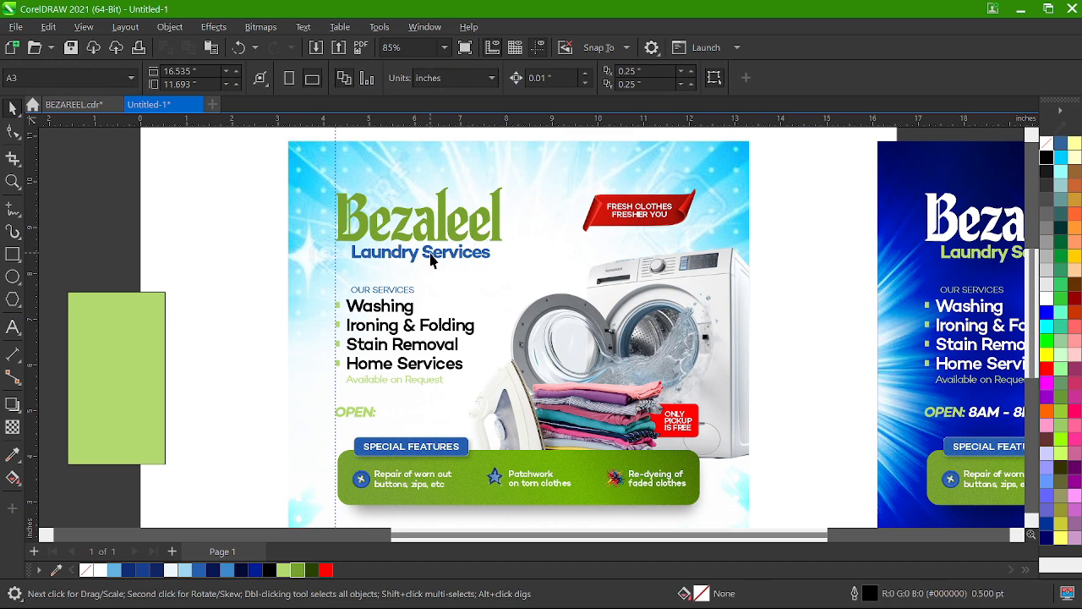
# - Make the light flyer's OUR SERVICES heading bold and fill its Available on Request line with blue #265EAF
pyautogui.click(380, 296)
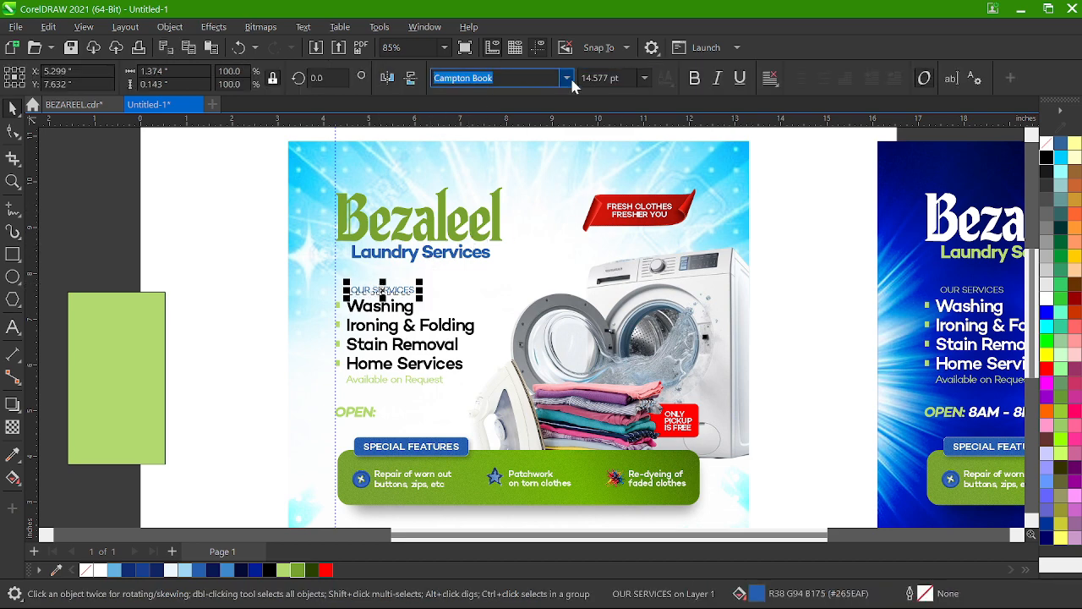
pyautogui.click(695, 79)
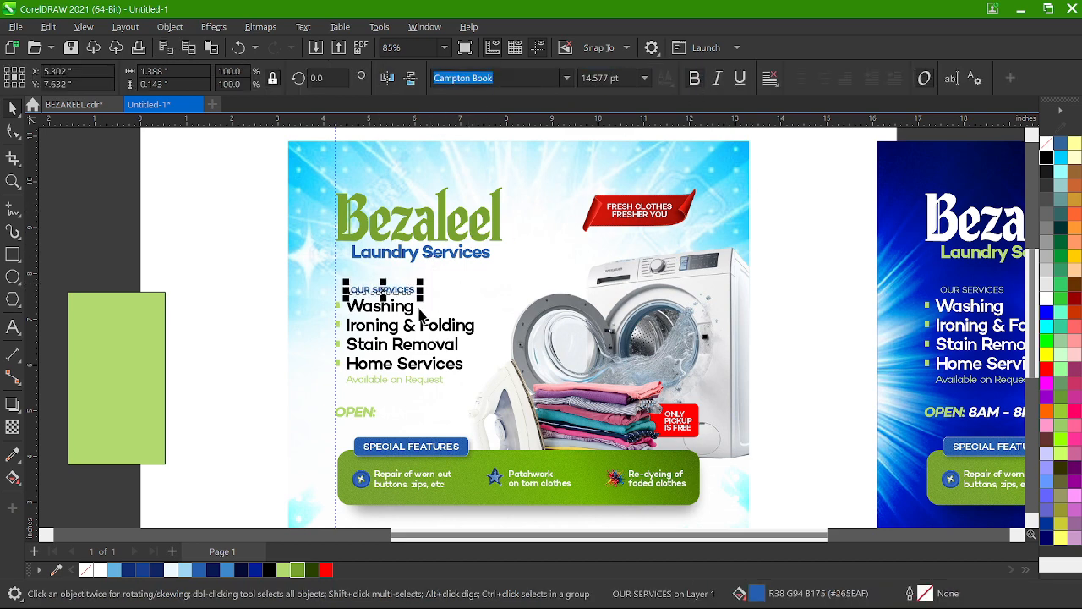
pyautogui.click(382, 380)
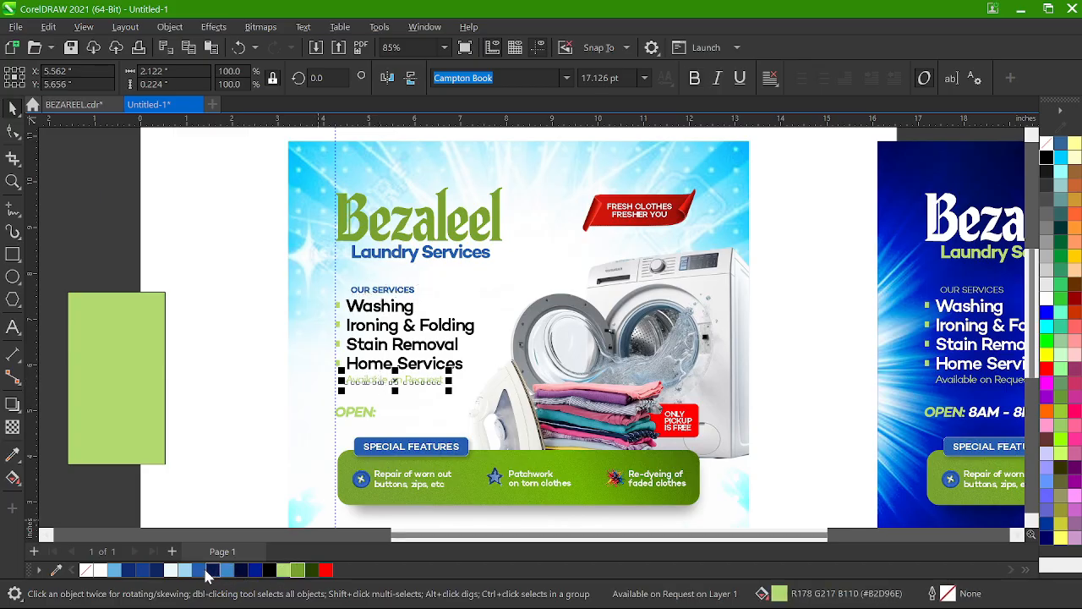
pyautogui.click(207, 571)
# - Fill the four bullet squares of the light flyer's services list with blue #265EAF
pyautogui.moveTo(254, 285); pyautogui.dragTo(355, 402)
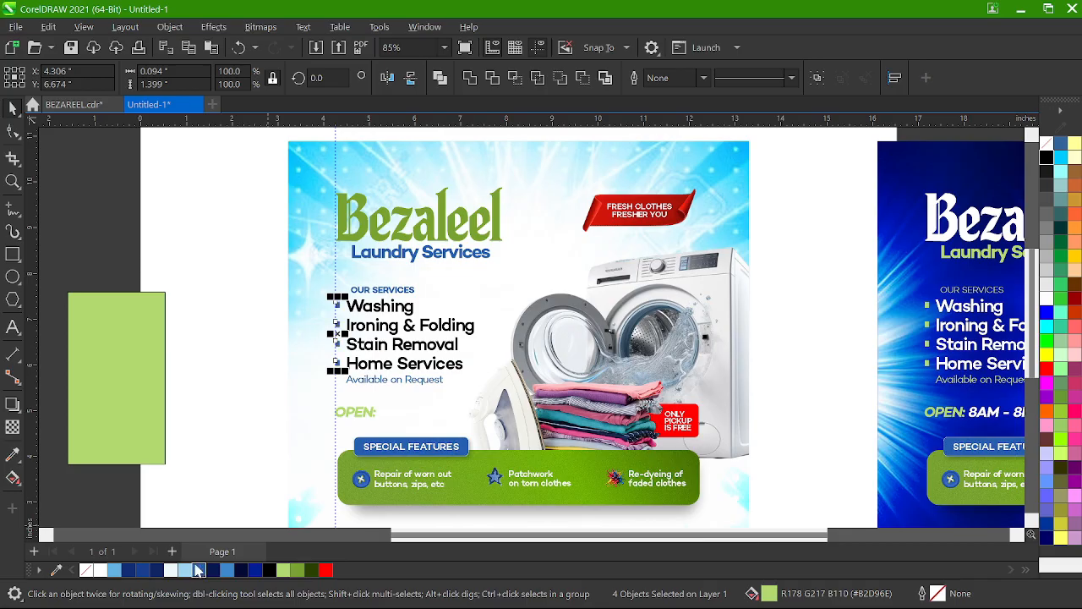
pyautogui.click(196, 567)
pyautogui.press('Escape')
# - Fill the light flyer's Bezaleel title with blue #265EAF and move the Right to Clean image beside the flyer
pyautogui.scroll(-3, 430, 195)
pyautogui.scroll(2, 468, 457)
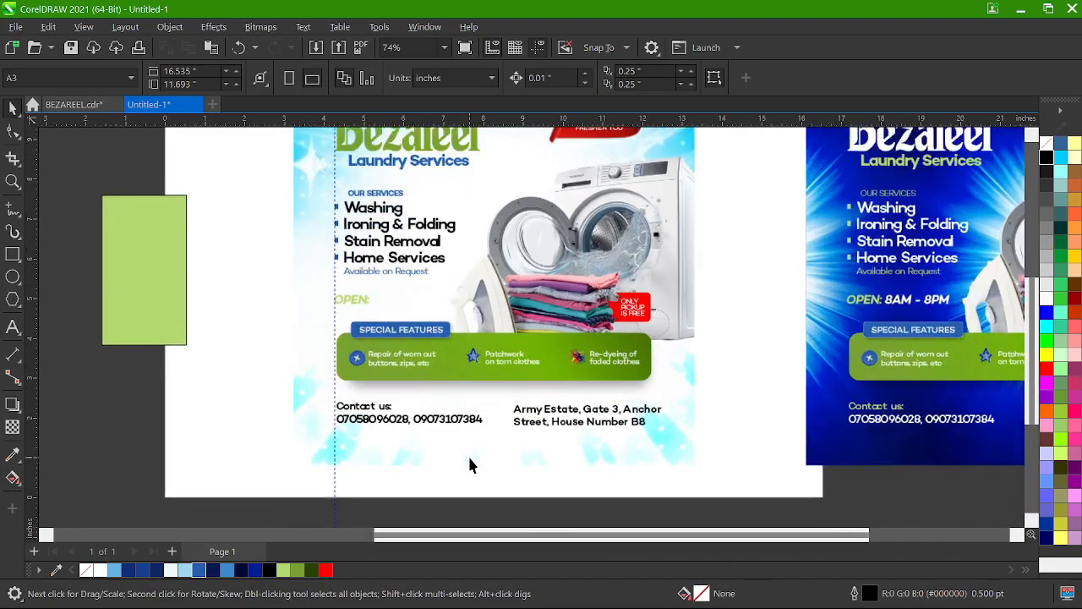
pyautogui.scroll(1, 471, 463)
pyautogui.scroll(-2, 575, 387)
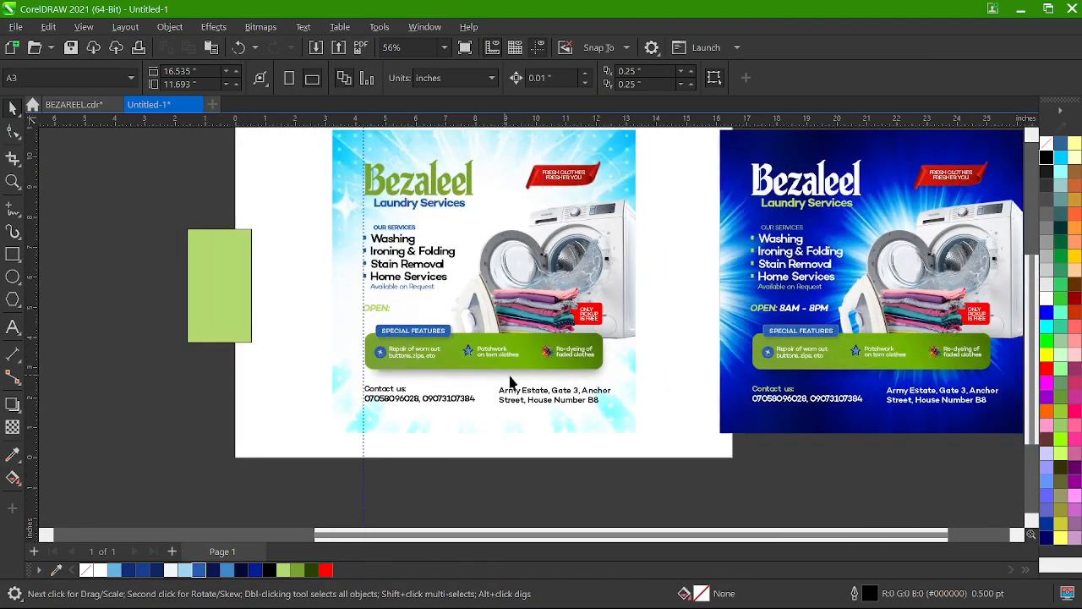
pyautogui.scroll(-1, 492, 382)
pyautogui.moveTo(201, 365)
pyautogui.mouseDown()
pyautogui.moveTo(200, 392)
pyautogui.moveTo(201, 345)
pyautogui.mouseUp()
pyautogui.scroll(1, 193, 398)
pyautogui.scroll(-1, 333, 380)
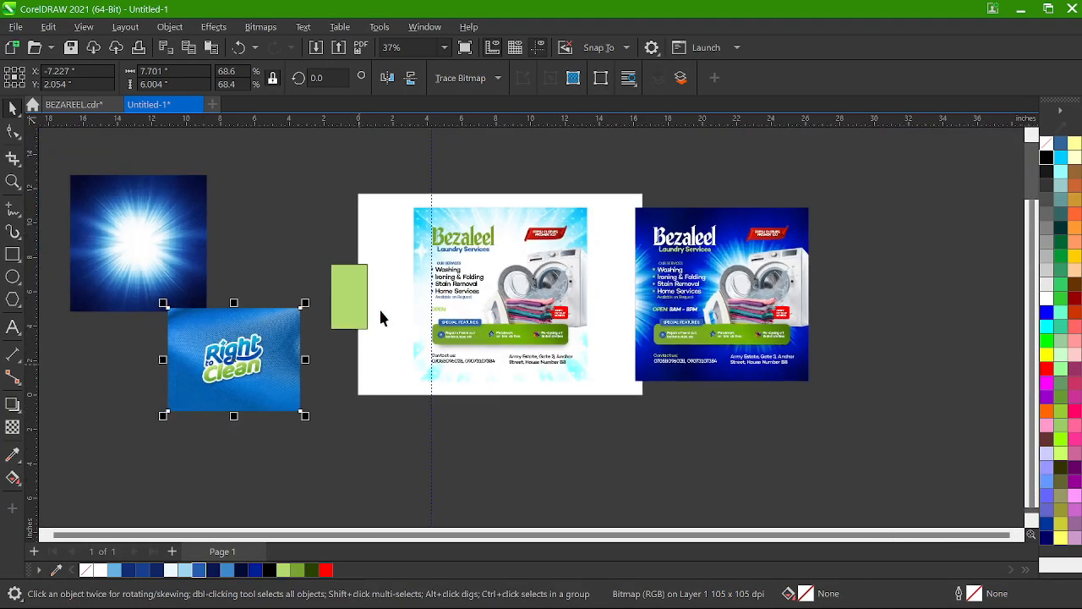
pyautogui.scroll(2, 465, 241)
pyautogui.click(463, 245)
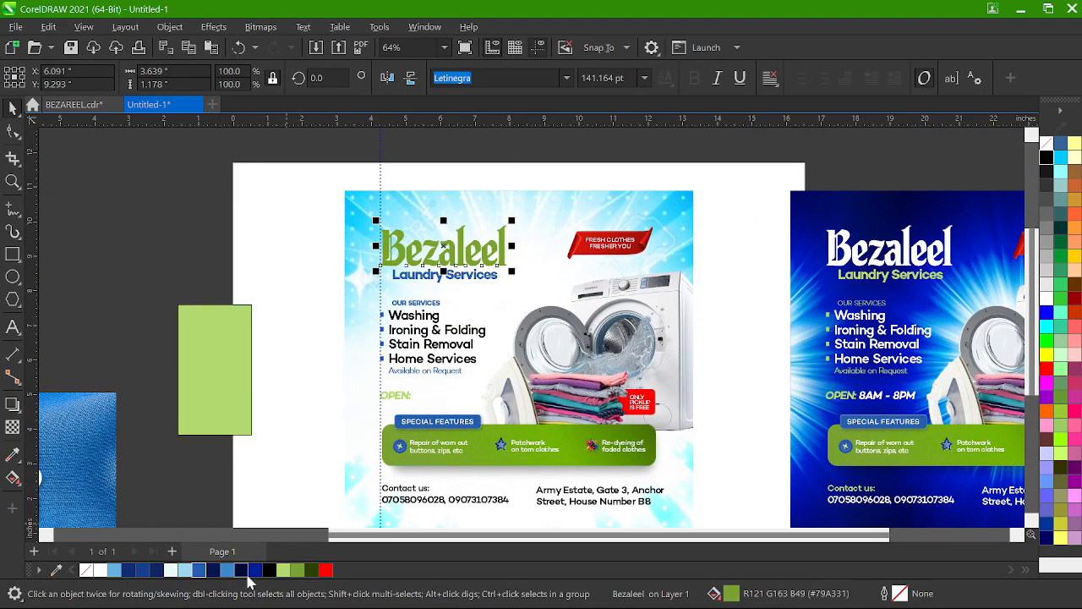
pyautogui.click(202, 570)
pyautogui.moveTo(98, 457); pyautogui.dragTo(295, 210)
# - Fill the light flyer's Laundry Services subtitle with black after trying the two green swatches on it
pyautogui.click(408, 279)
pyautogui.click(284, 571)
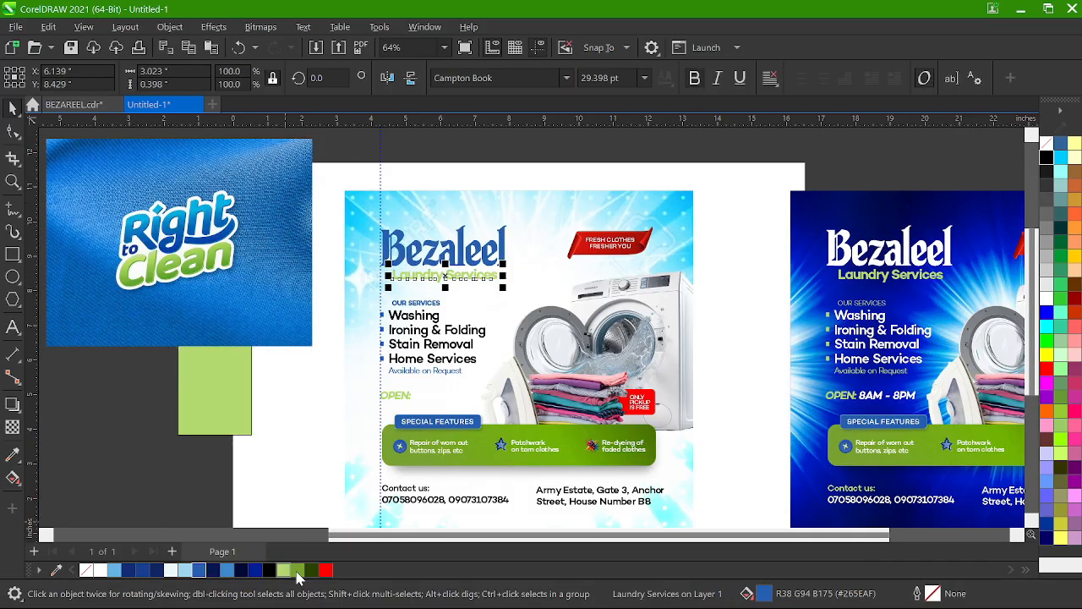
pyautogui.click(297, 570)
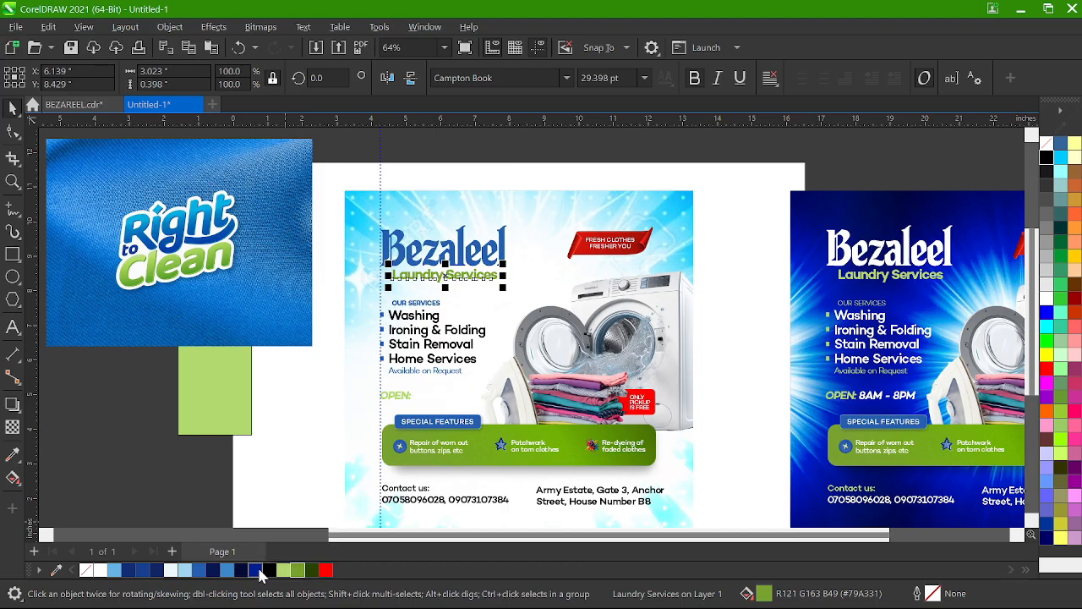
pyautogui.click(269, 571)
# - PowerClip the Right to Clean image inside the light flyer's Bezaleel title
pyautogui.click(229, 279)
pyautogui.rightClick(230, 279)
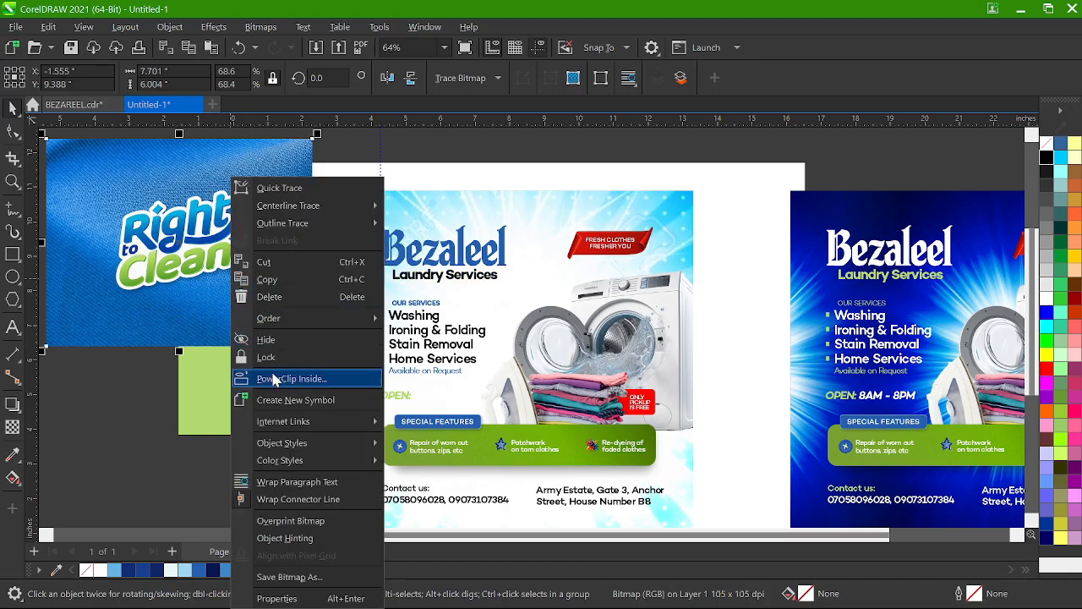
pyautogui.click(280, 380)
pyautogui.click(427, 258)
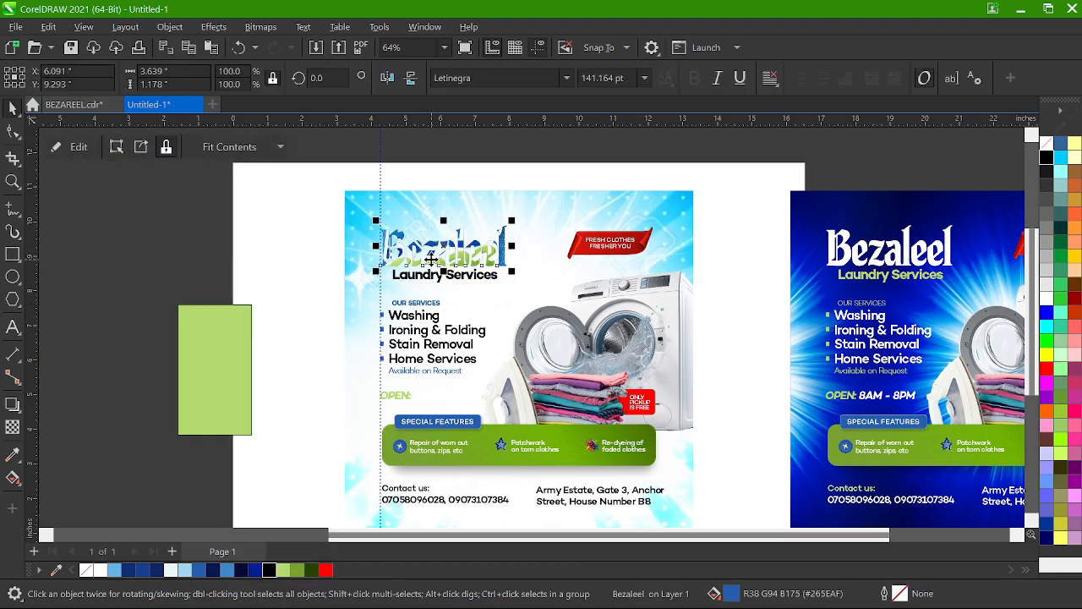
# - Move the clipped image upward inside the Bezaleel title so its blue fabric fills the letters, and rescale it slightly
pyautogui.keyDown('ctrl'); pyautogui.click(432, 259); pyautogui.keyUp('ctrl')
pyautogui.moveTo(444, 247); pyautogui.dragTo(455, 185)
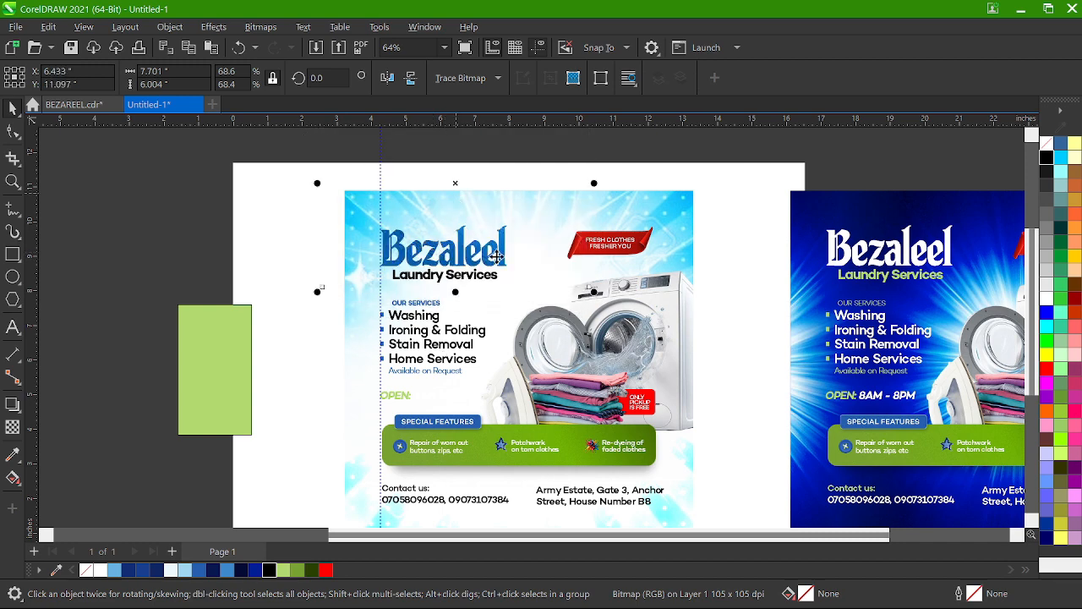
pyautogui.moveTo(595, 292); pyautogui.dragTo(611, 292)
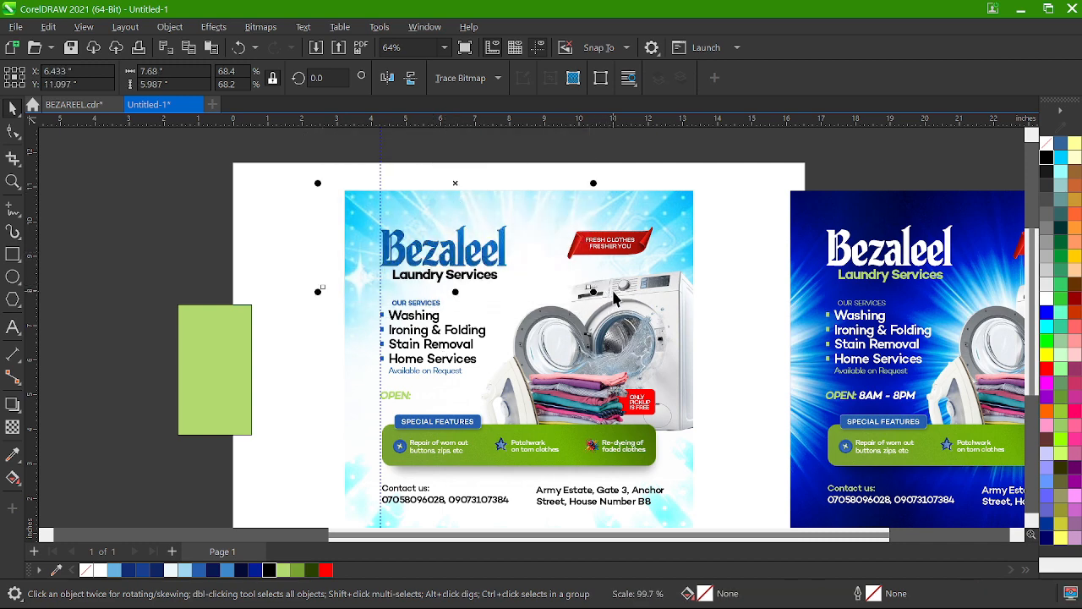
pyautogui.click(698, 269)
pyautogui.scroll(2, 495, 262)
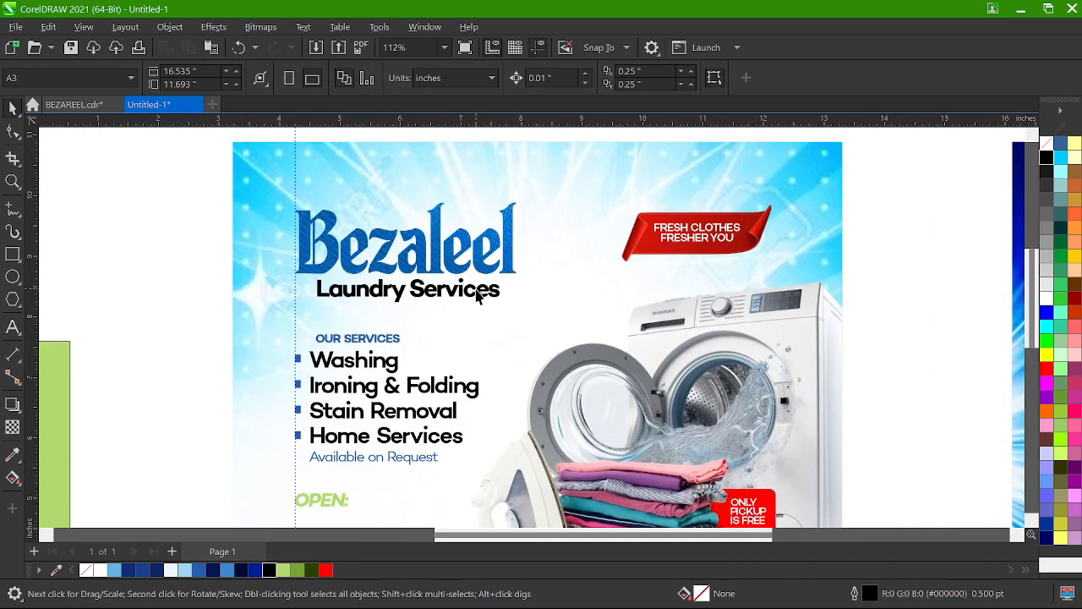
# - Try red and green #79A331 fills on the light flyer's Laundry Services subtitle and return it to black
pyautogui.click(474, 289)
pyautogui.scroll(-3, 457, 281)
pyautogui.scroll(3, 528, 279)
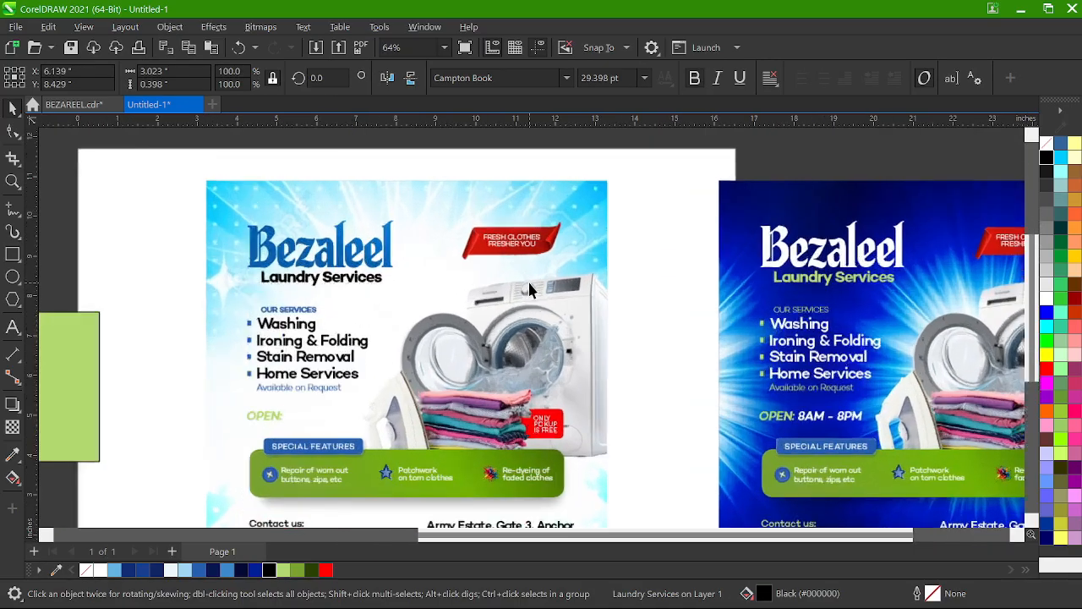
pyautogui.scroll(-3, 531, 290)
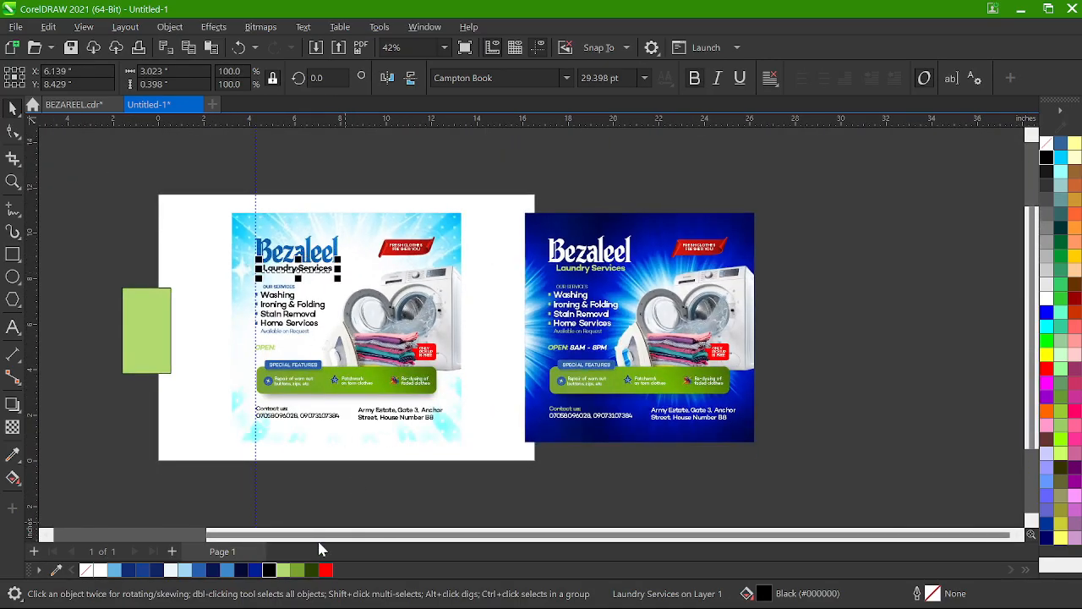
pyautogui.click(326, 573)
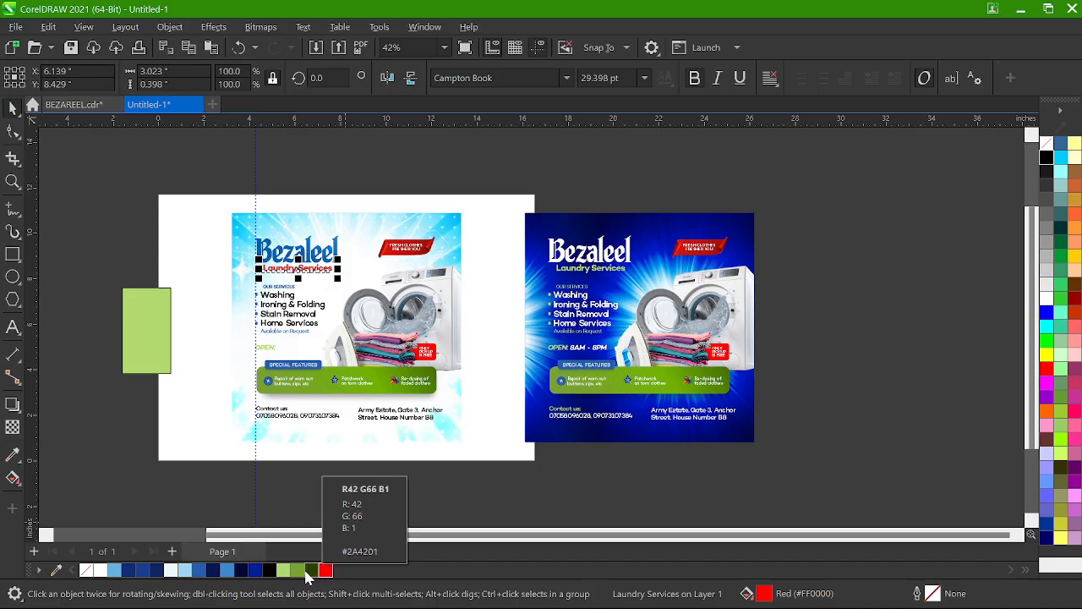
pyautogui.click(310, 571)
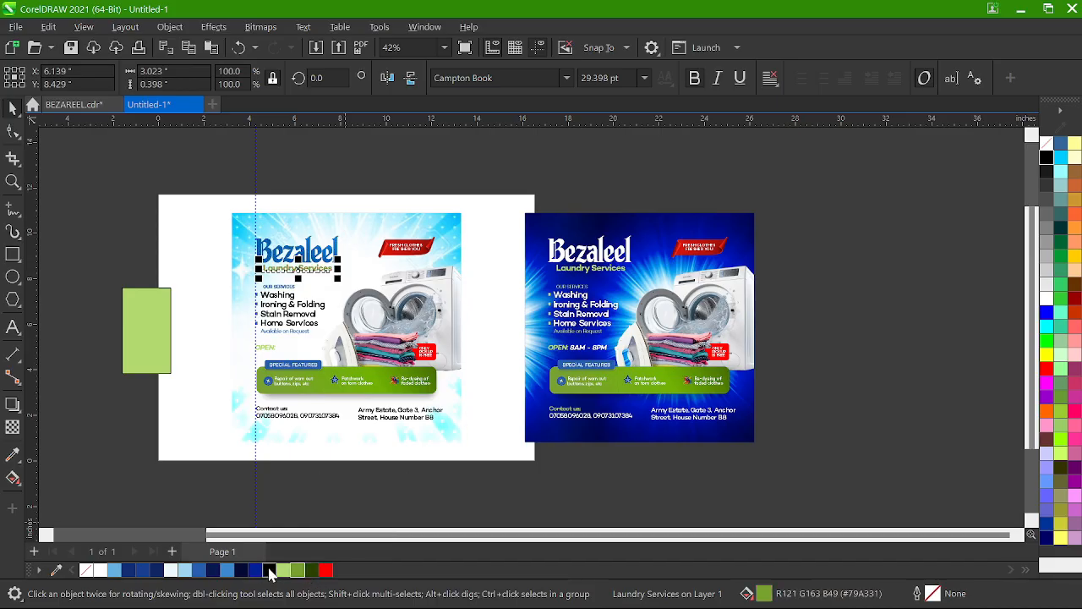
pyautogui.click(300, 470)
pyautogui.scroll(3, 338, 372)
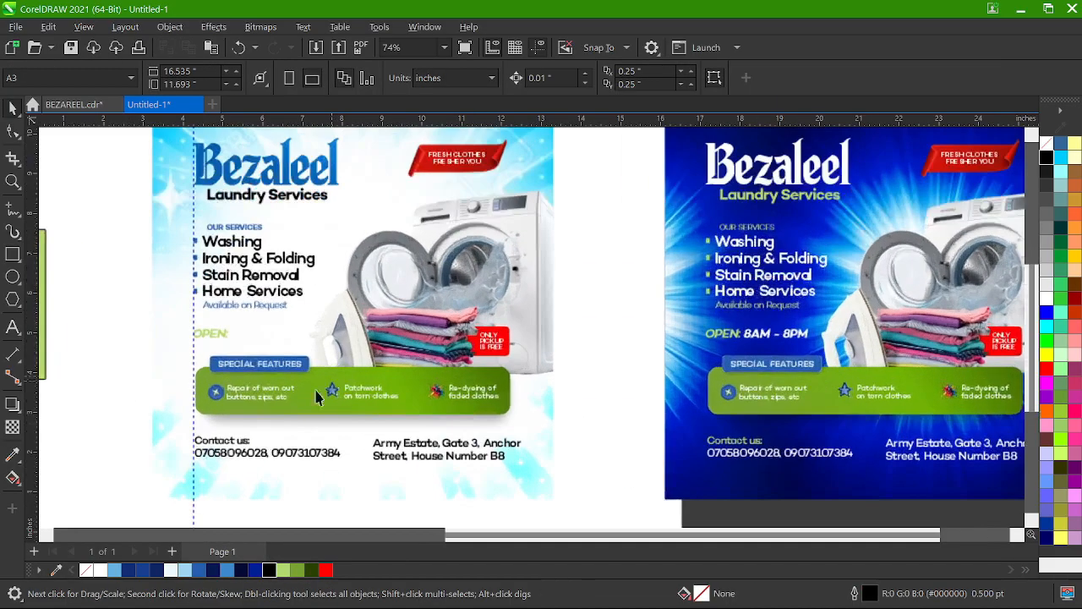
# - Fill the light flyer's Contact us label with blue #265EAF
pyautogui.click(243, 448)
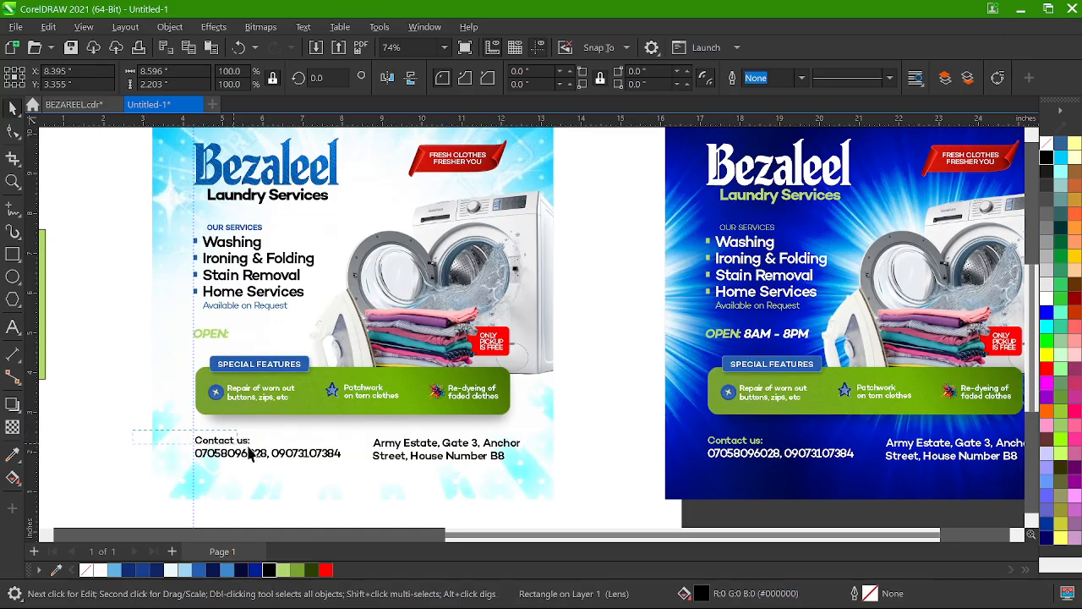
pyautogui.click(251, 445)
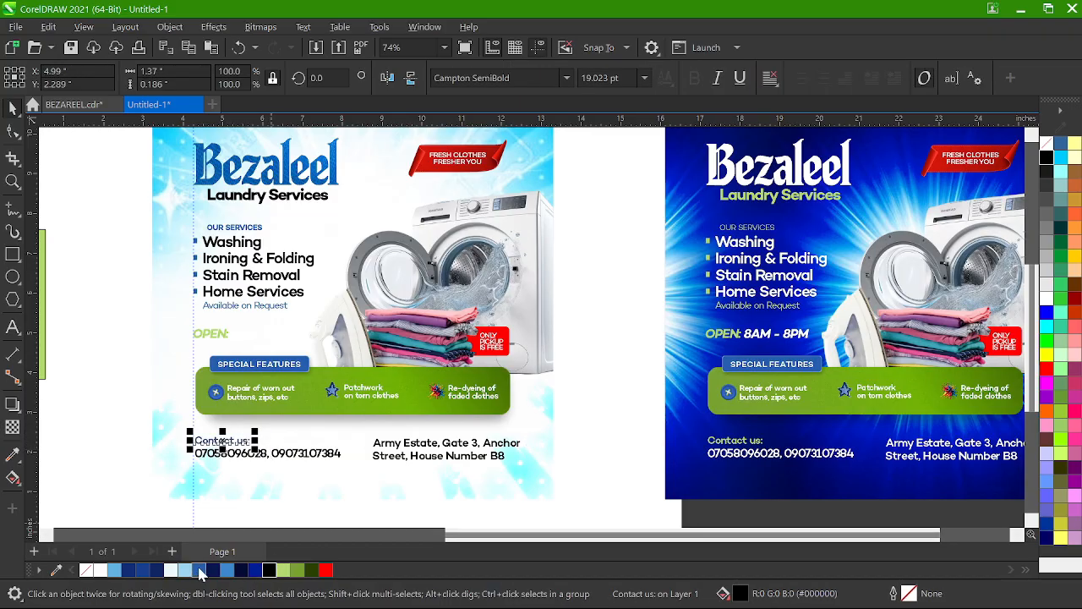
pyautogui.click(198, 570)
pyautogui.click(149, 444)
pyautogui.scroll(-1, 487, 440)
pyautogui.scroll(2, 290, 350)
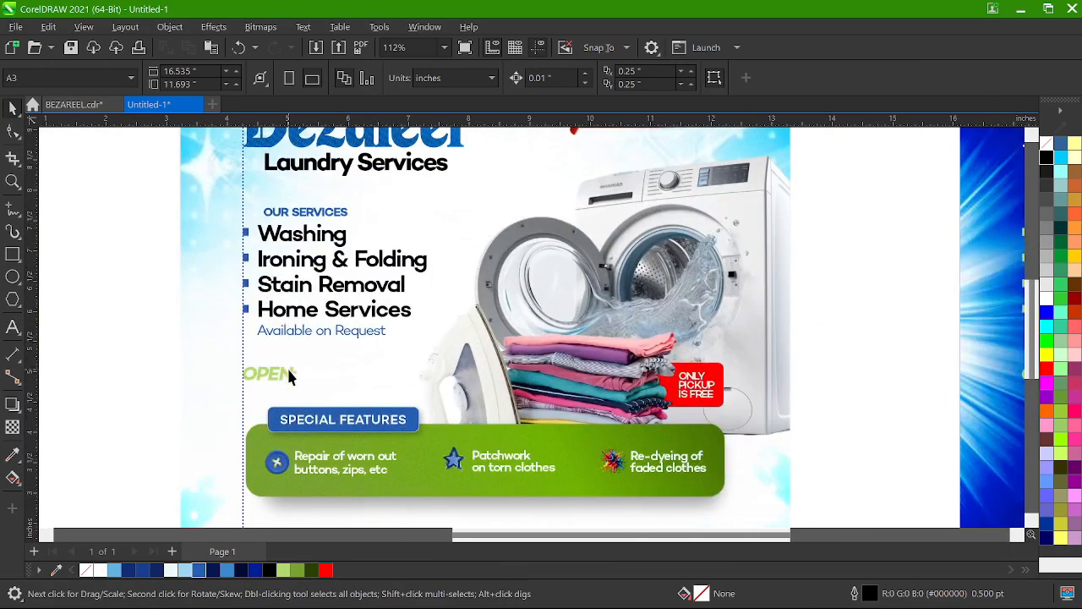
# - Fill the light flyer's OPEN: 8AM - 8PM line with black and colour only the word OPEN: red #FF0000
pyautogui.click(288, 377)
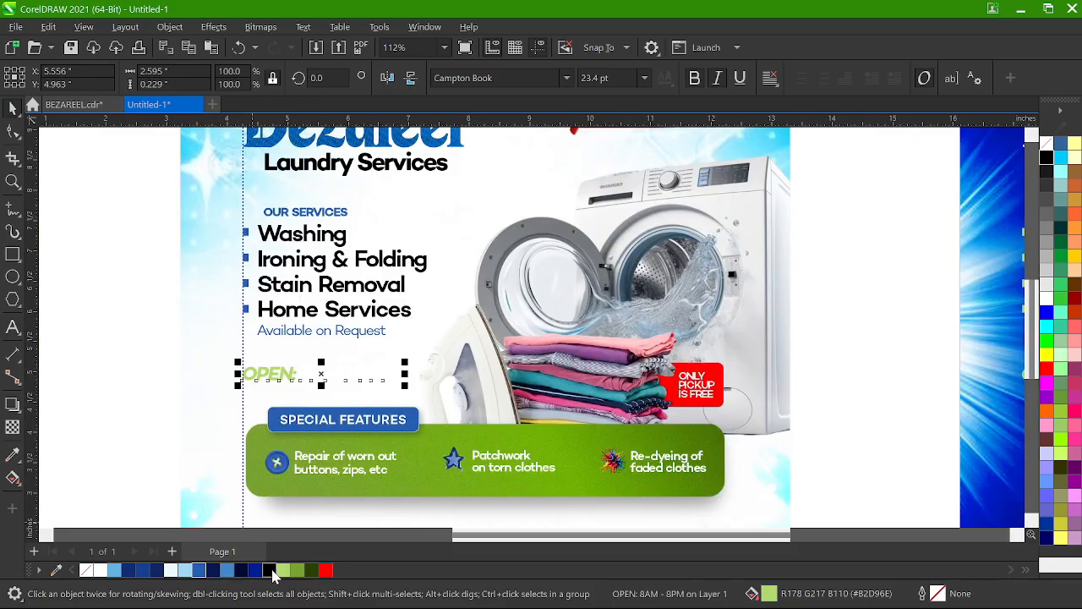
pyautogui.click(269, 570)
pyautogui.scroll(1, 309, 396)
pyautogui.press('F8')
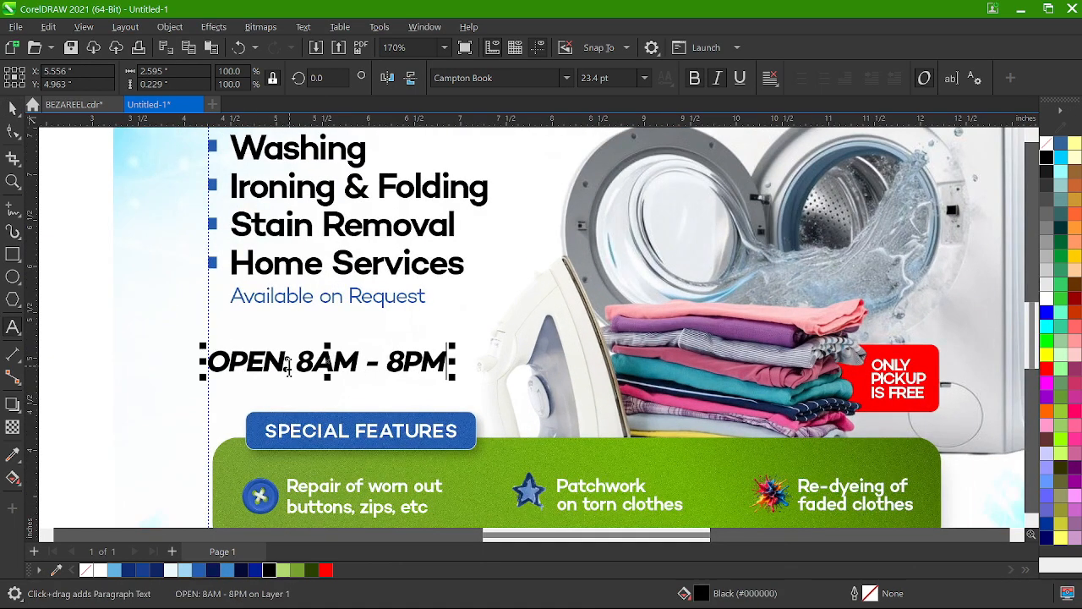
pyautogui.doubleClick(287, 364)
pyautogui.click(326, 570)
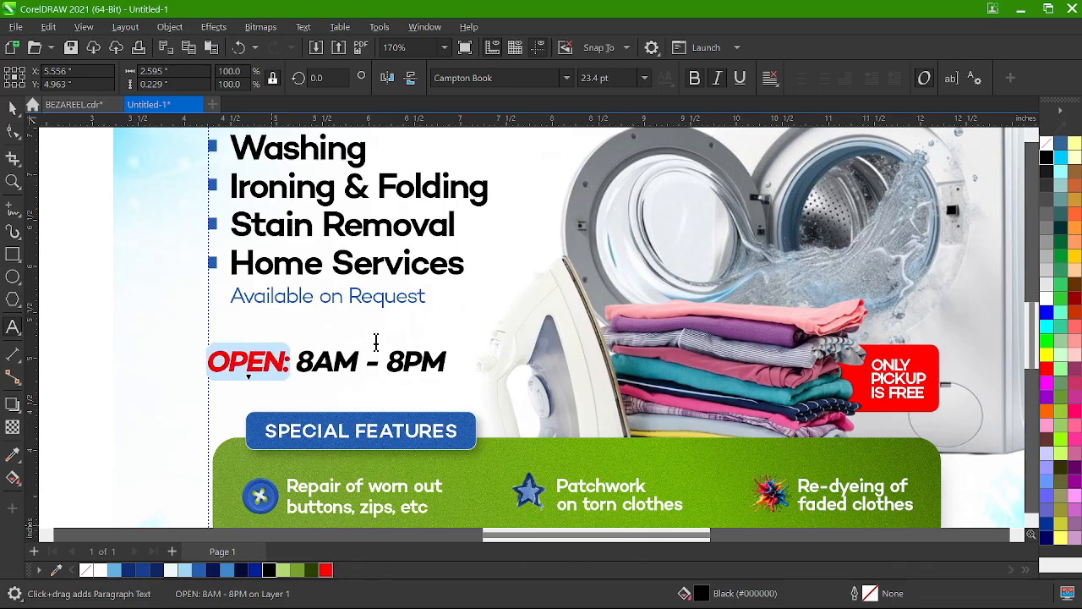
pyautogui.hotkey('ctrl', 'space')
pyautogui.press('F3')
pyautogui.scroll(-1, 389, 362)
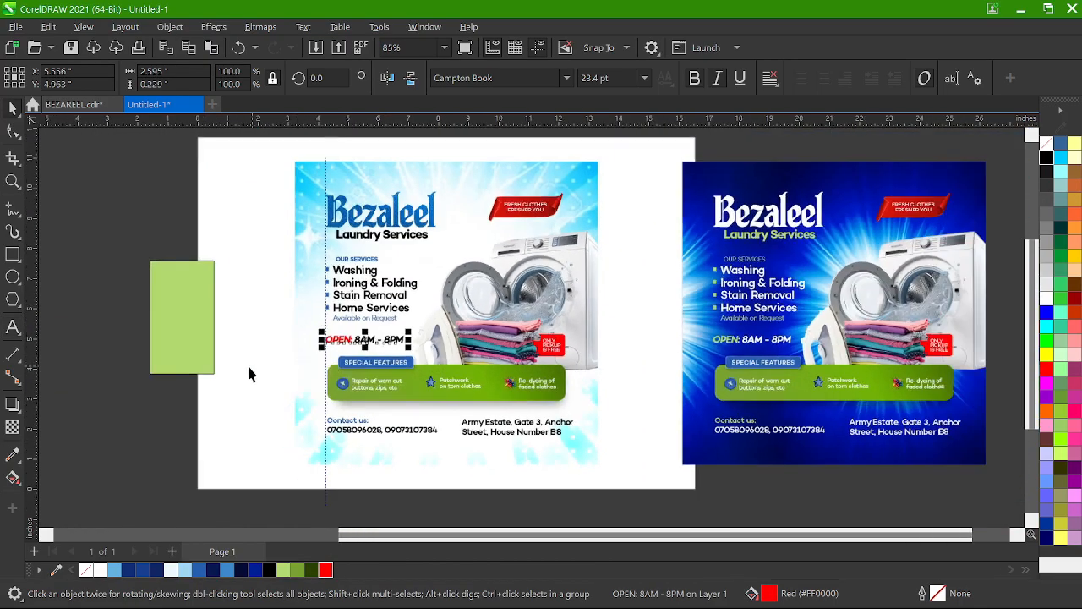
pyautogui.click(247, 363)
pyautogui.scroll(1, 471, 238)
pyautogui.scroll(-2, 430, 284)
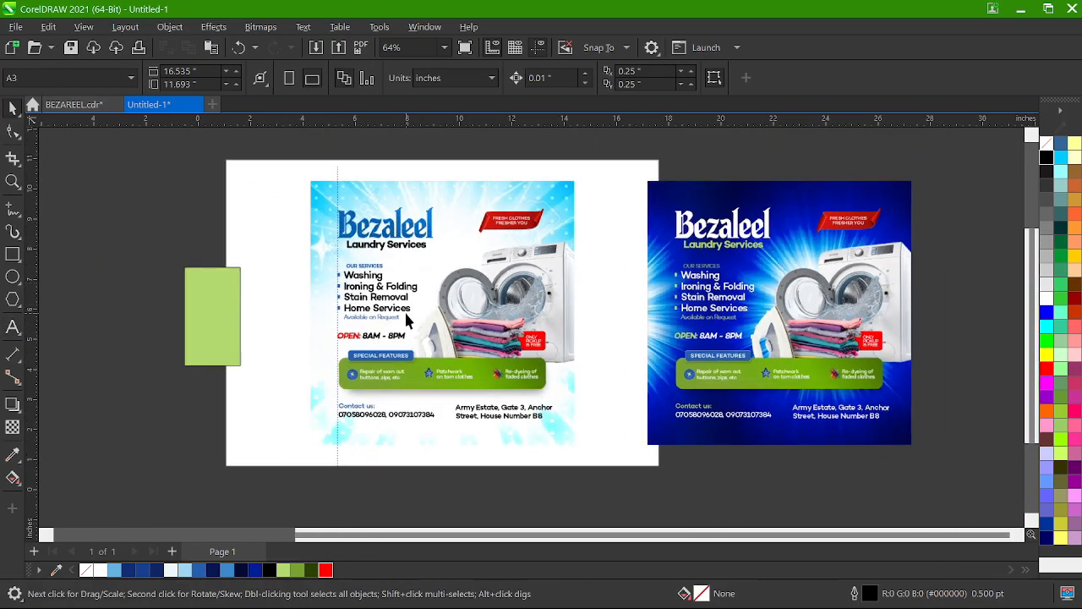
pyautogui.scroll(1, 602, 278)
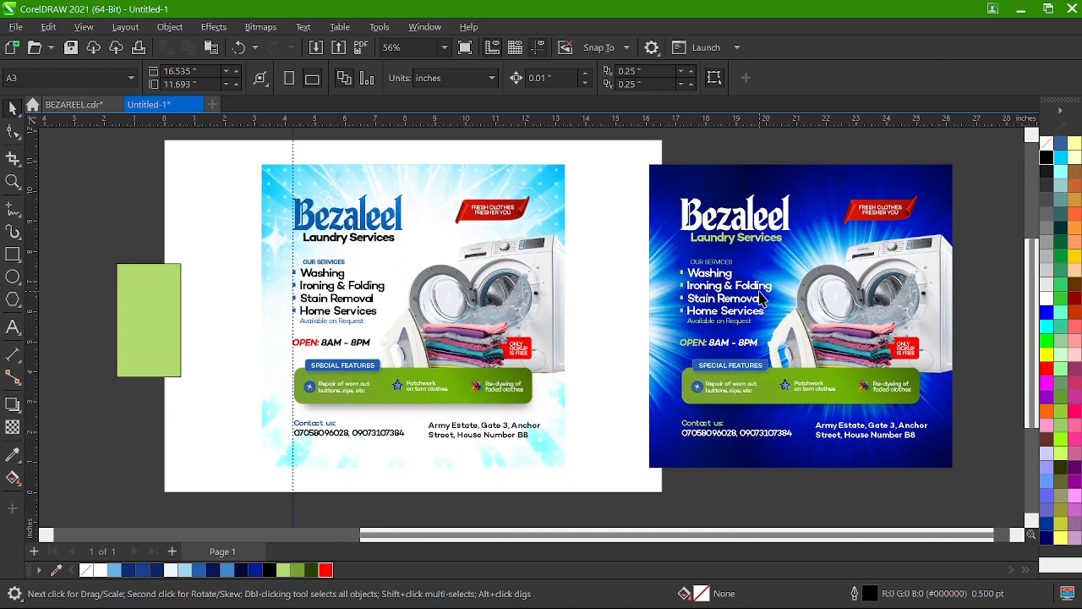